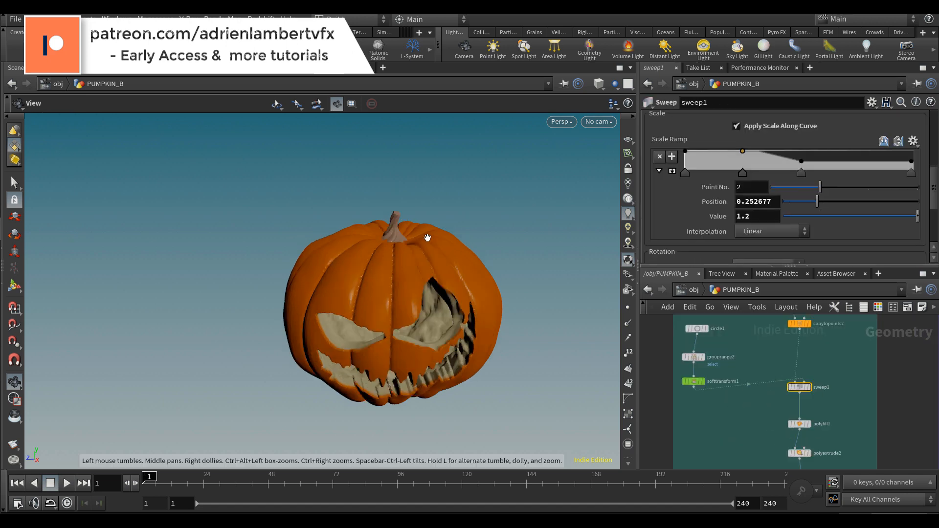
Try a different uniform scale on the circle feeding the finished pumpkin's sweep
{"action": "left_click", "coordinate": [697, 329]}
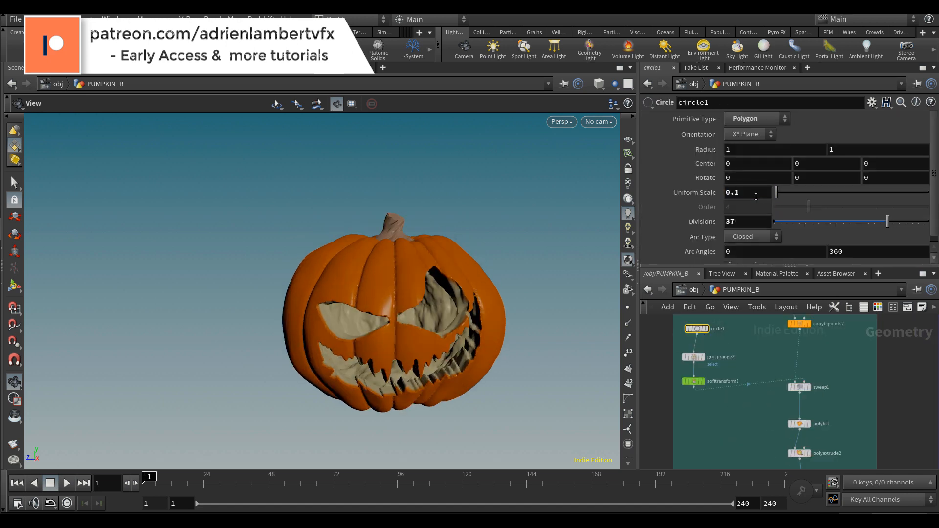
{"action": "middle_click_drag", "start_coordinate": [756, 196], "coordinate": [463, 237]}
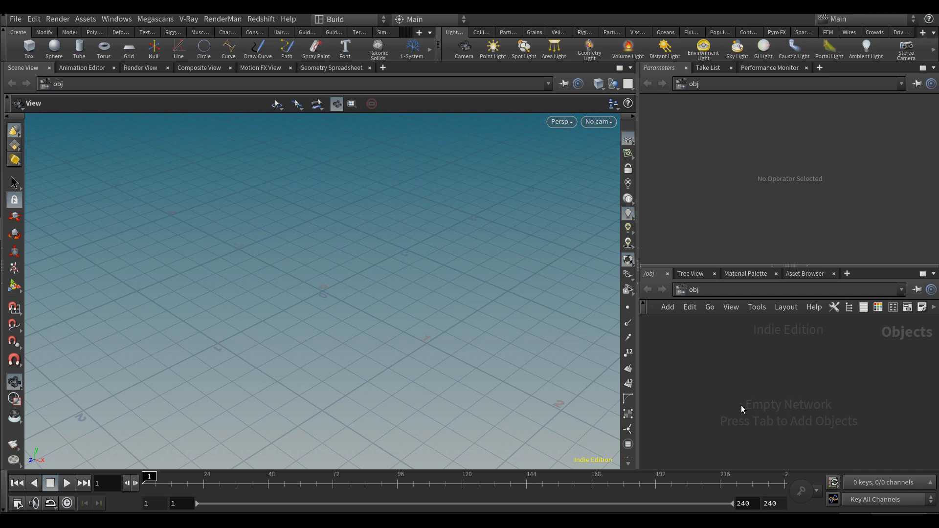
Create a Geometry object in the empty scene and enter its network
{"action": "key", "text": "Tab"}
{"action": "type", "text": "geo"}
{"action": "key", "text": "Return"}
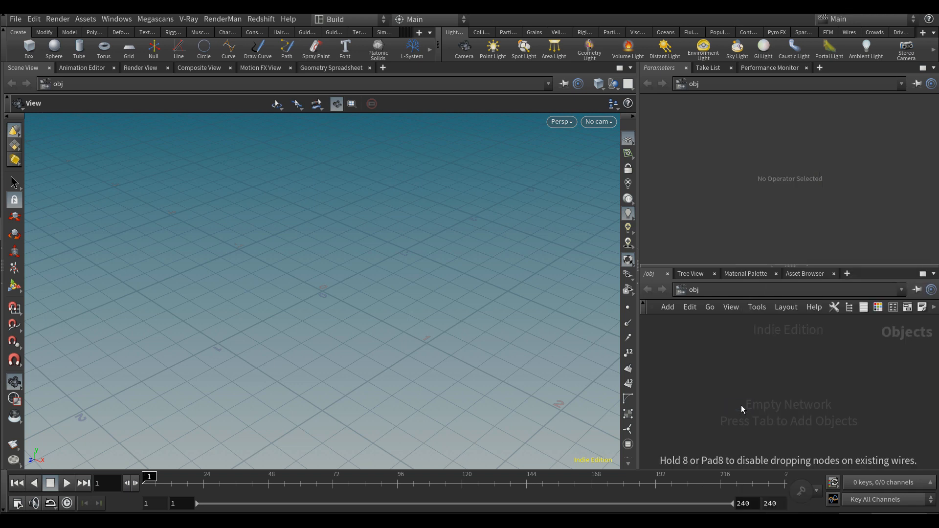
{"action": "key", "text": "Return"}
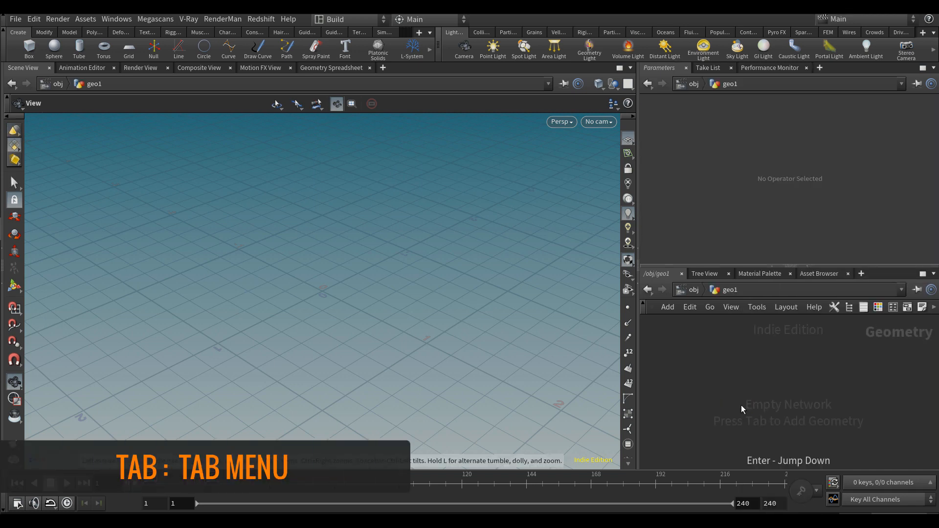
Add a Circle node to the empty geometry network
{"action": "key", "text": "Tab"}
{"action": "type", "text": "cricl"}
{"action": "key", "text": "BackSpace"}
{"action": "key", "text": "BackSpace"}
{"action": "key", "text": "BackSpace"}
{"action": "key", "text": "BackSpace"}
{"action": "type", "text": "ircl"}
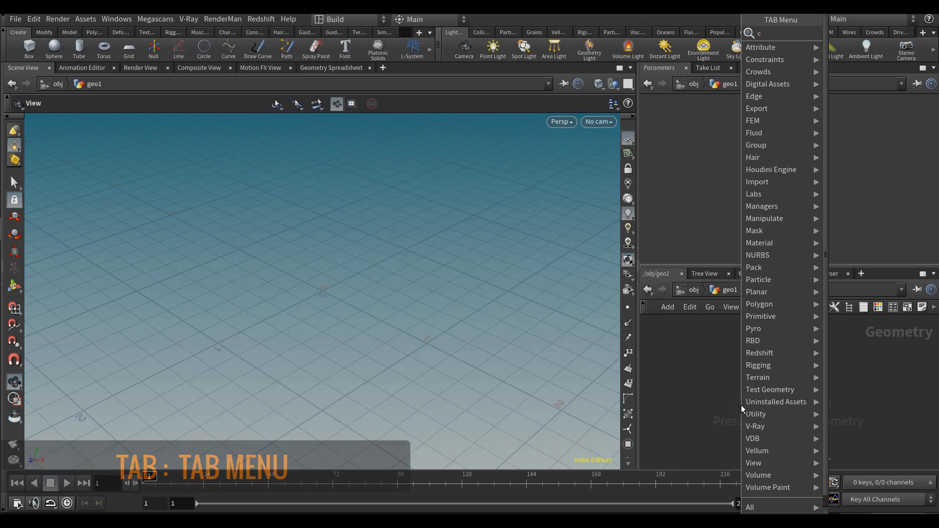
{"action": "key", "text": "Return"}
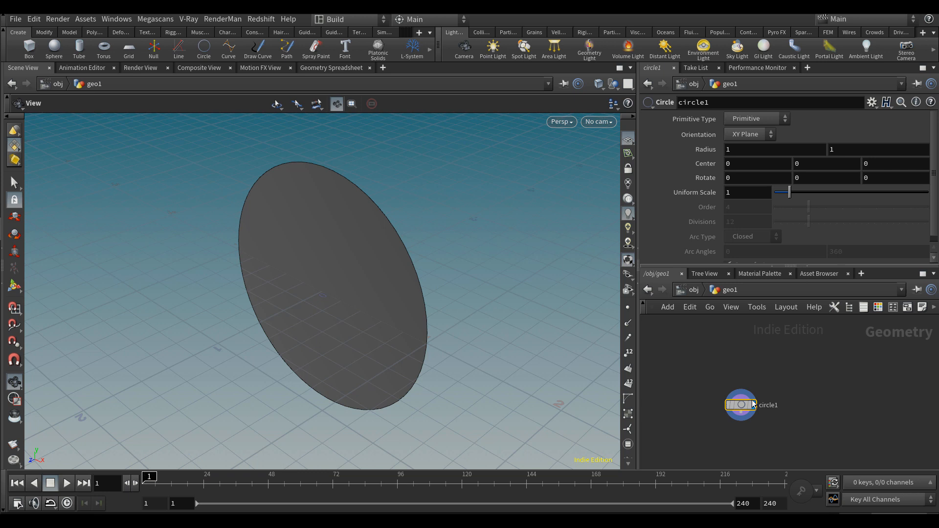
{"action": "left_click", "coordinate": [758, 381]}
Set the circle's primitive type to Polygon and display point numbers in the viewport
{"action": "left_click", "coordinate": [762, 120]}
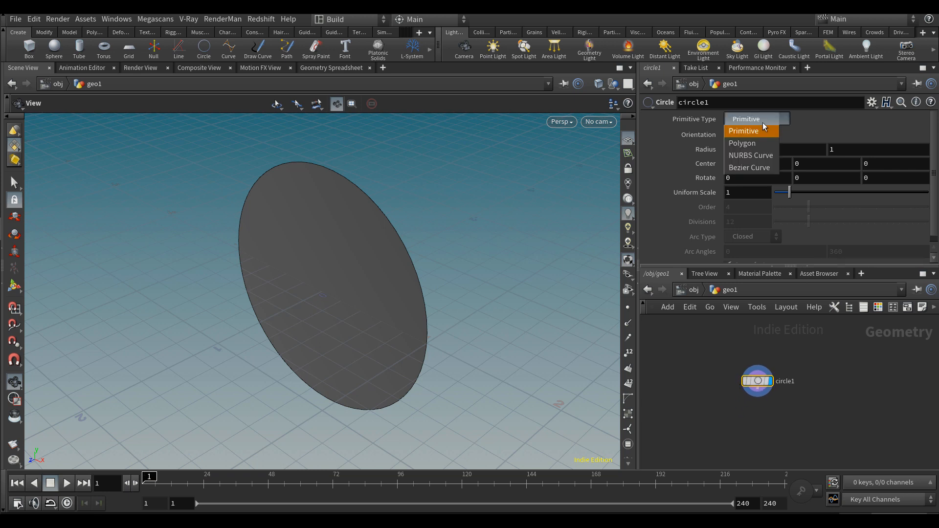
{"action": "left_click", "coordinate": [762, 143]}
{"action": "left_click_drag", "start_coordinate": [315, 306], "coordinate": [109, 287]}
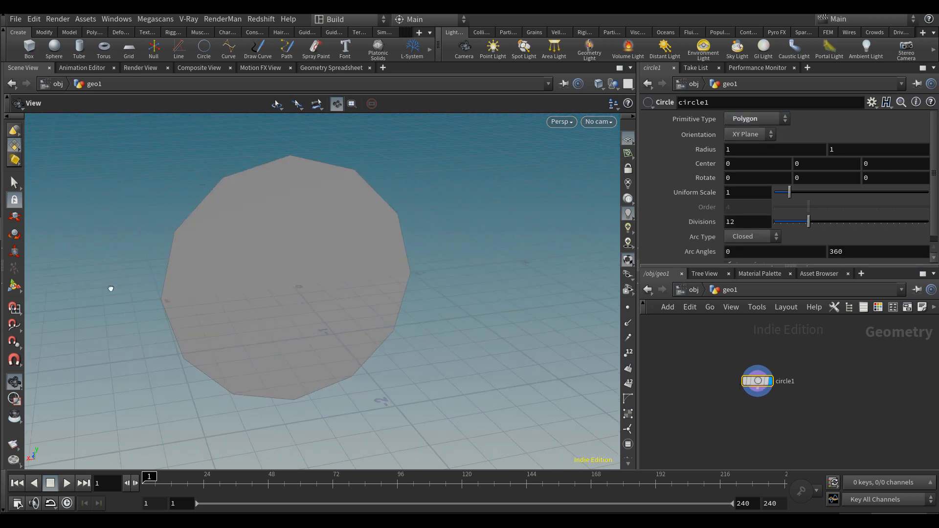
{"action": "left_click", "coordinate": [628, 352]}
{"action": "left_click_drag", "start_coordinate": [377, 269], "coordinate": [286, 176]}
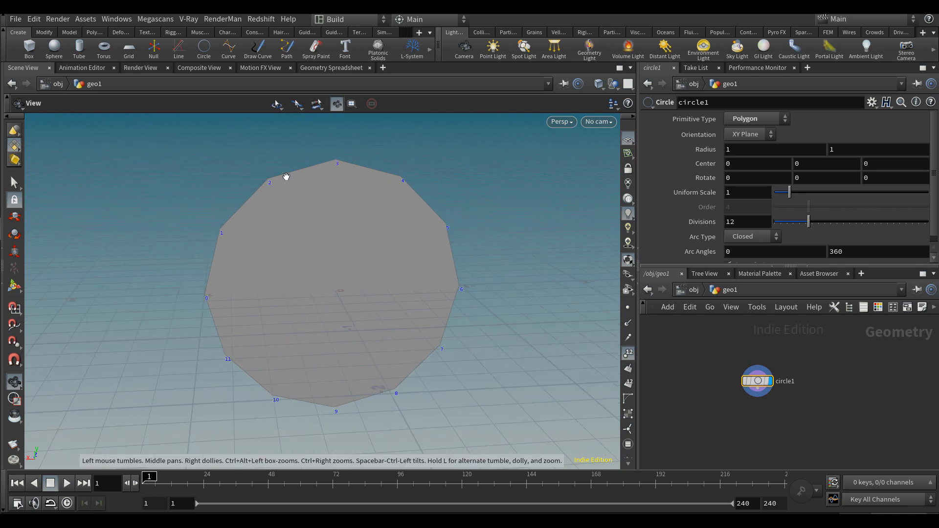
Set the circle's divisions to 24 and its arc type to Open Arc
{"action": "mouse_move", "coordinate": [814, 224]}
{"action": "left_mouse_down"}
{"action": "mouse_move", "coordinate": [841, 225]}
{"action": "mouse_move", "coordinate": [803, 221]}
{"action": "mouse_move", "coordinate": [822, 221]}
{"action": "left_mouse_up"}
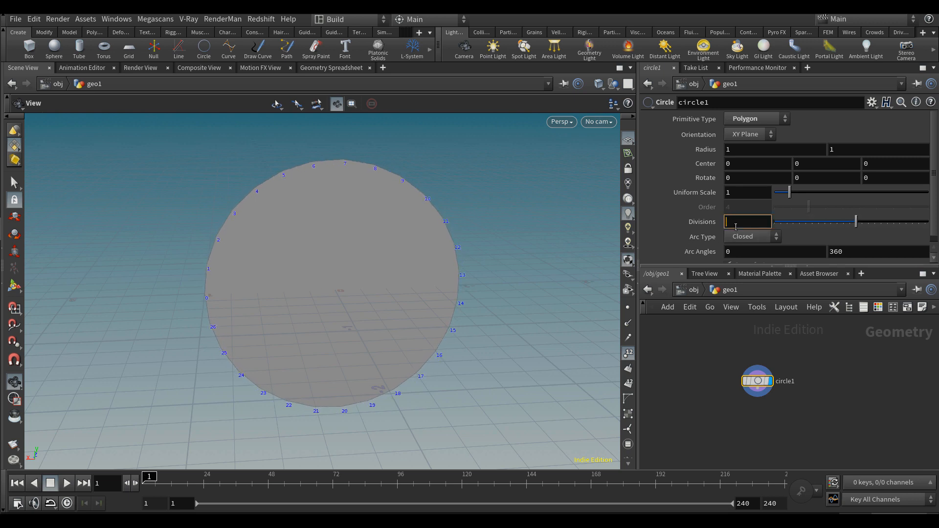
{"action": "left_click", "coordinate": [756, 237]}
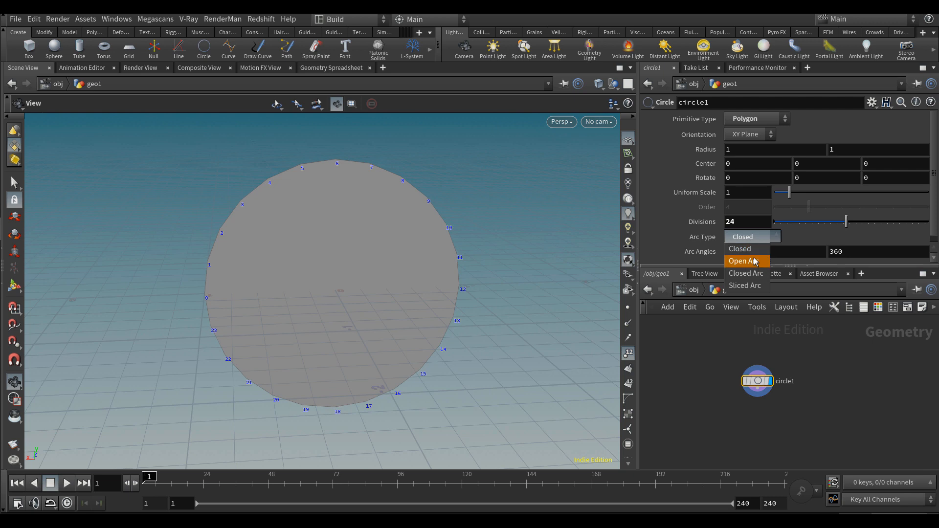
{"action": "left_click", "coordinate": [756, 262]}
Set the circle's arc angles to 90 and -90 to make a half circle
{"action": "middle_click_drag", "start_coordinate": [753, 251], "coordinate": [90, 314]}
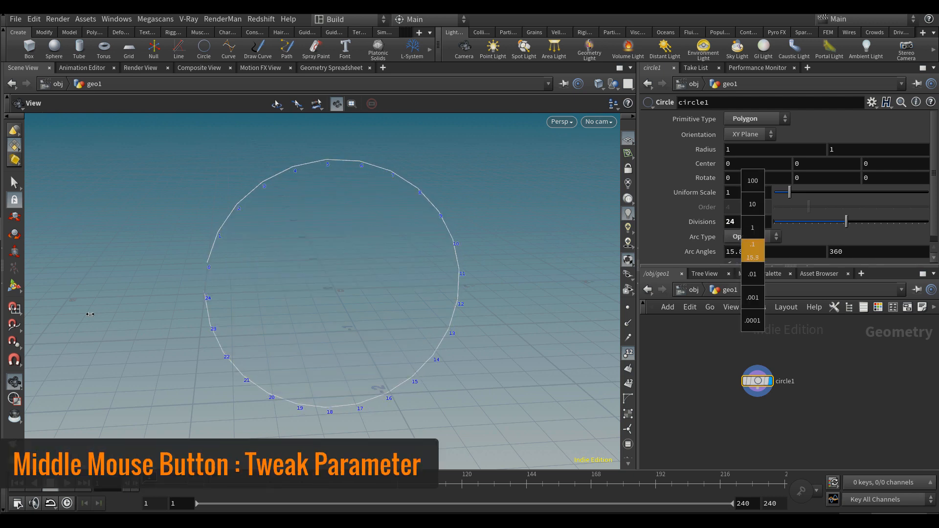
{"action": "middle_click_drag", "start_coordinate": [220, 387], "coordinate": [745, 216]}
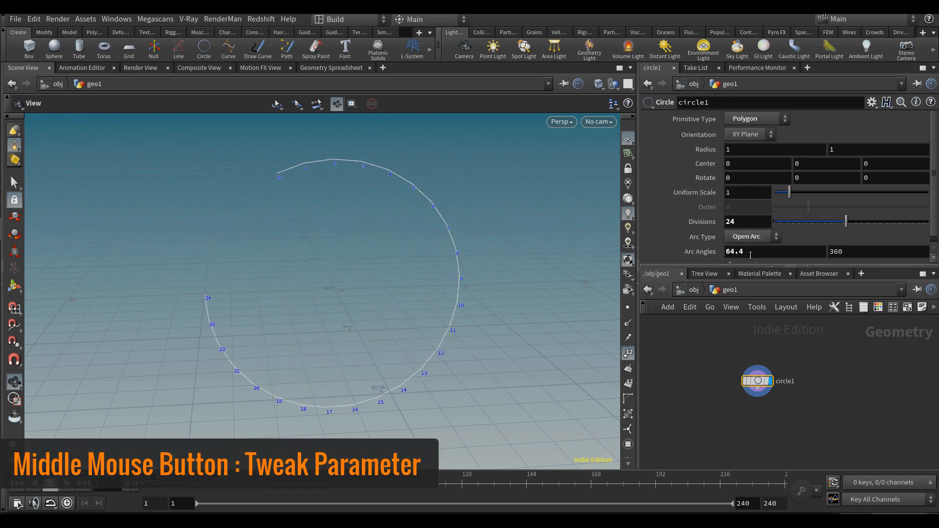
{"action": "key", "text": "Tab"}
{"action": "type", "text": "-90"}
{"action": "key", "text": "Return"}
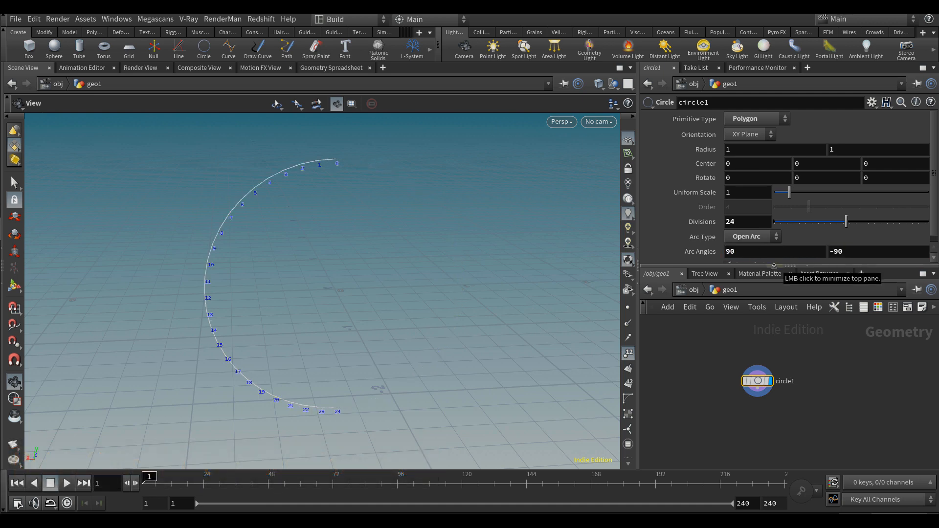
Change the half circle's arc type to Closed Arc
{"action": "left_click", "coordinate": [758, 237]}
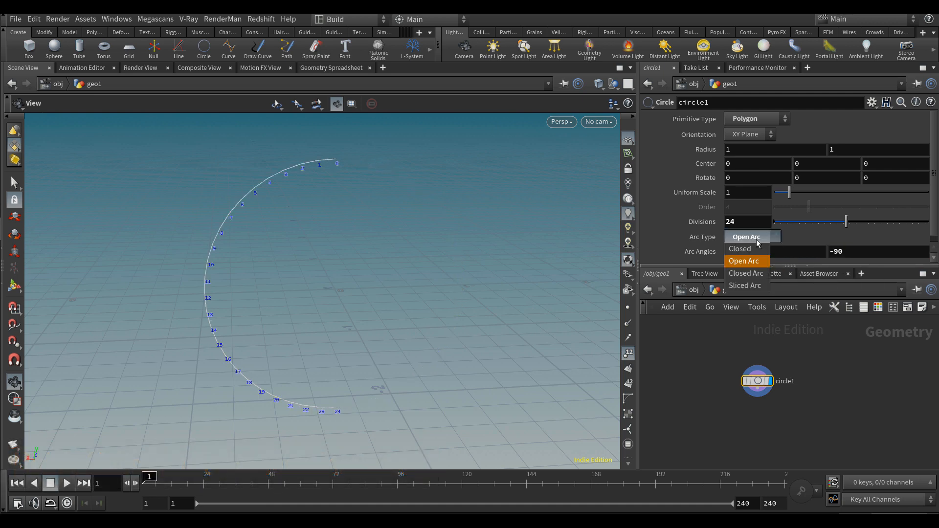
{"action": "left_click", "coordinate": [748, 277]}
{"action": "left_click_drag", "start_coordinate": [206, 333], "coordinate": [468, 337]}
Add a Revolve node, connect the half circle to it, and display the revolved surface
{"action": "key", "text": "Tab"}
{"action": "type", "text": "rev"}
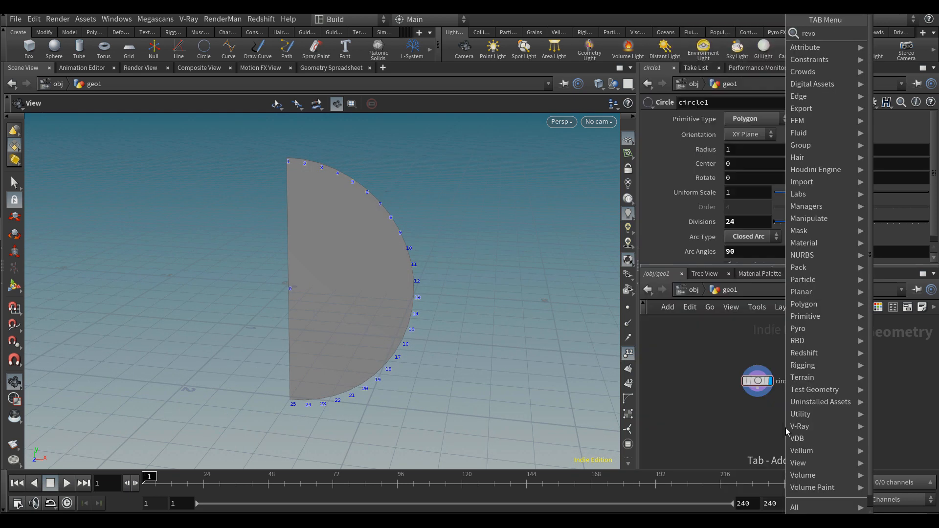
{"action": "key", "text": "Return"}
{"action": "left_click", "coordinate": [760, 430]}
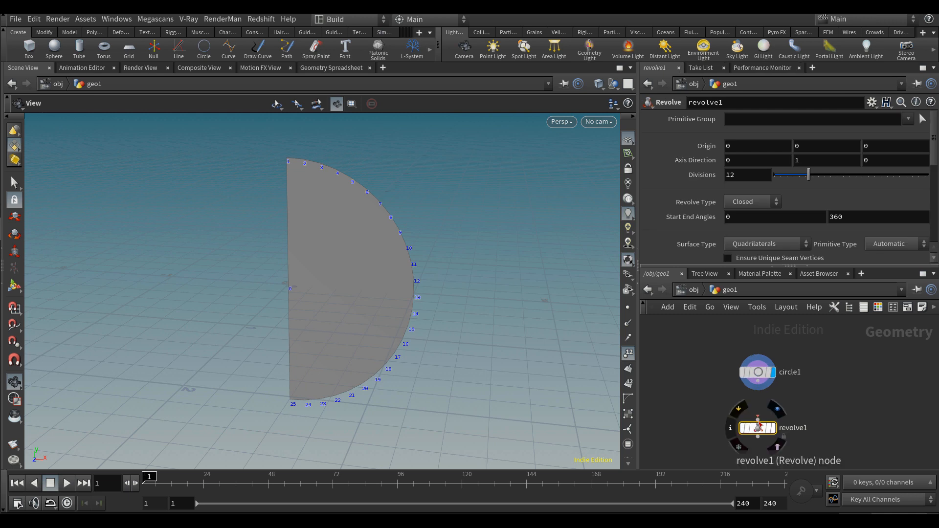
{"action": "scroll", "coordinate": [760, 430], "scroll_direction": "up", "scroll_amount": 3}
{"action": "left_click", "coordinate": [767, 432]}
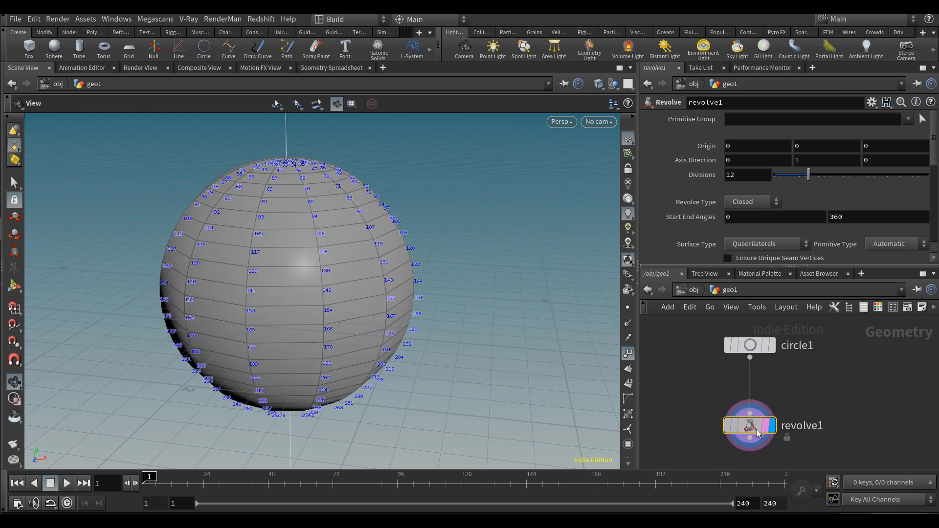
Try a lower end angle on the closed revolve, and restore it to 360
{"action": "middle_click_drag", "start_coordinate": [321, 220], "coordinate": [365, 250]}
{"action": "left_click_drag", "start_coordinate": [366, 250], "coordinate": [495, 250]}
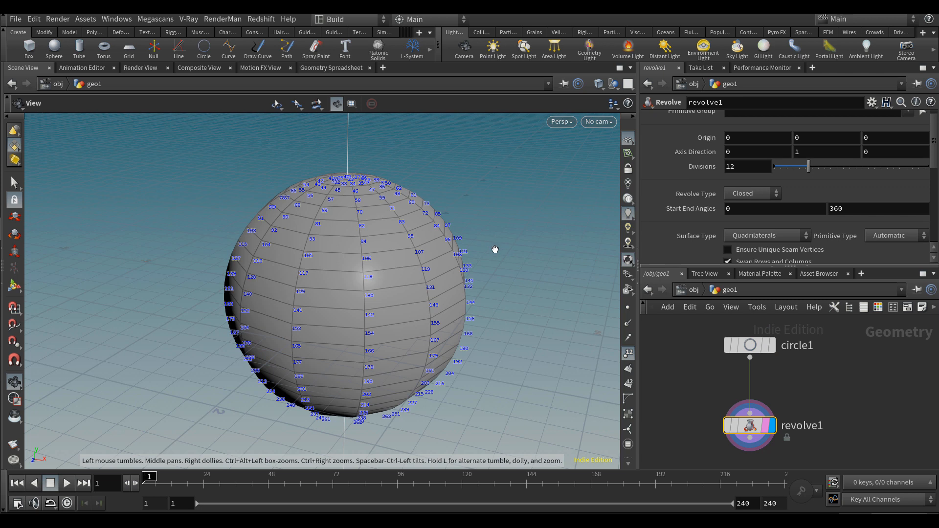
{"action": "middle_click_drag", "start_coordinate": [861, 221], "coordinate": [537, 289]}
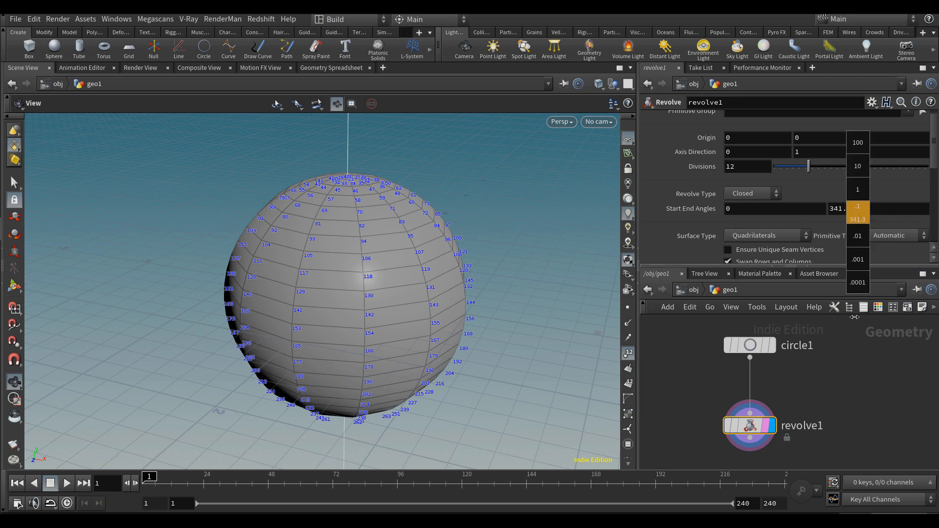
{"action": "middle_click_drag", "start_coordinate": [854, 317], "coordinate": [838, 209]}
{"action": "left_click", "coordinate": [850, 212]}
{"action": "type", "text": "360"}
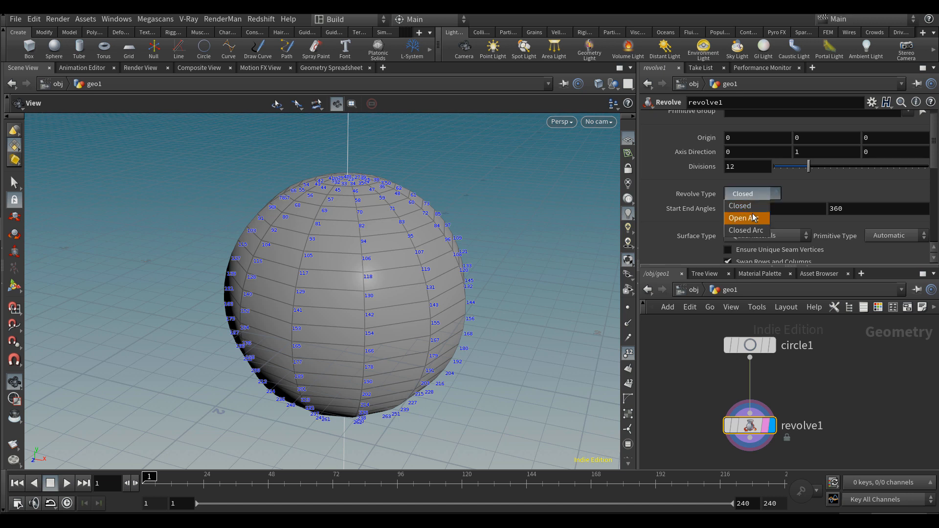
Set the revolve type to Open Arc, try an end angle of 180, and adjust it to 338.3
{"action": "left_click", "coordinate": [754, 217]}
{"action": "left_click", "coordinate": [844, 210]}
{"action": "type", "text": "180"}
{"action": "key", "text": "Return"}
{"action": "left_click_drag", "start_coordinate": [475, 225], "coordinate": [293, 248]}
{"action": "middle_click_drag", "start_coordinate": [846, 209], "coordinate": [881, 261]}
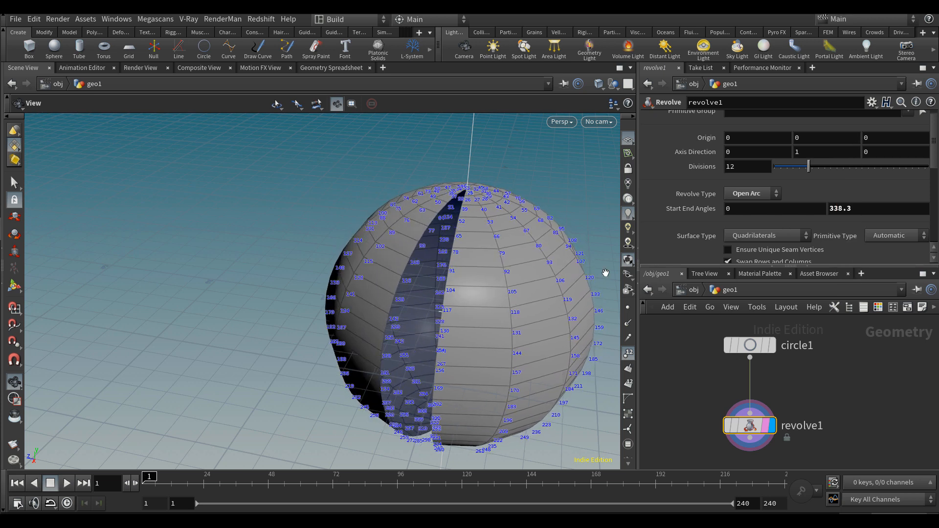
{"action": "left_click_drag", "start_coordinate": [507, 449], "coordinate": [608, 286]}
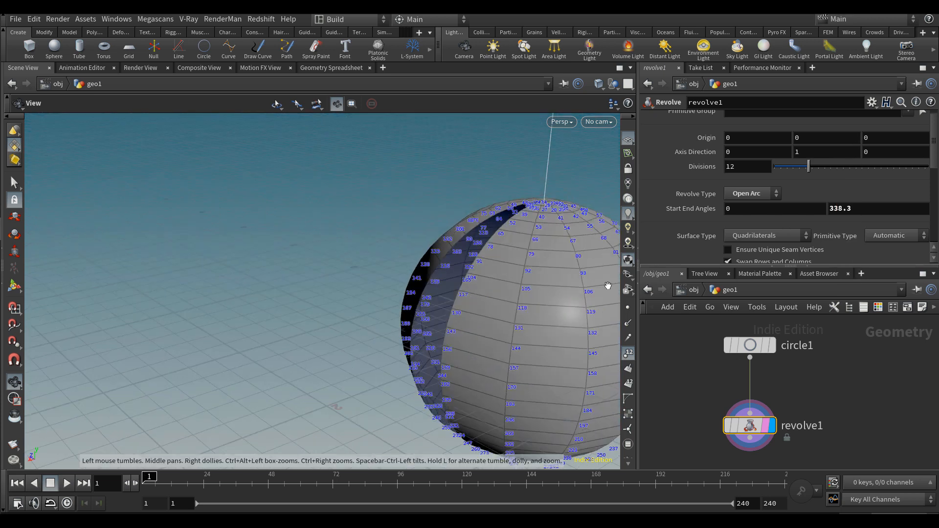
{"action": "left_click_drag", "start_coordinate": [557, 306], "coordinate": [455, 273]}
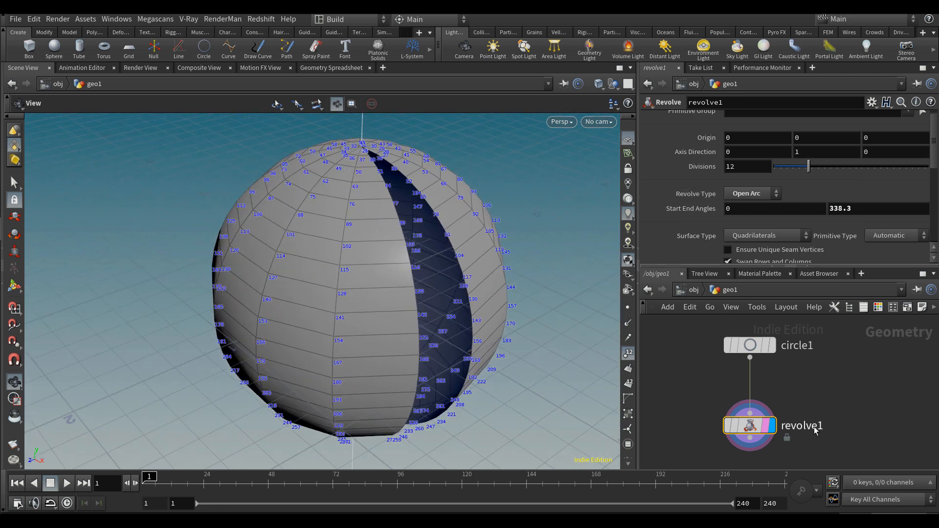
Delete the Revolve node and set the circle's arc type back to Open Arc
{"action": "key", "text": "Delete"}
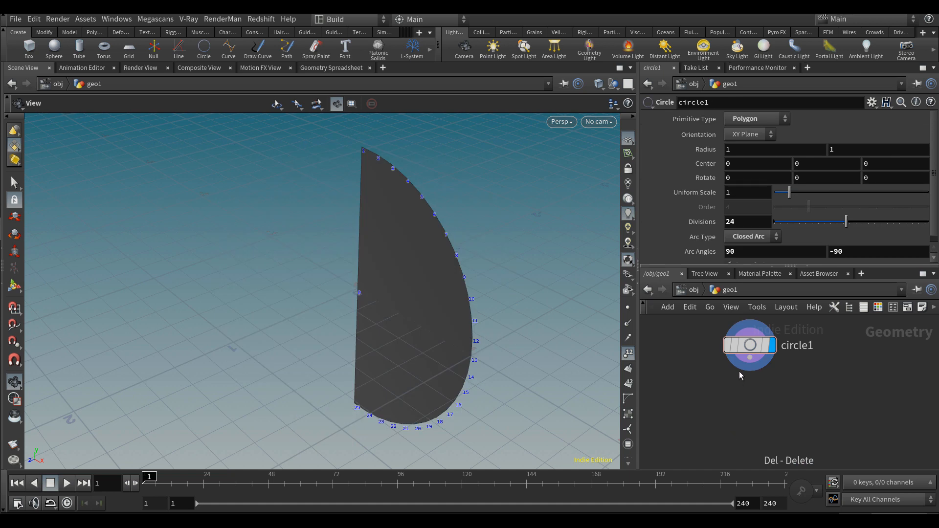
{"action": "left_click_drag", "start_coordinate": [360, 326], "coordinate": [378, 318]}
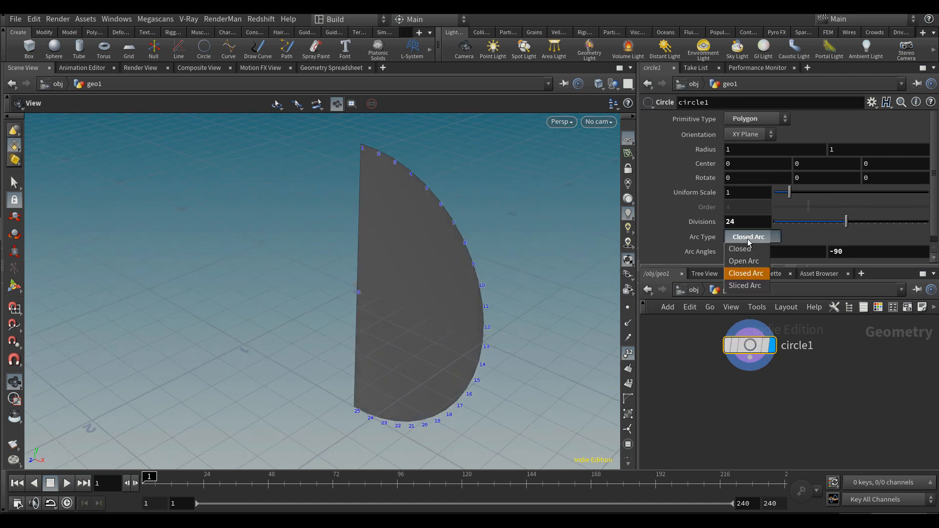
{"action": "left_click", "coordinate": [747, 261]}
Add a second Circle node beside the half circle and display it
{"action": "middle_click_drag", "start_coordinate": [700, 428], "coordinate": [730, 419]}
{"action": "key", "text": "Tab"}
{"action": "type", "text": "circle"}
{"action": "key", "text": "Return"}
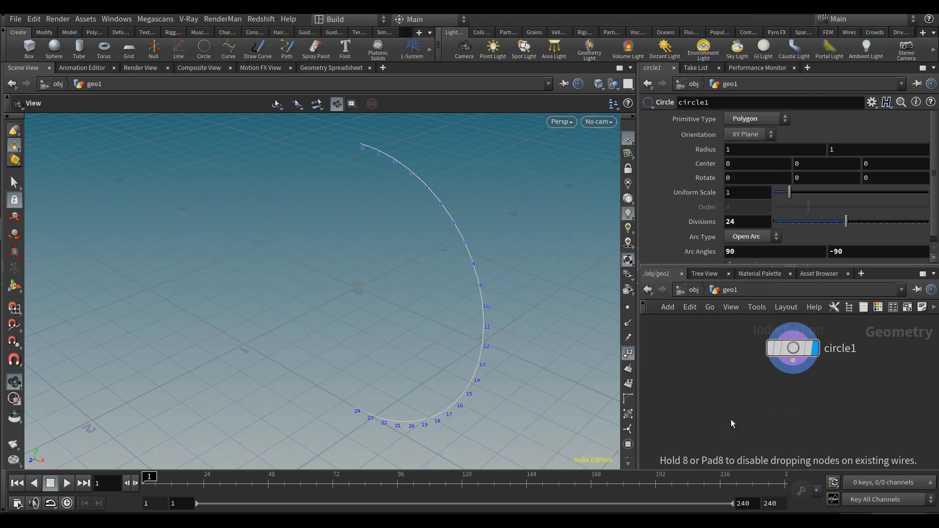
{"action": "left_click", "coordinate": [681, 399]}
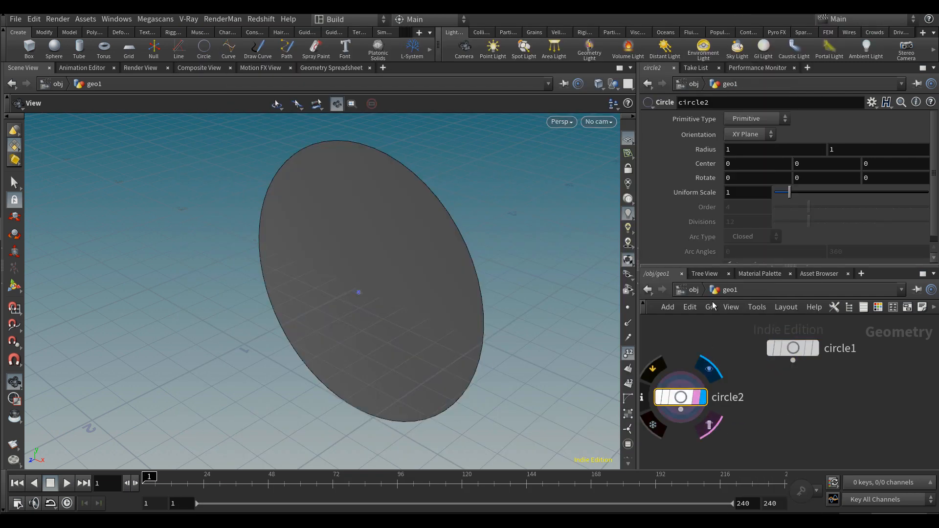
Set the second circle's orientation to ZX Plane, uniform scale to 0.03 and primitive type to Polygon
{"action": "left_click", "coordinate": [751, 135]}
{"action": "left_click", "coordinate": [748, 155]}
{"action": "left_click", "coordinate": [751, 135]}
{"action": "left_click", "coordinate": [748, 170]}
{"action": "left_click_drag", "start_coordinate": [792, 194], "coordinate": [779, 194]}
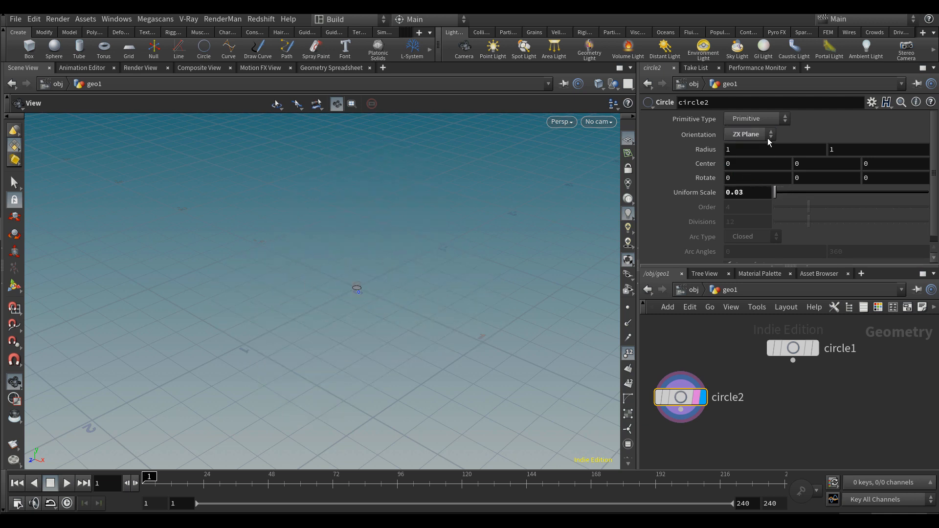
{"action": "left_click", "coordinate": [764, 122]}
{"action": "left_click", "coordinate": [757, 145]}
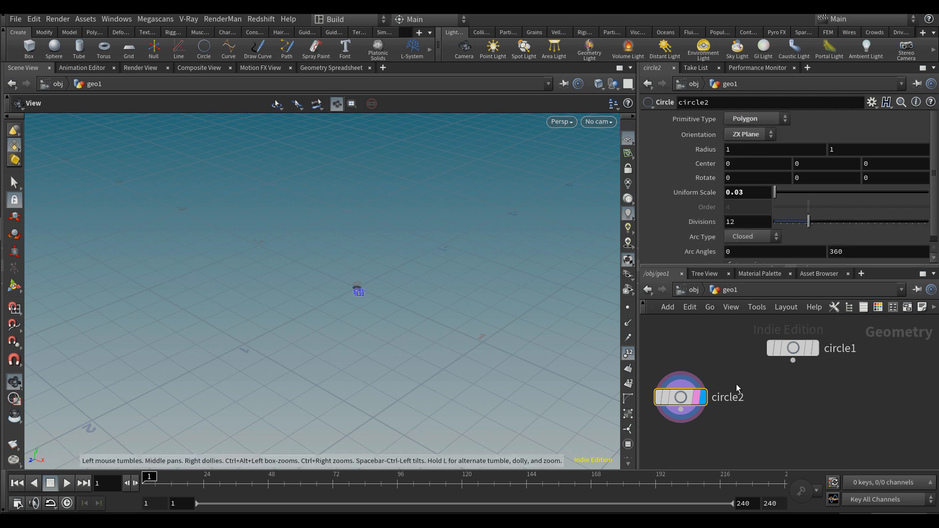
Add a Copy to Points node below the two circles
{"action": "key", "text": "Tab"}
{"action": "type", "text": "copytopoi"}
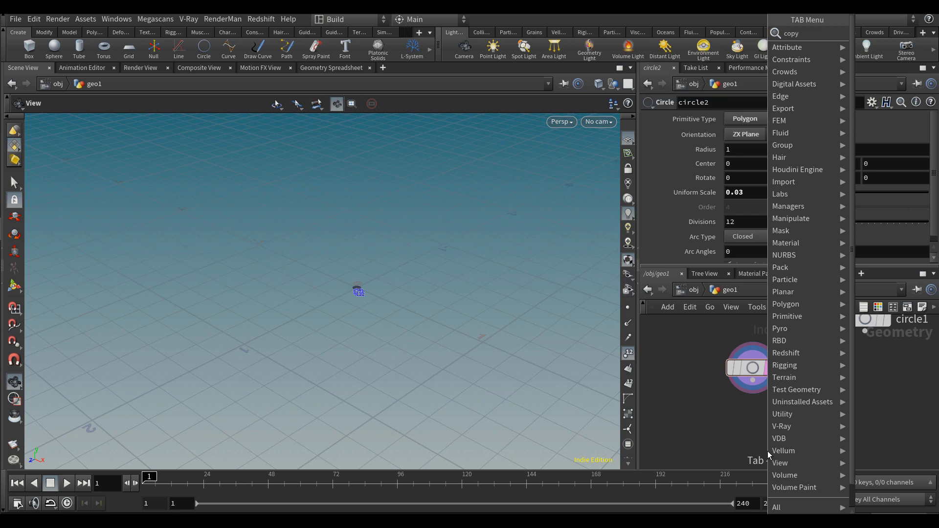
{"action": "key", "text": "Return"}
{"action": "left_click", "coordinate": [767, 451]}
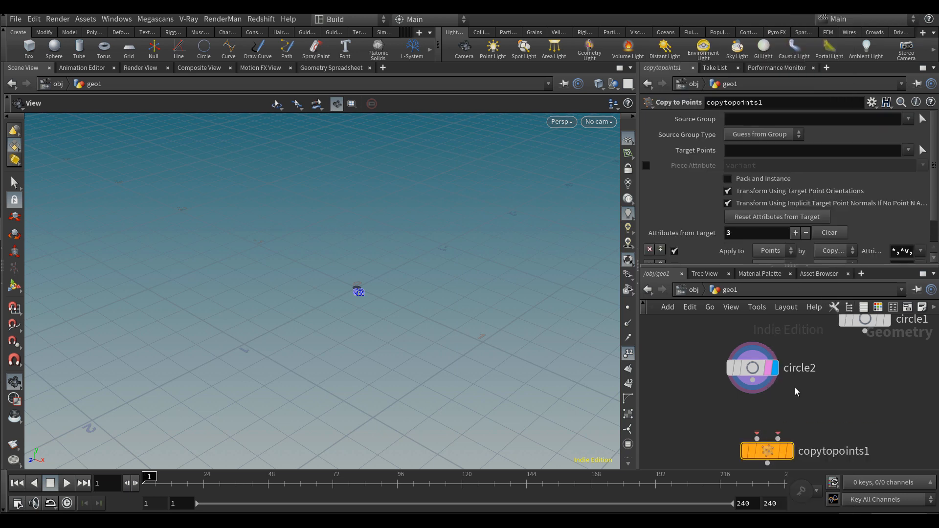
Connect the half circle as the geometry to copy and the small circle as the target points, arranging the nodes
{"action": "middle_click_drag", "start_coordinate": [796, 388], "coordinate": [781, 386]}
{"action": "scroll", "coordinate": [773, 405], "scroll_direction": "down", "scroll_amount": 1}
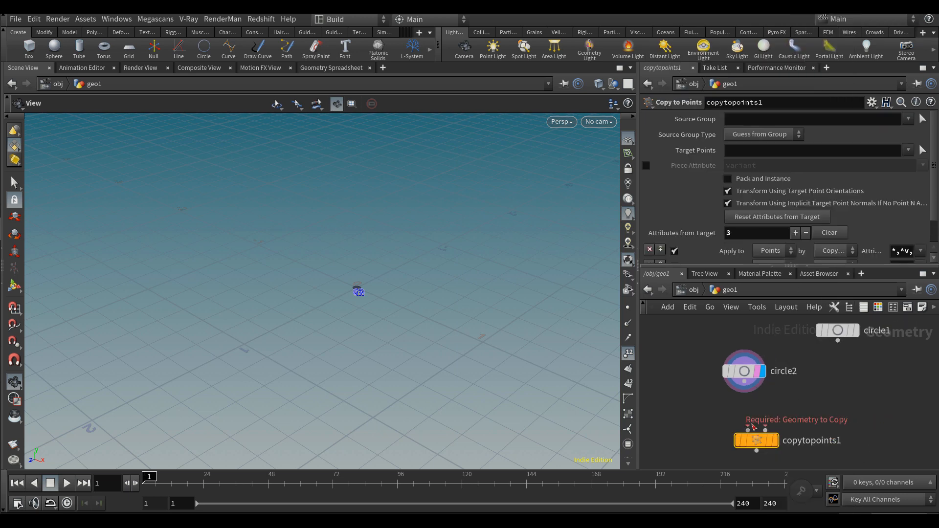
{"action": "left_click_drag", "start_coordinate": [749, 429], "coordinate": [800, 403]}
{"action": "left_click", "coordinate": [838, 341]}
{"action": "left_click_drag", "start_coordinate": [756, 441], "coordinate": [838, 445]}
{"action": "left_click_drag", "start_coordinate": [743, 378], "coordinate": [928, 383]}
Rename the small circle node as circle_base and the half circle node as pumpkin_section
{"action": "middle_click_drag", "start_coordinate": [922, 412], "coordinate": [822, 398]}
{"action": "left_click", "coordinate": [887, 362]}
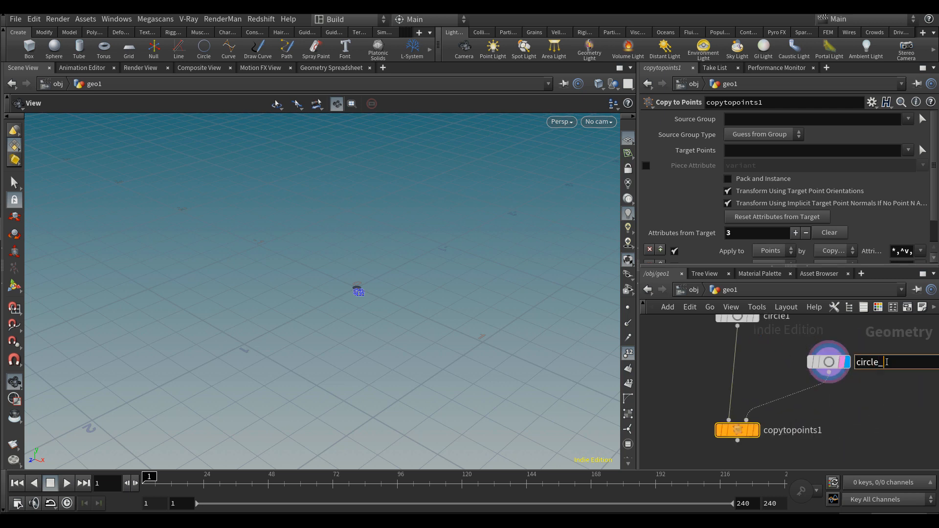
{"action": "scroll", "coordinate": [757, 346], "scroll_direction": "down", "scroll_amount": 1}
{"action": "middle_click_drag", "start_coordinate": [756, 346], "coordinate": [780, 376]}
{"action": "left_click_drag", "start_coordinate": [781, 353], "coordinate": [757, 350]}
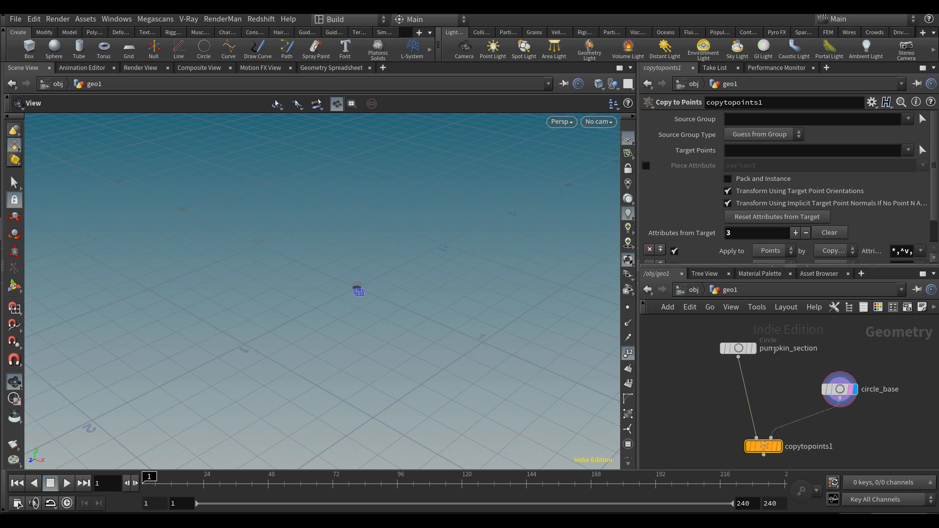
Display the output of the Copy to Points node and turn off the point numbers in the viewport
{"action": "scroll", "coordinate": [783, 431], "scroll_direction": "up", "scroll_amount": 3}
{"action": "left_click", "coordinate": [759, 436]}
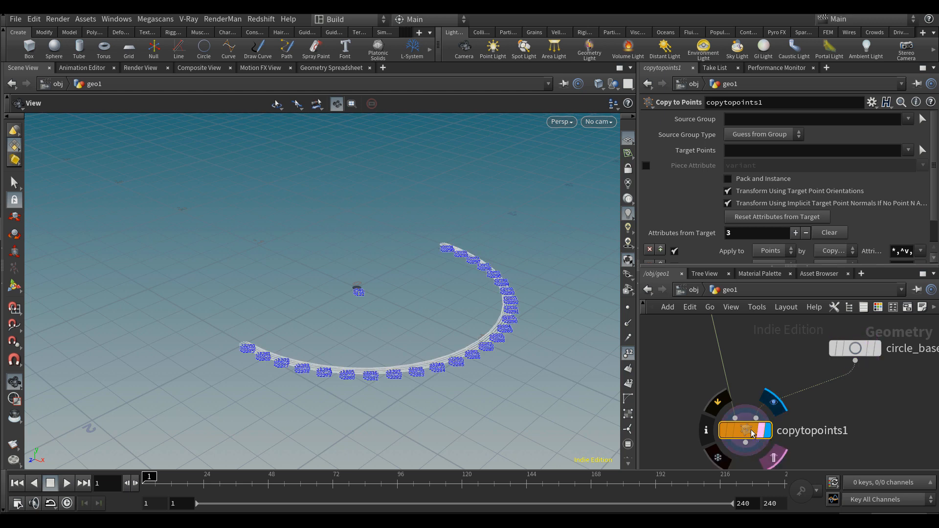
{"action": "left_click", "coordinate": [629, 352]}
{"action": "left_click_drag", "start_coordinate": [339, 348], "coordinate": [364, 361]}
{"action": "middle_click_drag", "start_coordinate": [741, 385], "coordinate": [745, 409]}
{"action": "scroll", "coordinate": [746, 409], "scroll_direction": "down", "scroll_amount": 2}
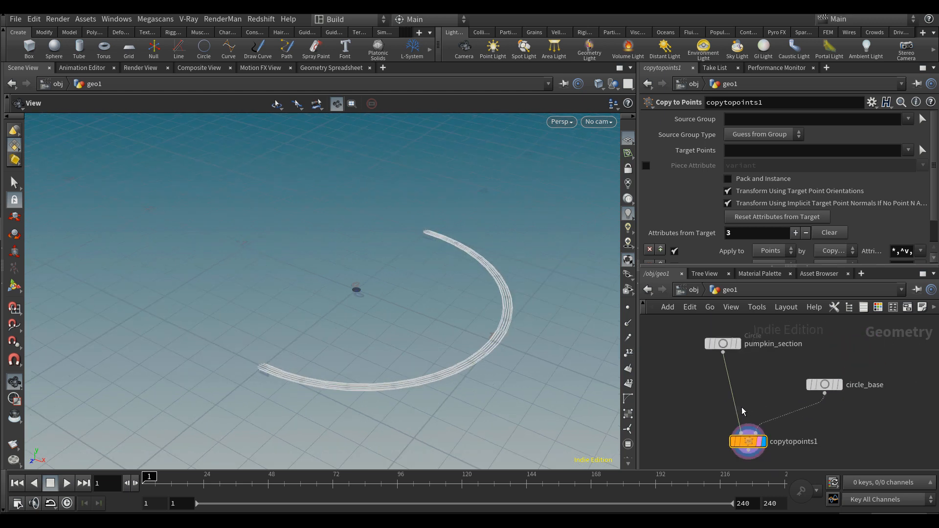
Insert an Orientation Along Curve node between circle_base and the Copy to Points node
{"action": "key", "text": "Tab"}
{"action": "type", "text": "o"}
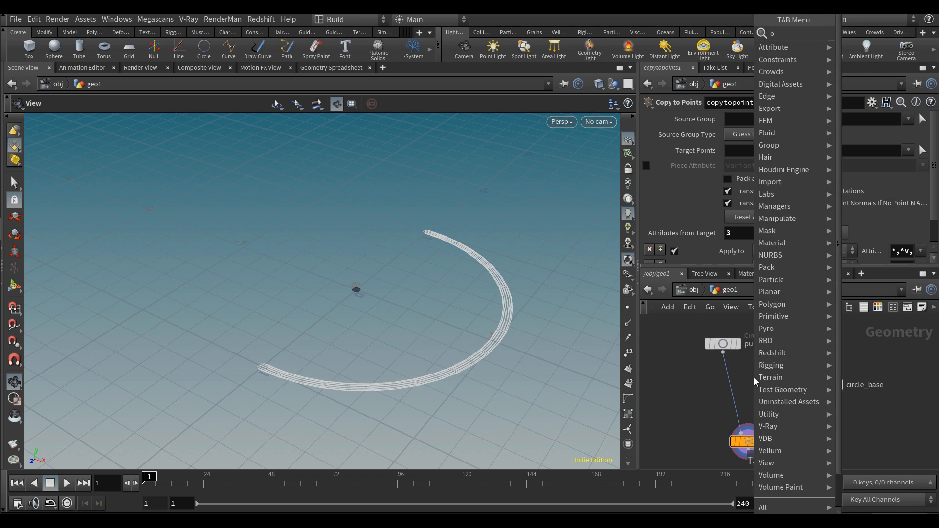
{"action": "type", "text": "rient"}
{"action": "key", "text": "Return"}
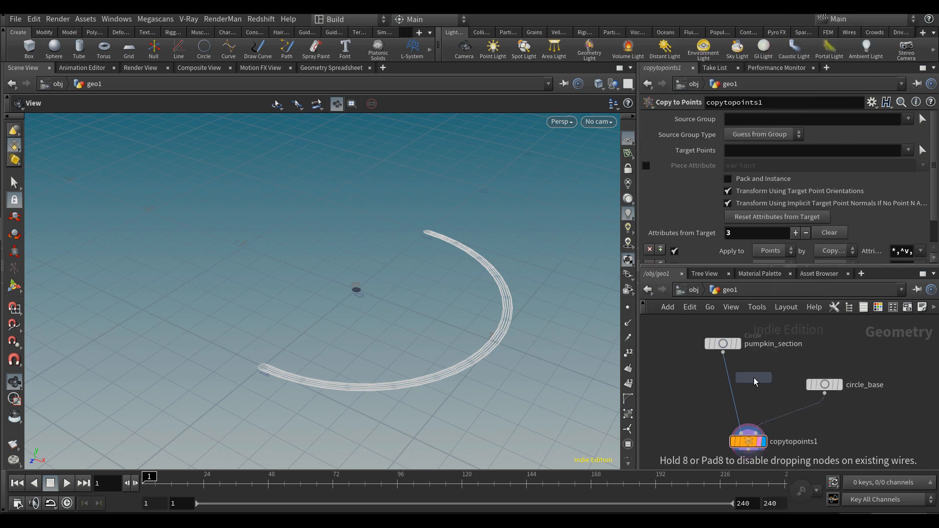
{"action": "left_click", "coordinate": [799, 417]}
{"action": "left_click_drag", "start_coordinate": [261, 288], "coordinate": [347, 274]}
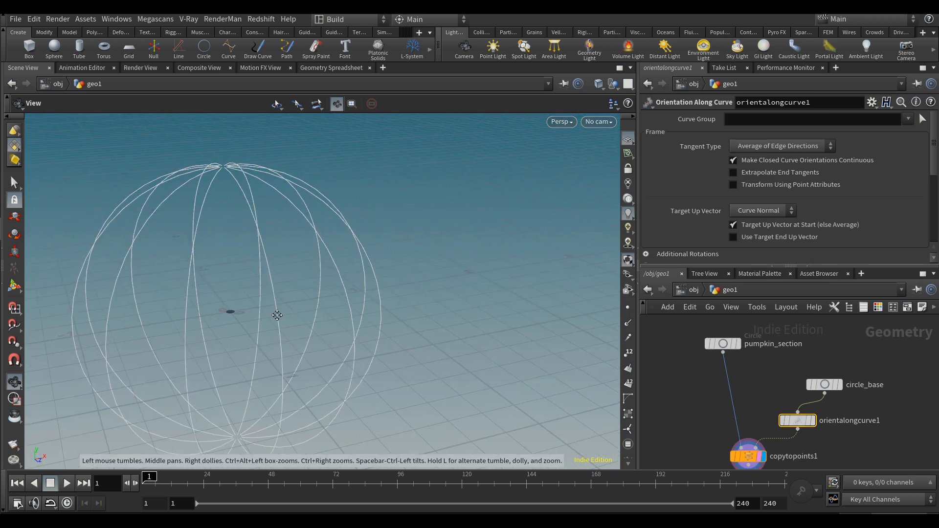
{"action": "left_click_drag", "start_coordinate": [272, 315], "coordinate": [363, 310]}
Display the Orientation Along Curve output with point normals and compare the normals with the node bypassed and active
{"action": "left_click", "coordinate": [812, 420]}
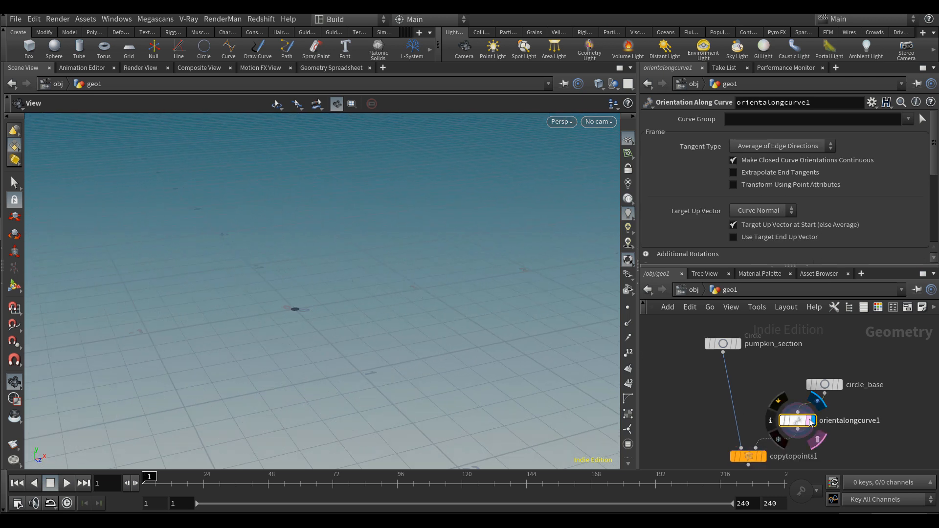
{"action": "key", "text": "f"}
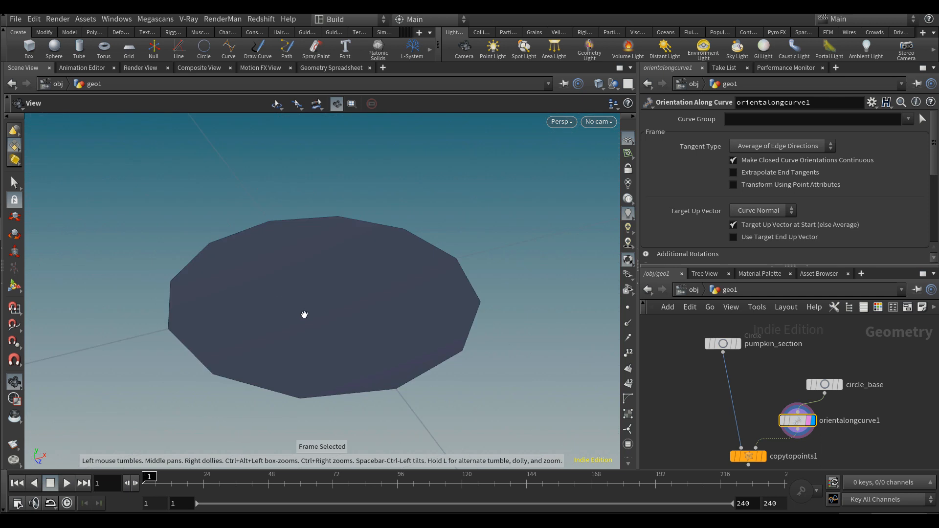
{"action": "left_click", "coordinate": [627, 327]}
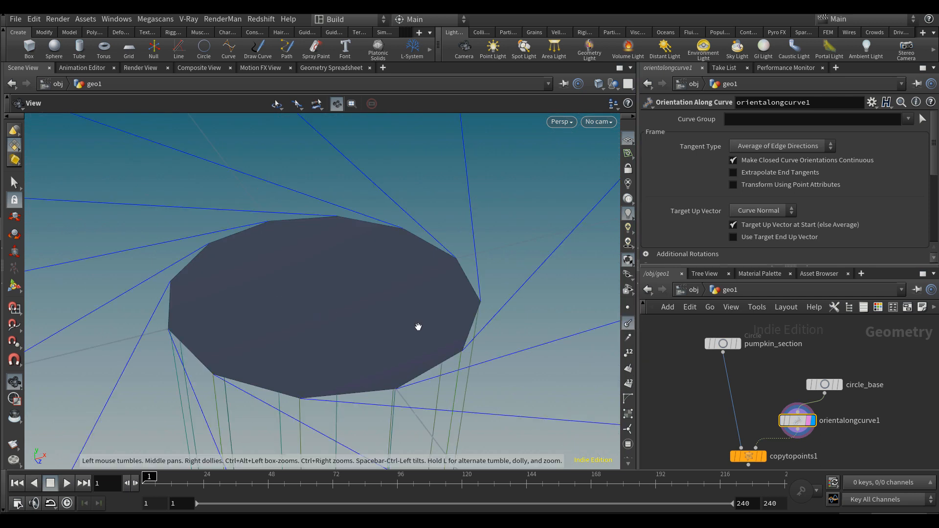
{"action": "left_click_drag", "start_coordinate": [418, 323], "coordinate": [453, 343]}
{"action": "right_click_drag", "start_coordinate": [453, 343], "coordinate": [376, 336]}
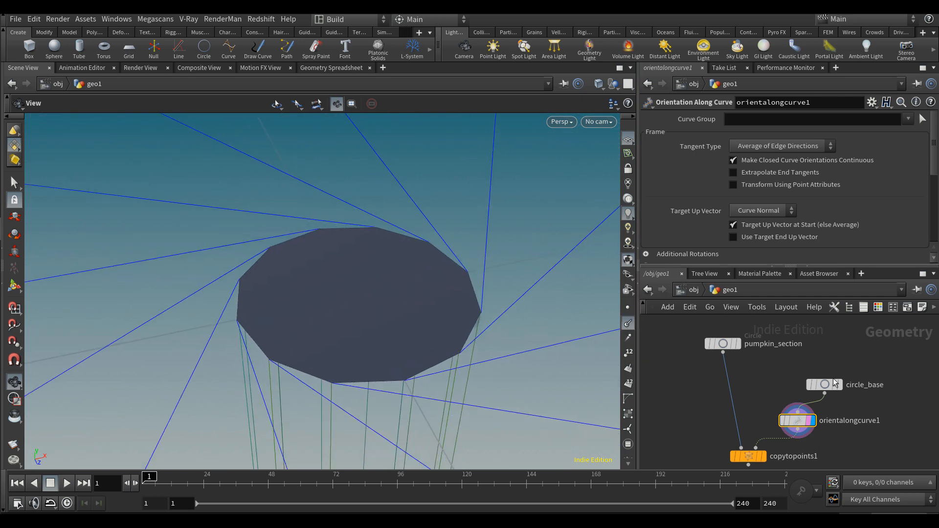
{"action": "left_click", "coordinate": [779, 421]}
{"action": "left_click_drag", "start_coordinate": [436, 332], "coordinate": [383, 369]}
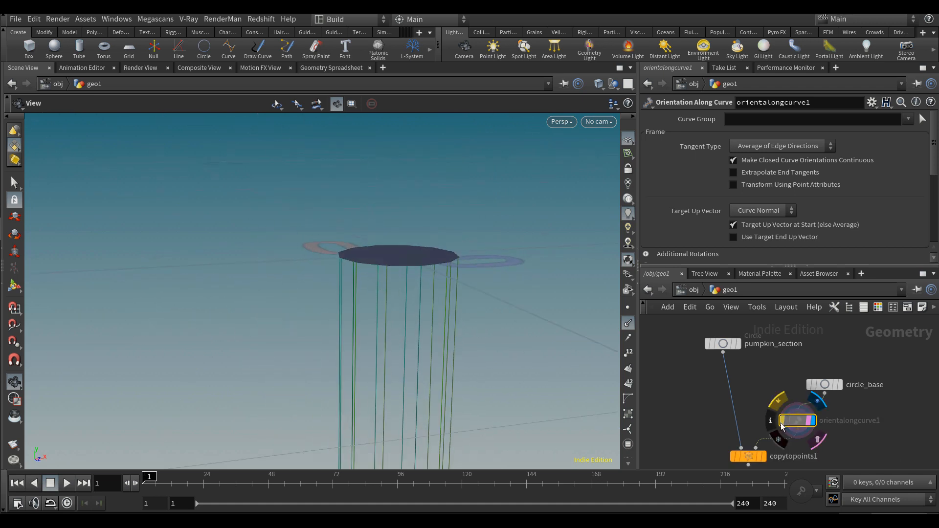
{"action": "left_click", "coordinate": [781, 421]}
{"action": "left_click_drag", "start_coordinate": [365, 210], "coordinate": [387, 282]}
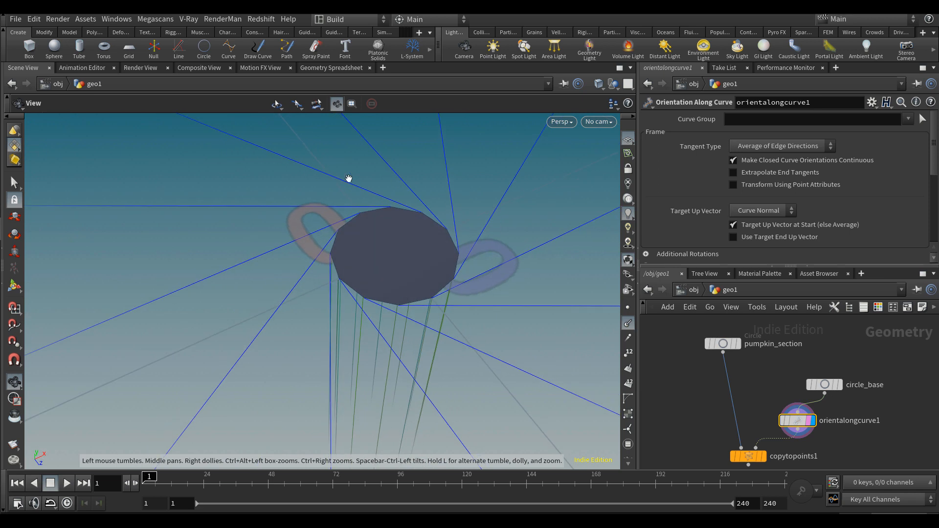
Try the Previous Edge tangent type on the Orientation Along Curve node and go back to Average of Edge Directions
{"action": "left_click_drag", "start_coordinate": [798, 421], "coordinate": [809, 421]}
{"action": "left_click", "coordinate": [811, 149]}
{"action": "left_click", "coordinate": [797, 181]}
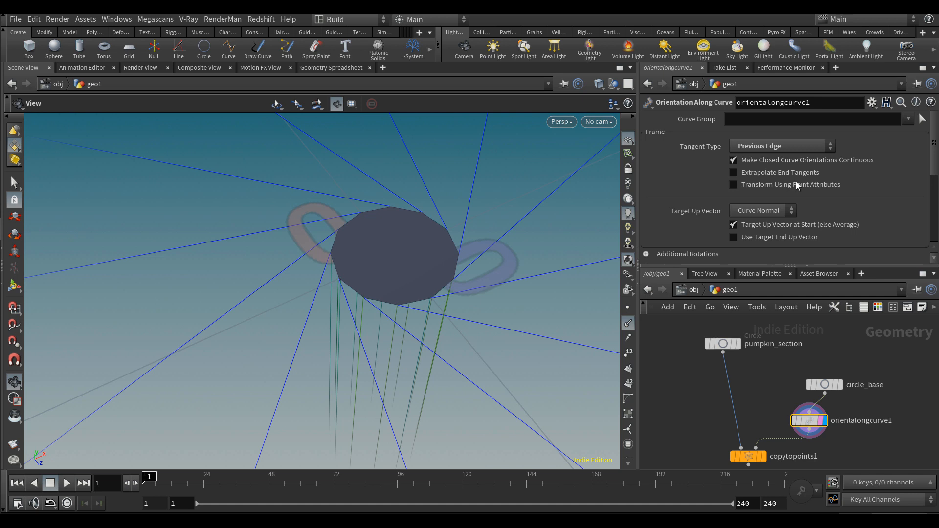
{"action": "left_click", "coordinate": [781, 152]}
{"action": "left_click", "coordinate": [762, 196]}
{"action": "left_click", "coordinate": [770, 147]}
{"action": "left_click", "coordinate": [770, 160]}
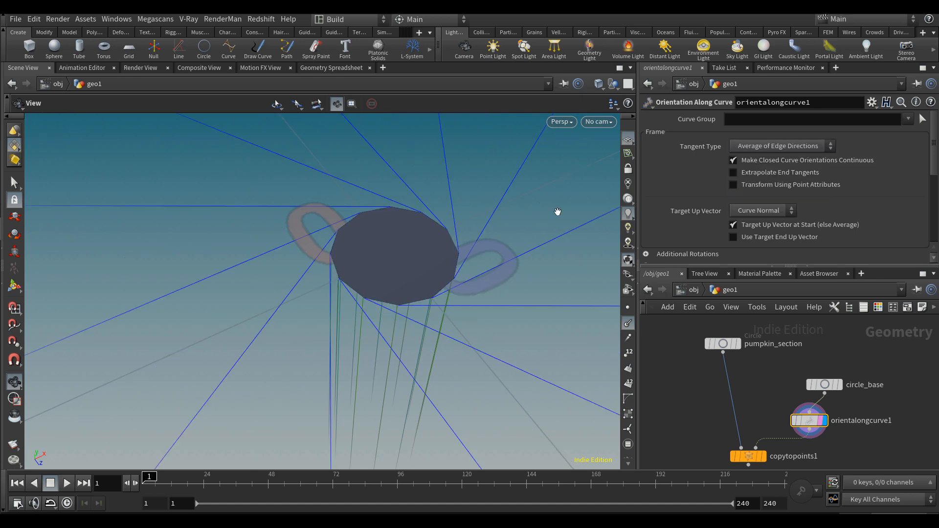
Display the Copy to Points node and frame the copied half circles in the viewport
{"action": "scroll", "coordinate": [763, 401], "scroll_direction": "down", "scroll_amount": 2}
{"action": "scroll", "coordinate": [781, 397], "scroll_direction": "up", "scroll_amount": 1}
{"action": "left_click_drag", "start_coordinate": [797, 416], "coordinate": [780, 437]}
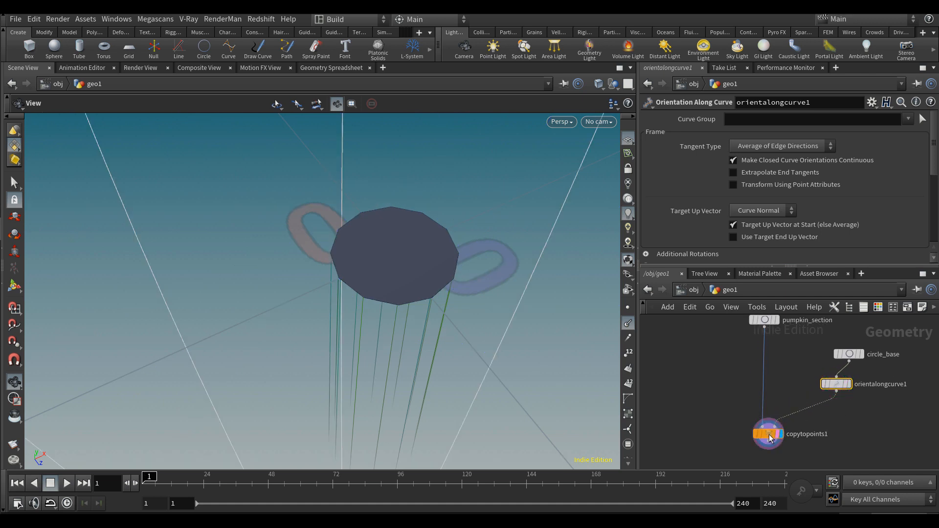
{"action": "left_click", "coordinate": [780, 437]}
{"action": "key", "text": "f"}
{"action": "left_click_drag", "start_coordinate": [320, 333], "coordinate": [310, 322]}
{"action": "left_click_drag", "start_coordinate": [396, 322], "coordinate": [431, 323]}
Add a Skin node below Copy to Points, connect the copied curves to its first input and display it
{"action": "middle_click_drag", "start_coordinate": [704, 405], "coordinate": [688, 339]}
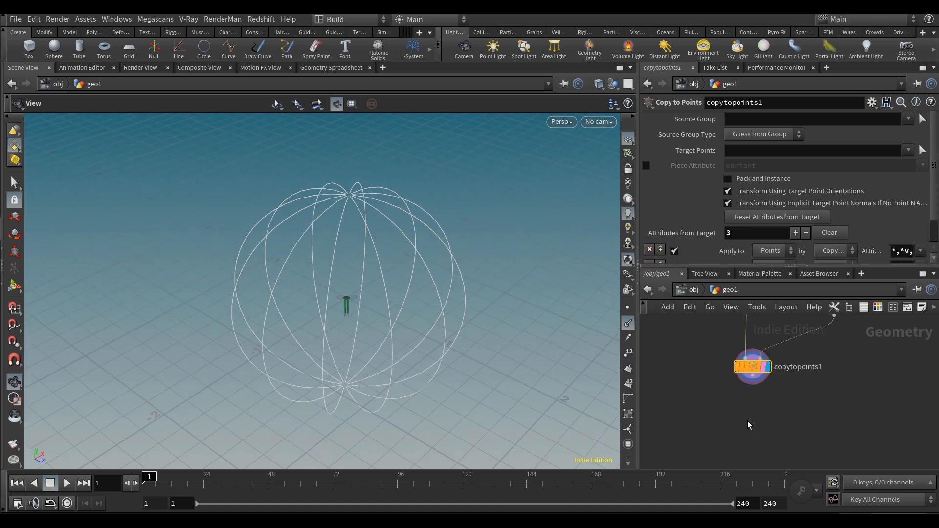
{"action": "key", "text": "Tab"}
{"action": "key", "text": "Escape"}
{"action": "left_click", "coordinate": [747, 421]}
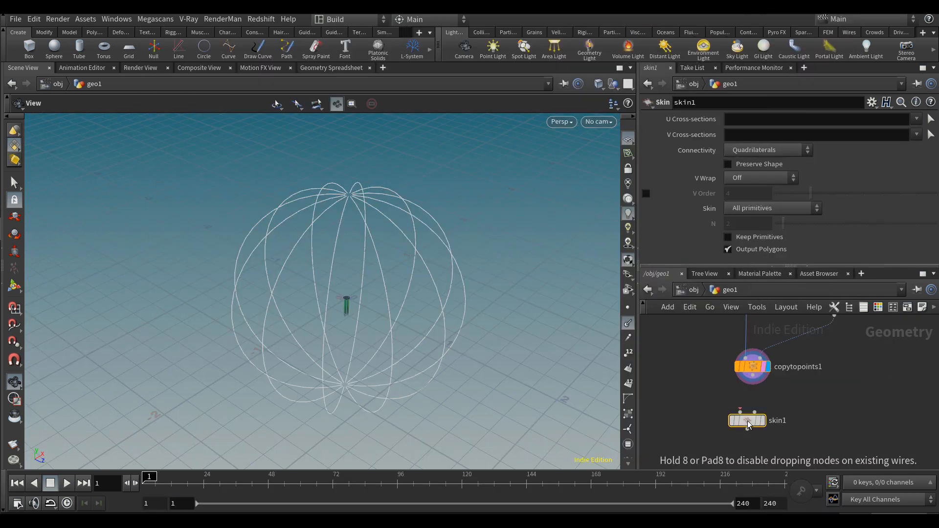
{"action": "left_click_drag", "start_coordinate": [740, 412], "coordinate": [754, 377]}
{"action": "scroll", "coordinate": [773, 407], "scroll_direction": "up", "scroll_amount": 3}
{"action": "left_click", "coordinate": [758, 430]}
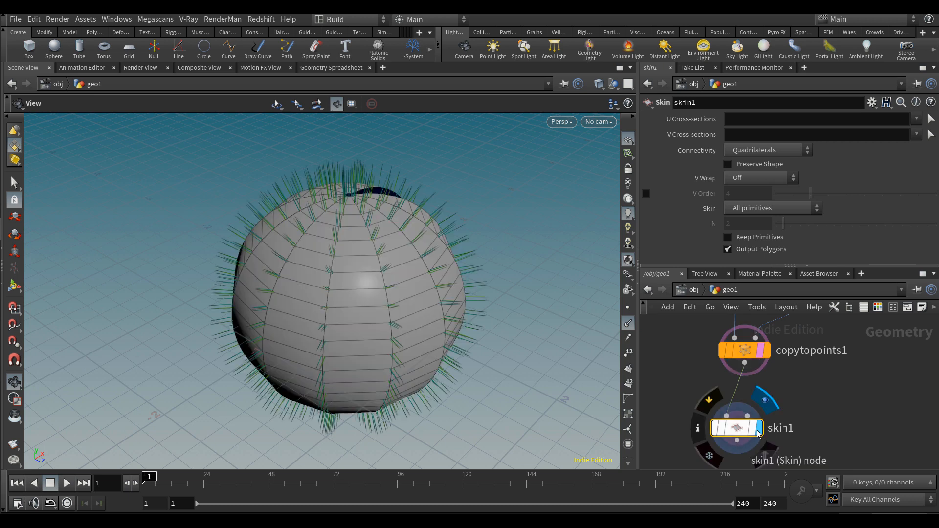
Set the Skin node's V Wrap to On to close the surface, and hide the point normals
{"action": "left_click_drag", "start_coordinate": [470, 302], "coordinate": [597, 237]}
{"action": "left_click_drag", "start_coordinate": [557, 318], "coordinate": [469, 386]}
{"action": "left_click", "coordinate": [756, 202]}
{"action": "left_click_drag", "start_coordinate": [380, 281], "coordinate": [322, 295]}
{"action": "middle_click_drag", "start_coordinate": [322, 295], "coordinate": [340, 306]}
{"action": "scroll", "coordinate": [825, 406], "scroll_direction": "down", "scroll_amount": 2}
Set the divisions of circle_base to 23 and color its node green
{"action": "middle_click_drag", "start_coordinate": [868, 353], "coordinate": [836, 437]}
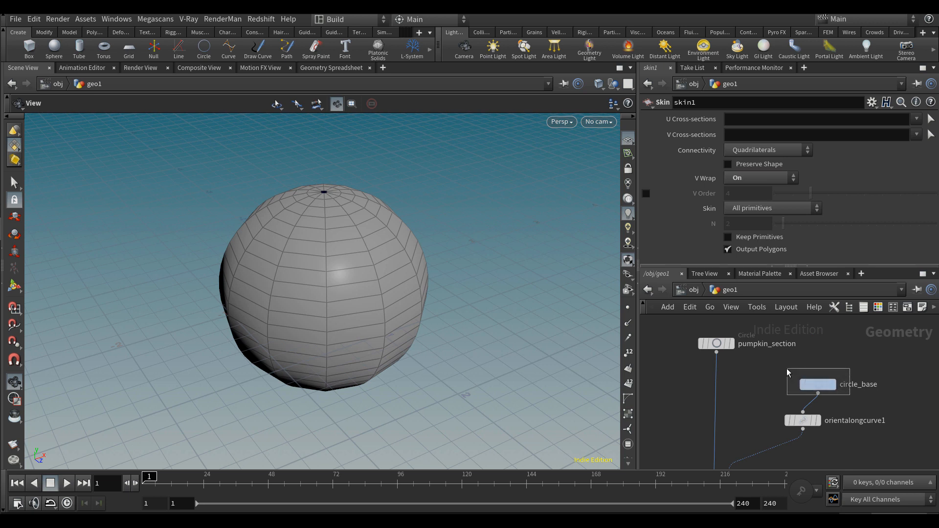
{"action": "left_click_drag", "start_coordinate": [788, 372], "coordinate": [789, 373]}
{"action": "left_click_drag", "start_coordinate": [817, 224], "coordinate": [847, 226]}
{"action": "middle_click_drag", "start_coordinate": [856, 414], "coordinate": [843, 409]}
{"action": "key", "text": "c"}
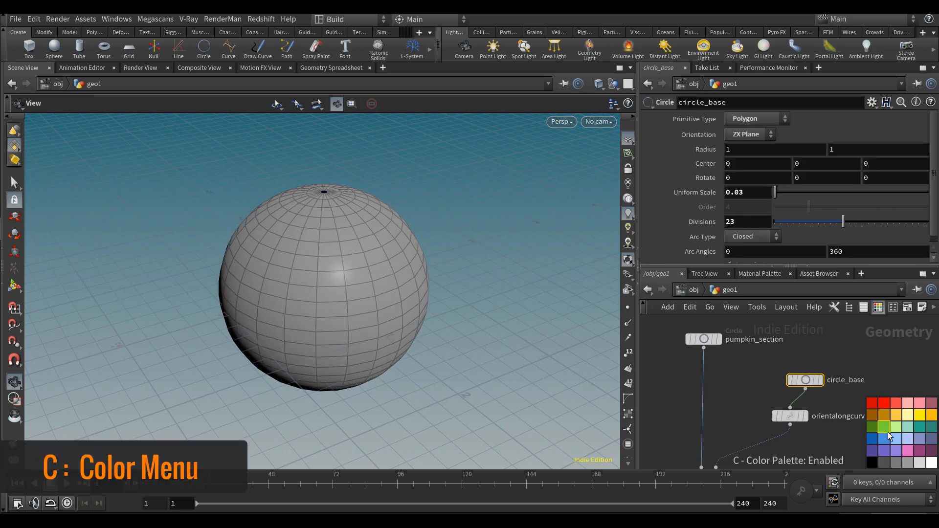
{"action": "left_click", "coordinate": [888, 432]}
{"action": "key", "text": "c"}
Color the pumpkin_section node yellow-orange and set its divisions to 21
{"action": "middle_click_drag", "start_coordinate": [711, 373], "coordinate": [773, 393]}
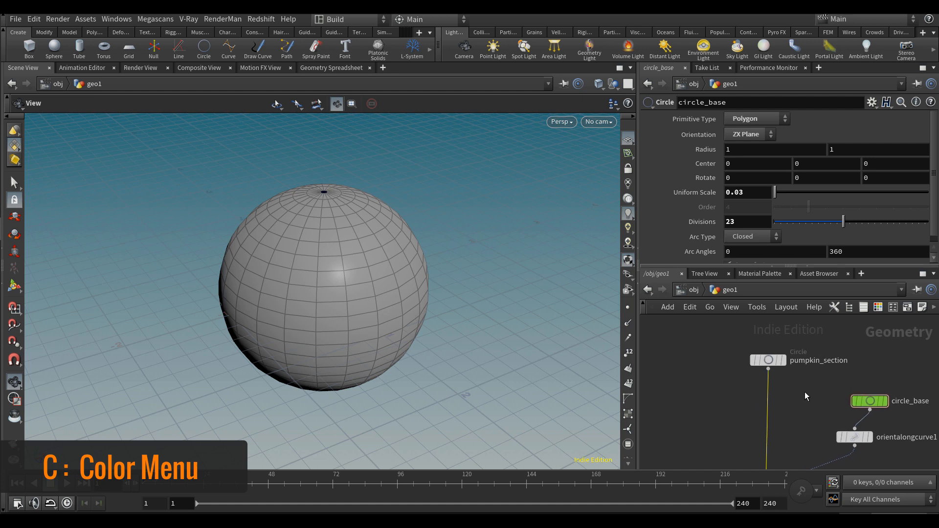
{"action": "left_click", "coordinate": [766, 358]}
{"action": "left_click_drag", "start_coordinate": [766, 358], "coordinate": [738, 351]}
{"action": "key", "text": "c"}
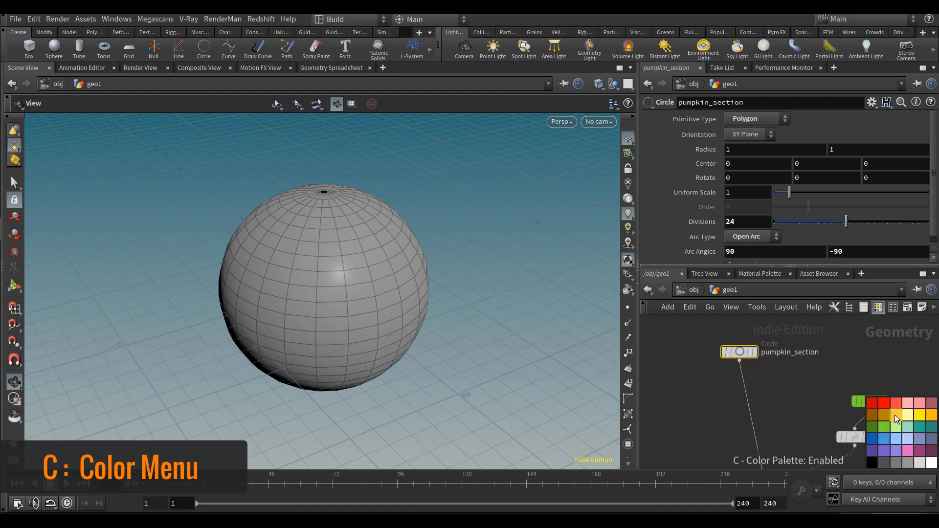
{"action": "left_click", "coordinate": [896, 416]}
{"action": "key", "text": "c"}
{"action": "mouse_move", "coordinate": [846, 222]}
{"action": "left_mouse_down"}
{"action": "mouse_move", "coordinate": [790, 225]}
{"action": "mouse_move", "coordinate": [845, 224]}
{"action": "mouse_move", "coordinate": [836, 224]}
{"action": "left_mouse_up"}
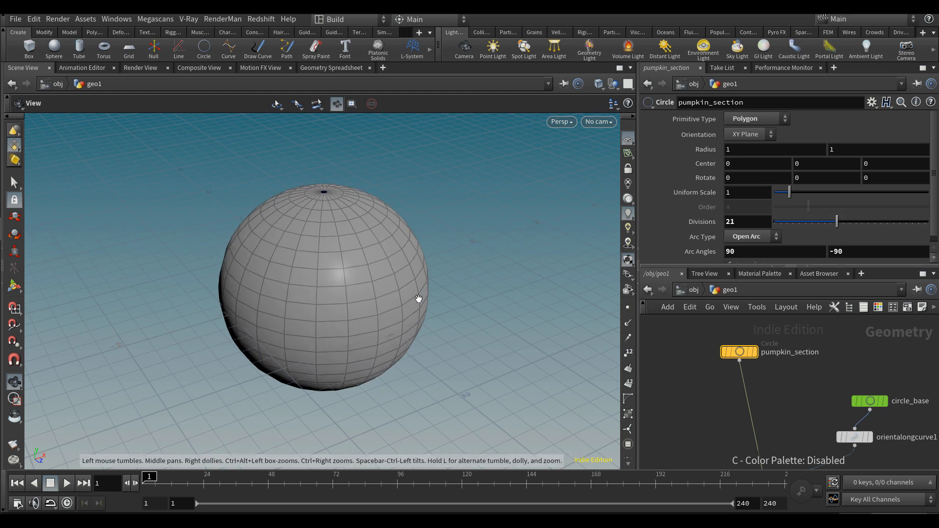
{"action": "left_click_drag", "start_coordinate": [418, 299], "coordinate": [407, 291]}
Display and frame the Orientation Along Curve output and show its point numbers to examine the base circle's points
{"action": "middle_click_drag", "start_coordinate": [792, 423], "coordinate": [754, 385]}
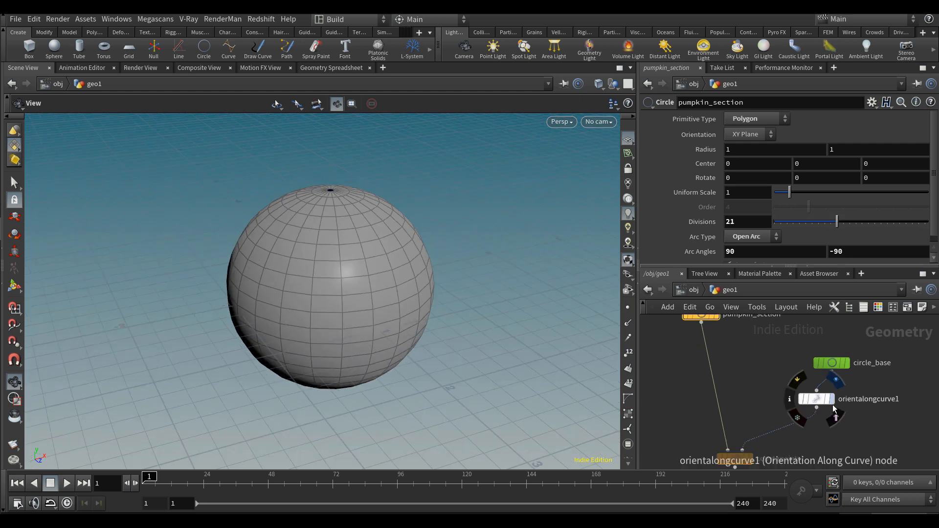
{"action": "left_click_drag", "start_coordinate": [816, 404], "coordinate": [827, 402]}
{"action": "left_click", "coordinate": [844, 398]}
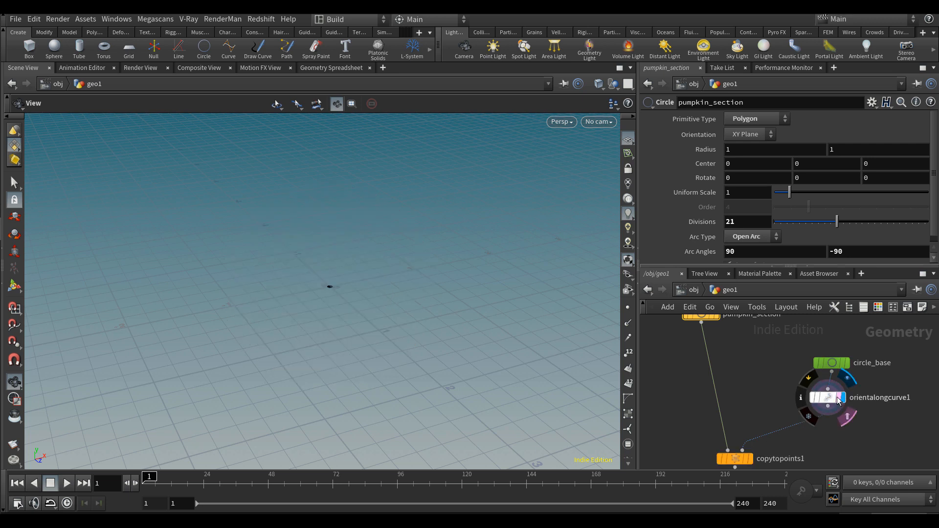
{"action": "left_click", "coordinate": [838, 398]}
{"action": "left_click", "coordinate": [826, 399]}
{"action": "key", "text": "f"}
{"action": "left_click_drag", "start_coordinate": [524, 309], "coordinate": [538, 323]}
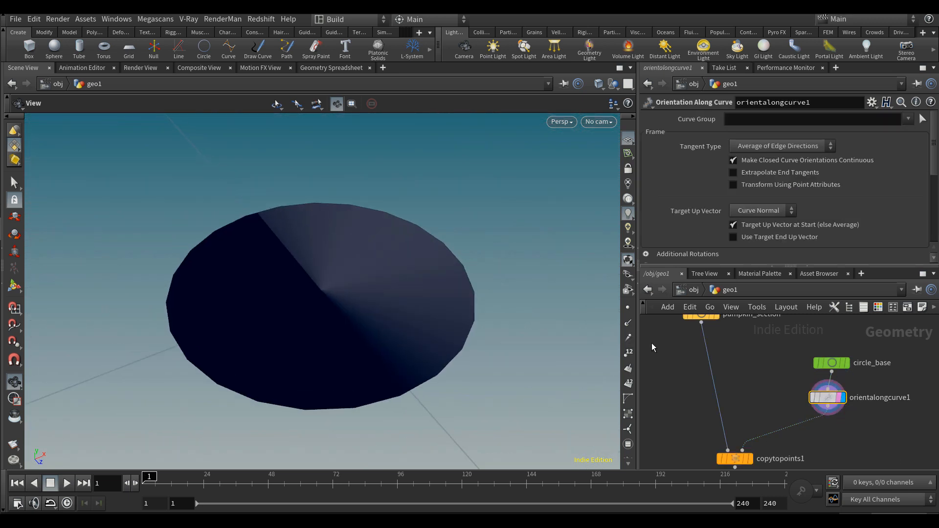
{"action": "left_click", "coordinate": [629, 353]}
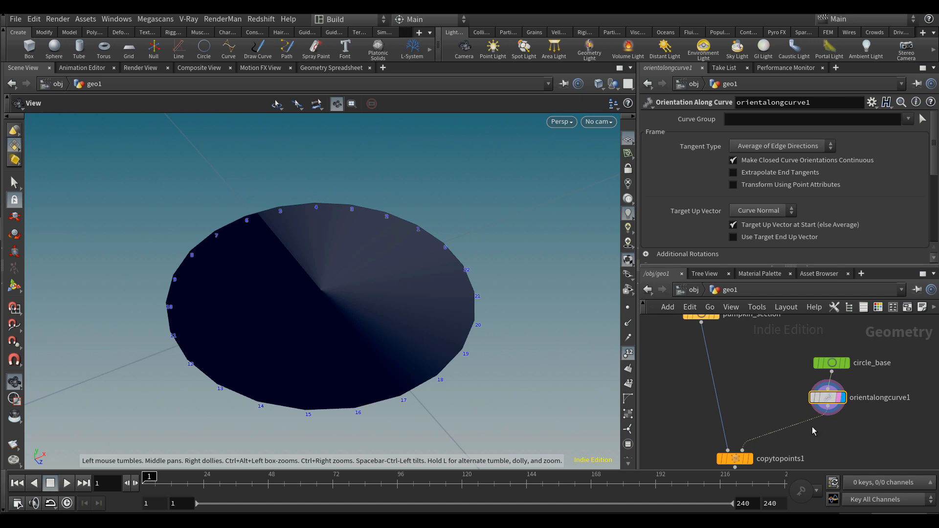
View the Copy to Points output, and return to a framed display of the Skin node without point numbers
{"action": "scroll", "coordinate": [814, 431], "scroll_direction": "down", "scroll_amount": 2}
{"action": "left_click", "coordinate": [753, 404]}
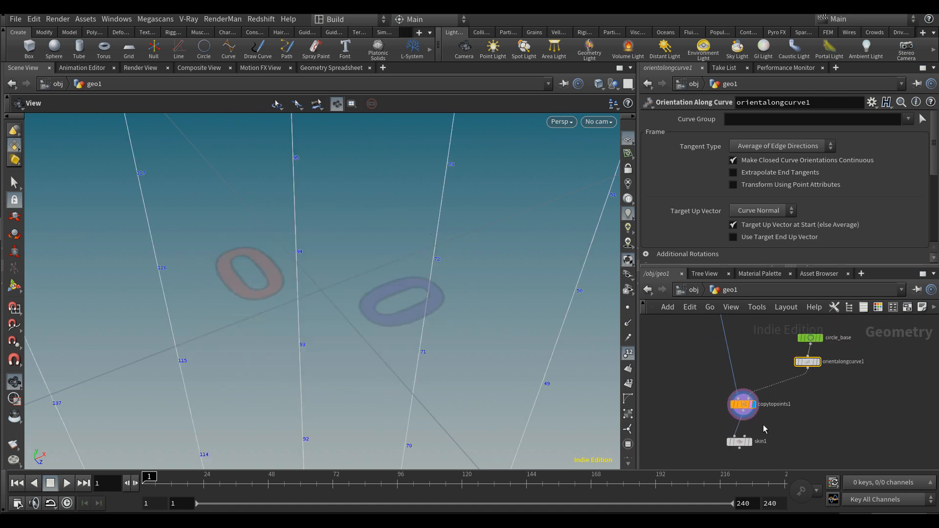
{"action": "left_click", "coordinate": [749, 443]}
{"action": "left_click", "coordinate": [749, 443]}
{"action": "key", "text": "f"}
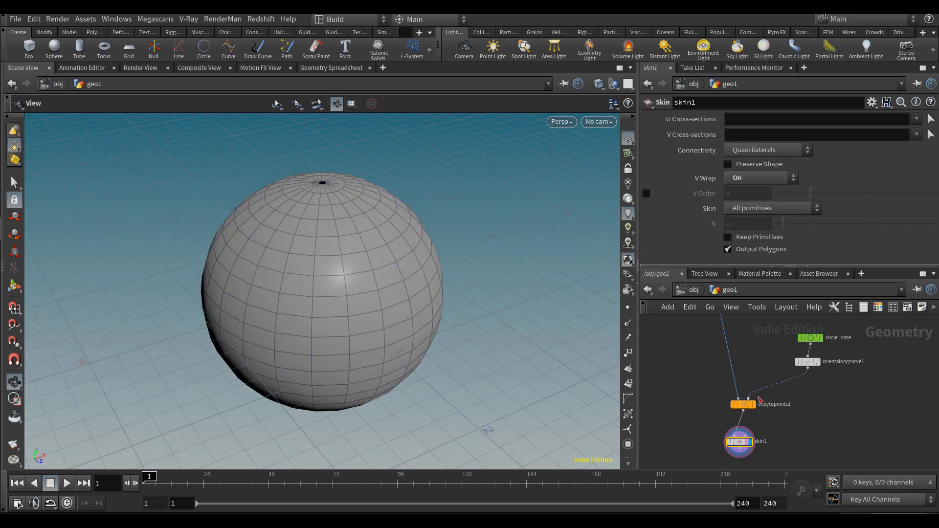
Insert an Attribute Randomize node between the Orientation Along Curve and Copy to Points nodes
{"action": "key", "text": "Tab"}
{"action": "type", "text": "attri"}
{"action": "key", "text": "Return"}
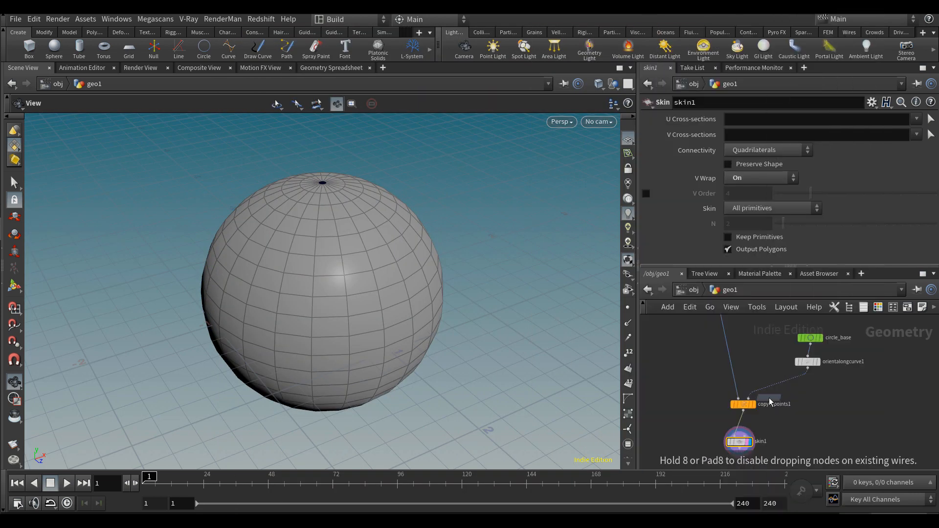
{"action": "left_click", "coordinate": [779, 386]}
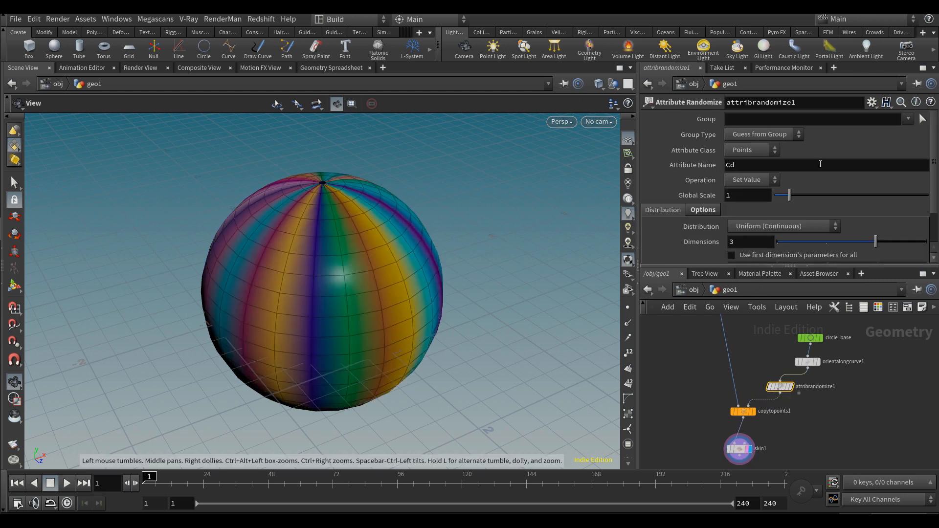
{"action": "mouse_move", "coordinate": [411, 278]}
{"action": "left_mouse_down"}
{"action": "mouse_move", "coordinate": [390, 285]}
{"action": "mouse_move", "coordinate": [350, 277]}
{"action": "mouse_move", "coordinate": [410, 274]}
{"action": "left_mouse_up"}
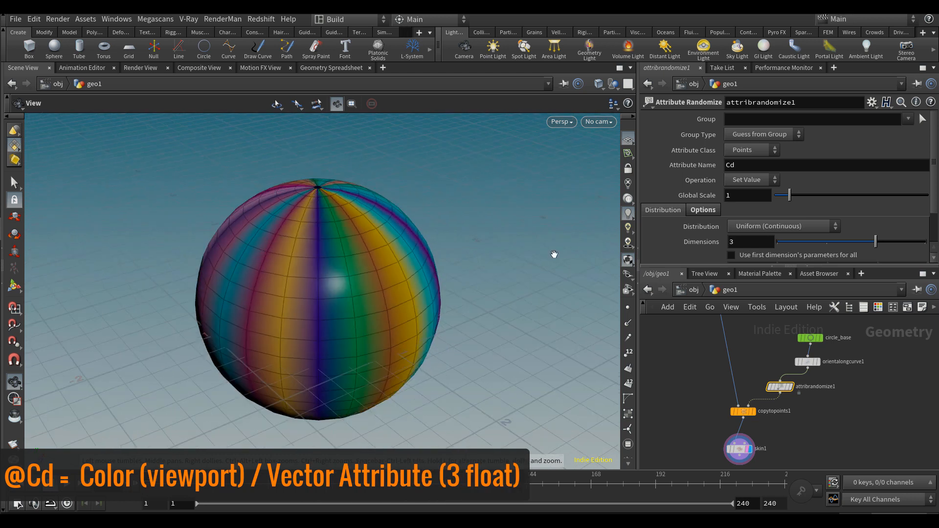
Set the Attribute Randomize node's attribute name to pscale to randomize the scale of the copied sections
{"action": "double_click", "coordinate": [740, 167]}
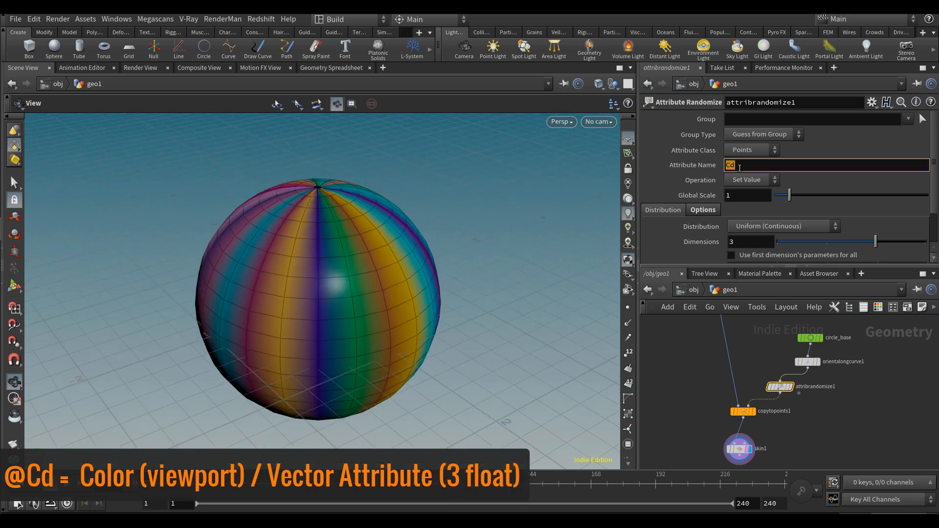
{"action": "type", "text": "pscale"}
{"action": "key", "text": "Return"}
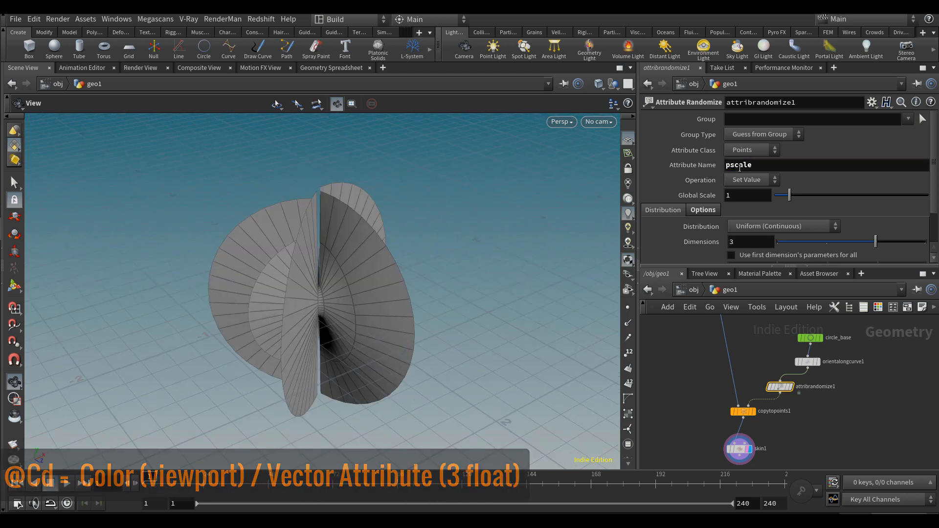
{"action": "left_click_drag", "start_coordinate": [230, 248], "coordinate": [204, 336]}
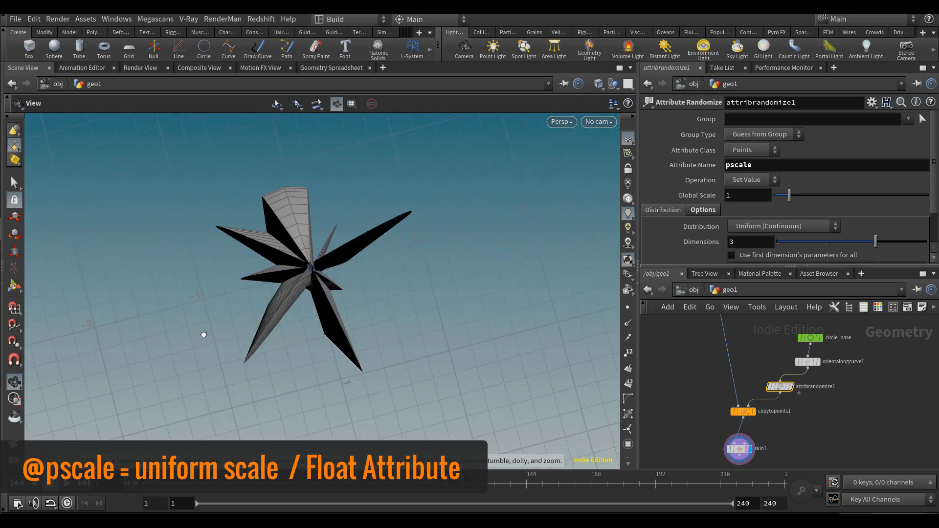
Set the first minimum value of the pscale randomization to 0.8
{"action": "scroll", "coordinate": [771, 199], "scroll_direction": "down", "scroll_amount": 2}
{"action": "middle_click_drag", "start_coordinate": [741, 228], "coordinate": [792, 229]}
{"action": "left_click_drag", "start_coordinate": [281, 379], "coordinate": [296, 261]}
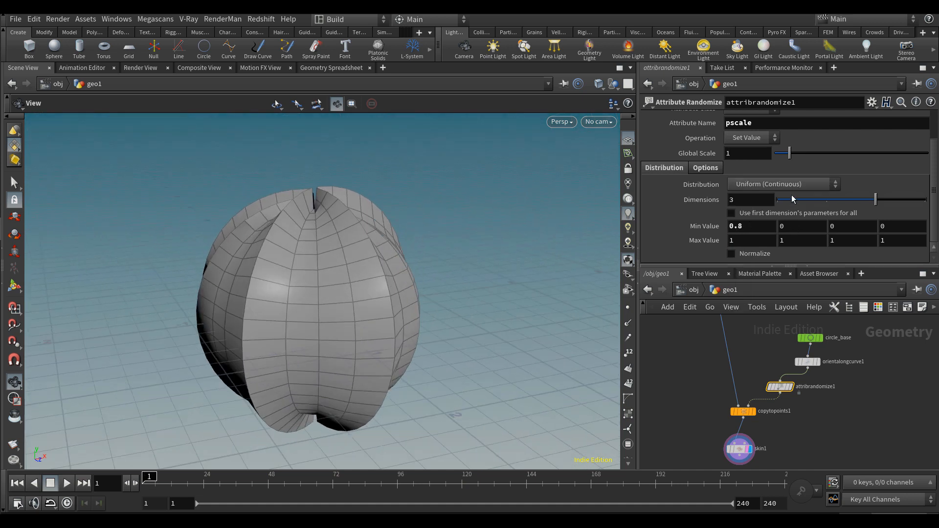
Set the pscale randomization to 1 dimension with a minimum value of 0.9
{"action": "type", "text": "1"}
{"action": "key", "text": "Return"}
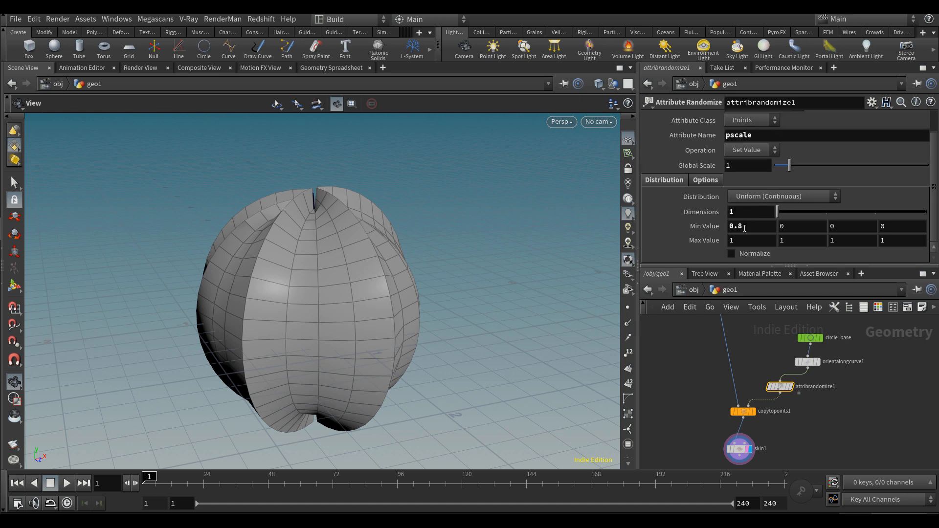
{"action": "type", "text": "9"}
{"action": "key", "text": "Return"}
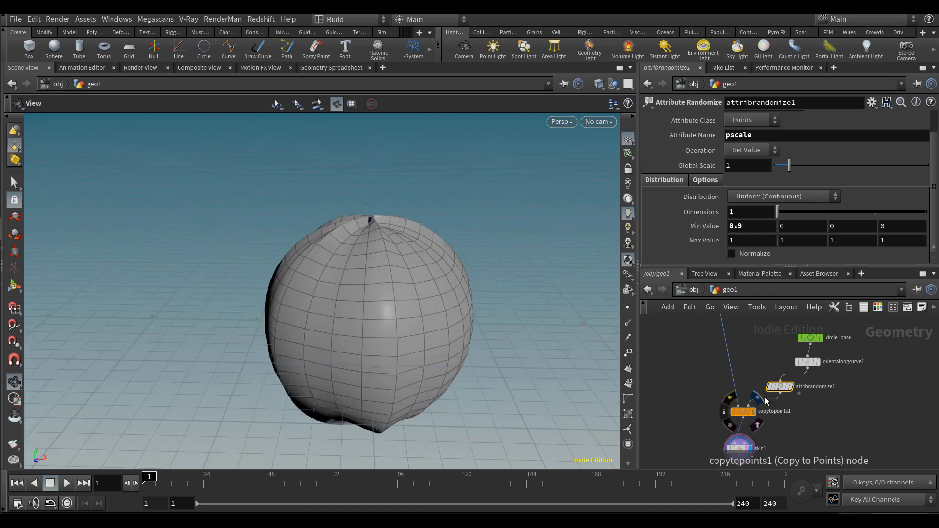
Replace the Attribute Randomize node with a Point VOP between the Orientation Along Curve and Copy to Points nodes
{"action": "scroll", "coordinate": [766, 398], "scroll_direction": "up", "scroll_amount": 2}
{"action": "middle_click_drag", "start_coordinate": [851, 401], "coordinate": [839, 406]}
{"action": "key", "text": "Delete"}
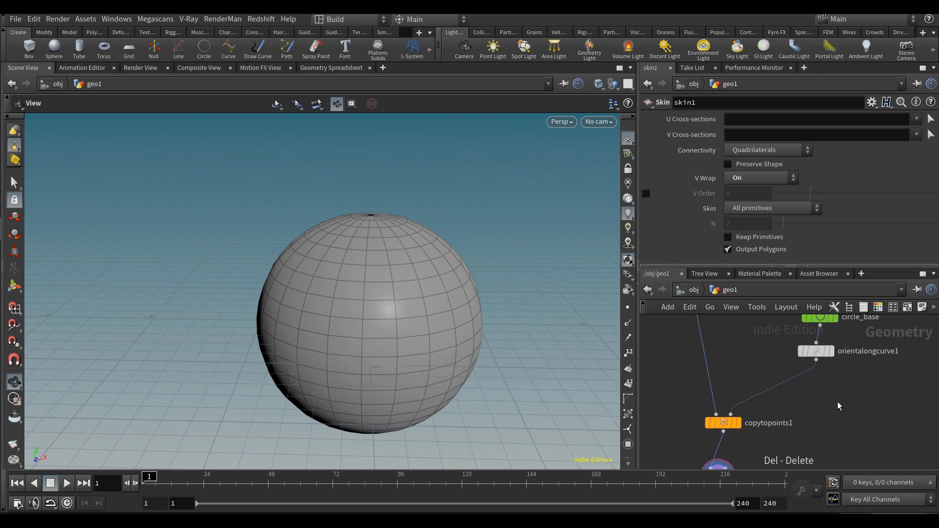
{"action": "key", "text": "Tab"}
{"action": "type", "text": "pointvop"}
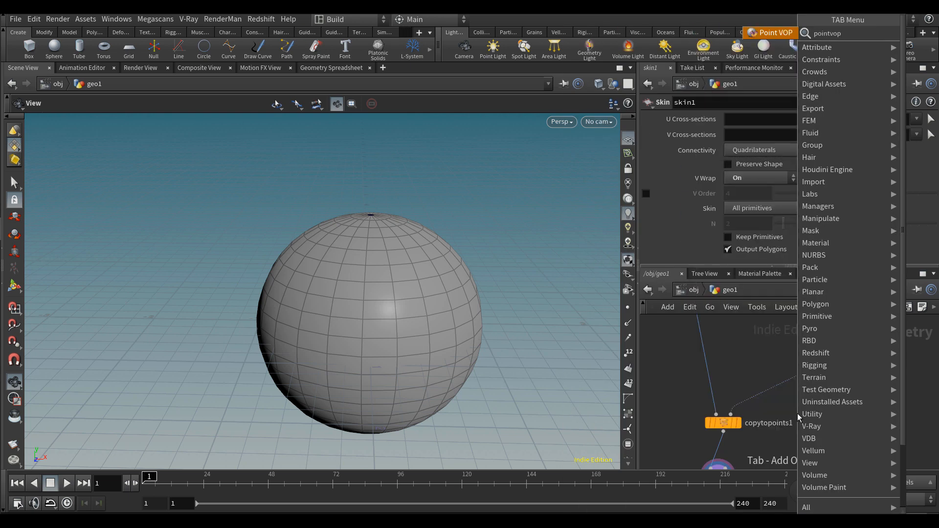
{"action": "key", "text": "Return"}
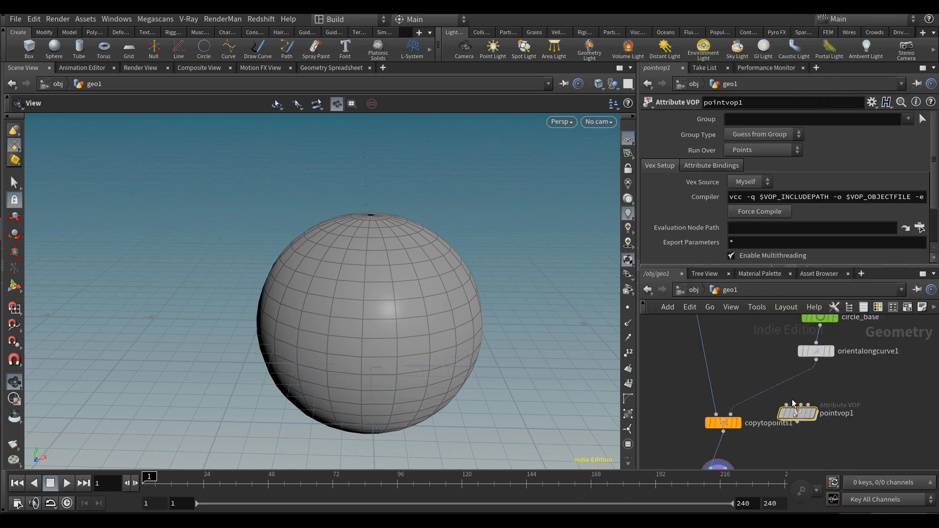
{"action": "left_click", "coordinate": [802, 391]}
{"action": "left_click_drag", "start_coordinate": [803, 392], "coordinate": [806, 391]}
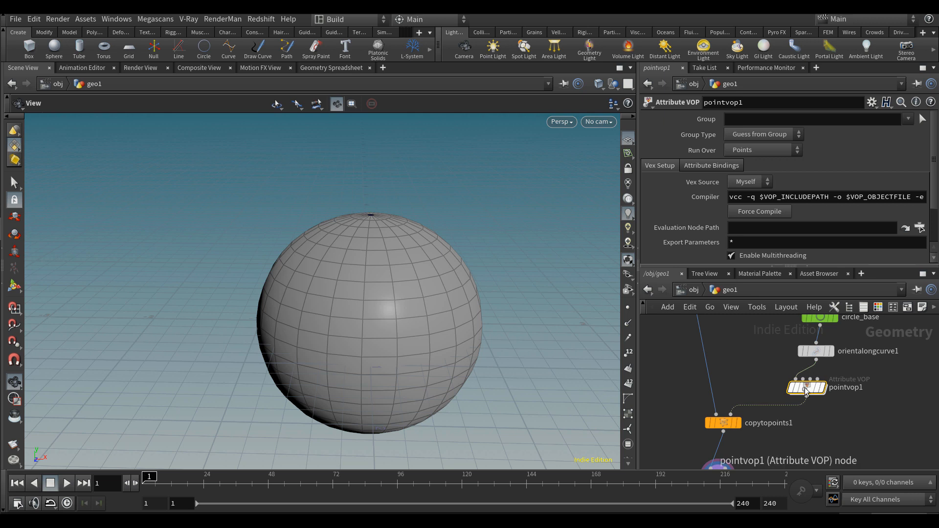
Open the Point VOP network in a maximized pane and spread its global parameters and output nodes apart
{"action": "double_click", "coordinate": [806, 388]}
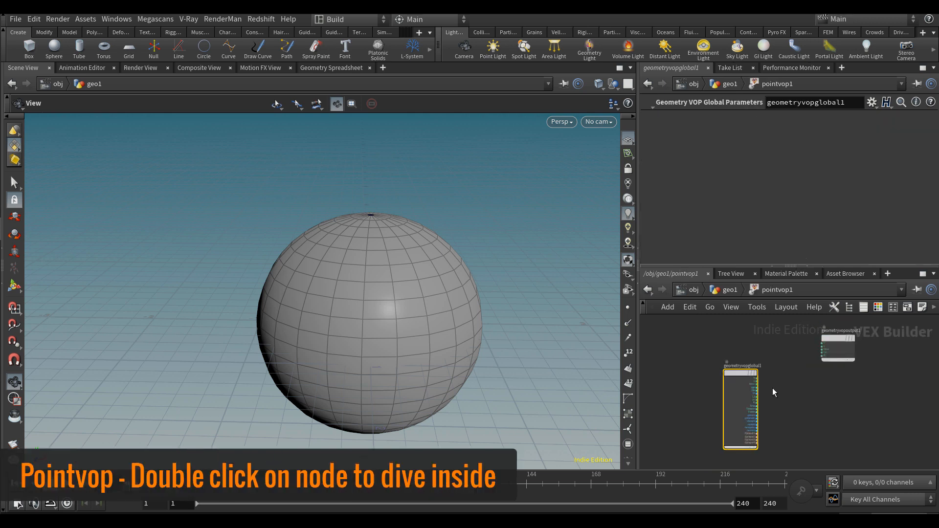
{"action": "middle_click_drag", "start_coordinate": [786, 375], "coordinate": [778, 391]}
{"action": "key", "text": "ctrl+b"}
{"action": "scroll", "coordinate": [440, 277], "scroll_direction": "up", "scroll_amount": 5}
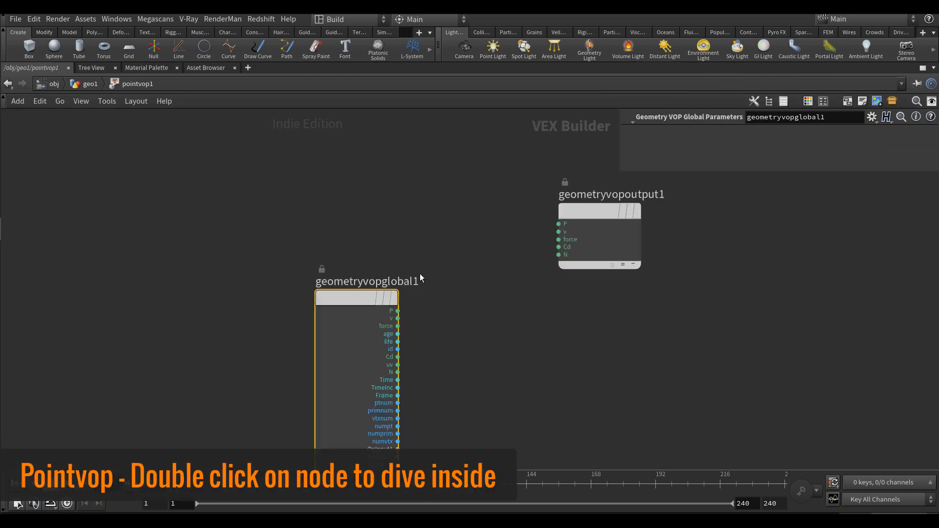
{"action": "scroll", "coordinate": [420, 274], "scroll_direction": "down", "scroll_amount": 2}
{"action": "left_click_drag", "start_coordinate": [376, 293], "coordinate": [225, 284]}
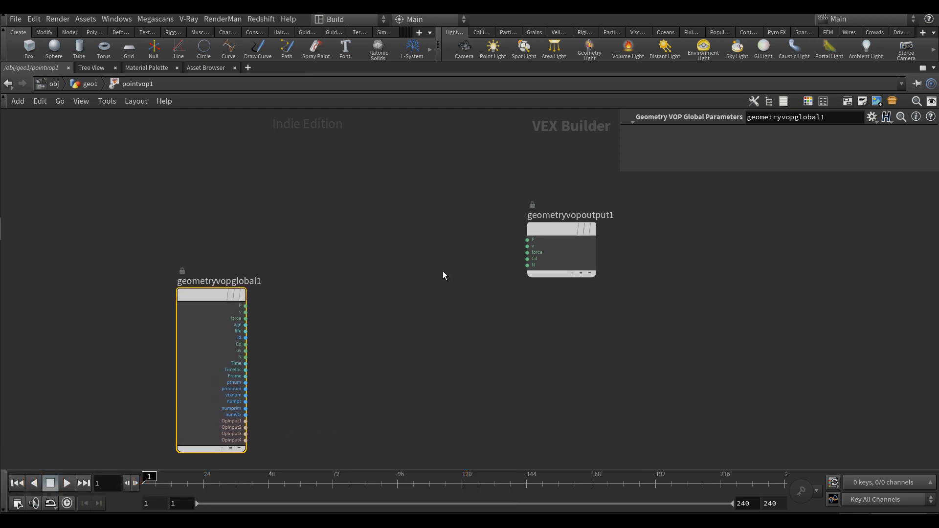
{"action": "middle_click_drag", "start_coordinate": [369, 279], "coordinate": [368, 282]}
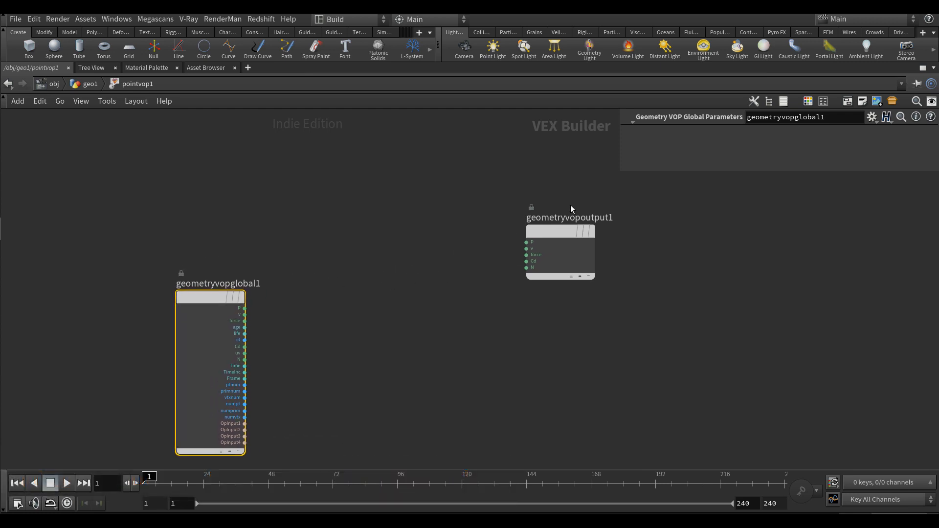
{"action": "left_click_drag", "start_coordinate": [554, 231], "coordinate": [585, 261]}
Add a Bind node above the geometry output node and set its name to pscale
{"action": "left_click", "coordinate": [432, 206]}
{"action": "key", "text": "Tab"}
{"action": "type", "text": "bind"}
{"action": "key", "text": "Return"}
{"action": "left_click", "coordinate": [433, 203]}
{"action": "left_click_drag", "start_coordinate": [432, 203], "coordinate": [560, 132]}
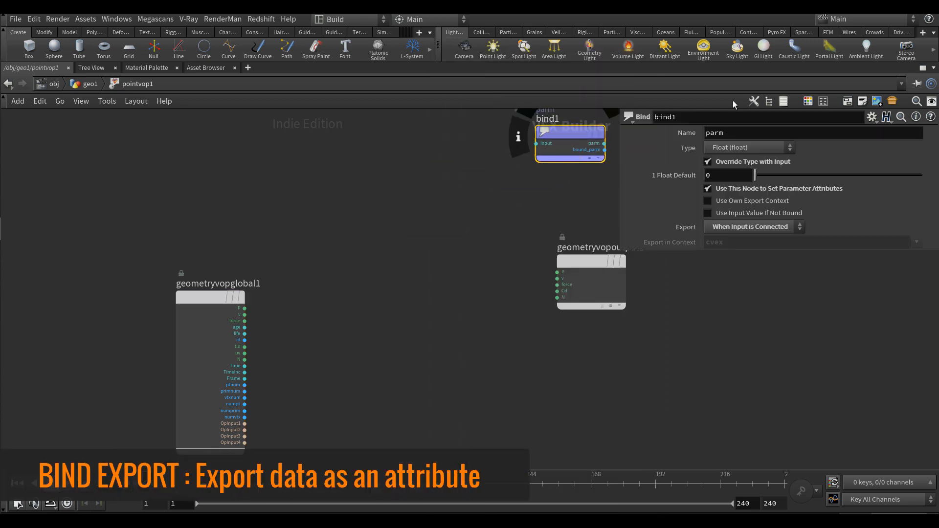
{"action": "double_click", "coordinate": [729, 133]}
{"action": "type", "text": "pscale"}
{"action": "key", "text": "Return"}
Add a Random node between the global parameters node and the pscale Bind node
{"action": "middle_click_drag", "start_coordinate": [512, 187], "coordinate": [400, 241]}
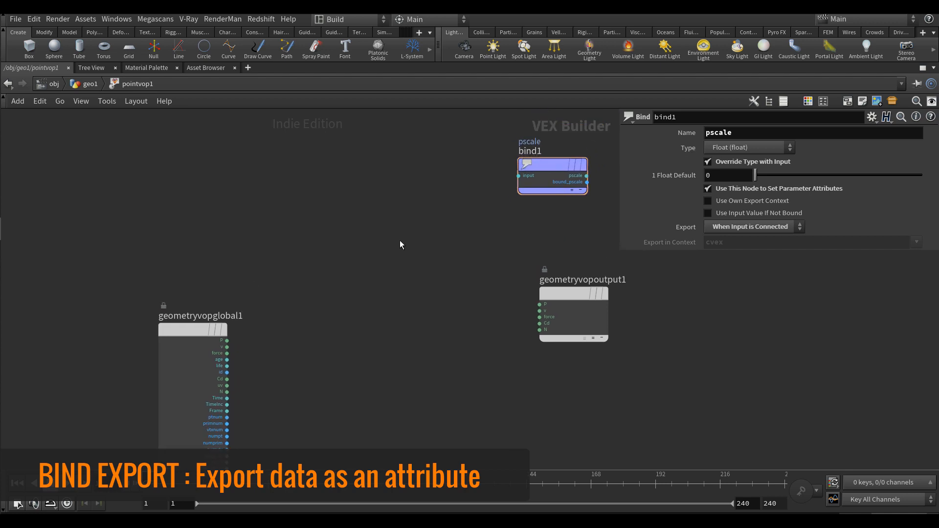
{"action": "key", "text": "Tab"}
{"action": "type", "text": "rand"}
{"action": "key", "text": "Return"}
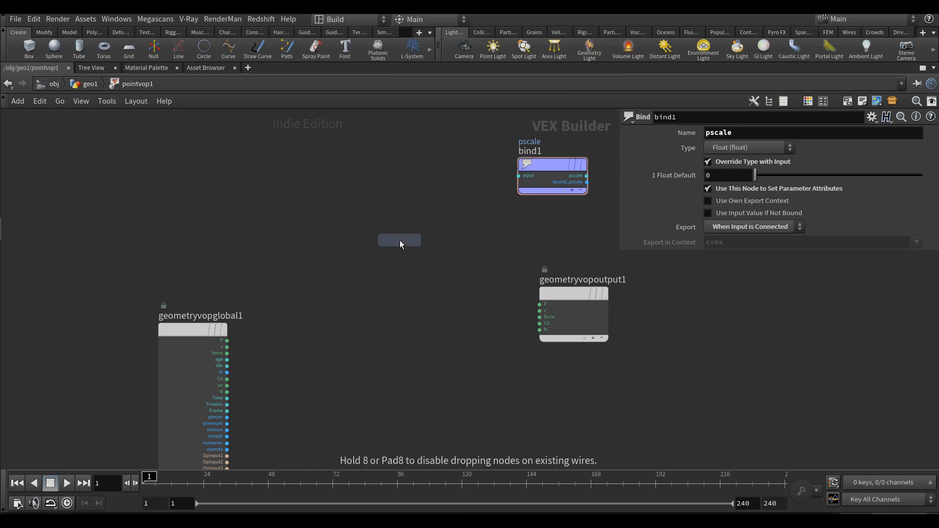
{"action": "left_click", "coordinate": [400, 239]}
{"action": "left_click_drag", "start_coordinate": [400, 240], "coordinate": [368, 228]}
Connect ptnum to the Random node's position input and the Random output to the pscale Bind input
{"action": "middle_click_drag", "start_coordinate": [272, 379], "coordinate": [302, 356]}
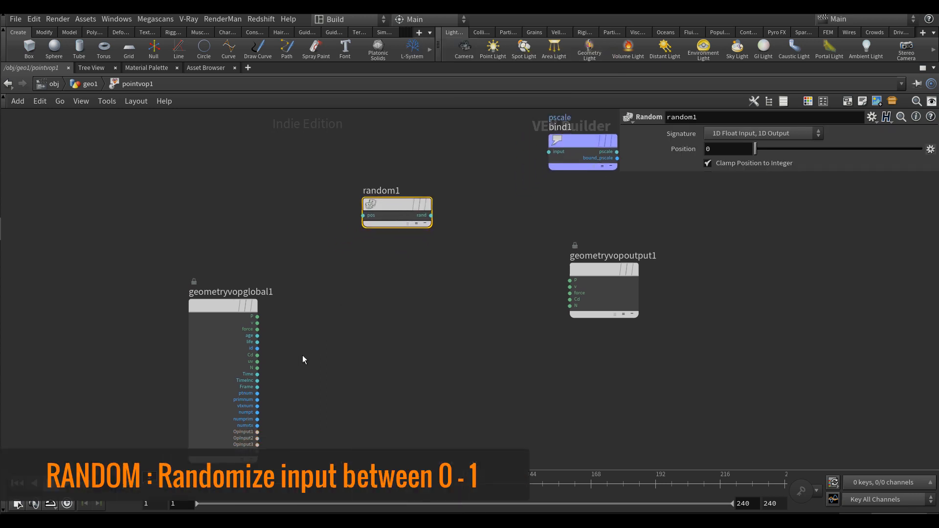
{"action": "scroll", "coordinate": [303, 357], "scroll_direction": "up", "scroll_amount": 1}
{"action": "mouse_move", "coordinate": [250, 397]}
{"action": "left_mouse_down"}
{"action": "mouse_move", "coordinate": [341, 406]}
{"action": "mouse_move", "coordinate": [377, 184]}
{"action": "mouse_move", "coordinate": [388, 263]}
{"action": "mouse_move", "coordinate": [360, 324]}
{"action": "left_mouse_up"}
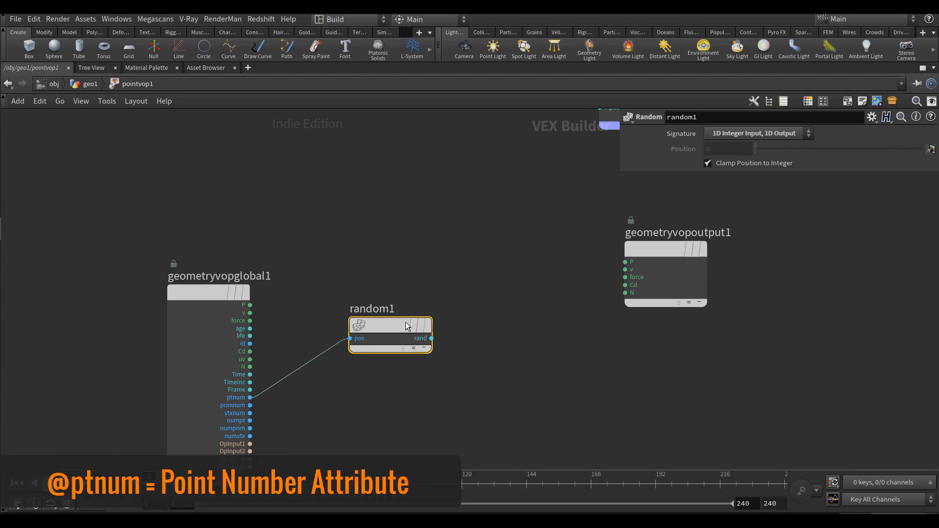
{"action": "scroll", "coordinate": [400, 353], "scroll_direction": "down", "scroll_amount": 3}
{"action": "left_click_drag", "start_coordinate": [388, 380], "coordinate": [507, 220]}
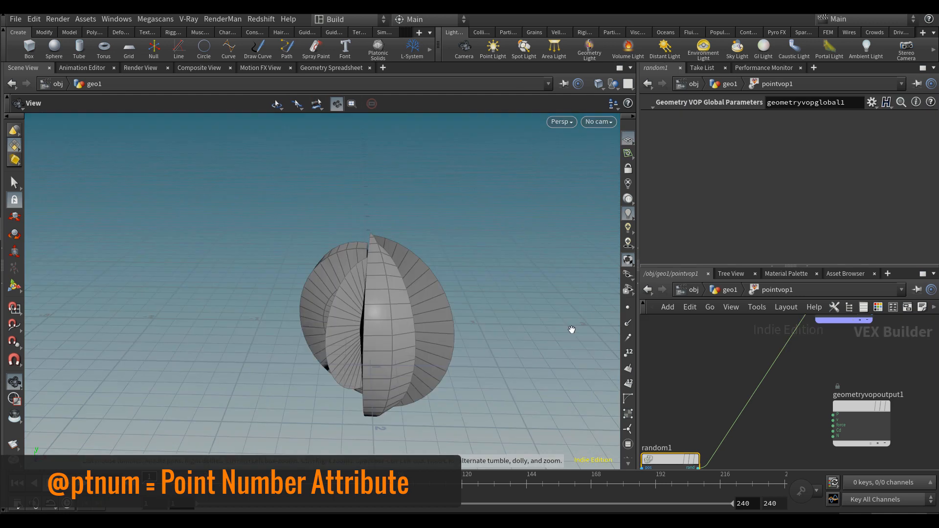
Return to the geo1 network and examine the Point VOP's per-point pscale values in its geometry spreadsheet
{"action": "middle_click_drag", "start_coordinate": [814, 362], "coordinate": [795, 385]}
{"action": "left_click", "coordinate": [735, 291]}
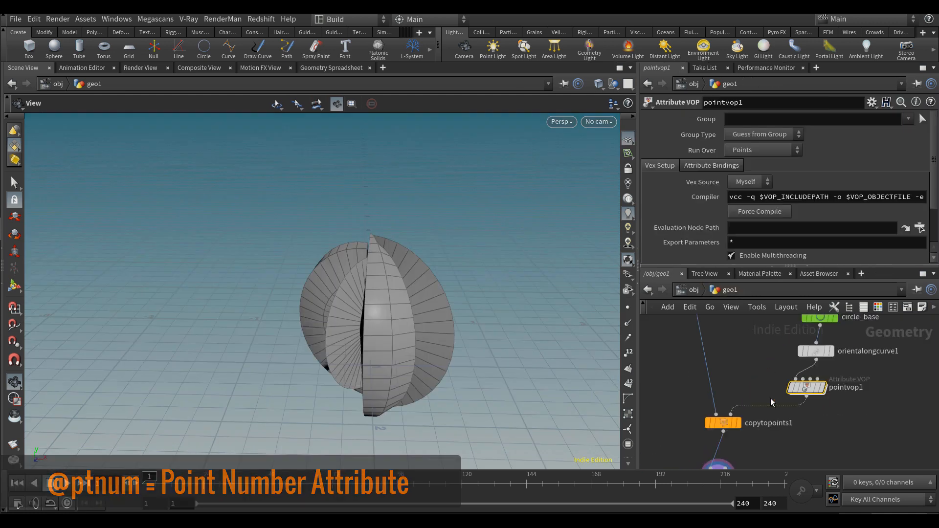
{"action": "right_click", "coordinate": [805, 388]}
{"action": "left_click", "coordinate": [821, 386]}
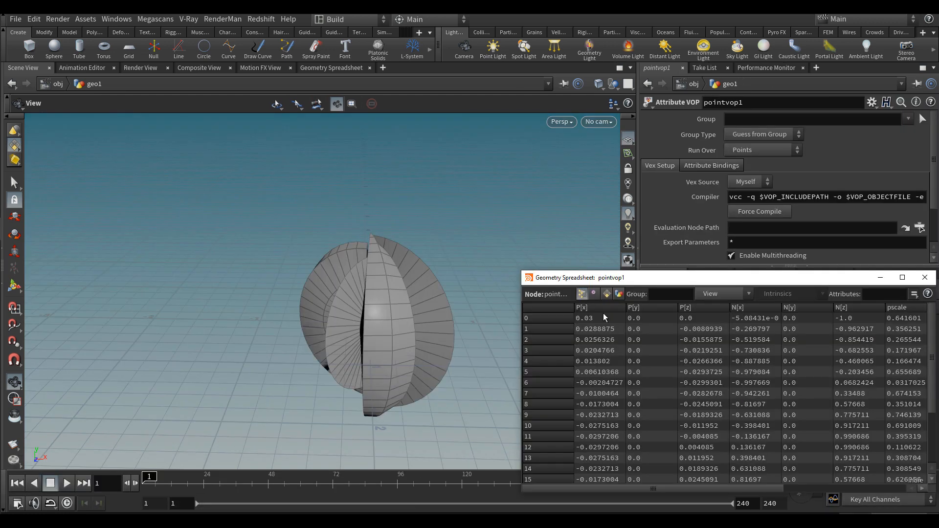
{"action": "left_click_drag", "start_coordinate": [623, 280], "coordinate": [251, 113]}
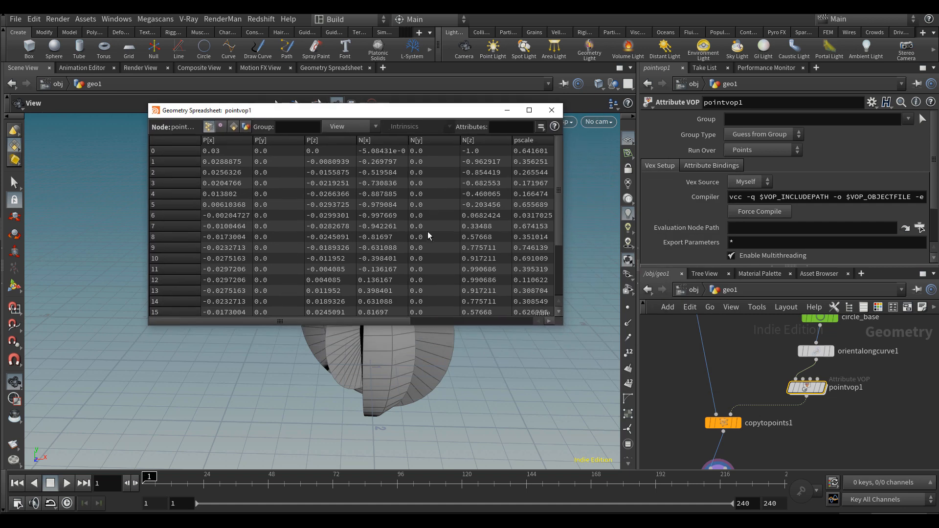
{"action": "left_click_drag", "start_coordinate": [353, 321], "coordinate": [442, 321]}
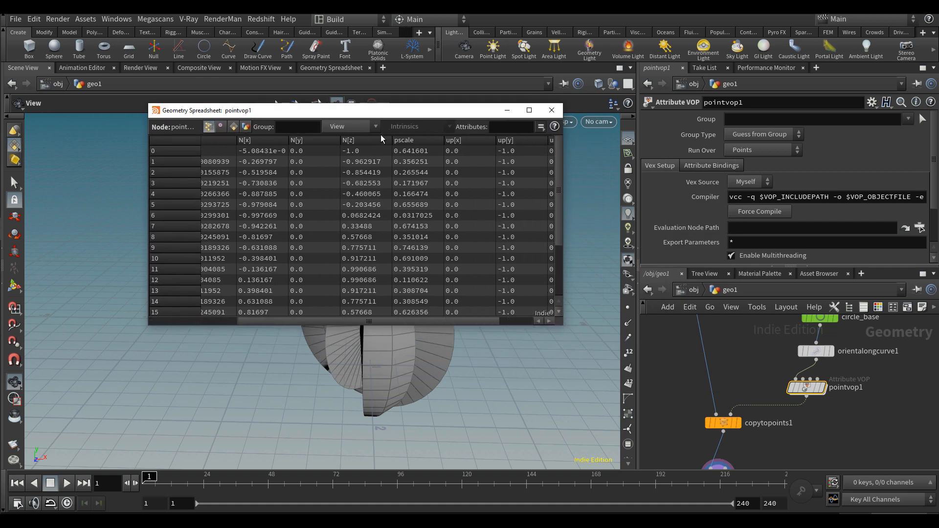
{"action": "left_click_drag", "start_coordinate": [419, 187], "coordinate": [419, 304]}
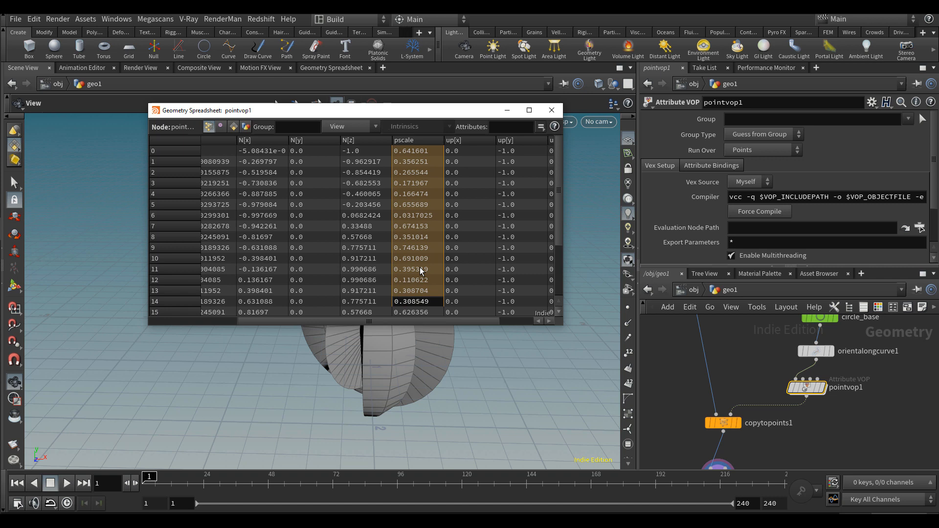
{"action": "scroll", "coordinate": [420, 304], "scroll_direction": "down", "scroll_amount": 3}
{"action": "scroll", "coordinate": [418, 288], "scroll_direction": "up", "scroll_amount": 3}
{"action": "left_click", "coordinate": [552, 110]}
Insert a Fit Range node between Random and Bind inside the Point VOP and set its Destination Min to 0.719
{"action": "left_click_drag", "start_coordinate": [402, 266], "coordinate": [566, 365]}
{"action": "double_click", "coordinate": [802, 387]}
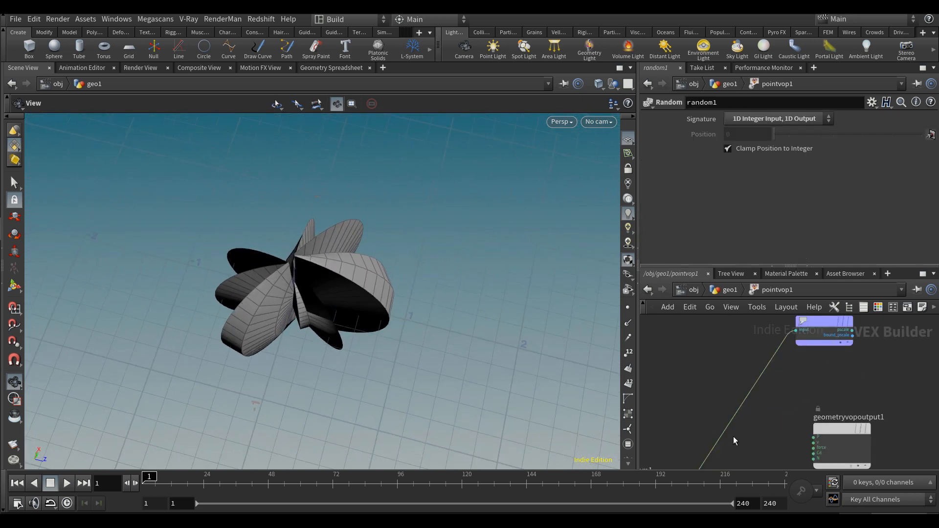
{"action": "middle_click_drag", "start_coordinate": [765, 340], "coordinate": [763, 359]}
{"action": "key", "text": "Tab"}
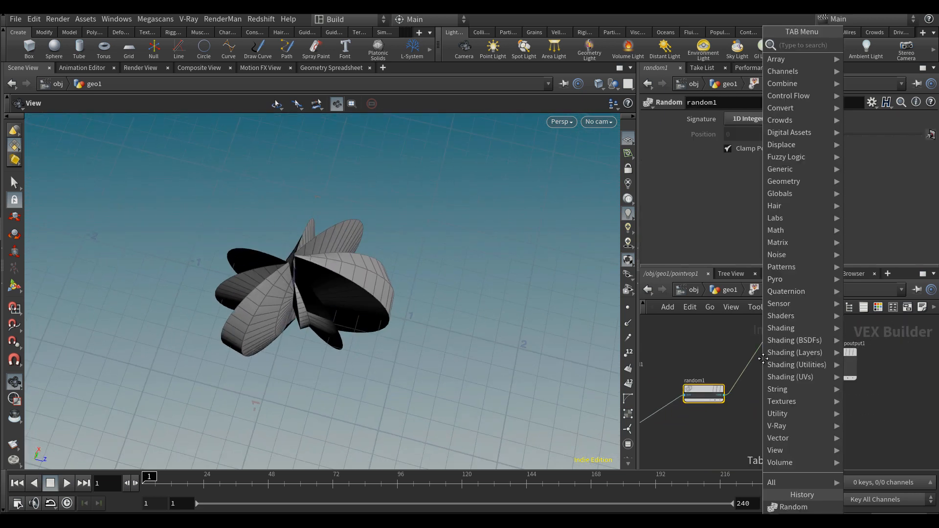
{"action": "type", "text": "fit"}
{"action": "key", "text": "Return"}
{"action": "left_click", "coordinate": [756, 358]}
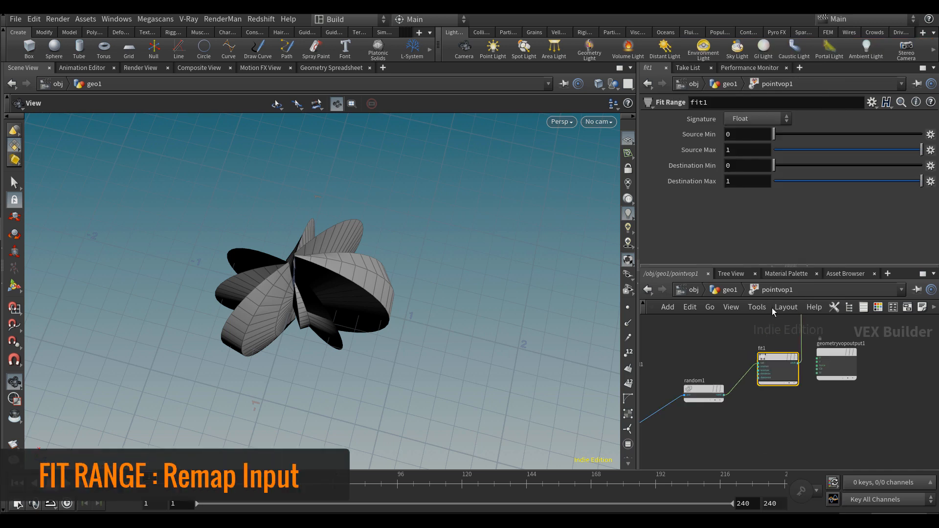
{"action": "left_click_drag", "start_coordinate": [780, 165], "coordinate": [880, 161]}
{"action": "left_click_drag", "start_coordinate": [408, 292], "coordinate": [381, 266]}
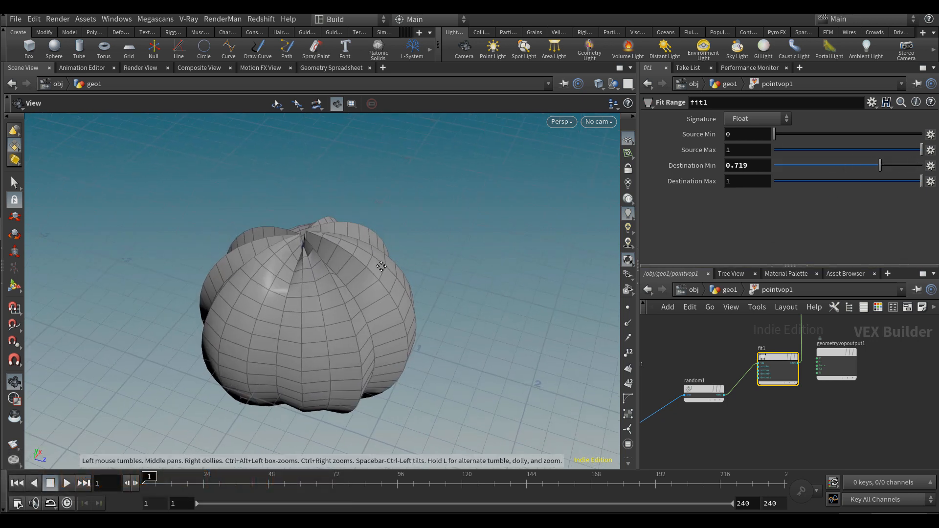
Move the geometry output node aside and delete the Random node from the Point VOP network
{"action": "middle_click_drag", "start_coordinate": [859, 380], "coordinate": [863, 416]}
{"action": "scroll", "coordinate": [857, 417], "scroll_direction": "down", "scroll_amount": 2}
{"action": "left_click_drag", "start_coordinate": [849, 397], "coordinate": [892, 418]}
{"action": "middle_click_drag", "start_coordinate": [814, 441], "coordinate": [826, 447]}
{"action": "left_click_drag", "start_coordinate": [786, 435], "coordinate": [714, 437]}
{"action": "key", "text": "Delete"}
Add a Sine node and wire it between the ptnum output and the Fit Range node, viewing the shape from above
{"action": "middle_click_drag", "start_coordinate": [741, 404], "coordinate": [738, 396]}
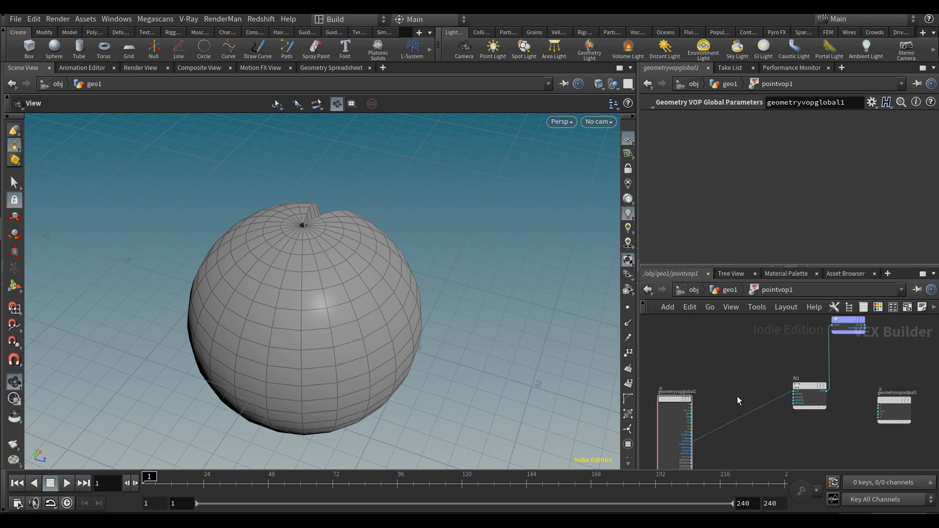
{"action": "key", "text": "Tab"}
{"action": "type", "text": "sin"}
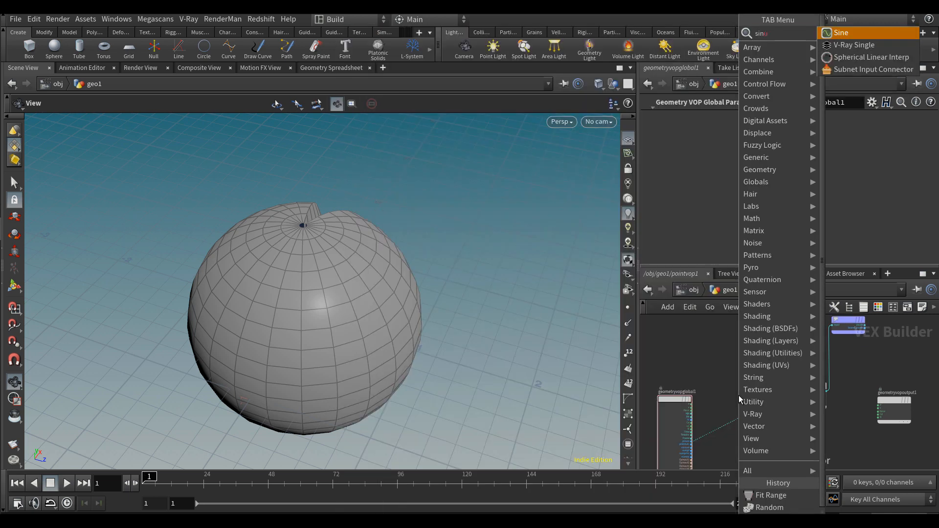
{"action": "key", "text": "Return"}
{"action": "left_click", "coordinate": [739, 396]}
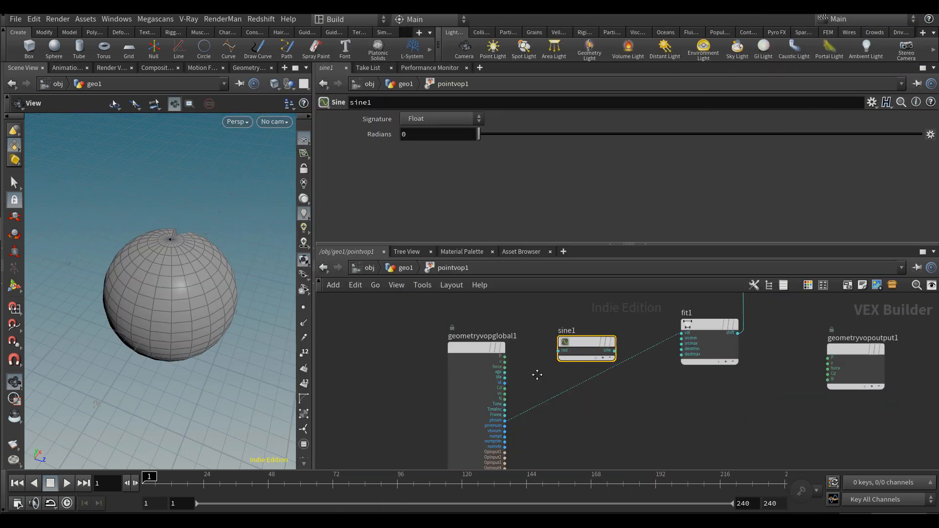
{"action": "middle_click_drag", "start_coordinate": [537, 375], "coordinate": [534, 360]}
{"action": "scroll", "coordinate": [533, 360], "scroll_direction": "up", "scroll_amount": 2}
{"action": "left_click_drag", "start_coordinate": [571, 333], "coordinate": [496, 415]}
{"action": "left_click_drag", "start_coordinate": [727, 413], "coordinate": [708, 365]}
{"action": "left_click_drag", "start_coordinate": [134, 268], "coordinate": [163, 297]}
{"action": "middle_click_drag", "start_coordinate": [170, 213], "coordinate": [173, 243]}
{"action": "left_click_drag", "start_coordinate": [186, 229], "coordinate": [171, 212]}
{"action": "middle_click_drag", "start_coordinate": [149, 226], "coordinate": [157, 230]}
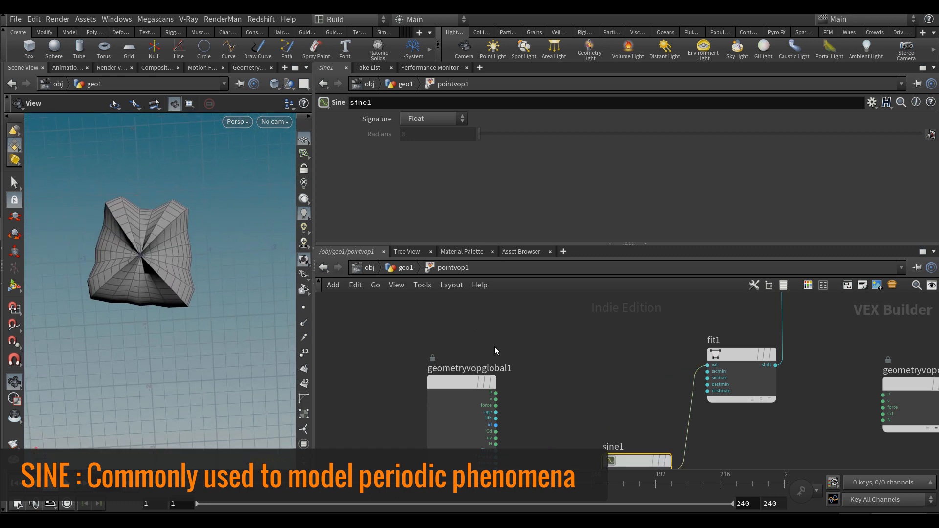
Insert a Multiply node between the Sine and Fit Range nodes
{"action": "middle_click_drag", "start_coordinate": [565, 372], "coordinate": [564, 351]}
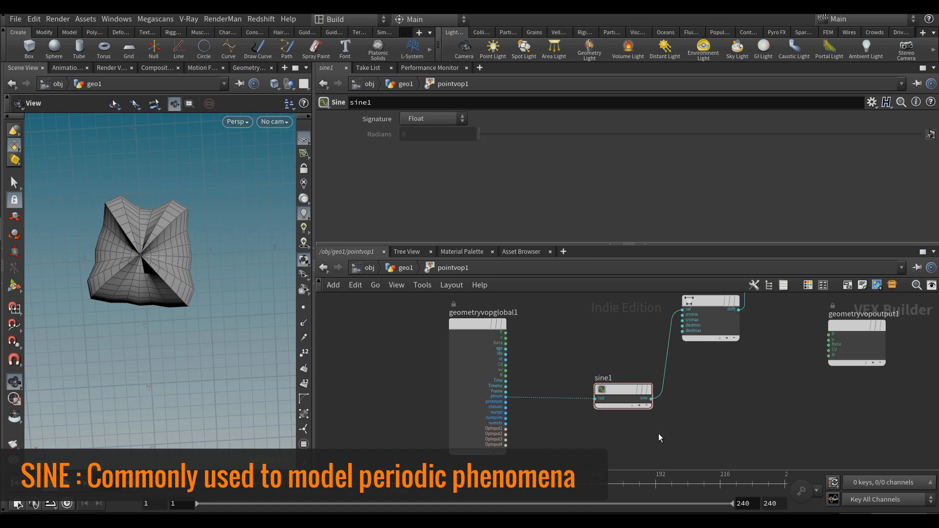
{"action": "key", "text": "Tab"}
{"action": "type", "text": "mult"}
{"action": "key", "text": "Return"}
{"action": "left_click", "coordinate": [702, 384]}
Add a Parameter node below the Multiply node and connect it to the Multiply node's second input
{"action": "middle_click_drag", "start_coordinate": [679, 431], "coordinate": [679, 419]}
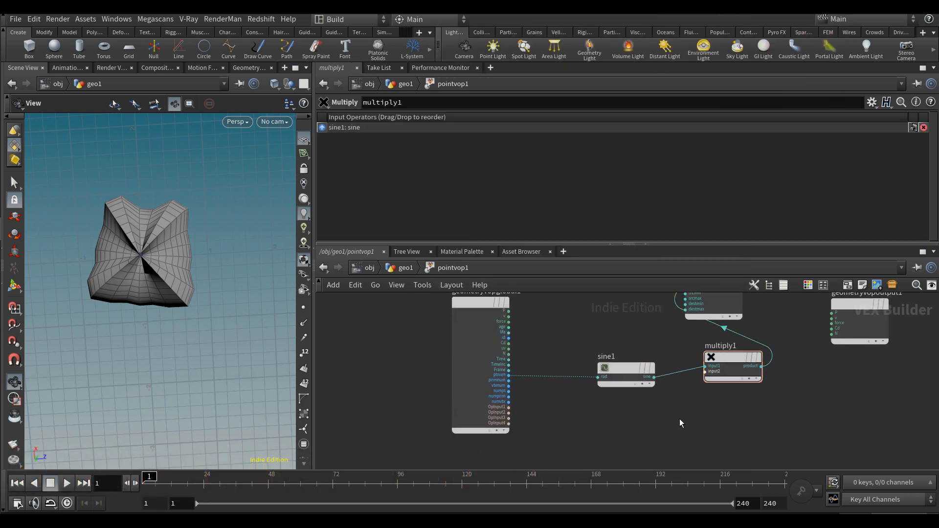
{"action": "key", "text": "Tab"}
{"action": "type", "text": "param"}
{"action": "key", "text": "Return"}
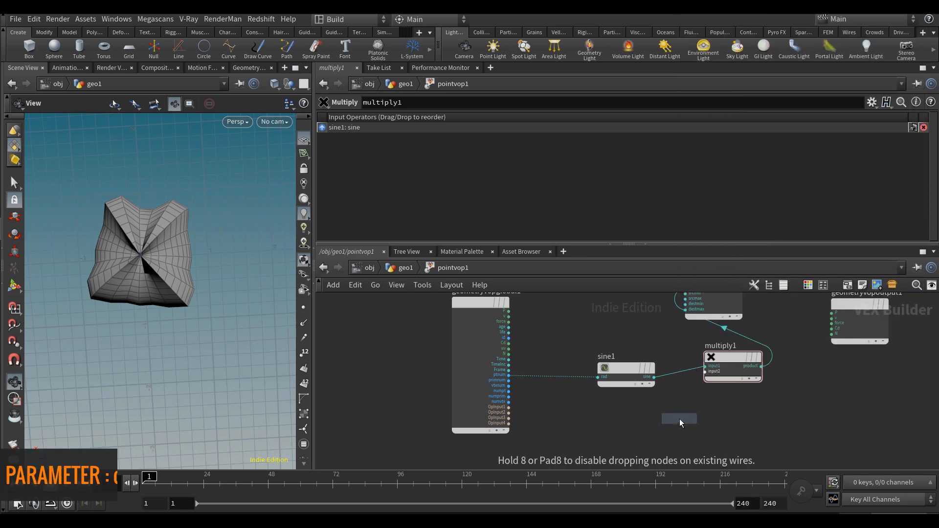
{"action": "left_click", "coordinate": [681, 420]}
{"action": "left_click", "coordinate": [707, 427]}
{"action": "left_click", "coordinate": [705, 373]}
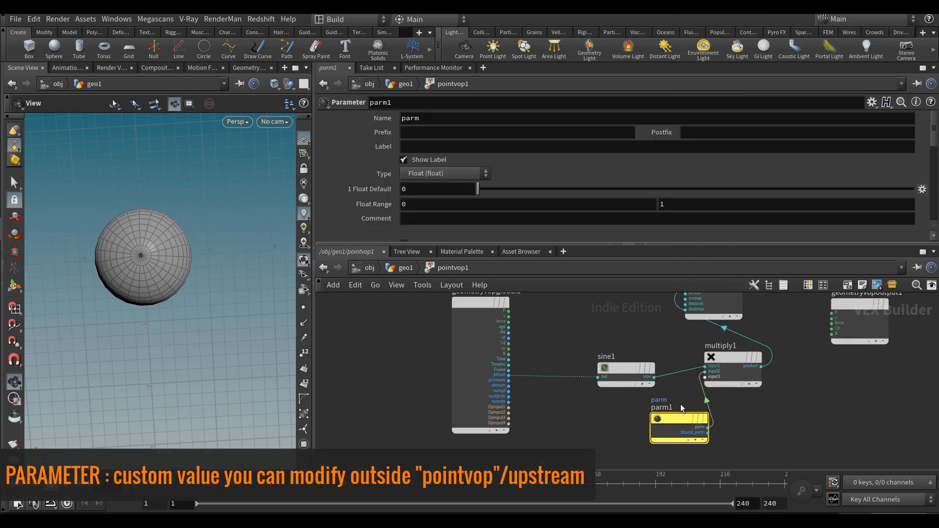
Move the Parameter node slightly aside and set its float default to 1
{"action": "left_click_drag", "start_coordinate": [668, 420], "coordinate": [660, 426]}
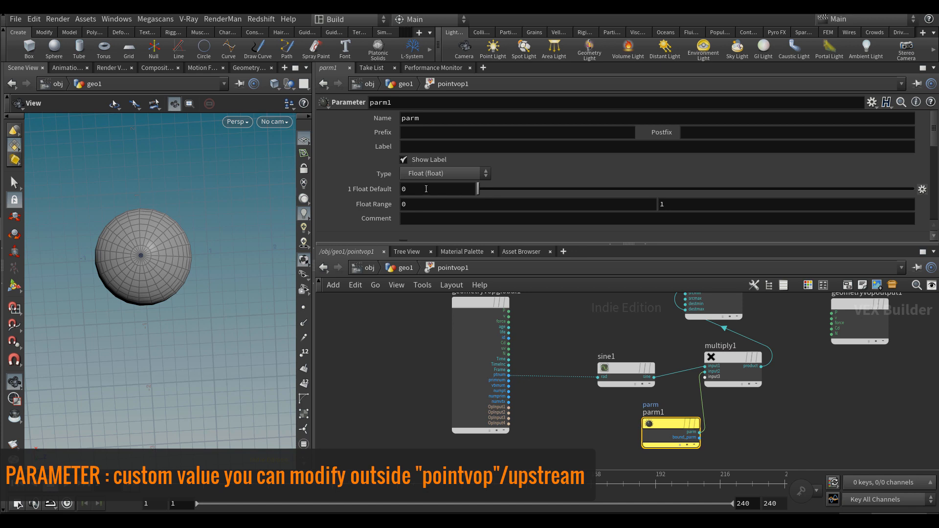
{"action": "type", "text": "1"}
{"action": "key", "text": "Return"}
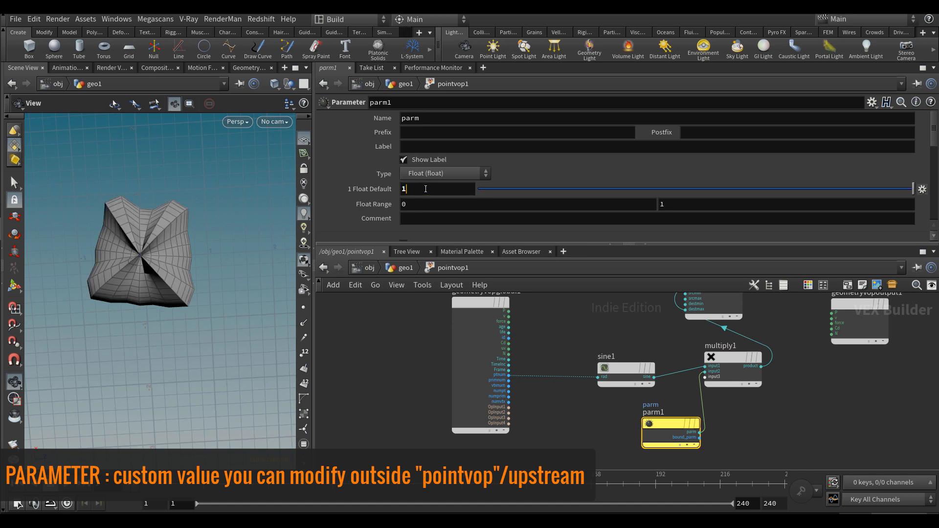
Try larger float defaults such as 5 and 14.7 on the Parameter node and set it back to 1
{"action": "key", "text": "Return"}
{"action": "type", "text": "5"}
{"action": "key", "text": "Return"}
{"action": "middle_click_drag", "start_coordinate": [425, 189], "coordinate": [381, 190]}
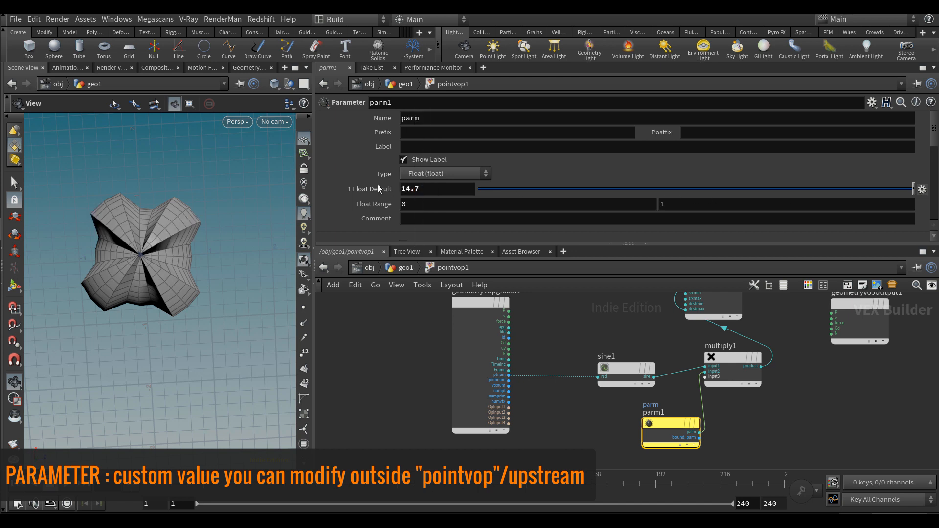
{"action": "double_click", "coordinate": [410, 188]}
{"action": "type", "text": "1"}
{"action": "key", "text": "Return"}
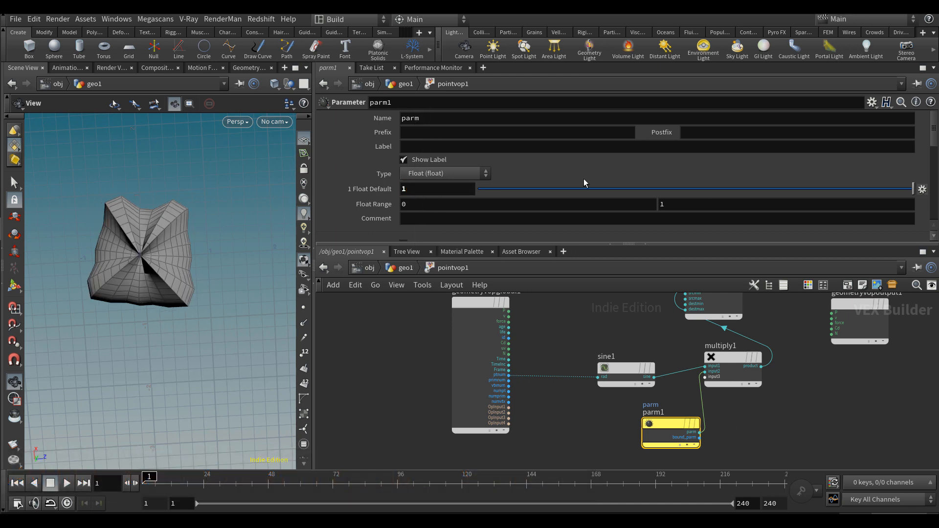
Set both the name and the label of the Parameter node to intensity
{"action": "left_click", "coordinate": [423, 118]}
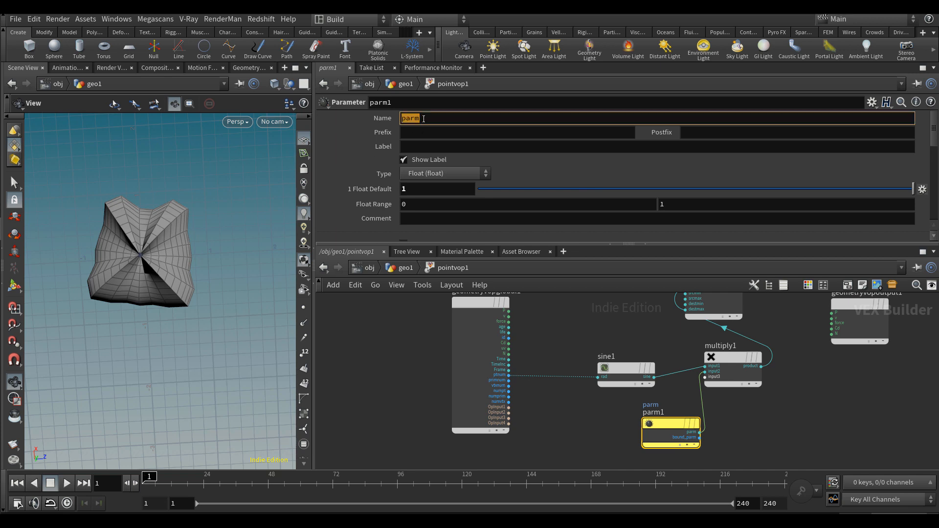
{"action": "key", "text": "Tab"}
{"action": "key", "text": "Tab"}
{"action": "key", "text": "Tab"}
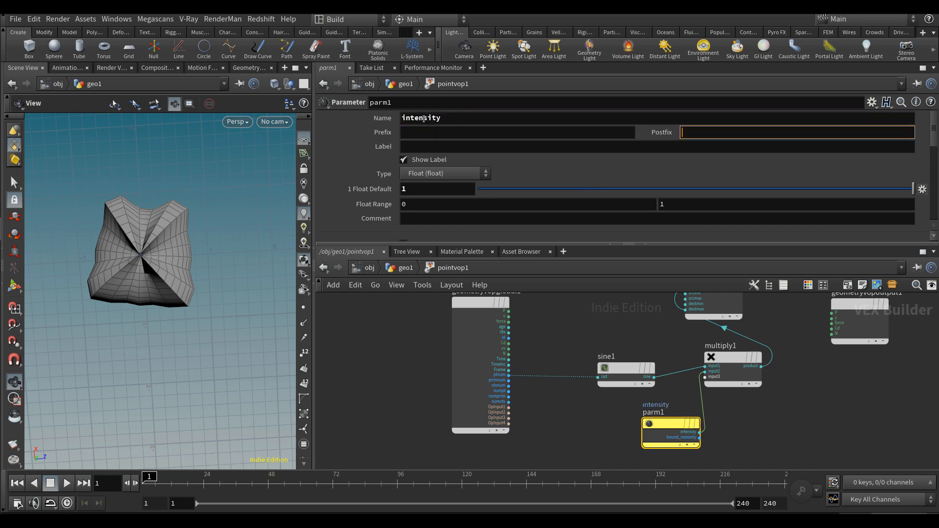
{"action": "key", "text": "Return"}
Make room beside the global inputs node and insert a copy of the Multiply node between the ptnum output and the Sine node
{"action": "middle_click_drag", "start_coordinate": [555, 428], "coordinate": [617, 408]}
{"action": "left_click_drag", "start_coordinate": [532, 388], "coordinate": [443, 381]}
{"action": "left_click", "coordinate": [802, 346]}
{"action": "key", "text": "ctrl+c"}
{"action": "key", "text": "ctrl+v"}
{"action": "left_click", "coordinate": [602, 365]}
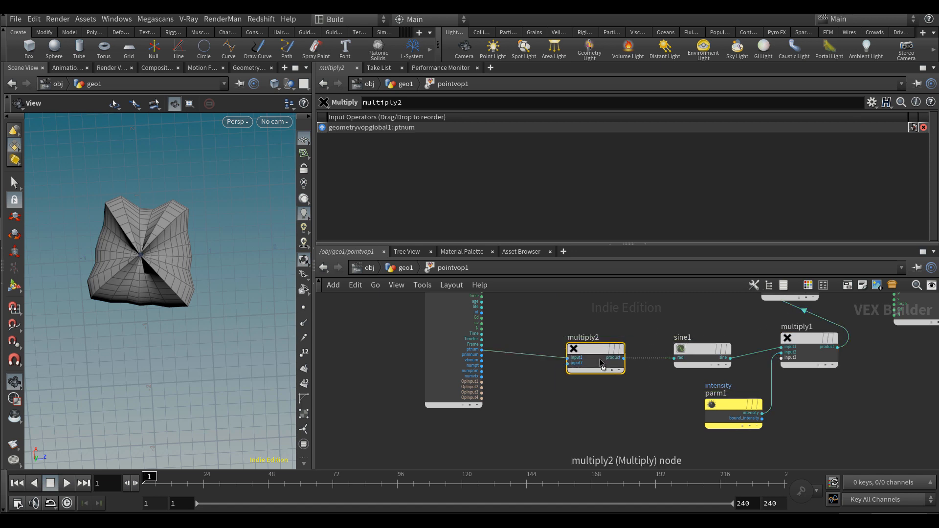
Move the intensity Parameter node aside and connect a copy of it to the second input of the new Multiply node
{"action": "left_click_drag", "start_coordinate": [729, 405], "coordinate": [768, 420]}
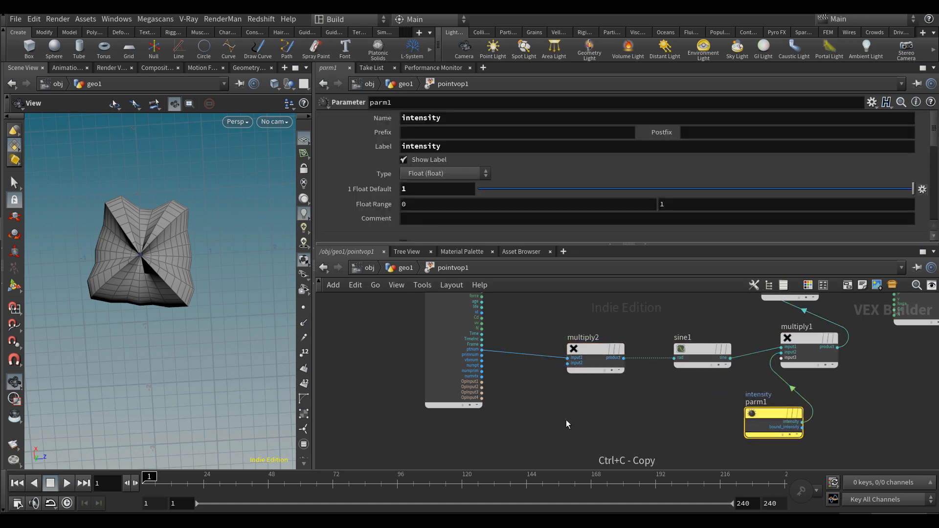
{"action": "key", "text": "ctrl+v"}
{"action": "left_click", "coordinate": [533, 424]}
Rename the copied parameter frequency
{"action": "left_click", "coordinate": [443, 119]}
{"action": "double_click", "coordinate": [443, 118]}
{"action": "type", "text": "fre"}
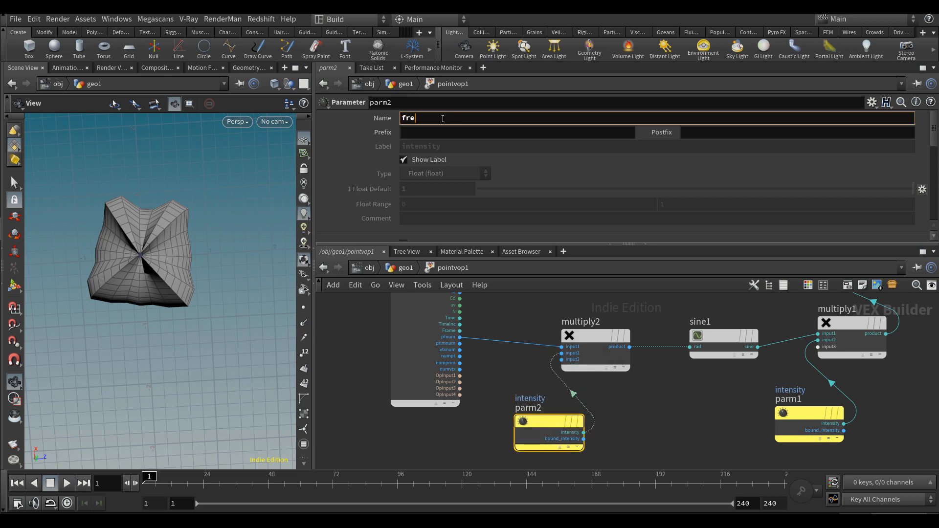
{"action": "key", "text": "Return"}
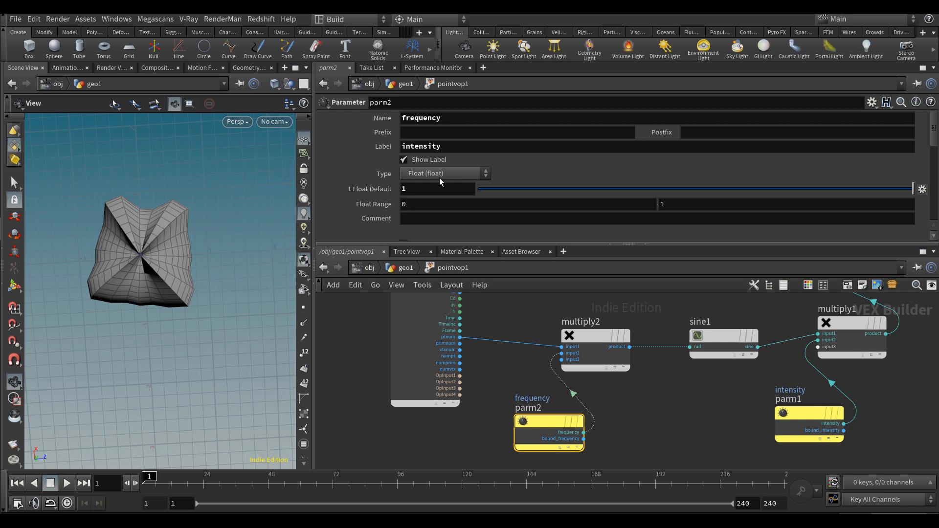
Try frequency defaults of 2, 3 and 5, and set the default back to 1
{"action": "type", "text": "2"}
{"action": "key", "text": "Return"}
{"action": "type", "text": "3"}
{"action": "key", "text": "Return"}
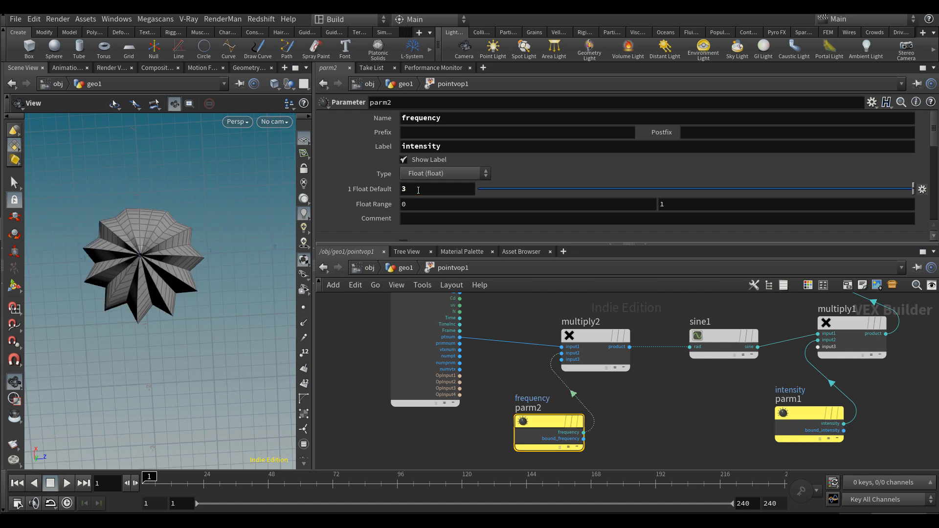
{"action": "type", "text": "5"}
{"action": "key", "text": "Return"}
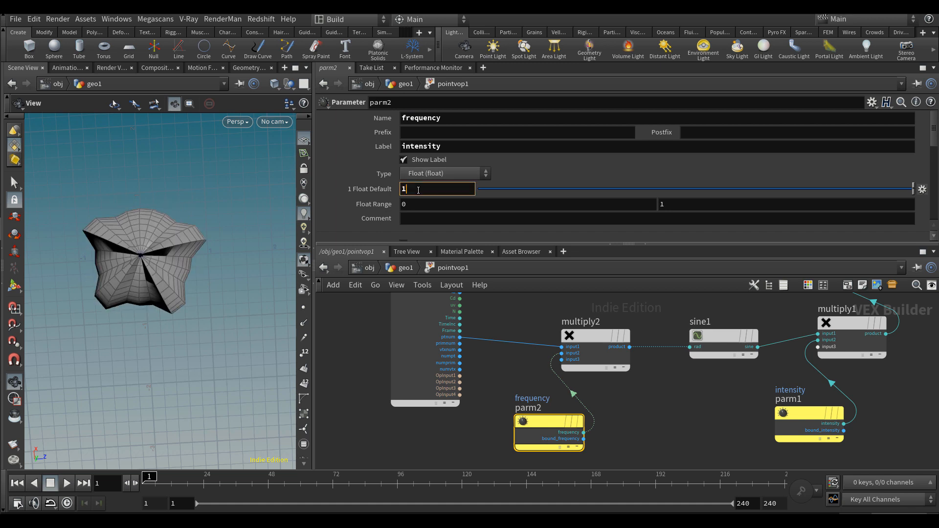
{"action": "type", "text": "1"}
{"action": "key", "text": "Return"}
Change the label of the copied parameter to frequency
{"action": "double_click", "coordinate": [420, 146]}
{"action": "type", "text": "frequency"}
{"action": "key", "text": "Return"}
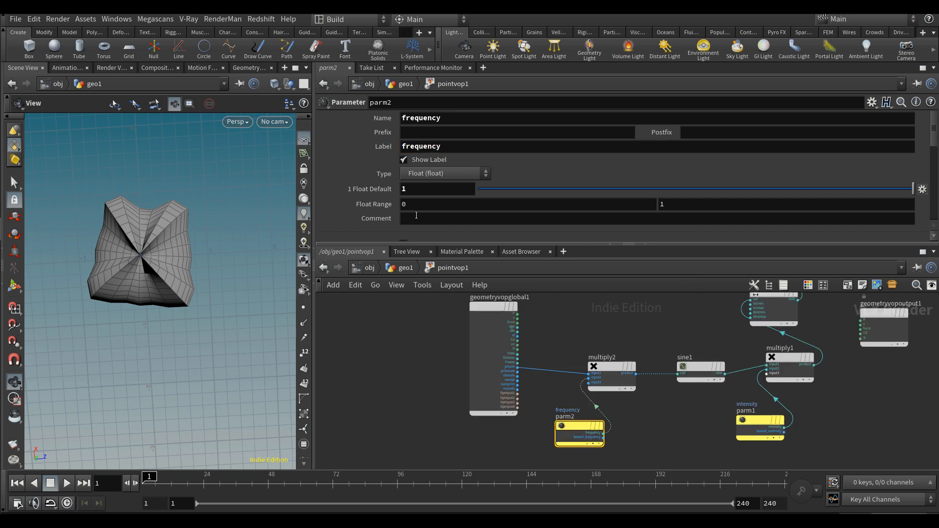
Return to the geo1 network, raise the Point VOP's frequency to 3.5, and set the base circle's divisions to 50
{"action": "left_click", "coordinate": [411, 268]}
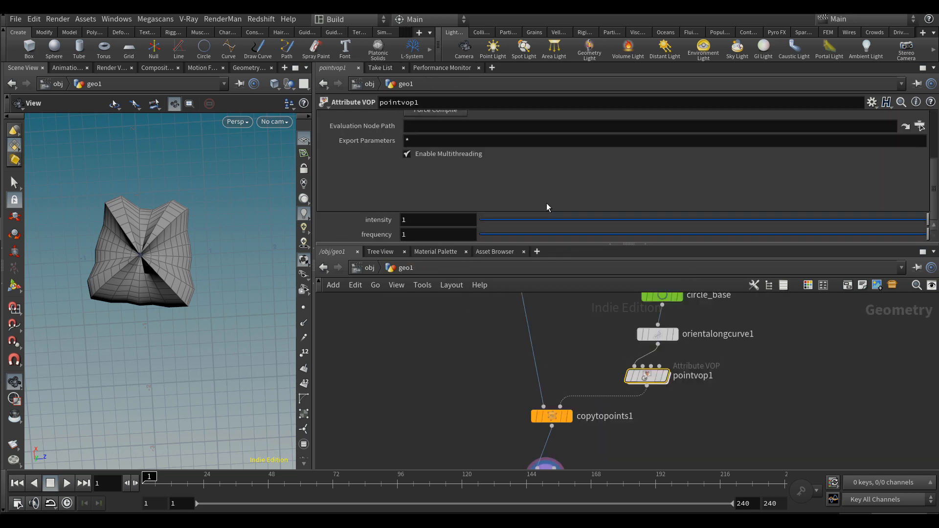
{"action": "middle_click_drag", "start_coordinate": [478, 241], "coordinate": [601, 243]}
{"action": "middle_click_drag", "start_coordinate": [574, 324], "coordinate": [573, 382]}
{"action": "scroll", "coordinate": [572, 382], "scroll_direction": "down", "scroll_amount": 3}
{"action": "scroll", "coordinate": [613, 367], "scroll_direction": "up", "scroll_amount": 2}
{"action": "left_click_drag", "start_coordinate": [565, 376], "coordinate": [642, 368]}
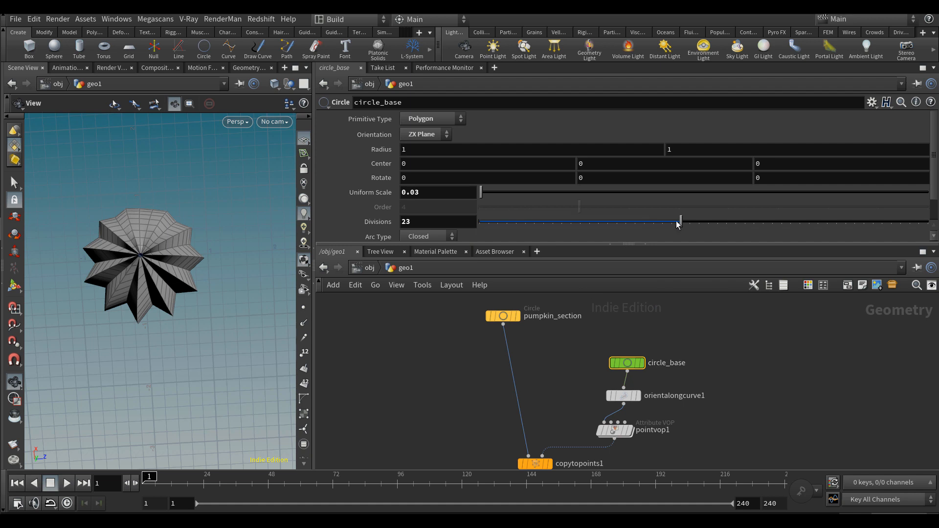
{"action": "left_click_drag", "start_coordinate": [690, 227], "coordinate": [929, 224]}
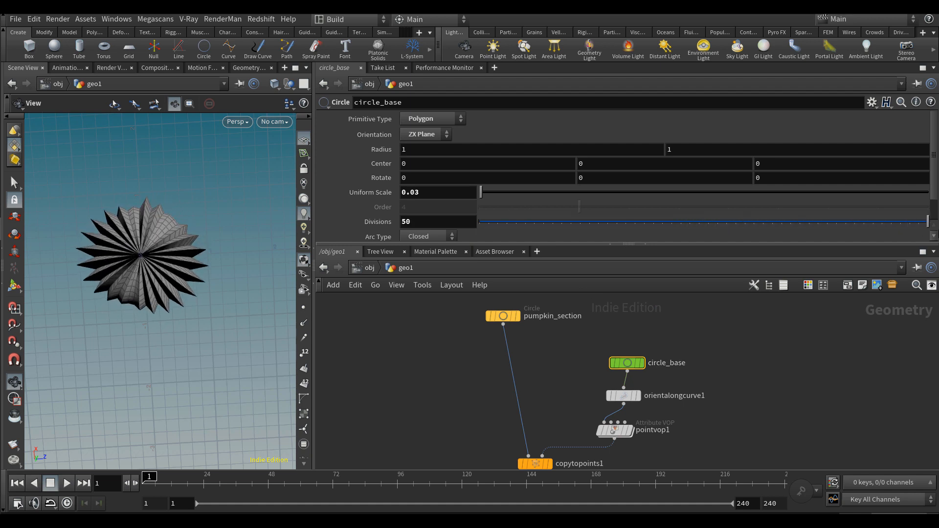
View the shape from the side and set the Point VOP's frequency to 1
{"action": "left_click_drag", "start_coordinate": [220, 268], "coordinate": [131, 256]}
{"action": "middle_click_drag", "start_coordinate": [547, 386], "coordinate": [556, 324]}
{"action": "left_click", "coordinate": [623, 366]}
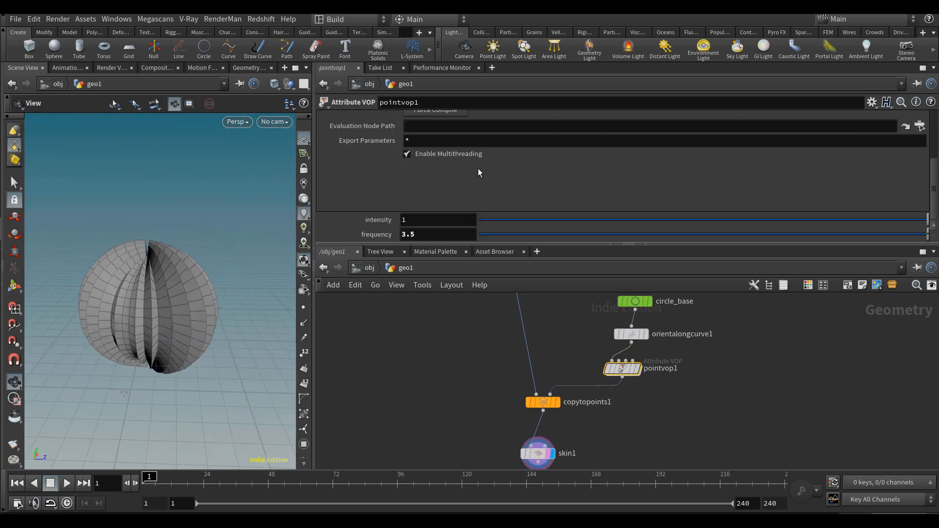
{"action": "middle_click_drag", "start_coordinate": [429, 234], "coordinate": [406, 231]}
{"action": "left_click_drag", "start_coordinate": [629, 236], "coordinate": [933, 246]}
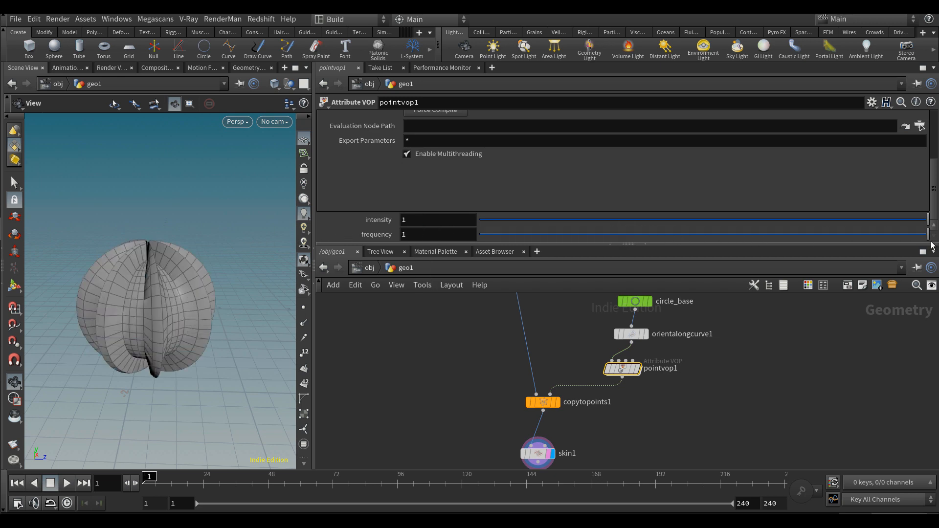
Set the frequency parameter's range maximum to 3 in the Point VOP's parameter interface, and set the frequency to about 1.888
{"action": "left_click", "coordinate": [872, 103]}
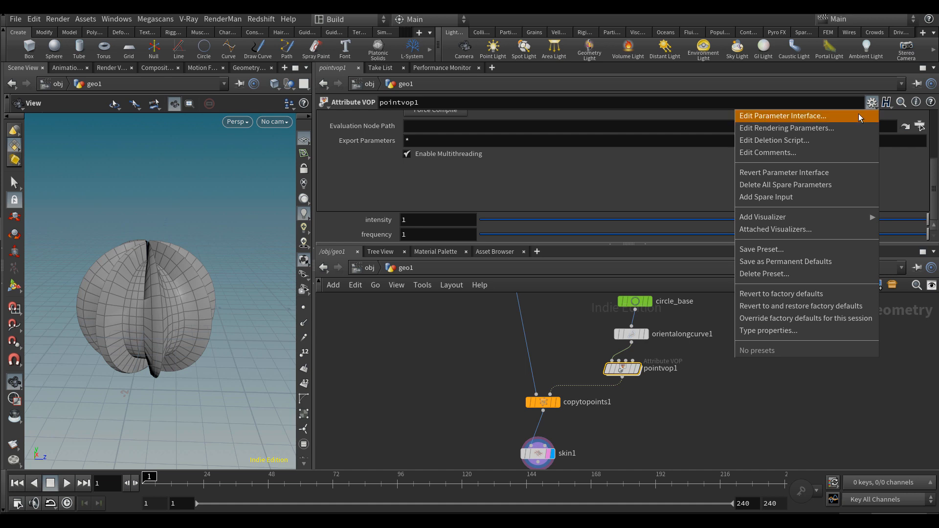
{"action": "left_click", "coordinate": [859, 114]}
{"action": "left_click", "coordinate": [568, 361]}
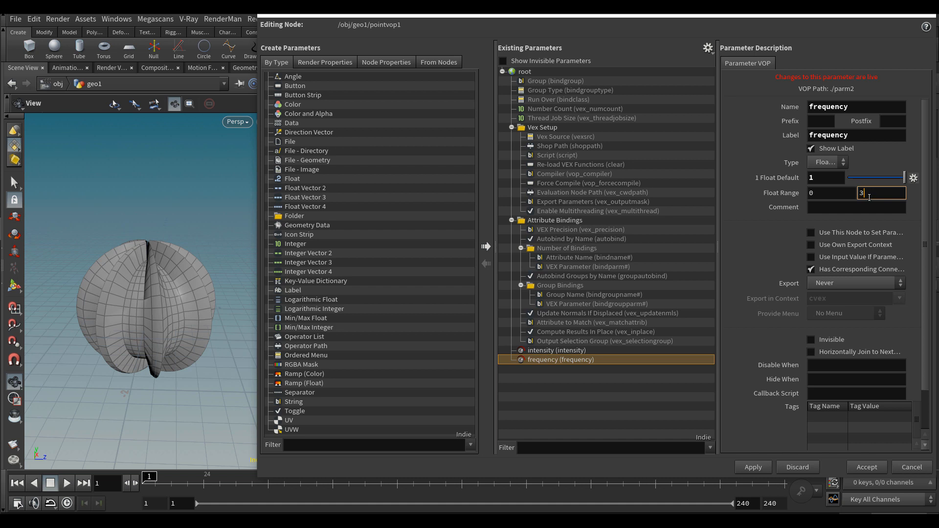
{"action": "left_click", "coordinate": [866, 467]}
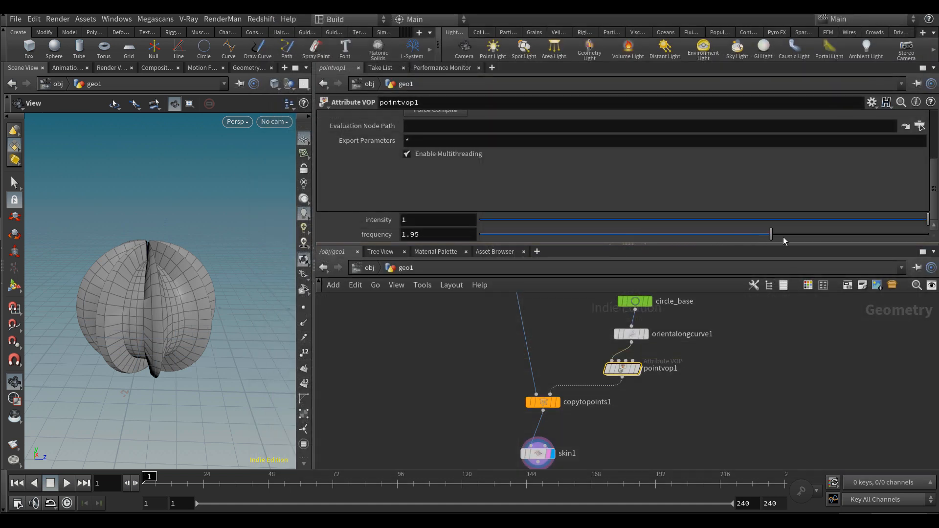
{"action": "left_click_drag", "start_coordinate": [784, 238], "coordinate": [843, 240]}
{"action": "left_click_drag", "start_coordinate": [110, 317], "coordinate": [145, 337]}
Inside the Point VOP, move the Fit Range node aside and set its Source Max to about 0.375, keeping Source Min at 0
{"action": "double_click", "coordinate": [626, 371]}
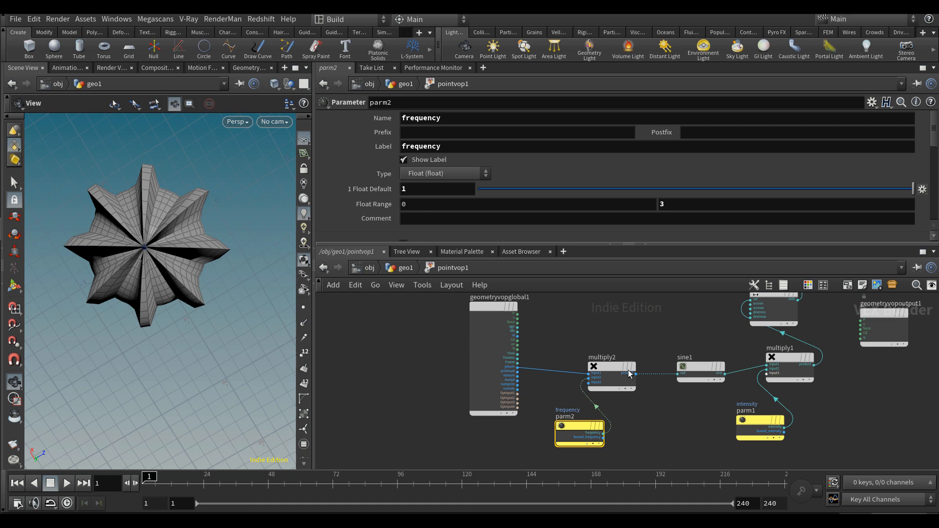
{"action": "middle_click_drag", "start_coordinate": [827, 377], "coordinate": [808, 411]}
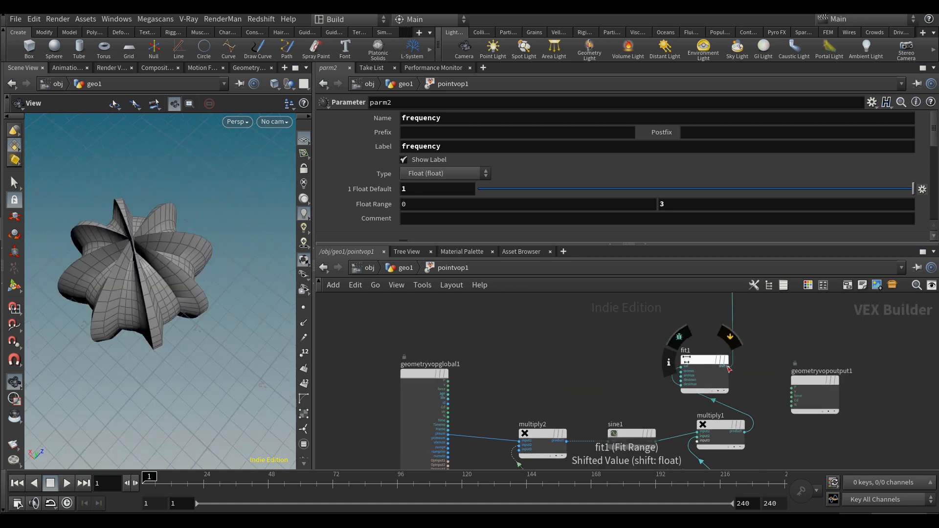
{"action": "left_click_drag", "start_coordinate": [700, 361], "coordinate": [764, 327]}
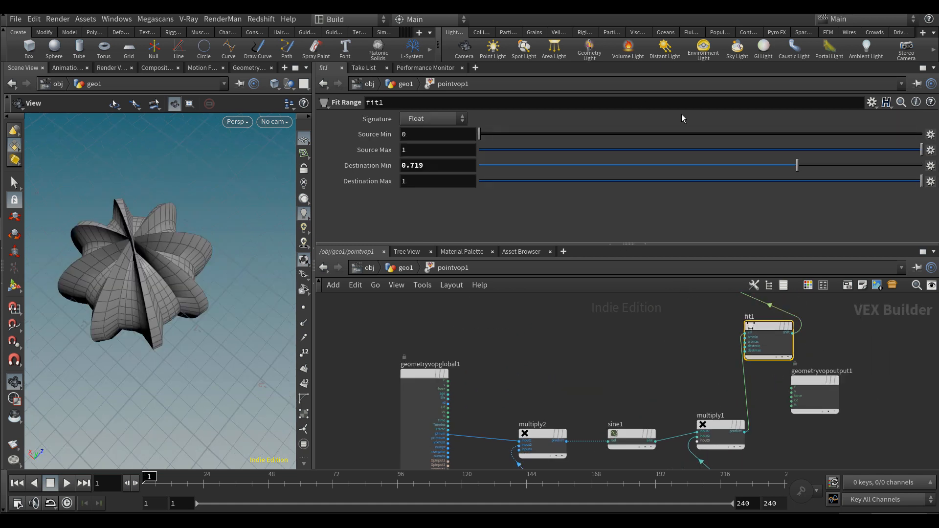
{"action": "left_click_drag", "start_coordinate": [675, 140], "coordinate": [380, 140]}
{"action": "left_click_drag", "start_coordinate": [912, 156], "coordinate": [644, 165]}
{"action": "left_click_drag", "start_coordinate": [270, 232], "coordinate": [172, 257]}
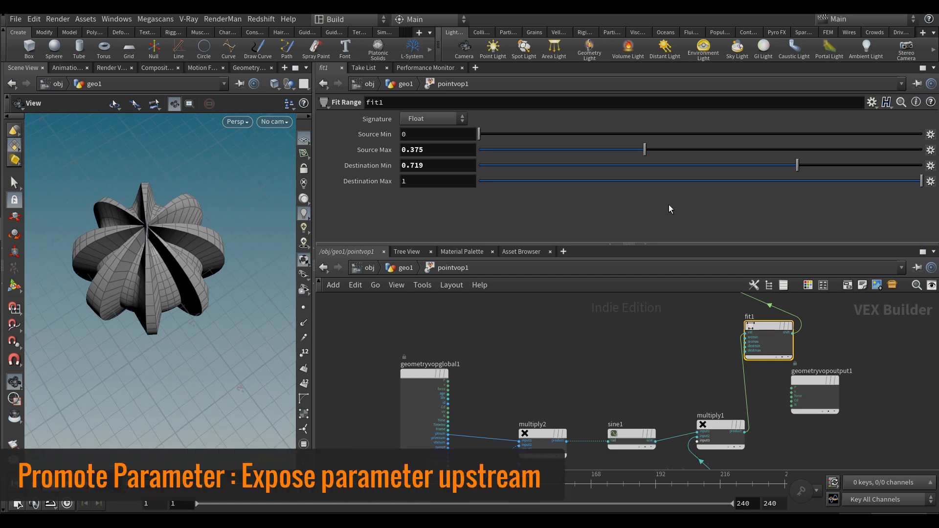
Promote the Fit Range node's Source Min, Source Max, Destination Min and Destination Max parameters
{"action": "middle_click_drag", "start_coordinate": [808, 337], "coordinate": [797, 360]}
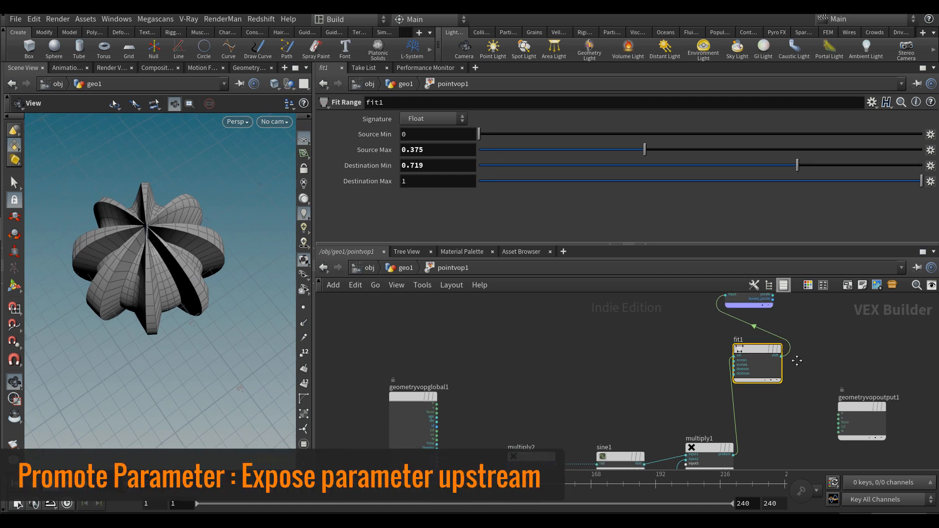
{"action": "left_click", "coordinate": [930, 135]}
{"action": "left_click", "coordinate": [910, 142]}
{"action": "left_click", "coordinate": [930, 151]}
{"action": "left_click", "coordinate": [910, 153]}
{"action": "left_click", "coordinate": [931, 165]}
{"action": "left_click", "coordinate": [910, 168]}
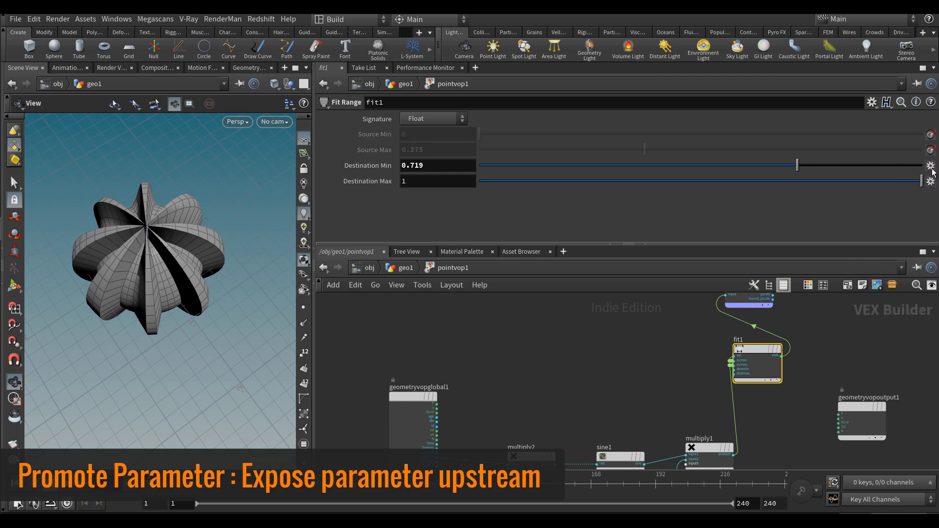
{"action": "left_click", "coordinate": [931, 181]}
{"action": "left_click", "coordinate": [910, 185]}
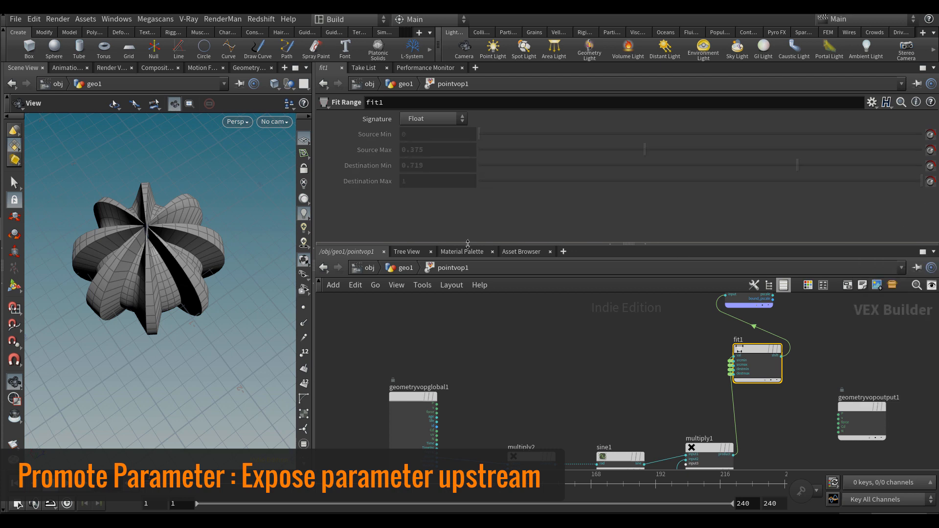
In the parameter interface of pointvop1, add a folder below frequency and move the four promoted range parameters into it
{"action": "left_click", "coordinate": [402, 269]}
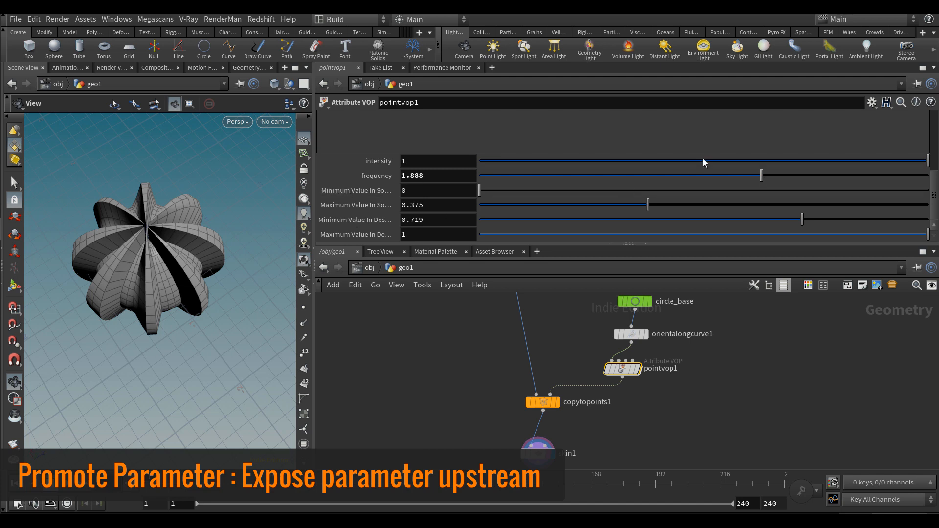
{"action": "left_click", "coordinate": [873, 101]}
{"action": "left_click", "coordinate": [763, 115]}
{"action": "left_click_drag", "start_coordinate": [295, 216], "coordinate": [553, 373]}
{"action": "left_click", "coordinate": [543, 409]}
{"action": "left_click", "coordinate": [562, 378], "text": "shift"}
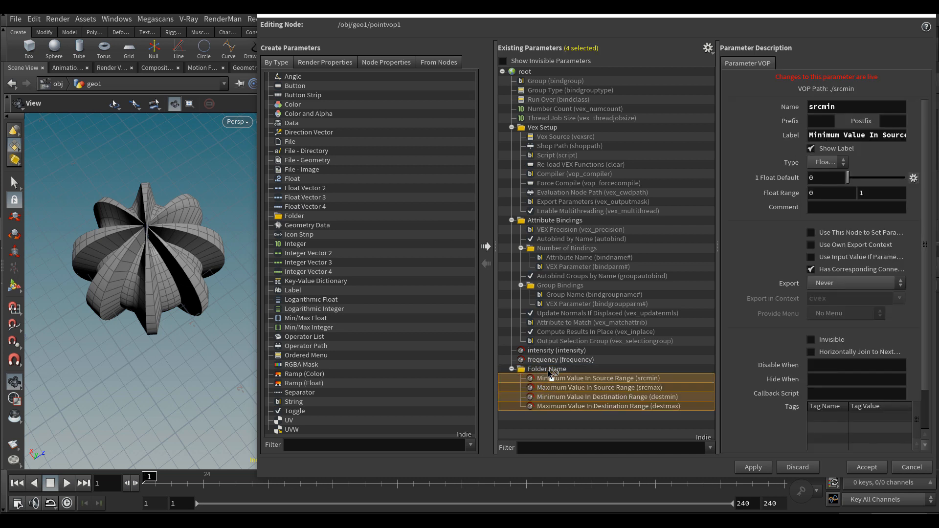
Make the new folder a Simple folder and label it remap
{"action": "left_click", "coordinate": [551, 370]}
{"action": "left_click", "coordinate": [837, 64]}
{"action": "left_click", "coordinate": [807, 83]}
{"action": "triple_click", "coordinate": [832, 93]}
{"action": "type", "text": "remap"}
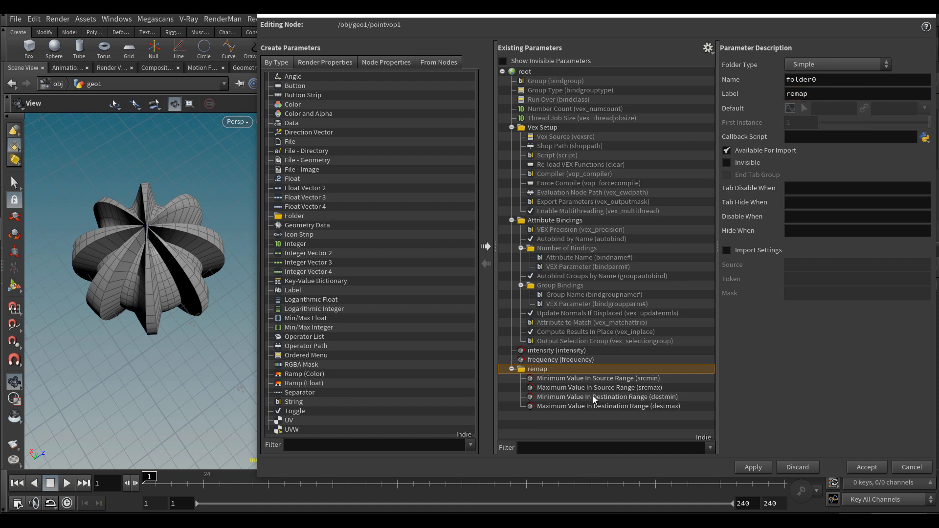
Label the srcmin parameter min input and the srcmax parameter max input
{"action": "left_click", "coordinate": [587, 378]}
{"action": "triple_click", "coordinate": [859, 135]}
{"action": "type", "text": "min input"}
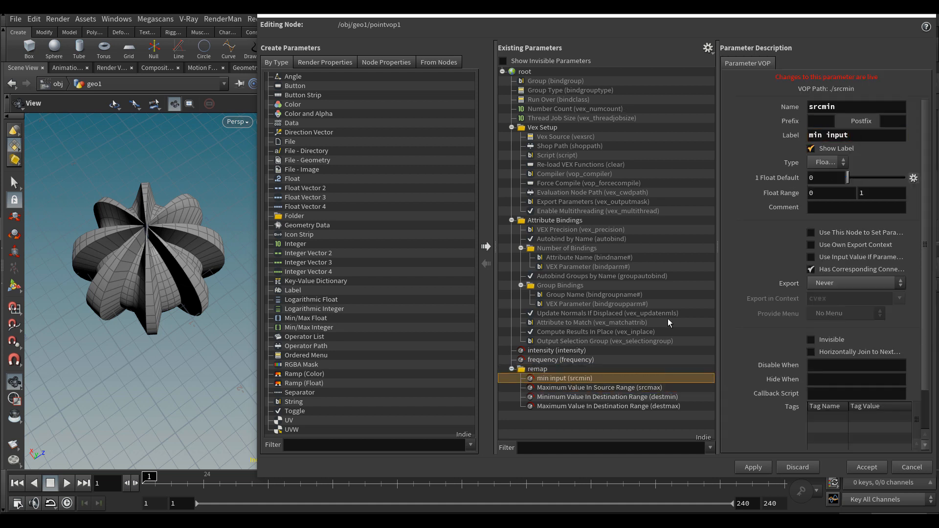
{"action": "left_click", "coordinate": [587, 387]}
{"action": "triple_click", "coordinate": [855, 135]}
{"action": "type", "text": "max input"}
Label the destmin parameter Min scale and the destmax parameter max scale, and accept the interface changes
{"action": "left_click", "coordinate": [587, 397]}
{"action": "triple_click", "coordinate": [854, 135]}
{"action": "type", "text": "Min"}
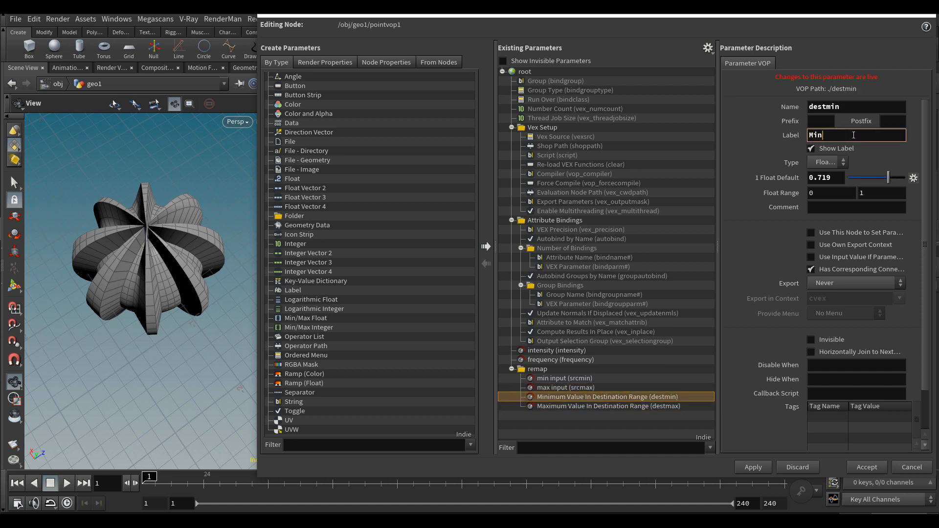
{"action": "type", "text": " scale"}
{"action": "left_click", "coordinate": [601, 406]}
{"action": "triple_click", "coordinate": [854, 135]}
{"action": "type", "text": "max scale"}
{"action": "left_click", "coordinate": [865, 468]}
Adjust the Point VOP's Min scale to about 0.914, frequency to about 1.773 and max input to about 0.787
{"action": "left_click_drag", "start_coordinate": [805, 220], "coordinate": [885, 204]}
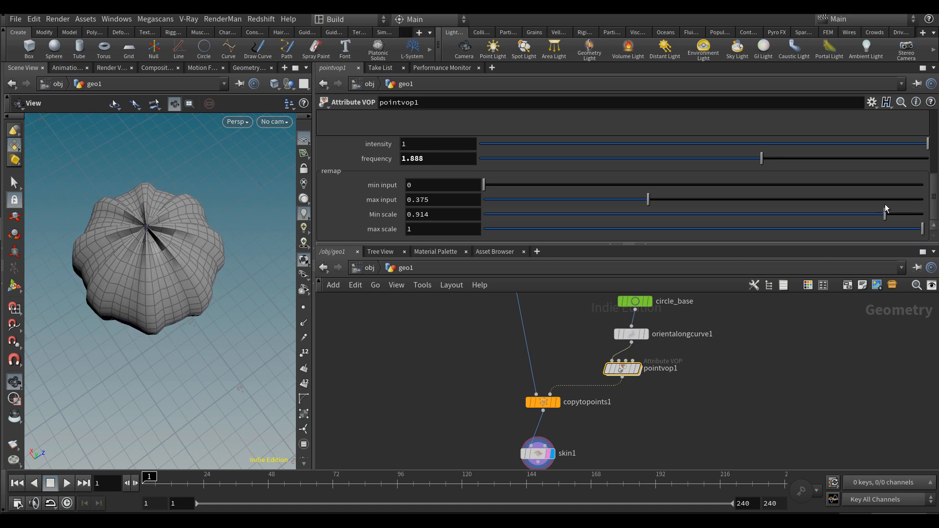
{"action": "middle_click_drag", "start_coordinate": [113, 228], "coordinate": [156, 233]}
{"action": "left_click_drag", "start_coordinate": [157, 232], "coordinate": [157, 231]}
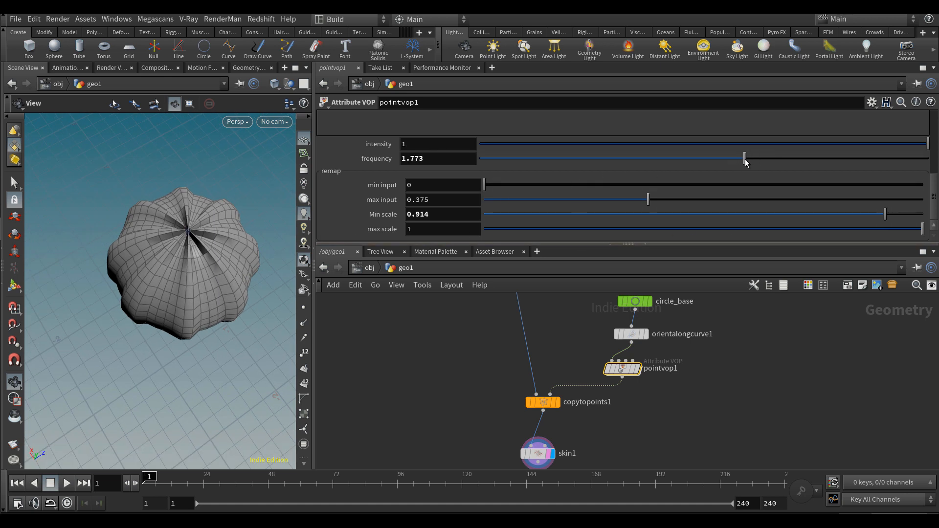
{"action": "left_click_drag", "start_coordinate": [649, 206], "coordinate": [829, 200]}
{"action": "left_click_drag", "start_coordinate": [259, 266], "coordinate": [232, 206]}
Set the Point VOP's Min scale to 1 and max scale to about 0.94
{"action": "left_click", "coordinate": [437, 215]}
{"action": "type", "text": "1"}
{"action": "key", "text": "Return"}
{"action": "left_click_drag", "start_coordinate": [921, 229], "coordinate": [897, 242]}
{"action": "left_click_drag", "start_coordinate": [158, 291], "coordinate": [157, 269]}
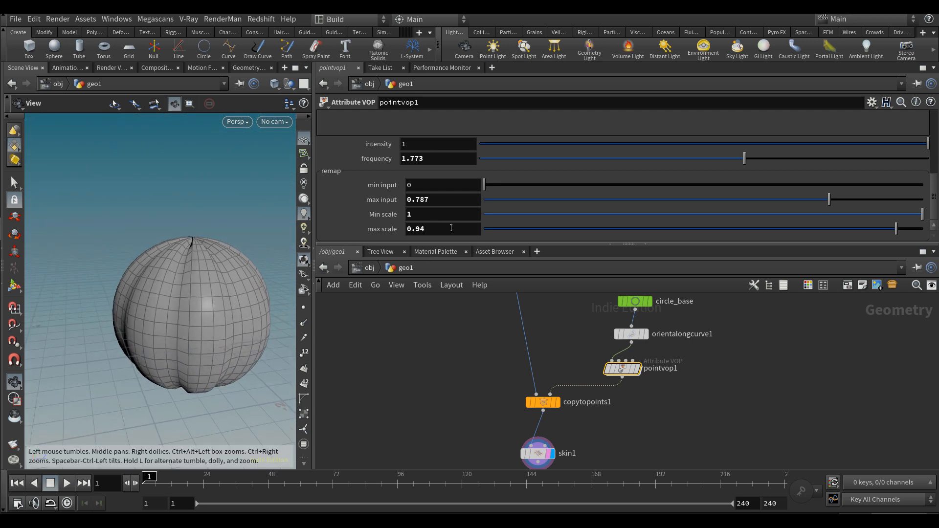
Increase the Point VOP's max input further, and try higher min input values before lowering it again
{"action": "left_click_drag", "start_coordinate": [830, 199], "coordinate": [903, 199]}
{"action": "left_click_drag", "start_coordinate": [519, 186], "coordinate": [699, 186]}
{"action": "left_click_drag", "start_coordinate": [635, 196], "coordinate": [484, 189]}
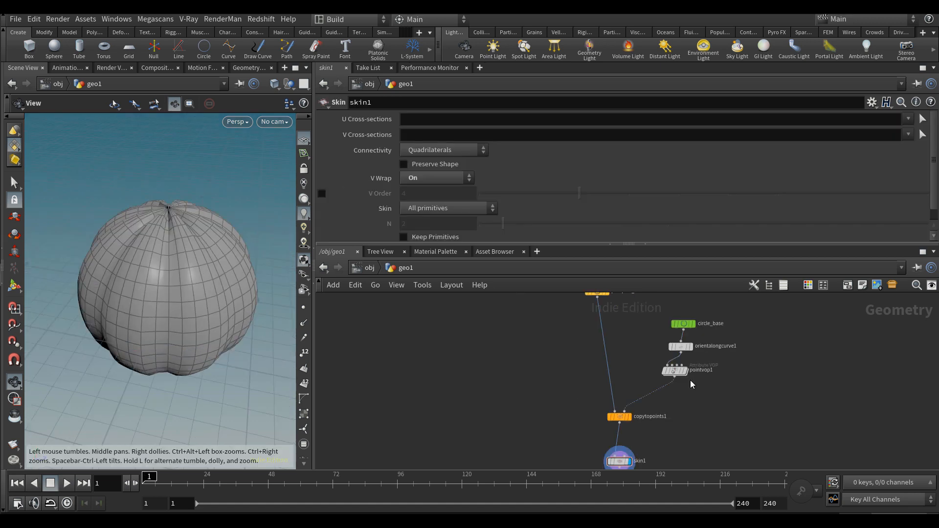
Rename the Point VOP node to pointvop_pscale and colour it pink
{"action": "scroll", "coordinate": [691, 384], "scroll_direction": "up", "scroll_amount": 3}
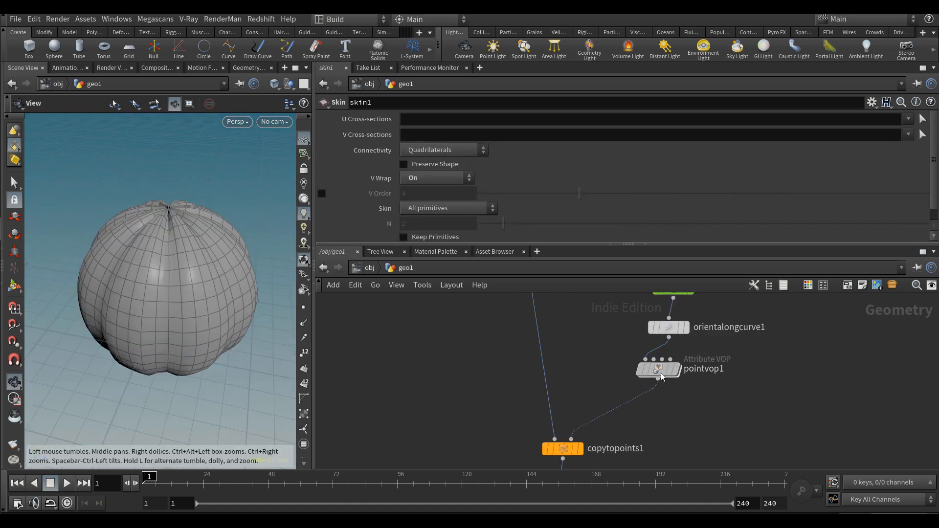
{"action": "left_click", "coordinate": [704, 371]}
{"action": "double_click", "coordinate": [715, 370]}
{"action": "left_click", "coordinate": [737, 370]}
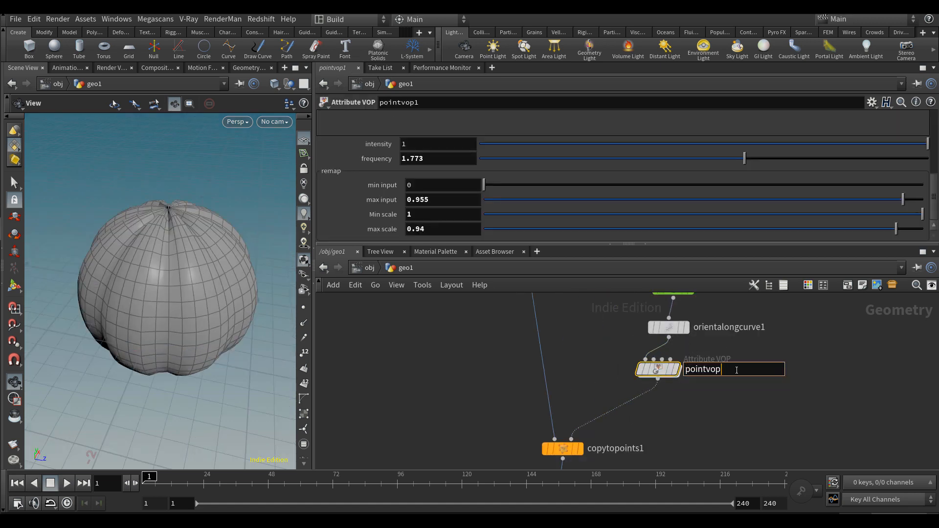
{"action": "key", "text": "Return"}
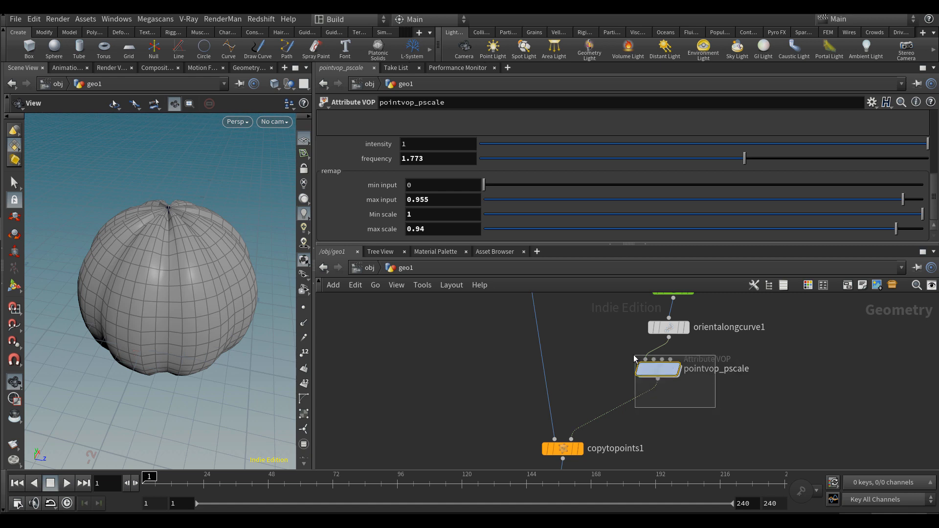
{"action": "key", "text": "c"}
{"action": "left_click", "coordinate": [912, 448]}
{"action": "key", "text": "c"}
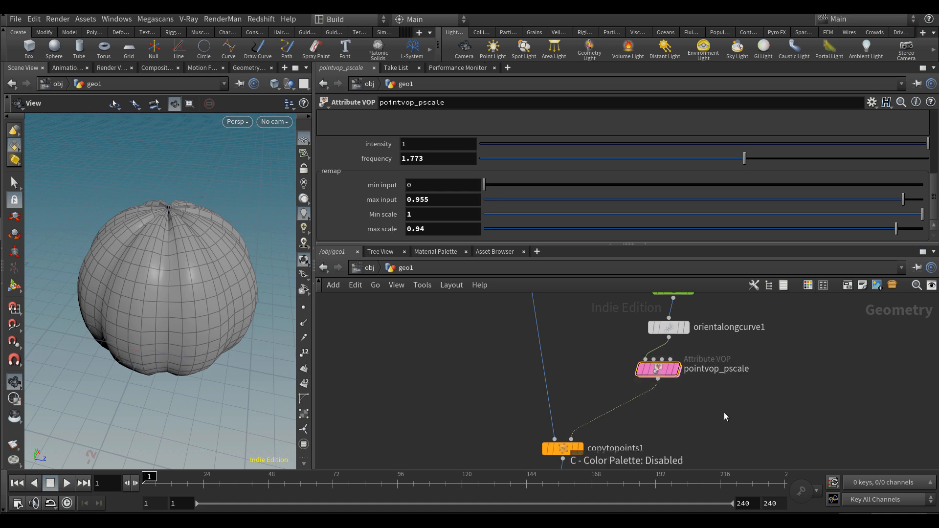
Inspect the pscale values of pointvop_pscale in the geometry spreadsheet and close it
{"action": "right_click", "coordinate": [671, 370]}
{"action": "left_click", "coordinate": [704, 386]}
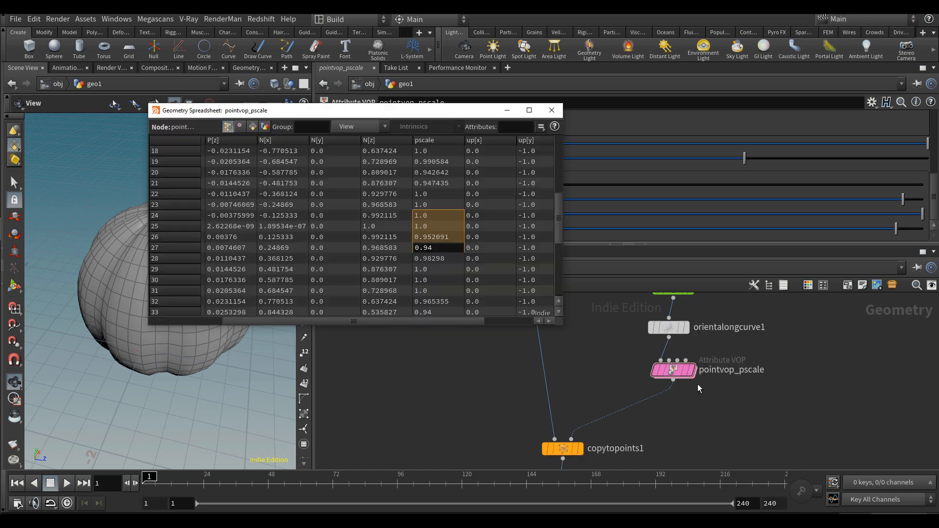
{"action": "left_click_drag", "start_coordinate": [436, 155], "coordinate": [438, 303]}
{"action": "left_click_drag", "start_coordinate": [447, 112], "coordinate": [538, 119]}
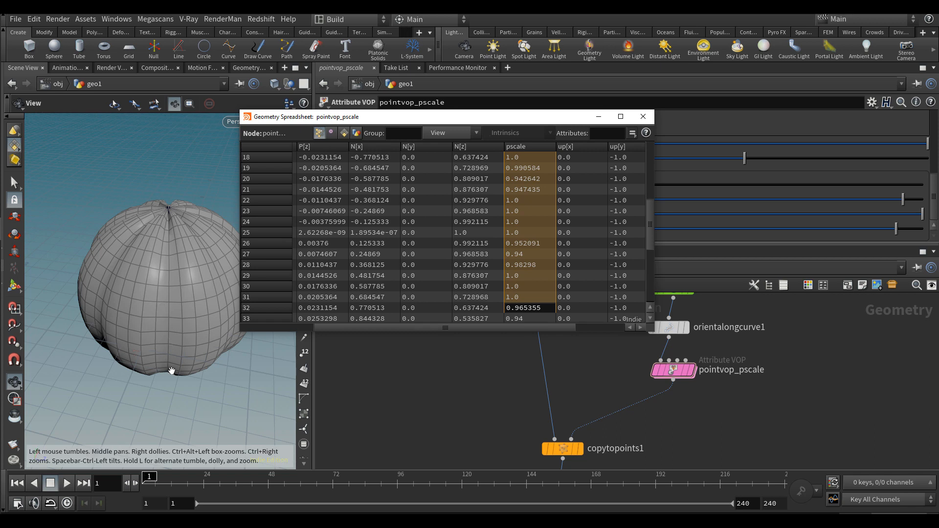
{"action": "left_click", "coordinate": [642, 116]}
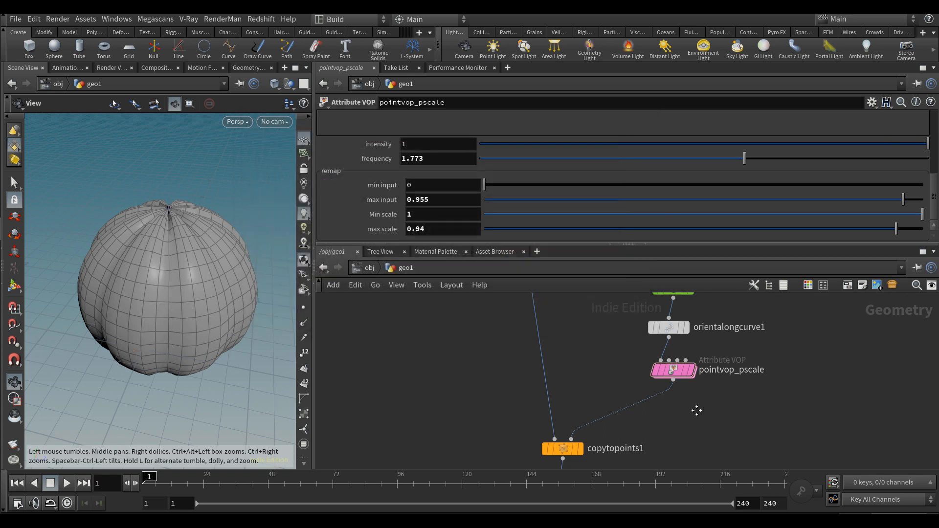
Add a Group Expression node and insert it between pointvop_pscale and copytopoints1
{"action": "middle_click_drag", "start_coordinate": [696, 411], "coordinate": [702, 408]}
{"action": "key", "text": "Tab"}
{"action": "type", "text": "groupex"}
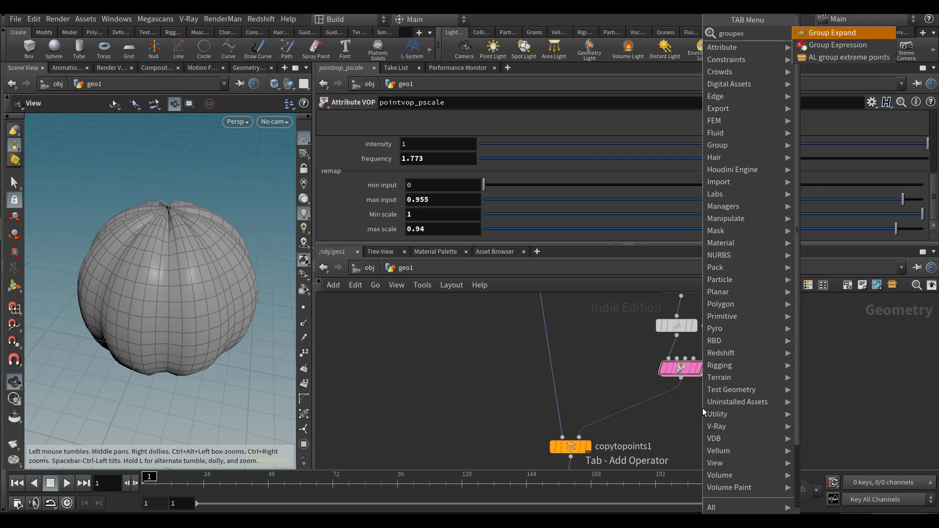
{"action": "key", "text": "Down"}
{"action": "key", "text": "Return"}
{"action": "left_click", "coordinate": [702, 409]}
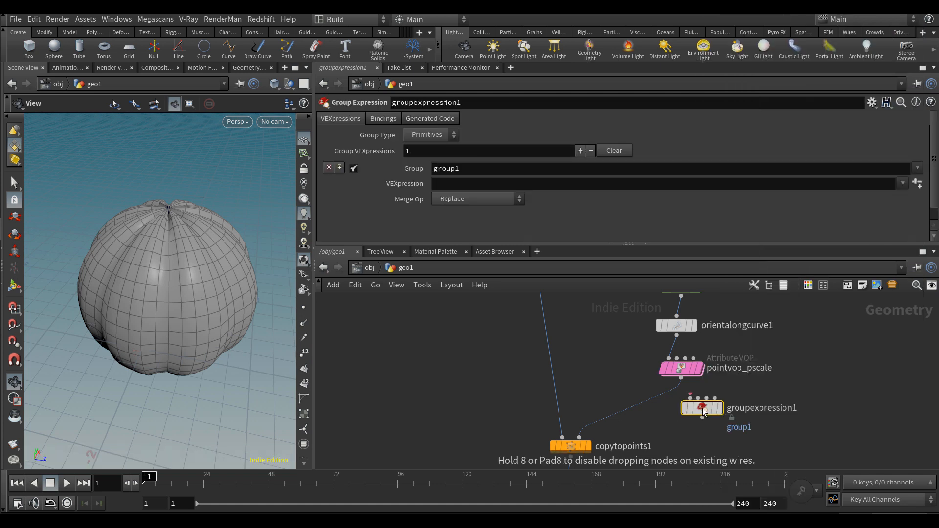
{"action": "left_click_drag", "start_coordinate": [702, 409], "coordinate": [681, 408]}
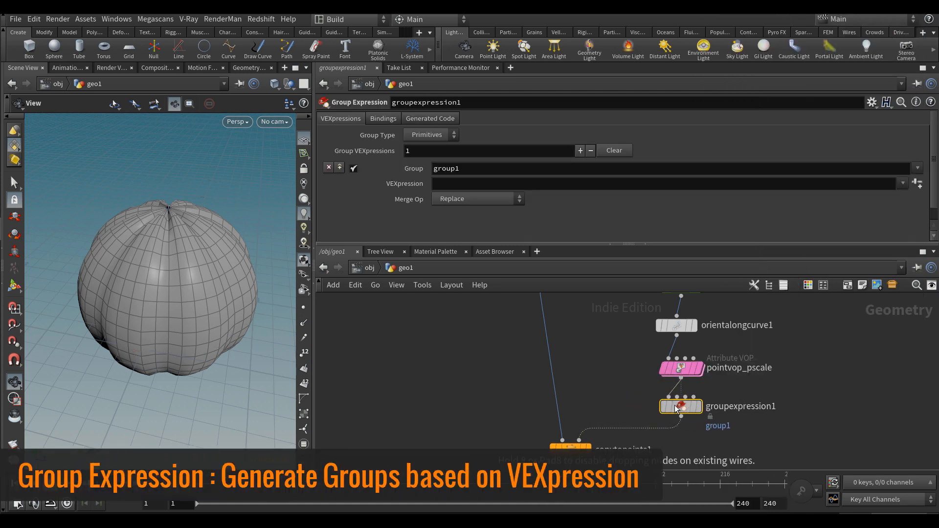
{"action": "double_click", "coordinate": [495, 169]}
{"action": "type", "text": "insidePoint"}
{"action": "key", "text": "Tab"}
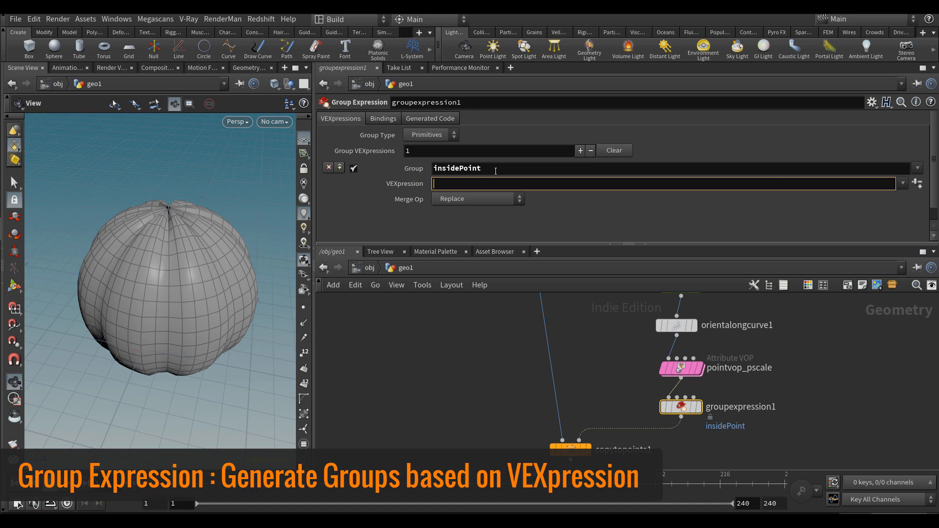
{"action": "type", "text": "@pscale "}
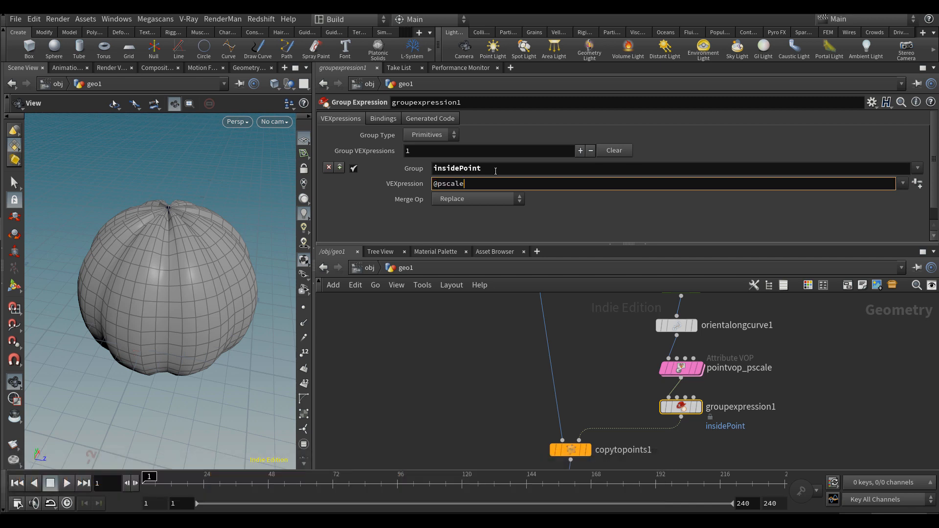
{"action": "type", "text": ">"}
{"action": "left_click", "coordinate": [681, 367]}
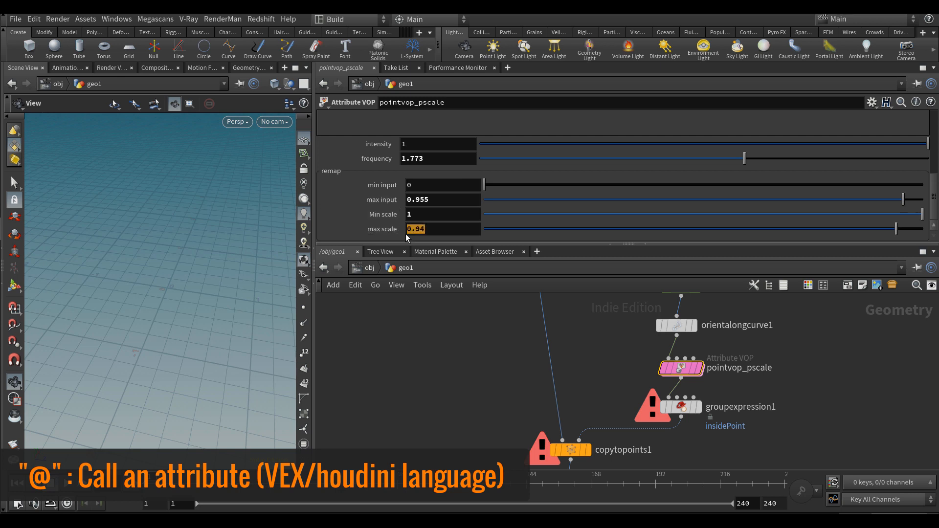
{"action": "left_click", "coordinate": [694, 408]}
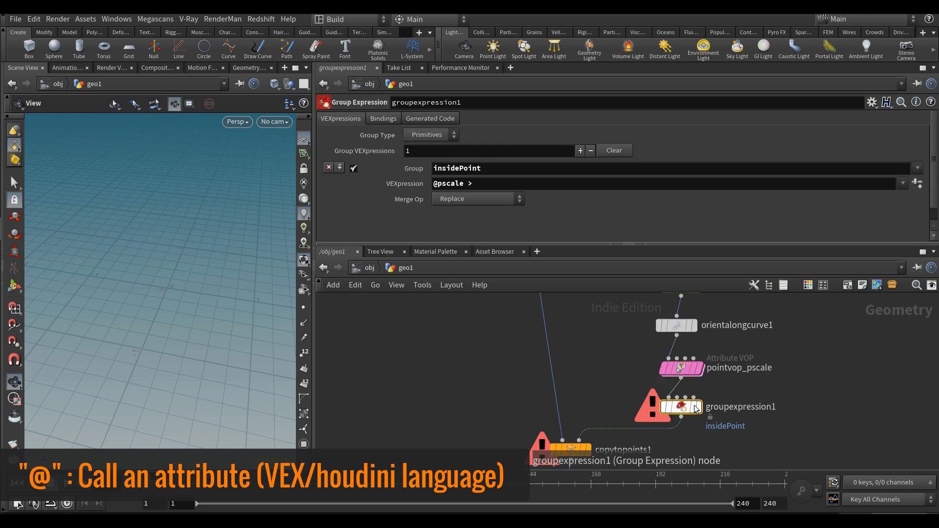
{"action": "mouse_move", "coordinate": [701, 409]}
{"action": "left_click", "coordinate": [505, 183]}
{"action": "type", "text": "0.95"}
{"action": "key", "text": "Return"}
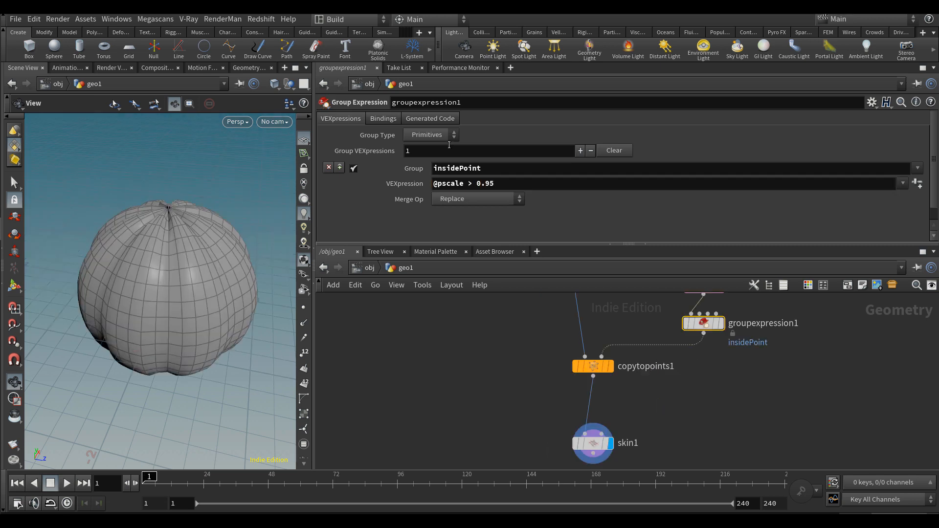
Set the Group Expression's group type to Points
{"action": "left_click", "coordinate": [445, 137]}
{"action": "left_click", "coordinate": [438, 160]}
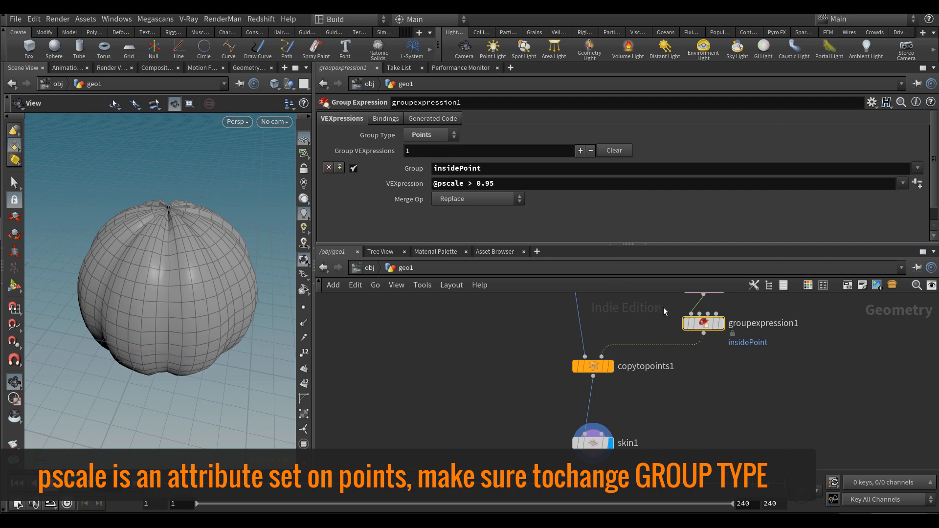
{"action": "middle_click", "coordinate": [702, 327]}
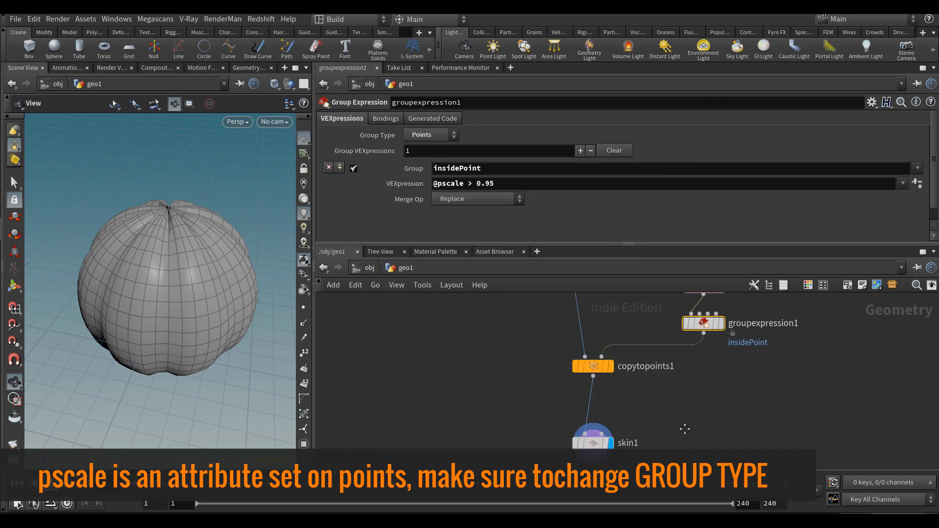
Add a Blast node below skin1, connect it to the skin output and display it
{"action": "middle_click_drag", "start_coordinate": [685, 429], "coordinate": [701, 367]}
{"action": "key", "text": "Tab"}
{"action": "type", "text": "blast"}
{"action": "key", "text": "Return"}
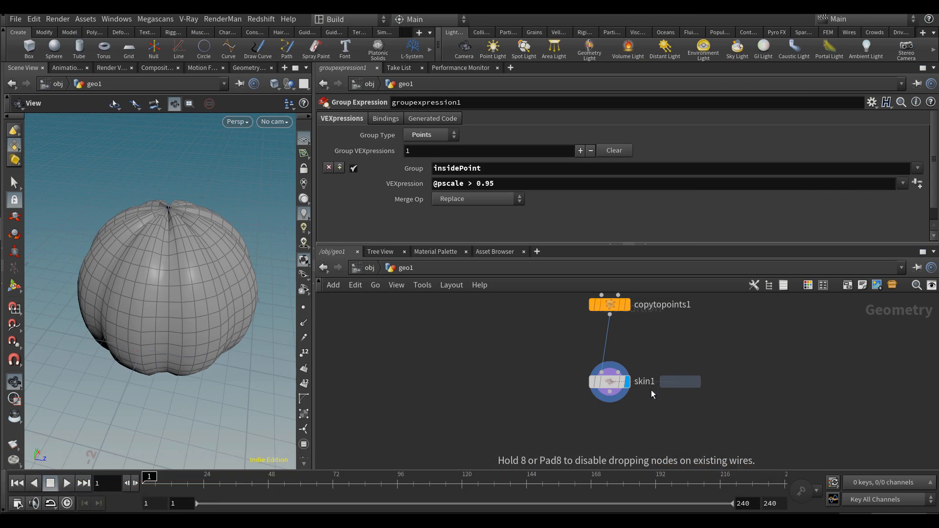
{"action": "left_click", "coordinate": [597, 434]}
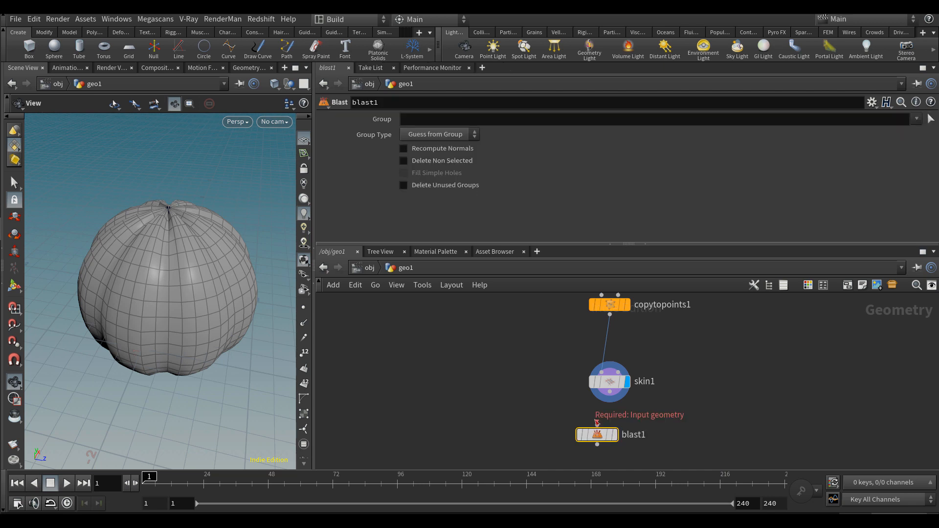
{"action": "left_click", "coordinate": [615, 439]}
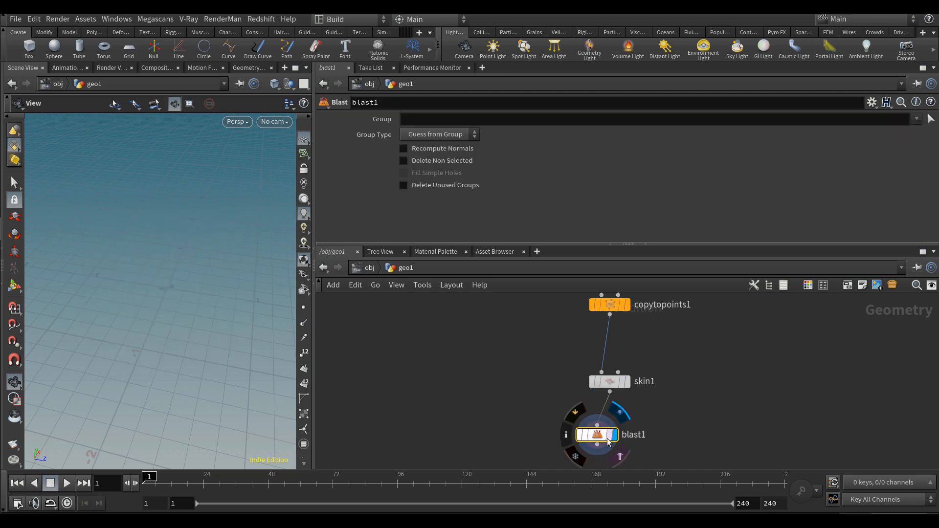
Set the Blast group to insidePoint and enable Delete Non Selected
{"action": "left_click", "coordinate": [909, 133]}
{"action": "left_click", "coordinate": [437, 161]}
{"action": "mouse_move", "coordinate": [203, 187]}
{"action": "left_mouse_down"}
{"action": "mouse_move", "coordinate": [203, 231]}
{"action": "mouse_move", "coordinate": [203, 188]}
{"action": "left_mouse_up"}
{"action": "scroll", "coordinate": [662, 382], "scroll_direction": "down", "scroll_amount": 2}
Try pscale thresholds of 0.94, 0.92, 0.95 and 0.99 in the Group Expression's VEXpression
{"action": "middle_click_drag", "start_coordinate": [662, 382], "coordinate": [687, 420]}
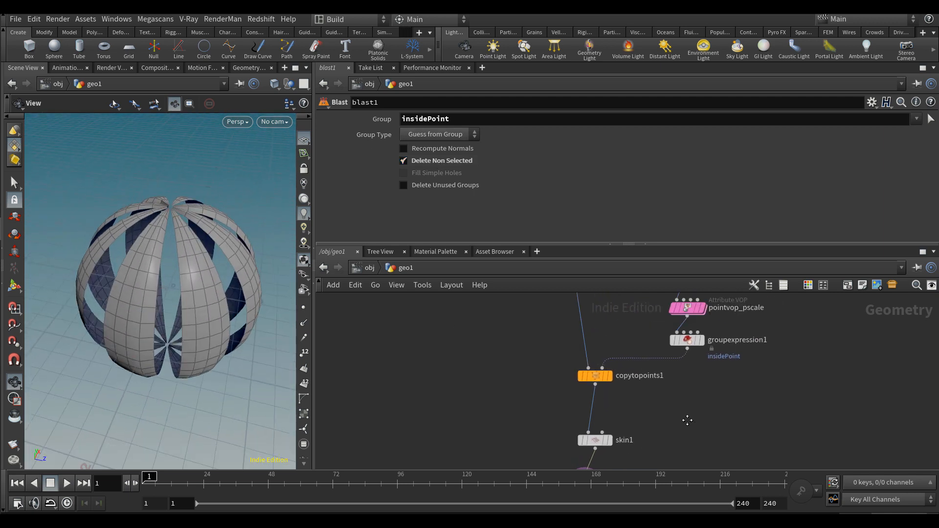
{"action": "left_click", "coordinate": [685, 342]}
{"action": "left_click", "coordinate": [506, 183]}
{"action": "key", "text": "BackSpace"}
{"action": "type", "text": "4"}
{"action": "key", "text": "Return"}
{"action": "left_click", "coordinate": [516, 184]}
{"action": "key", "text": "BackSpace"}
{"action": "type", "text": "2"}
{"action": "key", "text": "Return"}
{"action": "left_click", "coordinate": [516, 185]}
{"action": "key", "text": "BackSpace"}
{"action": "type", "text": "5"}
{"action": "key", "text": "Return"}
{"action": "left_click", "coordinate": [516, 184]}
{"action": "key", "text": "BackSpace"}
{"action": "type", "text": "9"}
{"action": "key", "text": "Return"}
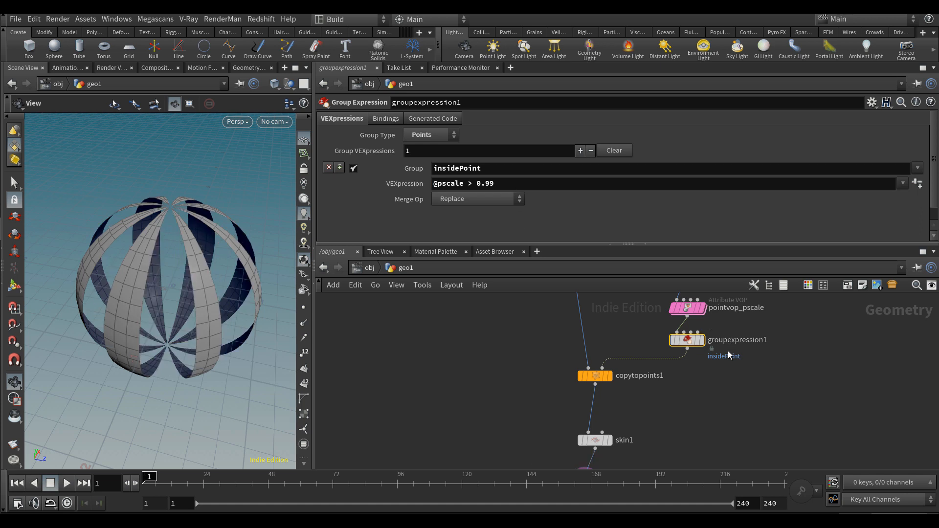
Replace the numeric threshold in the insidePoint VEXpression with a relative reference to pointvop_pscale's Min scale parameter
{"action": "middle_click_drag", "start_coordinate": [728, 346], "coordinate": [723, 379]}
{"action": "left_click_drag", "start_coordinate": [726, 355], "coordinate": [683, 346]}
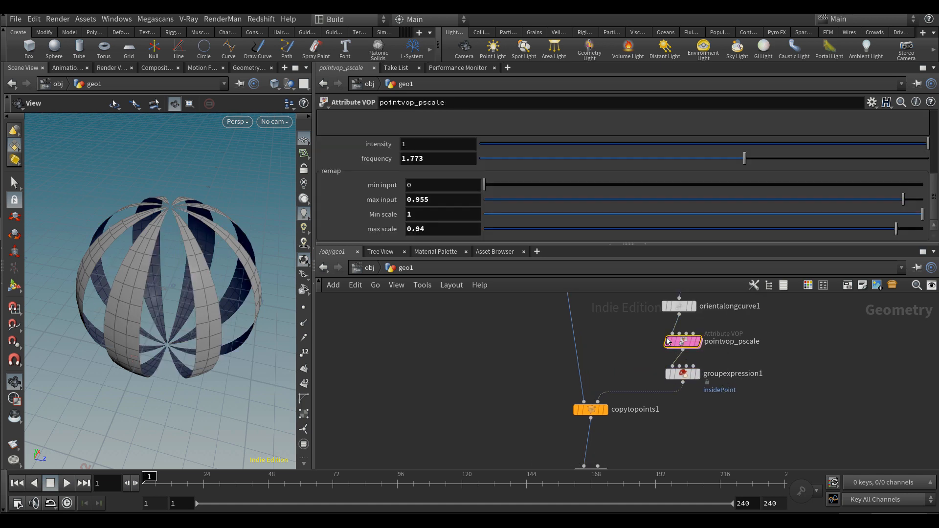
{"action": "right_click", "coordinate": [384, 214]}
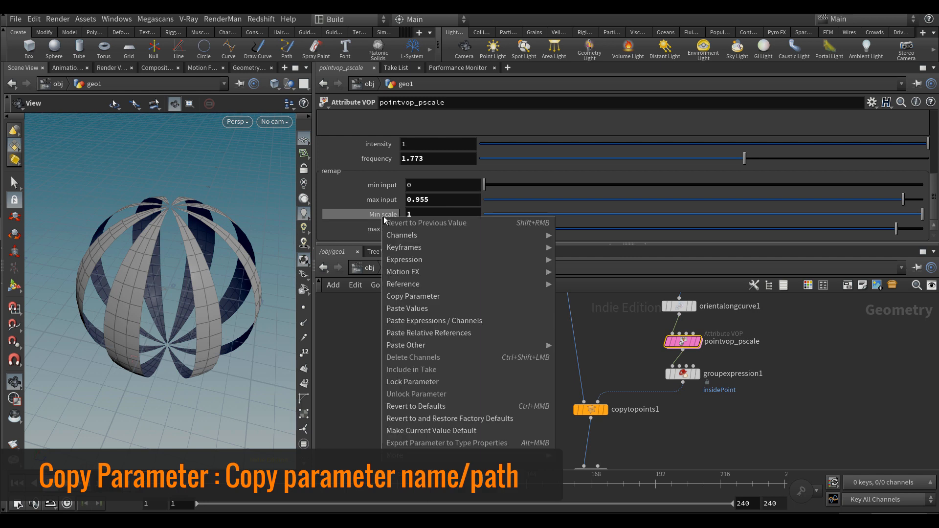
{"action": "left_click", "coordinate": [441, 297]}
{"action": "left_click", "coordinate": [683, 374]}
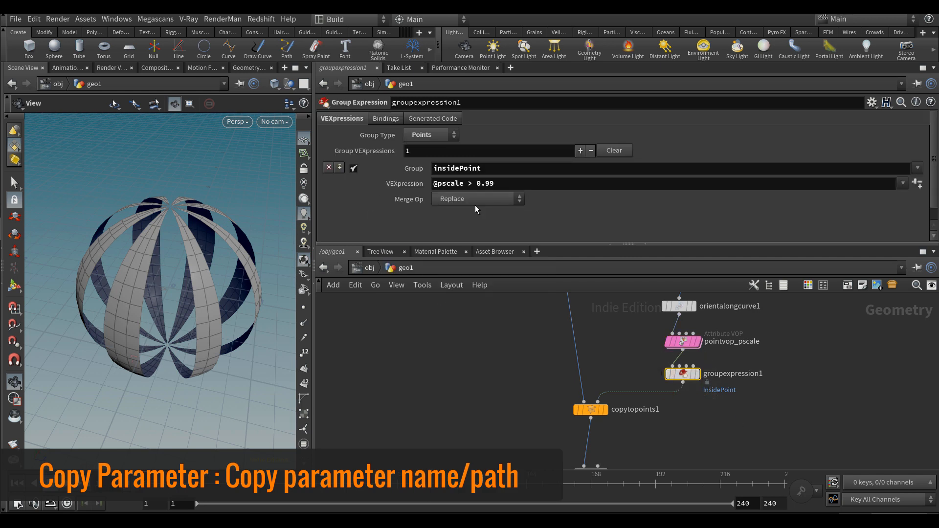
{"action": "left_click", "coordinate": [500, 184]}
{"action": "key", "text": "BackSpace"}
{"action": "key", "text": "BackSpace"}
{"action": "key", "text": "BackSpace"}
{"action": "key", "text": "BackSpace"}
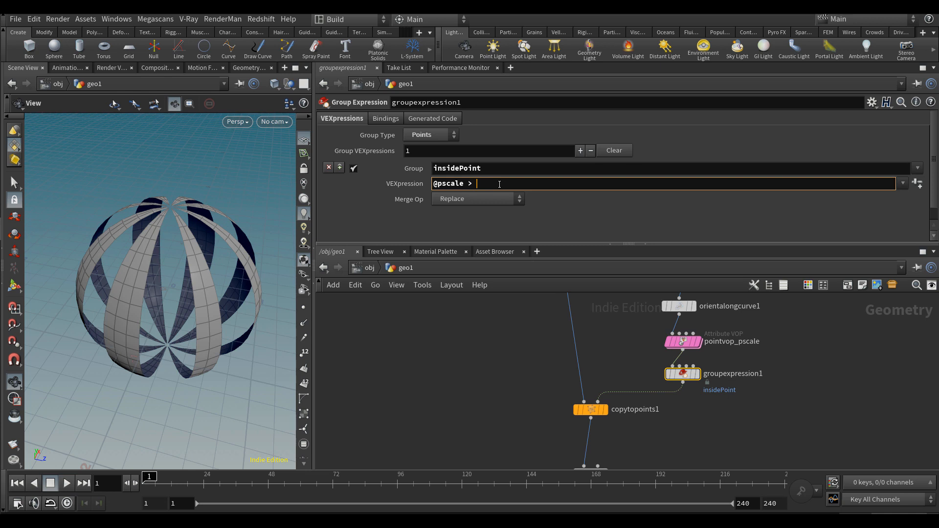
{"action": "right_click", "coordinate": [500, 184]}
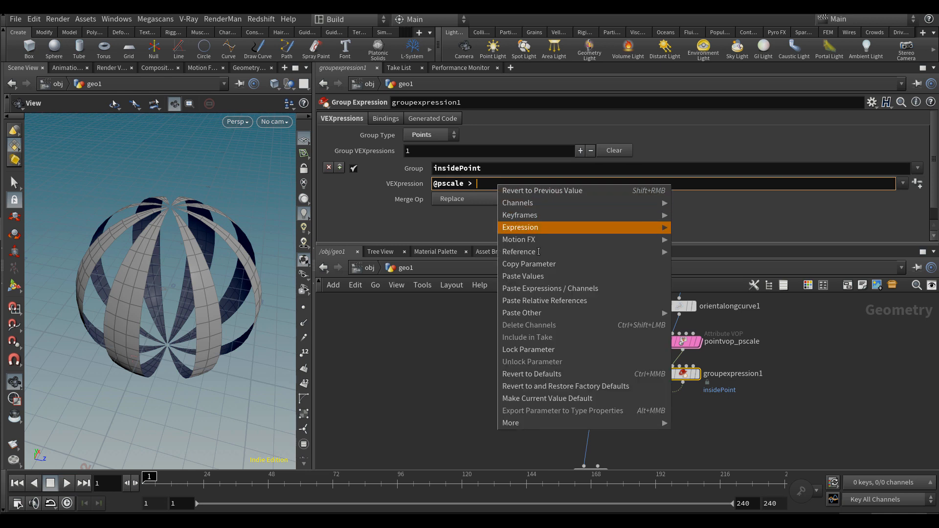
{"action": "left_click", "coordinate": [552, 301]}
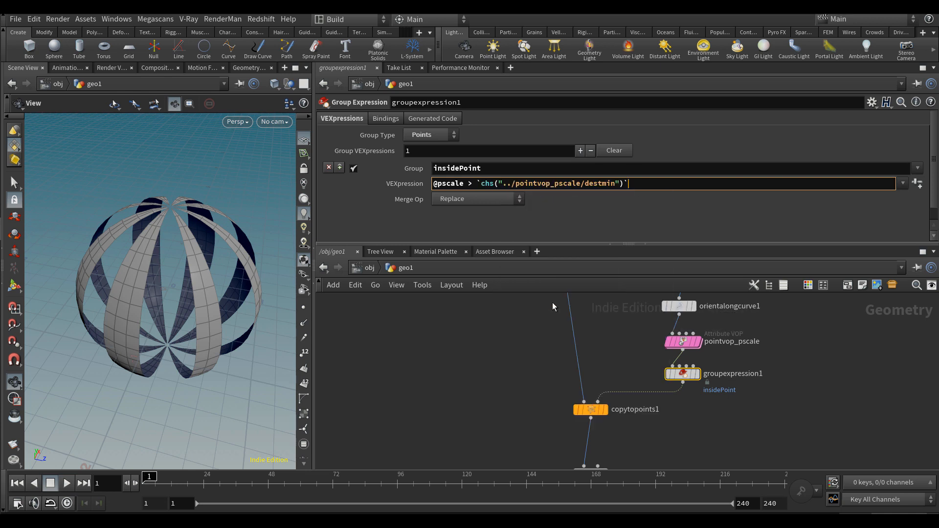
{"action": "key", "text": "Return"}
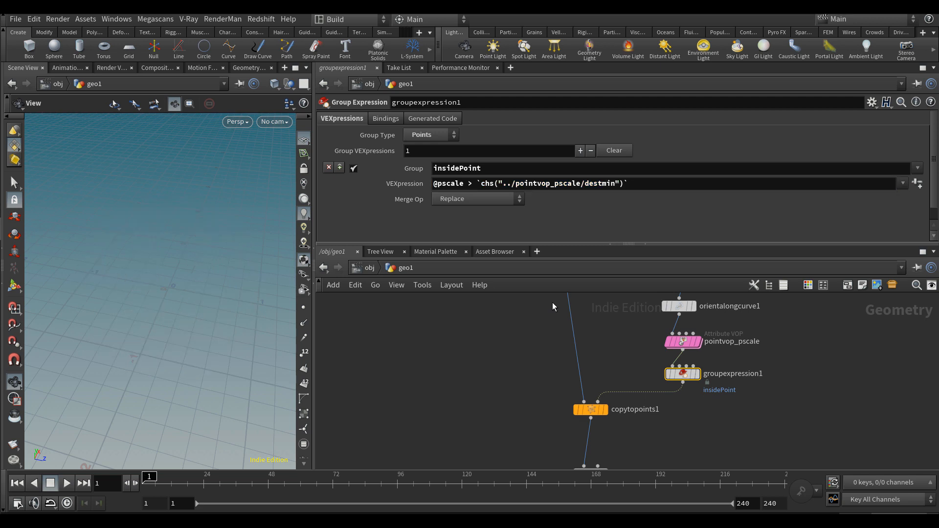
Change the comparison in the insidePoint VEXpression from greater-than to less-than
{"action": "left_click", "coordinate": [476, 185]}
{"action": "key", "text": "BackSpace"}
{"action": "type", "text": "<"}
{"action": "key", "text": "Return"}
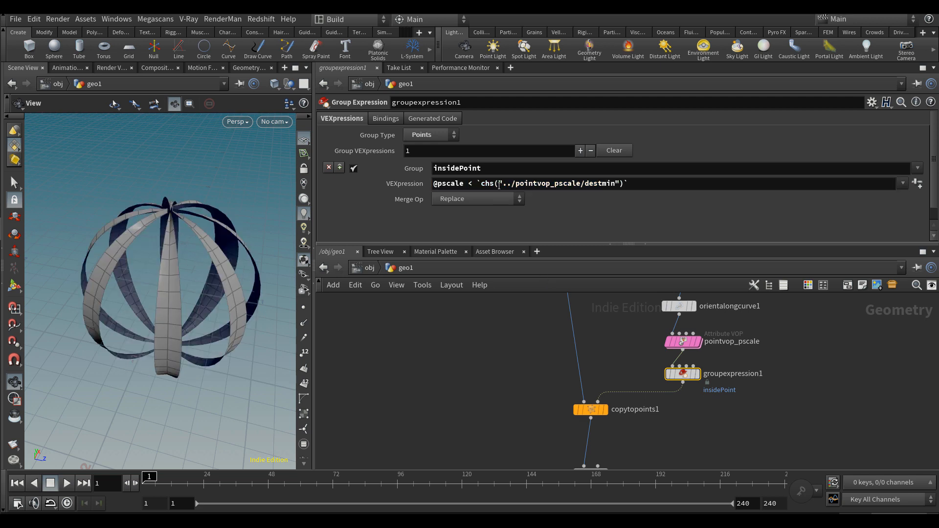
{"action": "left_click_drag", "start_coordinate": [181, 204], "coordinate": [181, 225]}
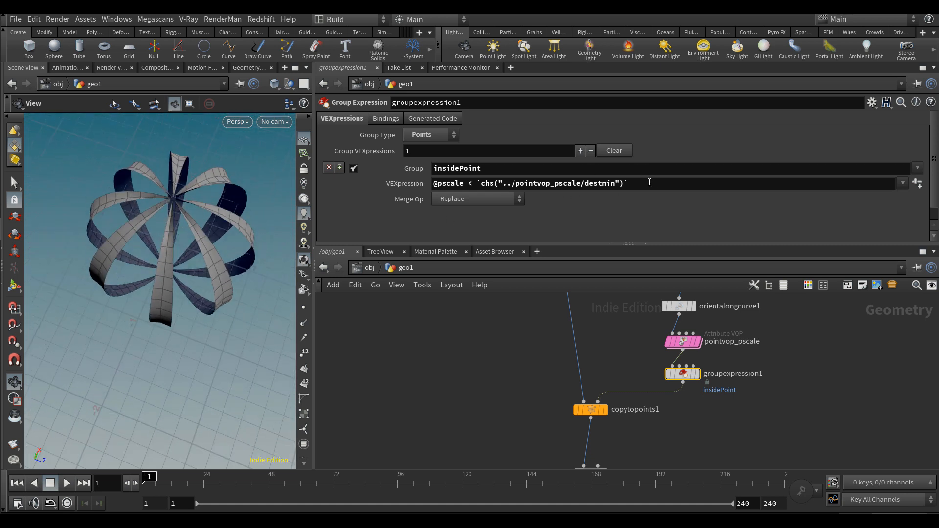
Append -0.05 after the Min scale reference in the insidePoint VEXpression
{"action": "left_click", "coordinate": [739, 181]}
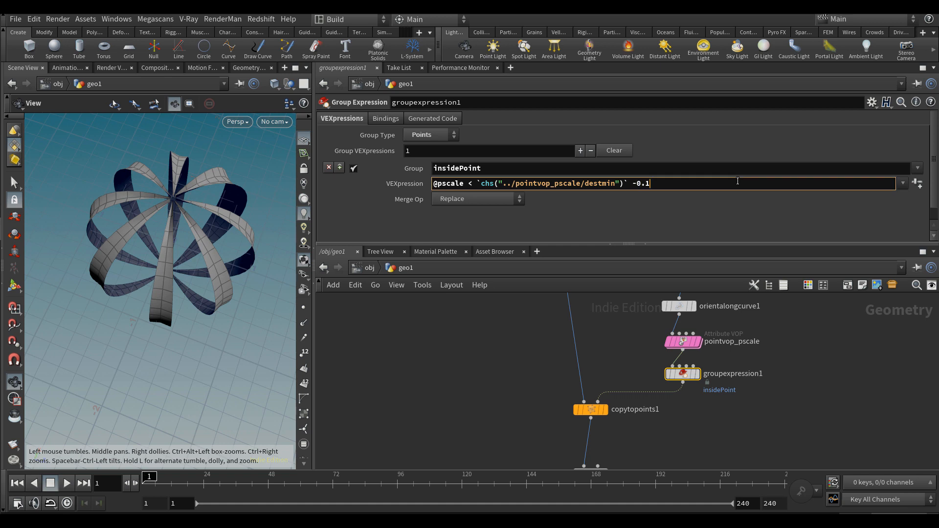
{"action": "key", "text": "BackSpace"}
{"action": "type", "text": "05"}
{"action": "key", "text": "Return"}
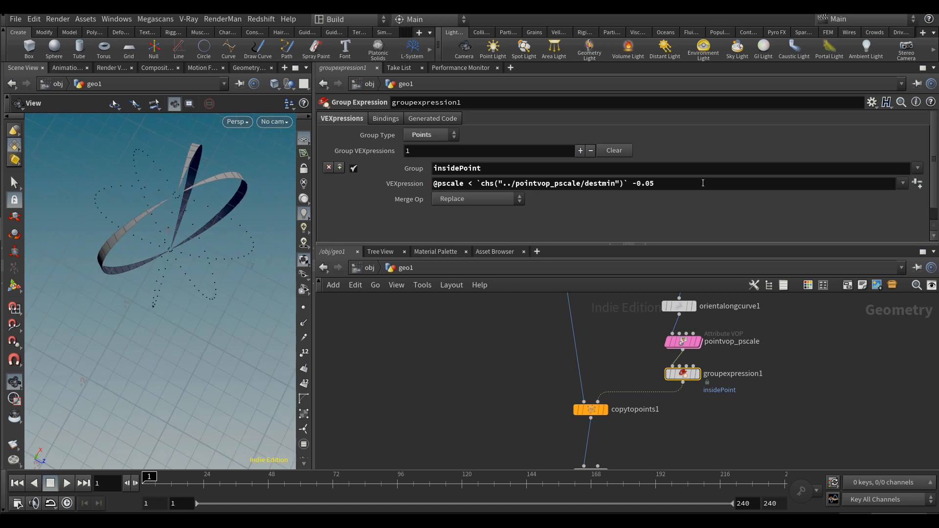
{"action": "left_click", "coordinate": [703, 183]}
Try lower max input values on pointvop_pscale, then set max input to 1 and min input to about 0.122
{"action": "middle_click_drag", "start_coordinate": [638, 353], "coordinate": [631, 378]}
{"action": "left_click", "coordinate": [678, 367]}
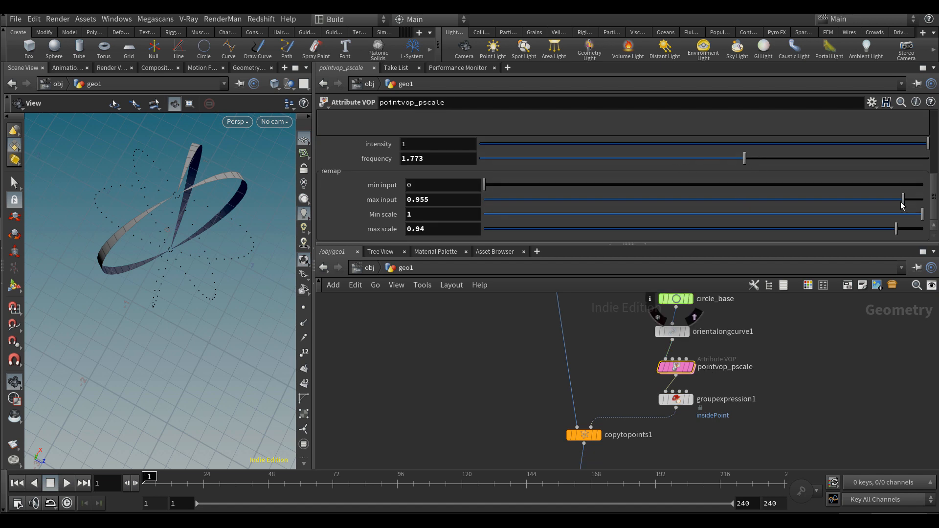
{"action": "left_click_drag", "start_coordinate": [922, 199], "coordinate": [708, 201]}
{"action": "left_click_drag", "start_coordinate": [626, 199], "coordinate": [917, 200]}
{"action": "left_click_drag", "start_coordinate": [496, 186], "coordinate": [537, 189]}
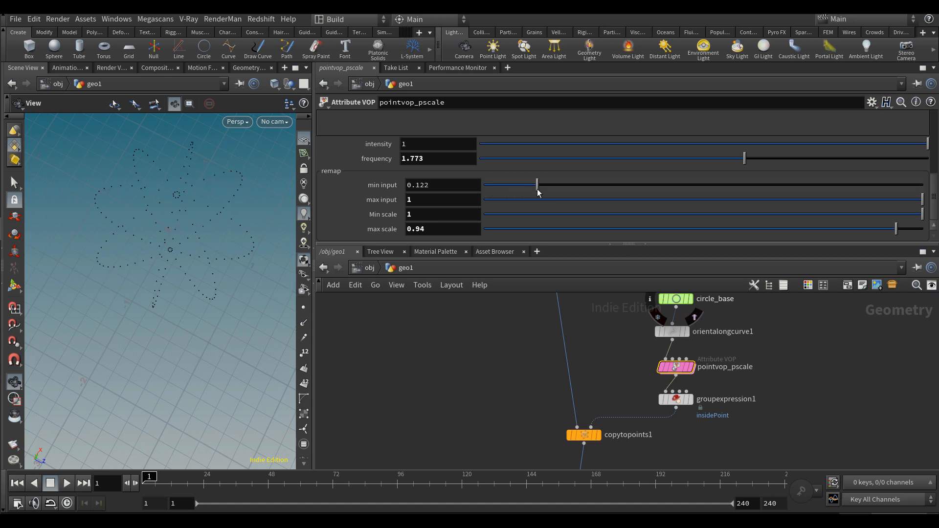
Bypass the blast1 node below skin1 so the complete pumpkin mesh is displayed
{"action": "left_click_drag", "start_coordinate": [165, 258], "coordinate": [165, 236]}
{"action": "scroll", "coordinate": [560, 362], "scroll_direction": "down", "scroll_amount": 5}
{"action": "middle_click_drag", "start_coordinate": [521, 396], "coordinate": [539, 360]}
{"action": "scroll", "coordinate": [577, 404], "scroll_direction": "up", "scroll_amount": 5}
{"action": "left_click", "coordinate": [582, 389]}
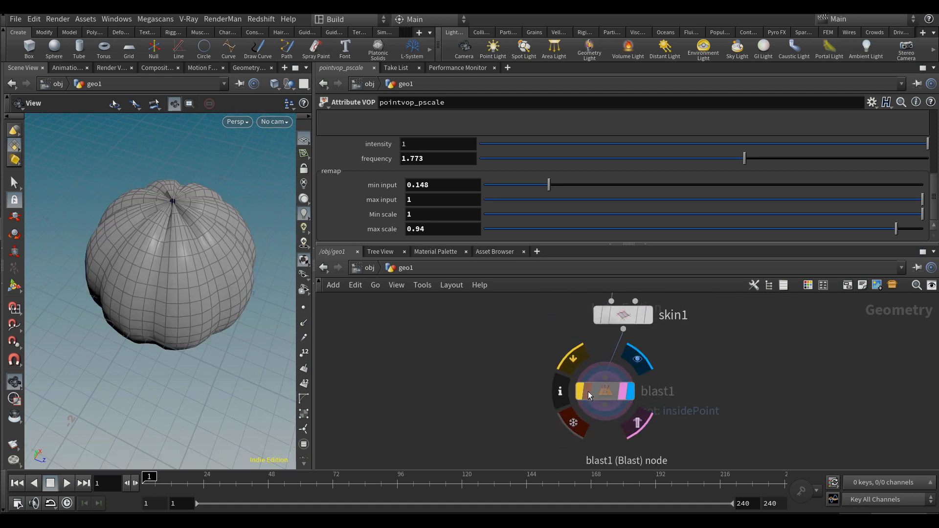
{"action": "left_click", "coordinate": [614, 382]}
{"action": "left_click_drag", "start_coordinate": [189, 346], "coordinate": [178, 320]}
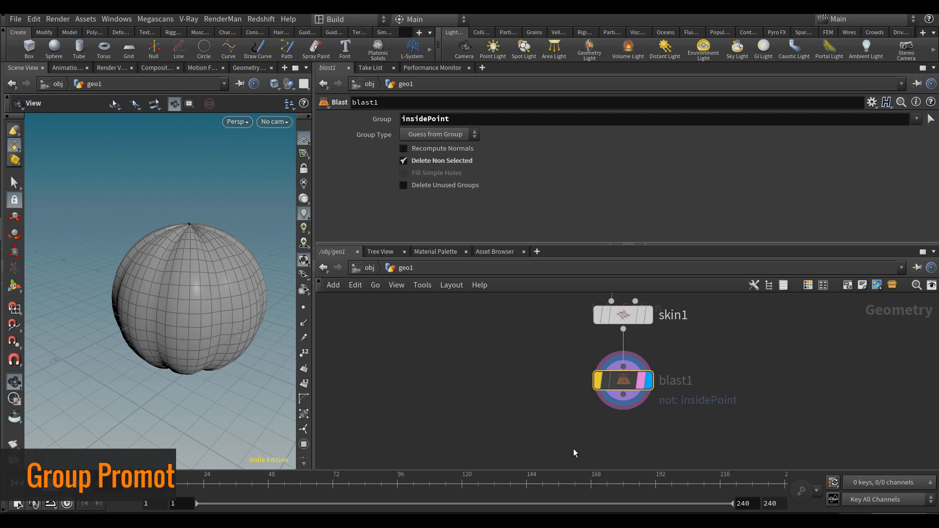
Add a Group Promote node after blast1, display its result and align it beneath the chain
{"action": "key", "text": "Tab"}
{"action": "type", "text": "grouppr"}
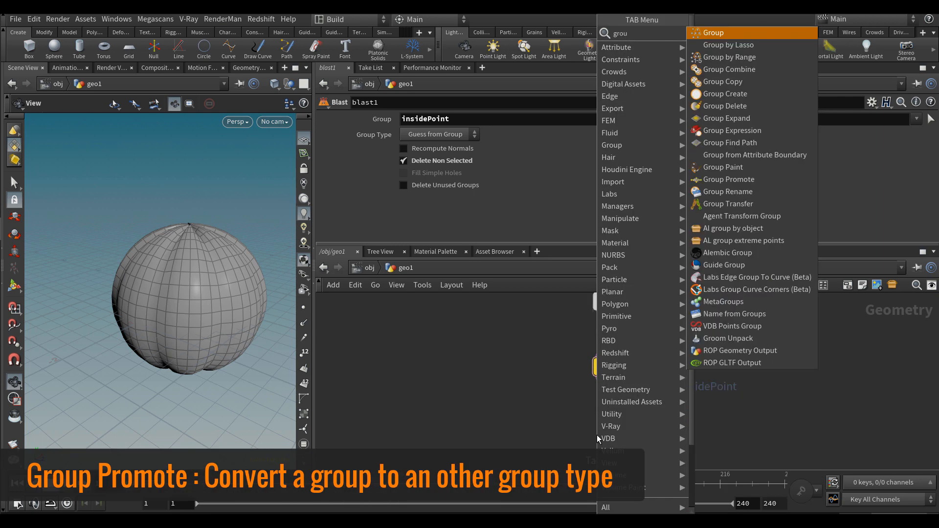
{"action": "key", "text": "Return"}
{"action": "left_click", "coordinate": [597, 435]}
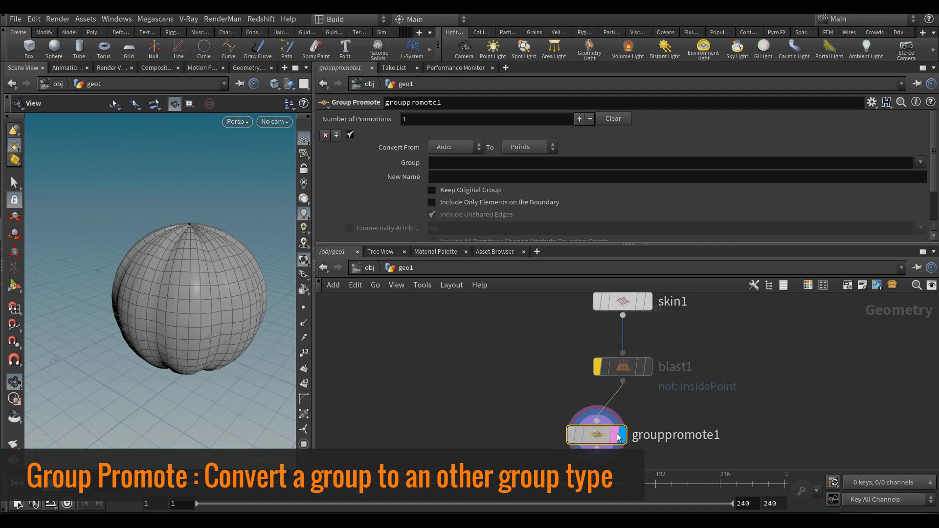
{"action": "left_click_drag", "start_coordinate": [617, 440], "coordinate": [644, 433]}
Promote the insidePoint group to Edges in grouppromote1, including only elements on the boundary
{"action": "left_click", "coordinate": [920, 162]}
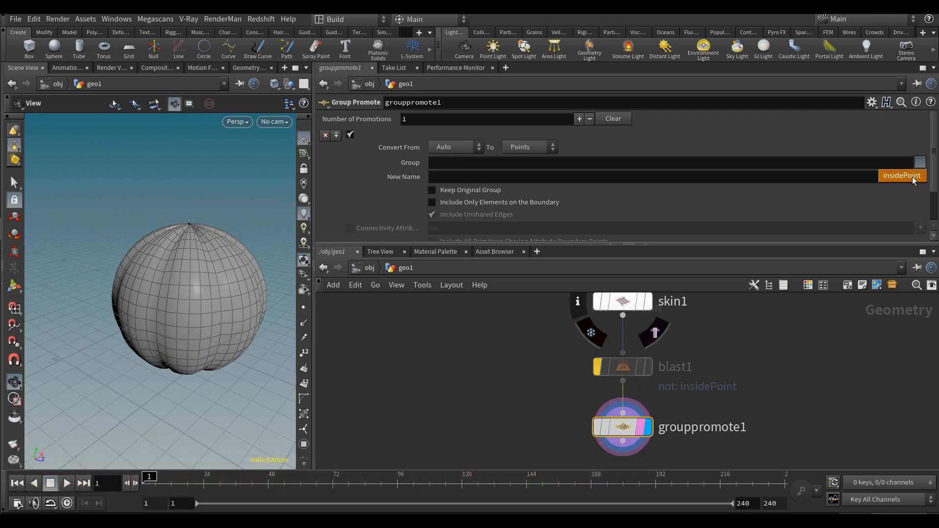
{"action": "left_click", "coordinate": [902, 176]}
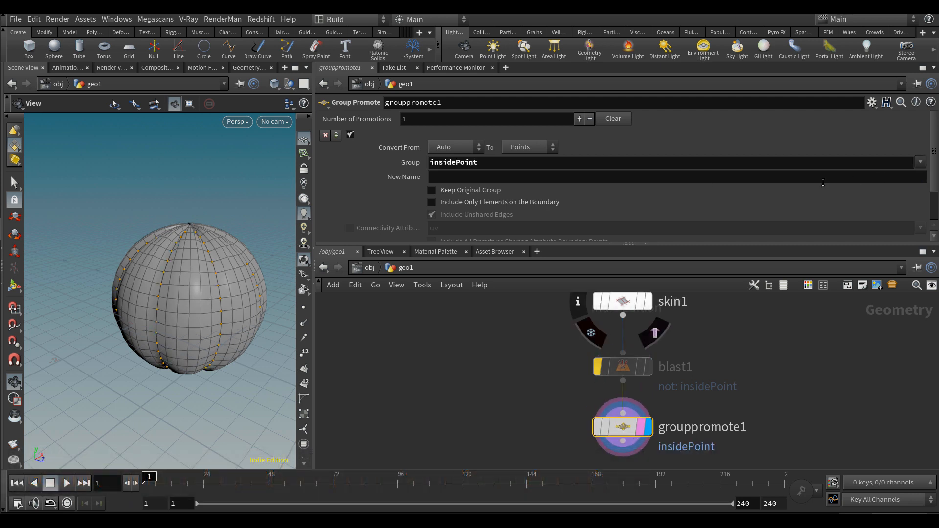
{"action": "left_click", "coordinate": [529, 147]}
{"action": "left_click", "coordinate": [520, 188]}
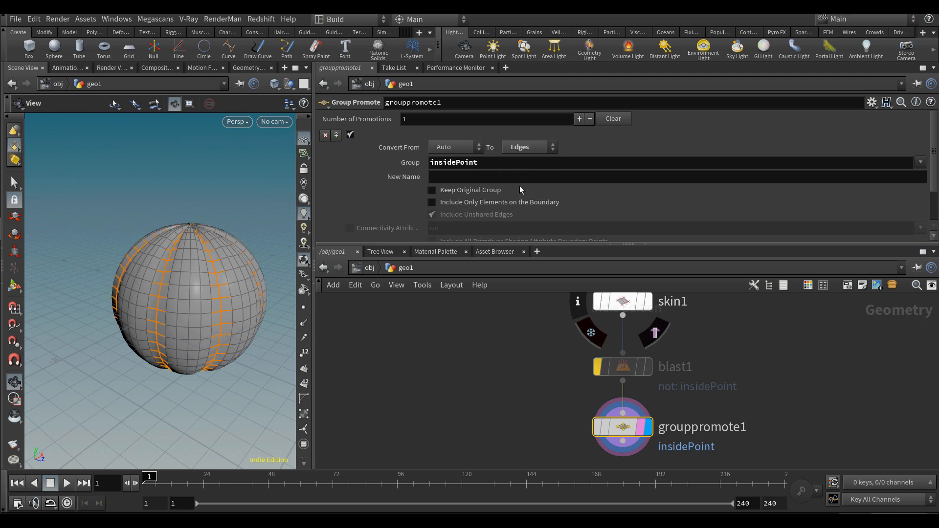
{"action": "left_click_drag", "start_coordinate": [174, 264], "coordinate": [177, 298]}
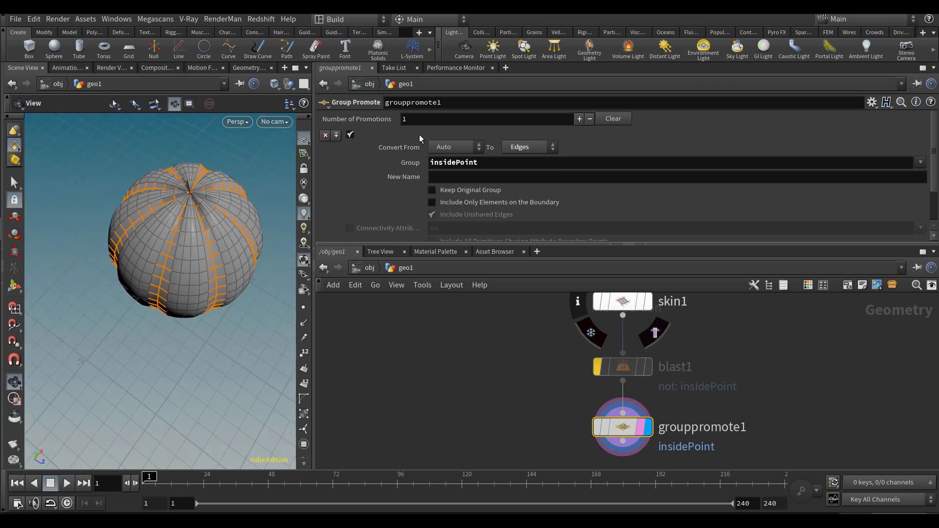
{"action": "left_click", "coordinate": [478, 201]}
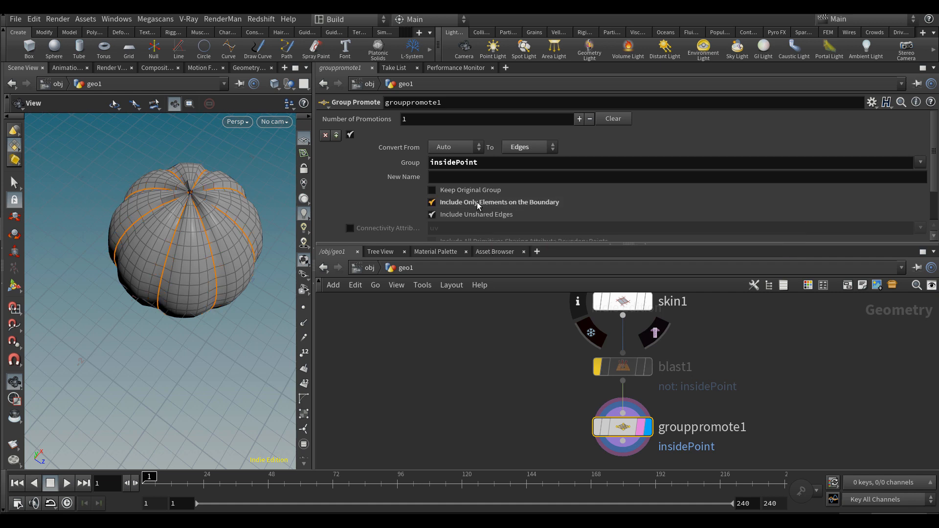
Add a PolyBevel node after grouppromote1 and display its result
{"action": "left_click_drag", "start_coordinate": [71, 236], "coordinate": [138, 216]}
{"action": "middle_click_drag", "start_coordinate": [542, 427], "coordinate": [516, 358]}
{"action": "key", "text": "Tab"}
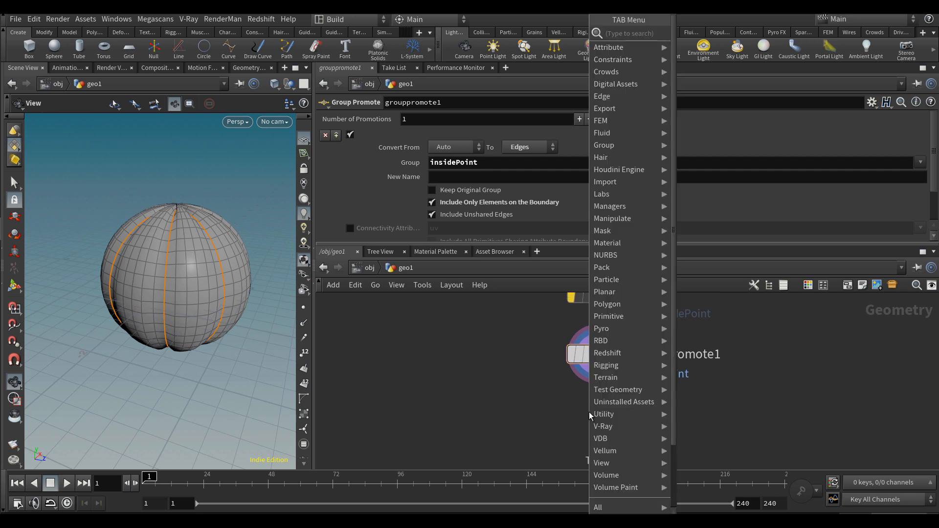
{"action": "type", "text": "polybe"}
{"action": "key", "text": "Return"}
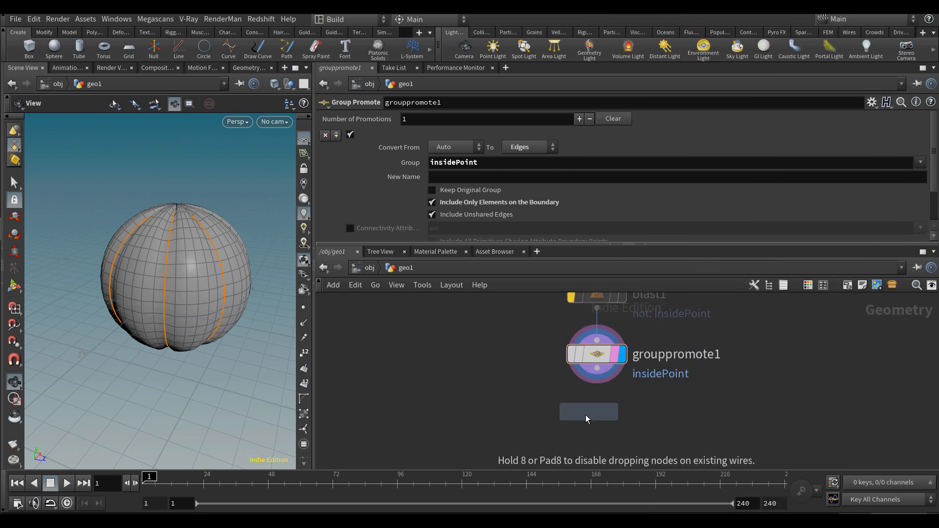
{"action": "left_click", "coordinate": [585, 415]}
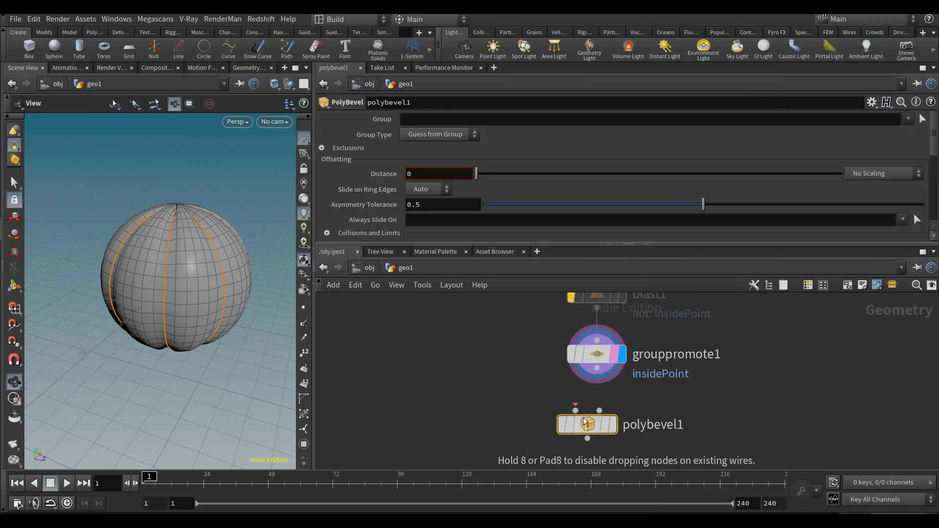
{"action": "left_click", "coordinate": [613, 425]}
{"action": "scroll", "coordinate": [614, 425], "scroll_direction": "up", "scroll_amount": 1}
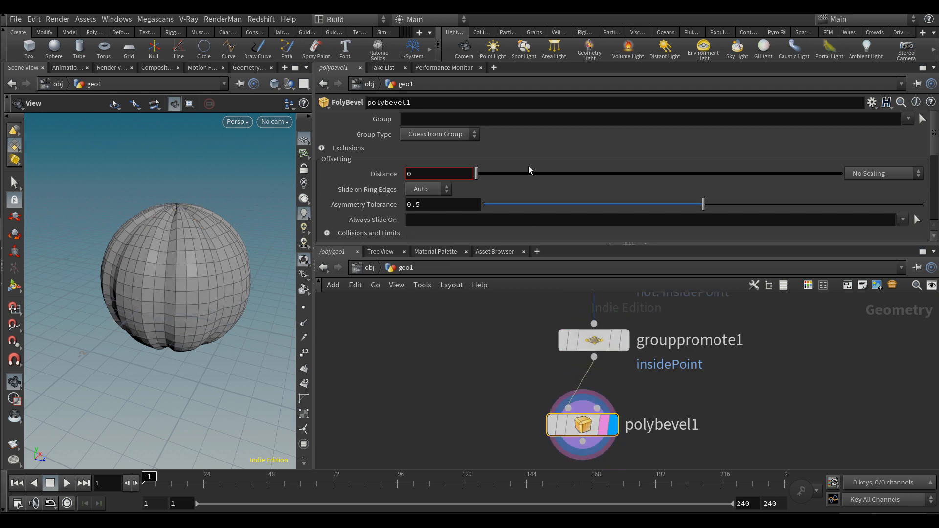
Restrict polybevel1 to the insidePoint group, enlarge the viewport, and set the bevel distance slightly below 0.039
{"action": "left_click", "coordinate": [908, 120]}
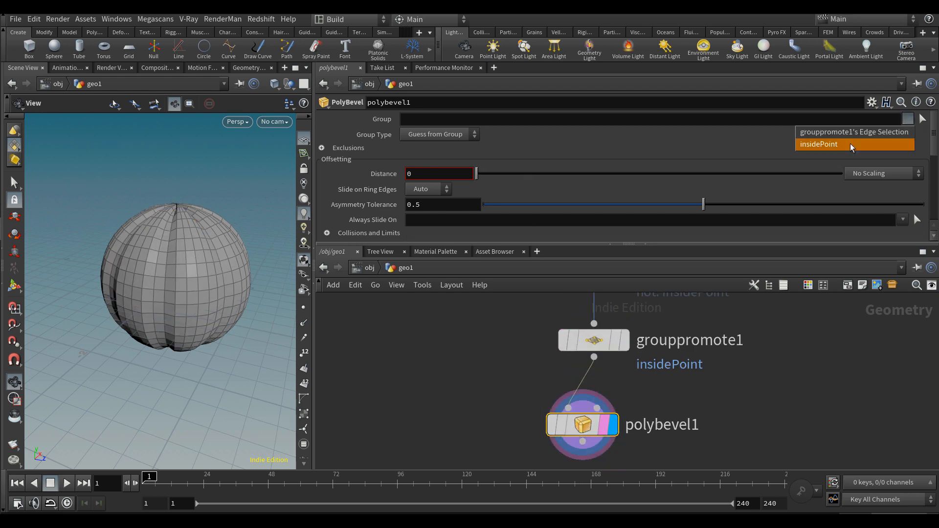
{"action": "left_click", "coordinate": [850, 143]}
{"action": "left_click_drag", "start_coordinate": [477, 179], "coordinate": [495, 179]}
{"action": "left_click_drag", "start_coordinate": [316, 286], "coordinate": [496, 286]}
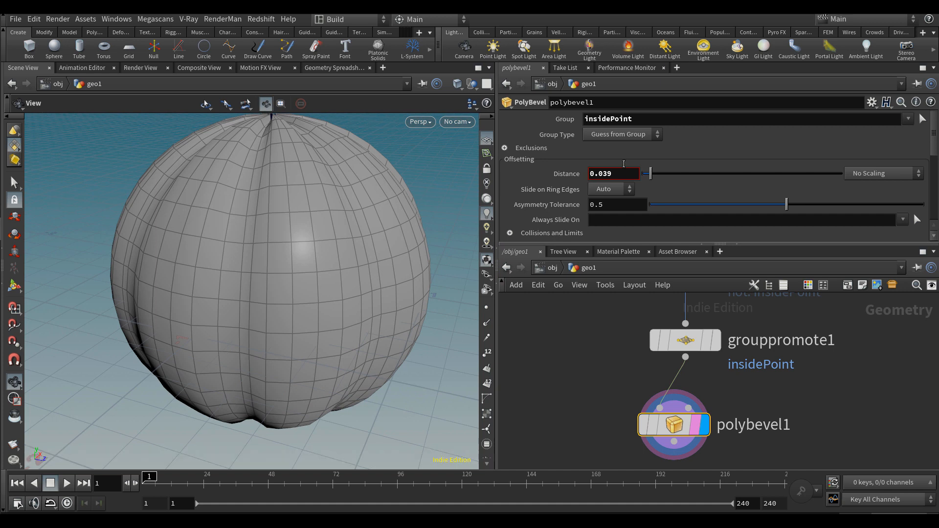
{"action": "left_click_drag", "start_coordinate": [653, 178], "coordinate": [648, 179]}
{"action": "left_click_drag", "start_coordinate": [266, 239], "coordinate": [275, 229]}
Enable the Edge Fillet Polygons output group on polybevel1, keeping the name edgefilletpolys
{"action": "scroll", "coordinate": [580, 184], "scroll_direction": "down", "scroll_amount": 10}
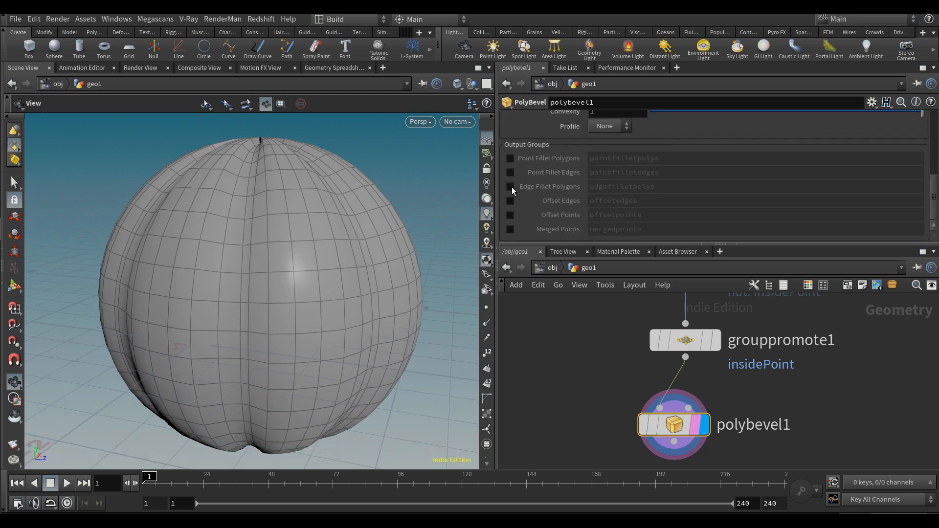
{"action": "left_click", "coordinate": [510, 186]}
{"action": "left_click_drag", "start_coordinate": [655, 186], "coordinate": [611, 189]}
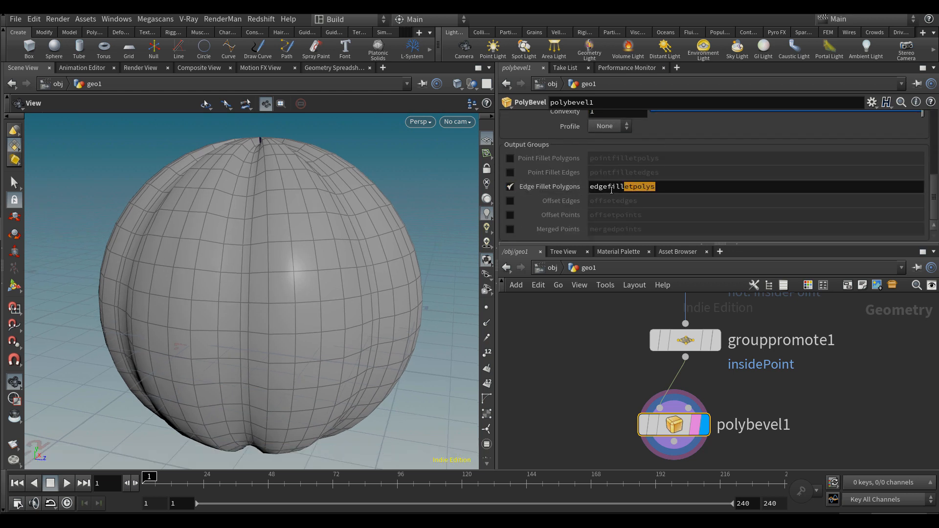
{"action": "scroll", "coordinate": [669, 407], "scroll_direction": "down", "scroll_amount": 3}
Add a PolyExtrude node after polybevel1 and limit it to the edgefilletpolys group
{"action": "key", "text": "Tab"}
{"action": "type", "text": "poly"}
{"action": "key", "text": "Return"}
{"action": "left_click", "coordinate": [675, 413]}
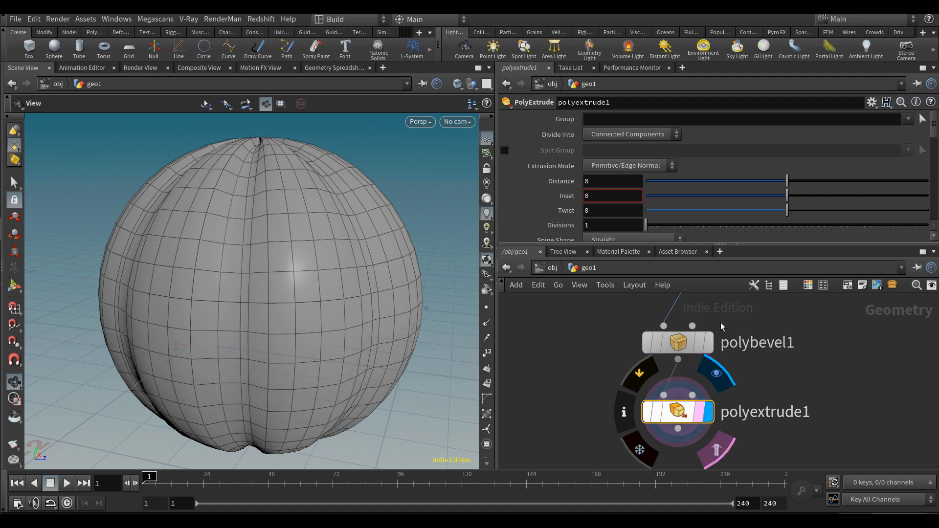
{"action": "left_click", "coordinate": [907, 119]}
{"action": "left_click", "coordinate": [884, 132]}
Extrude the groove polygons inward with distance -0.02 and inset 0.1, trying an inset of 0.2 along the way
{"action": "mouse_move", "coordinate": [792, 188]}
{"action": "left_mouse_down"}
{"action": "mouse_move", "coordinate": [812, 187]}
{"action": "mouse_move", "coordinate": [784, 186]}
{"action": "left_mouse_up"}
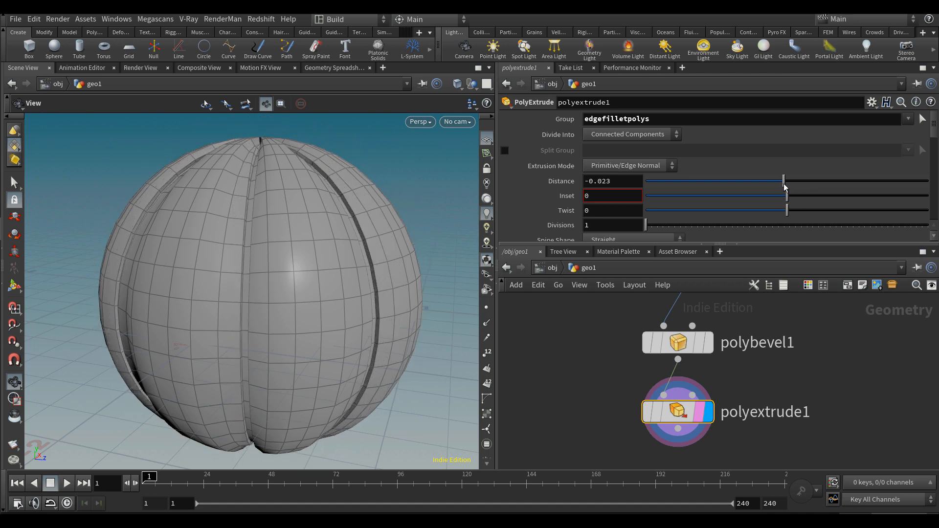
{"action": "left_click", "coordinate": [612, 199]}
{"action": "type", "text": "0.1"}
{"action": "key", "text": "Return"}
{"action": "type", "text": "2"}
{"action": "key", "text": "Return"}
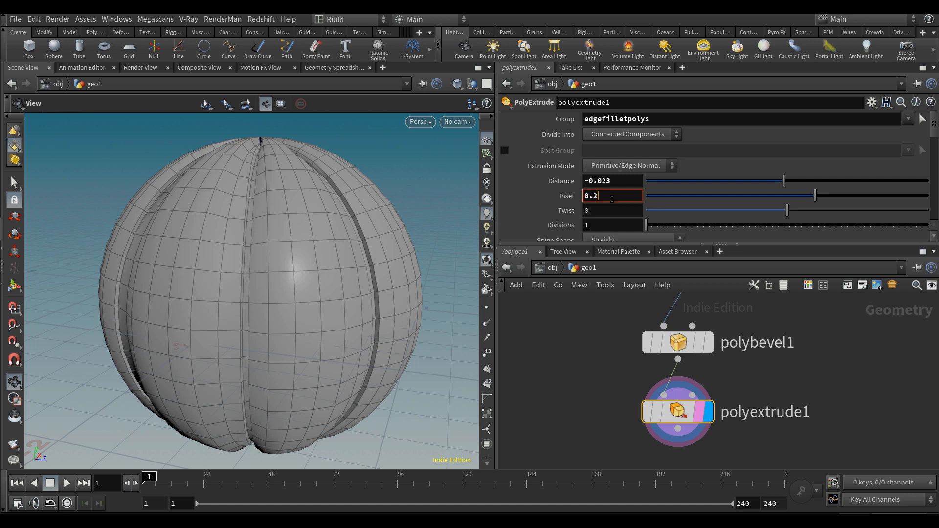
{"action": "key", "text": "BackSpace"}
{"action": "type", "text": "1"}
{"action": "key", "text": "Return"}
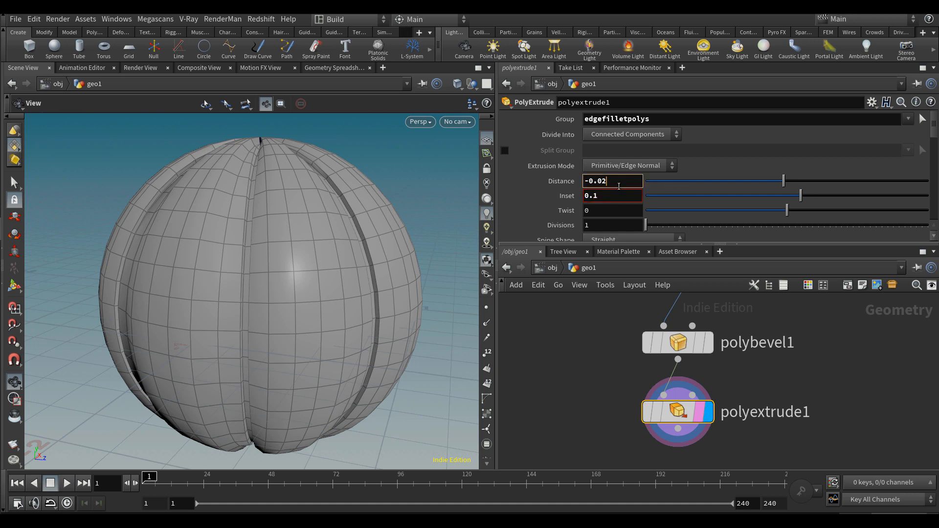
{"action": "scroll", "coordinate": [323, 266], "scroll_direction": "down", "scroll_amount": 8}
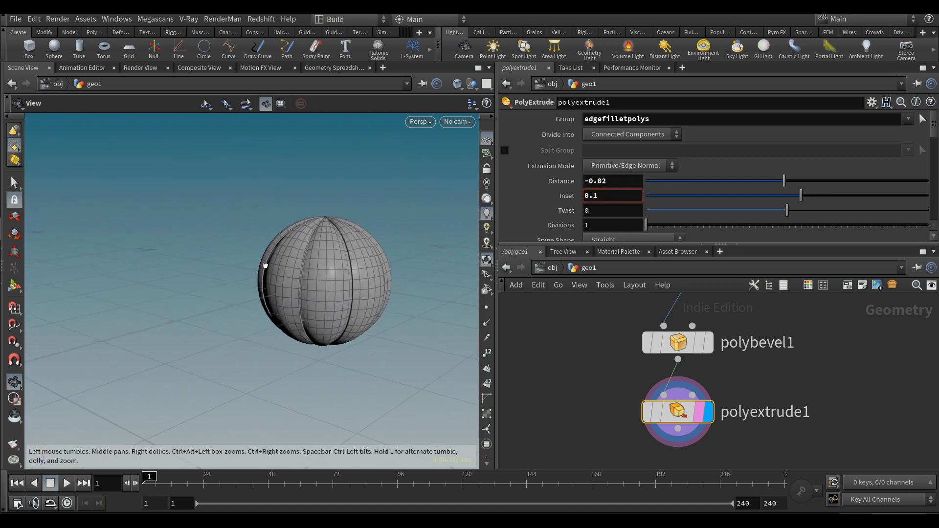
{"action": "left_click_drag", "start_coordinate": [266, 266], "coordinate": [342, 283]}
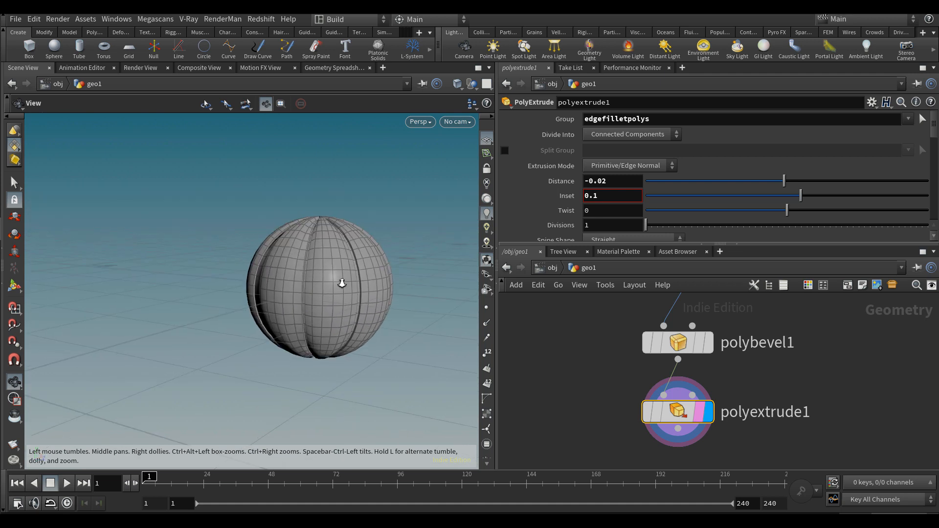
{"action": "scroll", "coordinate": [342, 283], "scroll_direction": "up", "scroll_amount": 3}
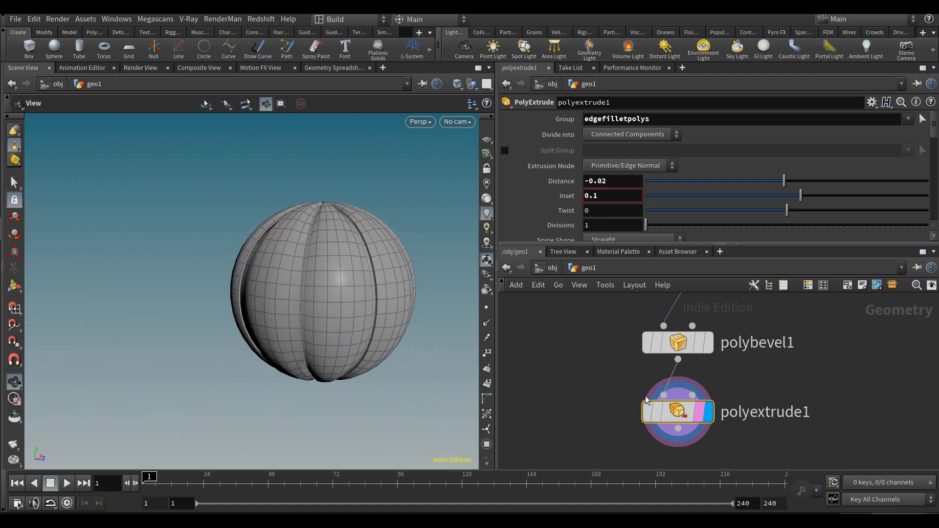
Add a Subdivide node after polyextrude1 and display its result
{"action": "middle_click_drag", "start_coordinate": [572, 440], "coordinate": [571, 356]}
{"action": "key", "text": "Tab"}
{"action": "type", "text": "subd"}
{"action": "key", "text": "Return"}
{"action": "left_click", "coordinate": [683, 399]}
{"action": "left_click_drag", "start_coordinate": [670, 381], "coordinate": [699, 348]}
{"action": "left_click", "coordinate": [715, 398]}
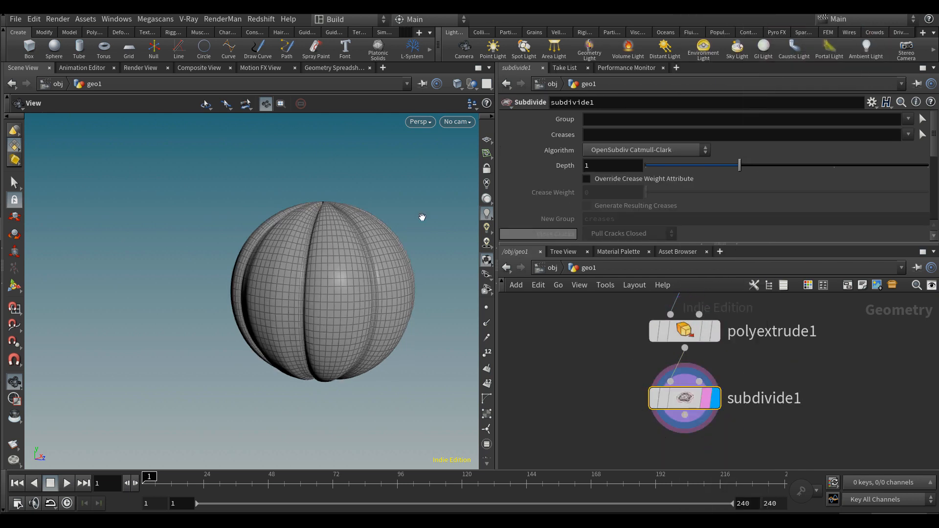
Switch the viewport to smooth shading without wireframe and set subdivide1's depth to 2
{"action": "left_click", "coordinate": [458, 84]}
{"action": "left_click", "coordinate": [489, 201]}
{"action": "left_click_drag", "start_coordinate": [342, 254], "coordinate": [320, 273]}
{"action": "left_click_drag", "start_coordinate": [744, 169], "coordinate": [793, 169]}
{"action": "right_click_drag", "start_coordinate": [302, 226], "coordinate": [233, 212]}
{"action": "left_click_drag", "start_coordinate": [320, 255], "coordinate": [283, 253]}
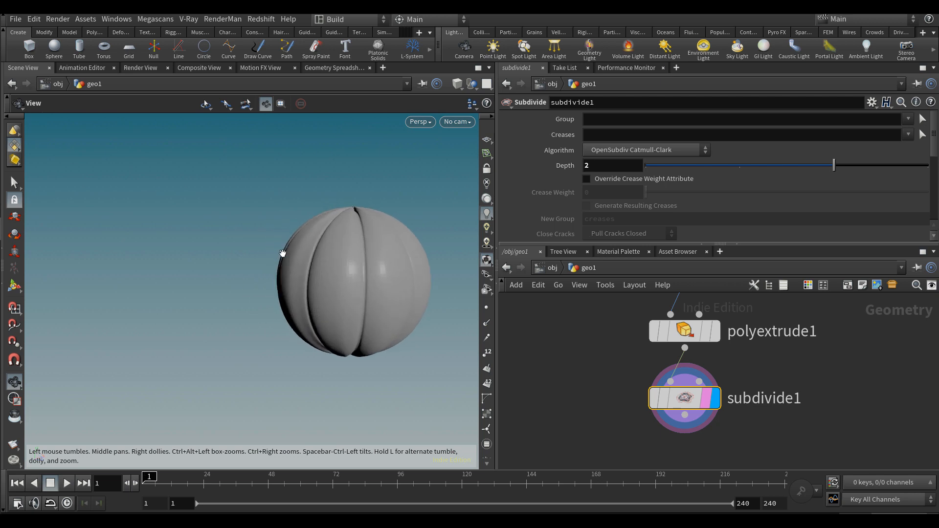
Compare the pumpkin with polyextrude1 bypassed and enabled, try distances -0.01 and -0.05, and set the distance to -0.03
{"action": "left_click", "coordinate": [656, 333]}
{"action": "left_click", "coordinate": [656, 333]}
{"action": "left_click_drag", "start_coordinate": [220, 292], "coordinate": [313, 293]}
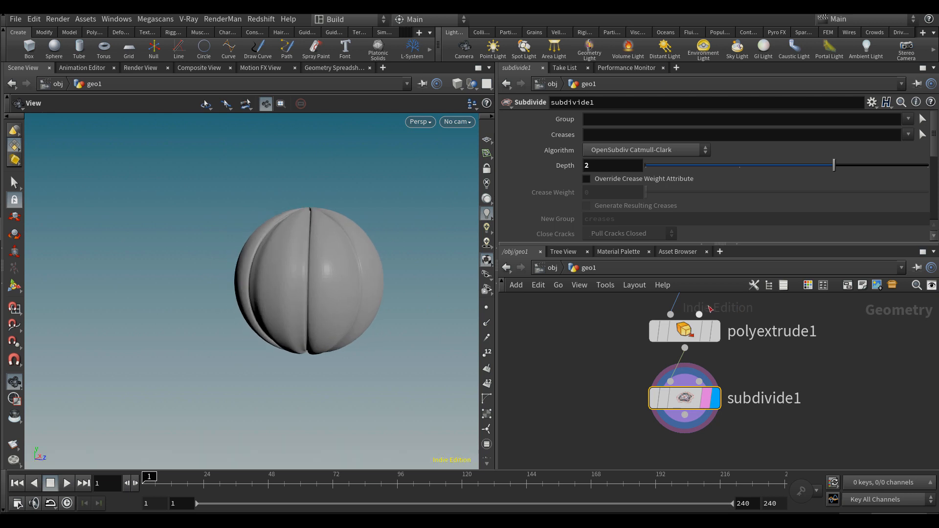
{"action": "left_click", "coordinate": [685, 331]}
{"action": "key", "text": "BackSpace"}
{"action": "type", "text": "1"}
{"action": "key", "text": "Return"}
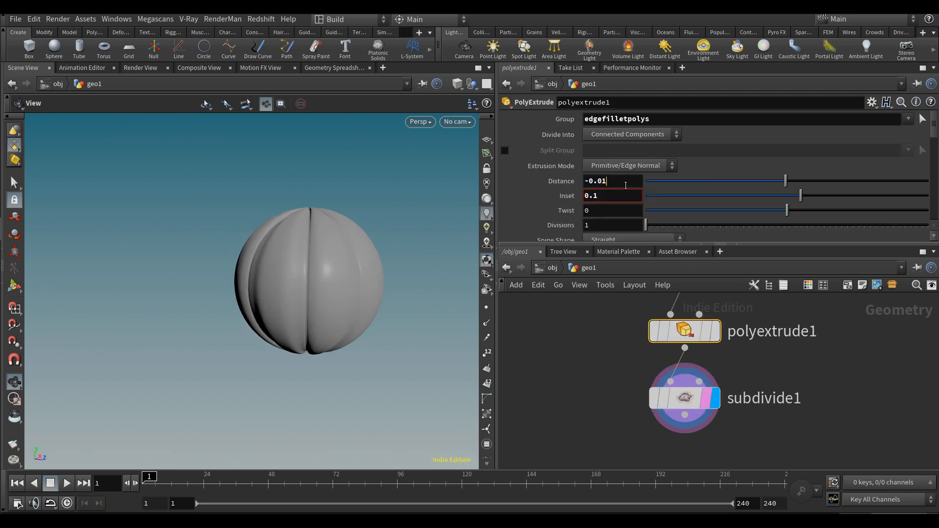
{"action": "key", "text": "BackSpace"}
{"action": "type", "text": "5"}
{"action": "key", "text": "Return"}
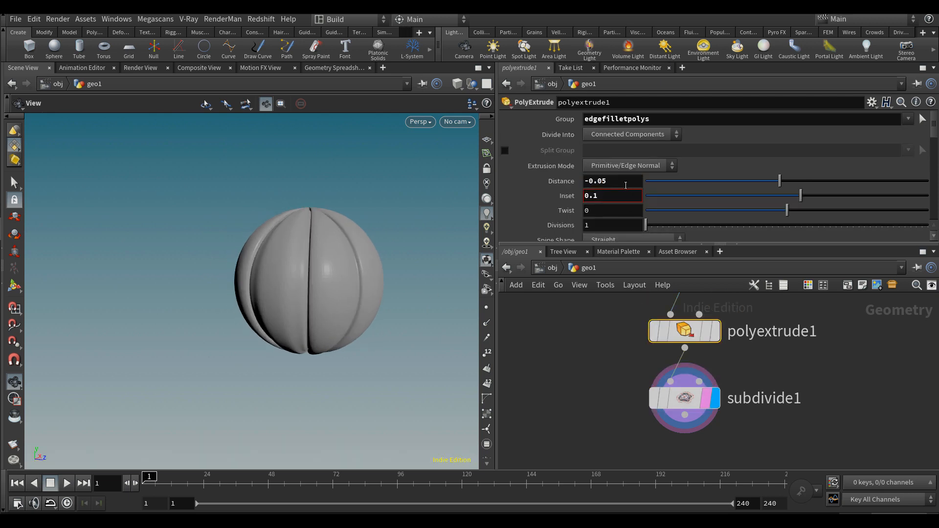
{"action": "key", "text": "Return"}
{"action": "mouse_move", "coordinate": [301, 273]}
{"action": "left_mouse_down"}
{"action": "mouse_move", "coordinate": [300, 307]}
{"action": "mouse_move", "coordinate": [299, 276]}
{"action": "left_mouse_up"}
{"action": "scroll", "coordinate": [430, 289], "scroll_direction": "up", "scroll_amount": 2}
Flatten the pumpkin by setting the vertical radius of the pumpkin_section circle to 0.9, undoing a trial change to the horizontal radius
{"action": "scroll", "coordinate": [616, 410], "scroll_direction": "down", "scroll_amount": 5}
{"action": "scroll", "coordinate": [618, 383], "scroll_direction": "down", "scroll_amount": 3}
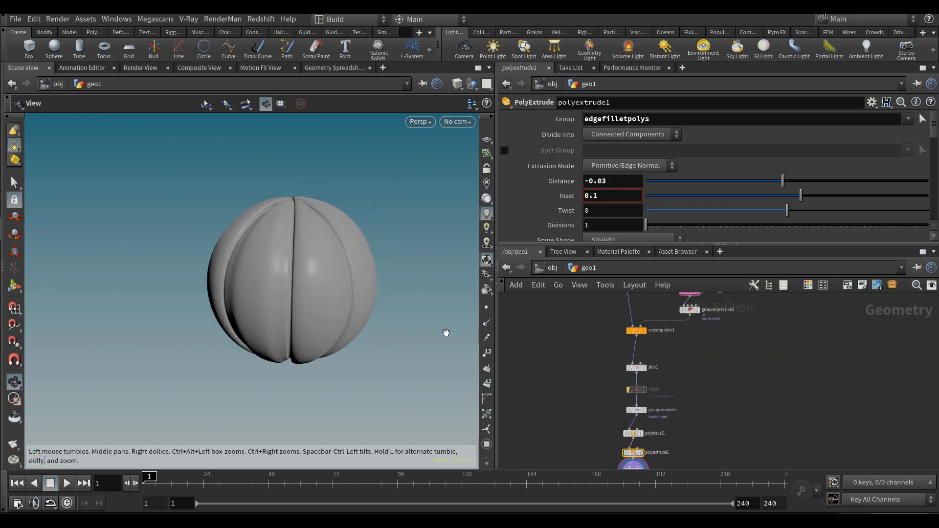
{"action": "middle_click_drag", "start_coordinate": [625, 321], "coordinate": [635, 439]}
{"action": "scroll", "coordinate": [629, 342], "scroll_direction": "up", "scroll_amount": 2}
{"action": "left_click_drag", "start_coordinate": [630, 344], "coordinate": [622, 364]}
{"action": "middle_click_drag", "start_coordinate": [714, 149], "coordinate": [691, 154]}
{"action": "key", "text": "ctrl+z"}
{"action": "middle_click_drag", "start_coordinate": [798, 153], "coordinate": [770, 155]}
{"action": "left_click_drag", "start_coordinate": [219, 320], "coordinate": [220, 297]}
{"action": "middle_click_drag", "start_coordinate": [771, 146], "coordinate": [795, 149]}
Display the pumpkin_section arc on its own and turn on point numbers in the viewport
{"action": "scroll", "coordinate": [617, 415], "scroll_direction": "up", "scroll_amount": 2}
{"action": "scroll", "coordinate": [622, 380], "scroll_direction": "up", "scroll_amount": 1}
{"action": "left_click", "coordinate": [637, 346]}
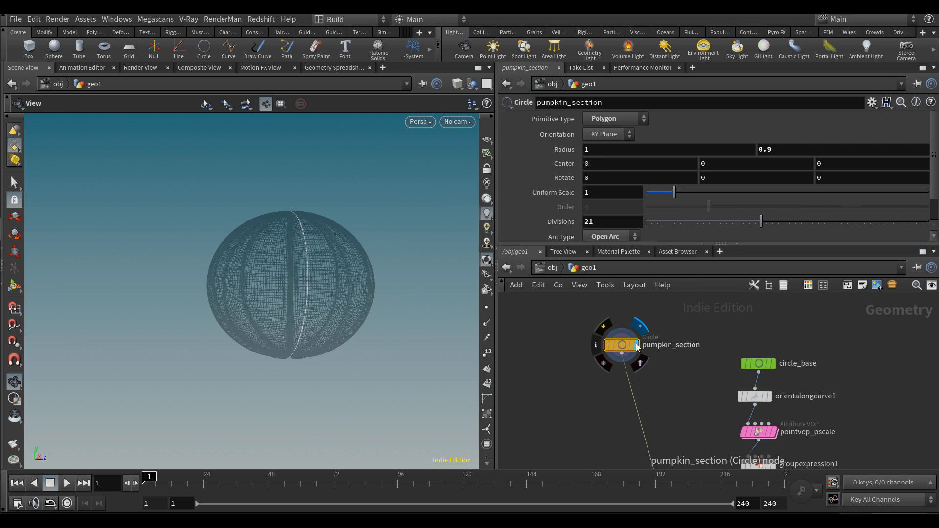
{"action": "left_click", "coordinate": [632, 346]}
{"action": "left_click_drag", "start_coordinate": [342, 299], "coordinate": [399, 319]}
{"action": "left_click", "coordinate": [488, 356]}
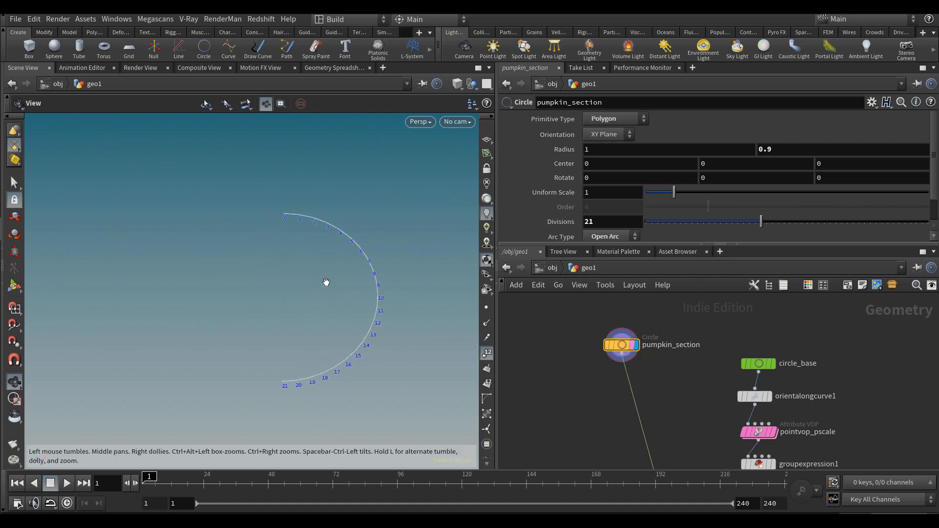
Insert a Group node after pumpkin_section and display its result
{"action": "key", "text": "Tab"}
{"action": "type", "text": "group"}
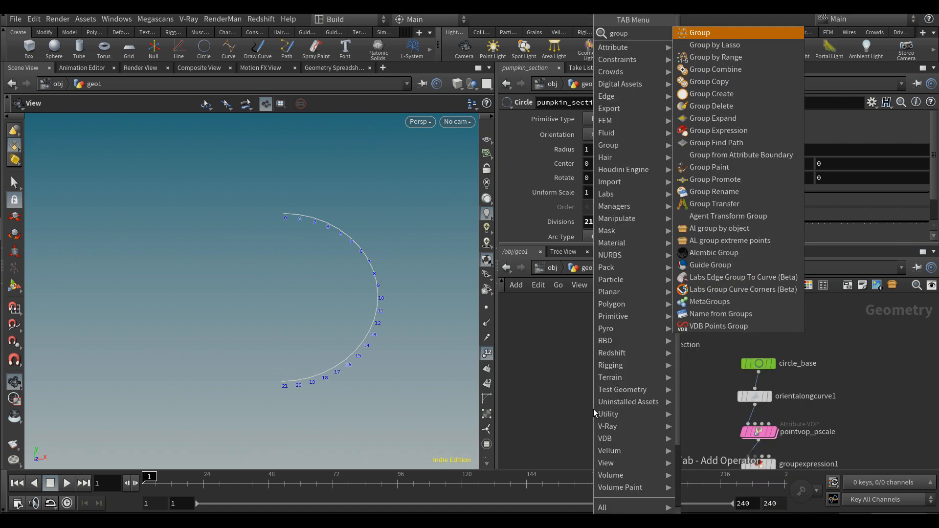
{"action": "key", "text": "Return"}
{"action": "left_click", "coordinate": [626, 381]}
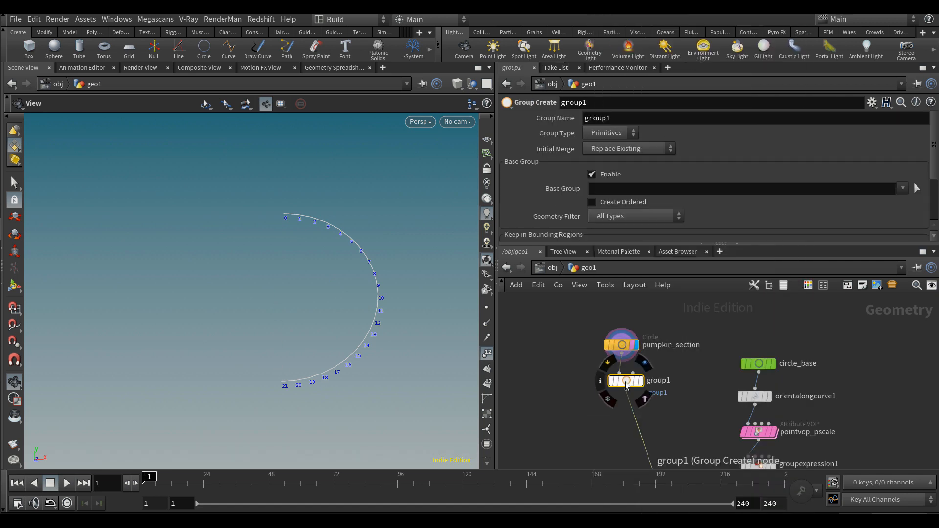
{"action": "scroll", "coordinate": [625, 382], "scroll_direction": "up", "scroll_amount": 3}
{"action": "left_click", "coordinate": [644, 390]}
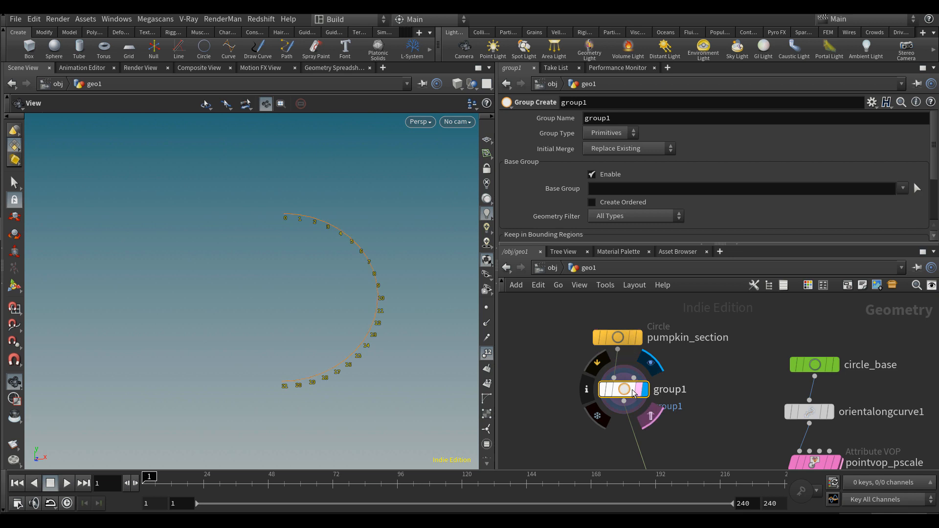
Configure group1 as a point group named base containing point 0
{"action": "double_click", "coordinate": [605, 114]}
{"action": "type", "text": "base"}
{"action": "key", "text": "Tab"}
{"action": "key", "text": "Return"}
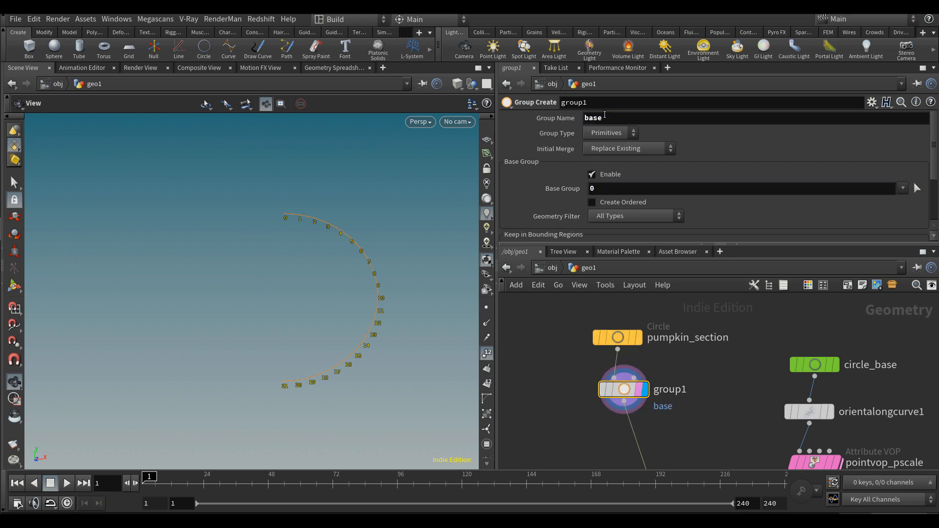
{"action": "left_click", "coordinate": [609, 133]}
{"action": "left_click", "coordinate": [609, 150]}
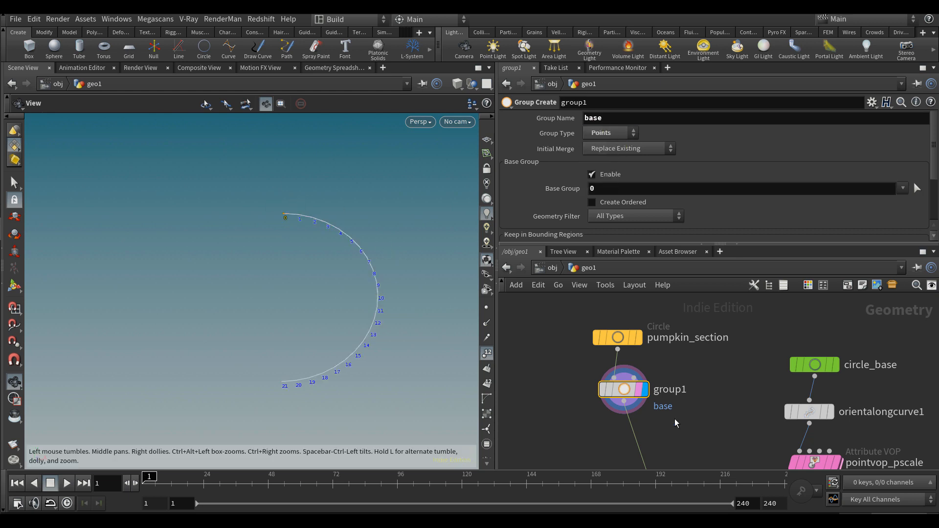
Insert a Group by Range node after group1, align it below, and display its result
{"action": "key", "text": "Tab"}
{"action": "type", "text": "groupbyra"}
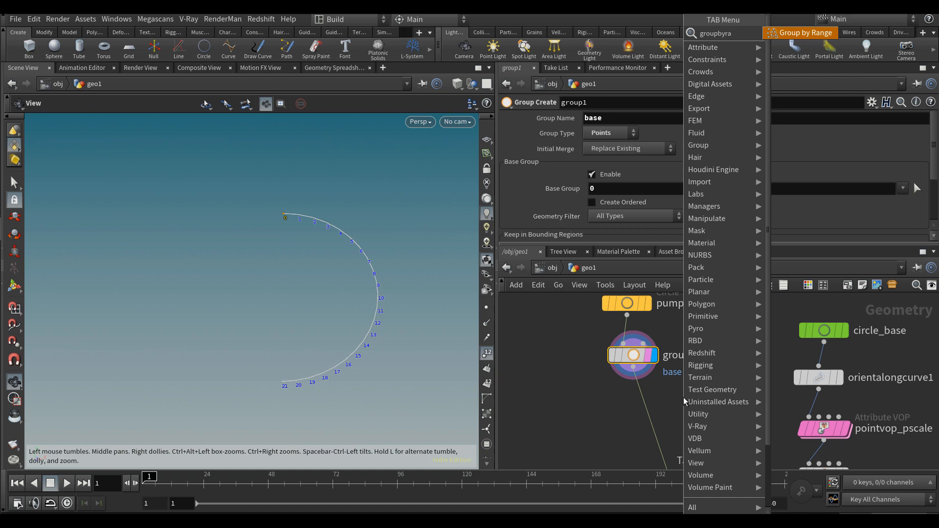
{"action": "key", "text": "Return"}
{"action": "left_click", "coordinate": [642, 401]}
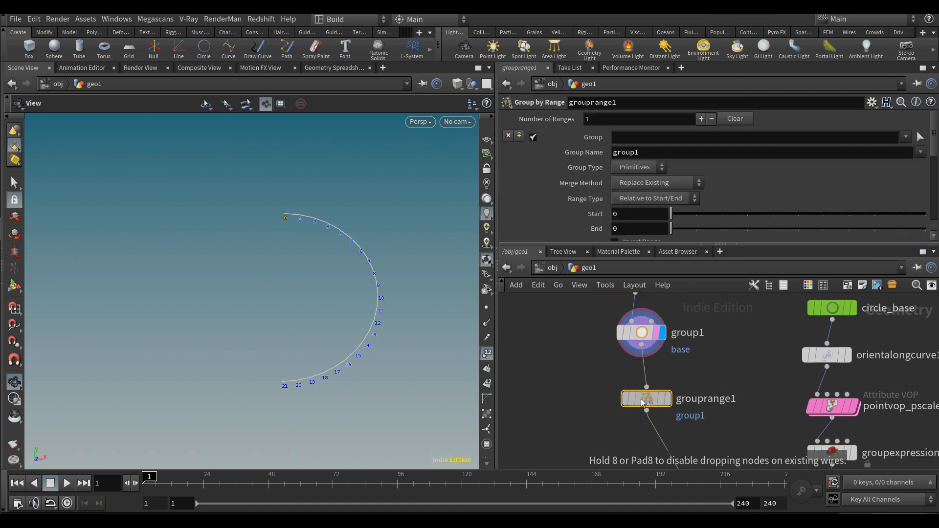
{"action": "left_click_drag", "start_coordinate": [641, 400], "coordinate": [637, 400]}
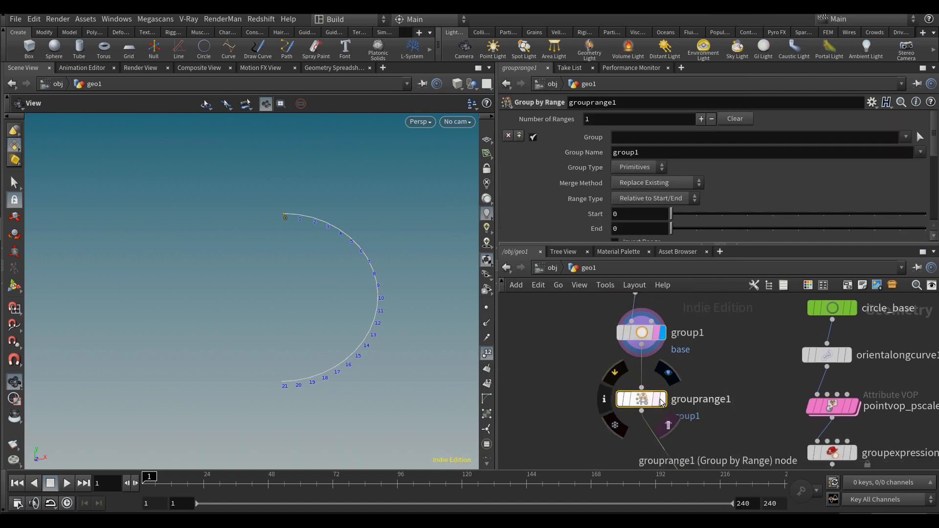
{"action": "left_click", "coordinate": [662, 399]}
Set grouprange1 to create a point group named end
{"action": "left_click", "coordinate": [640, 166]}
{"action": "left_click", "coordinate": [649, 181]}
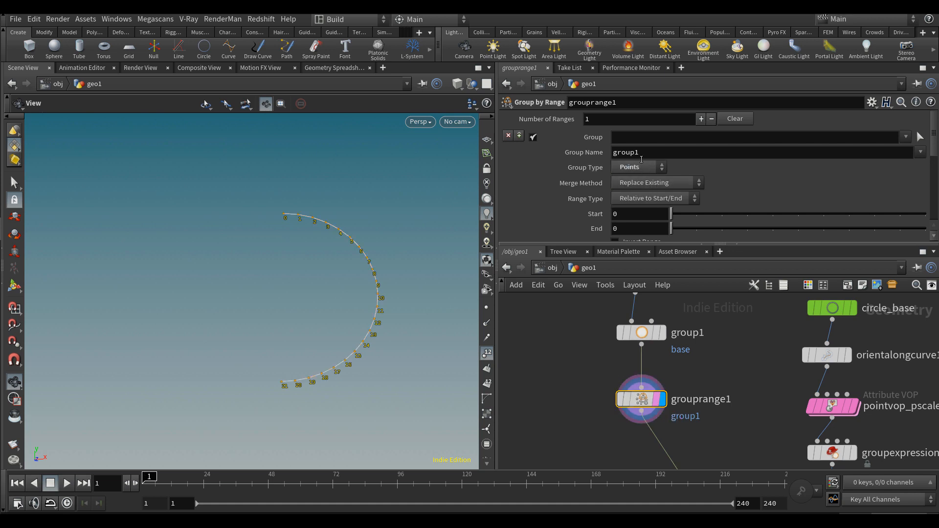
{"action": "double_click", "coordinate": [641, 159]}
{"action": "type", "text": "end"}
{"action": "key", "text": "Return"}
Limit the end group to the section curve's last point with start 0, end 1 and an inverted range
{"action": "left_click", "coordinate": [622, 222]}
{"action": "type", "text": "1"}
{"action": "key", "text": "Return"}
{"action": "left_click_drag", "start_coordinate": [698, 236], "coordinate": [720, 232]}
{"action": "left_click_drag", "start_coordinate": [812, 233], "coordinate": [671, 229]}
{"action": "scroll", "coordinate": [905, 180], "scroll_direction": "down", "scroll_amount": 3}
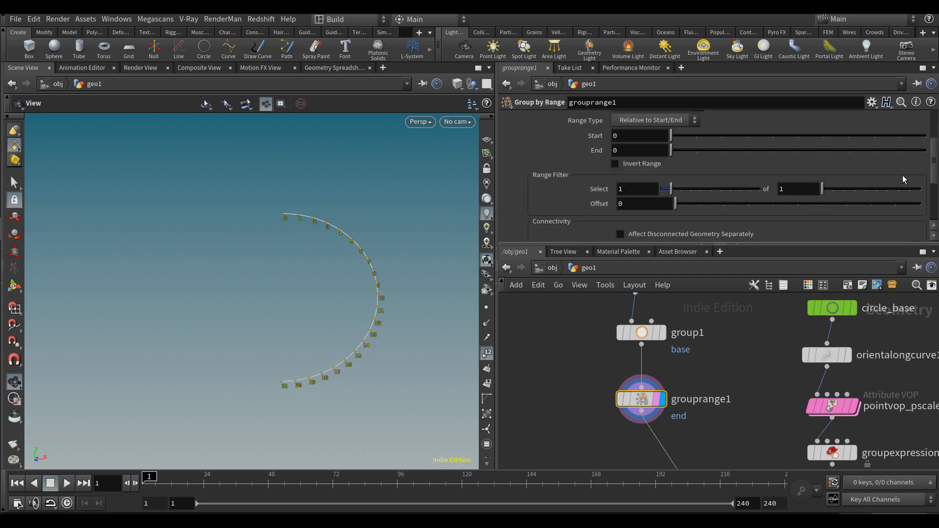
{"action": "left_click_drag", "start_coordinate": [822, 189], "coordinate": [785, 193]}
{"action": "left_click", "coordinate": [638, 167]}
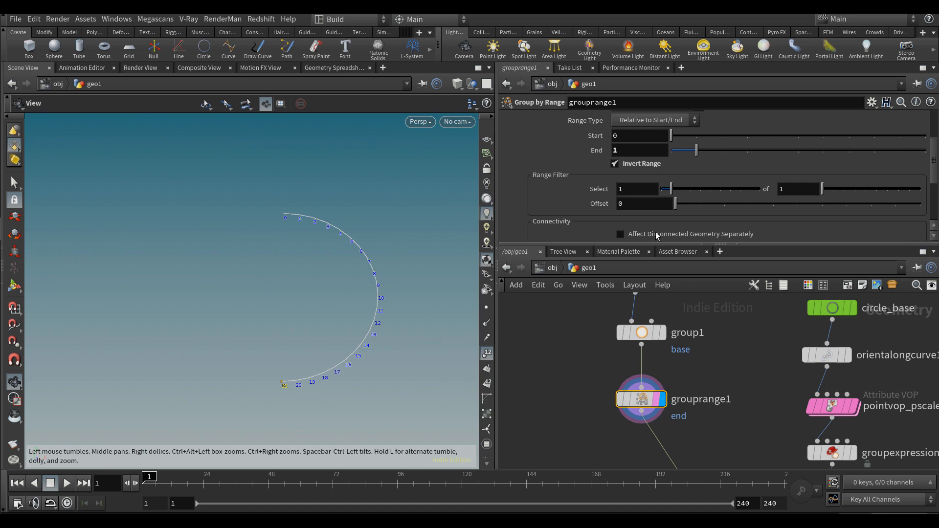
Insert a Soft Transform node between grouprange1 and copytopoints1
{"action": "scroll", "coordinate": [695, 397], "scroll_direction": "down", "scroll_amount": 3}
{"action": "key", "text": "Tab"}
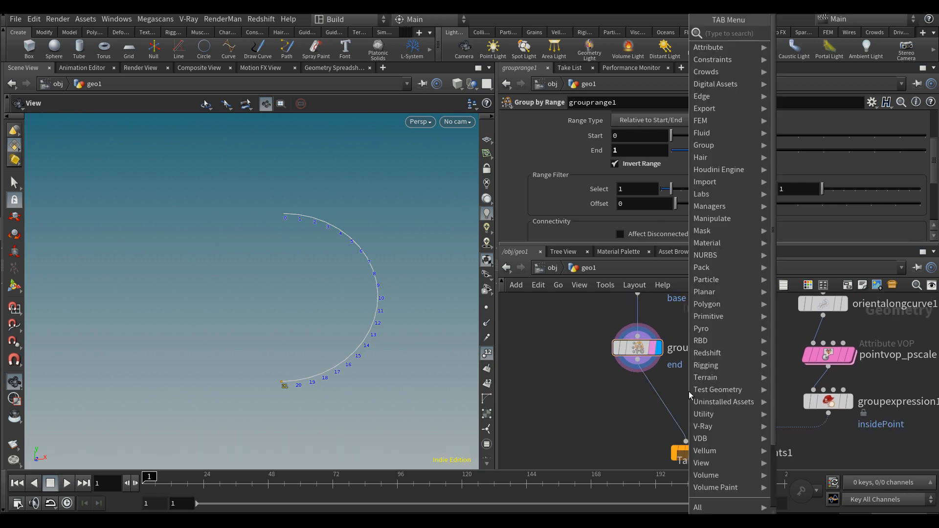
{"action": "type", "text": "softr"}
{"action": "key", "text": "Return"}
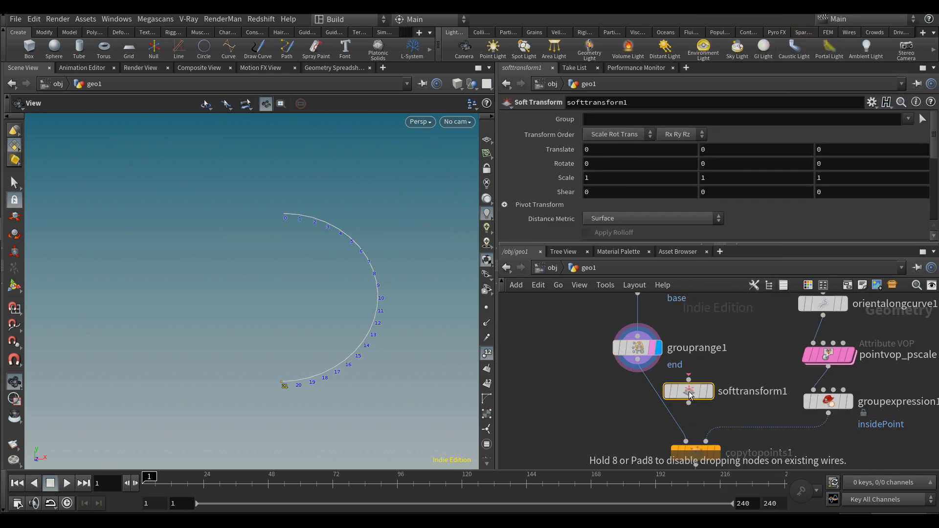
{"action": "left_click", "coordinate": [655, 399]}
{"action": "middle_click_drag", "start_coordinate": [695, 403], "coordinate": [687, 379]}
Enclose circle_base, orientalongcurve1, pointvop_pscale and groupexpression1 in a network box
{"action": "scroll", "coordinate": [664, 361], "scroll_direction": "down", "scroll_amount": 8}
{"action": "left_click_drag", "start_coordinate": [639, 448], "coordinate": [672, 405]}
{"action": "left_click_drag", "start_coordinate": [721, 376], "coordinate": [686, 327]}
{"action": "left_click_drag", "start_coordinate": [698, 365], "coordinate": [718, 387]}
{"action": "left_click", "coordinate": [847, 285]}
{"action": "scroll", "coordinate": [739, 354], "scroll_direction": "up", "scroll_amount": 6}
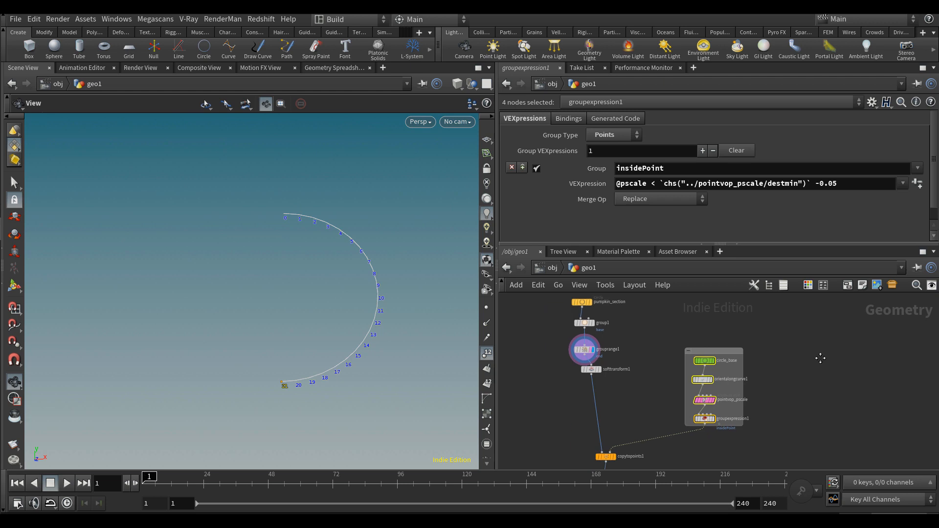
{"action": "left_click", "coordinate": [862, 369]}
{"action": "scroll", "coordinate": [715, 371], "scroll_direction": "up", "scroll_amount": 4}
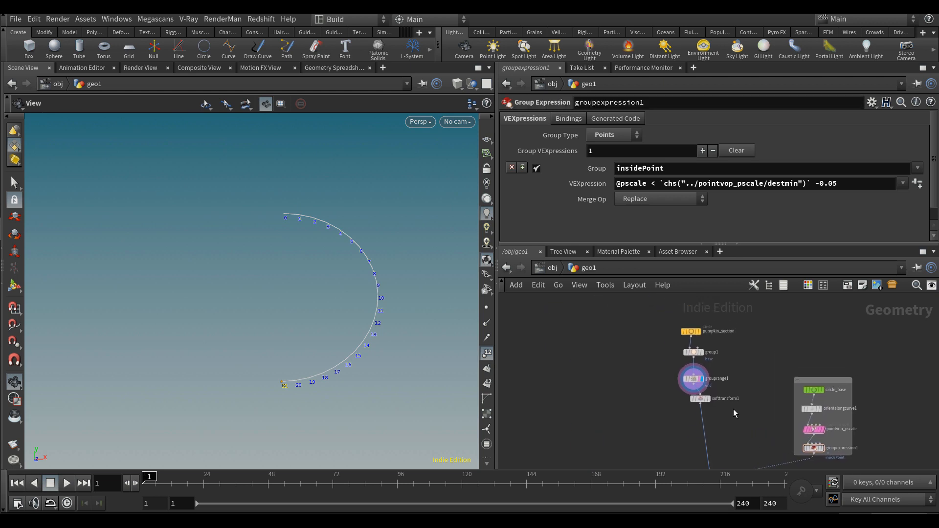
Display softtransform1, restrict it to the base group, and set its Y translation to -0.3
{"action": "scroll", "coordinate": [702, 409], "scroll_direction": "up", "scroll_amount": 2}
{"action": "left_click", "coordinate": [697, 405]}
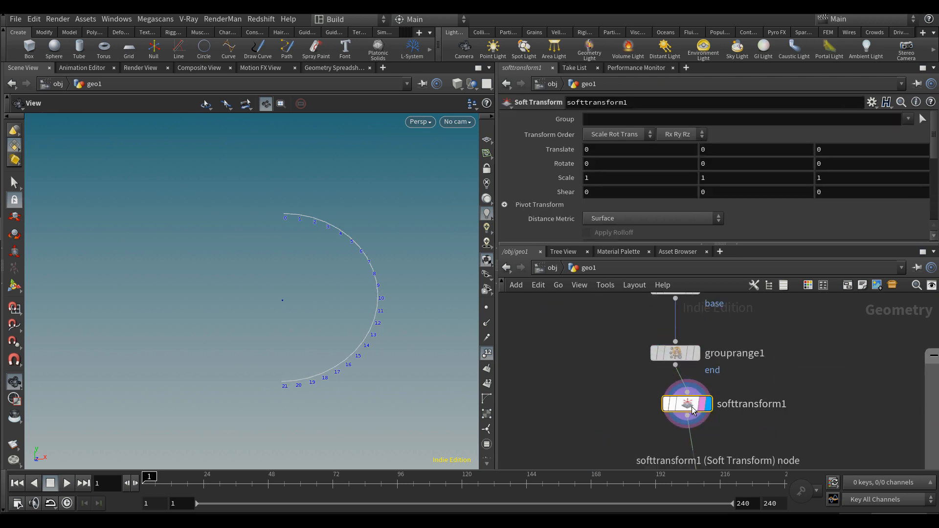
{"action": "left_click", "coordinate": [907, 118]}
{"action": "left_click", "coordinate": [868, 146]}
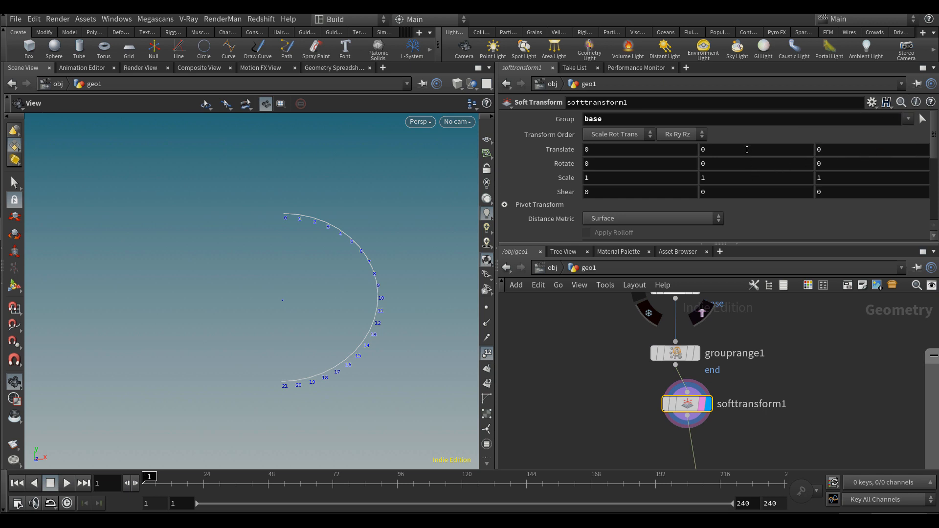
{"action": "middle_click_drag", "start_coordinate": [747, 150], "coordinate": [762, 149]}
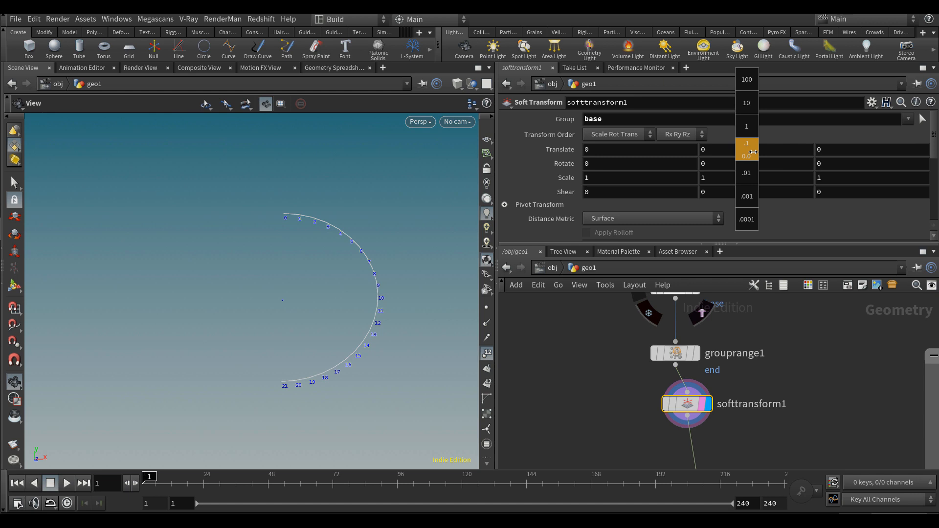
{"action": "middle_click_drag", "start_coordinate": [720, 151], "coordinate": [720, 150]}
Try different soft radius values on softtransform1 and set the radius to 0.459
{"action": "scroll", "coordinate": [726, 194], "scroll_direction": "down", "scroll_amount": 3}
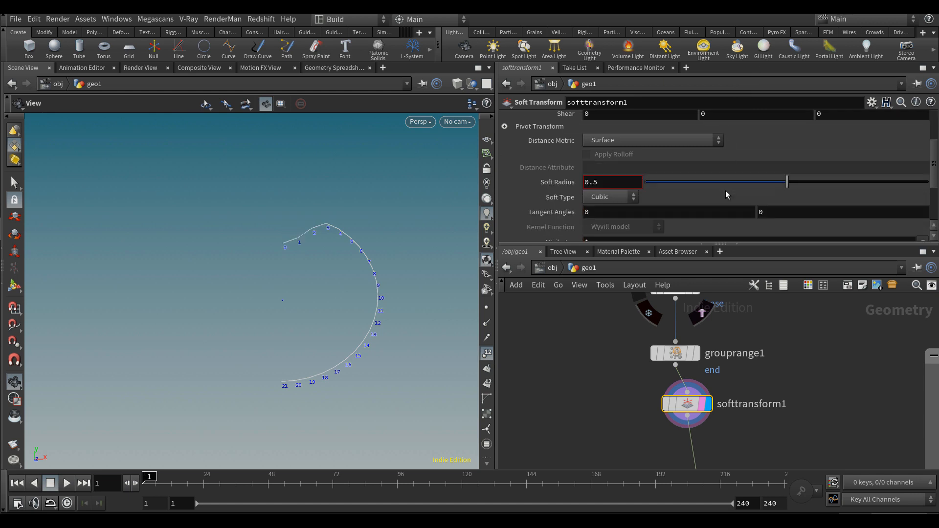
{"action": "left_click_drag", "start_coordinate": [778, 182], "coordinate": [646, 181]}
{"action": "left_click_drag", "start_coordinate": [855, 195], "coordinate": [729, 200]}
{"action": "mouse_move", "coordinate": [362, 237]}
{"action": "left_mouse_down"}
{"action": "mouse_move", "coordinate": [370, 239]}
{"action": "mouse_move", "coordinate": [361, 236]}
{"action": "left_mouse_up"}
{"action": "left_click_drag", "start_coordinate": [759, 183], "coordinate": [783, 183]}
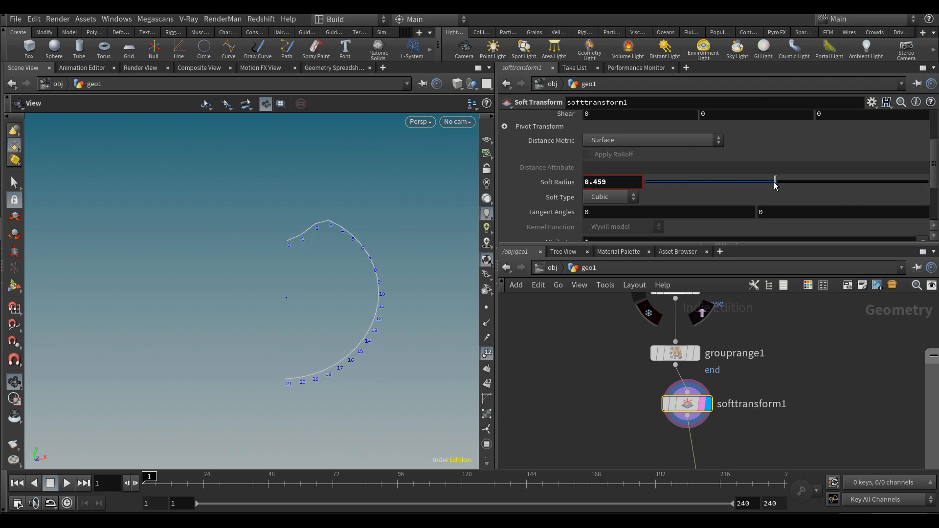
Raise the divisions of the pumpkin_section circle to 24
{"action": "middle_click_drag", "start_coordinate": [748, 324], "coordinate": [741, 397]}
{"action": "left_click", "coordinate": [676, 323]}
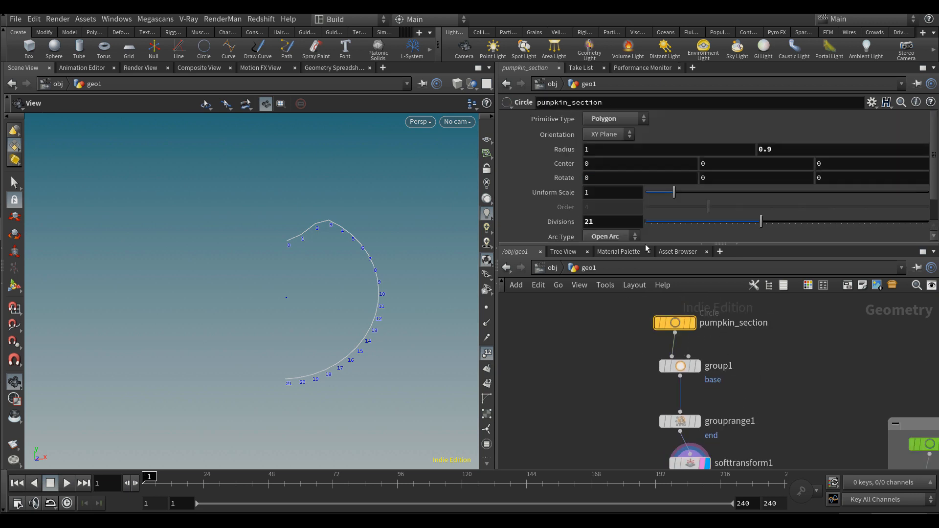
{"action": "mouse_move", "coordinate": [764, 222]}
{"action": "left_mouse_down"}
{"action": "mouse_move", "coordinate": [835, 221]}
{"action": "mouse_move", "coordinate": [779, 224]}
{"action": "left_mouse_up"}
{"action": "middle_click_drag", "start_coordinate": [734, 443], "coordinate": [717, 348]}
Colour the softtransform1 node yellow-orange and rename it softtransform_top
{"action": "left_click", "coordinate": [680, 352]}
{"action": "scroll", "coordinate": [680, 355], "scroll_direction": "up", "scroll_amount": 2}
{"action": "key", "text": "c"}
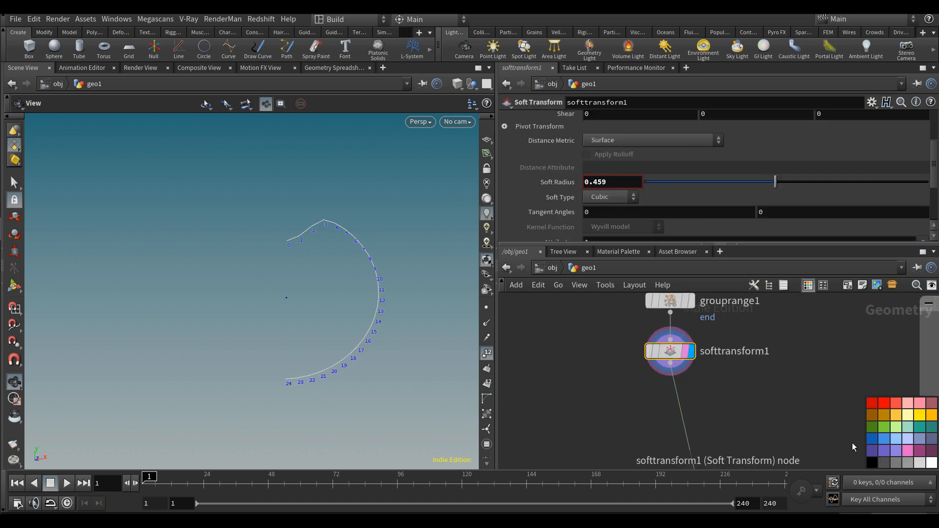
{"action": "left_click", "coordinate": [896, 413]}
{"action": "scroll", "coordinate": [731, 352], "scroll_direction": "up", "scroll_amount": 1}
{"action": "double_click", "coordinate": [774, 351]}
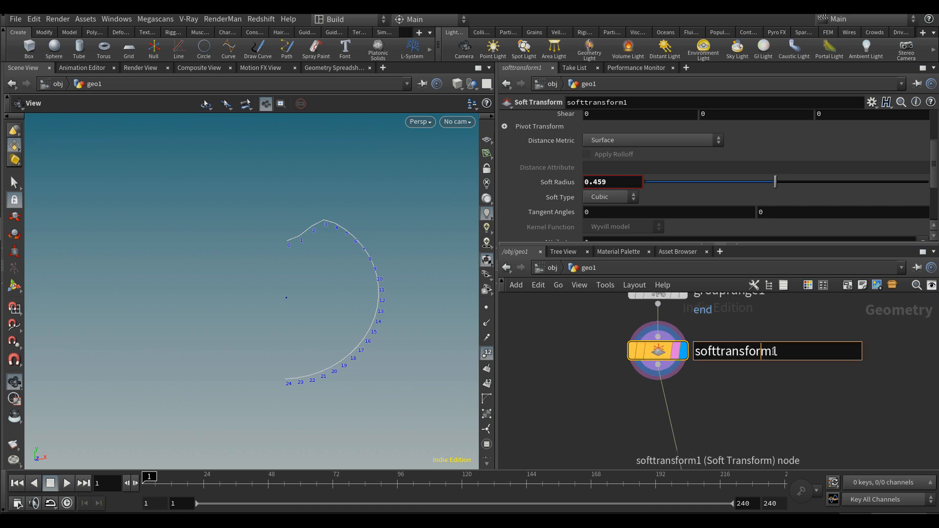
{"action": "type", "text": "_top"}
{"action": "key", "text": "Return"}
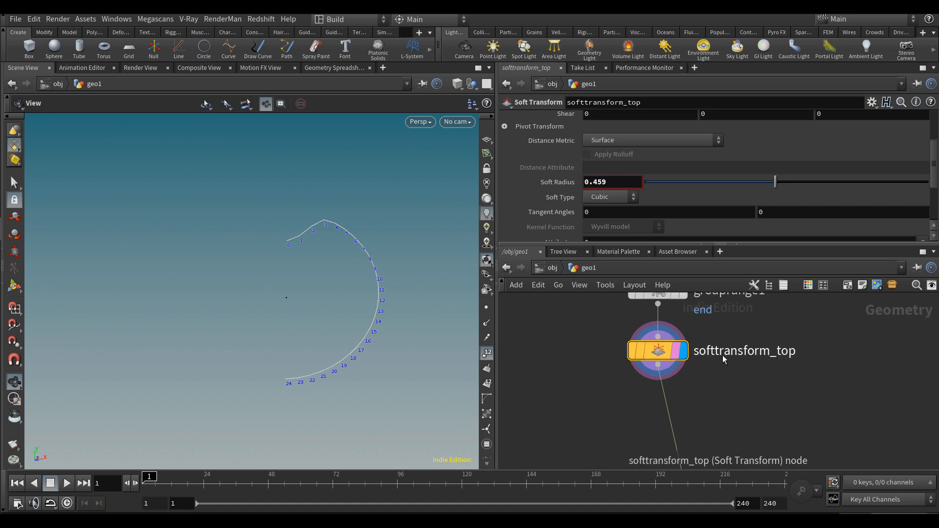
Duplicate softtransform_top, insert the copy directly after it in the chain, and rename it softtransform_bottom
{"action": "middle_click_drag", "start_coordinate": [718, 406], "coordinate": [715, 379]}
{"action": "key", "text": "ctrl+c"}
{"action": "key", "text": "ctrl+v"}
{"action": "left_click_drag", "start_coordinate": [704, 382], "coordinate": [665, 394]}
{"action": "double_click", "coordinate": [824, 392]}
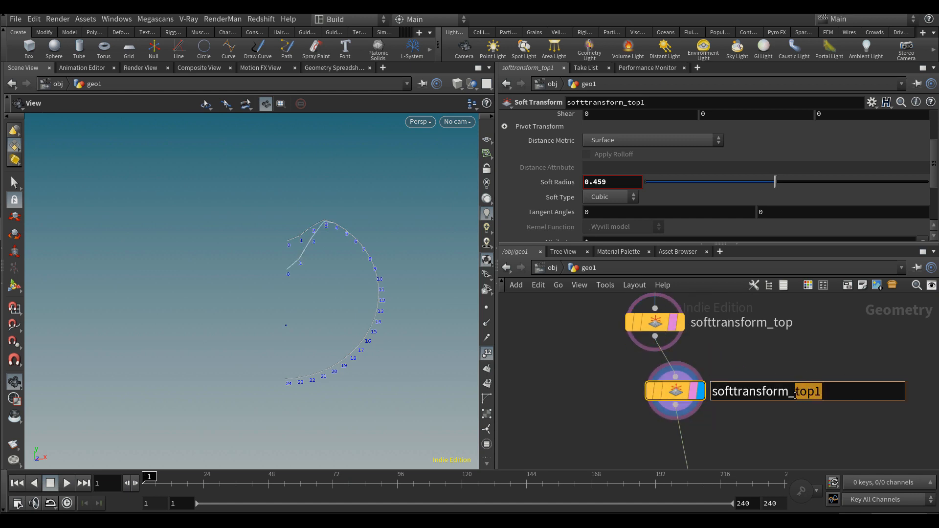
{"action": "type", "text": "bottom"}
{"action": "key", "text": "Return"}
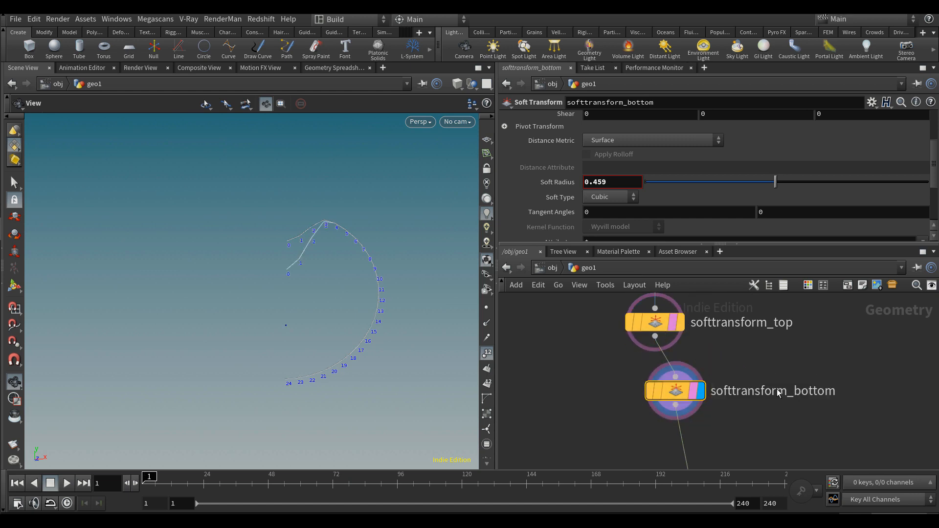
{"action": "left_click_drag", "start_coordinate": [672, 396], "coordinate": [668, 397]}
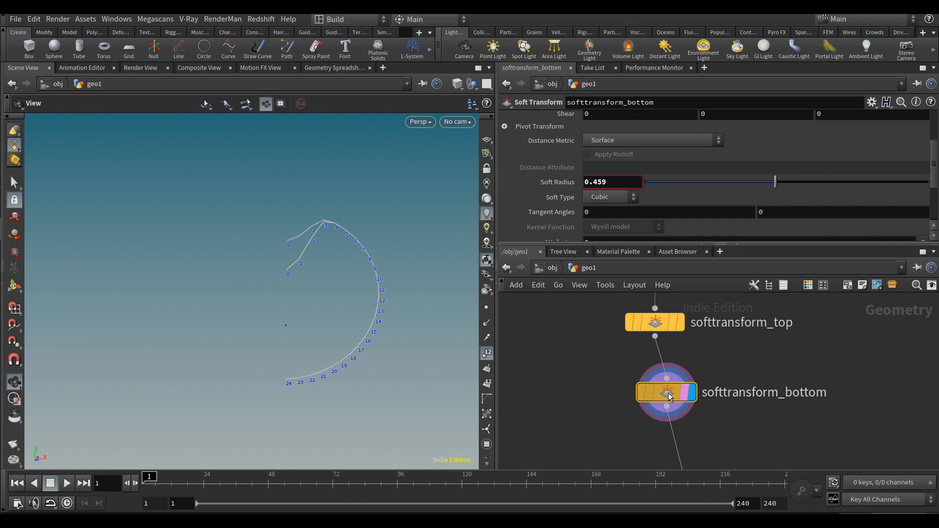
Change the group affected by softtransform_bottom to end
{"action": "scroll", "coordinate": [758, 236], "scroll_direction": "up", "scroll_amount": 3}
{"action": "double_click", "coordinate": [884, 118]}
{"action": "key", "text": "BackSpace"}
{"action": "key", "text": "Return"}
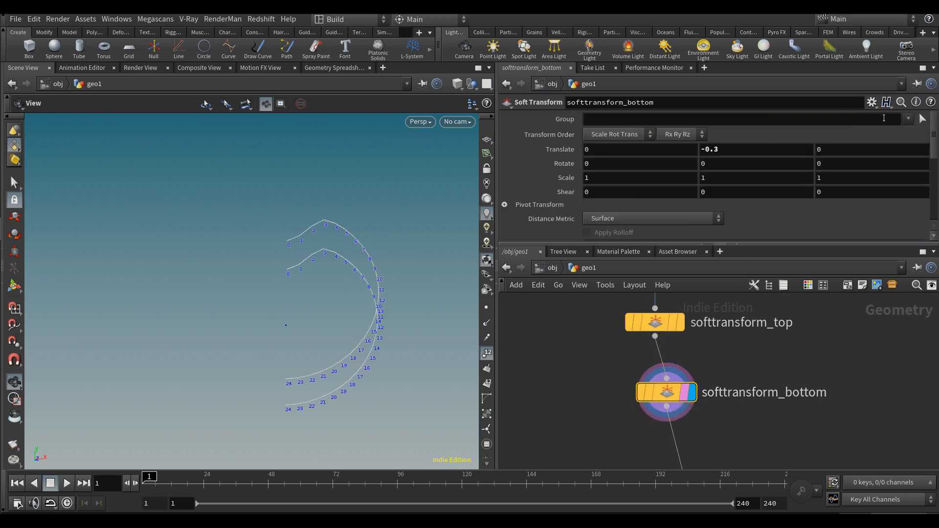
{"action": "left_click", "coordinate": [909, 119]}
{"action": "left_click", "coordinate": [913, 145]}
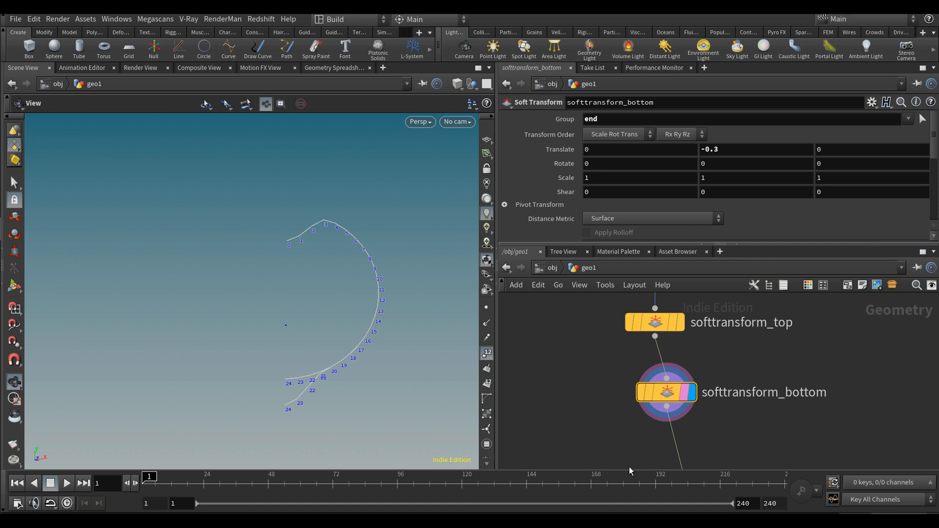
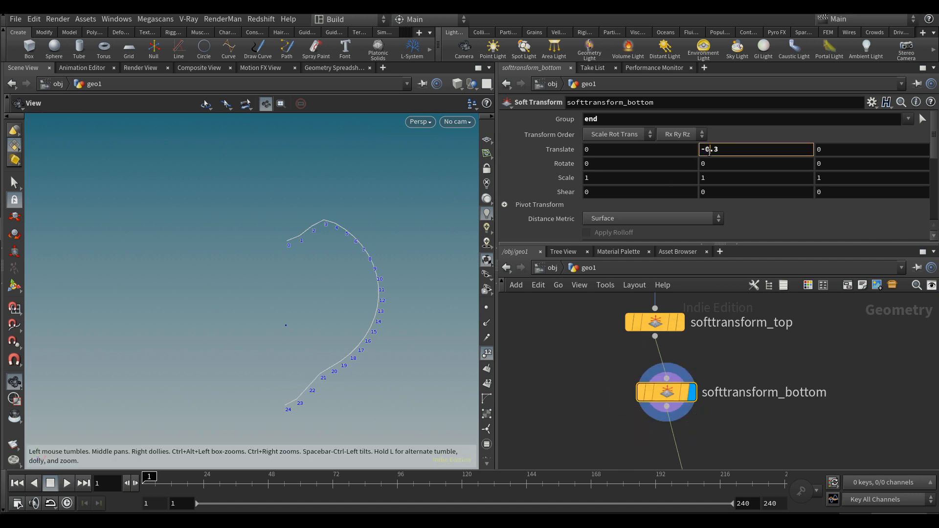
Try Y translations of 0.3 and 0.5 on softtransform_bottom and set the value to 0.2
{"action": "key", "text": "BackSpace"}
{"action": "key", "text": "Return"}
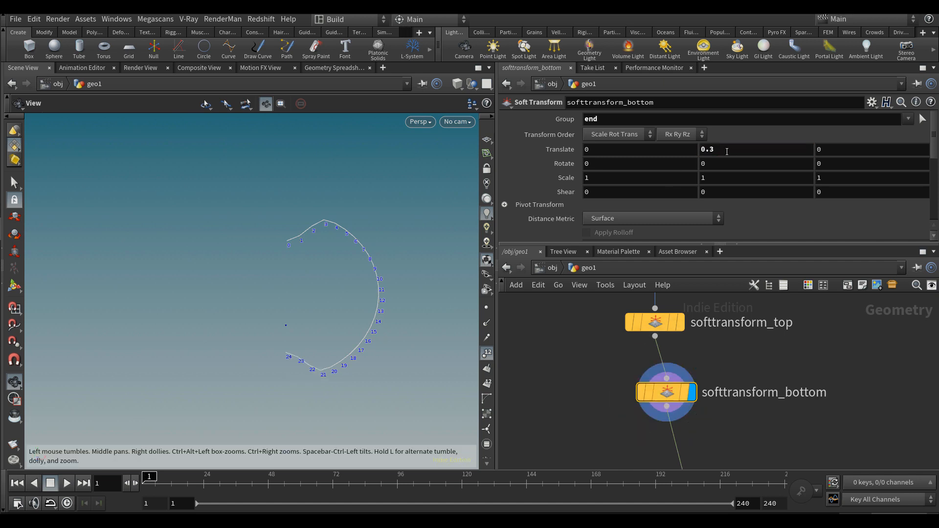
{"action": "key", "text": "BackSpace"}
{"action": "type", "text": "5"}
{"action": "key", "text": "Return"}
{"action": "key", "text": "BackSpace"}
{"action": "type", "text": "2"}
{"action": "key", "text": "Return"}
Try radius values and the Quadratic type on softtransform_bottom, then set its soft type to Meta-ball and soft radius to 0.428
{"action": "scroll", "coordinate": [713, 171], "scroll_direction": "down", "scroll_amount": 2}
{"action": "left_click_drag", "start_coordinate": [714, 198], "coordinate": [658, 205]}
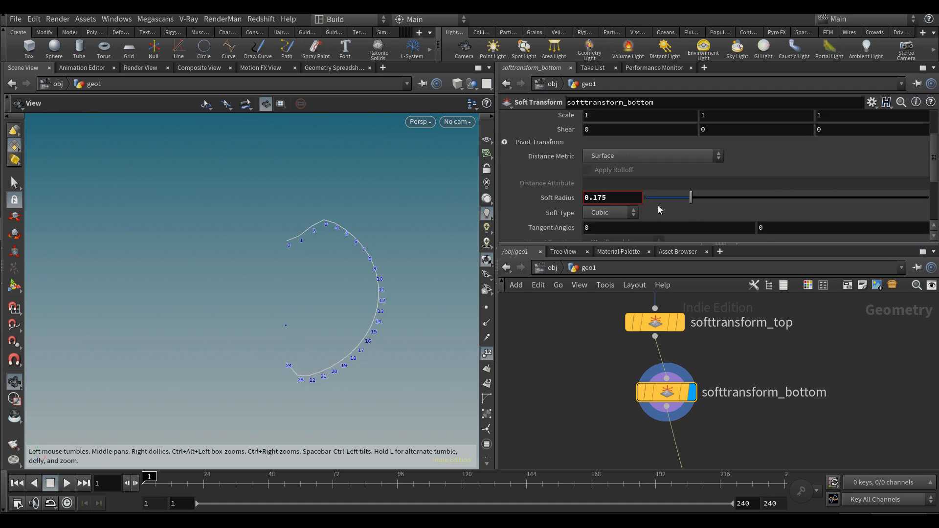
{"action": "scroll", "coordinate": [685, 201], "scroll_direction": "down", "scroll_amount": 2}
{"action": "left_click", "coordinate": [615, 185]}
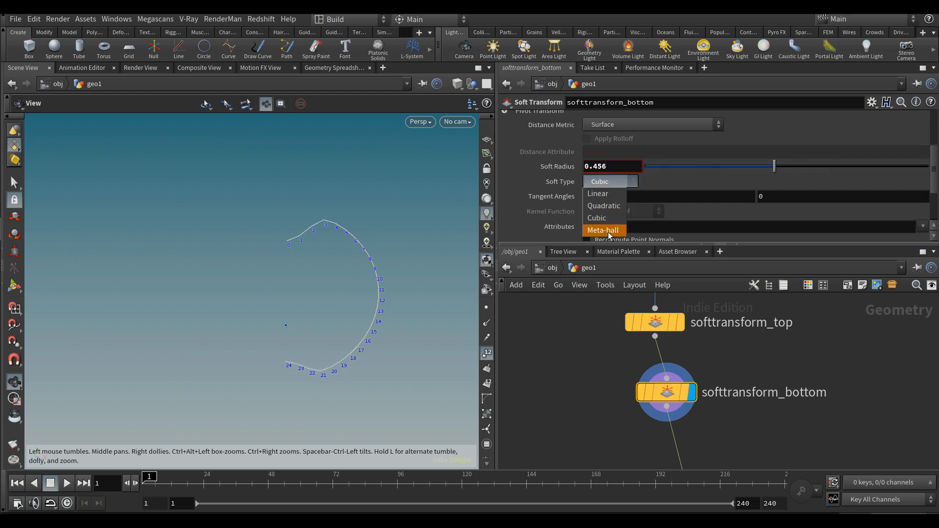
{"action": "left_click", "coordinate": [605, 205]}
{"action": "left_click", "coordinate": [610, 187]}
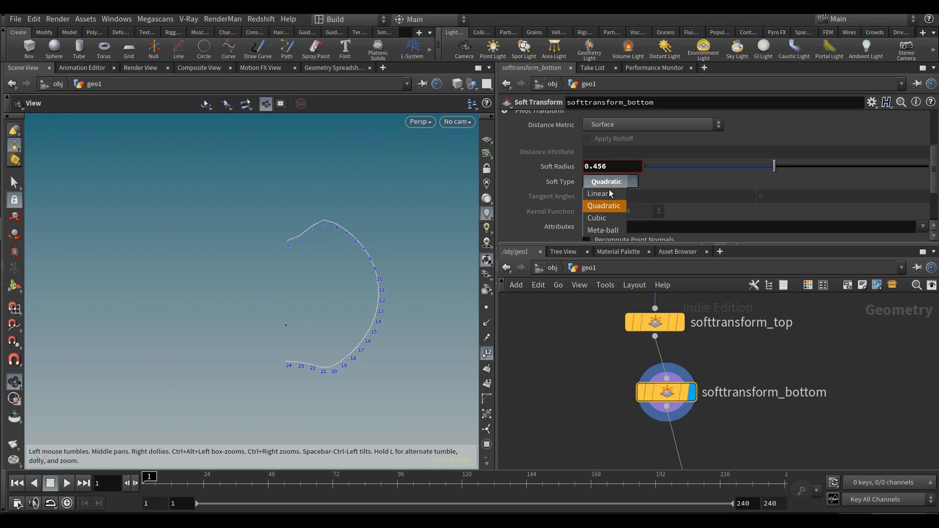
{"action": "left_click", "coordinate": [603, 229]}
{"action": "left_click_drag", "start_coordinate": [746, 168], "coordinate": [766, 173]}
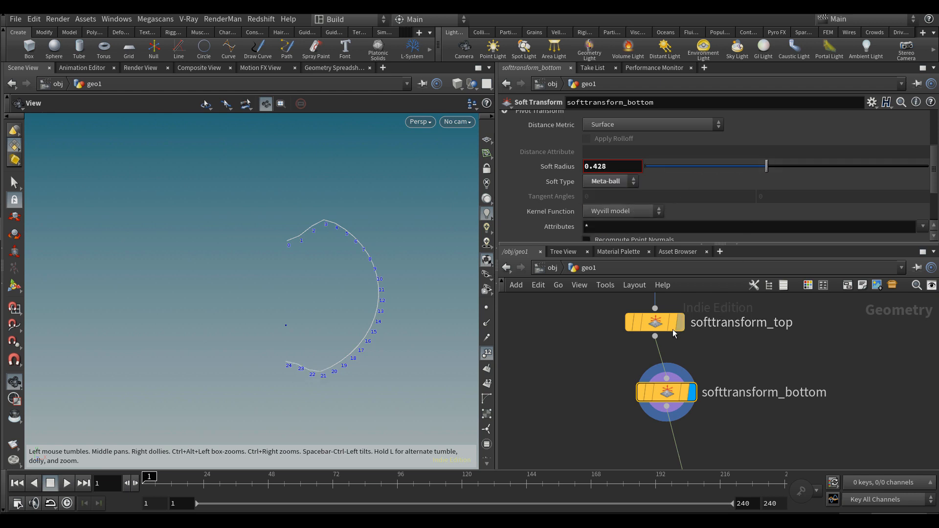
Set the soft type of softtransform_top to Meta-ball and its soft radius to 0.6
{"action": "left_click", "coordinate": [656, 322]}
{"action": "left_click", "coordinate": [624, 182]}
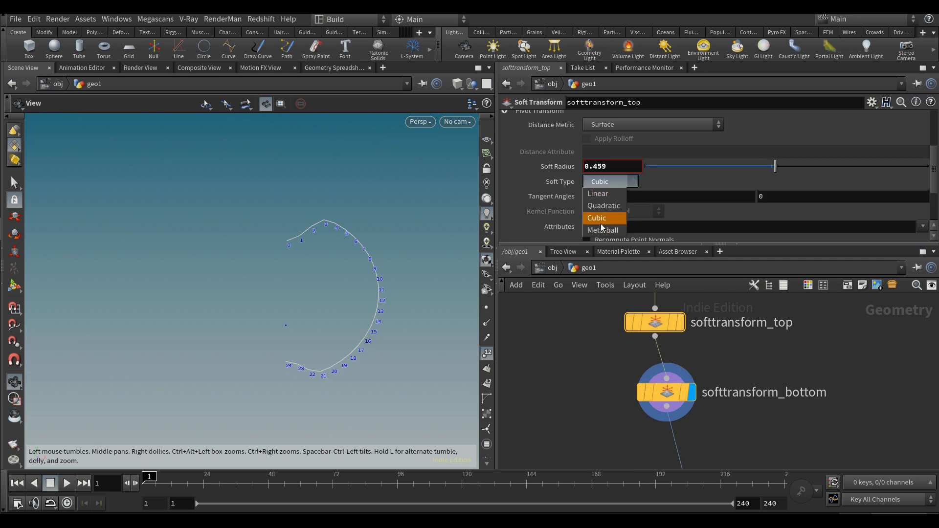
{"action": "left_click", "coordinate": [603, 230]}
{"action": "left_click_drag", "start_coordinate": [758, 160], "coordinate": [733, 170]}
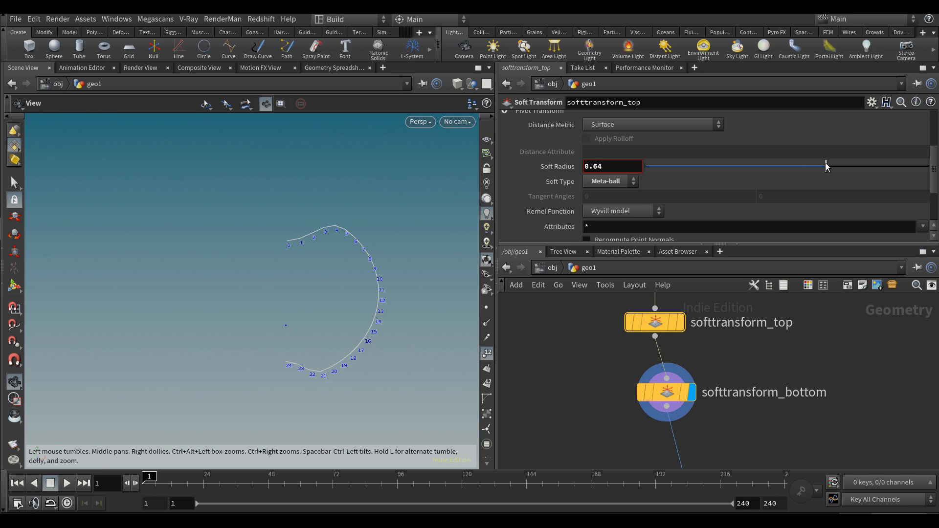
{"action": "key", "text": "h"}
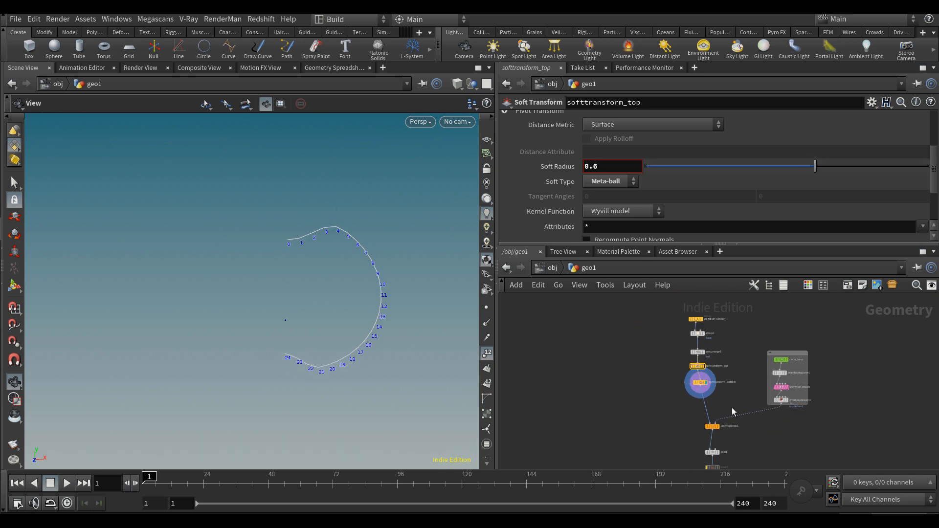
Display the subdivide1 result without point numbers and examine the grooved pumpkin from above
{"action": "scroll", "coordinate": [722, 432], "scroll_direction": "up", "scroll_amount": 3}
{"action": "left_click", "coordinate": [715, 401]}
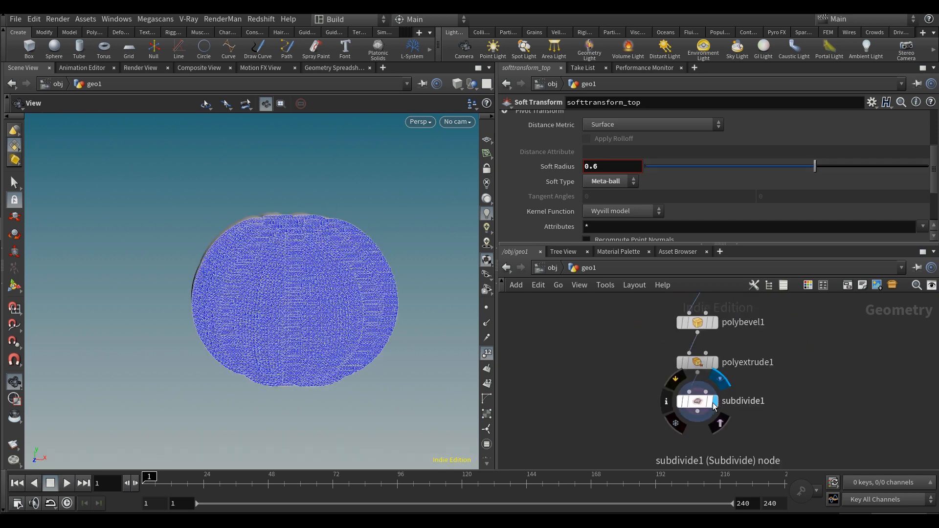
{"action": "left_click", "coordinate": [487, 353]}
{"action": "scroll", "coordinate": [685, 406], "scroll_direction": "down", "scroll_amount": 2}
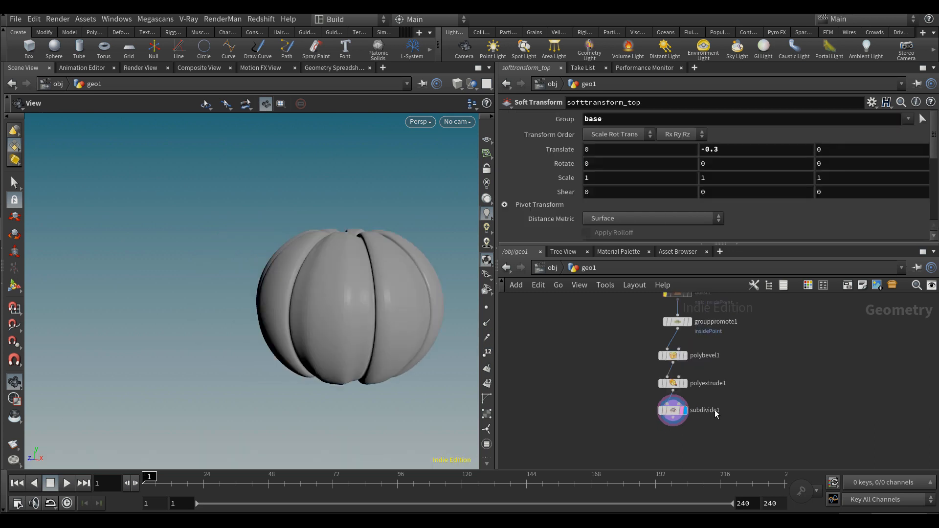
{"action": "left_click", "coordinate": [667, 408]}
{"action": "left_click_drag", "start_coordinate": [378, 270], "coordinate": [398, 310]}
{"action": "scroll", "coordinate": [808, 412], "scroll_direction": "down", "scroll_amount": 5}
{"action": "scroll", "coordinate": [811, 343], "scroll_direction": "up", "scroll_amount": 6}
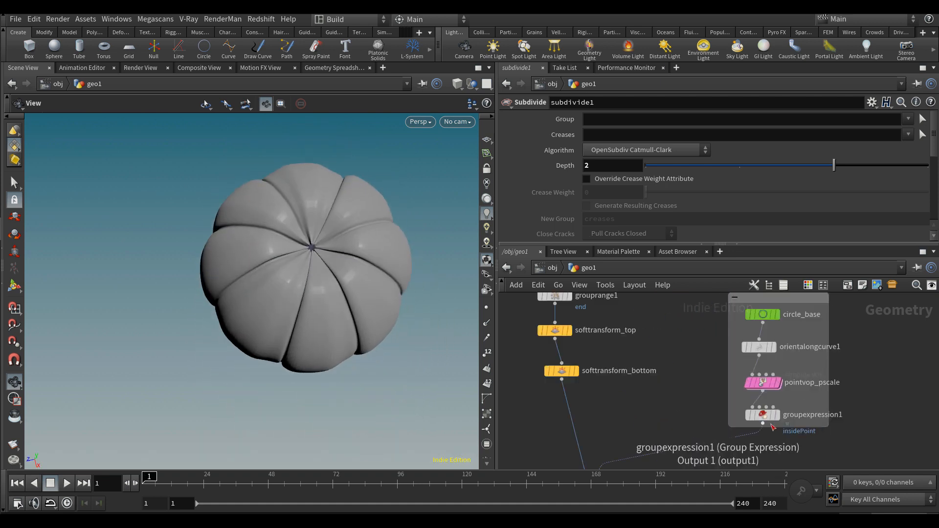
Try different frequency values on pointvop_pscale, including 2.433 and 2, and set the frequency to 1.5
{"action": "left_click", "coordinate": [766, 384]}
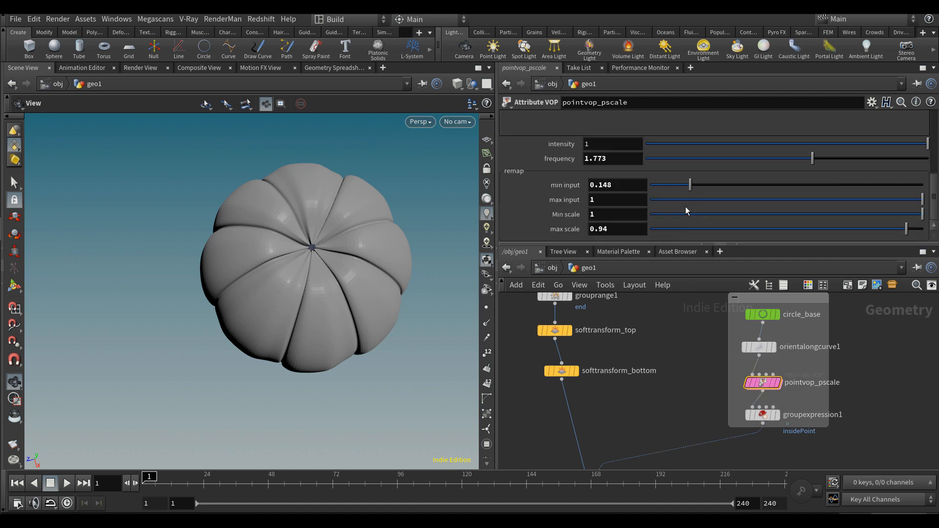
{"action": "left_click_drag", "start_coordinate": [781, 171], "coordinate": [883, 172]}
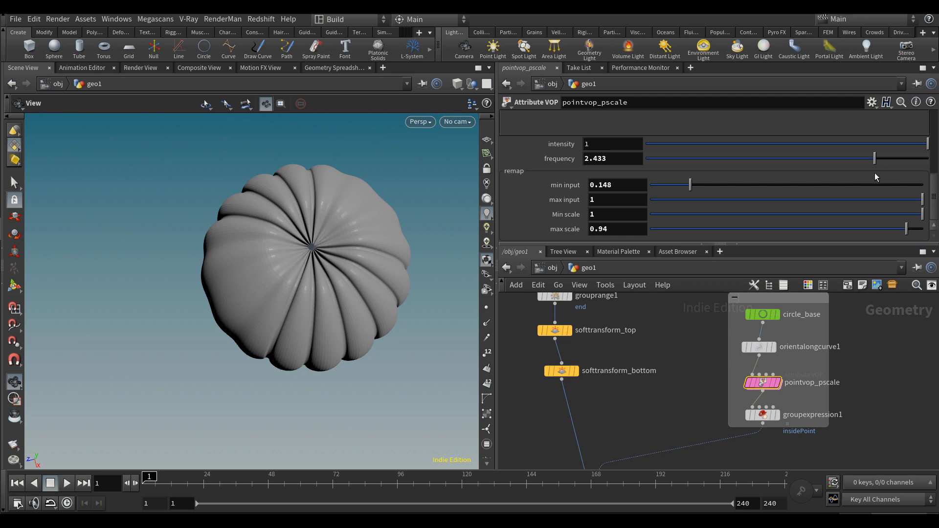
{"action": "double_click", "coordinate": [622, 156]}
{"action": "type", "text": "1."}
{"action": "key", "text": "Return"}
{"action": "key", "text": "BackSpace"}
{"action": "type", "text": "2"}
{"action": "key", "text": "Return"}
{"action": "type", "text": "1.5"}
{"action": "key", "text": "Return"}
{"action": "left_click_drag", "start_coordinate": [371, 273], "coordinate": [350, 216]}
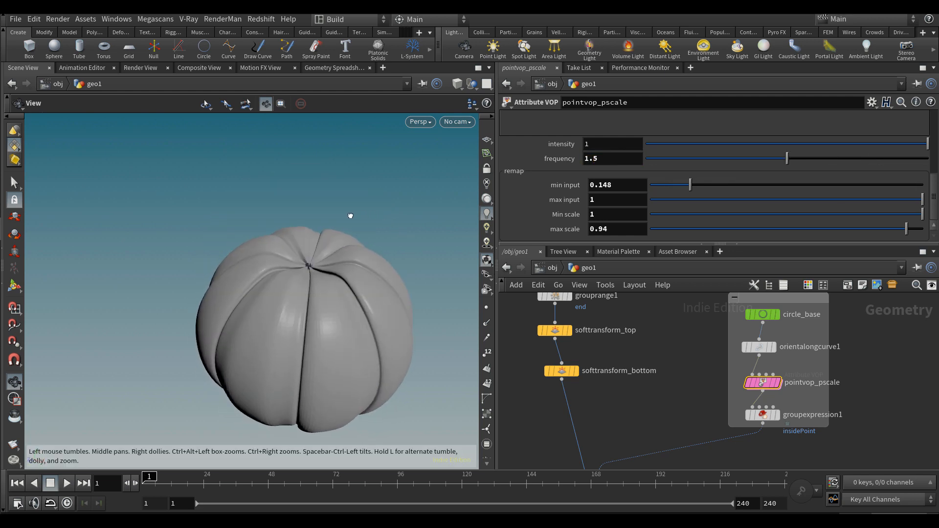
Add a Random node inside pointvop_pscale, near the frequency parameter
{"action": "double_click", "coordinate": [760, 380]}
{"action": "left_click_drag", "start_coordinate": [631, 392], "coordinate": [591, 445]}
{"action": "scroll", "coordinate": [599, 413], "scroll_direction": "up", "scroll_amount": 1}
{"action": "middle_click_drag", "start_coordinate": [600, 414], "coordinate": [611, 375]}
{"action": "scroll", "coordinate": [614, 373], "scroll_direction": "up", "scroll_amount": 1}
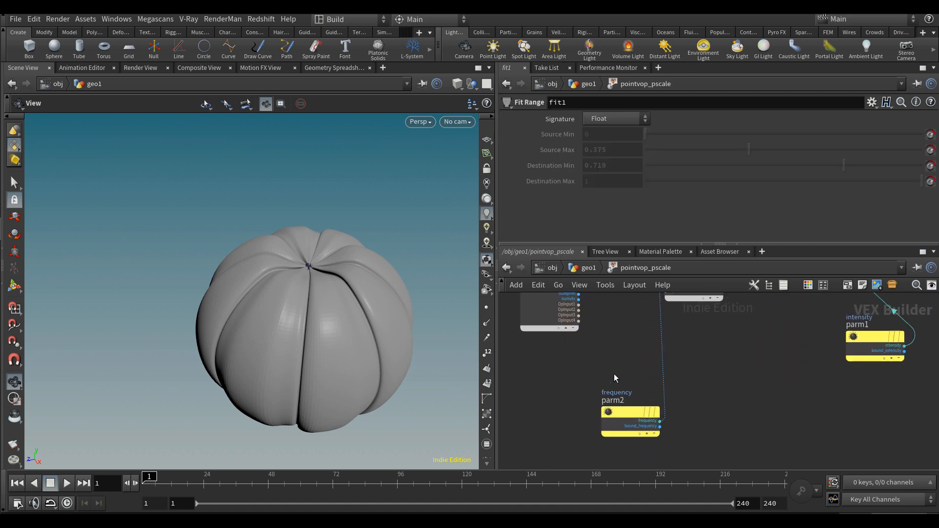
{"action": "key", "text": "Tab"}
{"action": "type", "text": "random"}
{"action": "key", "text": "Return"}
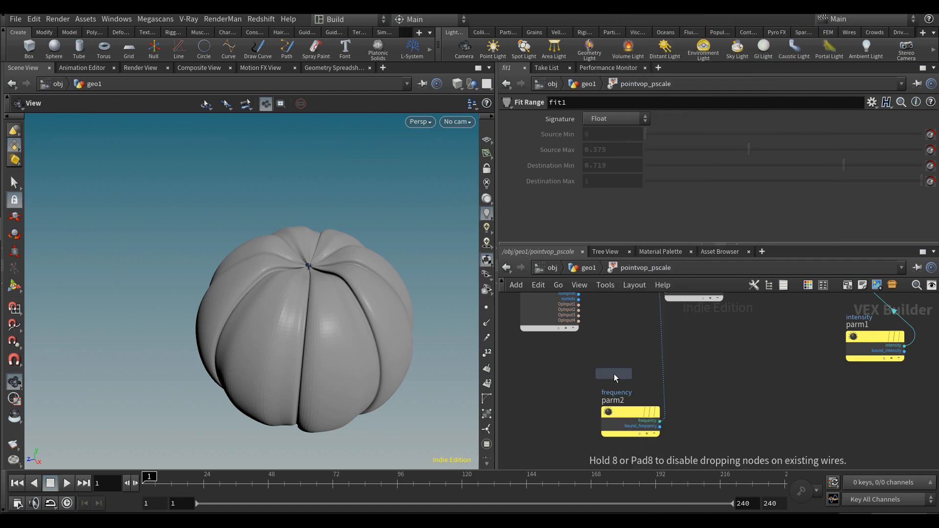
{"action": "left_click", "coordinate": [614, 373]}
{"action": "middle_click_drag", "start_coordinate": [529, 346], "coordinate": [591, 401]}
{"action": "left_click_drag", "start_coordinate": [611, 364], "coordinate": [562, 365]}
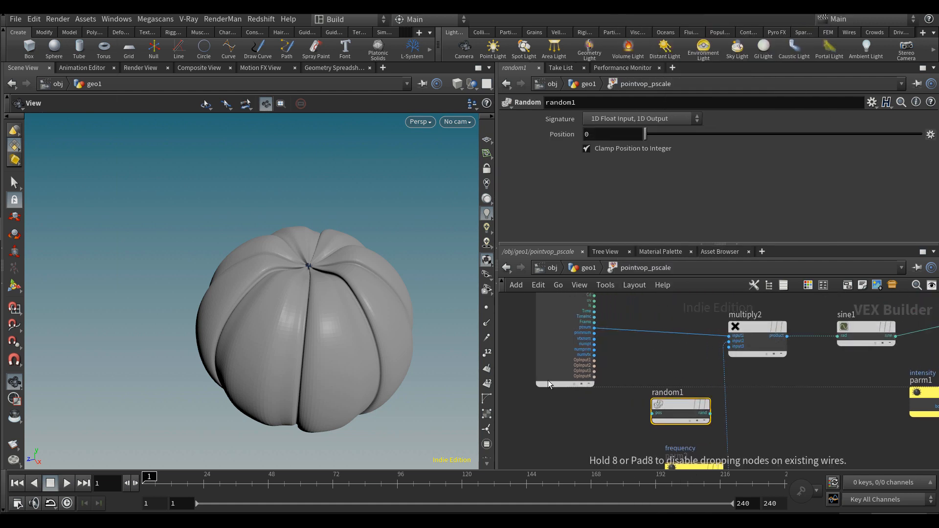
Connect the global ptnum output to the position input of random1
{"action": "scroll", "coordinate": [598, 353], "scroll_direction": "up", "scroll_amount": 1}
{"action": "scroll", "coordinate": [629, 343], "scroll_direction": "up", "scroll_amount": 1}
{"action": "middle_click_drag", "start_coordinate": [630, 342], "coordinate": [617, 375]}
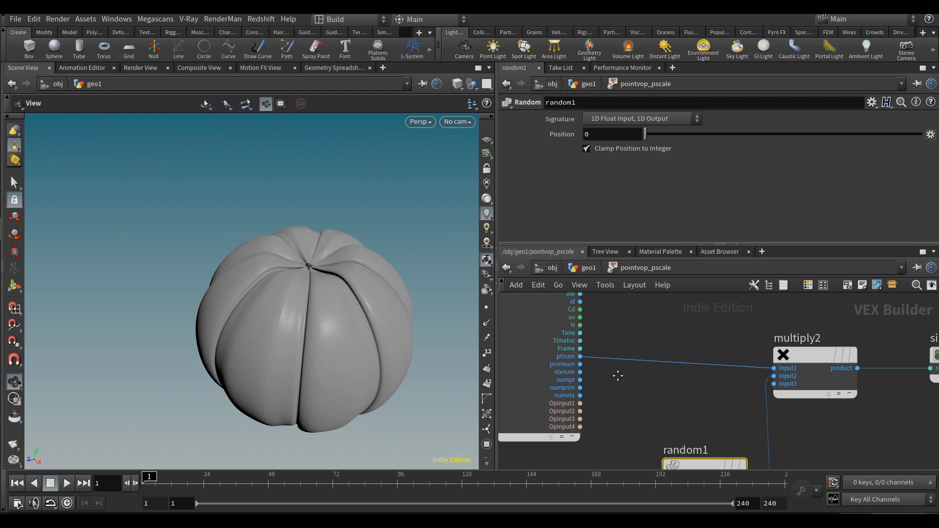
{"action": "mouse_move", "coordinate": [580, 357]}
{"action": "left_mouse_down"}
{"action": "mouse_move", "coordinate": [643, 378]}
{"action": "mouse_move", "coordinate": [640, 406]}
{"action": "mouse_move", "coordinate": [625, 379]}
{"action": "left_mouse_up"}
{"action": "scroll", "coordinate": [627, 374], "scroll_direction": "down", "scroll_amount": 2}
{"action": "scroll", "coordinate": [671, 374], "scroll_direction": "up", "scroll_amount": 1}
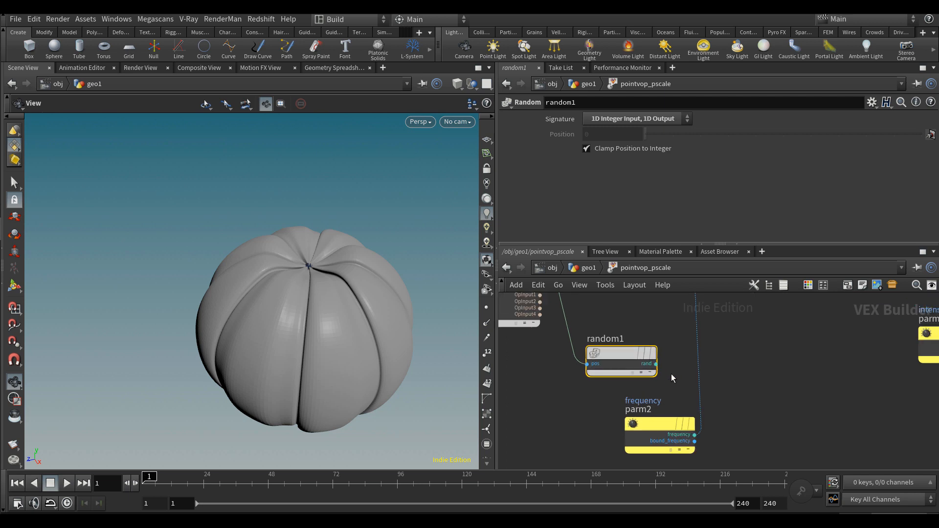
Insert a Multiply node after the frequency parameter and feed the random1 output into its second input
{"action": "key", "text": "Tab"}
{"action": "type", "text": "random"}
{"action": "key", "text": "Return"}
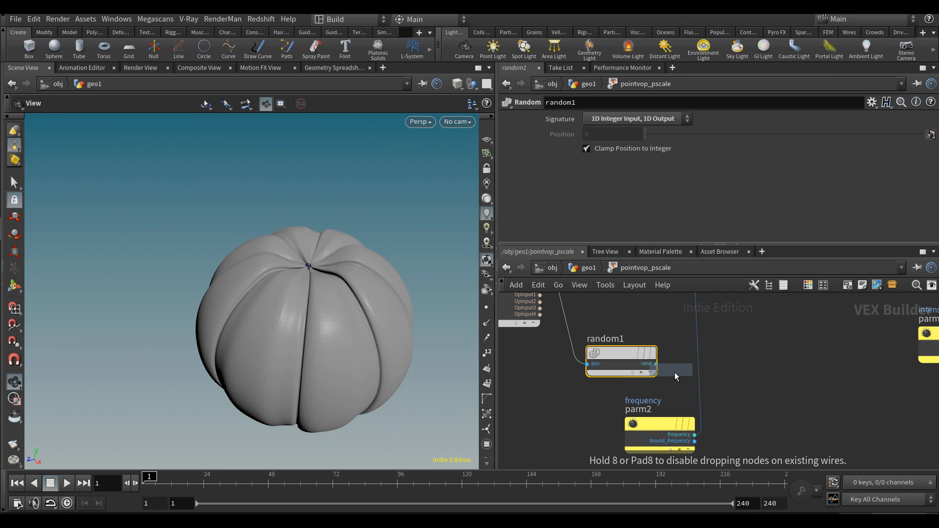
{"action": "left_click", "coordinate": [701, 376]}
{"action": "left_click_drag", "start_coordinate": [656, 364], "coordinate": [758, 387]}
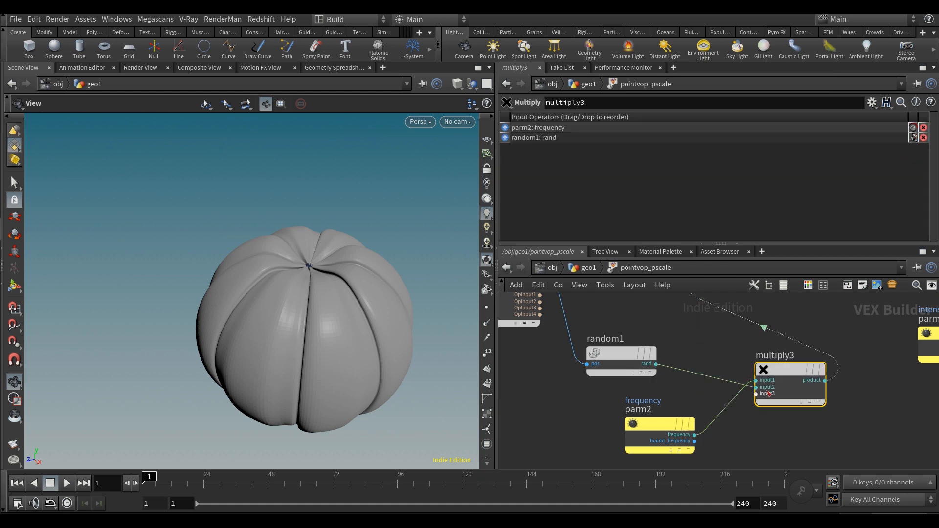
{"action": "left_click_drag", "start_coordinate": [230, 303], "coordinate": [229, 299]}
{"action": "scroll", "coordinate": [636, 367], "scroll_direction": "down", "scroll_amount": 3}
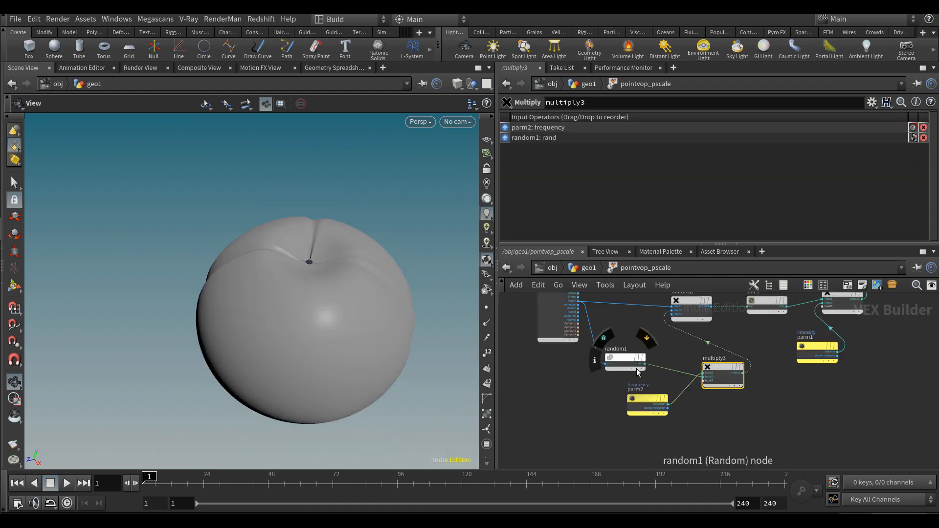
Insert a Fit Range node between random1 and the new Multiply node
{"action": "left_click_drag", "start_coordinate": [638, 398], "coordinate": [644, 418]}
{"action": "scroll", "coordinate": [633, 369], "scroll_direction": "up", "scroll_amount": 1}
{"action": "key", "text": "Tab"}
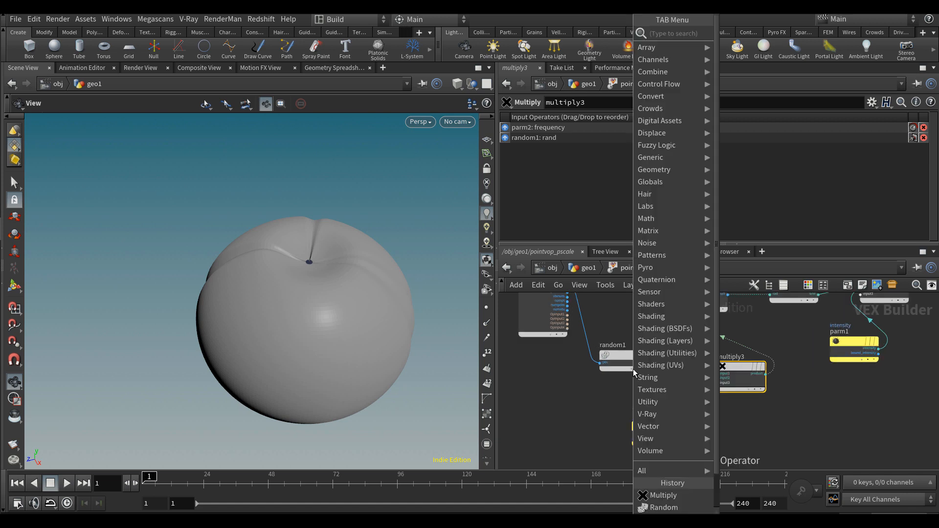
{"action": "type", "text": "fit"}
{"action": "key", "text": "Return"}
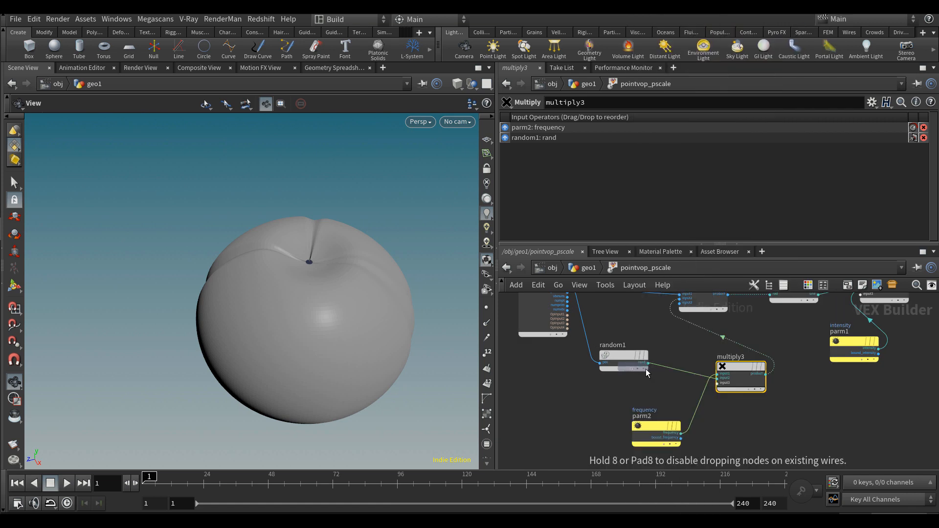
{"action": "left_click", "coordinate": [662, 372]}
{"action": "left_click_drag", "start_coordinate": [713, 371], "coordinate": [705, 356]}
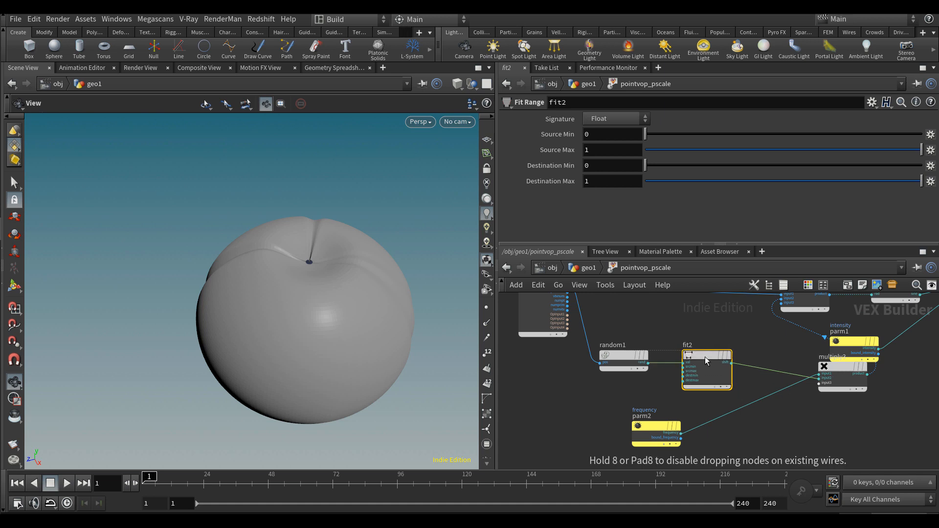
Maximize the network view and spread out the nodes in pointvop_pscale, moving the intensity parameter clear of multiply3
{"action": "scroll", "coordinate": [704, 357], "scroll_direction": "down", "scroll_amount": 4}
{"action": "scroll", "coordinate": [861, 343], "scroll_direction": "up", "scroll_amount": 1}
{"action": "middle_click_drag", "start_coordinate": [862, 342], "coordinate": [778, 420]}
{"action": "scroll", "coordinate": [778, 420], "scroll_direction": "down", "scroll_amount": 3}
{"action": "left_click_drag", "start_coordinate": [785, 397], "coordinate": [910, 429]}
{"action": "left_click_drag", "start_coordinate": [777, 351], "coordinate": [810, 375]}
{"action": "left_click_drag", "start_coordinate": [818, 419], "coordinate": [784, 376]}
{"action": "key", "text": "ctrl+b"}
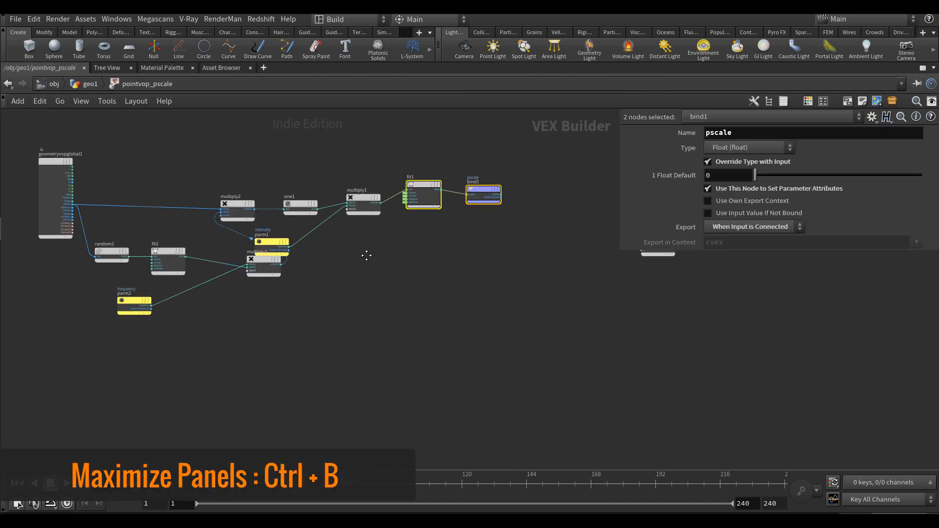
{"action": "scroll", "coordinate": [363, 253], "scroll_direction": "up", "scroll_amount": 2}
{"action": "middle_click_drag", "start_coordinate": [246, 210], "coordinate": [380, 237]}
{"action": "scroll", "coordinate": [379, 237], "scroll_direction": "up", "scroll_amount": 1}
{"action": "left_click_drag", "start_coordinate": [382, 274], "coordinate": [517, 309]}
{"action": "middle_click_drag", "start_coordinate": [677, 299], "coordinate": [531, 308]}
{"action": "scroll", "coordinate": [530, 309], "scroll_direction": "down", "scroll_amount": 1}
{"action": "left_click_drag", "start_coordinate": [364, 199], "coordinate": [528, 365]}
{"action": "left_click_drag", "start_coordinate": [391, 320], "coordinate": [453, 336]}
{"action": "middle_click_drag", "start_coordinate": [315, 243], "coordinate": [412, 233]}
{"action": "left_click_drag", "start_coordinate": [413, 233], "coordinate": [453, 234]}
{"action": "left_click_drag", "start_coordinate": [344, 234], "coordinate": [380, 235]}
{"action": "middle_click_drag", "start_coordinate": [245, 220], "coordinate": [345, 195]}
{"action": "left_click_drag", "start_coordinate": [214, 209], "coordinate": [157, 210]}
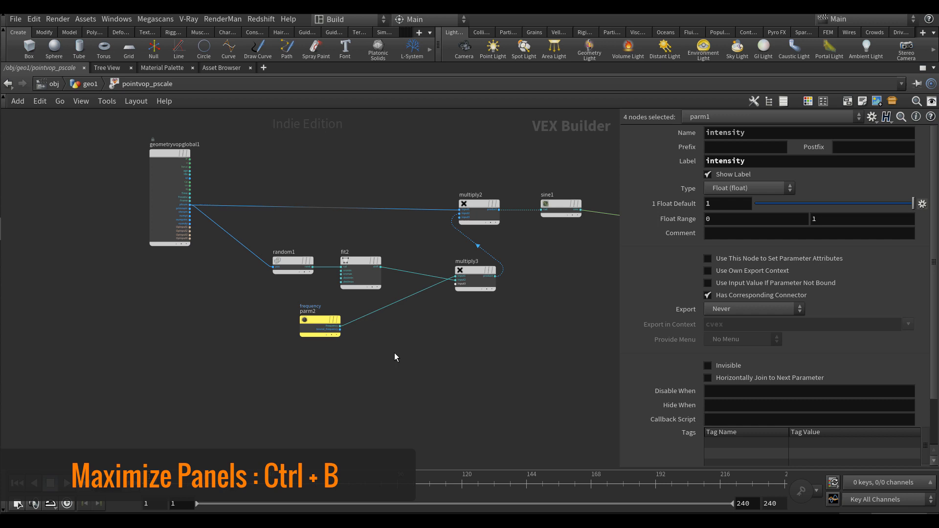
Restore the pane layout and set the destination minimum of fit2 to 1
{"action": "left_click", "coordinate": [393, 353]}
{"action": "scroll", "coordinate": [362, 341], "scroll_direction": "up", "scroll_amount": 3}
{"action": "middle_click_drag", "start_coordinate": [362, 342], "coordinate": [360, 353]}
{"action": "left_click", "coordinate": [335, 190]}
{"action": "middle_click_drag", "start_coordinate": [440, 309], "coordinate": [435, 351]}
{"action": "key", "text": "ctrl+b"}
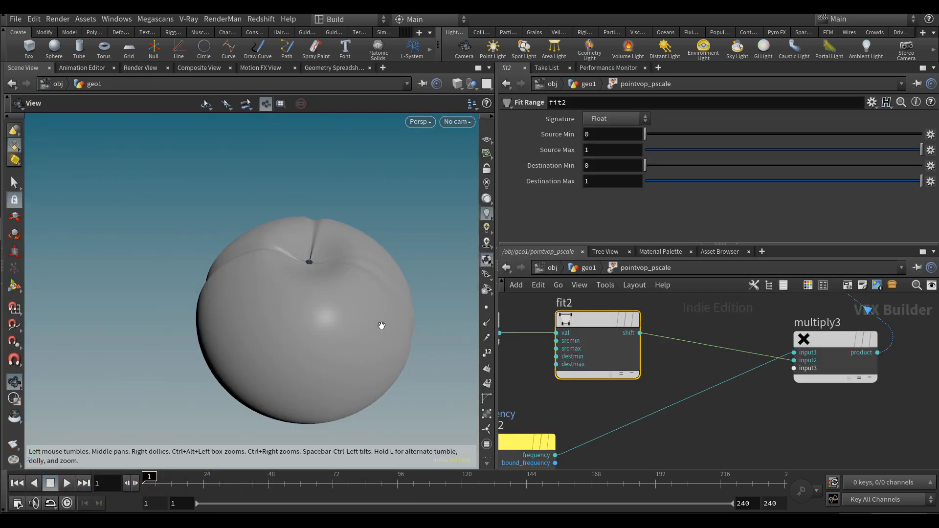
{"action": "left_click", "coordinate": [663, 165]}
{"action": "left_click_drag", "start_coordinate": [781, 171], "coordinate": [869, 166]}
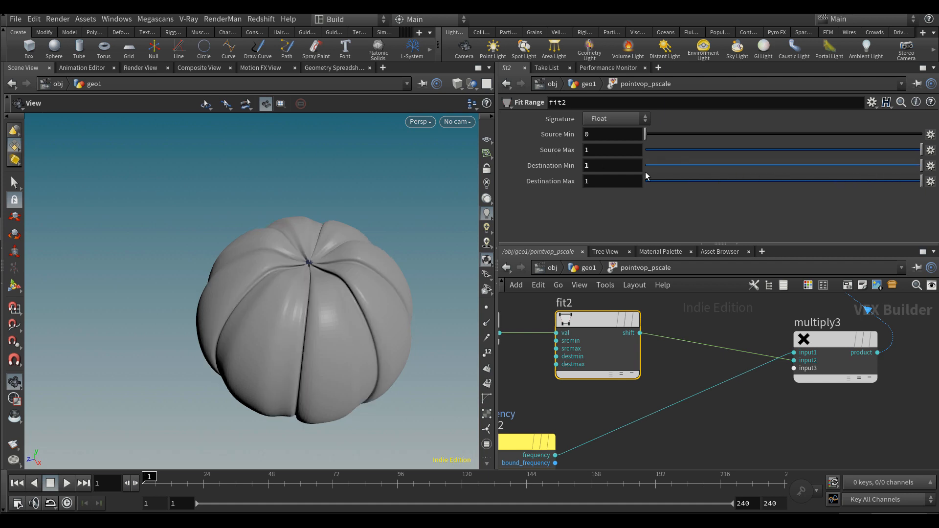
Try destination maximum values of 3.9, 1 and 2 on fit2 and set the value to 1.5
{"action": "middle_click_drag", "start_coordinate": [604, 185], "coordinate": [575, 187]}
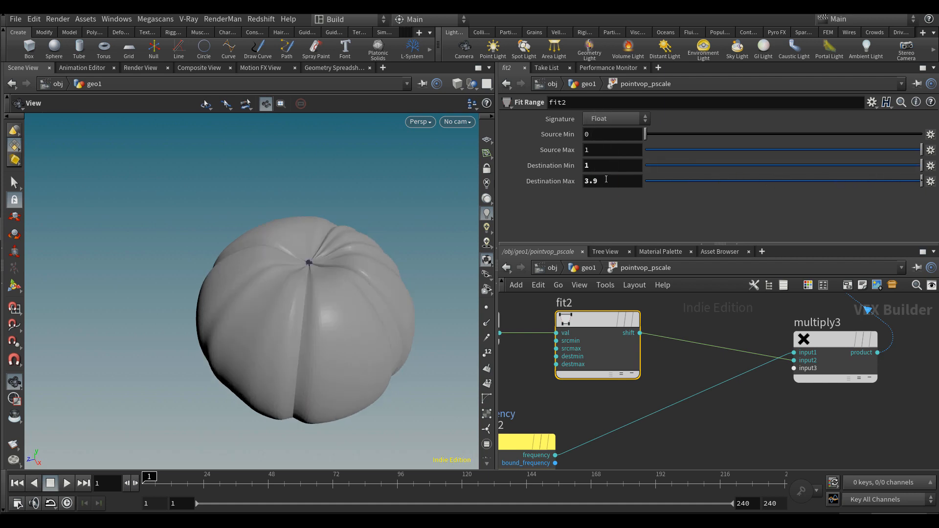
{"action": "type", "text": "2"}
{"action": "key", "text": "Return"}
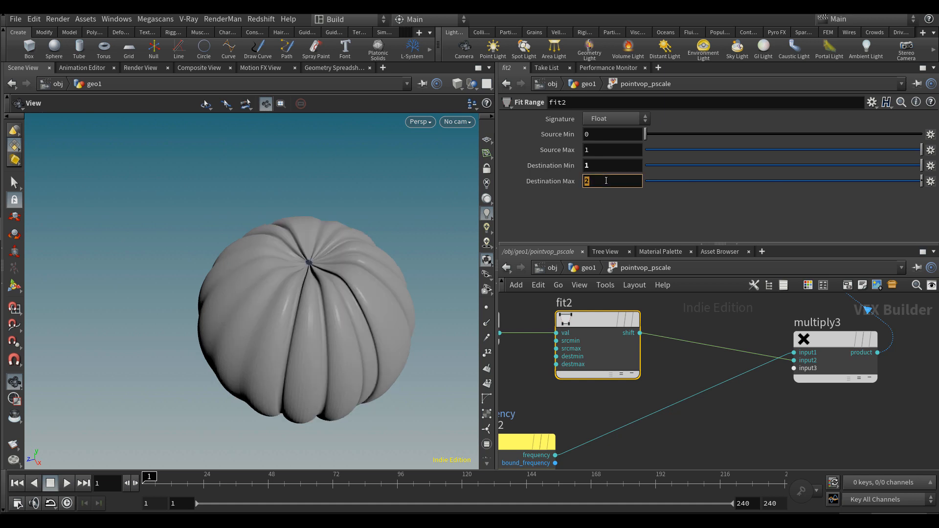
{"action": "type", "text": "1"}
{"action": "key", "text": "Return"}
{"action": "type", "text": "2"}
{"action": "key", "text": "Return"}
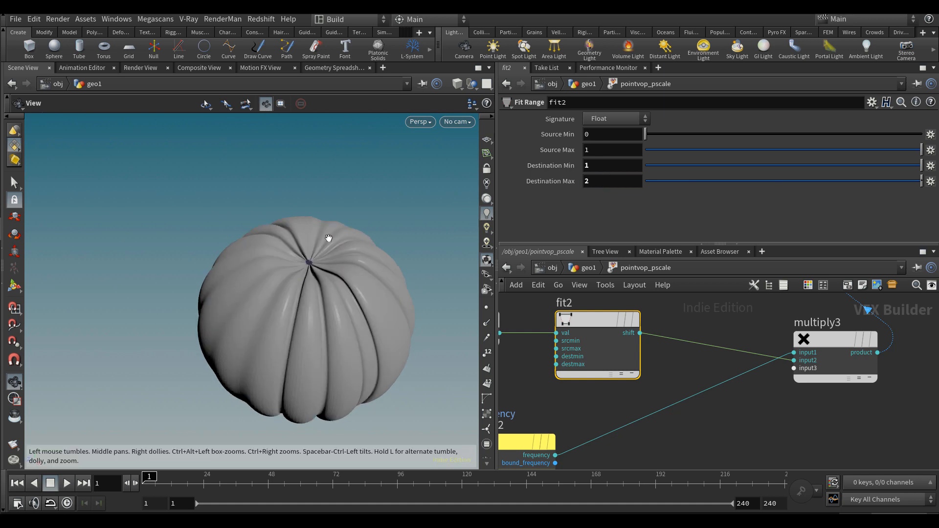
{"action": "left_click_drag", "start_coordinate": [317, 253], "coordinate": [293, 206]}
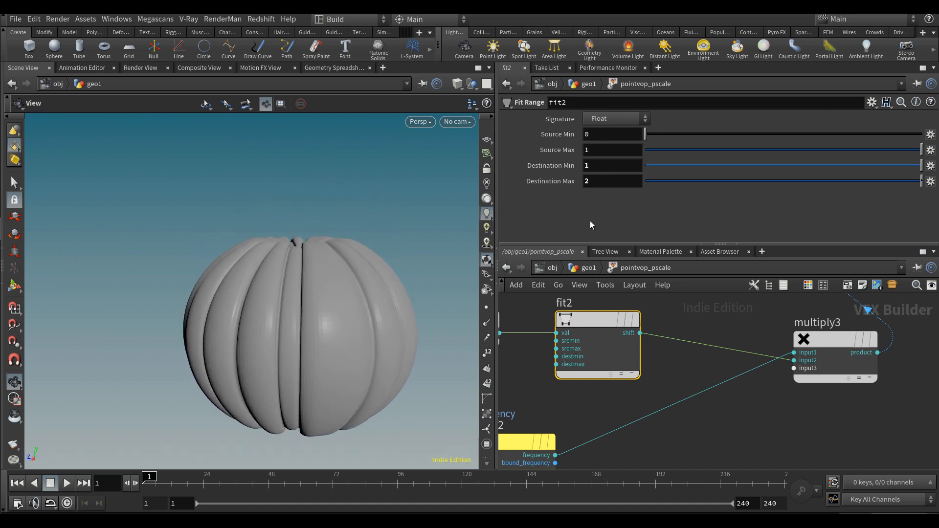
{"action": "left_click", "coordinate": [593, 185]}
{"action": "type", "text": "1.5"}
{"action": "key", "text": "Return"}
{"action": "left_click_drag", "start_coordinate": [388, 254], "coordinate": [391, 272]}
{"action": "scroll", "coordinate": [650, 379], "scroll_direction": "down", "scroll_amount": 2}
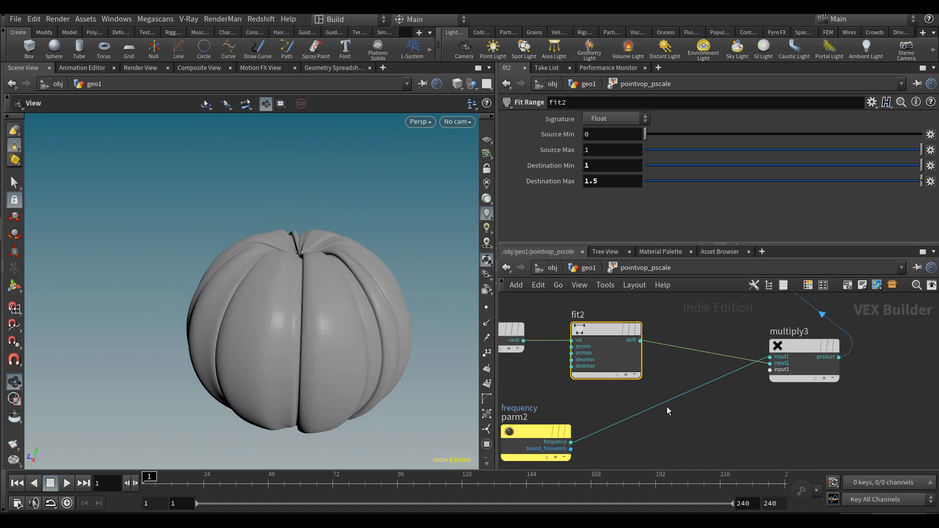
Promote the destination maximum of fit2 to a parameter of pointvop_pscale
{"action": "middle_click_drag", "start_coordinate": [667, 406], "coordinate": [786, 385]}
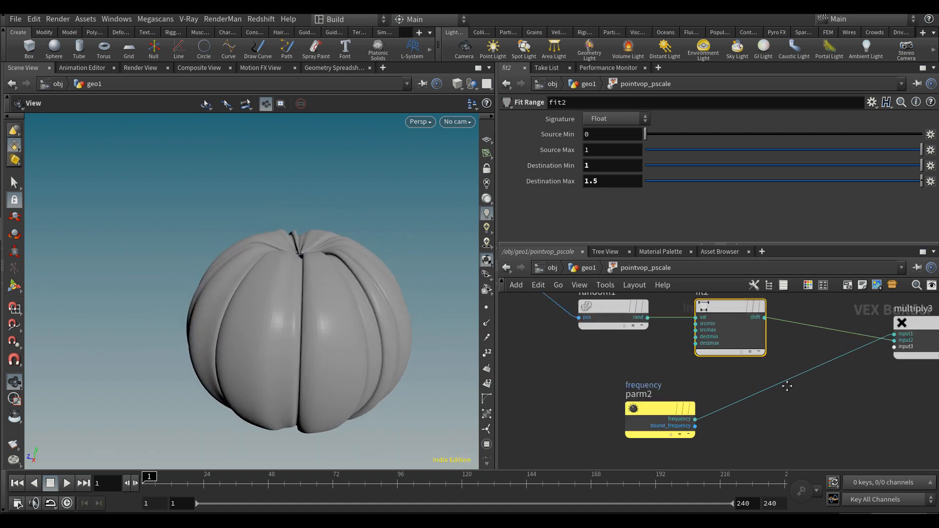
{"action": "left_click", "coordinate": [930, 183]}
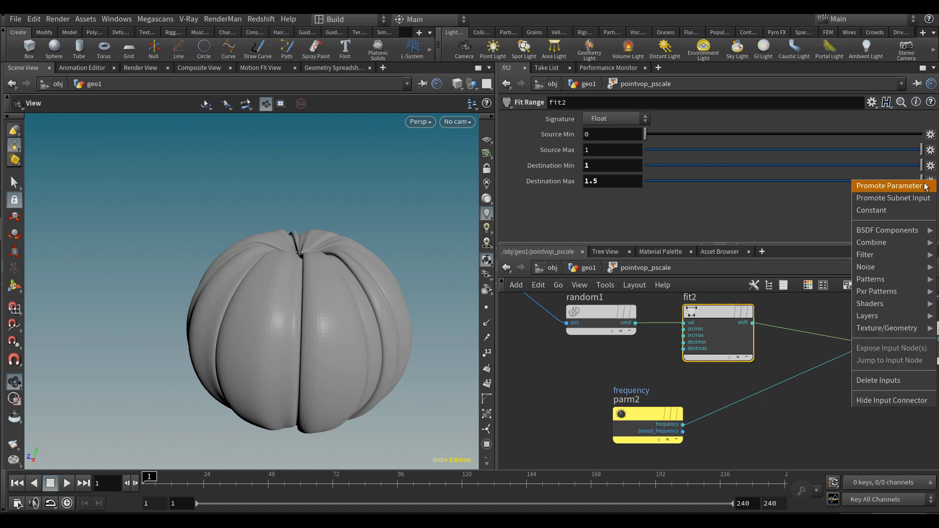
{"action": "left_click", "coordinate": [895, 186]}
{"action": "middle_click_drag", "start_coordinate": [627, 370], "coordinate": [695, 415]}
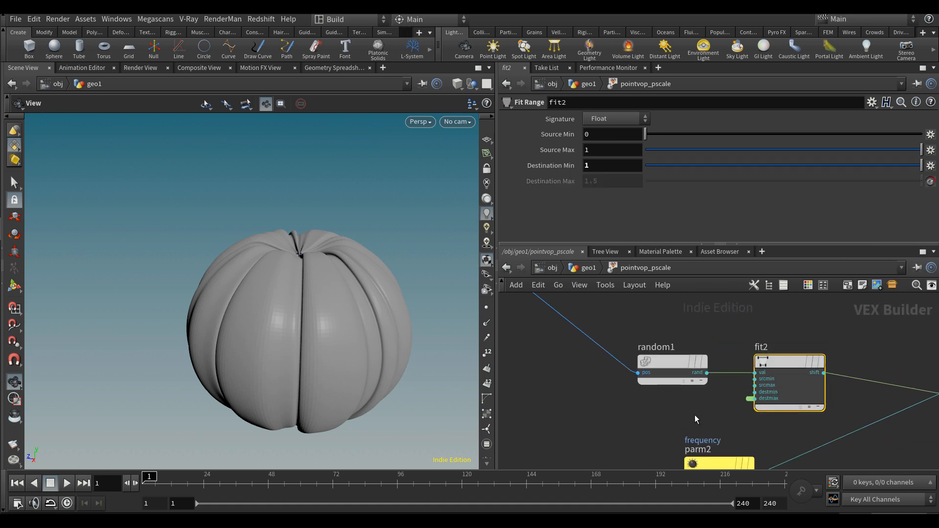
{"action": "scroll", "coordinate": [594, 397], "scroll_direction": "down", "scroll_amount": 2}
Relabel the promoted destmax2 parameter as "Max variation" in the pointvop_pscale parameter interface, back at the geo1 level
{"action": "left_click", "coordinate": [588, 268]}
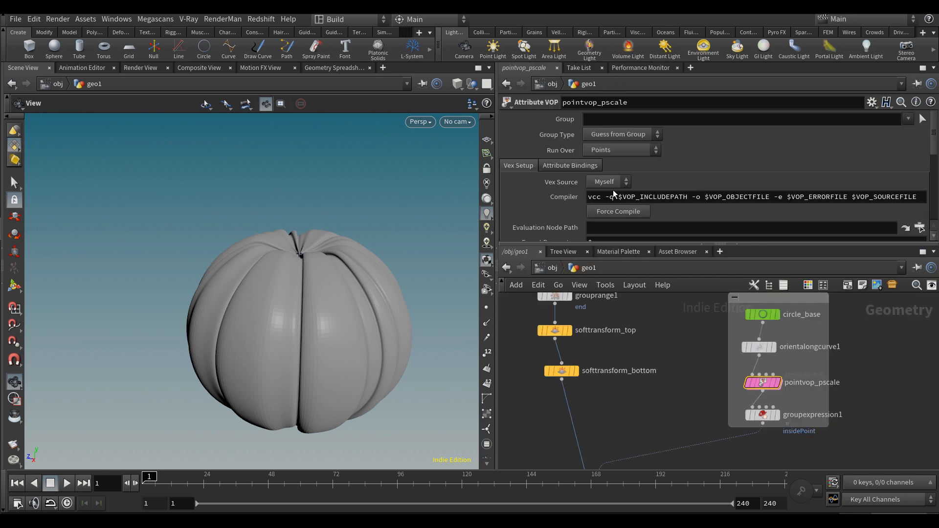
{"action": "scroll", "coordinate": [613, 186], "scroll_direction": "down", "scroll_amount": 6}
{"action": "left_click", "coordinate": [872, 104]}
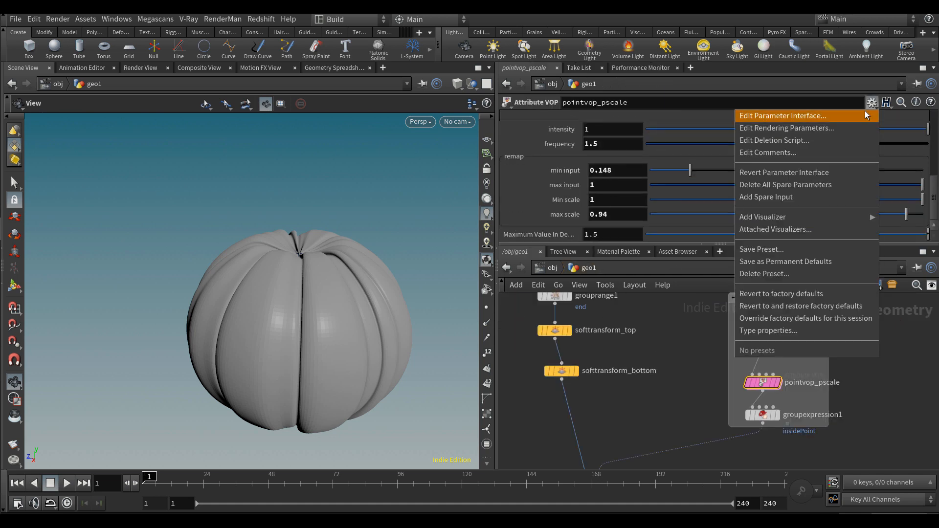
{"action": "left_click", "coordinate": [864, 115]}
{"action": "left_click", "coordinate": [521, 414]}
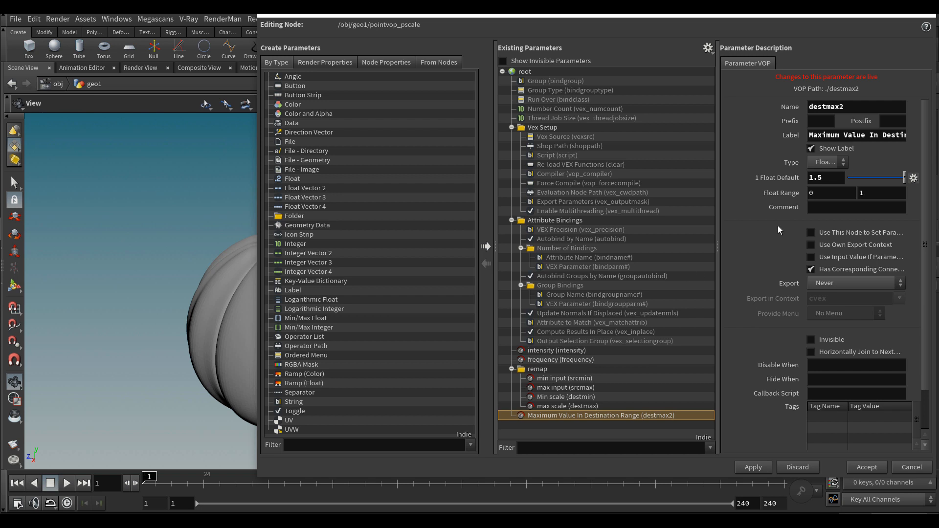
{"action": "left_click", "coordinate": [866, 137]}
{"action": "type", "text": "Max variation"}
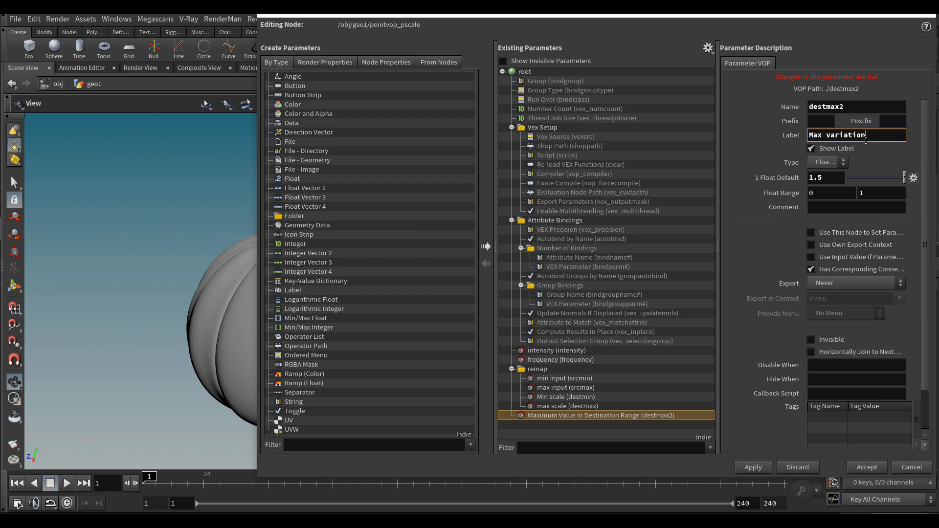
{"action": "key", "text": "Return"}
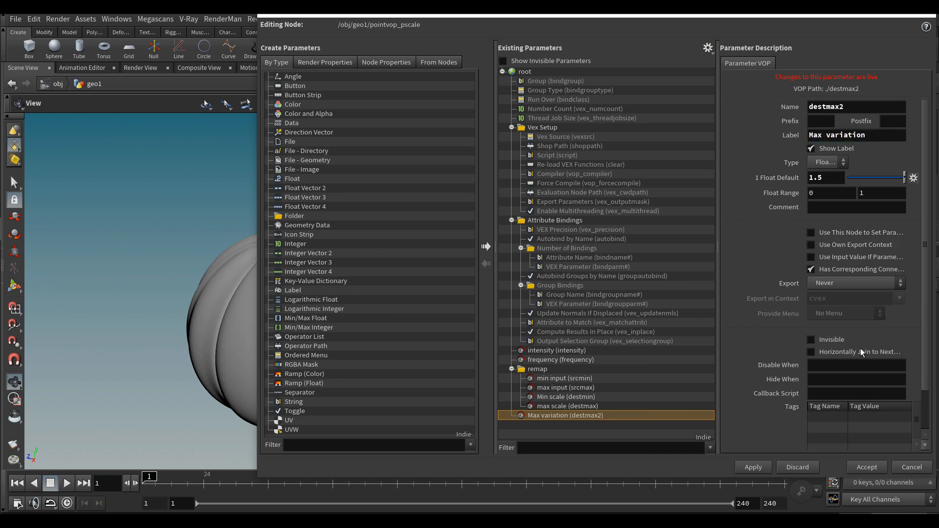
{"action": "left_click", "coordinate": [867, 467]}
Set Max variation on pointvop_pscale to 2
{"action": "left_click", "coordinate": [621, 235]}
{"action": "type", "text": "1.5"}
{"action": "key", "text": "Return"}
{"action": "type", "text": "2"}
{"action": "key", "text": "Return"}
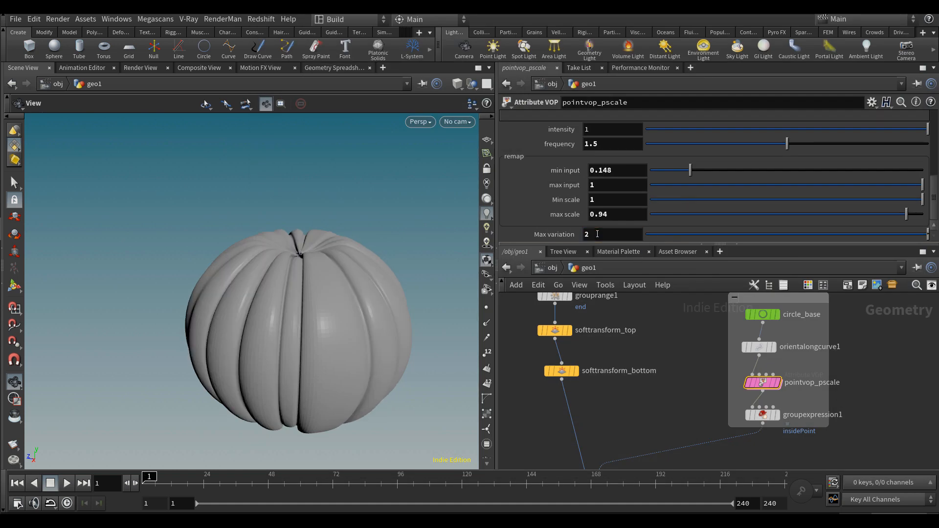
Inside pointvop_pscale, insert an Add node on the wire between ptnum and random1
{"action": "left_click_drag", "start_coordinate": [308, 324], "coordinate": [324, 325]}
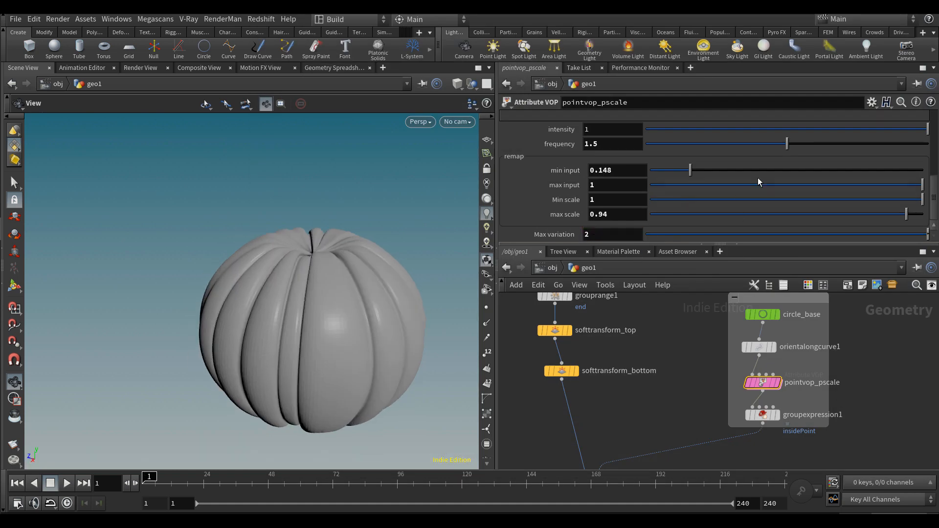
{"action": "double_click", "coordinate": [762, 383]}
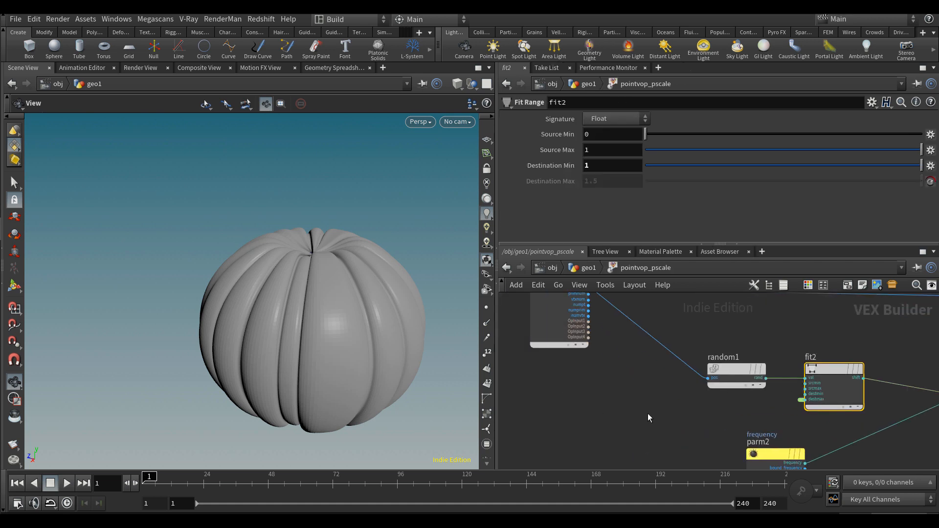
{"action": "key", "text": "Tab"}
{"action": "type", "text": "add"}
{"action": "key", "text": "Return"}
{"action": "left_click", "coordinate": [631, 371]}
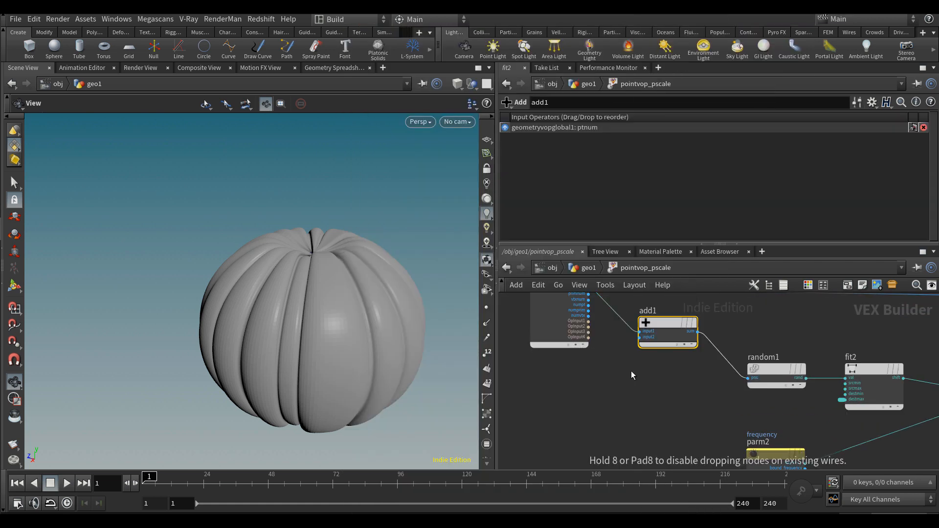
Add a parameter node with name and label "seed" and wire it into the second input of add1
{"action": "key", "text": "Tab"}
{"action": "type", "text": "parameter"}
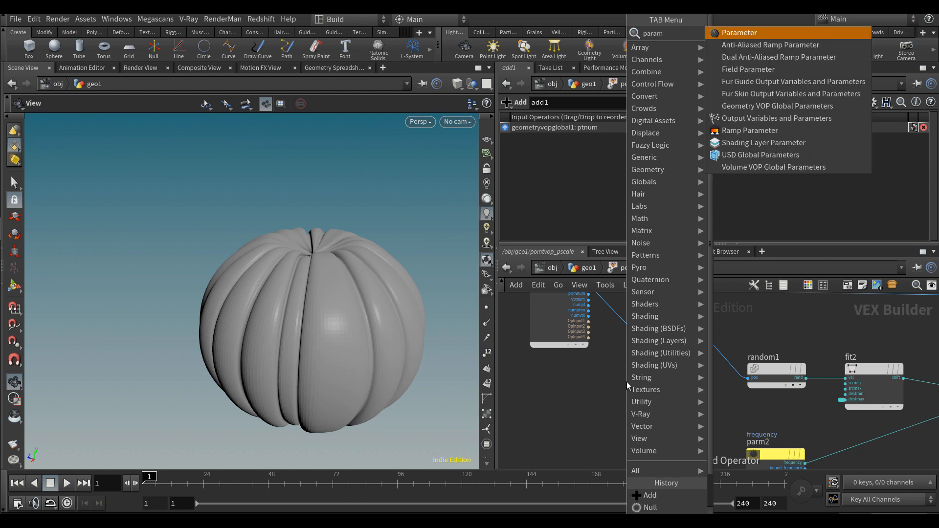
{"action": "key", "text": "Return"}
{"action": "left_click", "coordinate": [615, 383]}
{"action": "left_click_drag", "start_coordinate": [615, 382], "coordinate": [642, 348]}
{"action": "left_click_drag", "start_coordinate": [602, 397], "coordinate": [585, 411]}
{"action": "left_click", "coordinate": [614, 116]}
{"action": "left_click", "coordinate": [604, 146]}
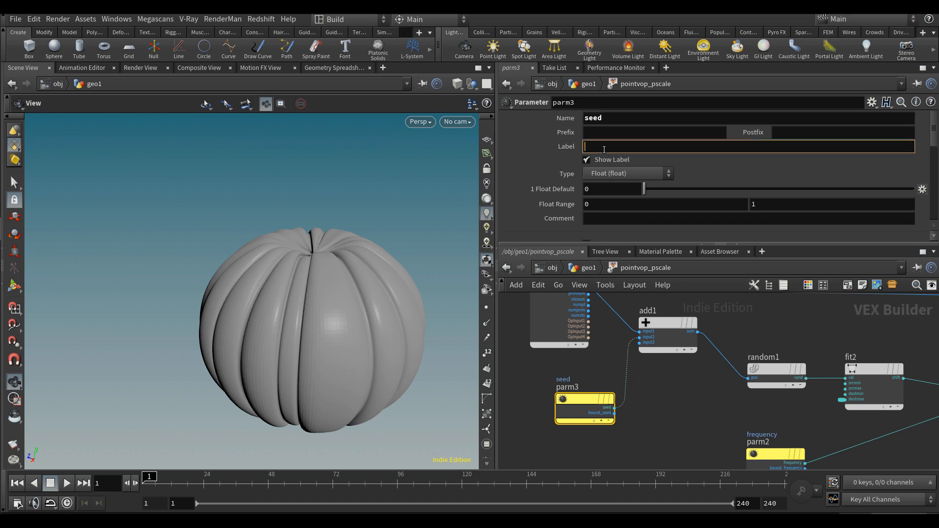
{"action": "key", "text": "Return"}
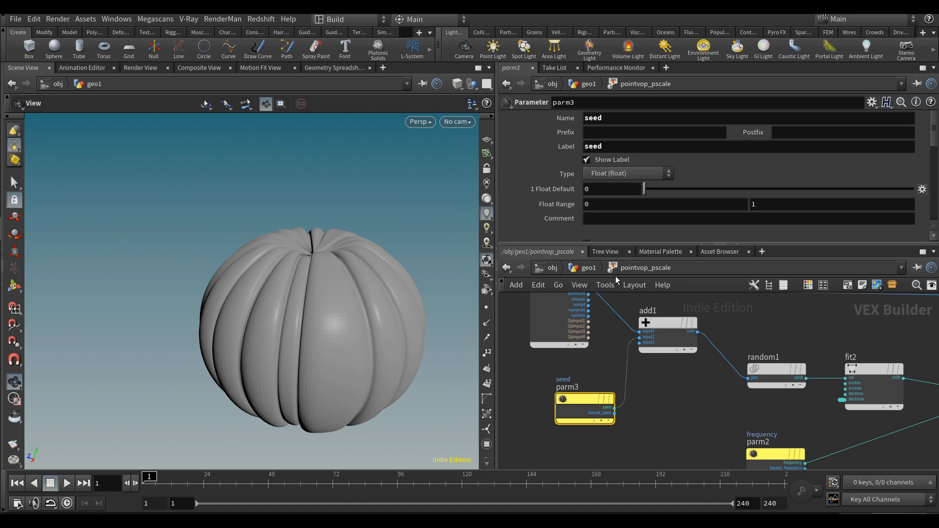
Back at the geo1 level, try seed values 5 and 6 on pointvop_pscale and set the seed to 7
{"action": "left_click", "coordinate": [588, 268]}
{"action": "key", "text": "Return"}
{"action": "left_click", "coordinate": [593, 237]}
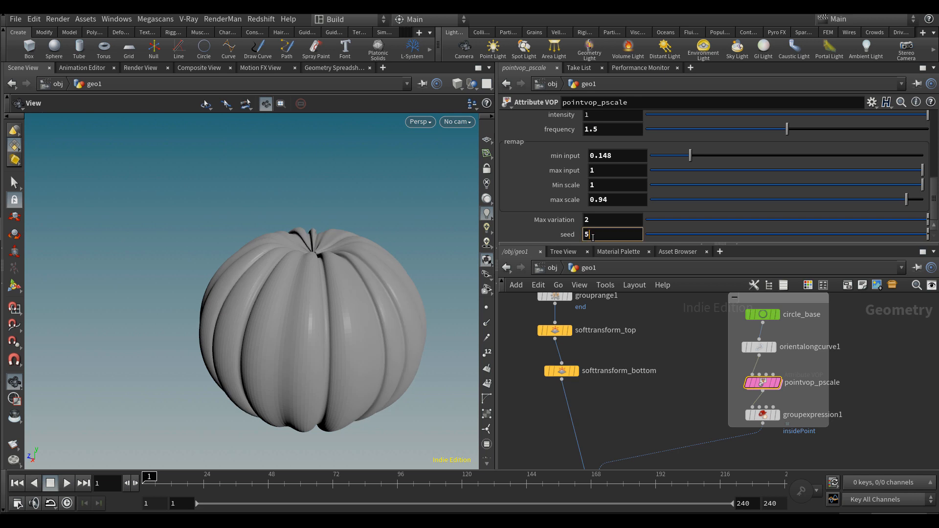
{"action": "key", "text": "BackSpace"}
{"action": "type", "text": "6"}
{"action": "key", "text": "Return"}
{"action": "key", "text": "Return"}
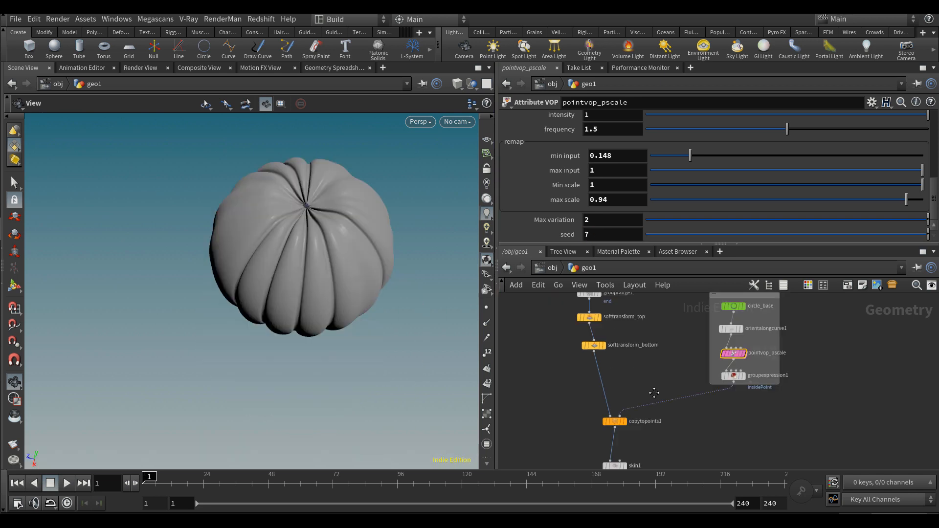
Try an offset of -0.01 in groupexpression1's insidePoint VEXpression and set it to -0.003
{"action": "scroll", "coordinate": [726, 398], "scroll_direction": "up", "scroll_amount": 1}
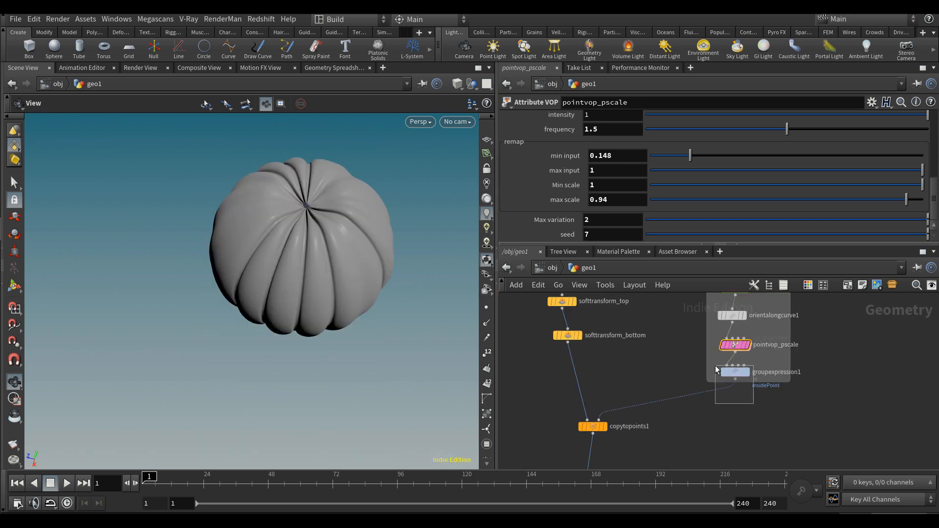
{"action": "left_click", "coordinate": [731, 372]}
{"action": "mouse_move", "coordinate": [736, 368]}
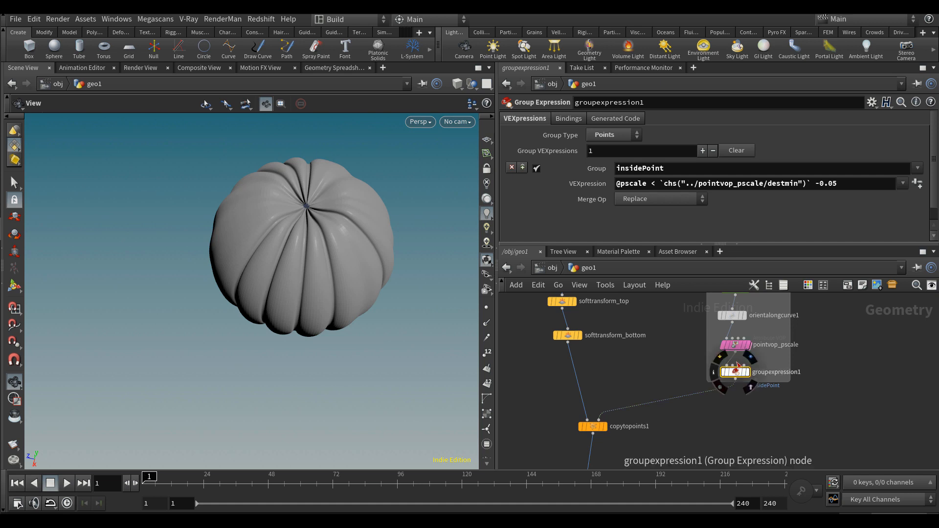
{"action": "scroll", "coordinate": [736, 364], "scroll_direction": "down", "scroll_amount": 2}
{"action": "scroll", "coordinate": [623, 182], "scroll_direction": "down", "scroll_amount": 1}
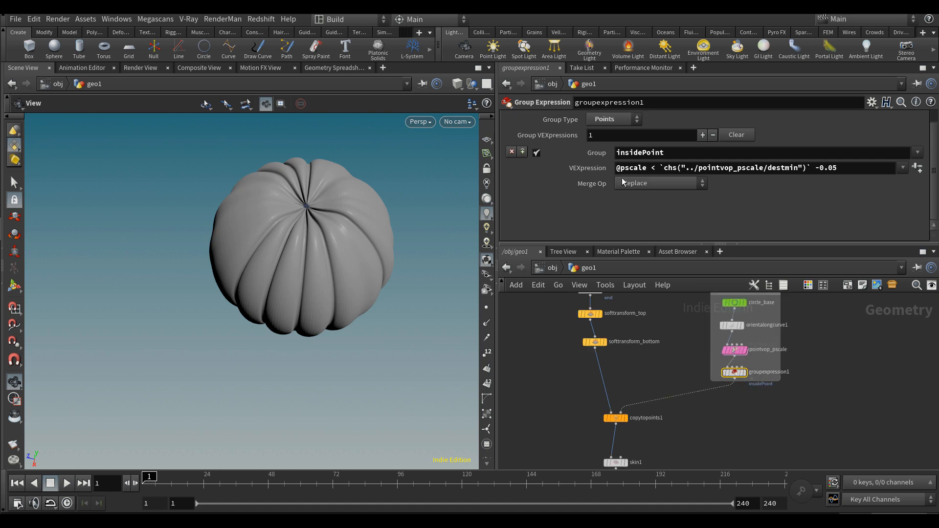
{"action": "left_click", "coordinate": [843, 168]}
{"action": "key", "text": "BackSpace"}
{"action": "type", "text": "1"}
{"action": "key", "text": "Return"}
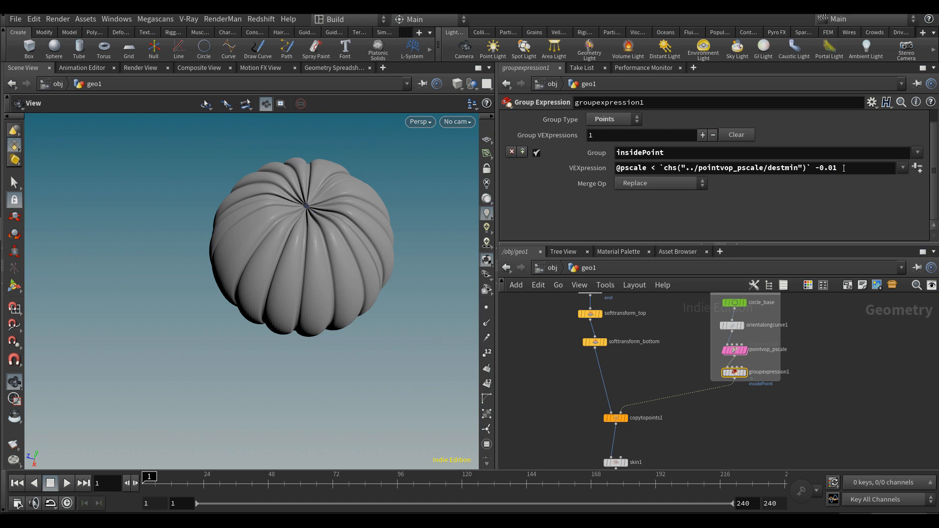
{"action": "left_click", "coordinate": [843, 169]}
{"action": "key", "text": "Return"}
{"action": "left_click", "coordinate": [844, 169]}
{"action": "key", "text": "BackSpace"}
{"action": "type", "text": "3"}
{"action": "key", "text": "Return"}
Append a Mountain node below subdivide1 and display its result
{"action": "right_click_drag", "start_coordinate": [305, 211], "coordinate": [474, 223]}
{"action": "left_click_drag", "start_coordinate": [287, 312], "coordinate": [323, 298]}
{"action": "right_click_drag", "start_coordinate": [323, 299], "coordinate": [279, 342]}
{"action": "left_click_drag", "start_coordinate": [279, 342], "coordinate": [254, 304]}
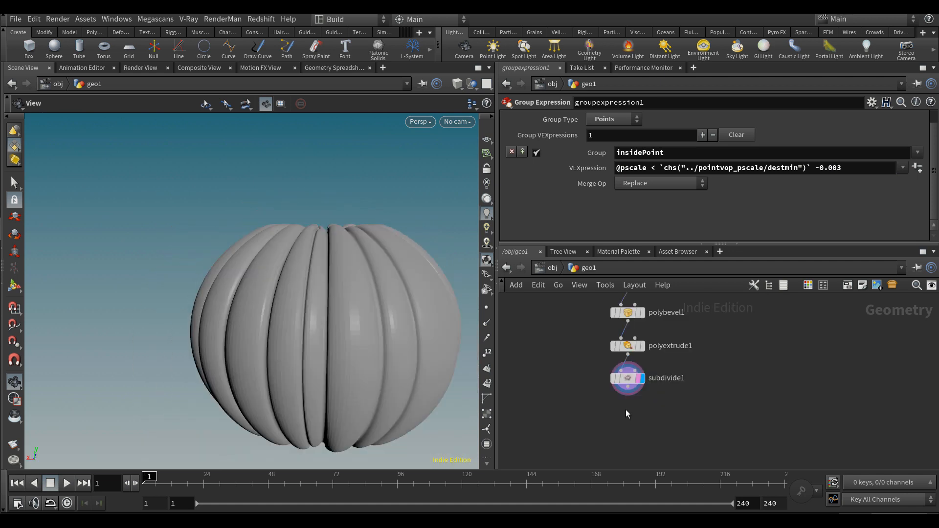
{"action": "key", "text": "Tab"}
{"action": "type", "text": "moun"}
{"action": "key", "text": "Return"}
{"action": "left_click", "coordinate": [627, 410]}
{"action": "left_click_drag", "start_coordinate": [622, 414], "coordinate": [610, 446]}
{"action": "left_click", "coordinate": [616, 433]}
{"action": "scroll", "coordinate": [654, 389], "scroll_direction": "up", "scroll_amount": 2}
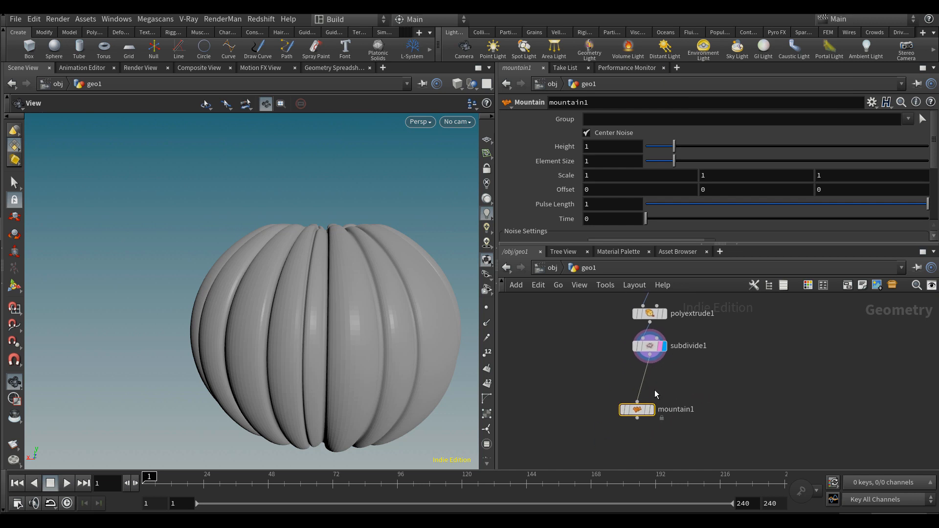
{"action": "left_click", "coordinate": [649, 417]}
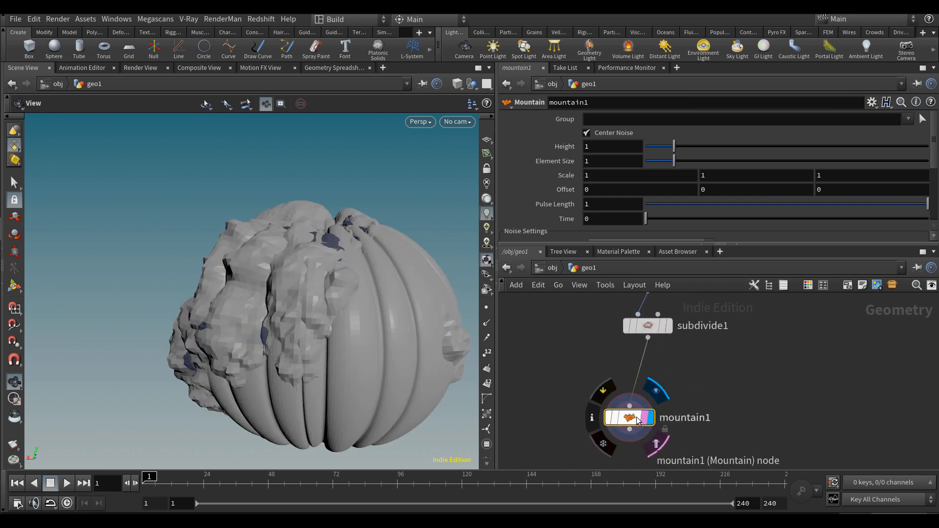
Set mountain1's height to 0.19, element size to 0.33 and Y scale to 3
{"action": "mouse_move", "coordinate": [666, 149]}
{"action": "left_mouse_down"}
{"action": "mouse_move", "coordinate": [648, 149]}
{"action": "mouse_move", "coordinate": [660, 151]}
{"action": "mouse_move", "coordinate": [656, 166]}
{"action": "mouse_move", "coordinate": [660, 150]}
{"action": "left_mouse_up"}
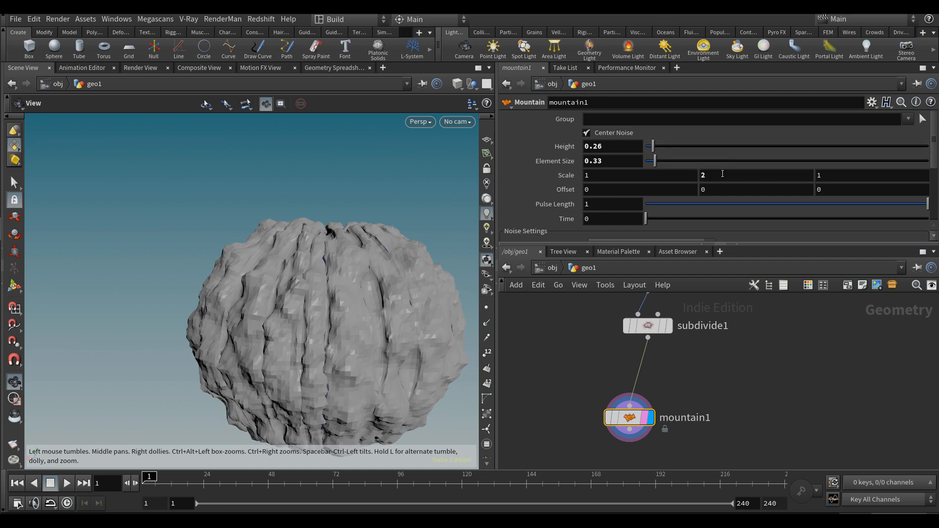
{"action": "key", "text": "BackSpace"}
{"action": "type", "text": "3"}
{"action": "key", "text": "Return"}
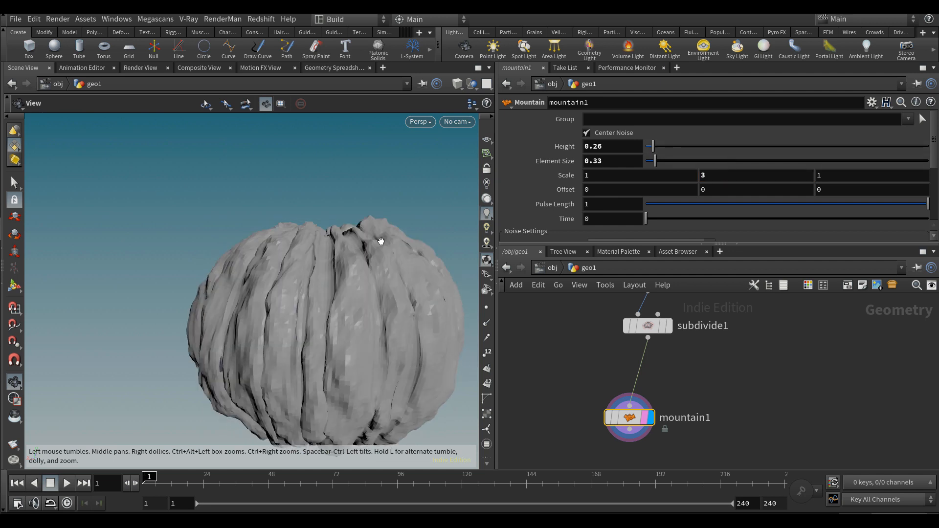
{"action": "left_click_drag", "start_coordinate": [381, 240], "coordinate": [383, 230]}
{"action": "mouse_move", "coordinate": [654, 152]}
{"action": "left_mouse_down"}
{"action": "mouse_move", "coordinate": [644, 152]}
{"action": "mouse_move", "coordinate": [669, 152]}
{"action": "mouse_move", "coordinate": [651, 151]}
{"action": "left_mouse_up"}
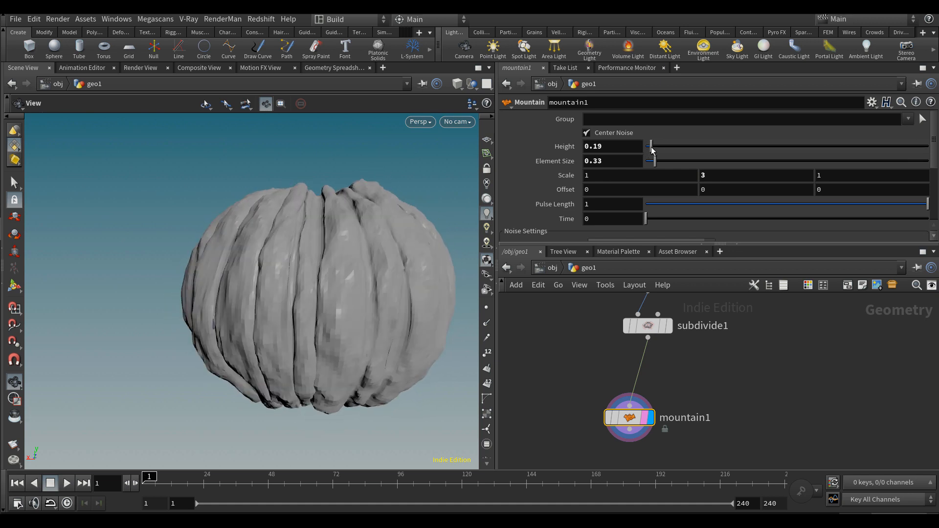
Set mountain1's noise type to Sparse Convolution and its roughness to 0.35
{"action": "scroll", "coordinate": [612, 175], "scroll_direction": "down", "scroll_amount": 2}
{"action": "scroll", "coordinate": [612, 174], "scroll_direction": "down", "scroll_amount": 2}
{"action": "left_click", "coordinate": [638, 172]}
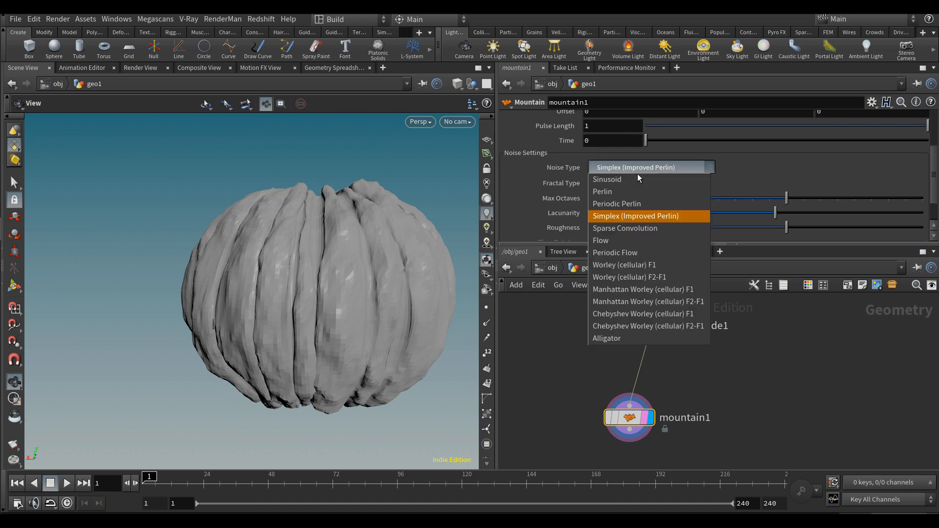
{"action": "left_click", "coordinate": [630, 228]}
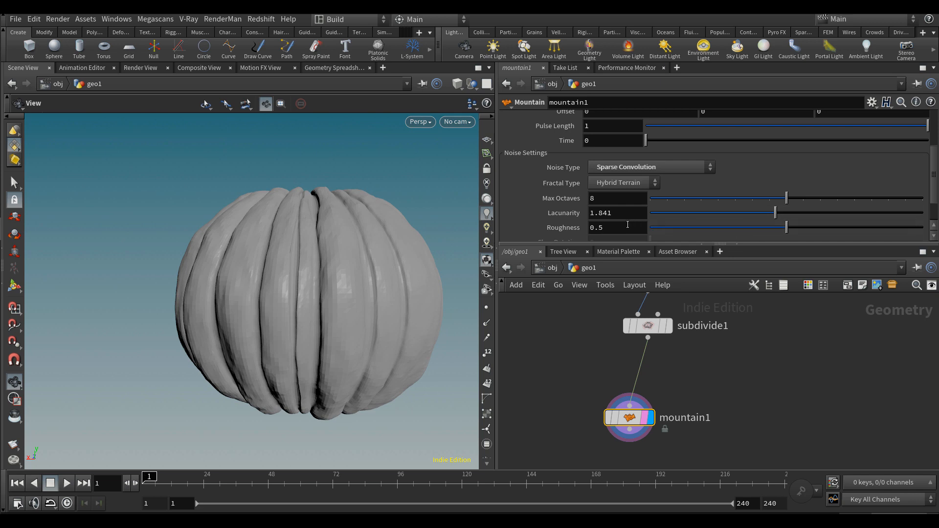
{"action": "key", "text": "Return"}
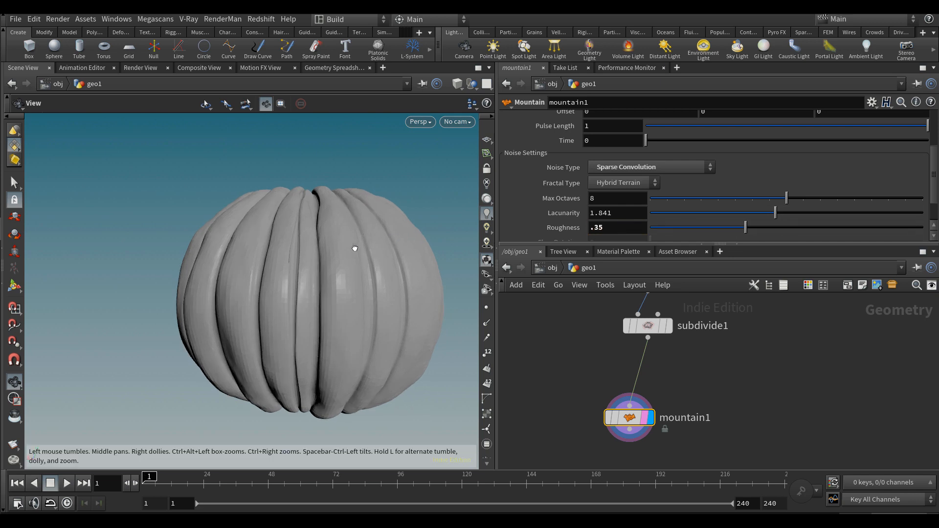
Raise mountain1's height to 0.35 and inspect the pumpkin's grooves up close
{"action": "scroll", "coordinate": [562, 189], "scroll_direction": "up", "scroll_amount": 3}
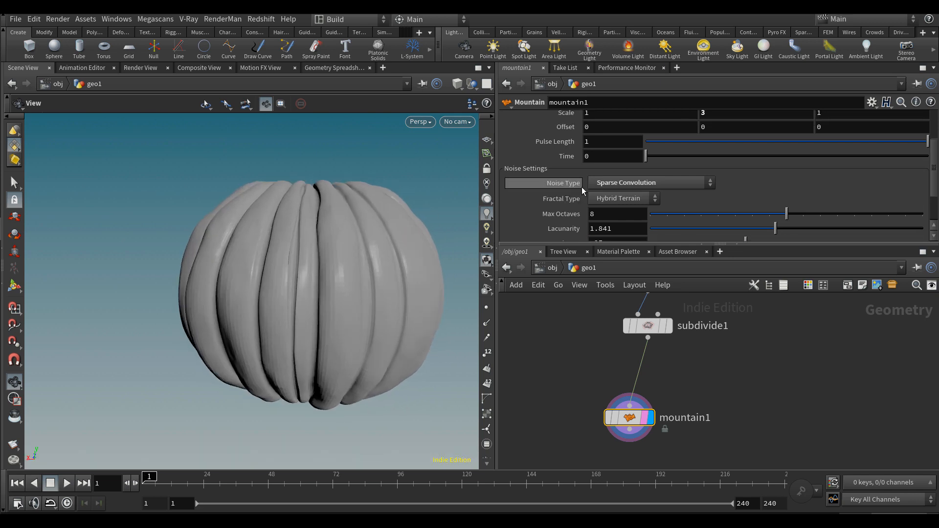
{"action": "left_click_drag", "start_coordinate": [648, 149], "coordinate": [650, 148]}
{"action": "mouse_move", "coordinate": [387, 242]}
{"action": "left_mouse_down"}
{"action": "mouse_move", "coordinate": [274, 240]}
{"action": "mouse_move", "coordinate": [371, 239]}
{"action": "left_mouse_up"}
{"action": "left_click_drag", "start_coordinate": [650, 149], "coordinate": [656, 148]}
{"action": "scroll", "coordinate": [363, 273], "scroll_direction": "up", "scroll_amount": 10}
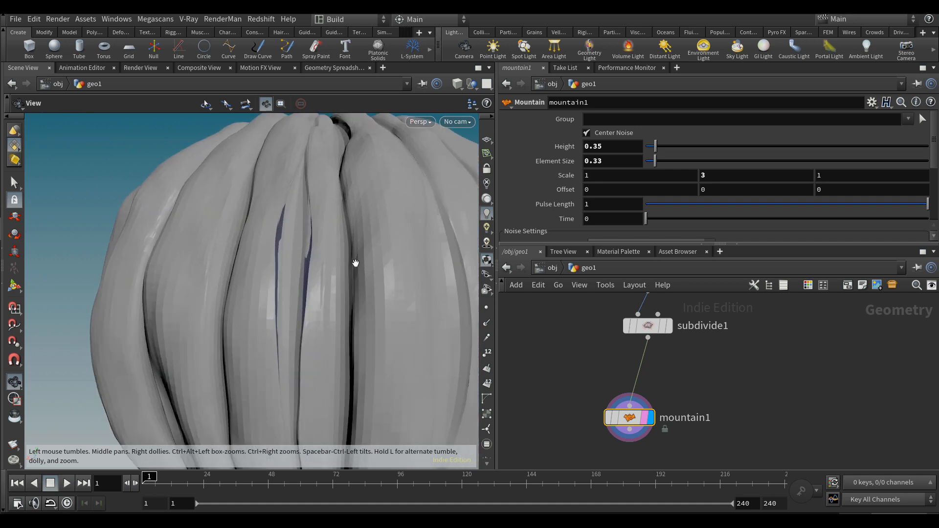
{"action": "left_click_drag", "start_coordinate": [356, 264], "coordinate": [321, 250]}
Make room above mountain1 and insert a Facet node between subdivide1 and mountain1
{"action": "scroll", "coordinate": [687, 384], "scroll_direction": "down", "scroll_amount": 1}
{"action": "middle_click_drag", "start_coordinate": [688, 383], "coordinate": [679, 355]}
{"action": "scroll", "coordinate": [644, 385], "scroll_direction": "down", "scroll_amount": 1}
{"action": "left_click_drag", "start_coordinate": [635, 386], "coordinate": [641, 420]}
{"action": "scroll", "coordinate": [676, 360], "scroll_direction": "up", "scroll_amount": 2}
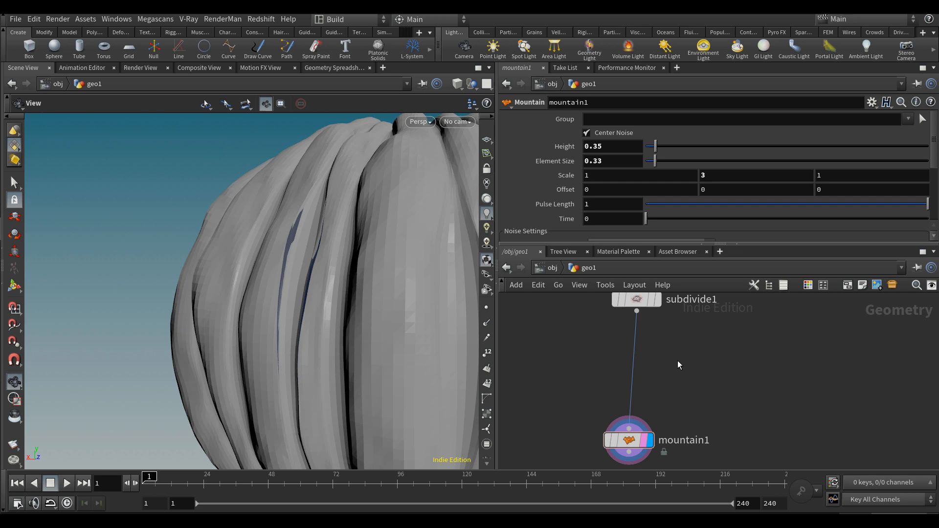
{"action": "key", "text": "Tab"}
{"action": "type", "text": "facet"}
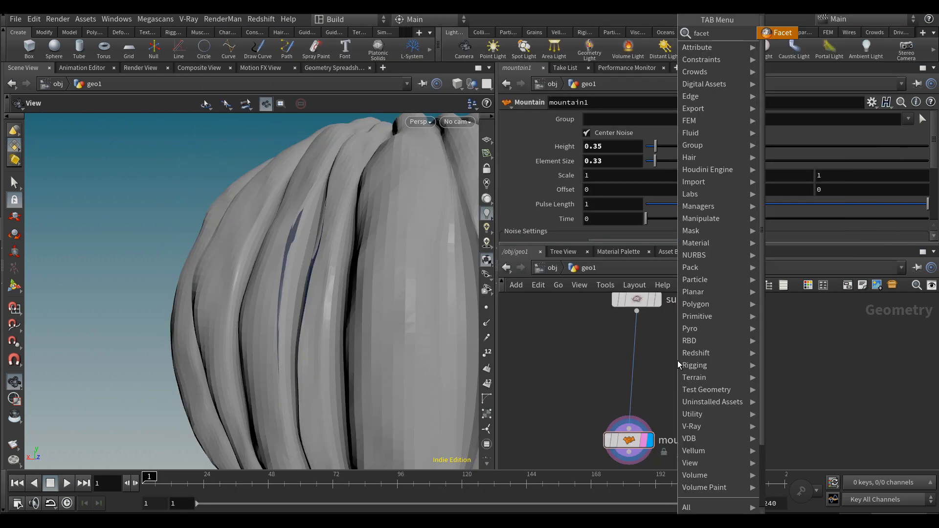
{"action": "key", "text": "Return"}
{"action": "left_click", "coordinate": [639, 353]}
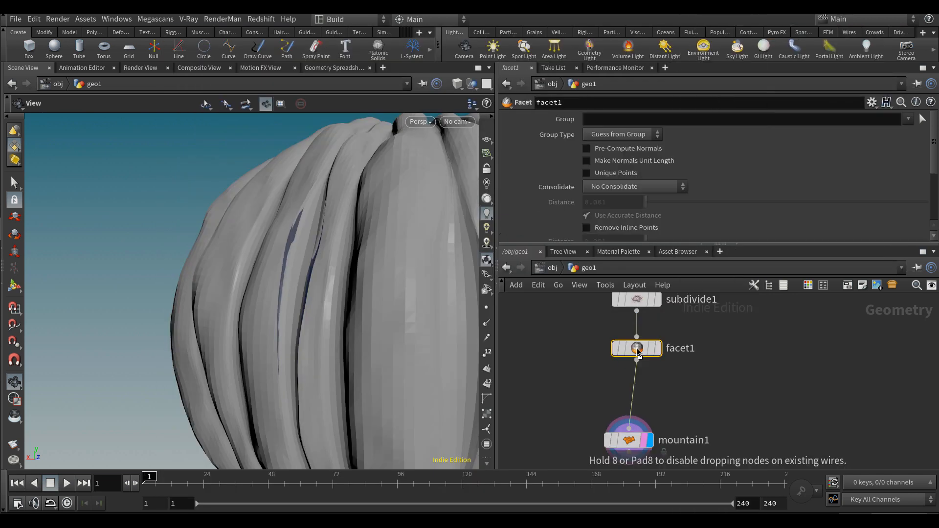
Enable Post-Compute Normals on facet1 and move mountain1 further below it
{"action": "scroll", "coordinate": [633, 212], "scroll_direction": "down", "scroll_amount": 5}
{"action": "middle_click_drag", "start_coordinate": [678, 397], "coordinate": [688, 333]}
{"action": "left_click_drag", "start_coordinate": [638, 379], "coordinate": [639, 448]}
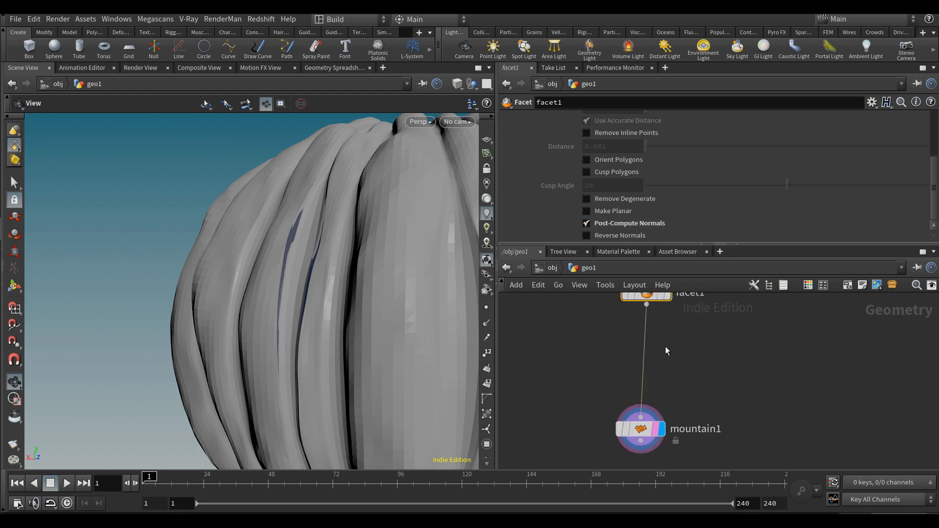
Insert an Attribute Blur node between facet1 and mountain1 and set its attribute to N
{"action": "middle_click_drag", "start_coordinate": [671, 330], "coordinate": [670, 349]}
{"action": "key", "text": "Tab"}
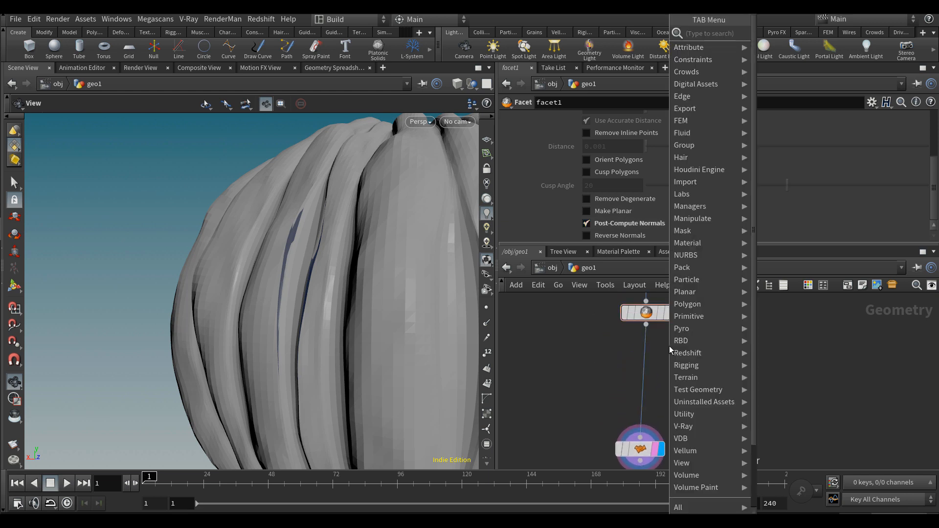
{"action": "type", "text": "attribute"}
{"action": "key", "text": "Return"}
{"action": "left_click", "coordinate": [670, 347]}
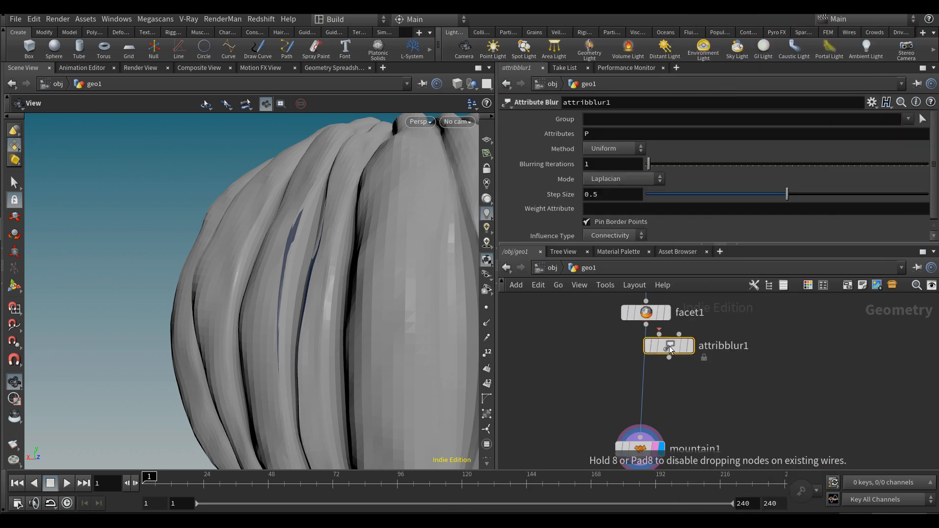
{"action": "left_click_drag", "start_coordinate": [669, 347], "coordinate": [654, 363]}
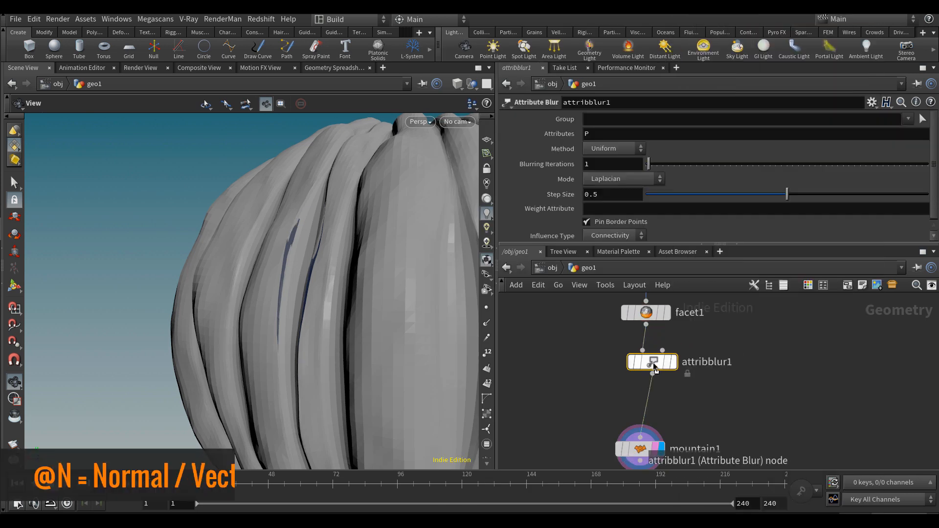
{"action": "left_click", "coordinate": [600, 134]}
{"action": "key", "text": "Return"}
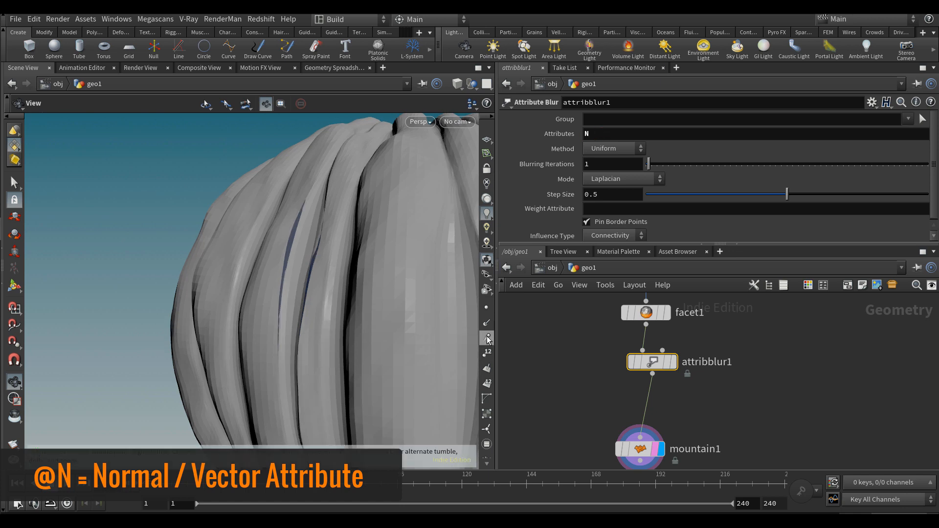
With the point normals shown temporarily, set attribblur1's step size to 1 and blurring iterations to 100
{"action": "left_click", "coordinate": [487, 335]}
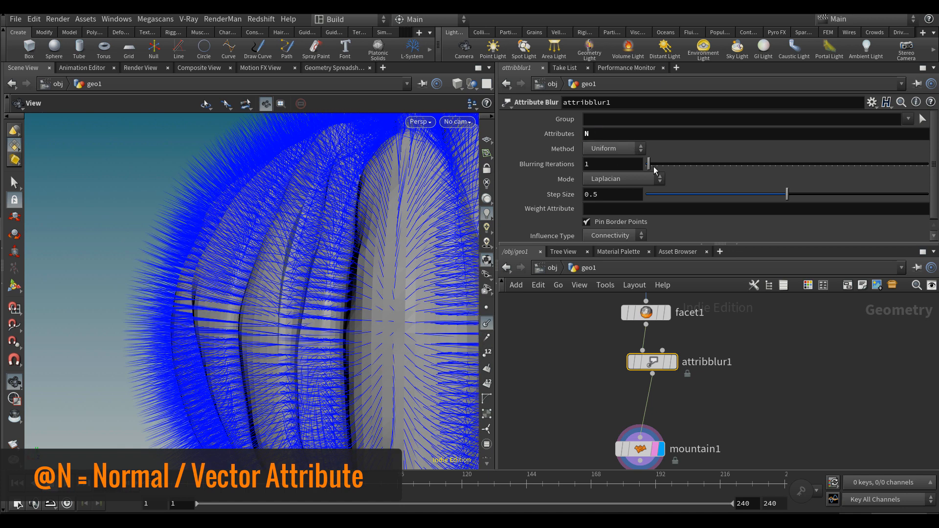
{"action": "left_click_drag", "start_coordinate": [818, 201], "coordinate": [929, 194]}
{"action": "left_click_drag", "start_coordinate": [652, 167], "coordinate": [852, 171]}
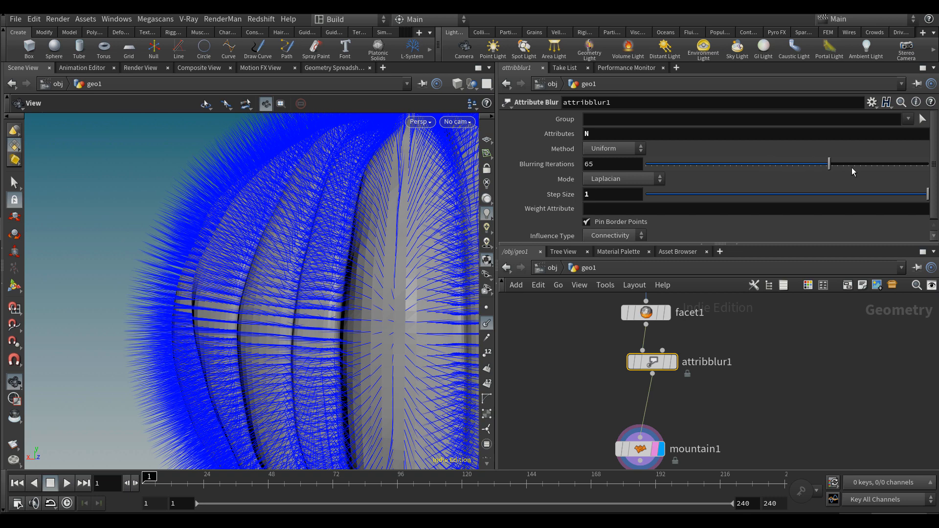
{"action": "mouse_move", "coordinate": [912, 174]}
{"action": "left_mouse_down"}
{"action": "mouse_move", "coordinate": [662, 175]}
{"action": "mouse_move", "coordinate": [919, 171]}
{"action": "left_mouse_up"}
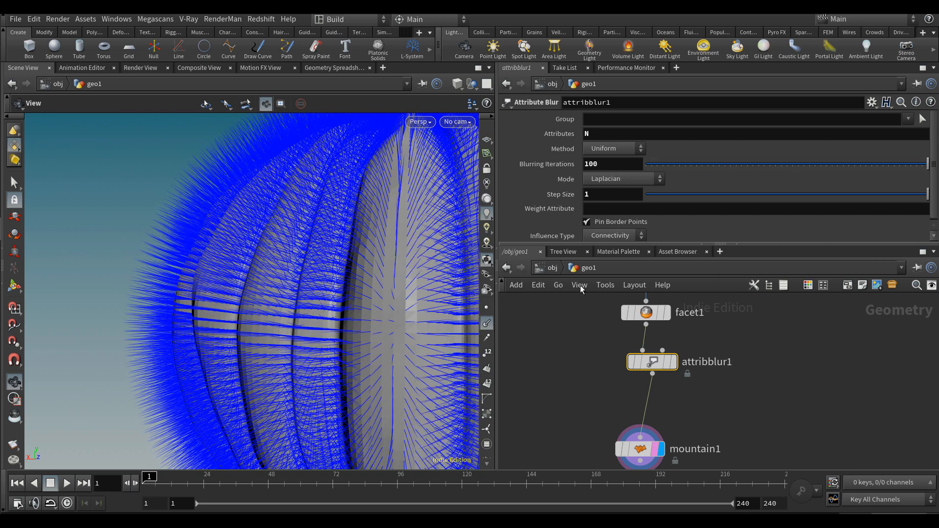
{"action": "left_click", "coordinate": [486, 323]}
{"action": "left_click_drag", "start_coordinate": [394, 299], "coordinate": [336, 262]}
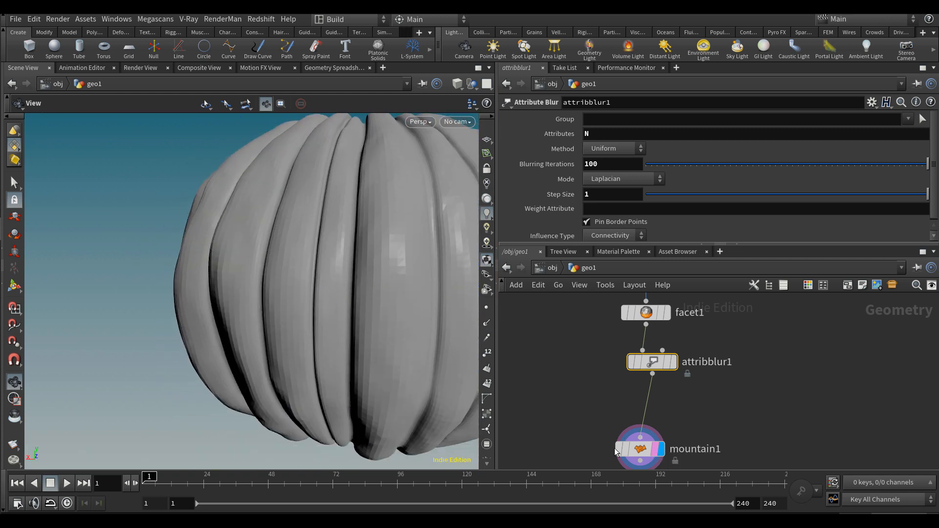
Compare the pumpkin surface with mountain1 and attribblur1 each bypassed and active, viewing it from several sides
{"action": "mouse_move", "coordinate": [617, 451]}
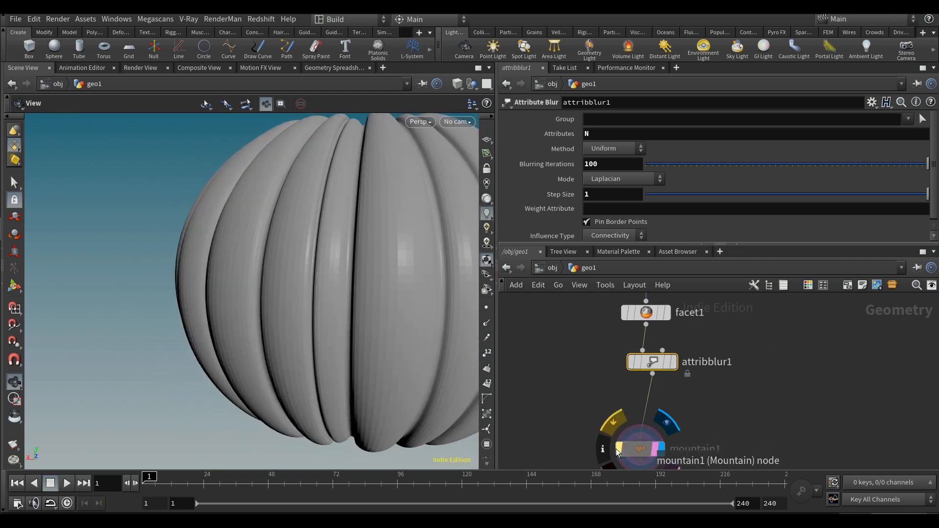
{"action": "left_click", "coordinate": [632, 361]}
{"action": "left_click", "coordinate": [632, 361]}
{"action": "right_click_drag", "start_coordinate": [262, 280], "coordinate": [217, 250]}
{"action": "mouse_move", "coordinate": [217, 250]}
{"action": "left_mouse_down"}
{"action": "mouse_move", "coordinate": [294, 258]}
{"action": "mouse_move", "coordinate": [296, 249]}
{"action": "left_mouse_up"}
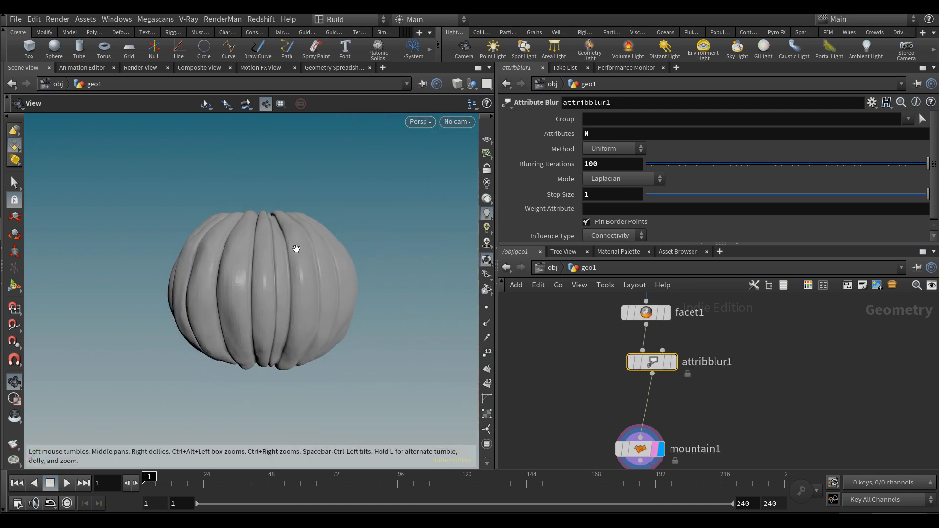
{"action": "right_click_drag", "start_coordinate": [296, 249], "coordinate": [340, 275]}
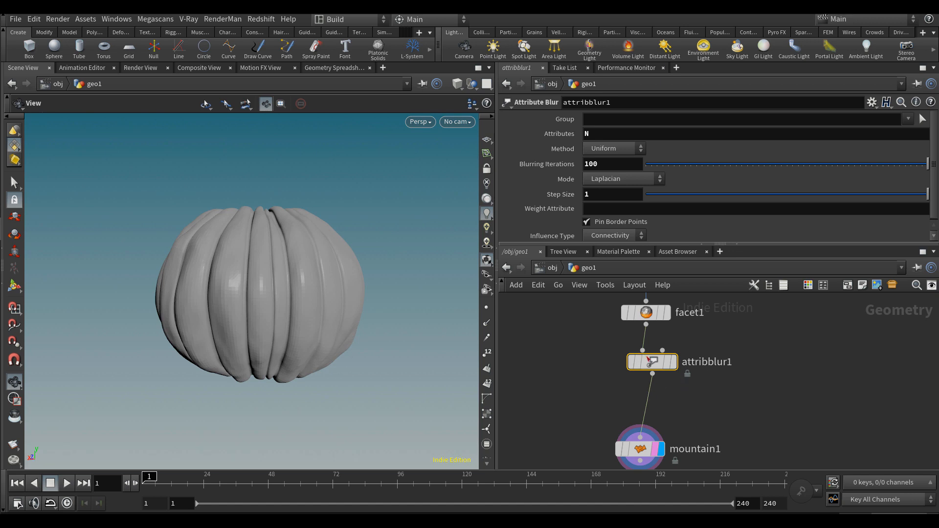
Group facet1, attribblur1 and mountain1 in a network box titled DEFORMATIONS
{"action": "scroll", "coordinate": [681, 389], "scroll_direction": "down", "scroll_amount": 3}
{"action": "left_click_drag", "start_coordinate": [653, 431], "coordinate": [662, 414]}
{"action": "left_click_drag", "start_coordinate": [610, 446], "coordinate": [702, 332]}
{"action": "key", "text": "shift+o"}
{"action": "left_click", "coordinate": [701, 333]}
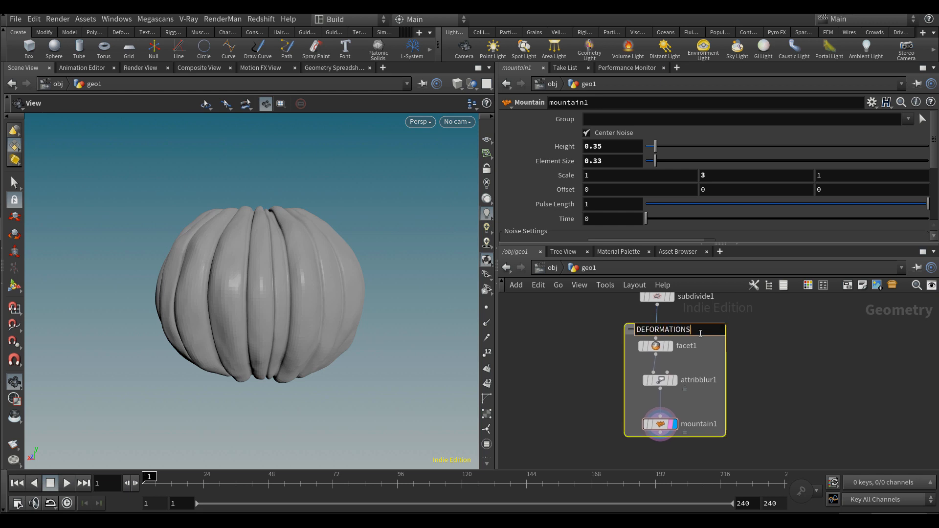
{"action": "key", "text": "Return"}
{"action": "left_click", "coordinate": [753, 389]}
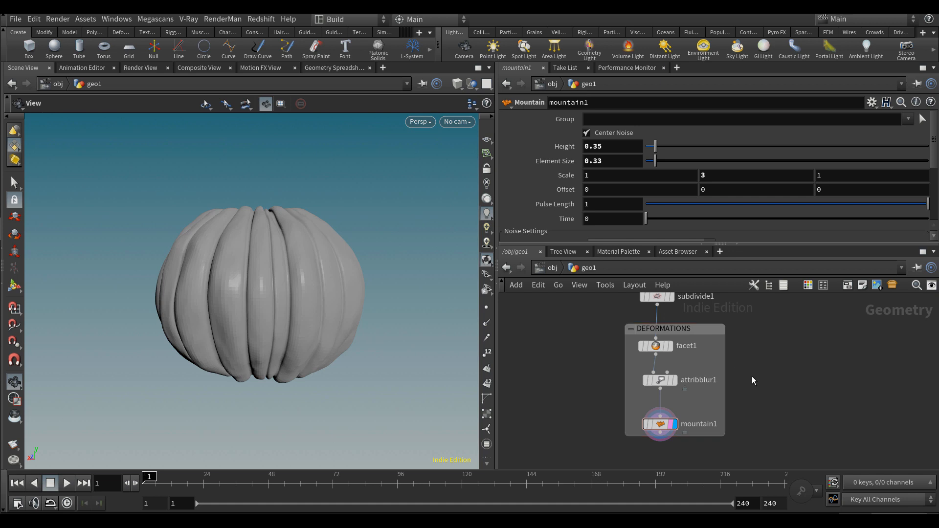
Set mountain1's X offset to 3.2 and its height to 0.2
{"action": "left_click_drag", "start_coordinate": [286, 285], "coordinate": [260, 293]}
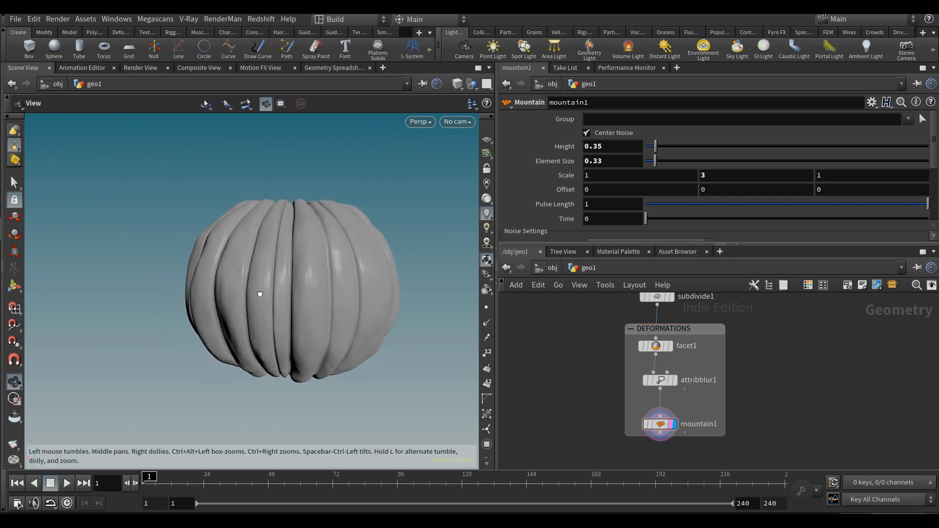
{"action": "left_click", "coordinate": [663, 429]}
{"action": "middle_click_drag", "start_coordinate": [607, 189], "coordinate": [792, 192]}
{"action": "middle_click_drag", "start_coordinate": [600, 191], "coordinate": [580, 191]}
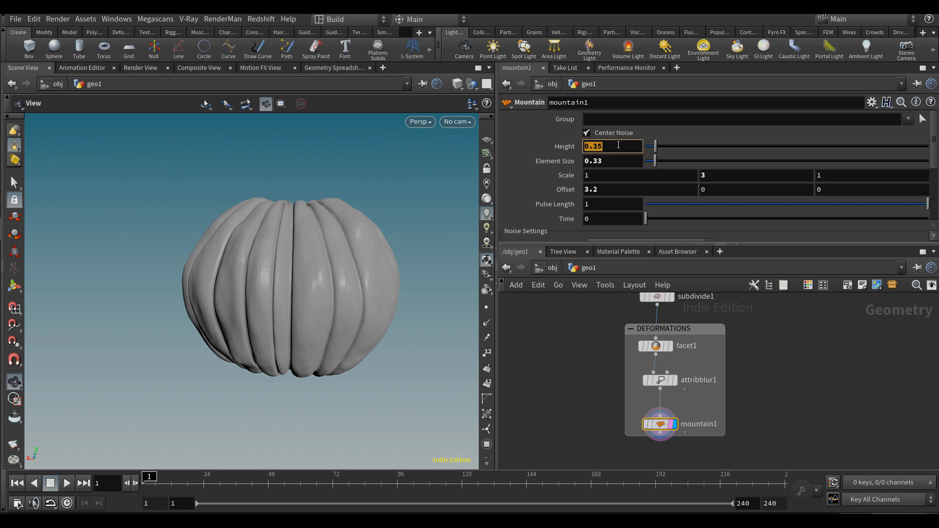
{"action": "type", "text": ".2"}
{"action": "key", "text": "Return"}
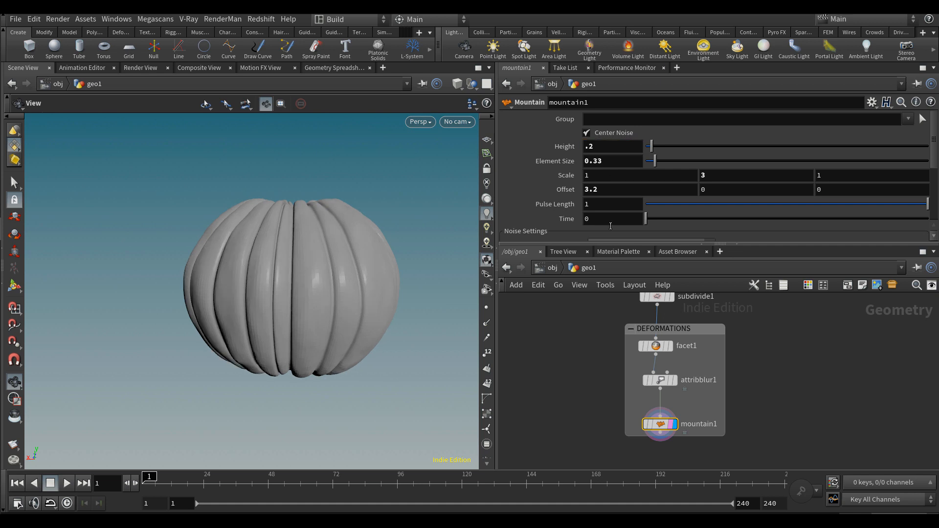
Raise mountain1's height to 0.23 and its element size to 0.47, checking the effect on the pumpkin
{"action": "middle_click_drag", "start_coordinate": [698, 420], "coordinate": [699, 403]}
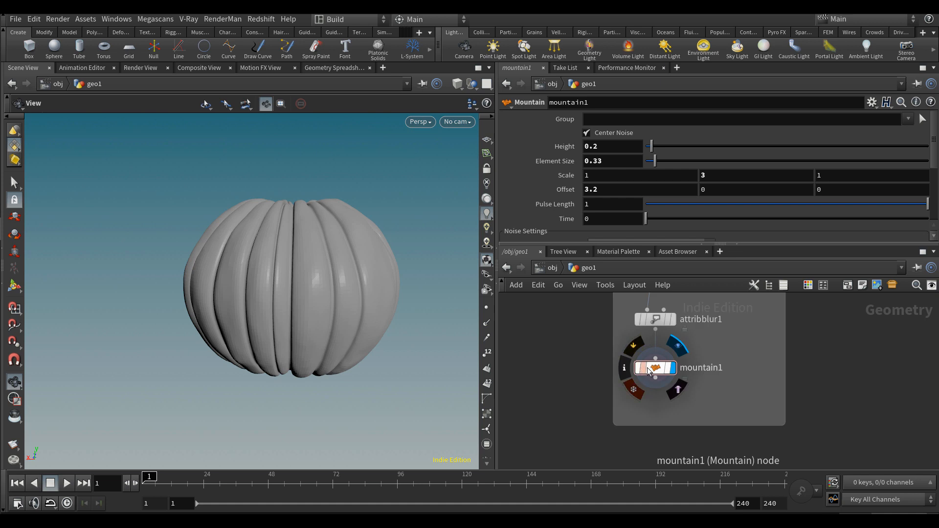
{"action": "left_click", "coordinate": [651, 369]}
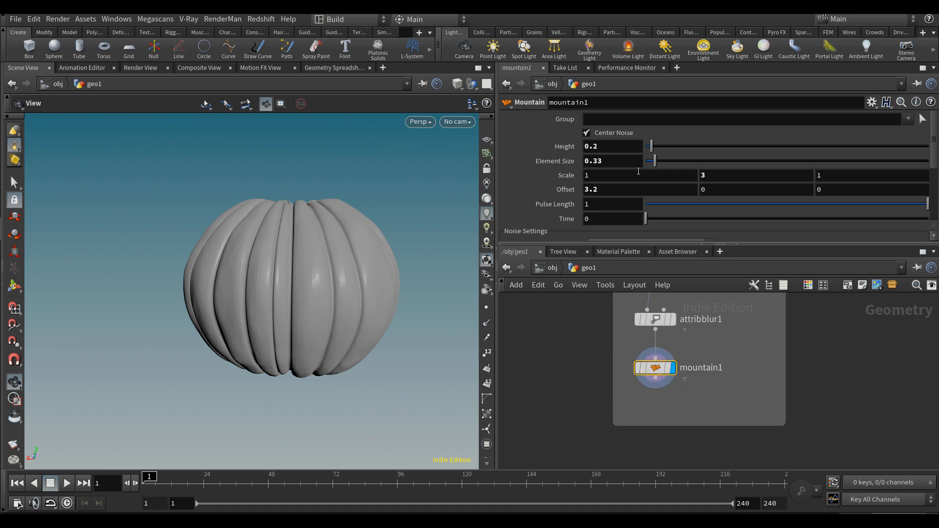
{"action": "left_click_drag", "start_coordinate": [653, 149], "coordinate": [659, 161]}
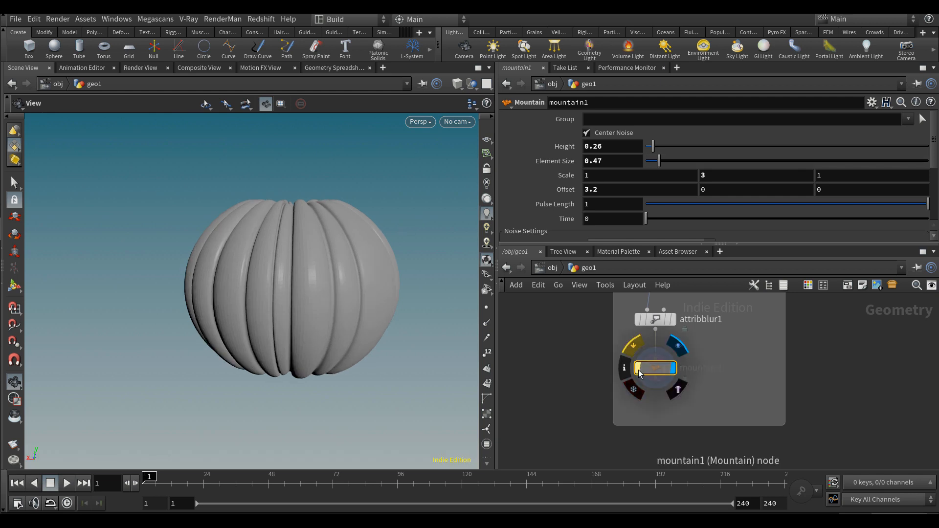
{"action": "mouse_move", "coordinate": [659, 153]}
{"action": "left_mouse_down"}
{"action": "mouse_move", "coordinate": [640, 154]}
{"action": "mouse_move", "coordinate": [653, 155]}
{"action": "left_mouse_up"}
{"action": "left_click_drag", "start_coordinate": [372, 215], "coordinate": [310, 291]}
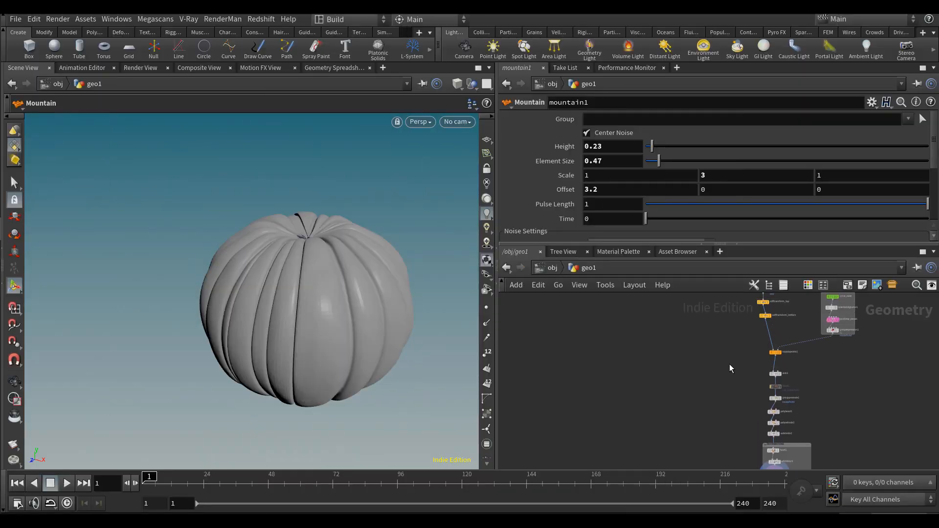
Add a Blast node beside the main chain and connect its input to copytopoints1's output
{"action": "scroll", "coordinate": [729, 364], "scroll_direction": "up", "scroll_amount": 3}
{"action": "key", "text": "Tab"}
{"action": "type", "text": "line"}
{"action": "key", "text": "Return"}
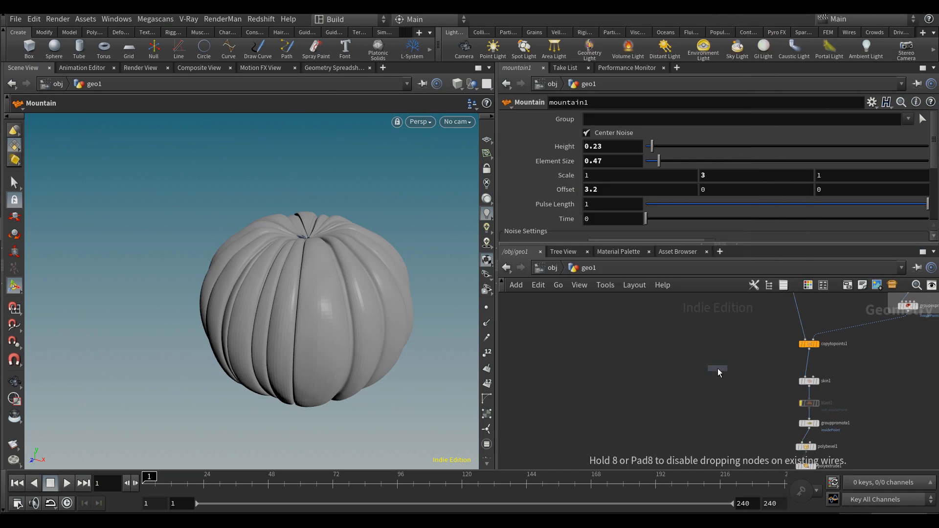
{"action": "left_click", "coordinate": [717, 368]}
{"action": "scroll", "coordinate": [717, 368], "scroll_direction": "up", "scroll_amount": 3}
{"action": "left_click_drag", "start_coordinate": [717, 360], "coordinate": [876, 335]}
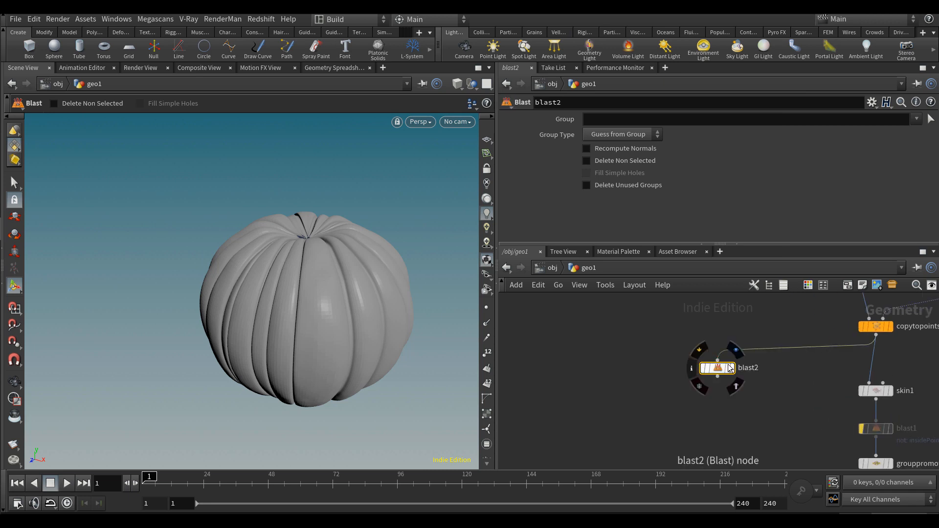
Display blast2, set its group to end and enable Delete Non Selected
{"action": "scroll", "coordinate": [729, 368], "scroll_direction": "up", "scroll_amount": 2}
{"action": "left_click", "coordinate": [732, 368]}
{"action": "left_click", "coordinate": [916, 119]}
{"action": "left_click", "coordinate": [907, 141]}
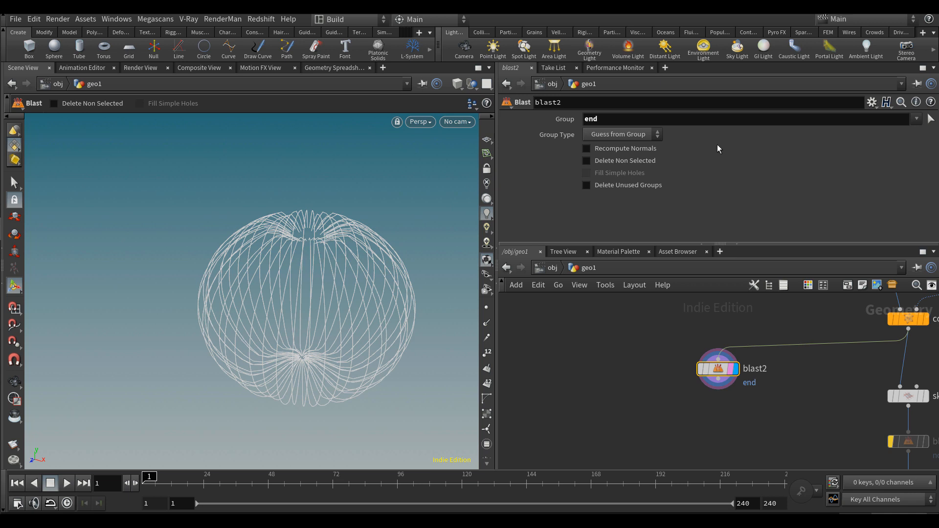
{"action": "left_click", "coordinate": [635, 162]}
{"action": "key", "text": "Escape"}
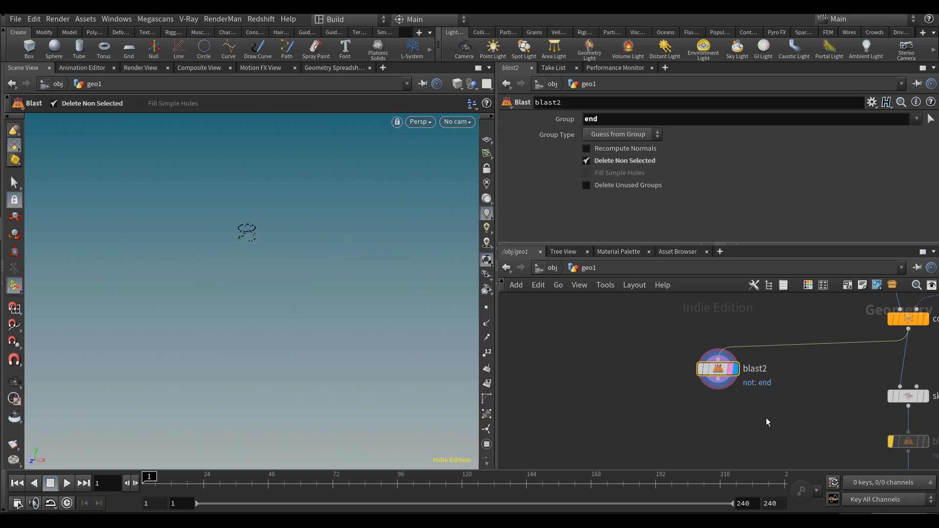
Add a Fuse node fed by blast2, display it and set its snap distance to 10
{"action": "key", "text": "Tab"}
{"action": "type", "text": "fuse"}
{"action": "key", "text": "Return"}
{"action": "left_click", "coordinate": [733, 411]}
{"action": "left_click_drag", "start_coordinate": [733, 411], "coordinate": [718, 379]}
{"action": "left_click", "coordinate": [726, 418]}
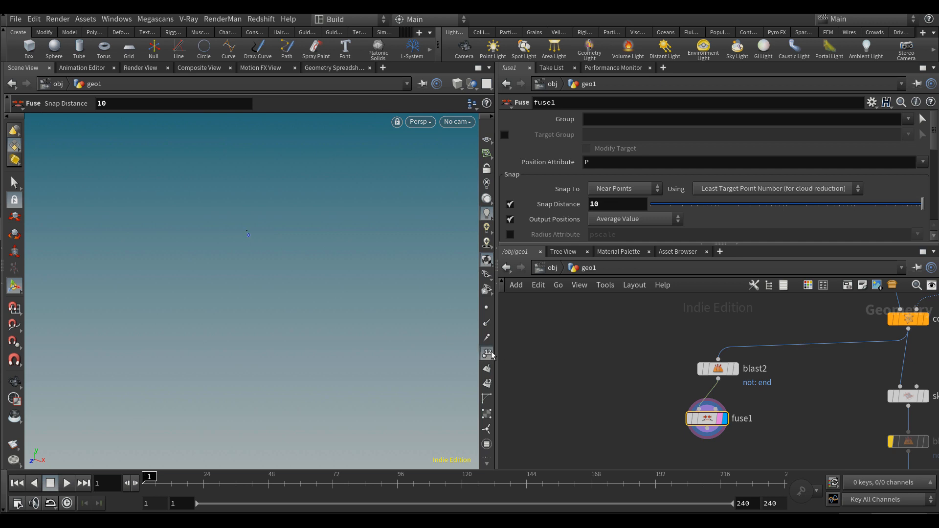
Add a Line node beside blast2 as the base curve for the stem
{"action": "key", "text": "Tab"}
{"action": "type", "text": "line"}
{"action": "key", "text": "Return"}
{"action": "left_click", "coordinate": [662, 359]}
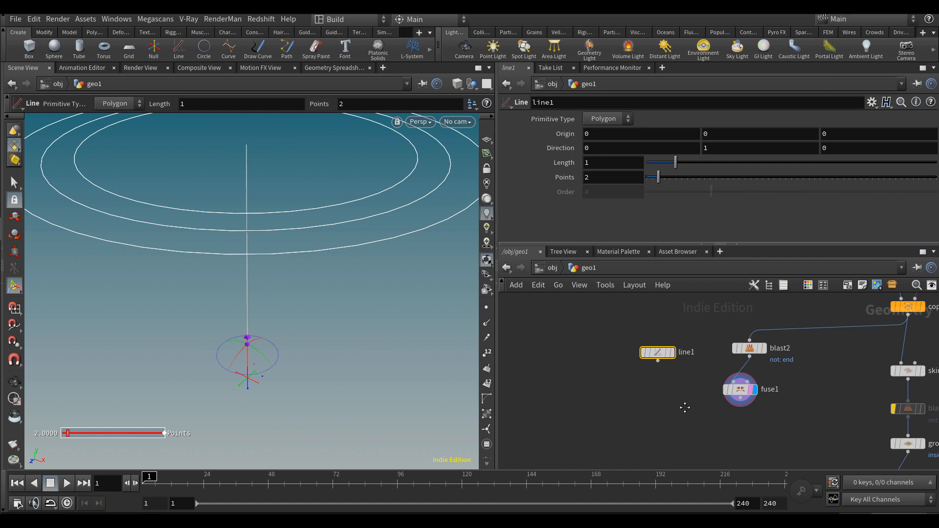
Add a Copy to Points node that copies line1 onto fuse1's point, and display it
{"action": "key", "text": "Tab"}
{"action": "type", "text": "copytop"}
{"action": "key", "text": "Return"}
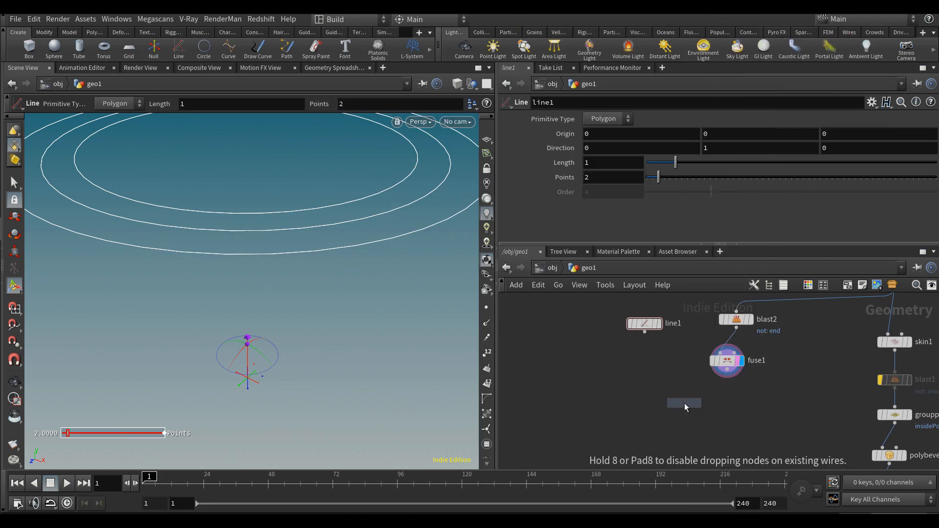
{"action": "left_click", "coordinate": [685, 403]}
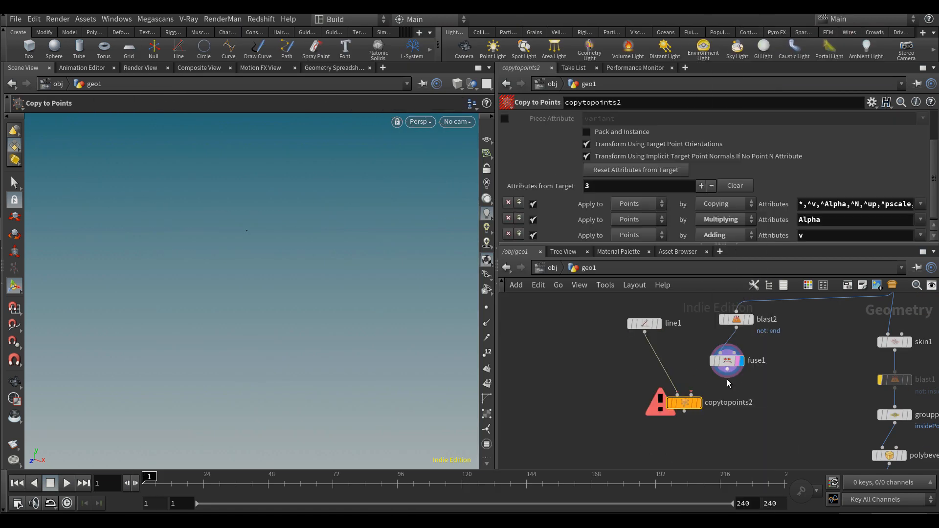
{"action": "left_click_drag", "start_coordinate": [691, 394], "coordinate": [727, 370]}
{"action": "left_click", "coordinate": [700, 404]}
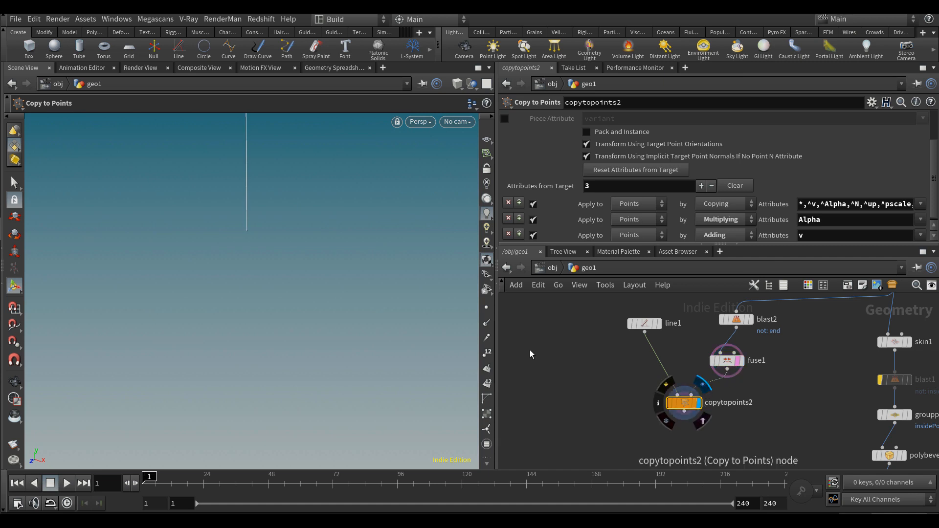
{"action": "left_click_drag", "start_coordinate": [210, 235], "coordinate": [237, 243], "text": "alt"}
Add a Merge node combining copytopoints2 and mountain1, and display the merged result
{"action": "key", "text": "Return"}
{"action": "scroll", "coordinate": [807, 371], "scroll_direction": "down", "scroll_amount": 5}
{"action": "middle_click_drag", "start_coordinate": [782, 427], "coordinate": [753, 349]}
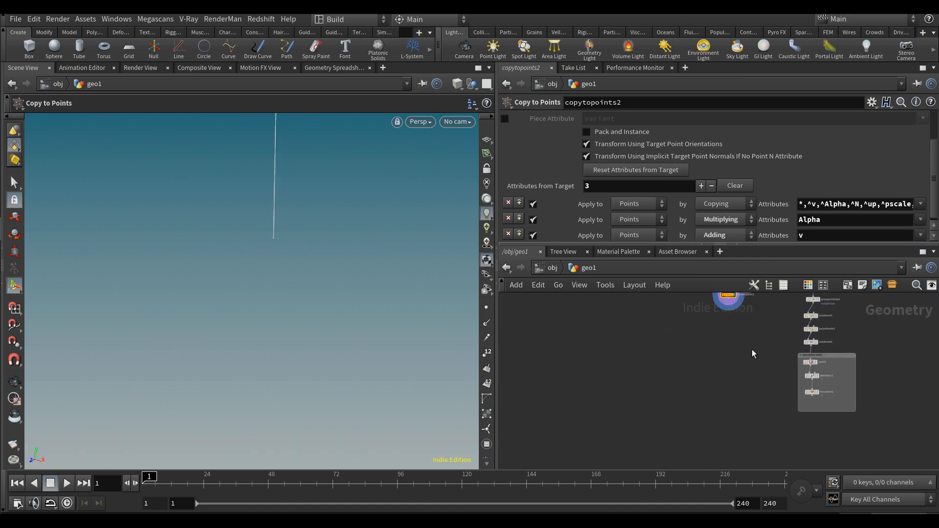
{"action": "key", "text": "Tab"}
{"action": "type", "text": "merge"}
{"action": "key", "text": "Return"}
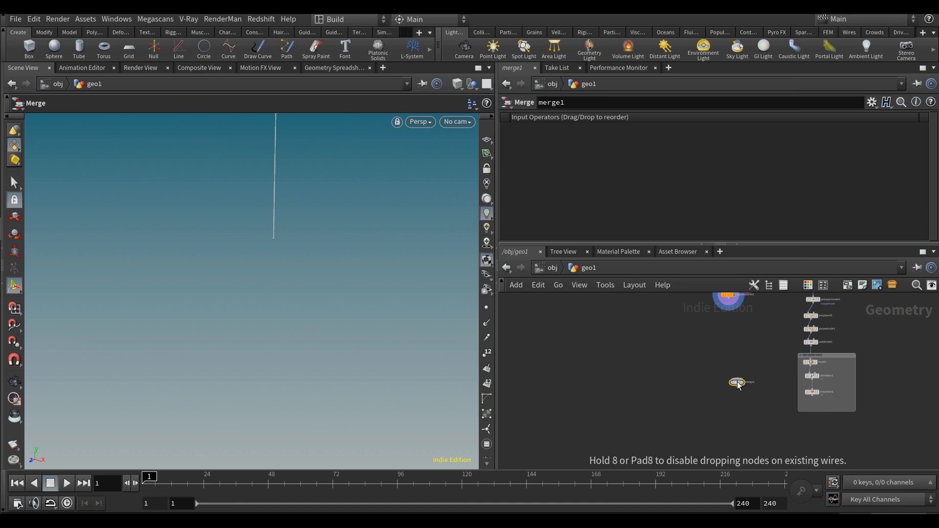
{"action": "left_click", "coordinate": [738, 384]}
{"action": "left_click_drag", "start_coordinate": [738, 384], "coordinate": [812, 396]}
{"action": "scroll", "coordinate": [748, 418], "scroll_direction": "up", "scroll_amount": 3}
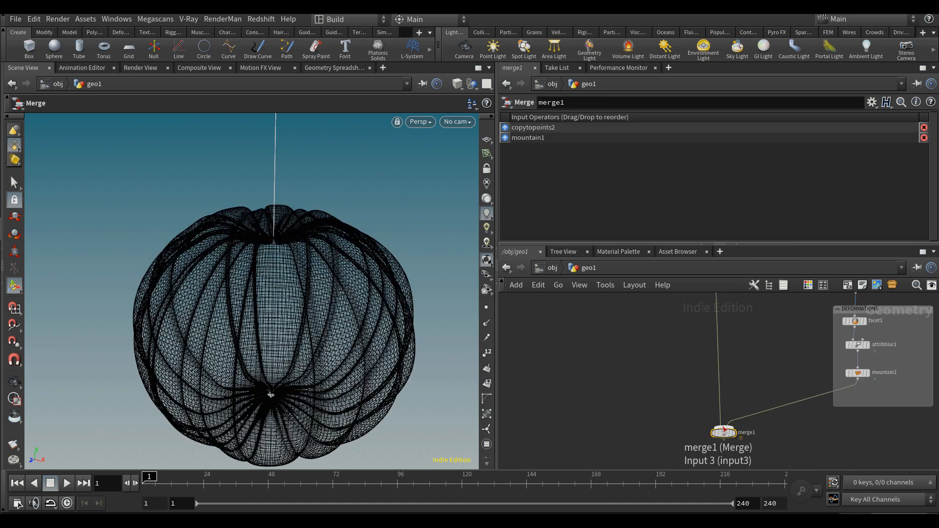
{"action": "left_click", "coordinate": [735, 434]}
{"action": "scroll", "coordinate": [230, 266], "scroll_direction": "down", "scroll_amount": 4}
{"action": "left_click_drag", "start_coordinate": [231, 266], "coordinate": [266, 252], "text": "alt"}
{"action": "scroll", "coordinate": [581, 330], "scroll_direction": "up", "scroll_amount": 2}
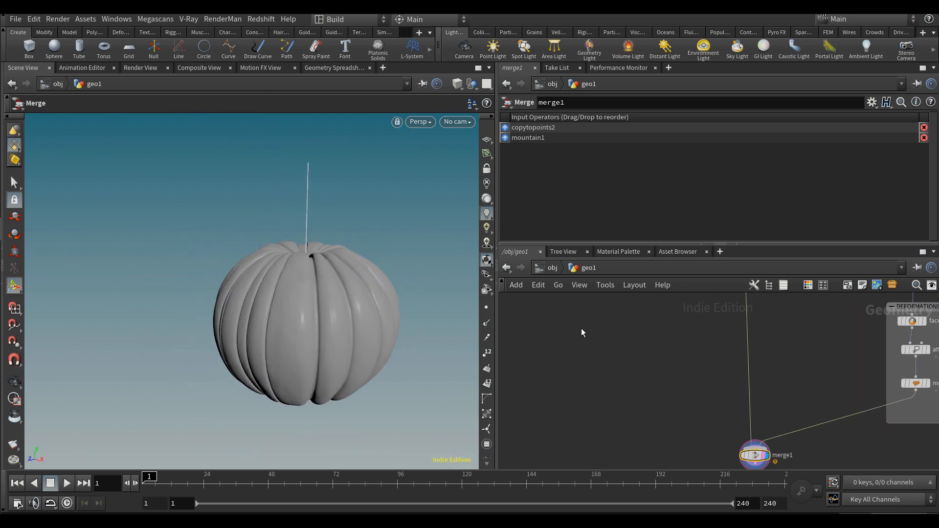
Set line1's length to 0.49 and its number of points to 10
{"action": "scroll", "coordinate": [617, 327], "scroll_direction": "down", "scroll_amount": 3}
{"action": "scroll", "coordinate": [665, 319], "scroll_direction": "down", "scroll_amount": 4}
{"action": "middle_click_drag", "start_coordinate": [666, 319], "coordinate": [669, 396]}
{"action": "scroll", "coordinate": [668, 328], "scroll_direction": "up", "scroll_amount": 5}
{"action": "left_click", "coordinate": [685, 386]}
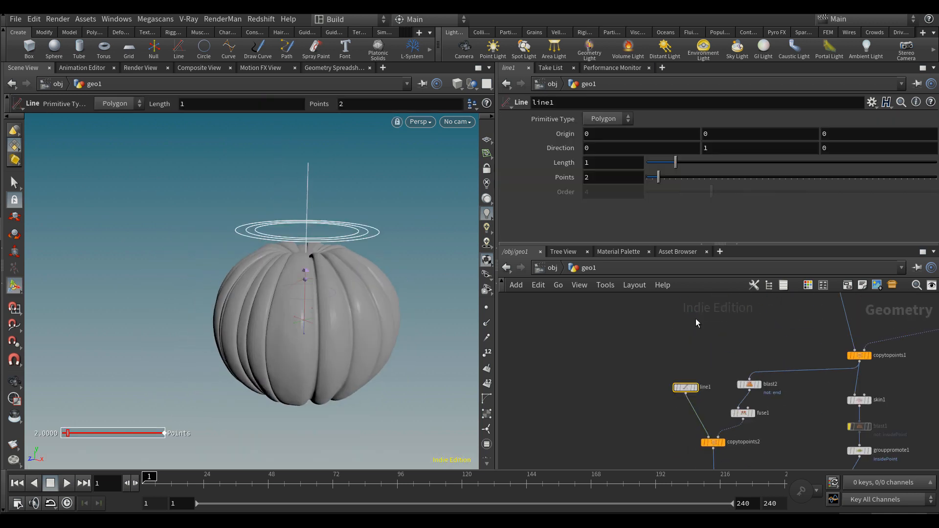
{"action": "left_click_drag", "start_coordinate": [679, 166], "coordinate": [661, 166]}
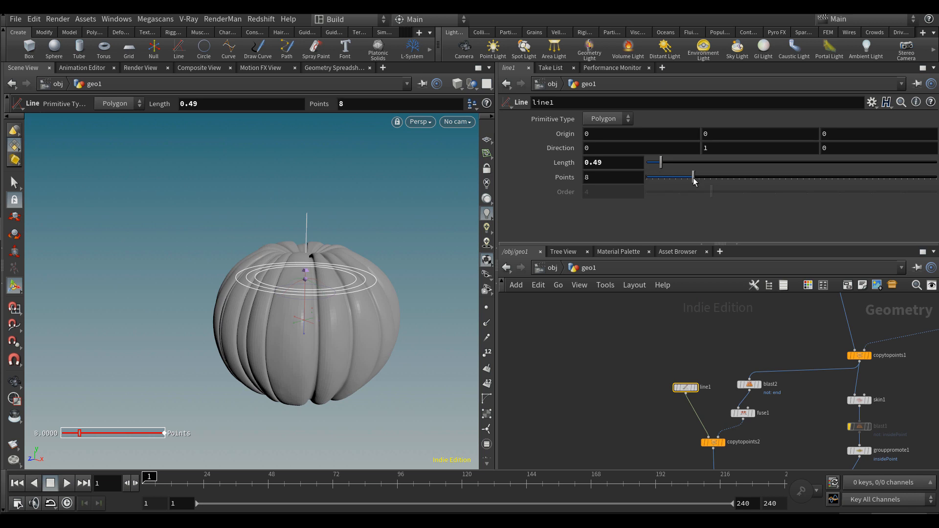
Move line1 away from copytopoints2 and insert a Bend node between them
{"action": "scroll", "coordinate": [704, 413], "scroll_direction": "up", "scroll_amount": 2}
{"action": "left_click_drag", "start_coordinate": [701, 341], "coordinate": [669, 340]}
{"action": "key", "text": "Tab"}
{"action": "type", "text": "bend"}
{"action": "key", "text": "Return"}
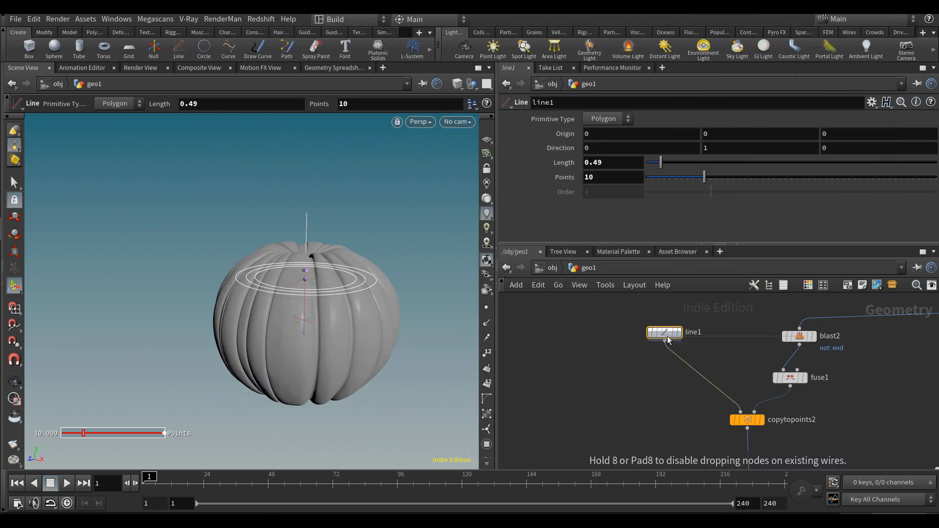
{"action": "left_click", "coordinate": [683, 367]}
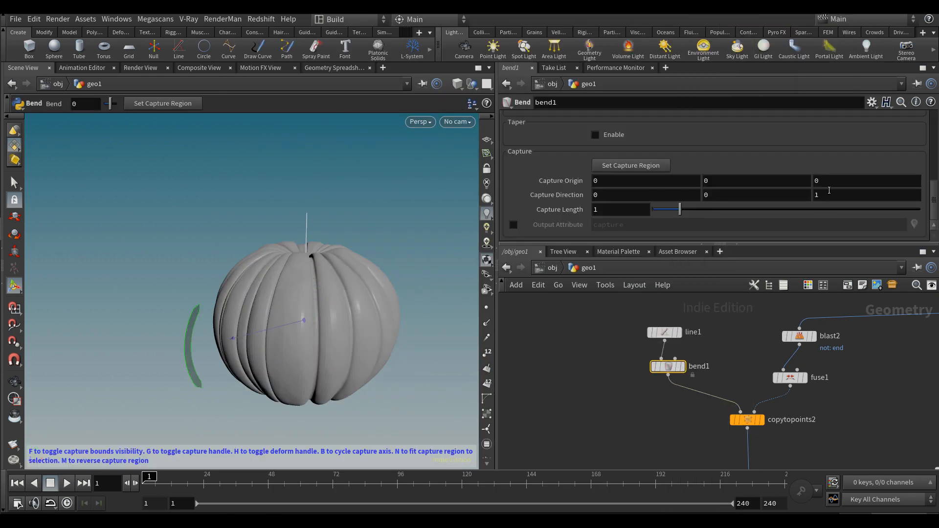
Set bend1's capture direction to 0, 1, 0 so it follows the vertical stem line
{"action": "key", "text": "BackSpace"}
{"action": "type", "text": "0"}
{"action": "key", "text": "Return"}
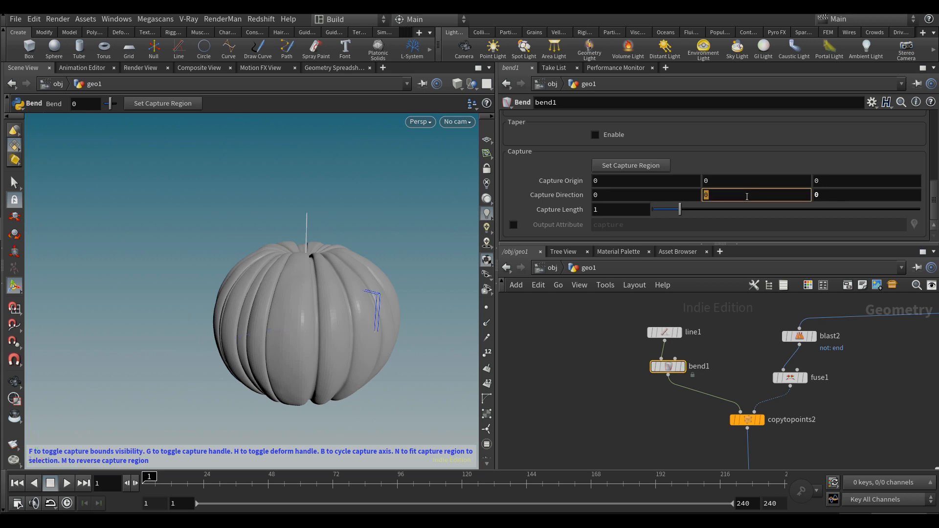
{"action": "left_click", "coordinate": [747, 197]}
{"action": "type", "text": "1"}
{"action": "key", "text": "Return"}
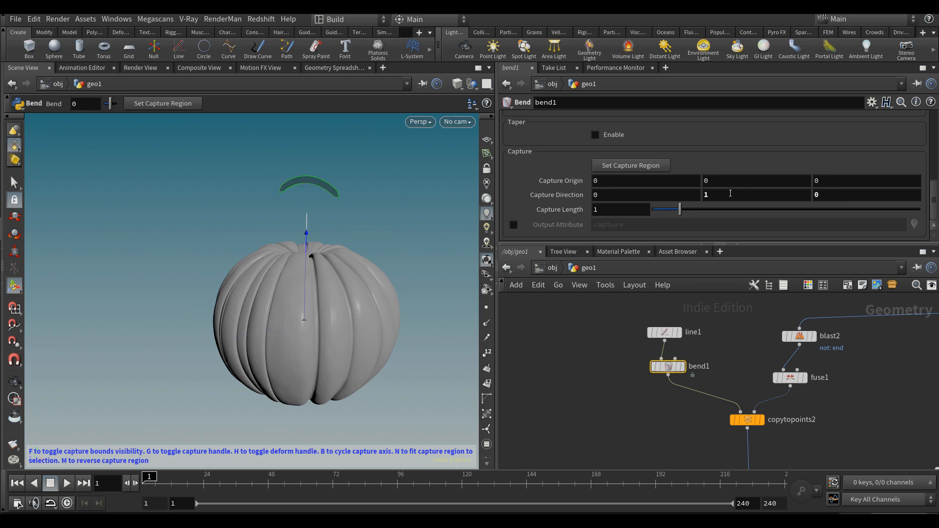
Set the bend's capture length to 0.64 and its bend angle to 70.9
{"action": "mouse_move", "coordinate": [680, 210]}
{"action": "left_mouse_down"}
{"action": "mouse_move", "coordinate": [659, 209]}
{"action": "mouse_move", "coordinate": [670, 210]}
{"action": "left_mouse_up"}
{"action": "scroll", "coordinate": [697, 169], "scroll_direction": "up", "scroll_amount": 5}
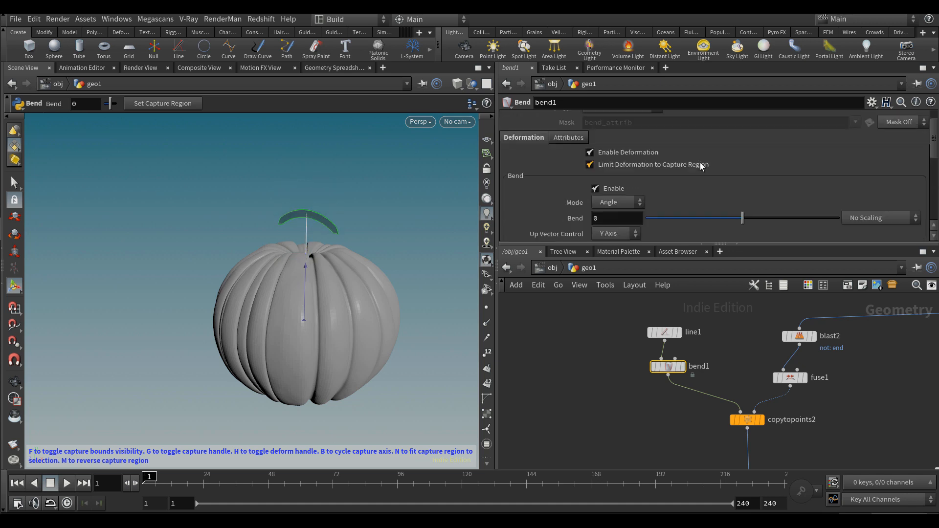
{"action": "left_click_drag", "start_coordinate": [758, 219], "coordinate": [818, 223]}
{"action": "left_click_drag", "start_coordinate": [243, 317], "coordinate": [312, 317], "text": "alt"}
{"action": "key", "text": "Return"}
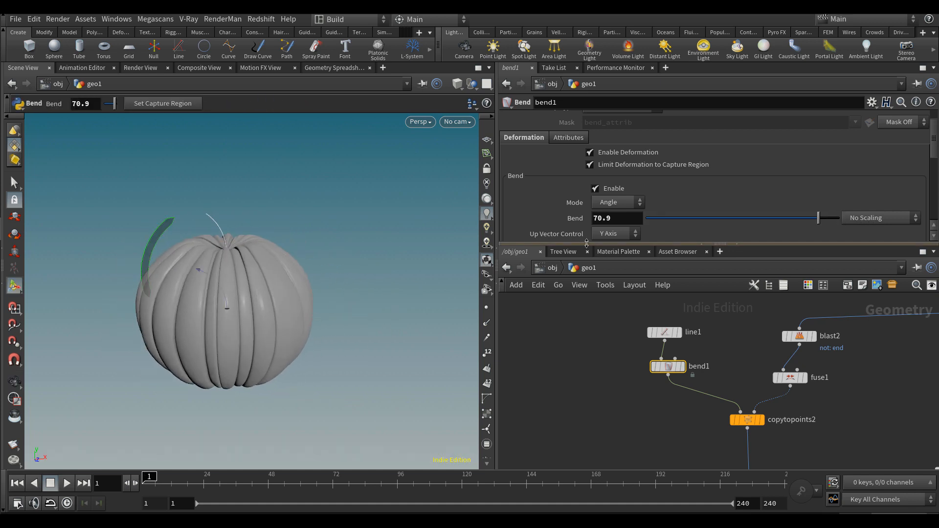
{"action": "scroll", "coordinate": [633, 197], "scroll_direction": "down", "scroll_amount": 3}
{"action": "scroll", "coordinate": [636, 194], "scroll_direction": "down", "scroll_amount": 5}
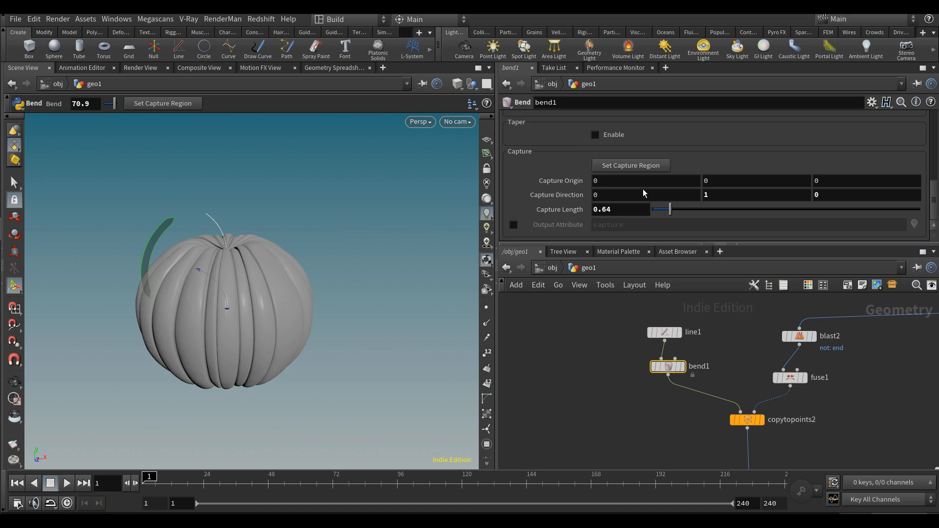
{"action": "scroll", "coordinate": [655, 210], "scroll_direction": "up", "scroll_amount": 1}
{"action": "mouse_move", "coordinate": [669, 226]}
{"action": "left_mouse_down"}
{"action": "mouse_move", "coordinate": [659, 226]}
{"action": "mouse_move", "coordinate": [671, 227]}
{"action": "left_mouse_up"}
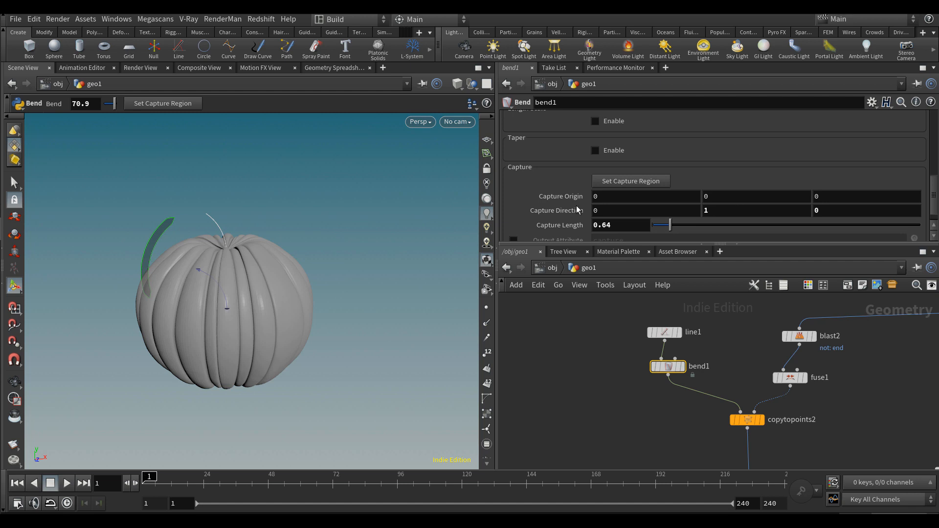
Curve the stem line the opposite way by setting the bend angle to -136.3
{"action": "scroll", "coordinate": [702, 208], "scroll_direction": "up", "scroll_amount": 5}
{"action": "left_click_drag", "start_coordinate": [784, 187], "coordinate": [647, 197]}
{"action": "key", "text": "Escape"}
{"action": "left_click_drag", "start_coordinate": [224, 230], "coordinate": [274, 229]}
{"action": "key", "text": "Return"}
{"action": "middle_click_drag", "start_coordinate": [634, 185], "coordinate": [125, 200]}
Set the length of the stem line to 0.74
{"action": "mouse_move", "coordinate": [309, 248]}
{"action": "left_mouse_down", "text": "alt"}
{"action": "mouse_move", "coordinate": [301, 238]}
{"action": "mouse_move", "coordinate": [311, 232]}
{"action": "left_mouse_up", "text": "alt"}
{"action": "left_click", "coordinate": [665, 335]}
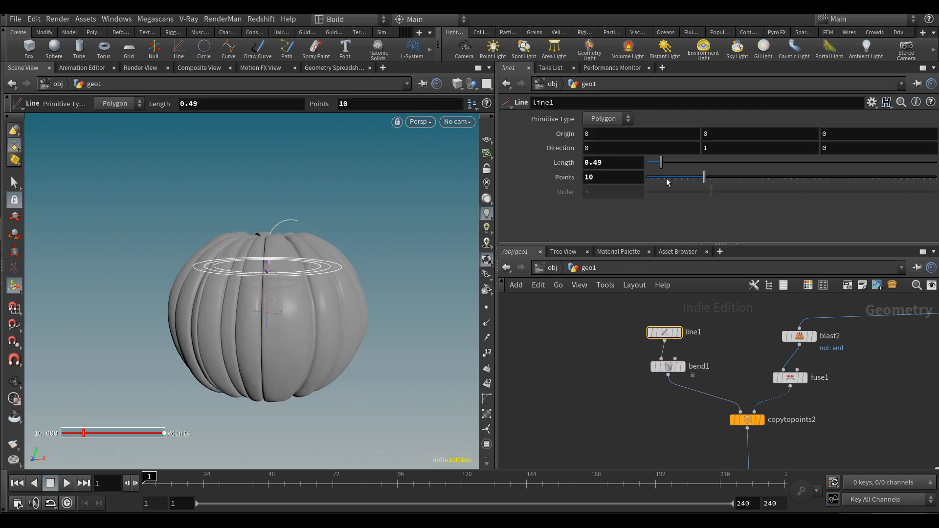
{"action": "left_click_drag", "start_coordinate": [666, 164], "coordinate": [670, 165]}
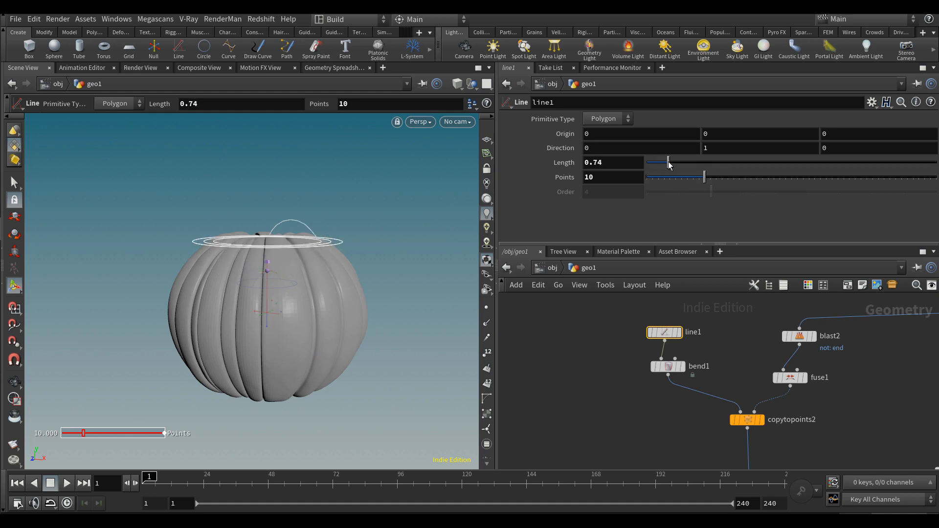
Set the bend's capture origin to 0.15 in Y and fine-tune its capture length slightly
{"action": "left_click", "coordinate": [668, 367]}
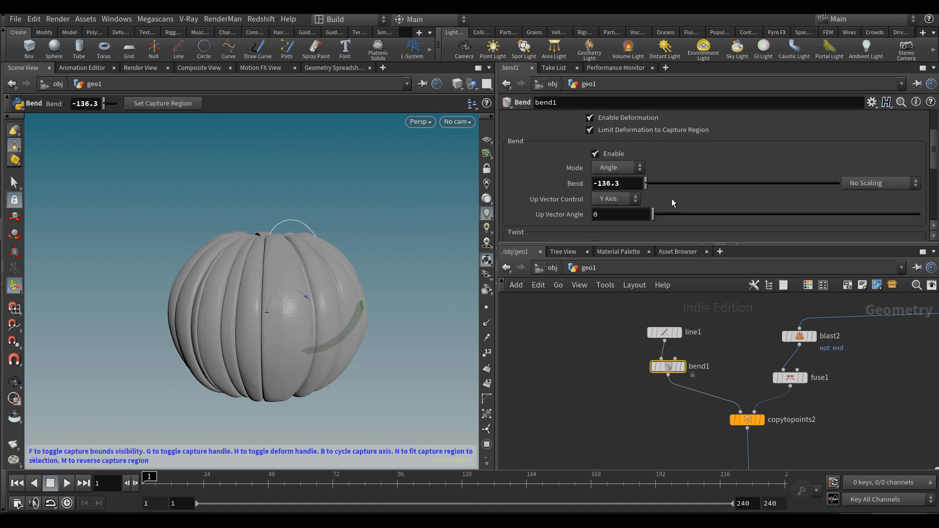
{"action": "scroll", "coordinate": [666, 176], "scroll_direction": "down", "scroll_amount": 5}
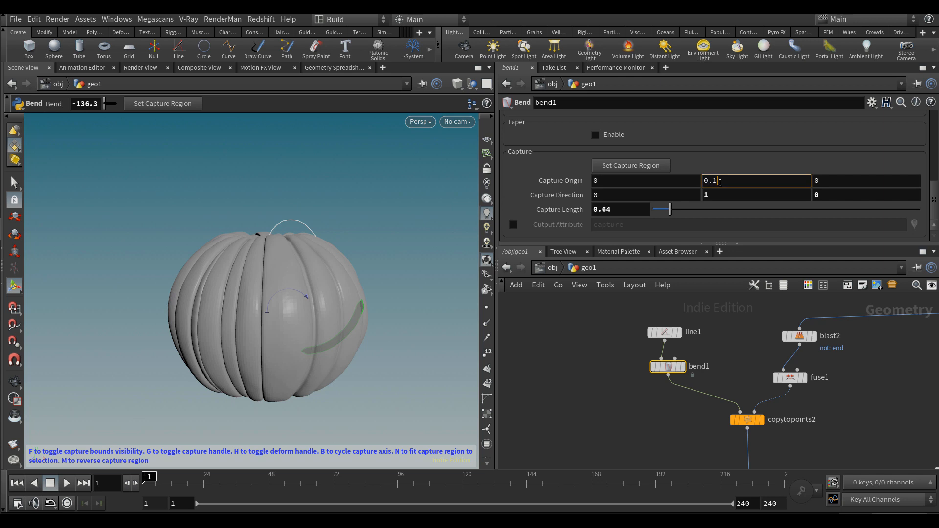
{"action": "left_click", "coordinate": [720, 182]}
{"action": "type", "text": "0.1"}
{"action": "key", "text": "Return"}
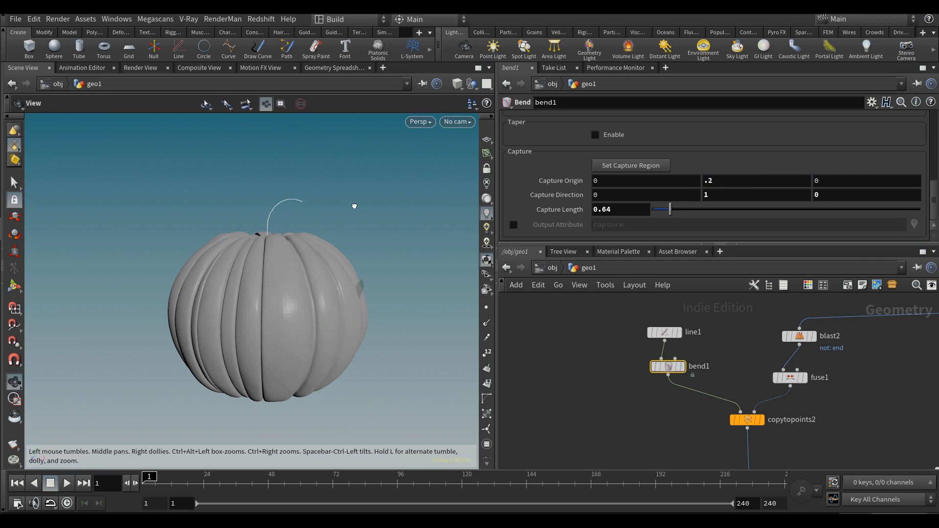
{"action": "left_click_drag", "start_coordinate": [354, 206], "coordinate": [368, 226], "text": "alt"}
{"action": "type", "text": ".1"}
{"action": "key", "text": "Return"}
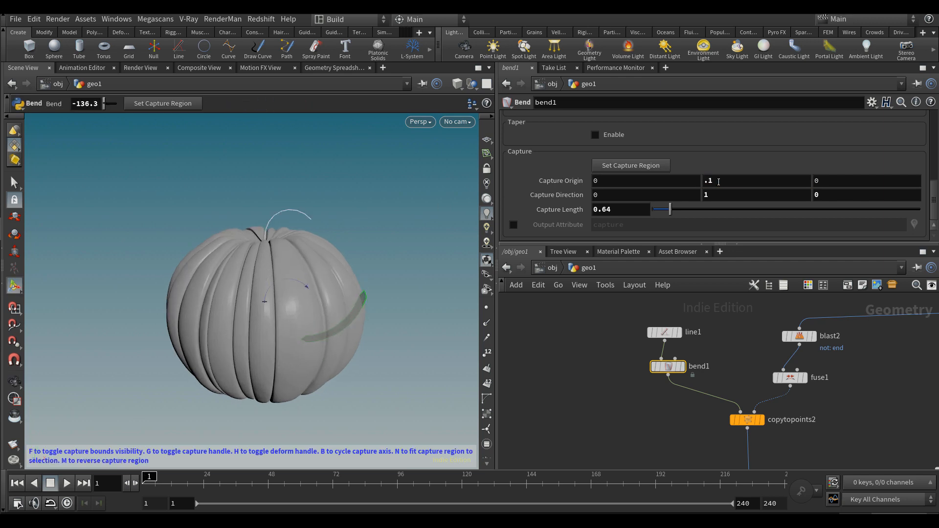
{"action": "type", "text": "5"}
{"action": "key", "text": "Return"}
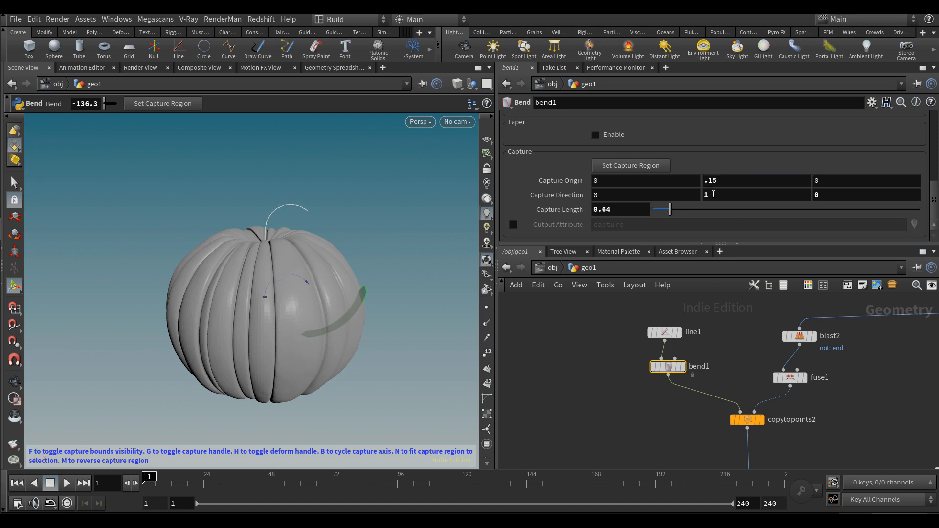
{"action": "mouse_move", "coordinate": [670, 212]}
{"action": "left_mouse_down"}
{"action": "mouse_move", "coordinate": [662, 211]}
{"action": "mouse_move", "coordinate": [679, 211]}
{"action": "mouse_move", "coordinate": [671, 214]}
{"action": "left_mouse_up"}
Shorten the stem line to a length of 0.54
{"action": "scroll", "coordinate": [733, 161], "scroll_direction": "up", "scroll_amount": 5}
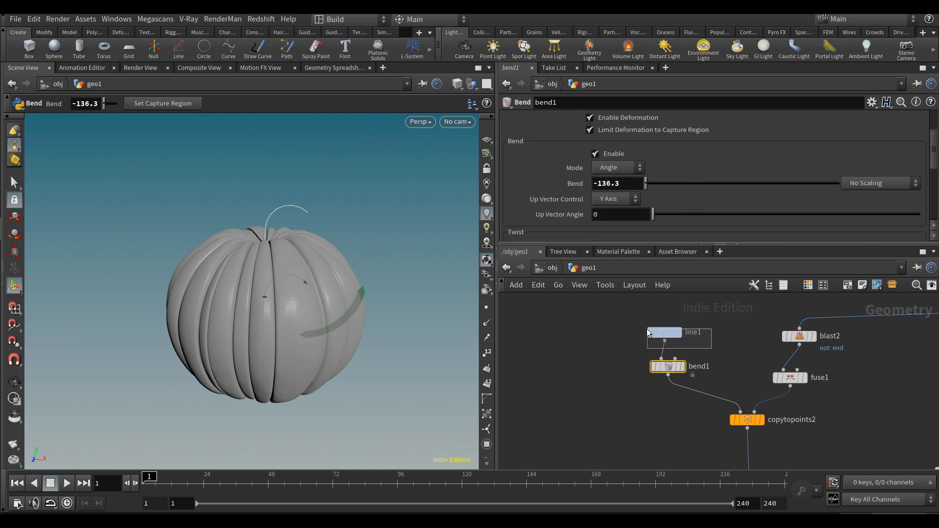
{"action": "left_click_drag", "start_coordinate": [648, 329], "coordinate": [647, 330]}
{"action": "left_click_drag", "start_coordinate": [669, 163], "coordinate": [663, 162]}
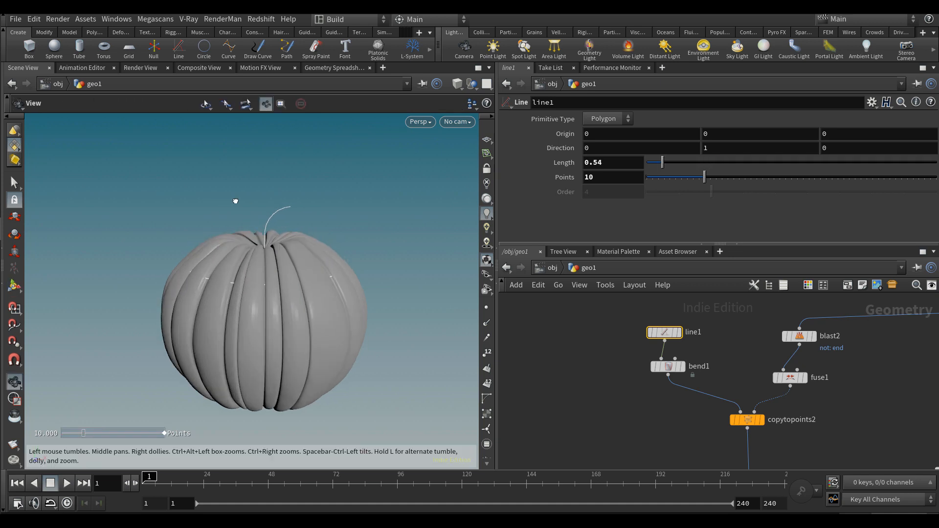
Add a Circle node in the empty area below copytopoints2 and display it
{"action": "middle_click_drag", "start_coordinate": [657, 417], "coordinate": [637, 315]}
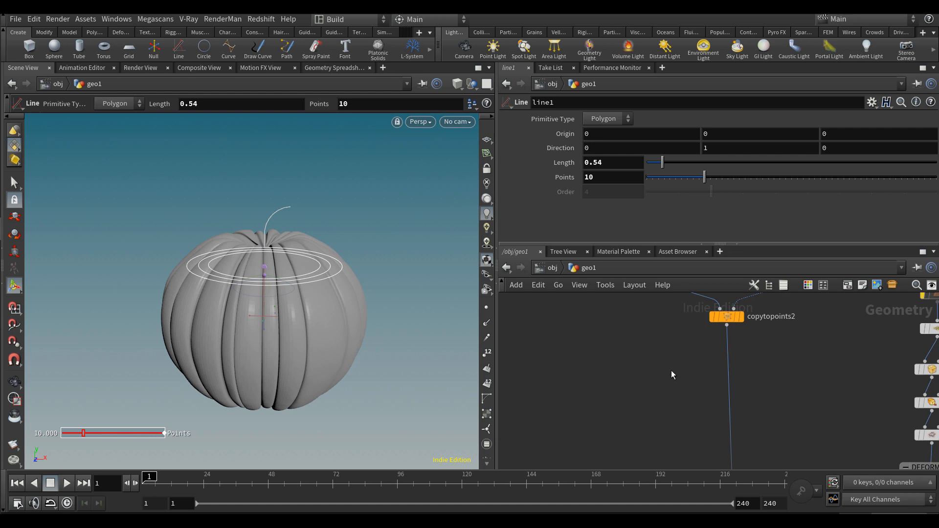
{"action": "key", "text": "Tab"}
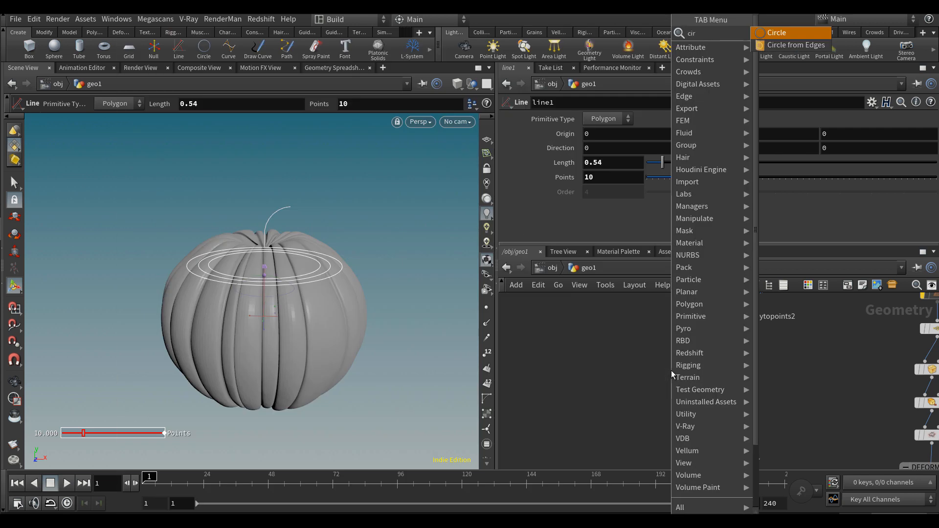
{"action": "key", "text": "Escape"}
{"action": "left_click", "coordinate": [671, 371]}
{"action": "left_click_drag", "start_coordinate": [672, 374], "coordinate": [646, 374]}
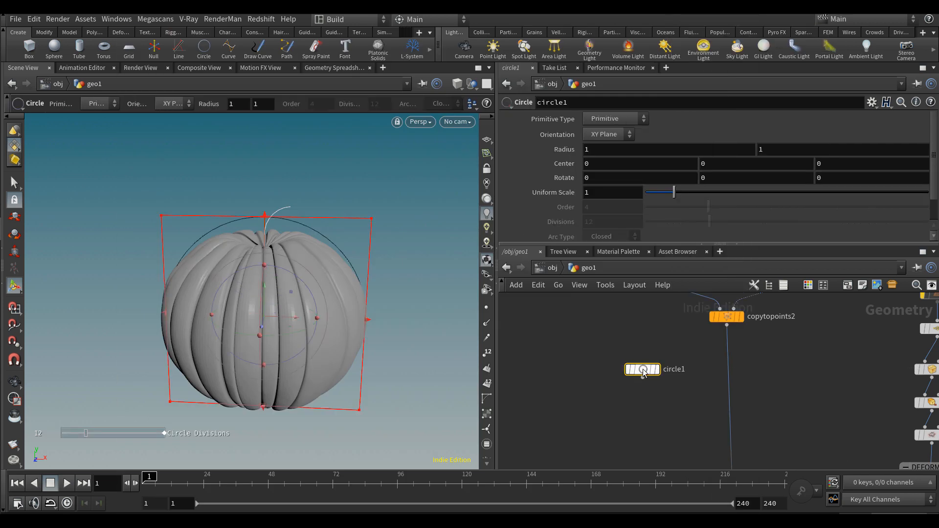
{"action": "left_click", "coordinate": [654, 374]}
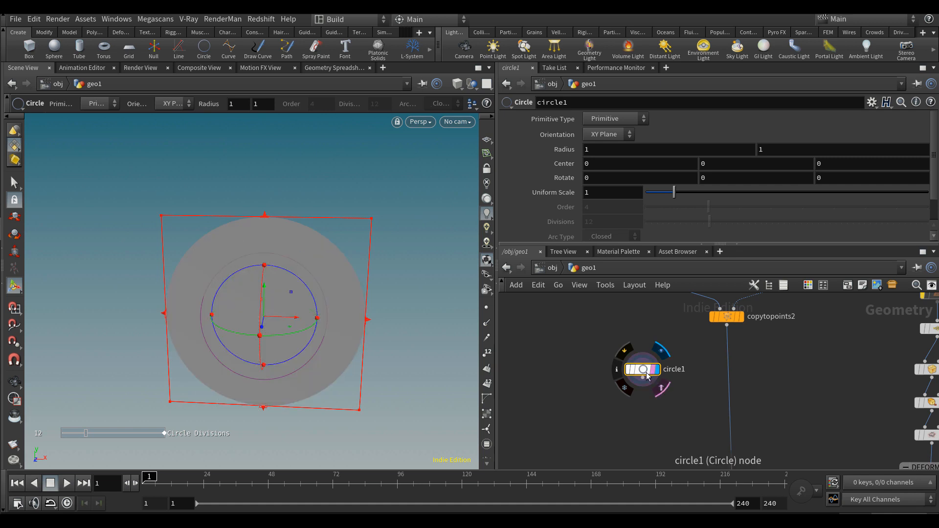
Set the circle's primitive type to Polygon and its divisions to 28
{"action": "left_click", "coordinate": [632, 117]}
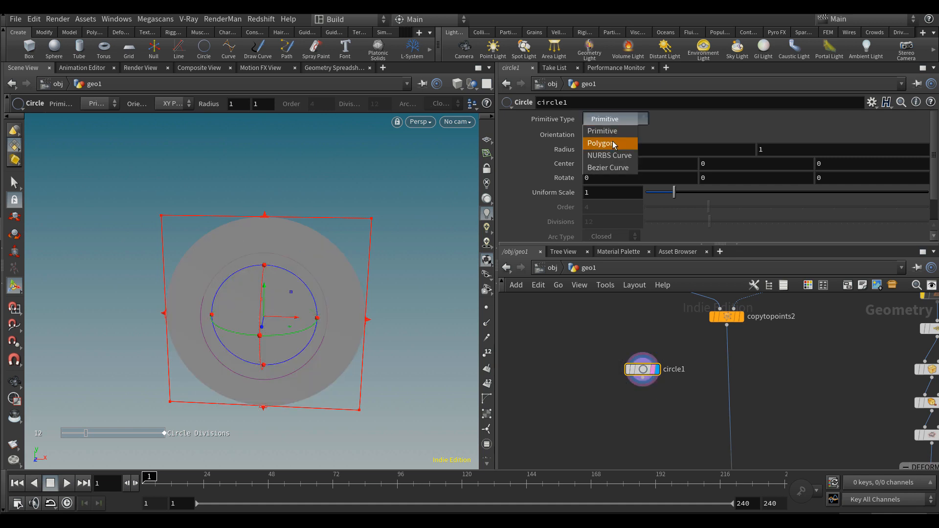
{"action": "left_click", "coordinate": [619, 142]}
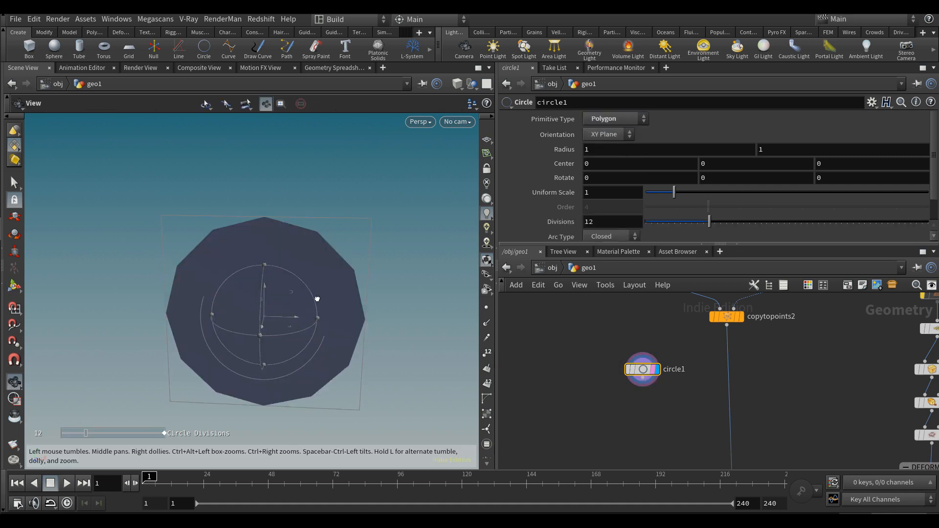
{"action": "left_click_drag", "start_coordinate": [733, 226], "coordinate": [787, 233]}
{"action": "left_click", "coordinate": [487, 353]}
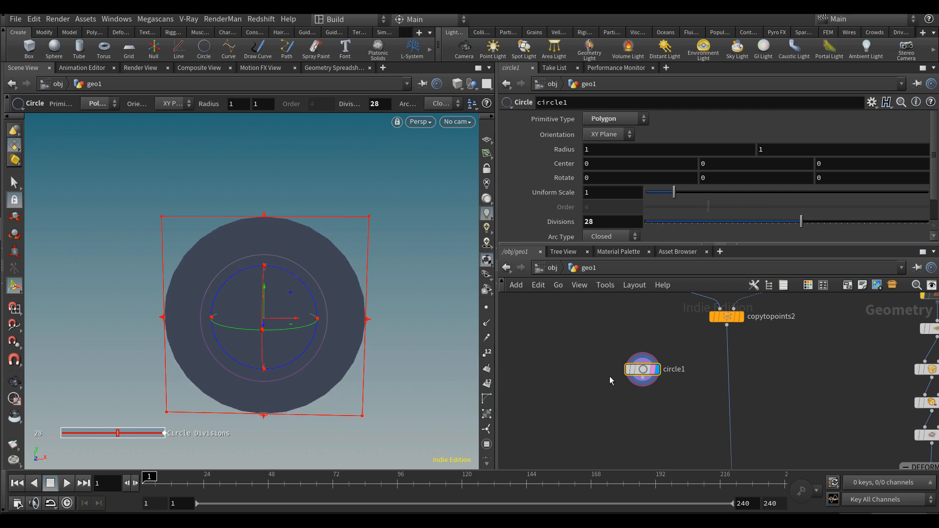
Insert a Sweep node on the copytopoints2 output and connect circle1 as its cross section input
{"action": "key", "text": "Tab"}
{"action": "type", "text": "swee"}
{"action": "key", "text": "Return"}
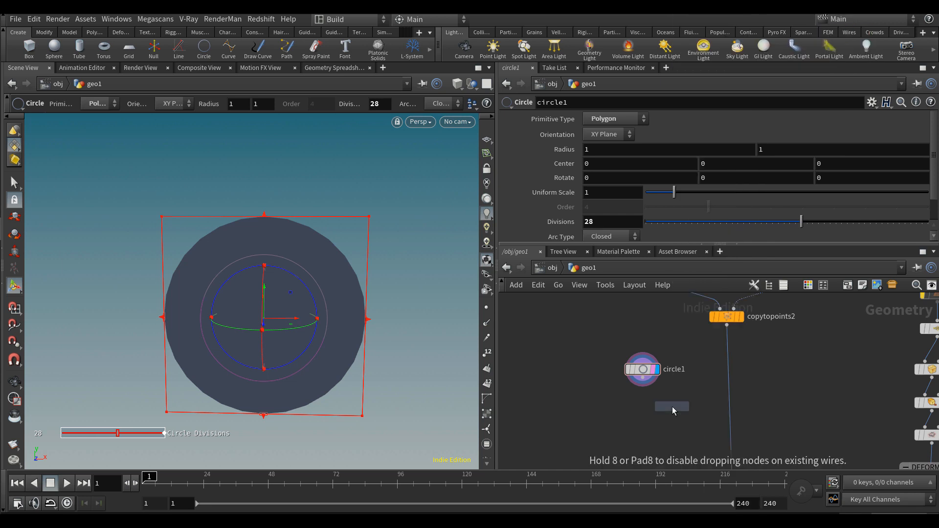
{"action": "left_click", "coordinate": [721, 415]}
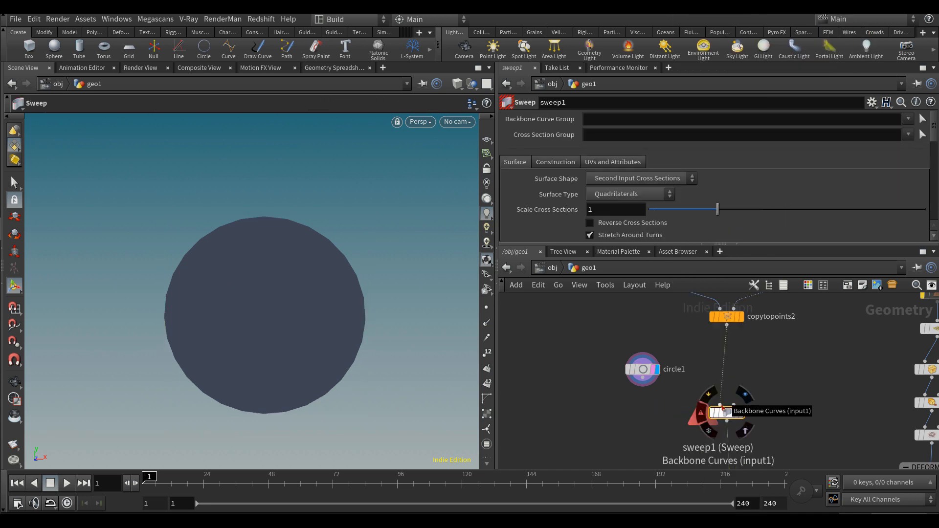
{"action": "left_click", "coordinate": [733, 405]}
{"action": "left_click", "coordinate": [643, 385]}
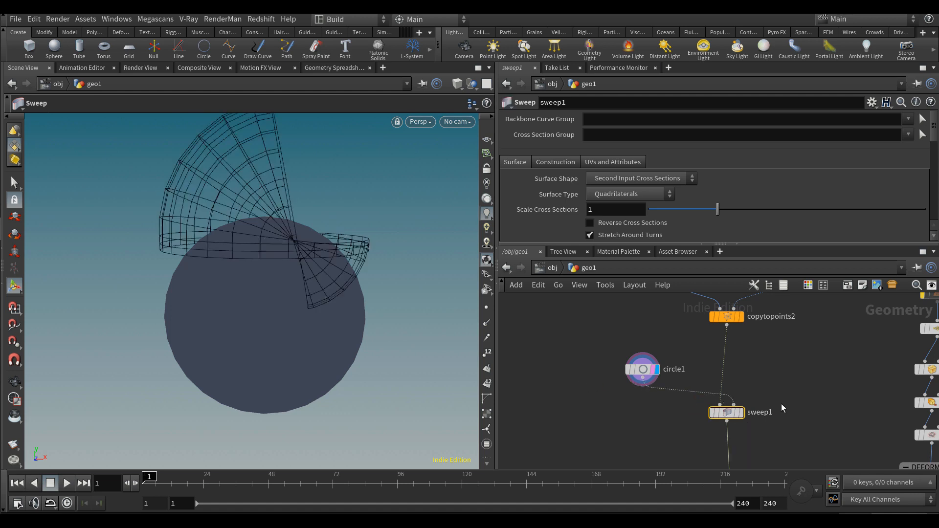
Display the sweep and reduce the circle's uniform scale to 0.09
{"action": "left_click", "coordinate": [740, 412]}
{"action": "left_click_drag", "start_coordinate": [645, 371], "coordinate": [635, 356]}
{"action": "left_click_drag", "start_coordinate": [673, 196], "coordinate": [650, 196]}
Enable Reverse Cross Sections on the sweep to flip the stem's surface
{"action": "left_click", "coordinate": [722, 416]}
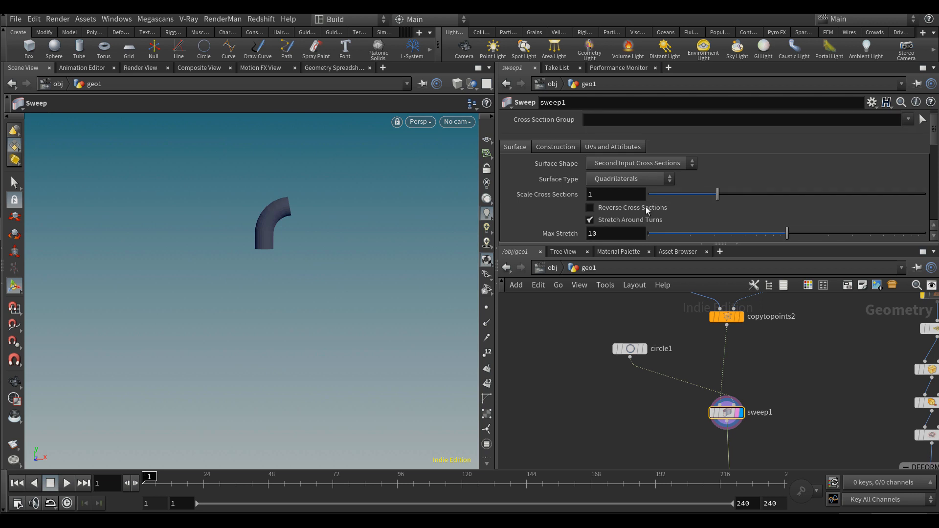
{"action": "left_click", "coordinate": [645, 206]}
{"action": "key", "text": "Escape"}
{"action": "left_click_drag", "start_coordinate": [304, 241], "coordinate": [270, 253]}
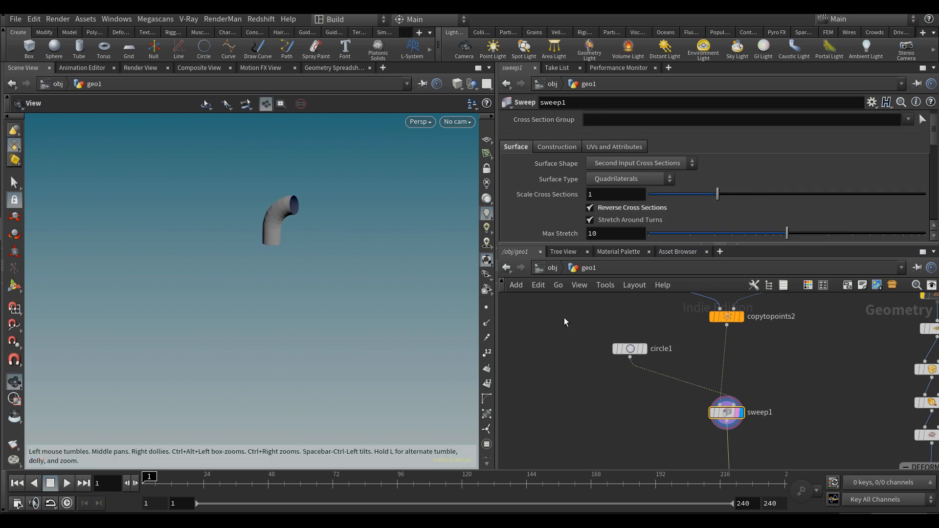
Display circle1 on its own and show its point numbers in the viewport
{"action": "middle_click_drag", "start_coordinate": [596, 392], "coordinate": [632, 389]}
{"action": "scroll", "coordinate": [657, 352], "scroll_direction": "up", "scroll_amount": 1}
{"action": "left_click_drag", "start_coordinate": [661, 350], "coordinate": [626, 343]}
{"action": "left_click", "coordinate": [647, 341]}
{"action": "left_click", "coordinate": [642, 342]}
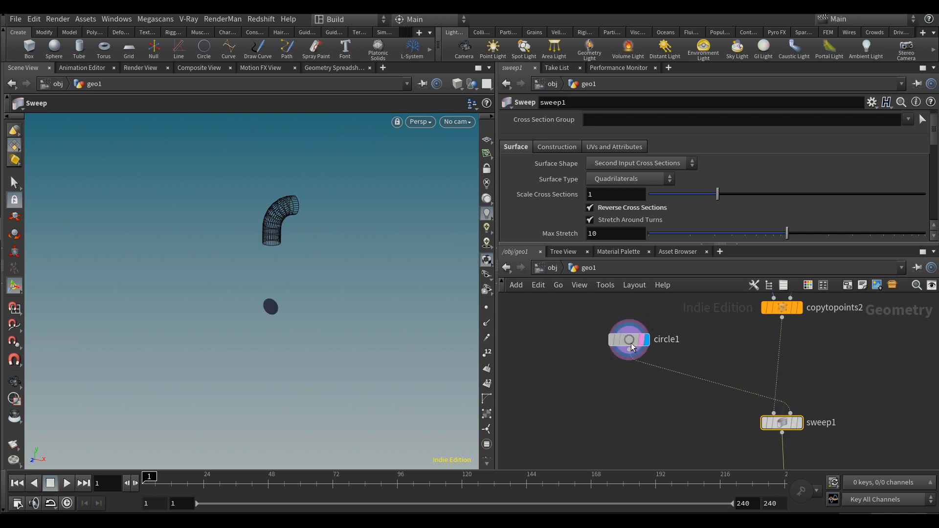
{"action": "left_click", "coordinate": [630, 342]}
{"action": "key", "text": "Escape"}
{"action": "scroll", "coordinate": [340, 310], "scroll_direction": "up", "scroll_amount": 10}
{"action": "middle_click_drag", "start_coordinate": [269, 286], "coordinate": [367, 357]}
{"action": "scroll", "coordinate": [279, 261], "scroll_direction": "up", "scroll_amount": 3}
{"action": "left_click", "coordinate": [486, 356]}
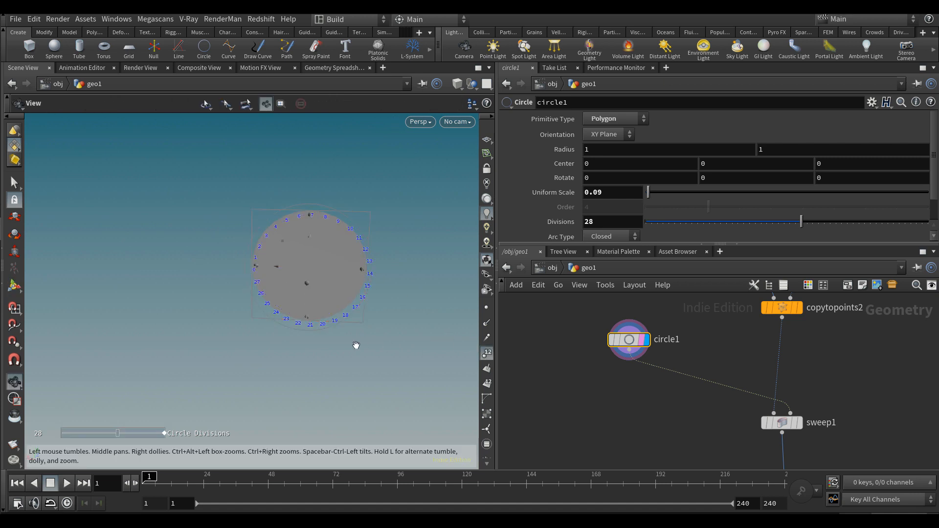
{"action": "scroll", "coordinate": [371, 308], "scroll_direction": "up", "scroll_amount": 1}
Insert a Group by Range node between circle1 and sweep1 and display it
{"action": "key", "text": "Tab"}
{"action": "type", "text": "group by r"}
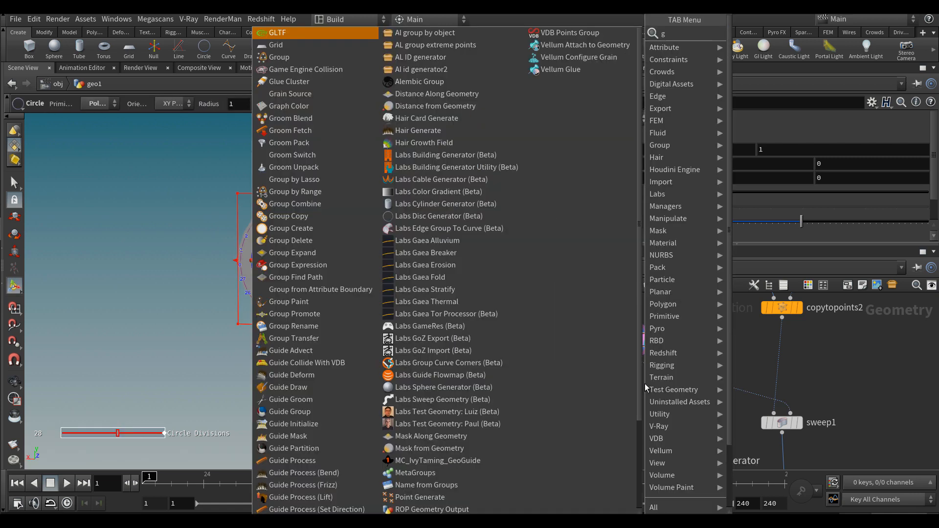
{"action": "key", "text": "Return"}
{"action": "left_click", "coordinate": [644, 383]}
{"action": "mouse_move", "coordinate": [645, 384]}
{"action": "left_mouse_down"}
{"action": "mouse_move", "coordinate": [658, 374]}
{"action": "mouse_move", "coordinate": [637, 387]}
{"action": "left_mouse_up"}
{"action": "scroll", "coordinate": [655, 386], "scroll_direction": "up", "scroll_amount": 2}
{"action": "left_click", "coordinate": [656, 390]}
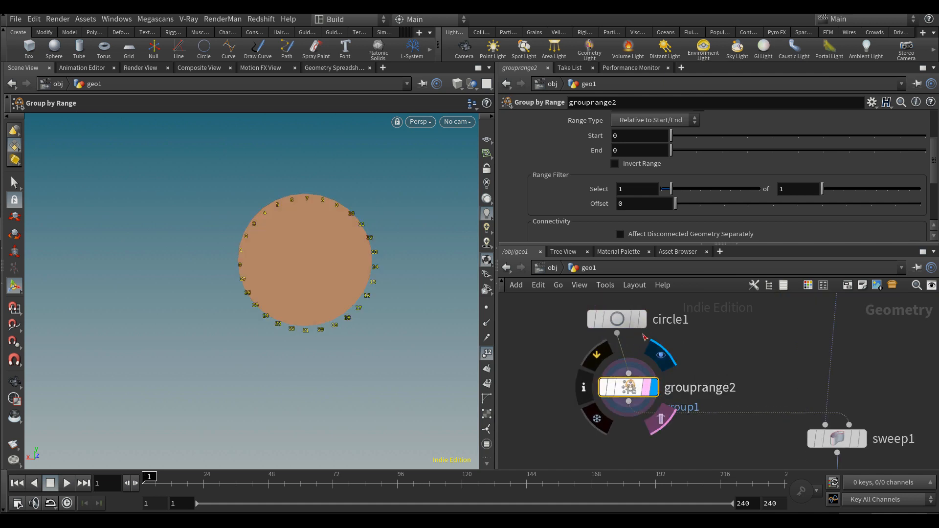
Set the range group's type to Points and its range filter to select 1 of 3
{"action": "scroll", "coordinate": [681, 155], "scroll_direction": "up", "scroll_amount": 3}
{"action": "left_click", "coordinate": [656, 169]}
{"action": "left_click", "coordinate": [636, 180]}
{"action": "scroll", "coordinate": [832, 185], "scroll_direction": "down", "scroll_amount": 4}
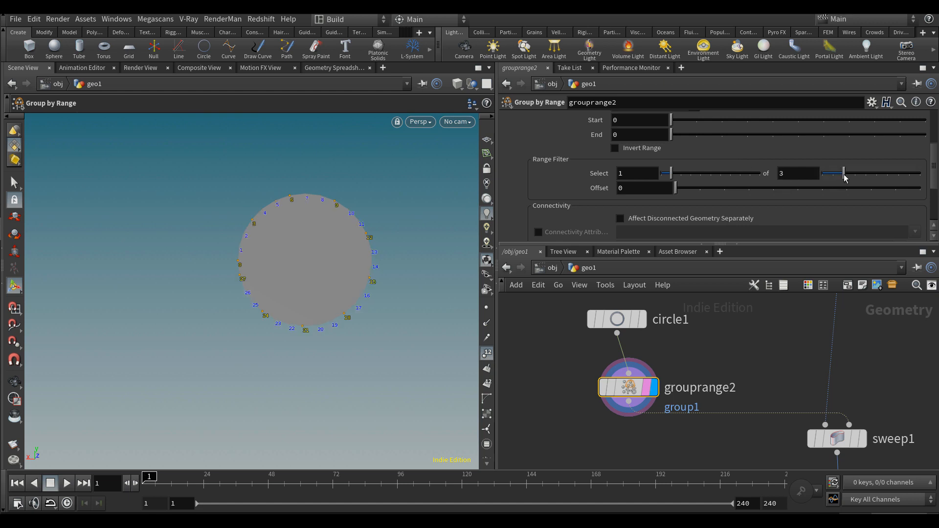
Move the group range and circle nodes aside and set the circle's divisions to 37
{"action": "left_click_drag", "start_coordinate": [630, 387], "coordinate": [562, 385]}
{"action": "left_click_drag", "start_coordinate": [608, 319], "coordinate": [561, 312]}
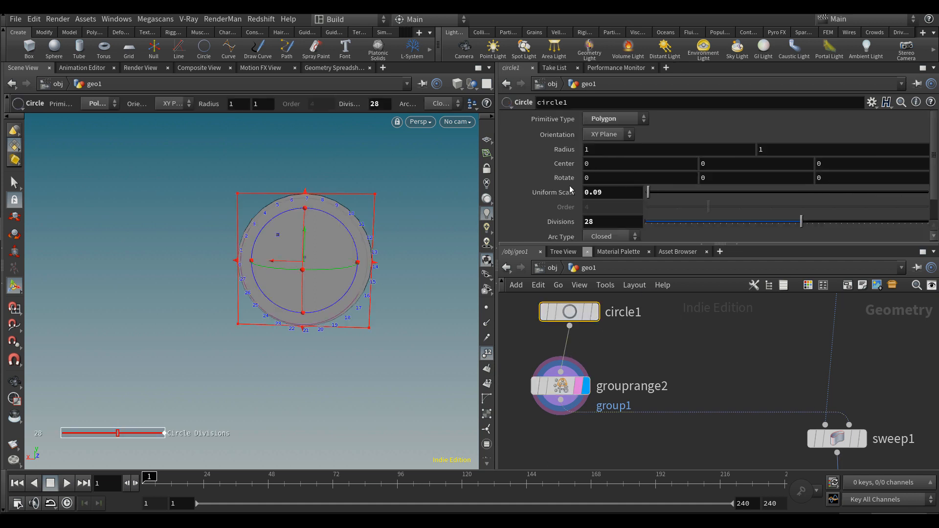
{"action": "left_click_drag", "start_coordinate": [805, 225], "coordinate": [851, 223]}
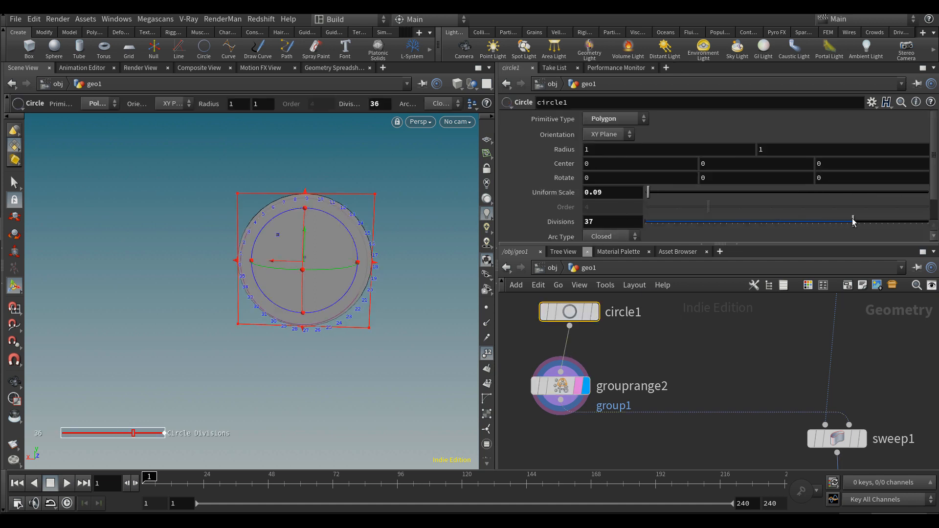
Change the range filter to pick every fifth point and name the group select
{"action": "left_click", "coordinate": [562, 387]}
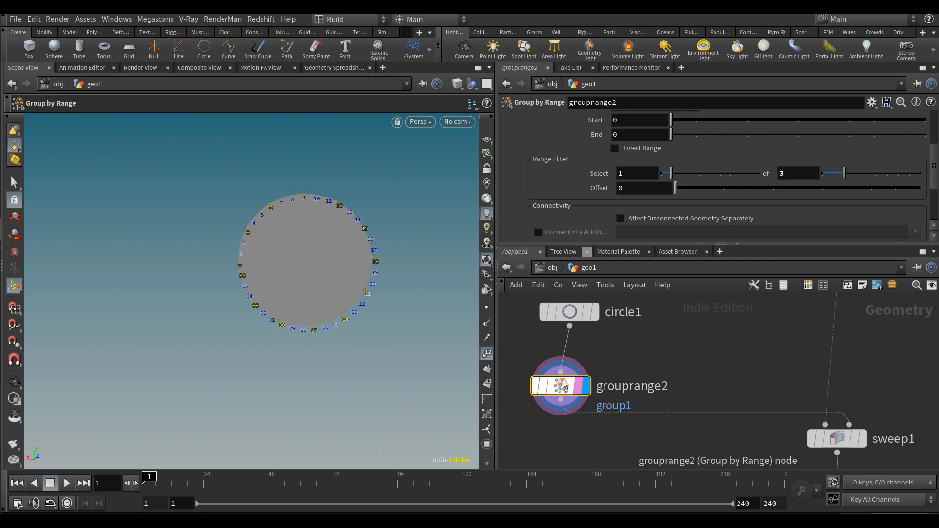
{"action": "left_click_drag", "start_coordinate": [853, 177], "coordinate": [867, 180]}
{"action": "scroll", "coordinate": [765, 186], "scroll_direction": "up", "scroll_amount": 3}
{"action": "double_click", "coordinate": [677, 152]}
{"action": "type", "text": "select"}
{"action": "key", "text": "Return"}
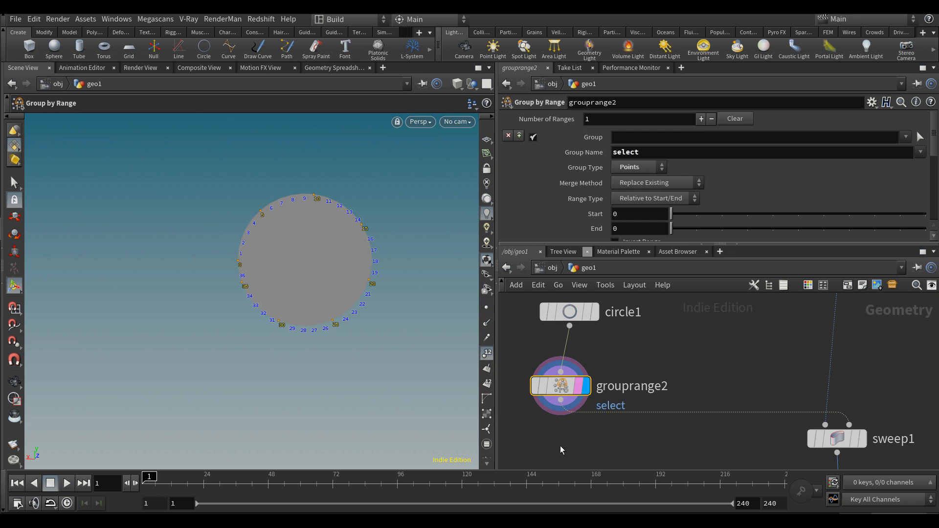
Insert a Soft Transform node after the group range node feeding the sweep and display it
{"action": "middle_click_drag", "start_coordinate": [561, 449], "coordinate": [643, 413]}
{"action": "key", "text": "Tab"}
{"action": "type", "text": "softt"}
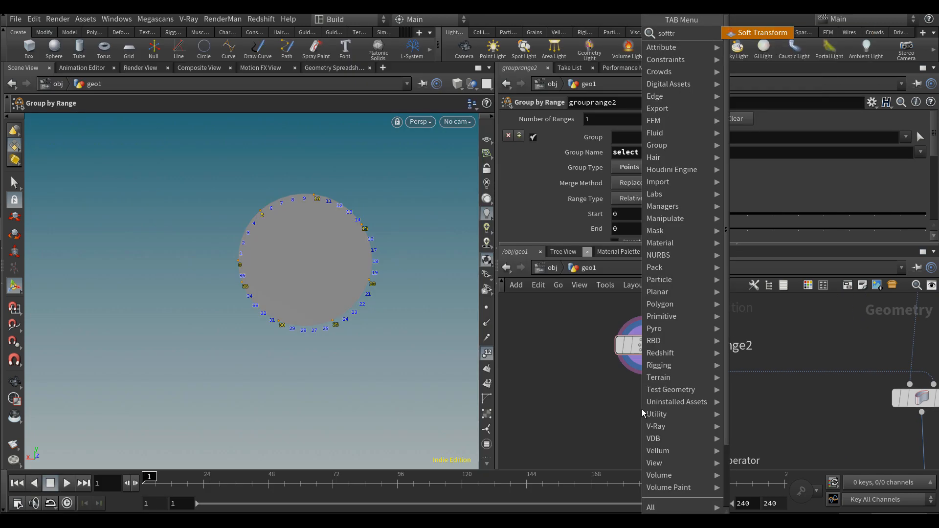
{"action": "key", "text": "Return"}
{"action": "left_click", "coordinate": [644, 412]}
{"action": "left_click_drag", "start_coordinate": [644, 396], "coordinate": [645, 360]}
{"action": "left_click_drag", "start_coordinate": [727, 372], "coordinate": [660, 427]}
{"action": "left_click", "coordinate": [670, 409]}
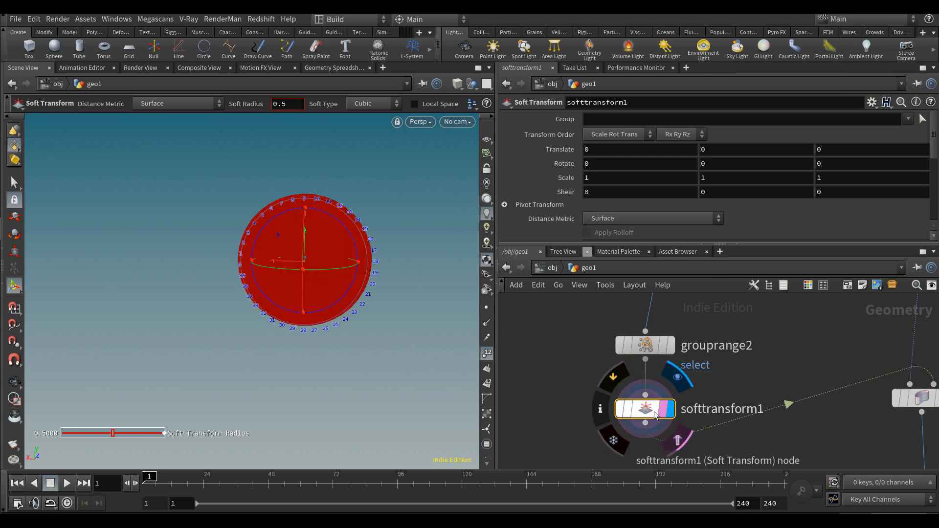
Limit the soft transform to the select point group and set its uniform scale to 0.8
{"action": "left_click", "coordinate": [908, 119]}
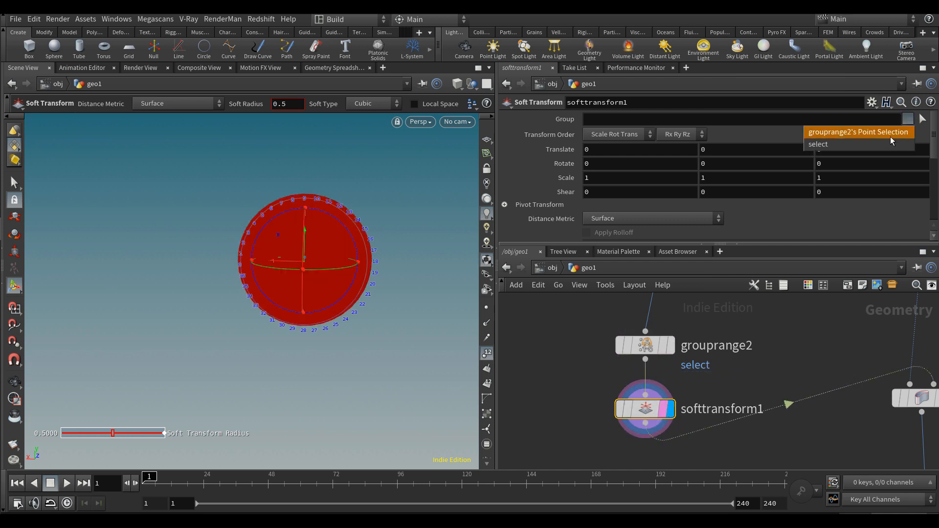
{"action": "left_click", "coordinate": [841, 131]}
{"action": "middle_click_drag", "start_coordinate": [562, 179], "coordinate": [549, 179]}
Set the soft transform's soft radius to 0.038
{"action": "scroll", "coordinate": [686, 183], "scroll_direction": "down", "scroll_amount": 3}
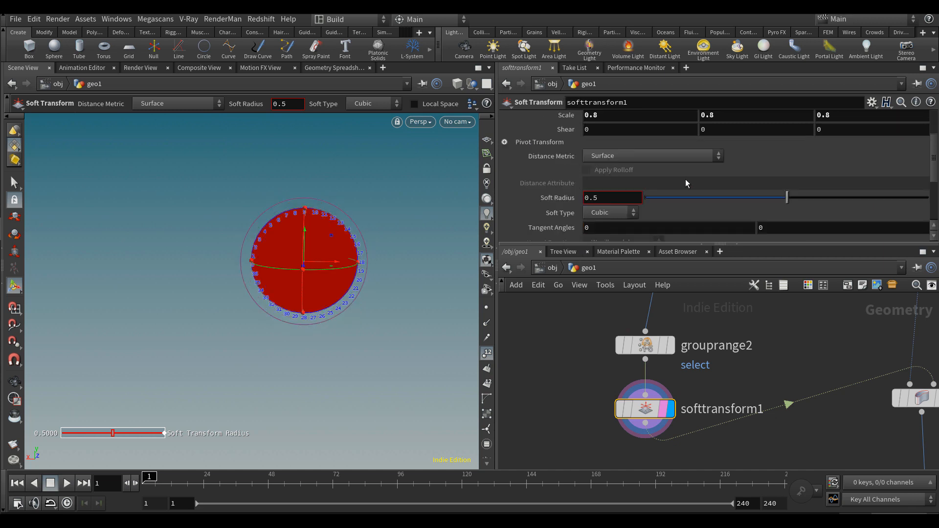
{"action": "left_click_drag", "start_coordinate": [732, 210], "coordinate": [656, 210]}
{"action": "right_click_drag", "start_coordinate": [254, 231], "coordinate": [335, 241], "text": "alt"}
{"action": "mouse_move", "coordinate": [655, 198]}
{"action": "left_mouse_down"}
{"action": "mouse_move", "coordinate": [667, 198]}
{"action": "mouse_move", "coordinate": [657, 199]}
{"action": "left_mouse_up"}
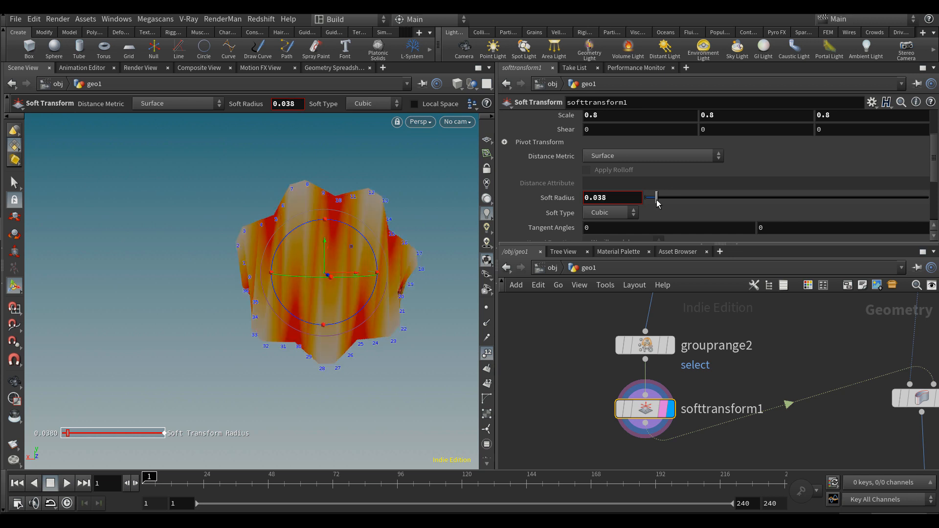
Set the soft transform's uniform scale to 0.6 and show the viewport in wireframe
{"action": "scroll", "coordinate": [657, 203], "scroll_direction": "up", "scroll_amount": 3}
{"action": "middle_click_drag", "start_coordinate": [547, 180], "coordinate": [521, 182]}
{"action": "left_click_drag", "start_coordinate": [312, 218], "coordinate": [295, 222], "text": "alt"}
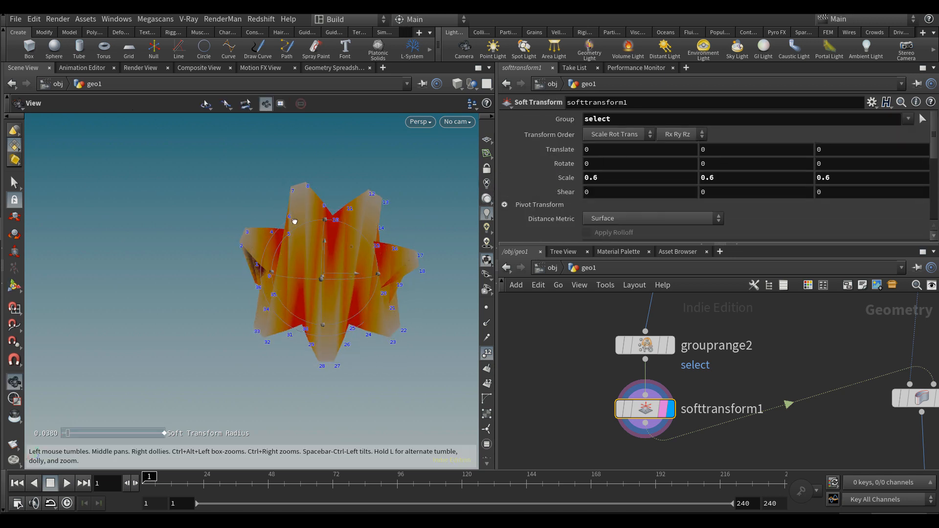
{"action": "key", "text": "w"}
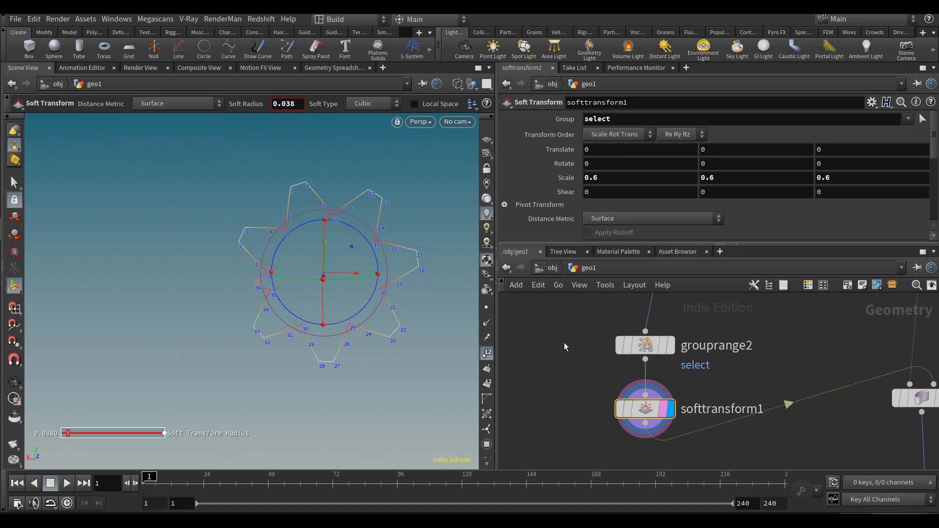
Change the group range filter to select 1 of 6 points on the circle
{"action": "left_click", "coordinate": [642, 348]}
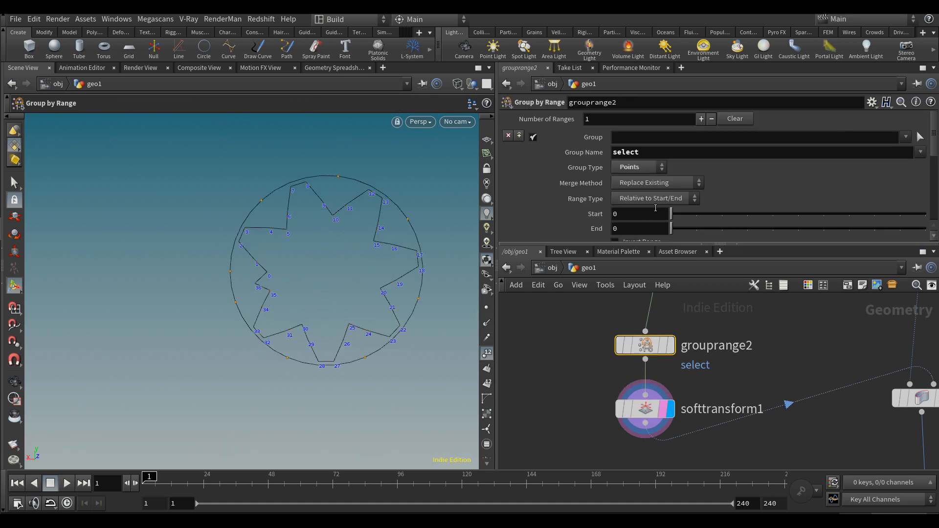
{"action": "middle_click_drag", "start_coordinate": [699, 321], "coordinate": [694, 377]}
{"action": "scroll", "coordinate": [694, 377], "scroll_direction": "down", "scroll_amount": 2}
{"action": "scroll", "coordinate": [710, 195], "scroll_direction": "down", "scroll_amount": 2}
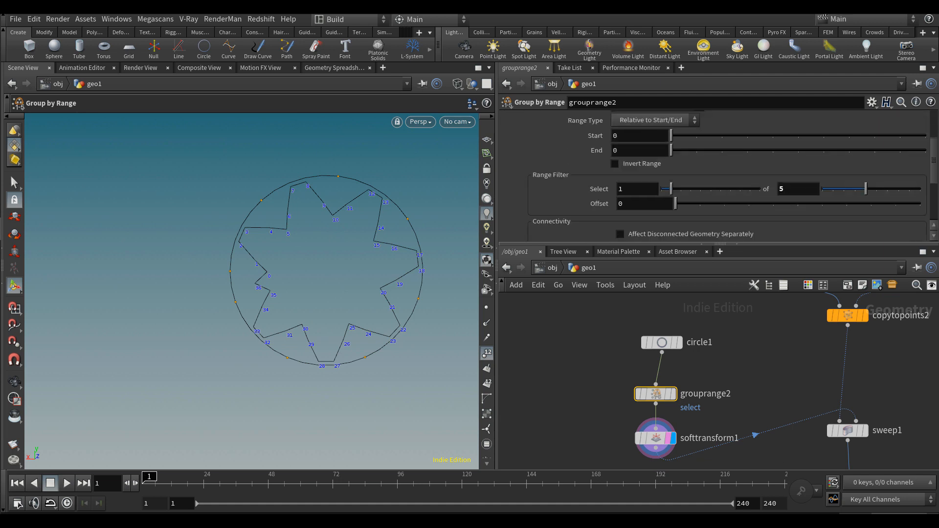
{"action": "mouse_move", "coordinate": [874, 192]}
{"action": "left_mouse_down"}
{"action": "mouse_move", "coordinate": [883, 192]}
{"action": "mouse_move", "coordinate": [854, 195]}
{"action": "mouse_move", "coordinate": [877, 196]}
{"action": "left_mouse_up"}
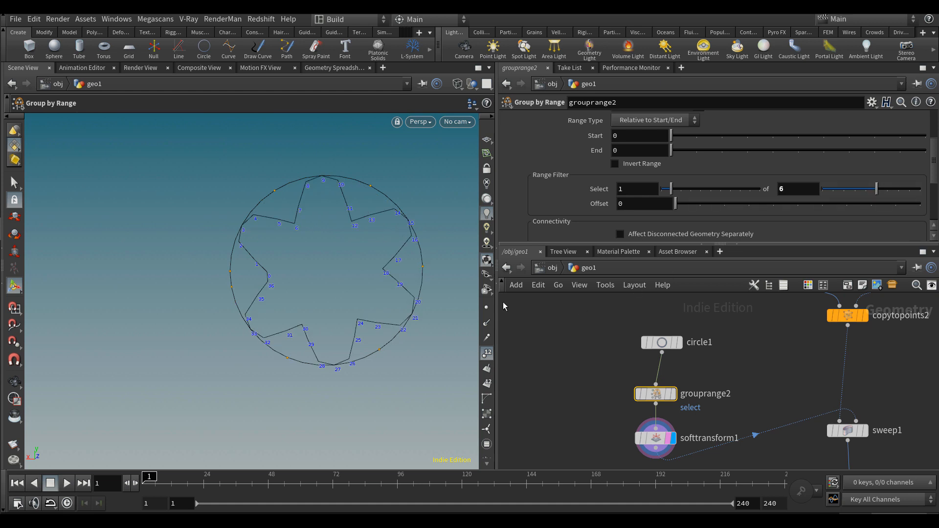
Set the soft transform's uniform scale to 0.7
{"action": "middle_click_drag", "start_coordinate": [726, 381], "coordinate": [700, 332]}
{"action": "left_click", "coordinate": [631, 387]}
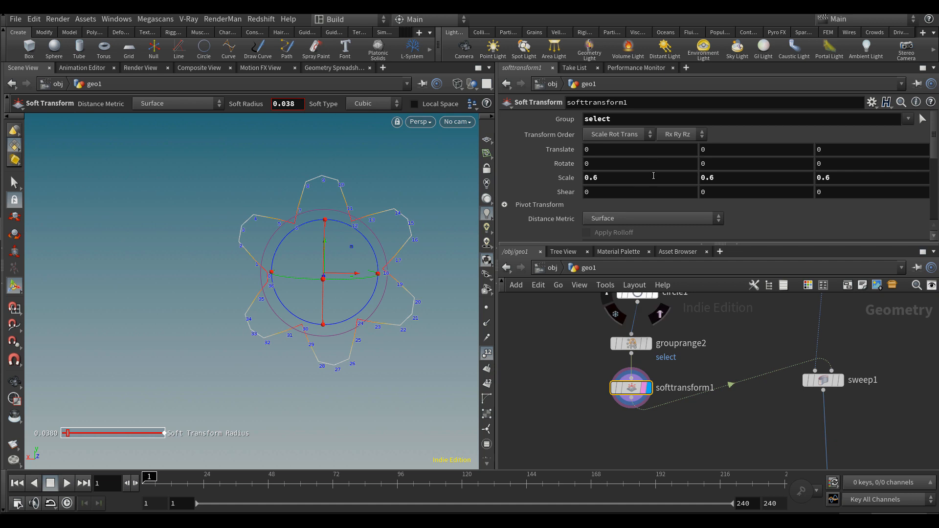
{"action": "middle_click_drag", "start_coordinate": [559, 177], "coordinate": [576, 179]}
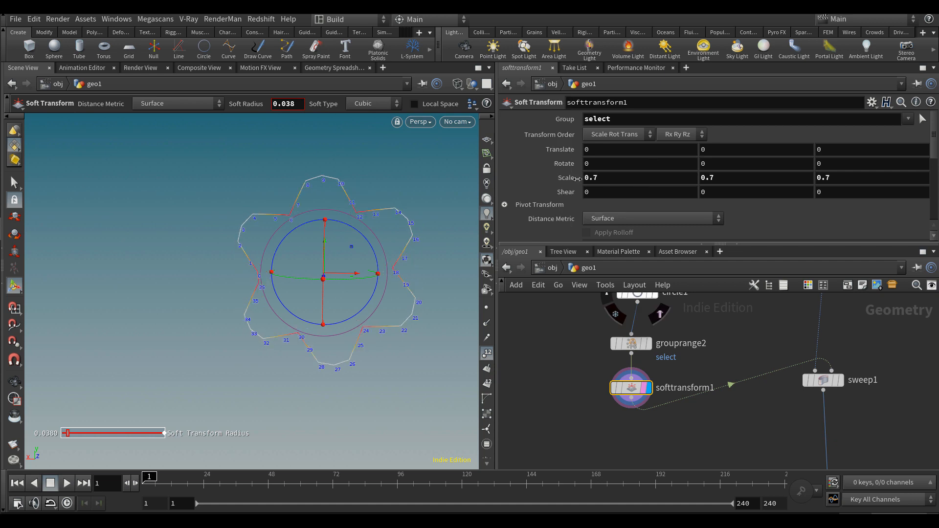
Try the Meta-ball, Linear and Quadratic soft types on the soft transform and restore Cubic
{"action": "scroll", "coordinate": [587, 175], "scroll_direction": "down", "scroll_amount": 4}
{"action": "scroll", "coordinate": [595, 169], "scroll_direction": "down", "scroll_amount": 4}
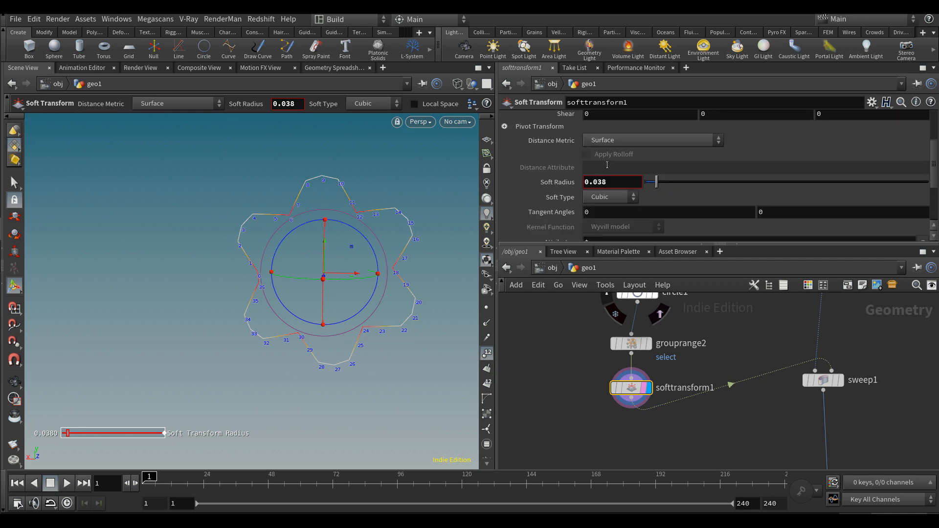
{"action": "left_click", "coordinate": [611, 150]}
{"action": "left_click", "coordinate": [604, 198]}
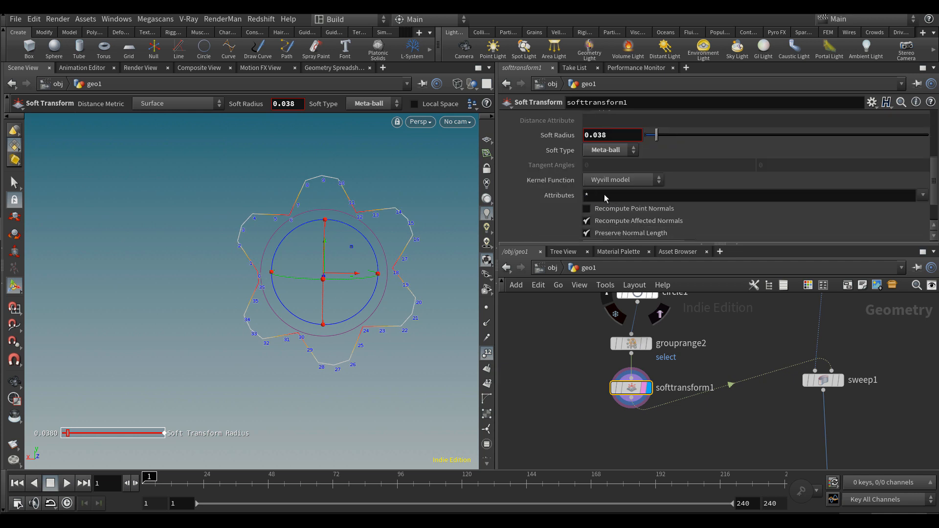
{"action": "left_click", "coordinate": [611, 150]}
{"action": "left_click", "coordinate": [613, 163]}
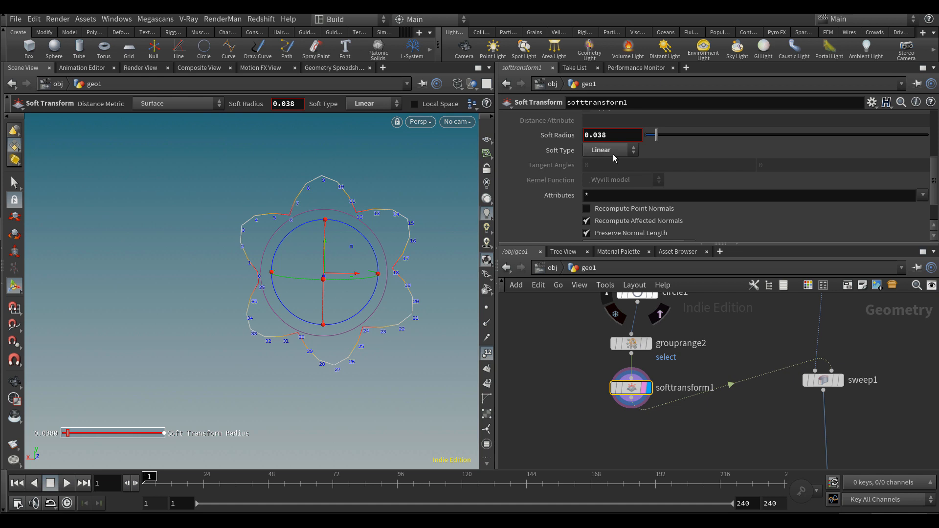
{"action": "left_click", "coordinate": [613, 154]}
{"action": "left_click", "coordinate": [613, 175]}
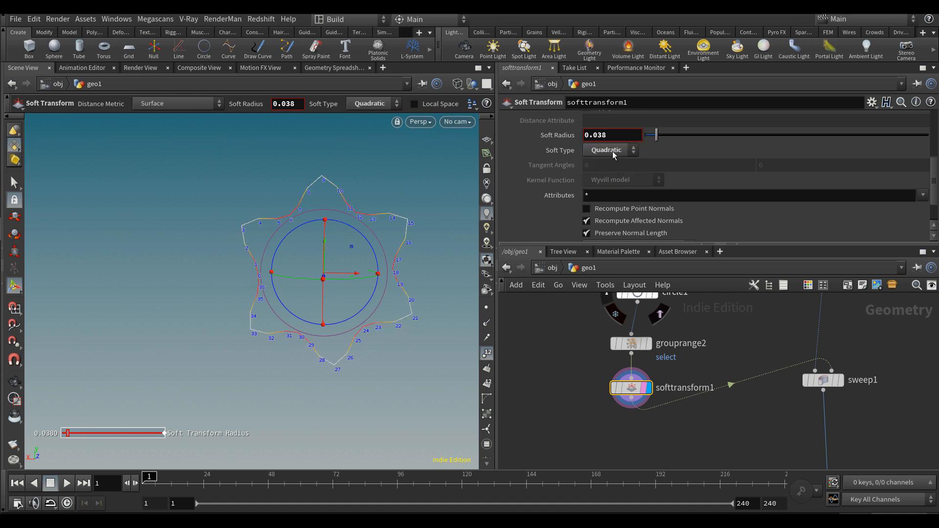
{"action": "left_click", "coordinate": [612, 151]}
{"action": "left_click", "coordinate": [602, 184]}
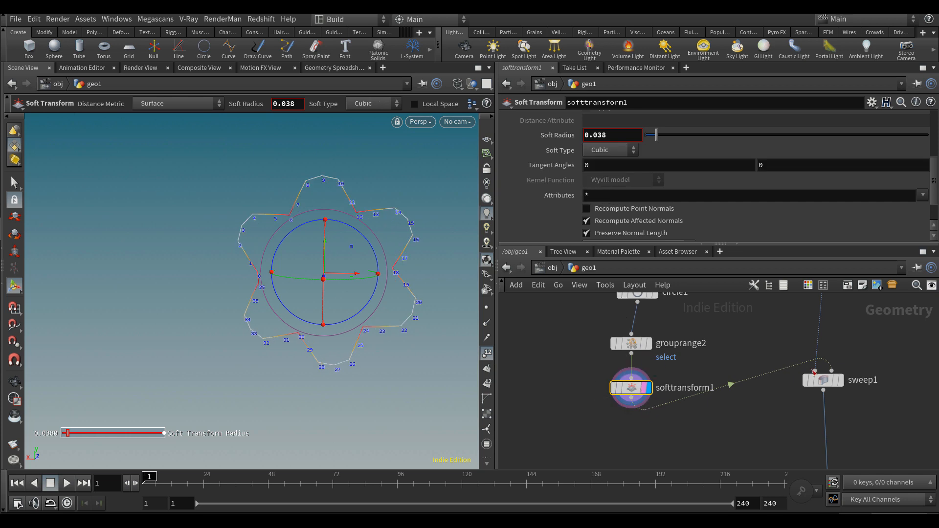
Display the swept stem on the pumpkin with point numbers hidden, inspect its ridges and select the sweep node
{"action": "left_click", "coordinate": [836, 381]}
{"action": "left_click", "coordinate": [15, 382]}
{"action": "key", "text": "f"}
{"action": "mouse_move", "coordinate": [222, 348]}
{"action": "left_mouse_down"}
{"action": "mouse_move", "coordinate": [241, 335]}
{"action": "mouse_move", "coordinate": [310, 361]}
{"action": "mouse_move", "coordinate": [417, 358]}
{"action": "left_mouse_up"}
{"action": "left_click", "coordinate": [486, 353]}
{"action": "left_click_drag", "start_coordinate": [269, 337], "coordinate": [465, 329]}
{"action": "scroll", "coordinate": [814, 362], "scroll_direction": "down", "scroll_amount": 4}
{"action": "middle_click_drag", "start_coordinate": [834, 396], "coordinate": [815, 317]}
{"action": "scroll", "coordinate": [815, 407], "scroll_direction": "up", "scroll_amount": 2}
{"action": "left_click", "coordinate": [816, 392]}
{"action": "left_click_drag", "start_coordinate": [404, 269], "coordinate": [687, 326]}
{"action": "middle_click_drag", "start_coordinate": [744, 325], "coordinate": [706, 453]}
{"action": "left_click_drag", "start_coordinate": [705, 454], "coordinate": [779, 366]}
Apply scale along the sweep's curve and taper the stem toward its tip, adding ramp points near the start and at about 0.5
{"action": "scroll", "coordinate": [514, 167], "scroll_direction": "down", "scroll_amount": 3}
{"action": "scroll", "coordinate": [518, 164], "scroll_direction": "down", "scroll_amount": 4}
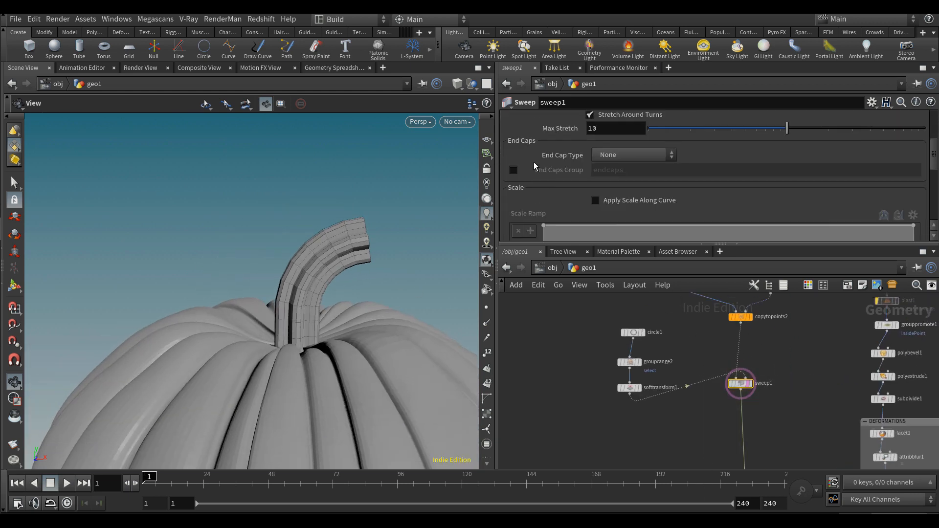
{"action": "left_click", "coordinate": [637, 170]}
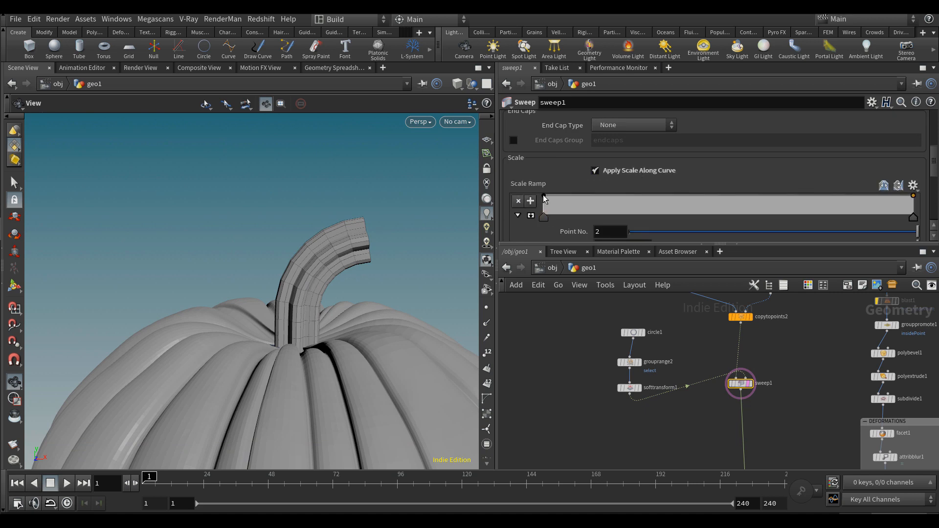
{"action": "left_click", "coordinate": [565, 201]}
{"action": "left_click_drag", "start_coordinate": [914, 196], "coordinate": [910, 208]}
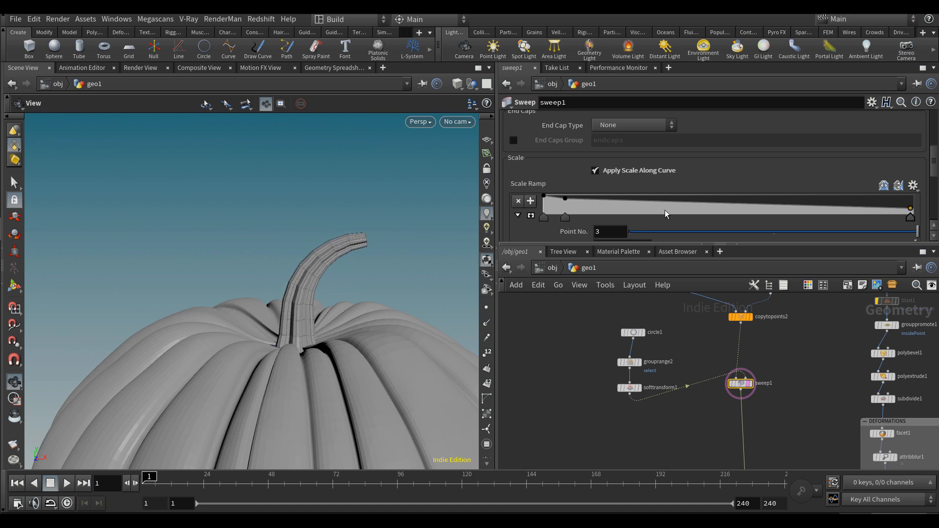
{"action": "left_click_drag", "start_coordinate": [702, 177], "coordinate": [731, 166]}
{"action": "left_click_drag", "start_coordinate": [567, 123], "coordinate": [573, 107]}
Set the first scale ramp point's value to 2 and raise the last point to about 0.45
{"action": "left_click", "coordinate": [543, 223]}
{"action": "scroll", "coordinate": [545, 216], "scroll_direction": "down", "scroll_amount": 3}
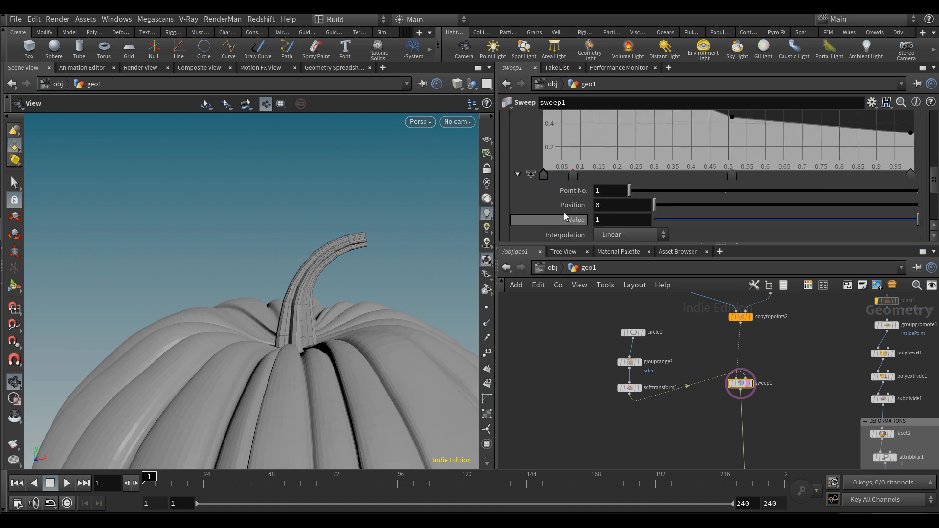
{"action": "type", "text": "2"}
{"action": "key", "text": "Return"}
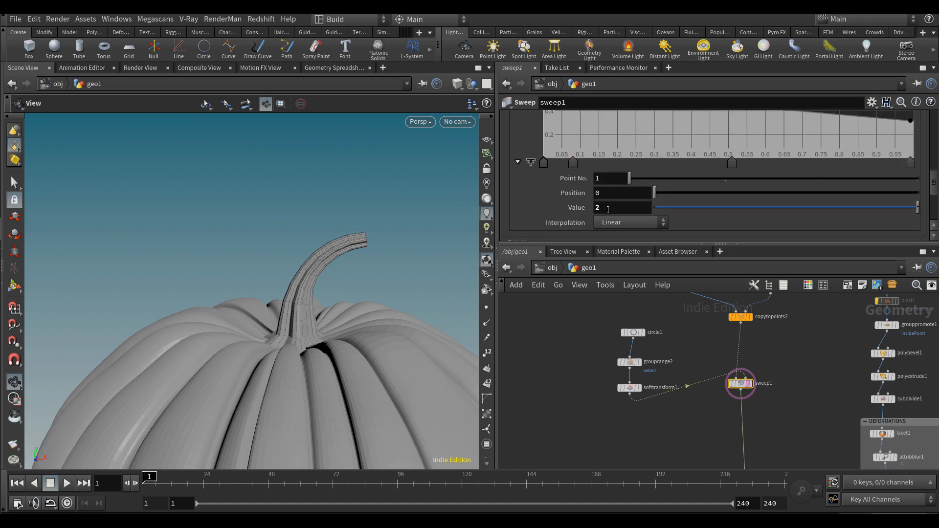
{"action": "left_click_drag", "start_coordinate": [362, 296], "coordinate": [271, 361]}
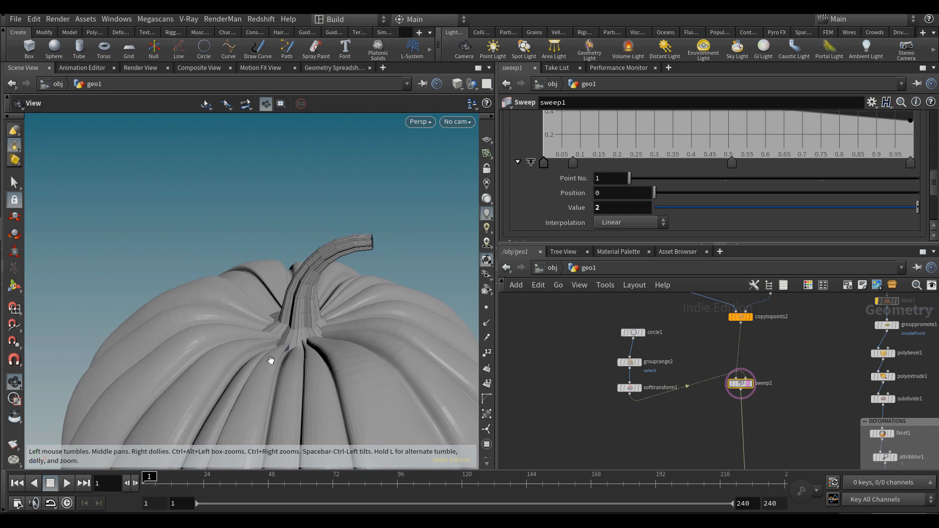
{"action": "left_click_drag", "start_coordinate": [320, 321], "coordinate": [335, 308]}
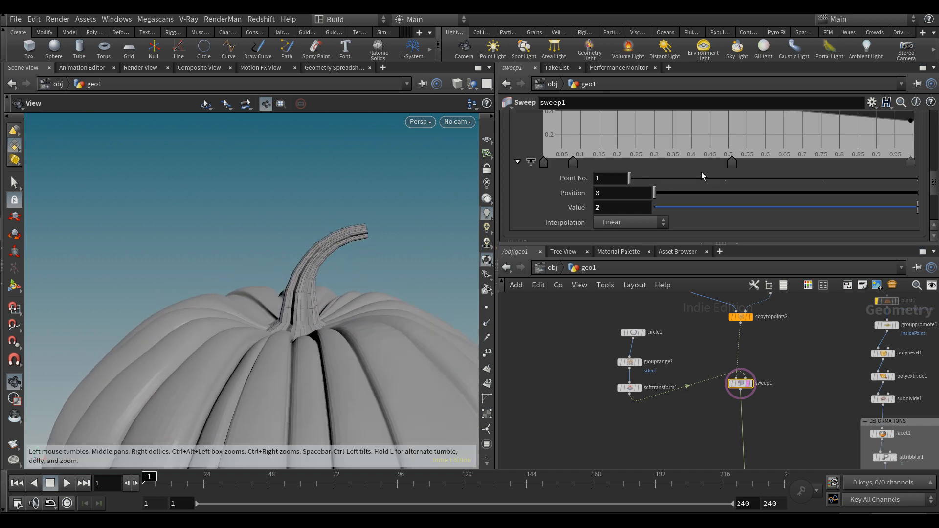
{"action": "scroll", "coordinate": [705, 177], "scroll_direction": "up", "scroll_amount": 1}
{"action": "left_click_drag", "start_coordinate": [911, 144], "coordinate": [911, 129]}
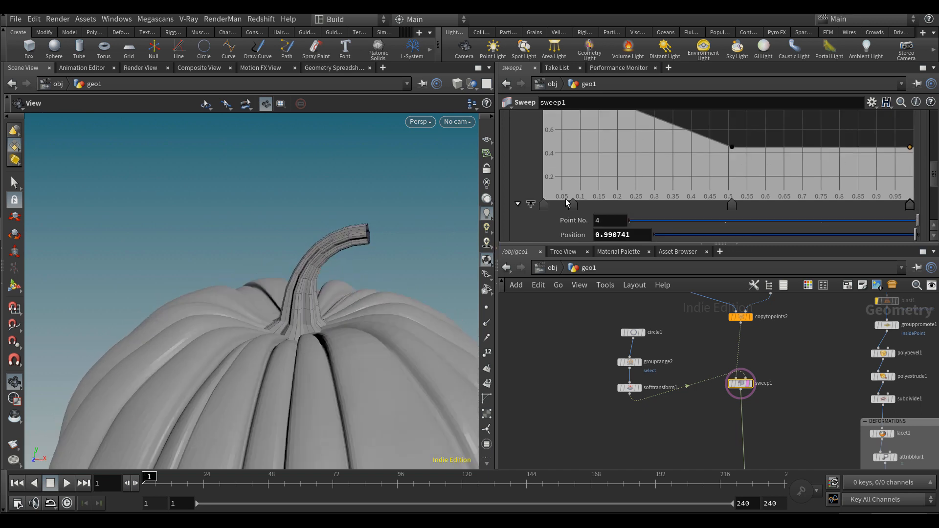
Apply twist to the sweep with 0 full twists and a partial twist of 162
{"action": "scroll", "coordinate": [570, 199], "scroll_direction": "down", "scroll_amount": 4}
{"action": "scroll", "coordinate": [571, 199], "scroll_direction": "down", "scroll_amount": 1}
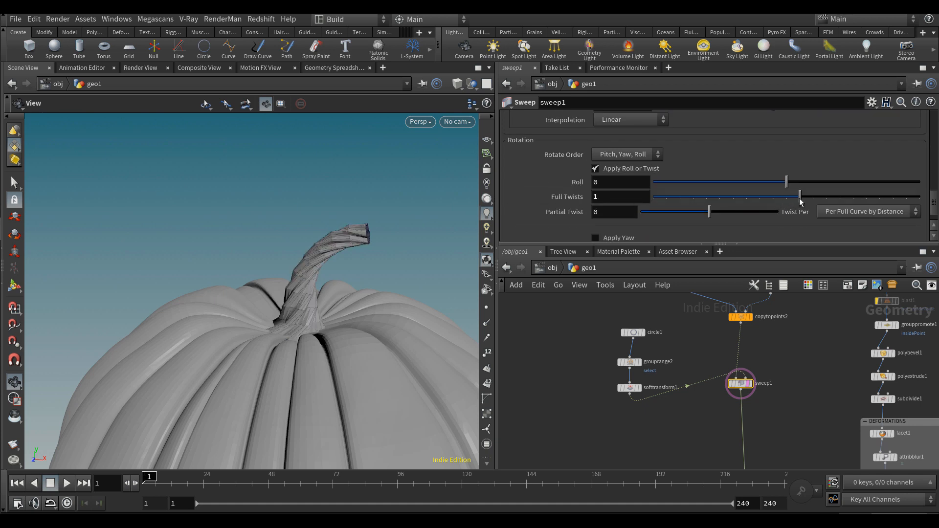
{"action": "type", "text": "0"}
{"action": "key", "text": "Return"}
{"action": "left_click_drag", "start_coordinate": [710, 212], "coordinate": [772, 228]}
{"action": "left_click_drag", "start_coordinate": [263, 312], "coordinate": [288, 310]}
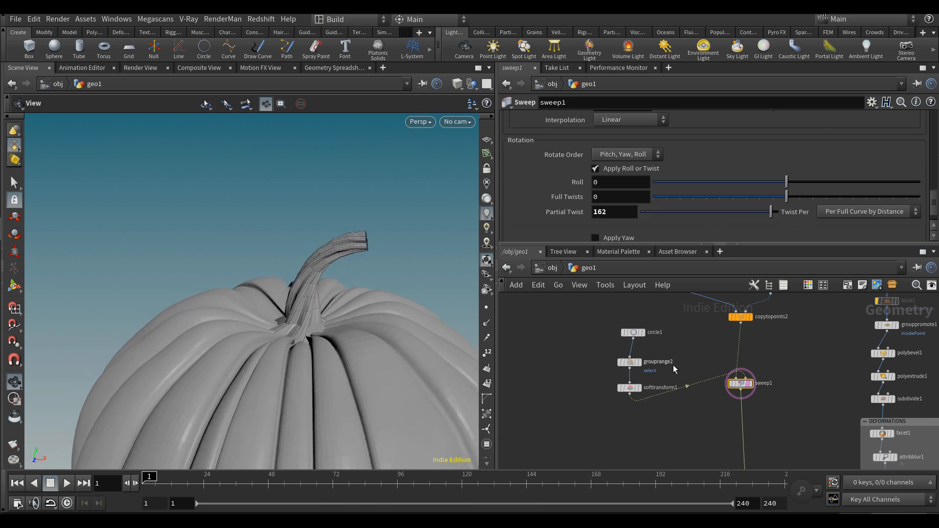
{"action": "left_click_drag", "start_coordinate": [294, 264], "coordinate": [373, 247]}
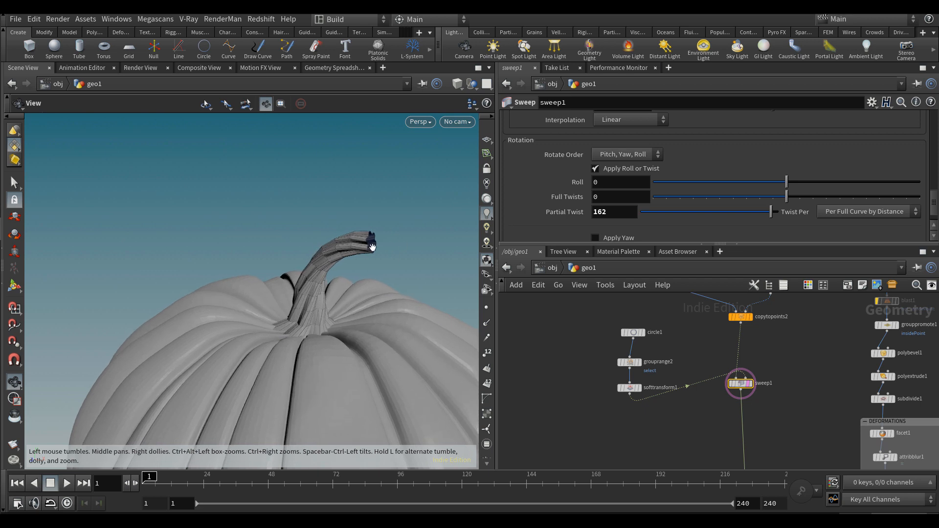
Insert a PolyFill node below the sweep node and display it
{"action": "scroll", "coordinate": [729, 402], "scroll_direction": "down", "scroll_amount": 2}
{"action": "key", "text": "Tab"}
{"action": "type", "text": "polye"}
{"action": "key", "text": "Return"}
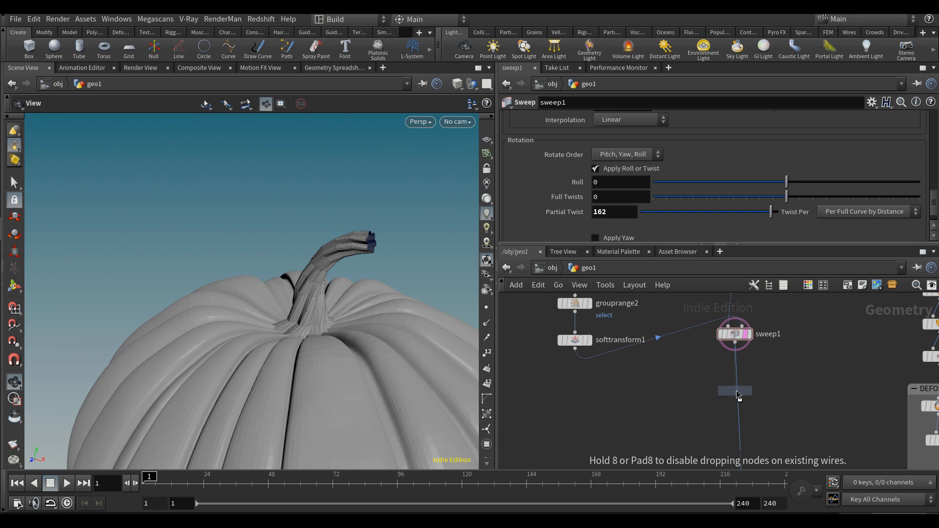
{"action": "left_click", "coordinate": [738, 397]}
{"action": "scroll", "coordinate": [736, 391], "scroll_direction": "up", "scroll_amount": 2}
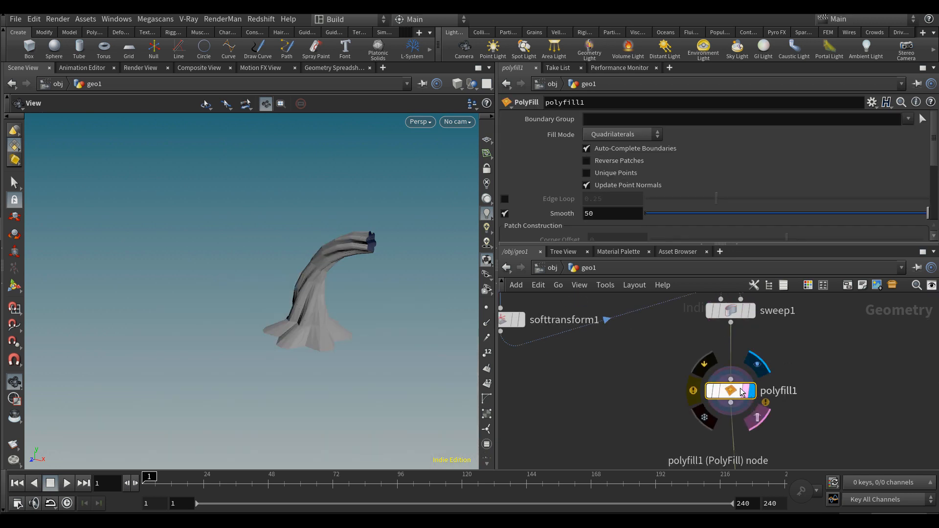
Set the PolyFill's fill mode to Single Polygon and check the closed stem ends
{"action": "left_click_drag", "start_coordinate": [354, 290], "coordinate": [349, 175]}
{"action": "left_click", "coordinate": [631, 134]}
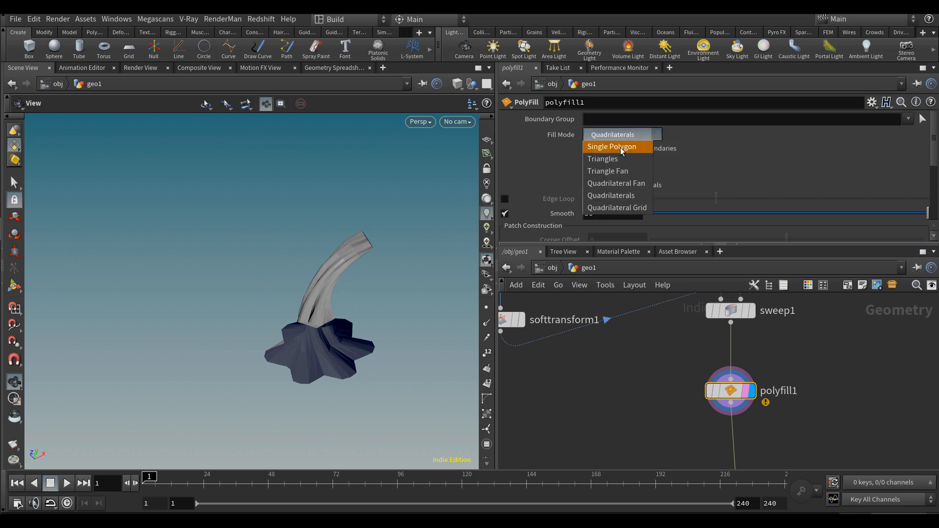
{"action": "left_click", "coordinate": [622, 151]}
{"action": "mouse_move", "coordinate": [356, 235]}
{"action": "left_mouse_down"}
{"action": "mouse_move", "coordinate": [356, 254]}
{"action": "mouse_move", "coordinate": [374, 248]}
{"action": "mouse_move", "coordinate": [379, 260]}
{"action": "left_mouse_up"}
{"action": "key", "text": "shift+w"}
{"action": "key", "text": "shift+w"}
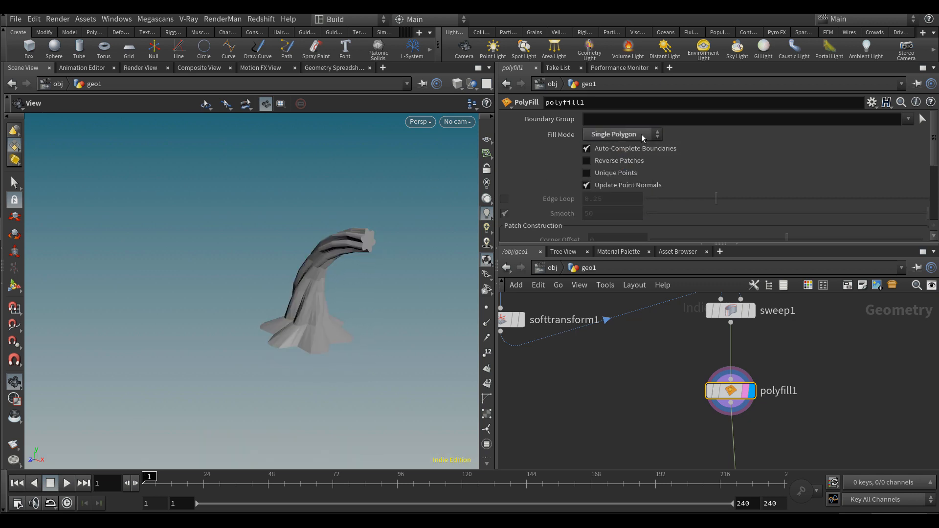
Try the Triangle Fan and Triangles fill modes on the PolyFill and inspect the stem caps shaded and in wireframe
{"action": "left_click", "coordinate": [642, 137]}
{"action": "left_click", "coordinate": [608, 170]}
{"action": "left_click_drag", "start_coordinate": [367, 210], "coordinate": [416, 238]}
{"action": "left_click", "coordinate": [624, 134]}
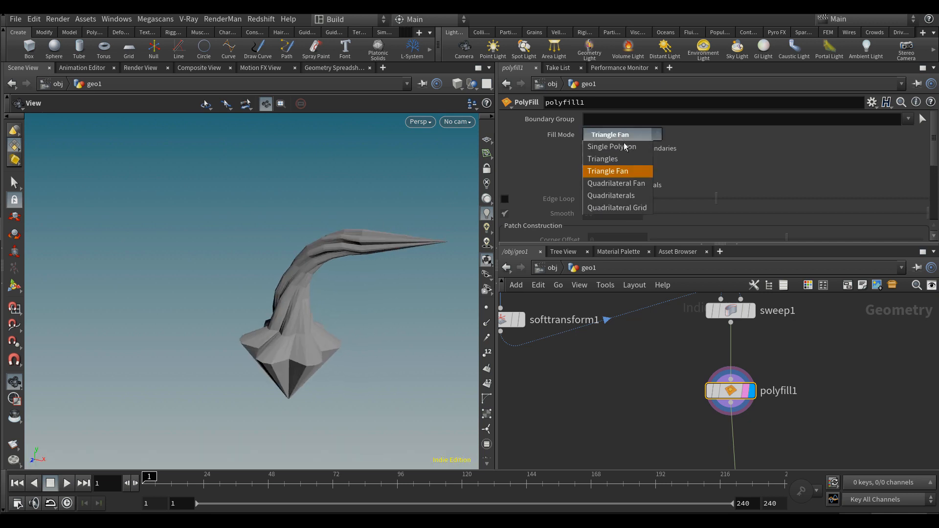
{"action": "left_click", "coordinate": [606, 157]}
{"action": "key", "text": "shift+w"}
{"action": "left_click_drag", "start_coordinate": [411, 202], "coordinate": [383, 207]}
{"action": "right_click_drag", "start_coordinate": [383, 207], "coordinate": [557, 214]}
{"action": "left_click_drag", "start_coordinate": [269, 275], "coordinate": [290, 256]}
{"action": "left_click_drag", "start_coordinate": [340, 319], "coordinate": [330, 312]}
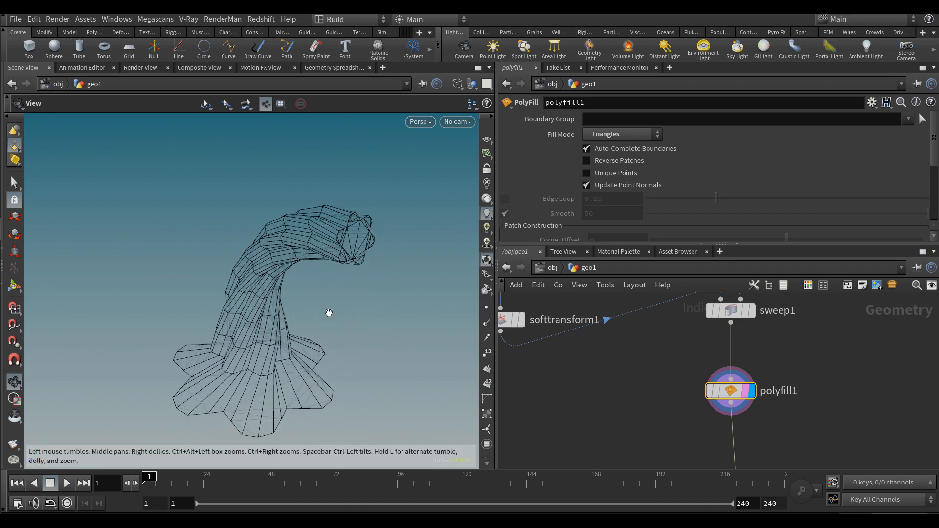
{"action": "key", "text": "shift+w"}
Try the Quadrilaterals and Quadrilateral Grid fill modes on the stem caps and return the PolyFill to Single Polygon
{"action": "left_click", "coordinate": [645, 134]}
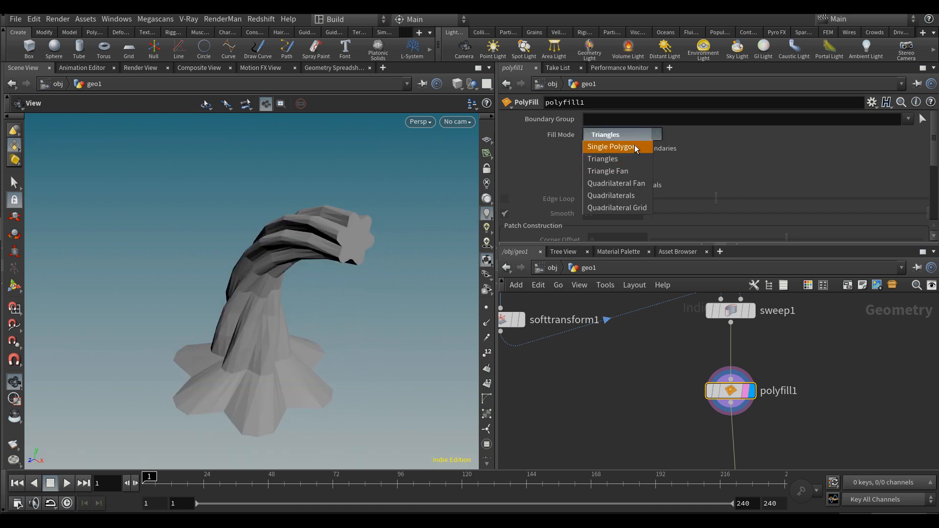
{"action": "left_click", "coordinate": [630, 194]}
{"action": "left_click", "coordinate": [621, 135]}
{"action": "left_click", "coordinate": [631, 207]}
{"action": "left_click", "coordinate": [611, 134]}
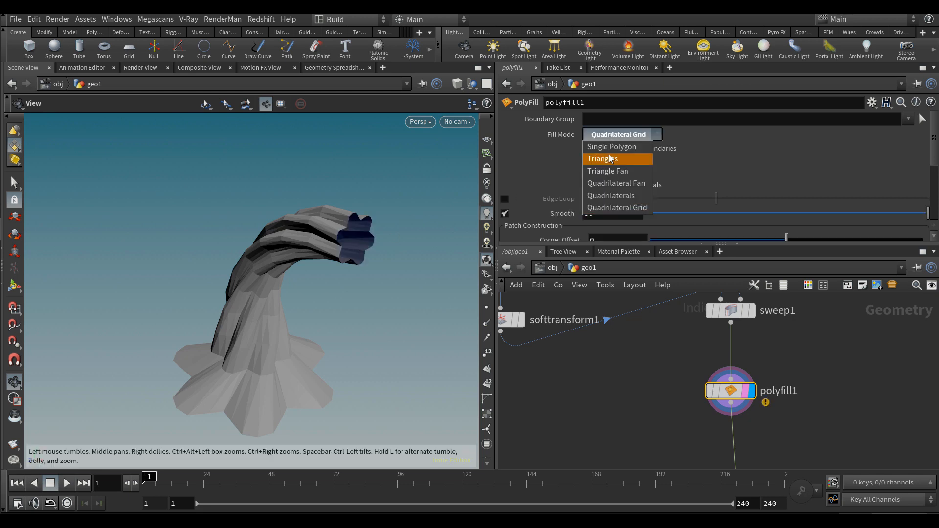
{"action": "left_click", "coordinate": [617, 147]}
Enable the PolyFill's patch output group and show the stem in wireframe
{"action": "key", "text": "shift+w"}
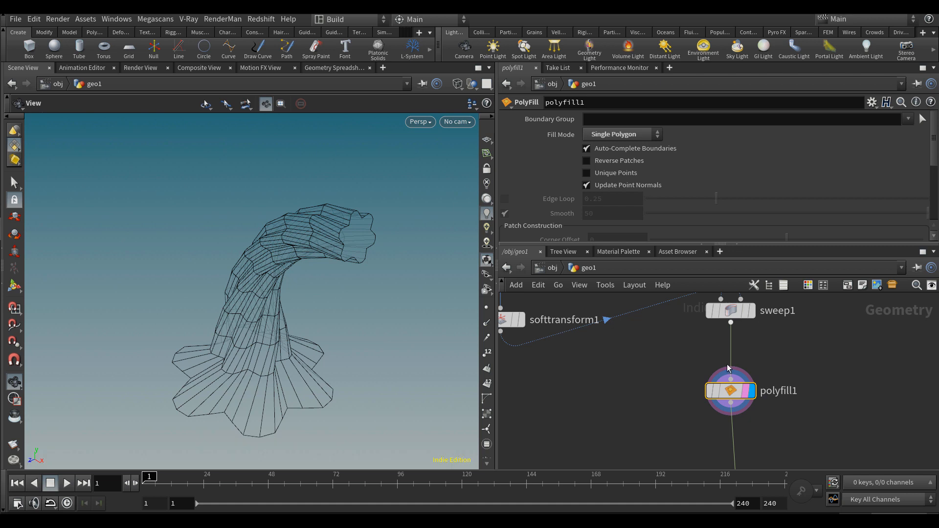
{"action": "scroll", "coordinate": [618, 179], "scroll_direction": "down", "scroll_amount": 5}
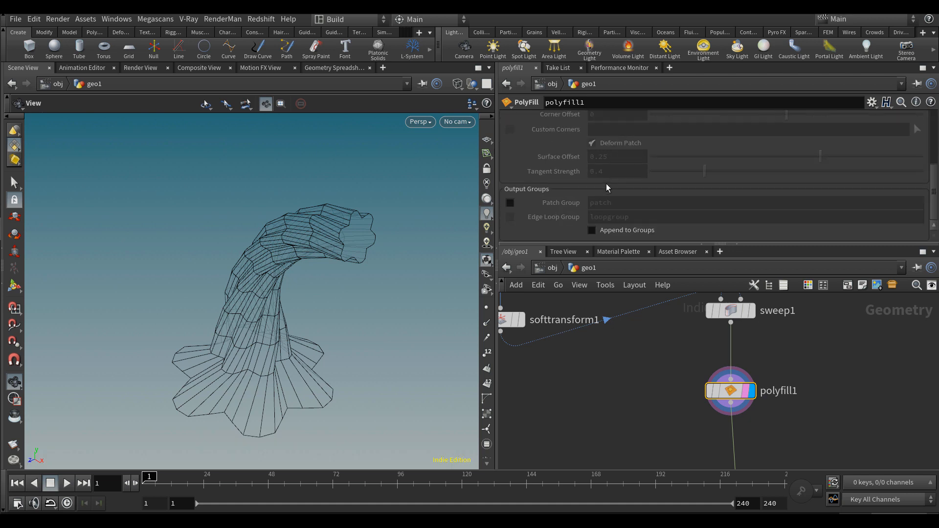
{"action": "left_click", "coordinate": [510, 203]}
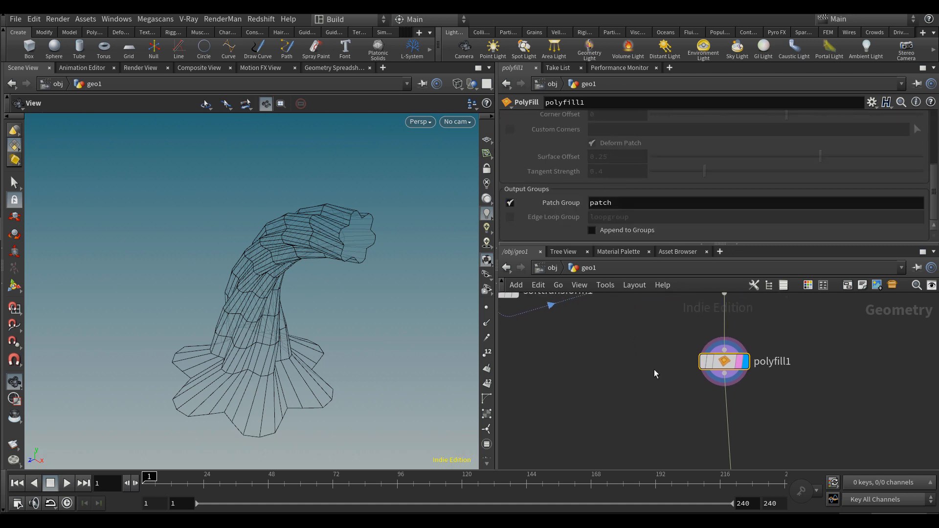
Insert a PolyExtrude node below the PolyFill and limit it to the patch group
{"action": "key", "text": "Tab"}
{"action": "type", "text": "polyext"}
{"action": "key", "text": "Return"}
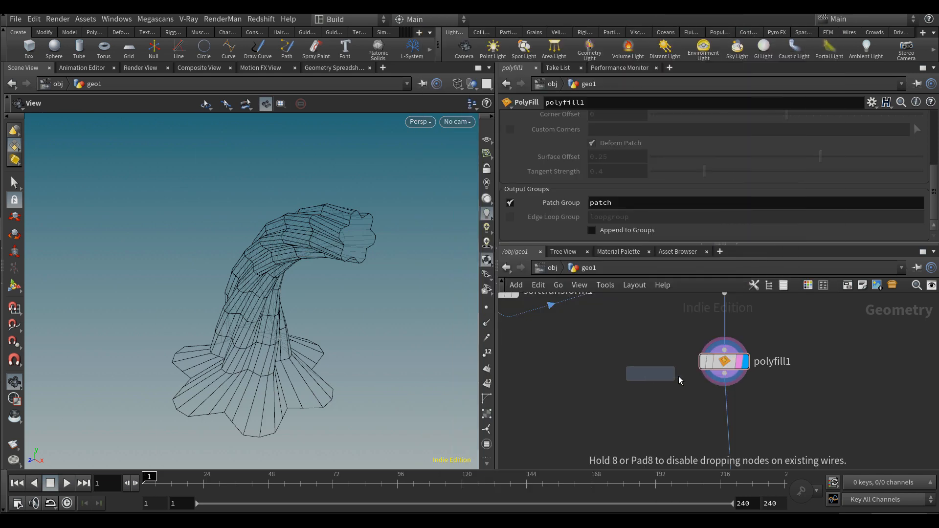
{"action": "left_click", "coordinate": [728, 430]}
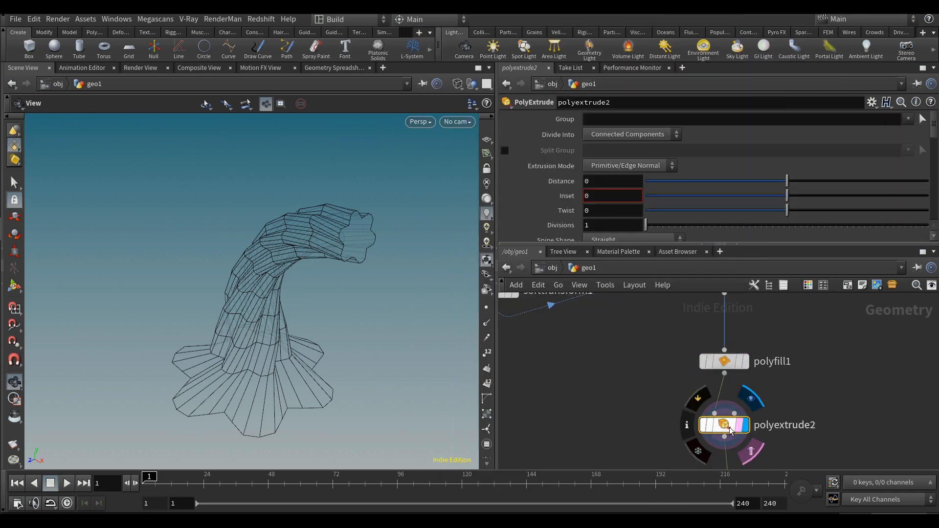
{"action": "left_click", "coordinate": [910, 132]}
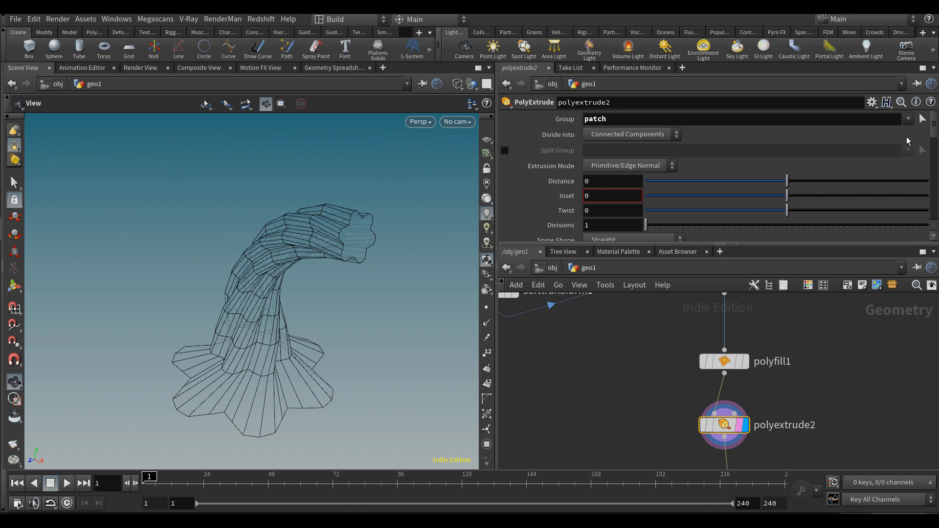
Extrude the stem caps by a distance of 0.012 with an inset of 0.01 and check the shaded result
{"action": "left_click_drag", "start_coordinate": [787, 203], "coordinate": [790, 188]}
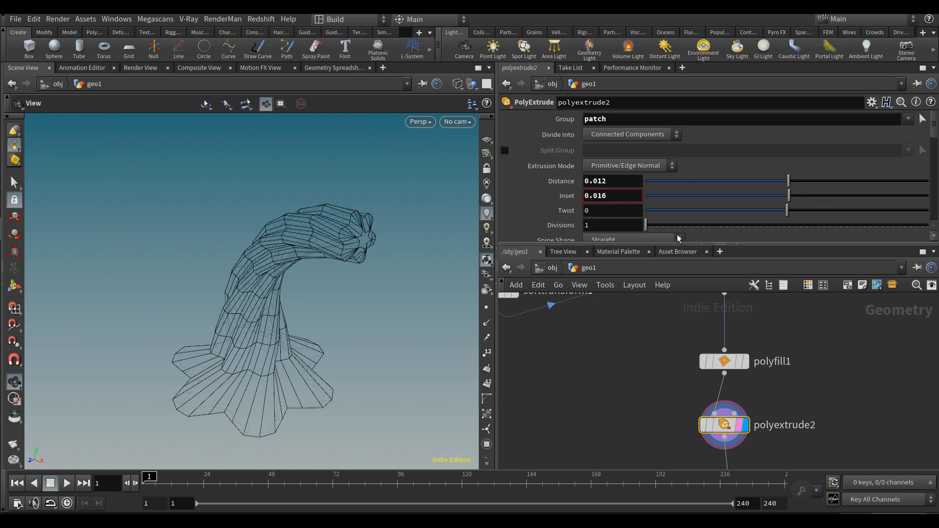
{"action": "key", "text": "BackSpace"}
{"action": "key", "text": "Return"}
{"action": "key", "text": "shift+w"}
{"action": "left_click_drag", "start_coordinate": [299, 242], "coordinate": [316, 232]}
{"action": "scroll", "coordinate": [319, 237], "scroll_direction": "down", "scroll_amount": 3}
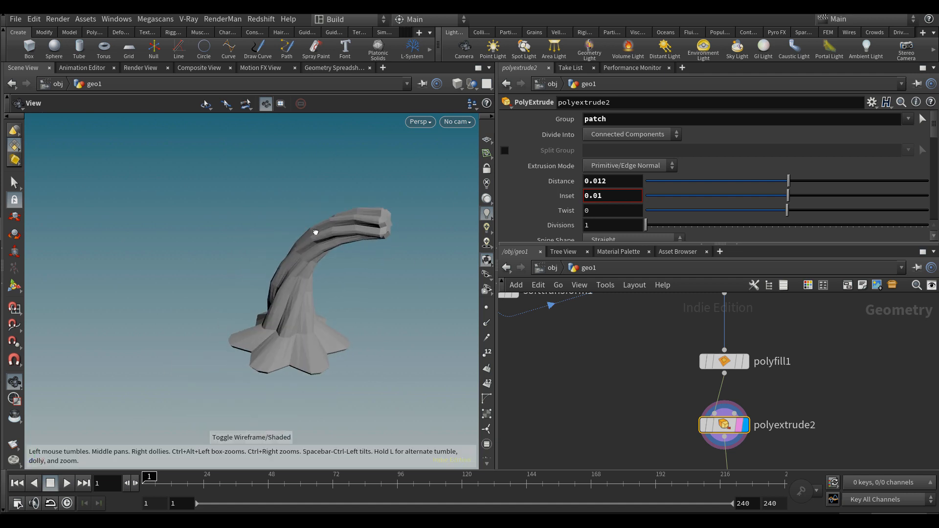
{"action": "left_click_drag", "start_coordinate": [369, 220], "coordinate": [382, 216]}
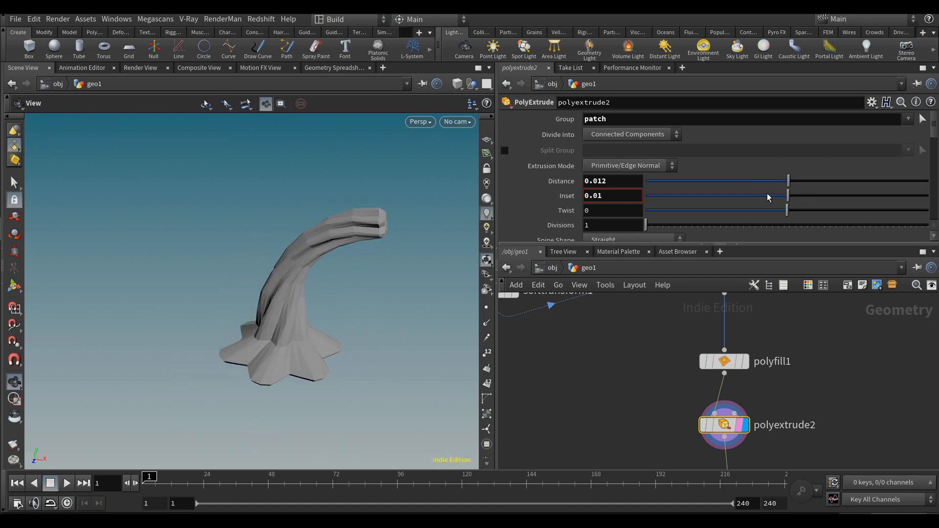
Set the cap extrusion's twist to 12.8 and its inset to 0.005
{"action": "mouse_move", "coordinate": [790, 217]}
{"action": "left_mouse_down"}
{"action": "mouse_move", "coordinate": [827, 217]}
{"action": "mouse_move", "coordinate": [785, 219]}
{"action": "mouse_move", "coordinate": [799, 219]}
{"action": "left_mouse_up"}
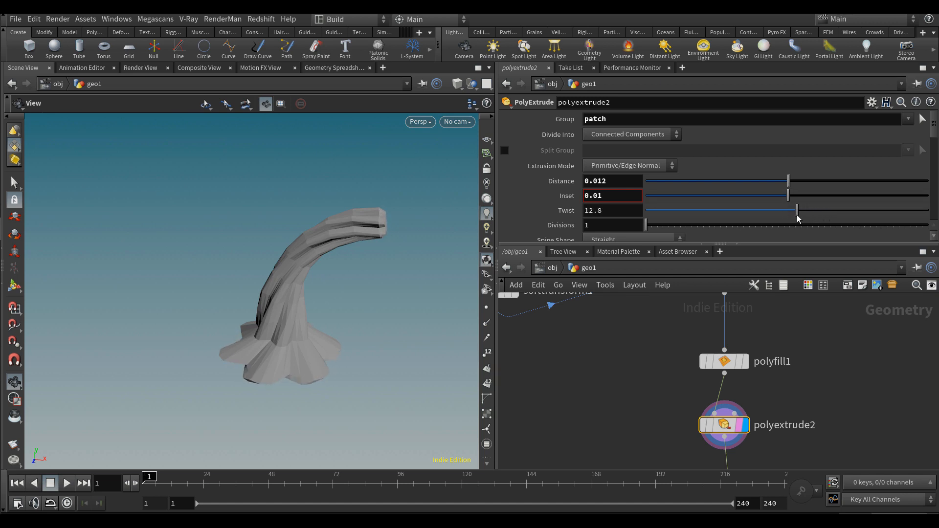
{"action": "left_click_drag", "start_coordinate": [362, 259], "coordinate": [412, 245]}
Display the merge node and inspect the stem together with the pumpkin body
{"action": "middle_click_drag", "start_coordinate": [571, 336], "coordinate": [566, 258]}
{"action": "scroll", "coordinate": [622, 340], "scroll_direction": "down", "scroll_amount": 5}
{"action": "scroll", "coordinate": [670, 404], "scroll_direction": "up", "scroll_amount": 3}
{"action": "left_click", "coordinate": [668, 415]}
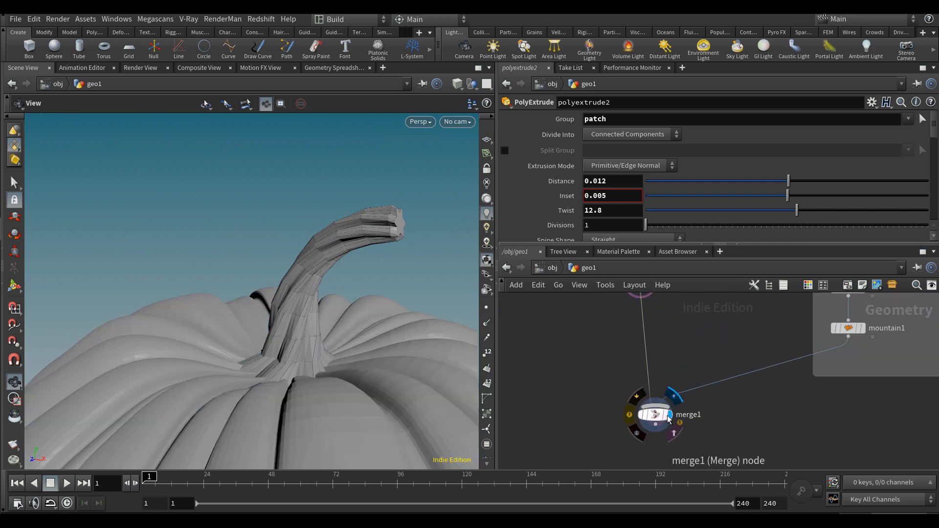
{"action": "right_click_drag", "start_coordinate": [301, 292], "coordinate": [336, 332]}
{"action": "left_click_drag", "start_coordinate": [335, 333], "coordinate": [358, 306]}
{"action": "right_click_drag", "start_coordinate": [275, 302], "coordinate": [301, 314]}
{"action": "left_click_drag", "start_coordinate": [301, 314], "coordinate": [279, 318]}
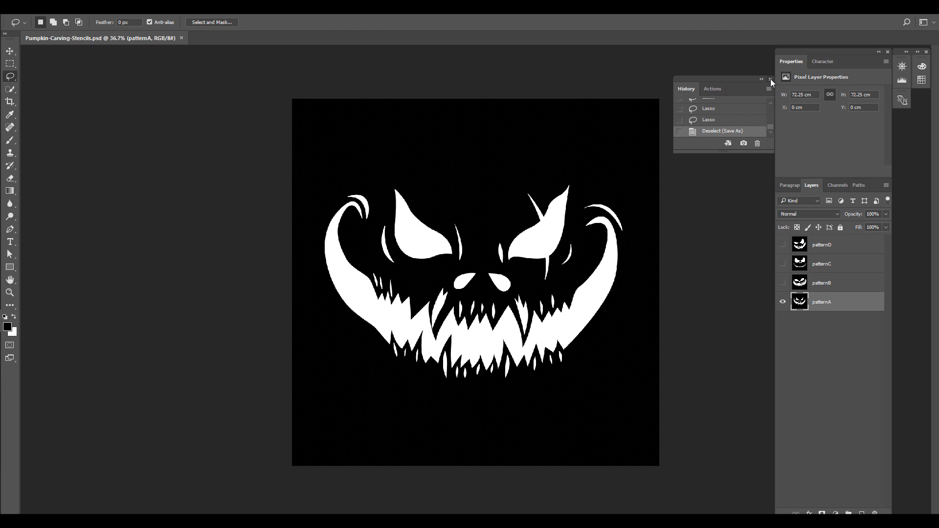
Switch to Photoshop and make the patternB, patternC and patternD layers of Pumpkin-Carving-Stencils.psd visible
{"action": "left_click", "coordinate": [770, 79]}
{"action": "scroll", "coordinate": [665, 249], "scroll_direction": "up", "scroll_amount": 1, "text": "alt"}
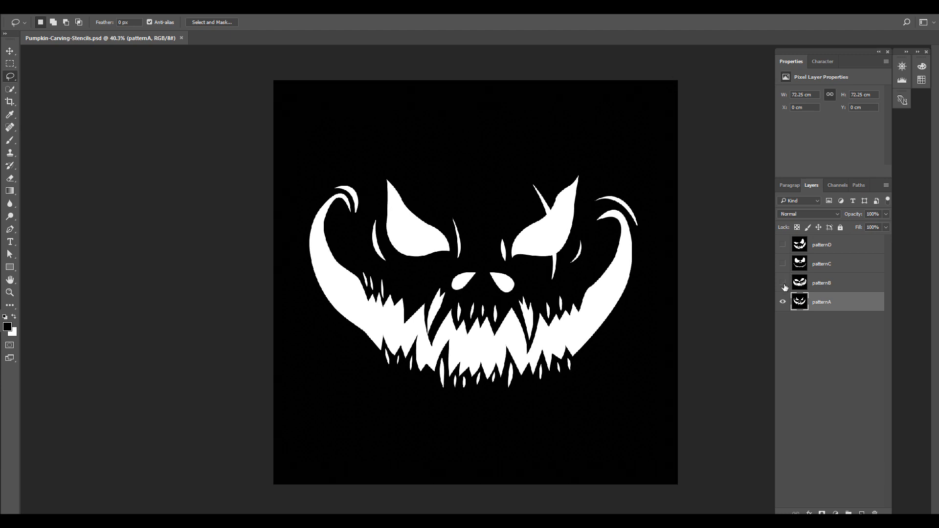
{"action": "left_click", "coordinate": [783, 283]}
{"action": "left_click", "coordinate": [783, 264]}
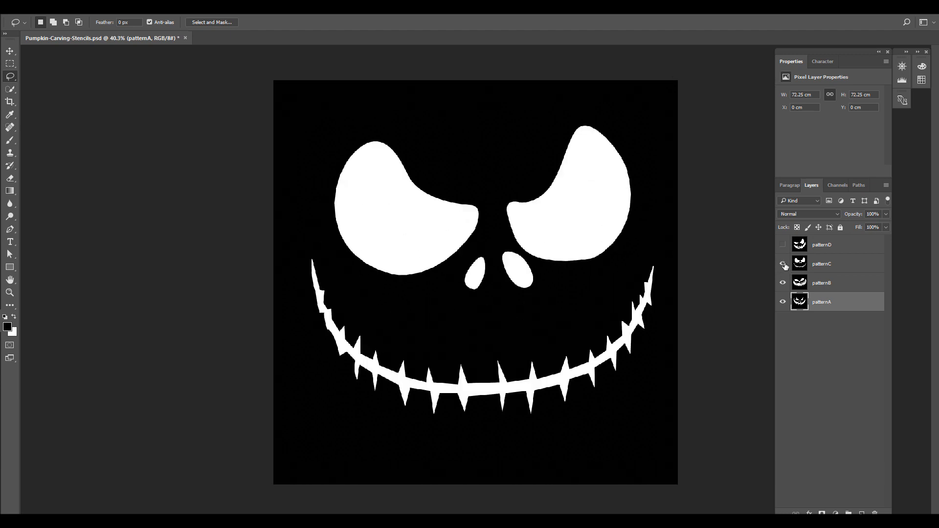
{"action": "left_click", "coordinate": [783, 245]}
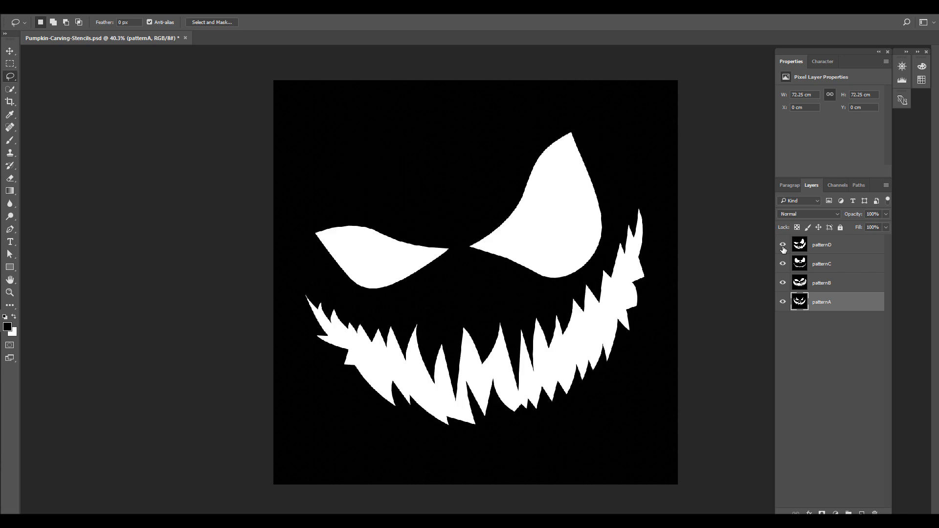
Add a new layer above patternD, fill it with black and create another empty layer above it
{"action": "left_click", "coordinate": [820, 251]}
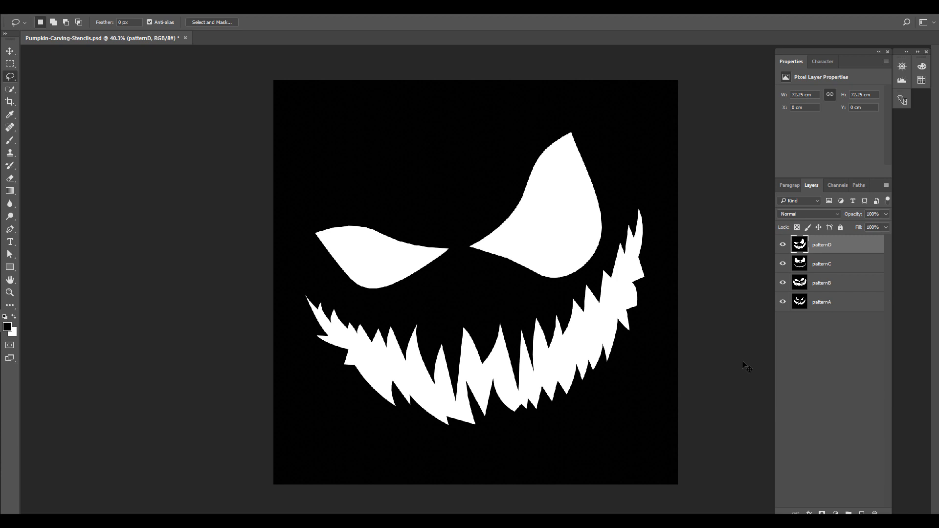
{"action": "key", "text": "ctrl+shift+n"}
{"action": "key", "text": "Return"}
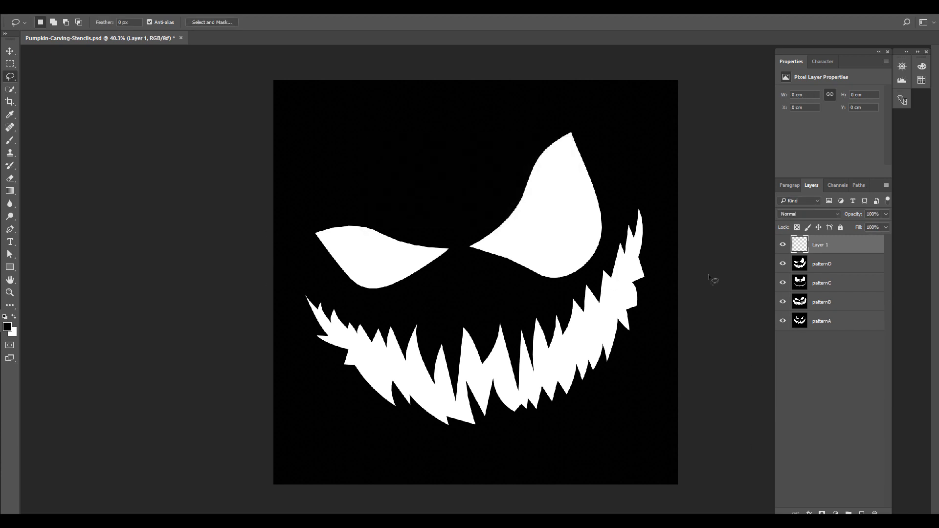
{"action": "key", "text": "g"}
{"action": "right_click", "coordinate": [10, 191]}
{"action": "left_click", "coordinate": [50, 201]}
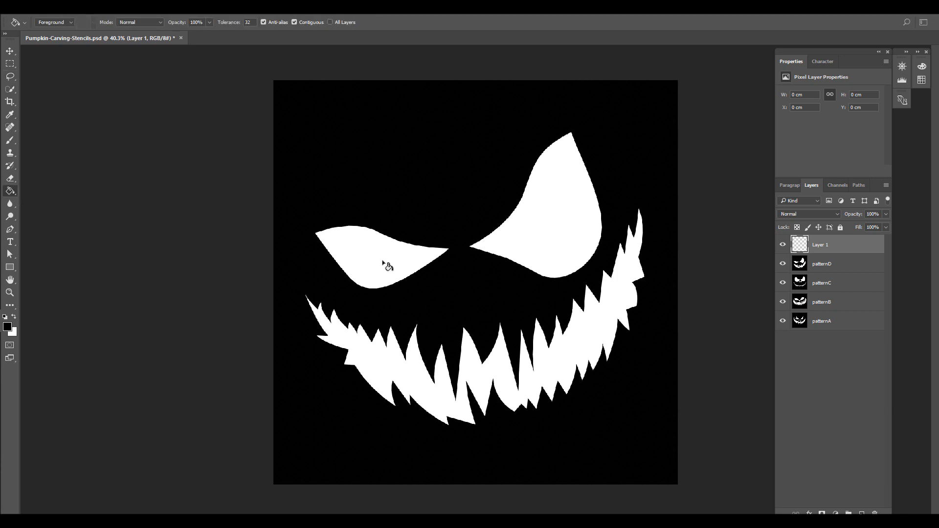
{"action": "left_click", "coordinate": [409, 262]}
{"action": "left_click", "coordinate": [862, 513]}
Outline two freehand eye shapes with the Lasso on the empty layer and fill them with white
{"action": "key", "text": "l"}
{"action": "left_click_drag", "start_coordinate": [397, 262], "coordinate": [346, 237]}
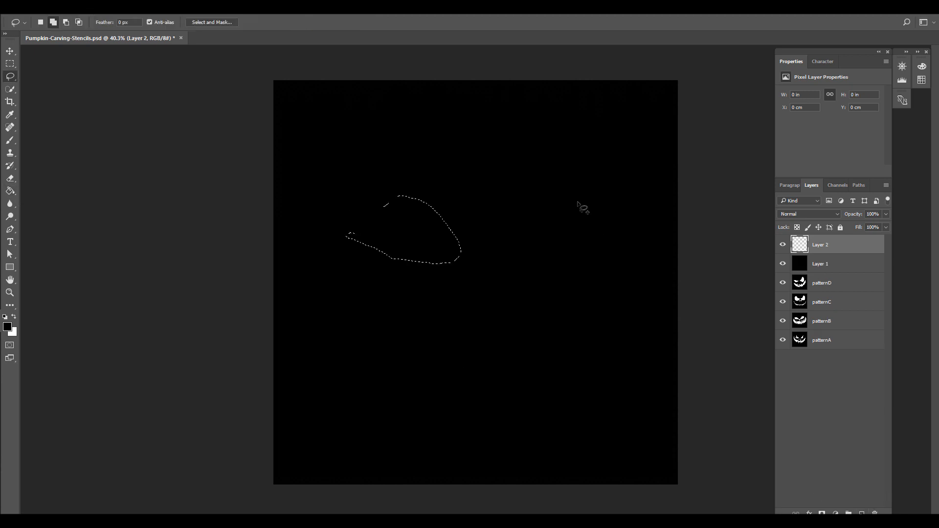
{"action": "left_click_drag", "start_coordinate": [580, 263], "coordinate": [607, 197]}
{"action": "key", "text": "x"}
{"action": "key", "text": "alt+BackSpace"}
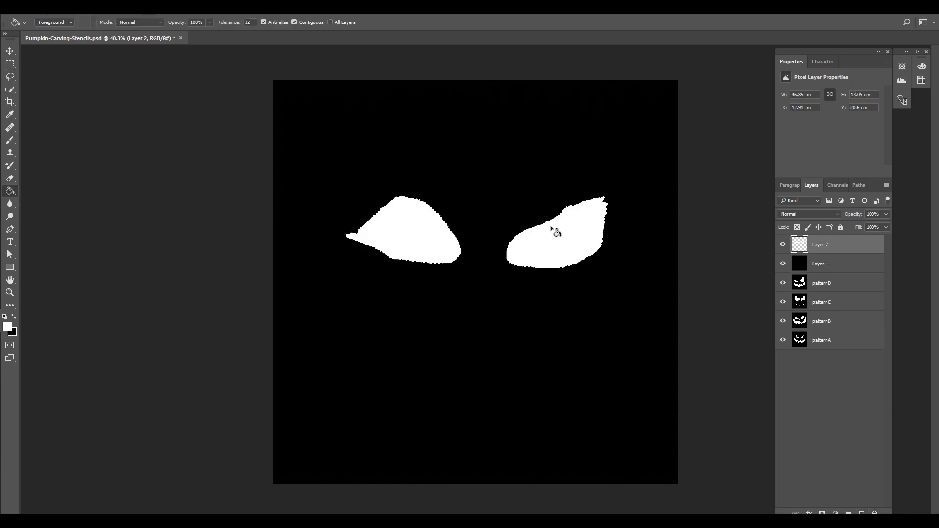
Outline a wide curved grin below the eyes with the Lasso and fill it with white
{"action": "mouse_move", "coordinate": [356, 318]}
{"action": "left_mouse_down"}
{"action": "mouse_move", "coordinate": [575, 329]}
{"action": "mouse_move", "coordinate": [575, 356]}
{"action": "mouse_move", "coordinate": [361, 367]}
{"action": "mouse_move", "coordinate": [356, 353]}
{"action": "left_mouse_up"}
{"action": "mouse_move", "coordinate": [349, 321]}
{"action": "left_mouse_down"}
{"action": "mouse_move", "coordinate": [575, 368]}
{"action": "mouse_move", "coordinate": [405, 306]}
{"action": "mouse_move", "coordinate": [342, 267]}
{"action": "left_mouse_up"}
{"action": "key", "text": "g"}
{"action": "left_click", "coordinate": [416, 371]}
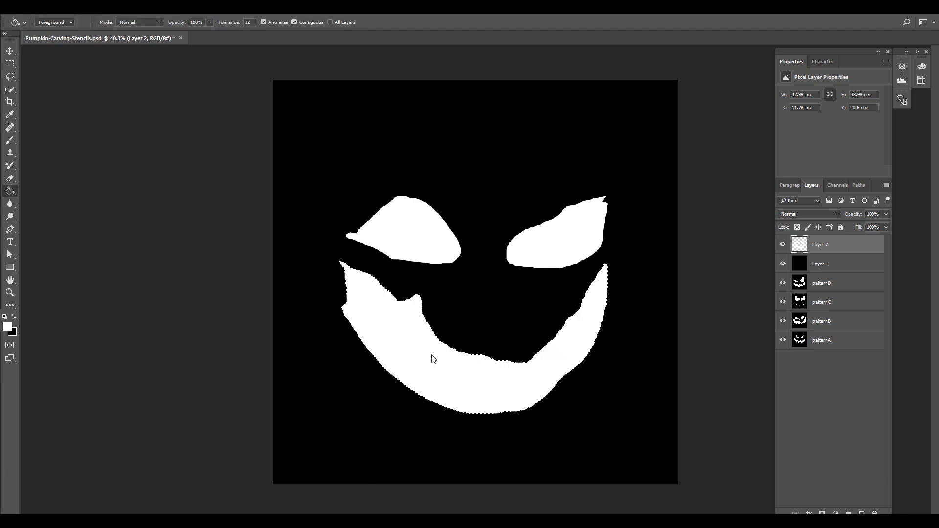
Outline a small pupil in each white eye with the Lasso, fill them with black and clear the selection
{"action": "key", "text": "l"}
{"action": "left_click_drag", "start_coordinate": [423, 253], "coordinate": [438, 261]}
{"action": "key", "text": "b"}
{"action": "right_click", "coordinate": [426, 261]}
{"action": "key", "text": "Escape"}
{"action": "key", "text": "g"}
{"action": "key", "text": "x"}
{"action": "key", "text": "l"}
{"action": "mouse_move", "coordinate": [561, 268]}
{"action": "left_mouse_down"}
{"action": "mouse_move", "coordinate": [537, 284]}
{"action": "mouse_move", "coordinate": [560, 275]}
{"action": "left_mouse_up"}
{"action": "key", "text": "g"}
{"action": "left_click", "coordinate": [548, 265]}
{"action": "key", "text": "ctrl+d"}
{"action": "scroll", "coordinate": [514, 325], "scroll_direction": "down", "scroll_amount": 2, "text": "alt"}
{"action": "scroll", "coordinate": [511, 326], "scroll_direction": "up", "scroll_amount": 1, "text": "alt"}
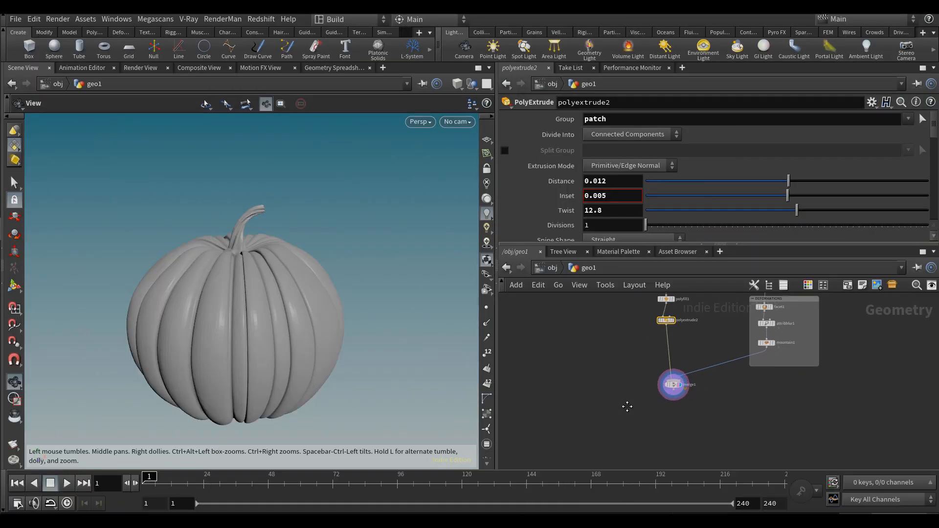
Switch back to Houdini and show the SideFX Labs shelf tools
{"action": "key", "text": "Tab"}
{"action": "key", "text": "Escape"}
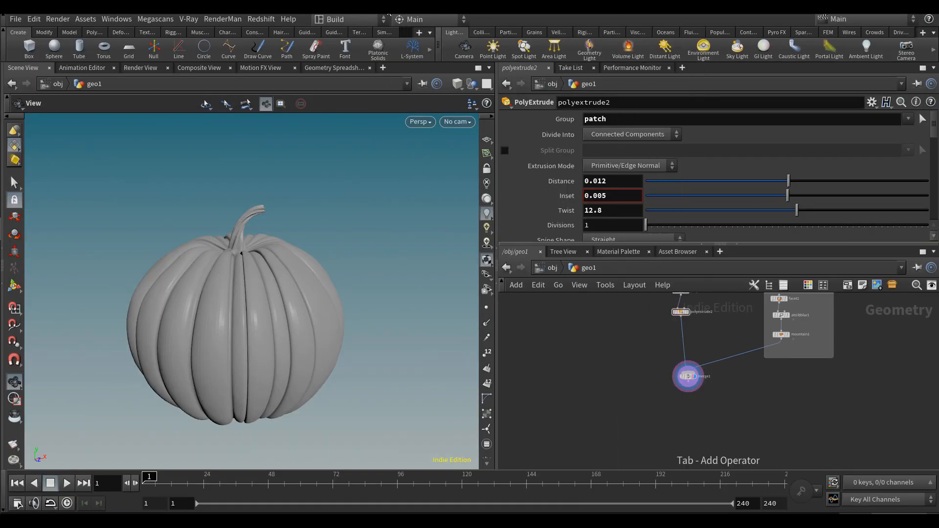
{"action": "left_click", "coordinate": [419, 32]}
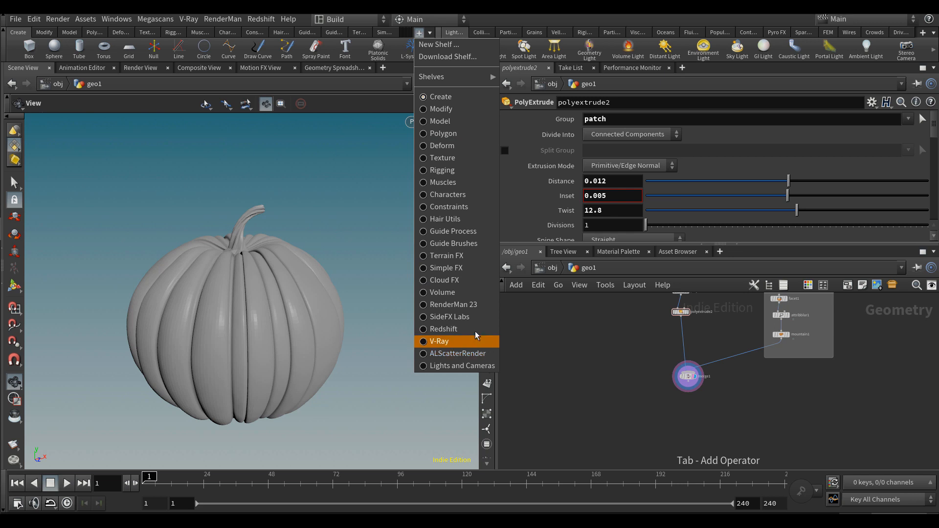
{"action": "left_click", "coordinate": [469, 316]}
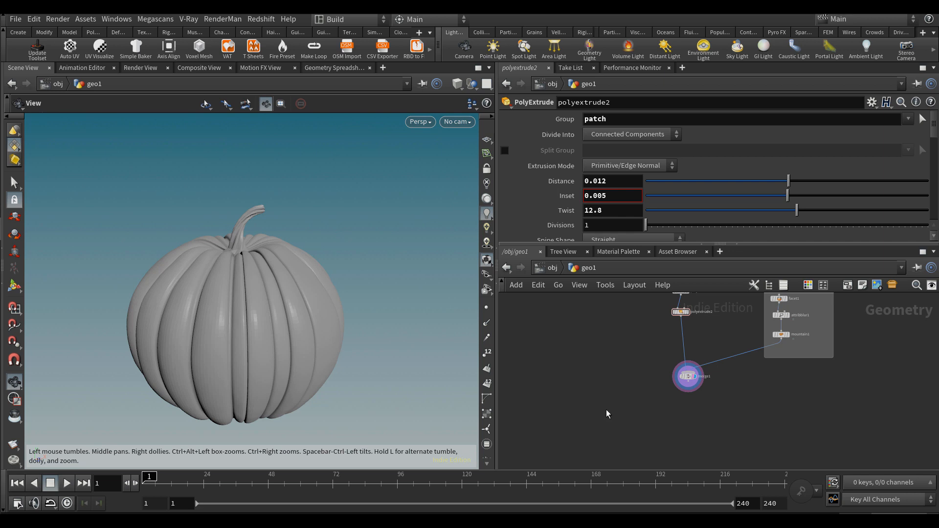
Add a Labs Trace PSD File node beside the merge node in the geometry network
{"action": "key", "text": "Tab"}
{"action": "type", "text": "psd"}
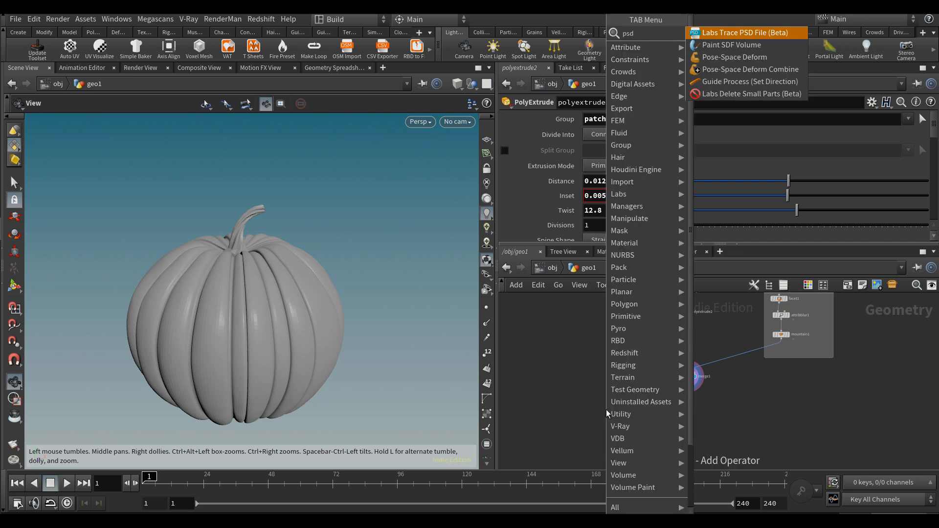
{"action": "key", "text": "Return"}
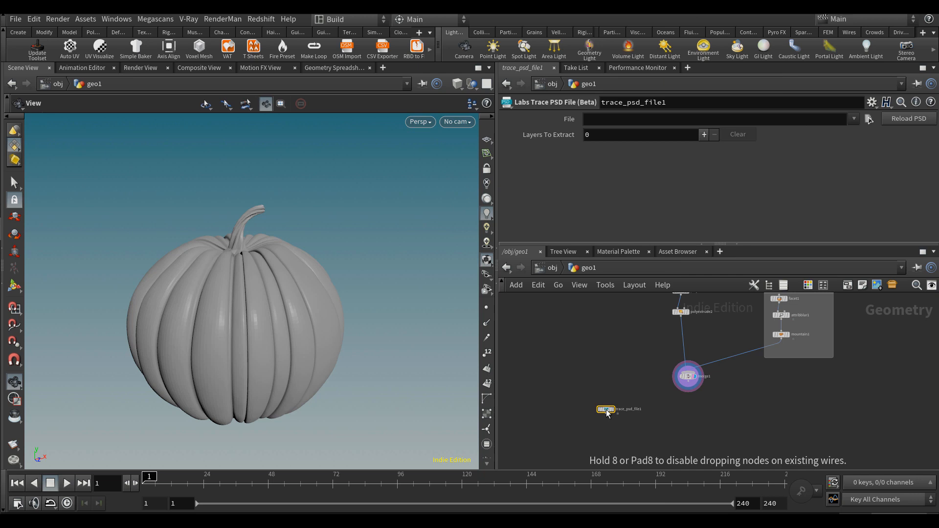
{"action": "left_click", "coordinate": [606, 409]}
{"action": "scroll", "coordinate": [606, 410], "scroll_direction": "up", "scroll_amount": 2}
{"action": "left_click_drag", "start_coordinate": [606, 410], "coordinate": [596, 386]}
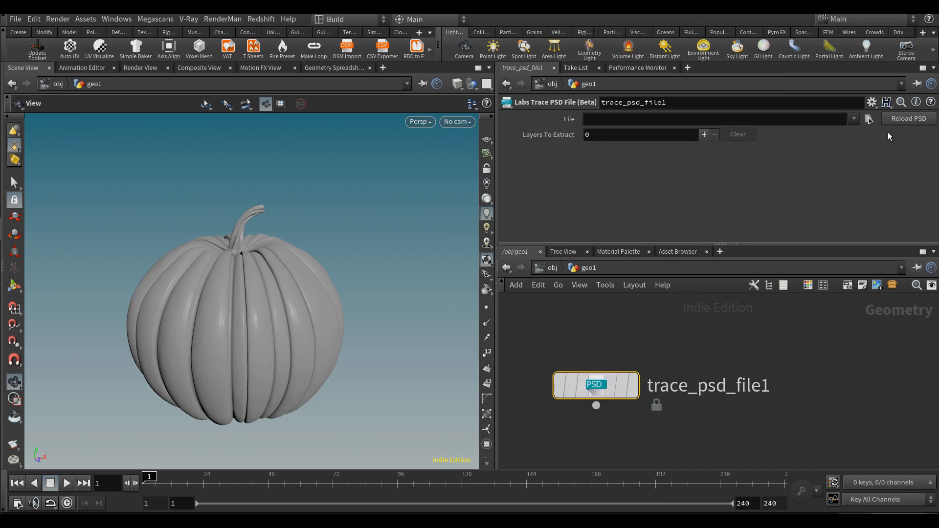
Load $HIP/maps/Pumpkin-Carving-Stencils.psd into the Trace PSD File node and display that node
{"action": "left_click", "coordinate": [869, 120]}
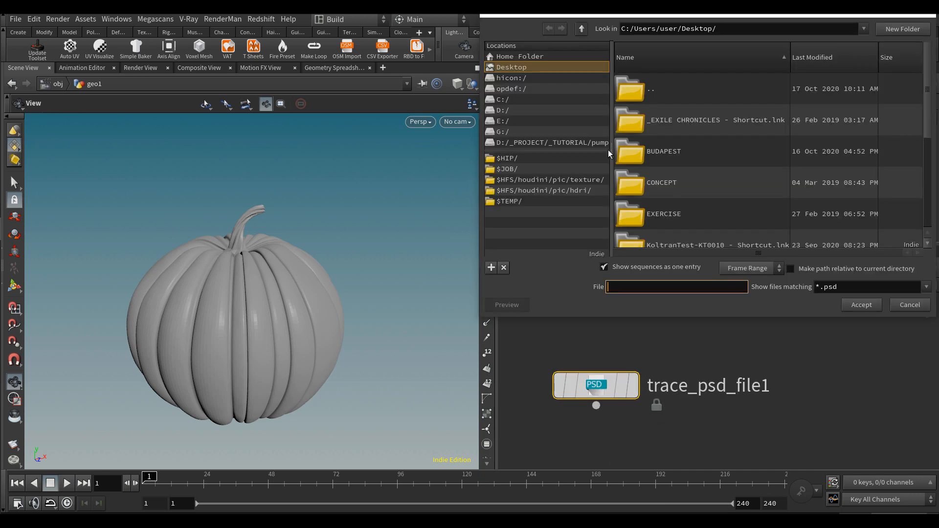
{"action": "left_click", "coordinate": [506, 158]}
{"action": "double_click", "coordinate": [665, 152]}
{"action": "double_click", "coordinate": [686, 222]}
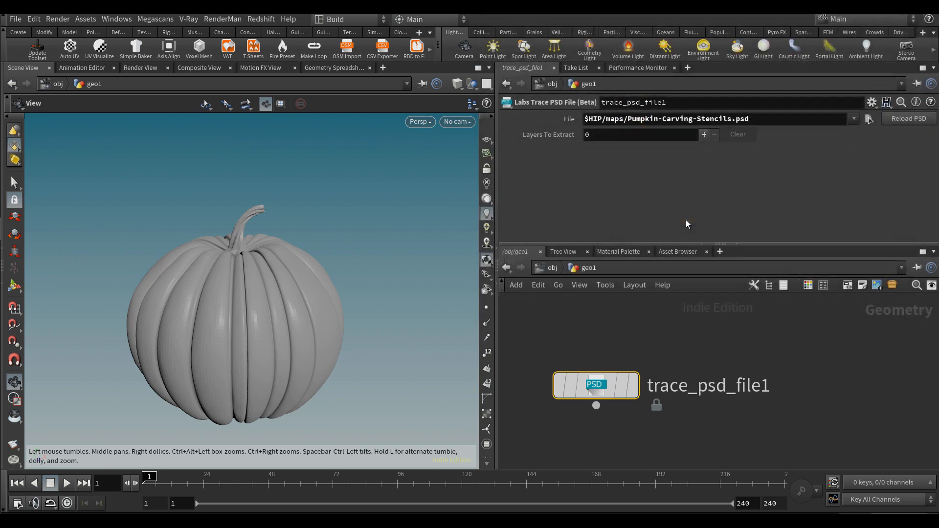
{"action": "left_click", "coordinate": [633, 385]}
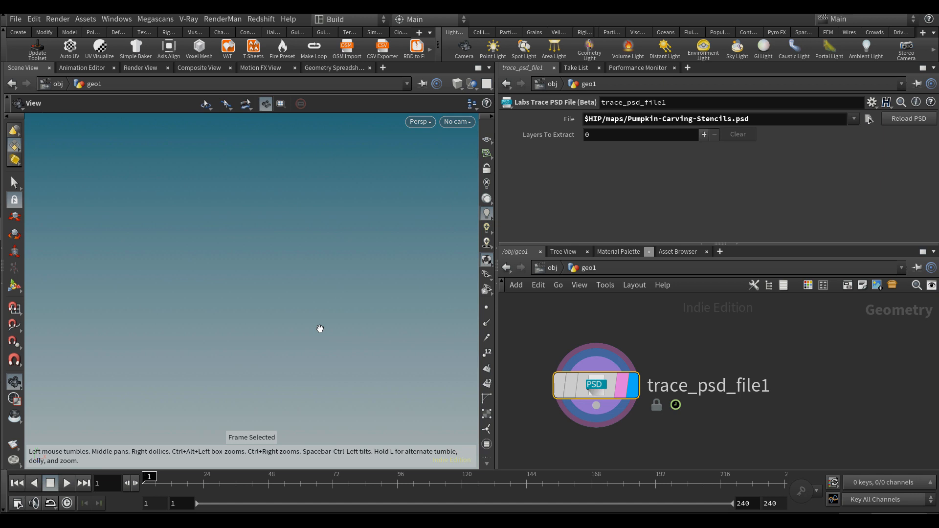
Add one layer to extract in the Trace PSD File node, set it to patternC and frame the traced face
{"action": "left_click", "coordinate": [704, 135]}
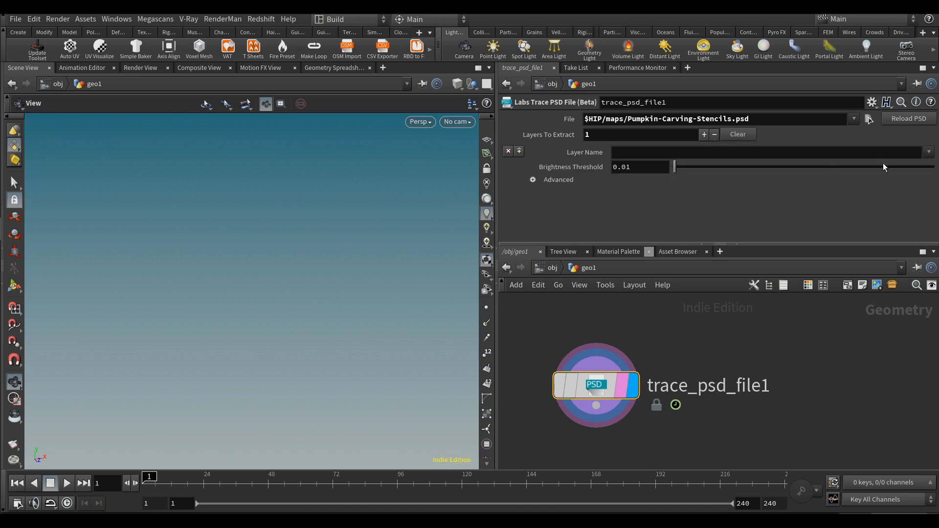
{"action": "left_click", "coordinate": [929, 154]}
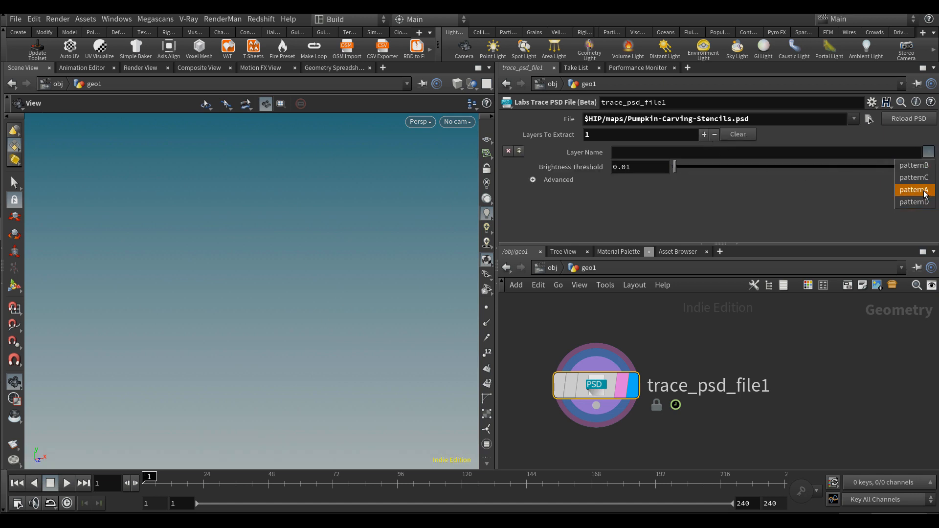
{"action": "left_click", "coordinate": [396, 270]}
{"action": "key", "text": "space+g"}
{"action": "left_click_drag", "start_coordinate": [248, 280], "coordinate": [311, 313]}
{"action": "left_click", "coordinate": [928, 155]}
{"action": "left_click", "coordinate": [902, 180]}
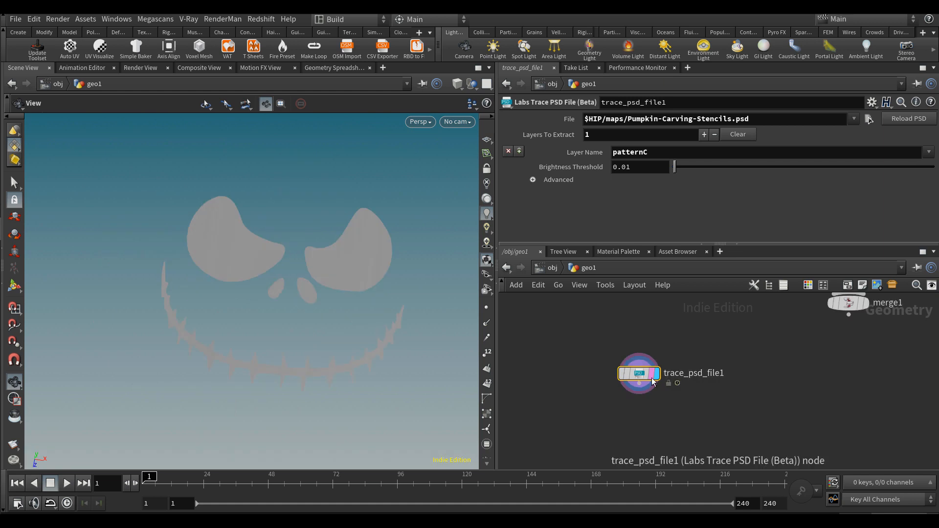
{"action": "middle_click", "coordinate": [650, 380]}
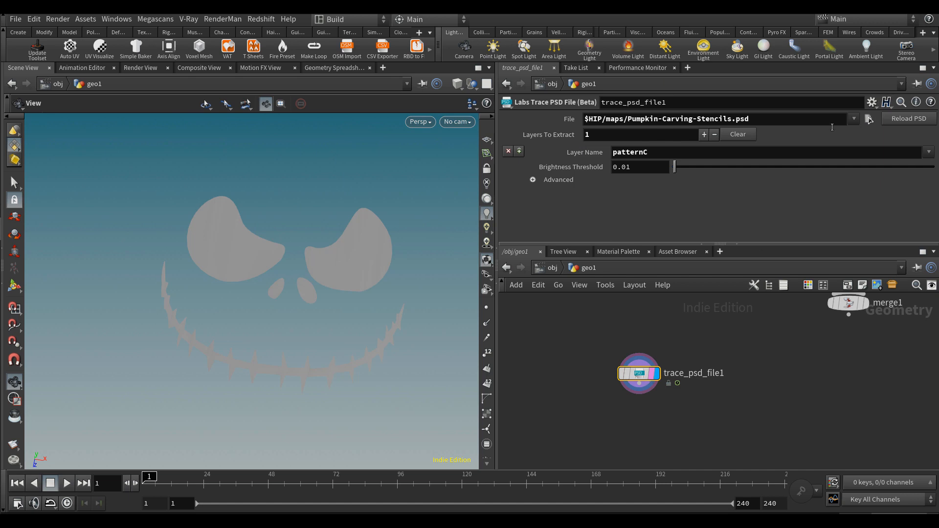
Add three more layers to extract in the Trace PSD File node, choosing patternA, patternB and patternD
{"action": "left_click", "coordinate": [703, 134]}
{"action": "left_click", "coordinate": [929, 193]}
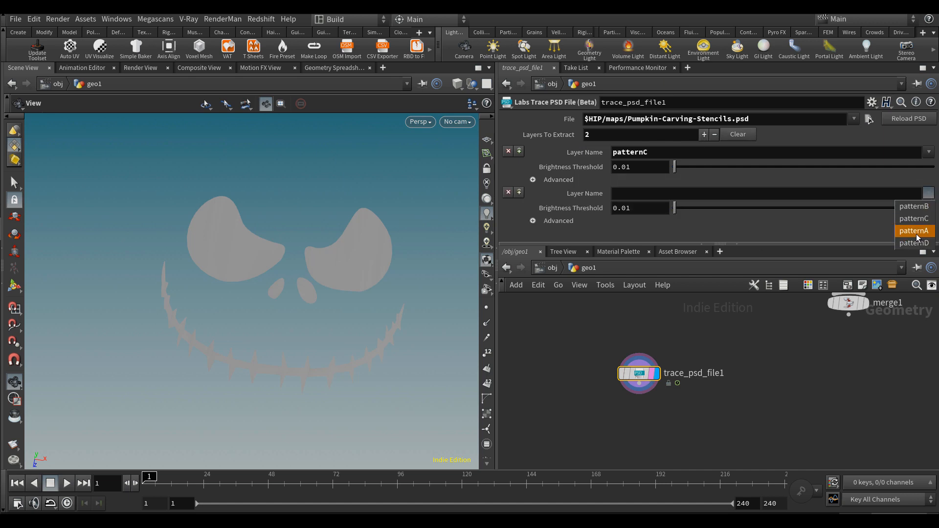
{"action": "left_click", "coordinate": [913, 220]}
{"action": "left_click", "coordinate": [704, 134]}
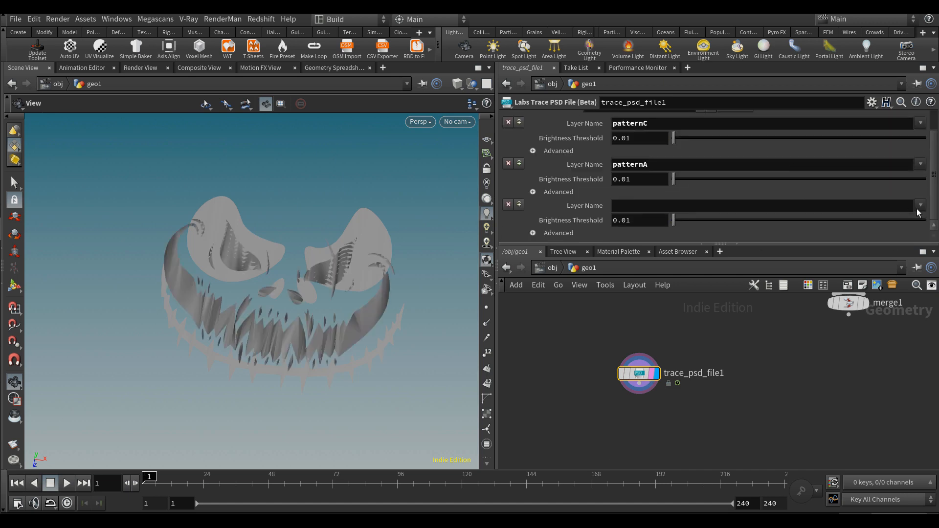
{"action": "scroll", "coordinate": [712, 185], "scroll_direction": "down", "scroll_amount": 2}
{"action": "scroll", "coordinate": [712, 185], "scroll_direction": "up", "scroll_amount": 2}
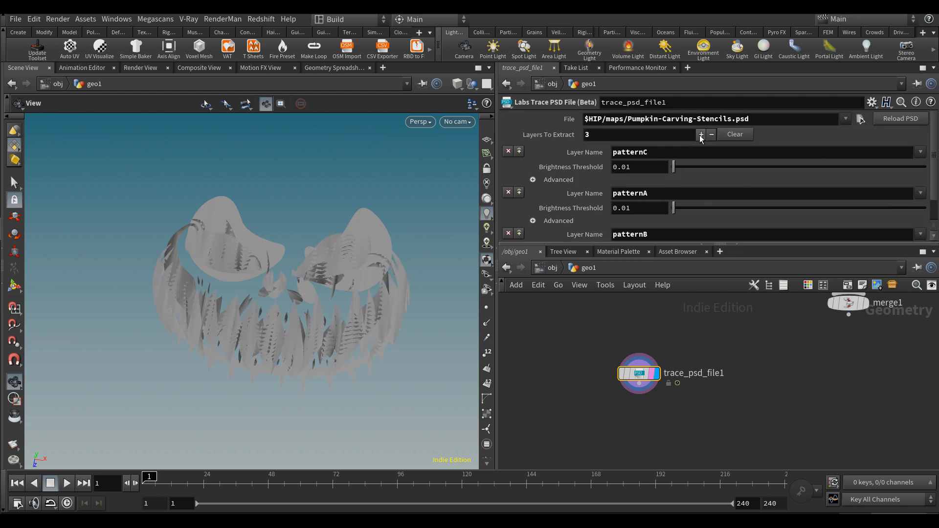
{"action": "left_click", "coordinate": [700, 135]}
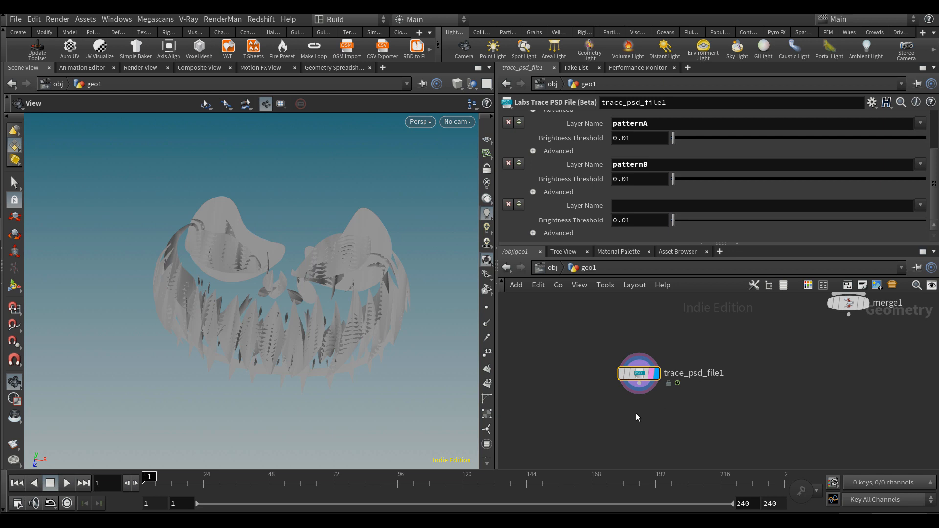
Attach a Blast node to the Trace PSD File node, display it and keep only the Layer_patternA group using Delete Non Selected
{"action": "key", "text": "Tab"}
{"action": "type", "text": "blast"}
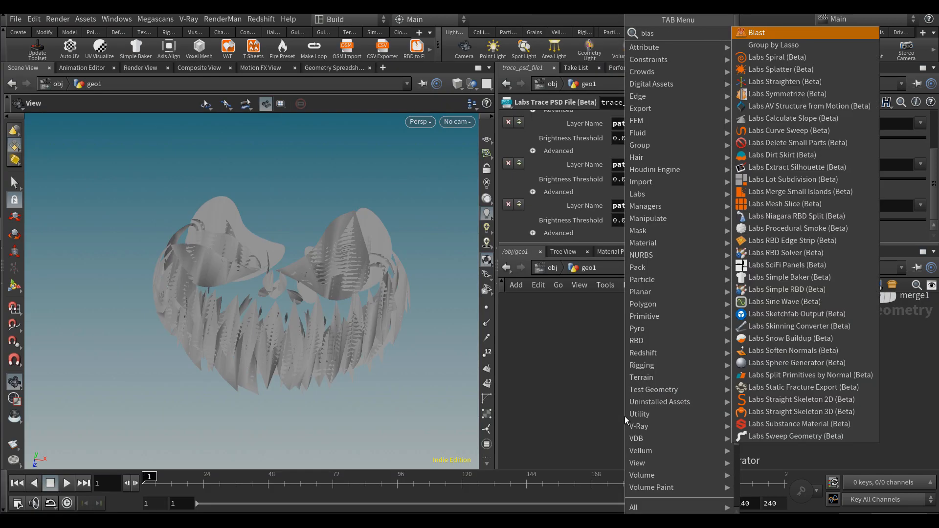
{"action": "key", "text": "Return"}
{"action": "left_click", "coordinate": [624, 416]}
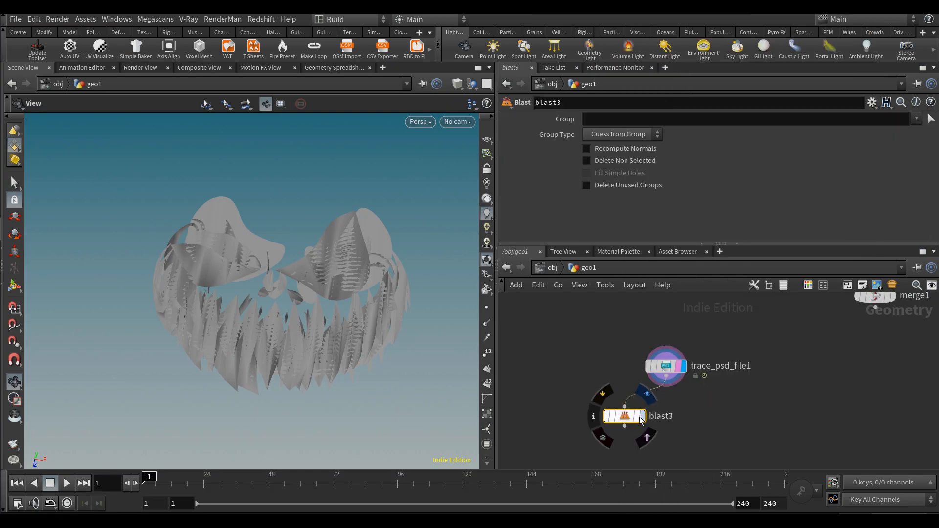
{"action": "left_click_drag", "start_coordinate": [631, 420], "coordinate": [584, 408]}
{"action": "left_click", "coordinate": [916, 119]}
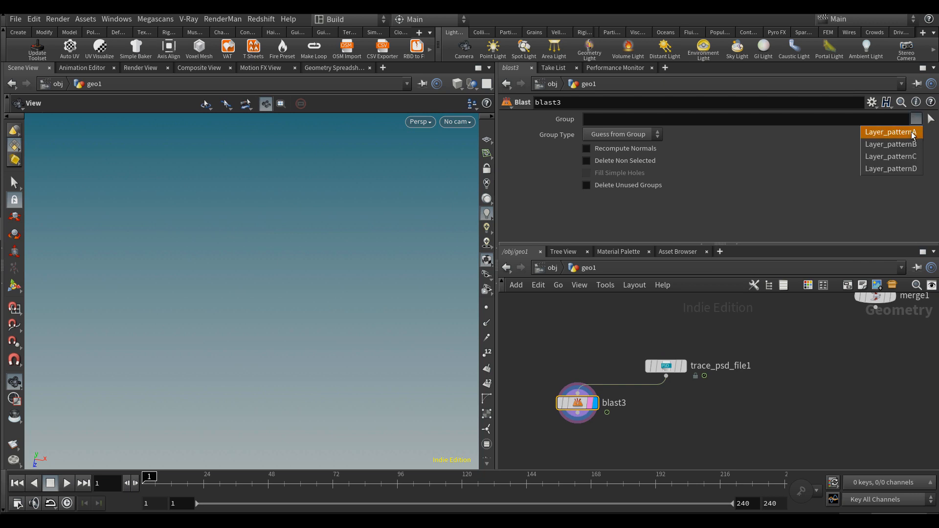
{"action": "left_click", "coordinate": [900, 130]}
{"action": "left_click", "coordinate": [646, 163]}
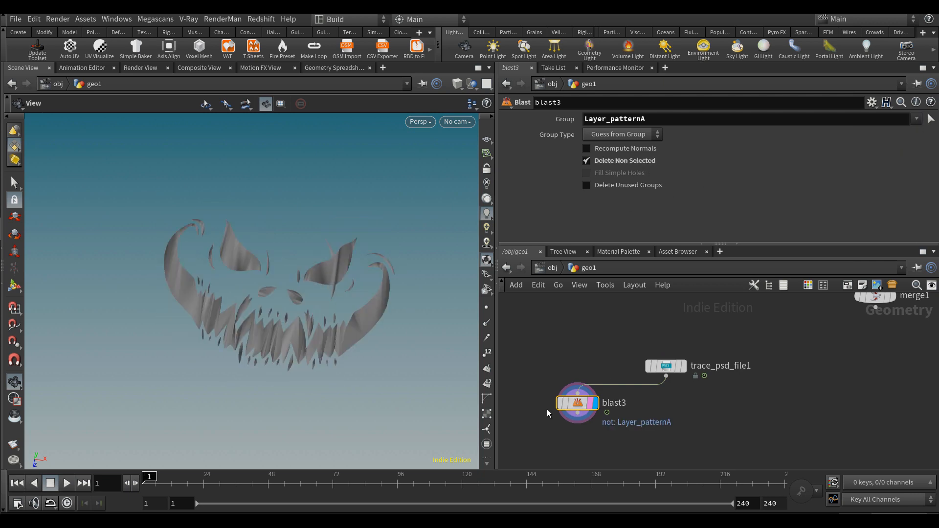
Duplicate the Blast node beside the first one and set the copy's group to Layer_patternB
{"action": "left_click_drag", "start_coordinate": [573, 406], "coordinate": [545, 407]}
{"action": "key", "text": "ctrl+c"}
{"action": "key", "text": "ctrl+v"}
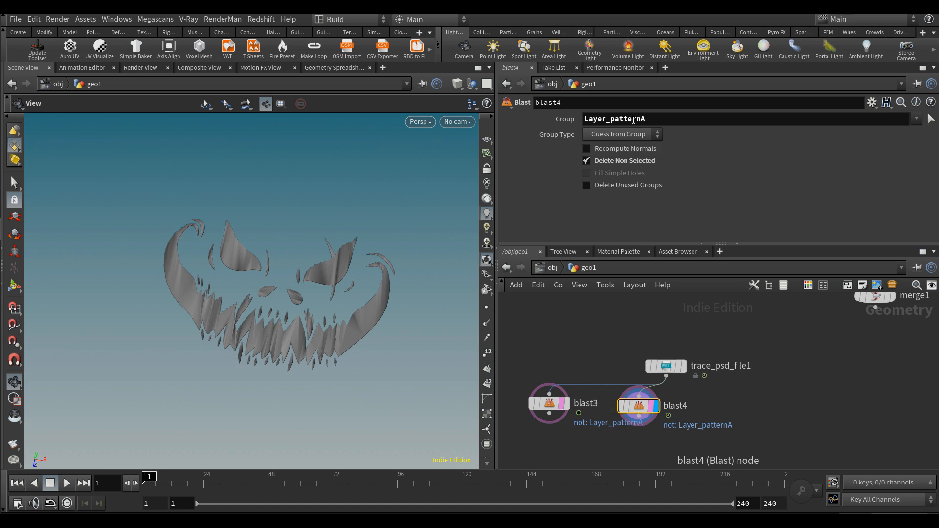
{"action": "left_click", "coordinate": [653, 119]}
{"action": "key", "text": "BackSpace"}
{"action": "type", "text": "B"}
{"action": "key", "text": "Return"}
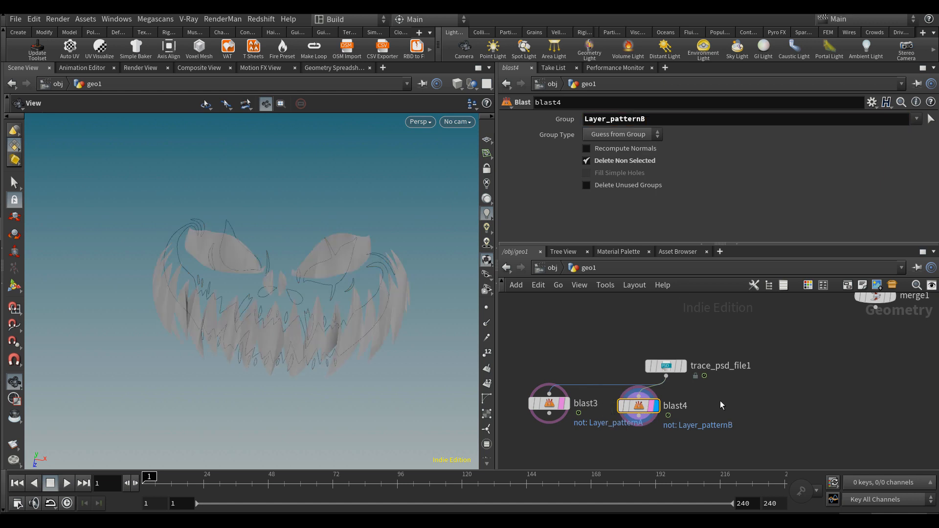
Paste two more copies of the Blast node and set their groups to Layer_patternC and Layer_patternD
{"action": "key", "text": "ctrl+v"}
{"action": "left_click", "coordinate": [689, 122]}
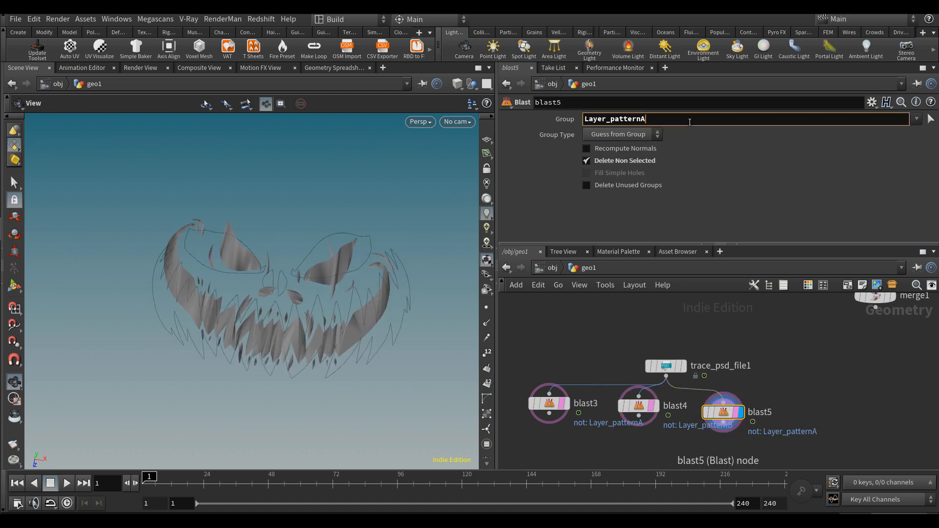
{"action": "type", "text": "C"}
{"action": "key", "text": "Return"}
{"action": "key", "text": "ctrl+v"}
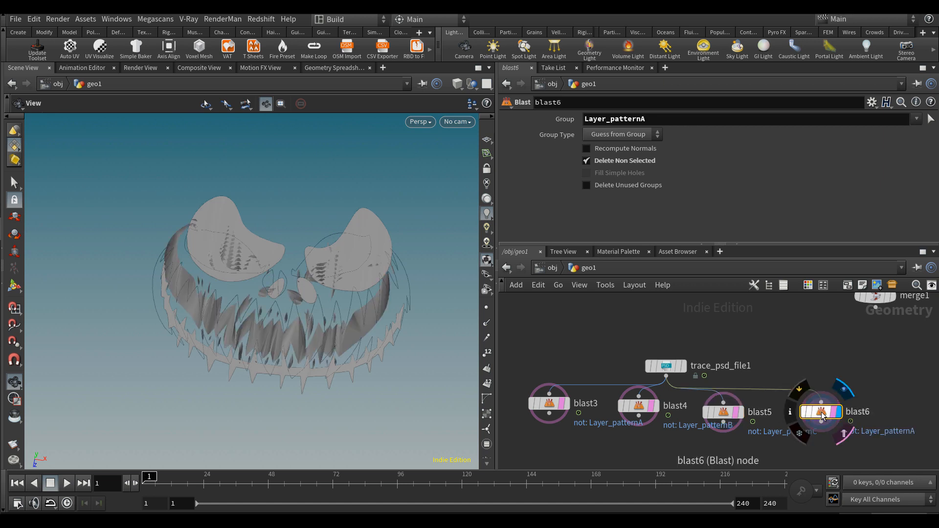
{"action": "left_click", "coordinate": [676, 118]}
{"action": "type", "text": "D"}
{"action": "key", "text": "Return"}
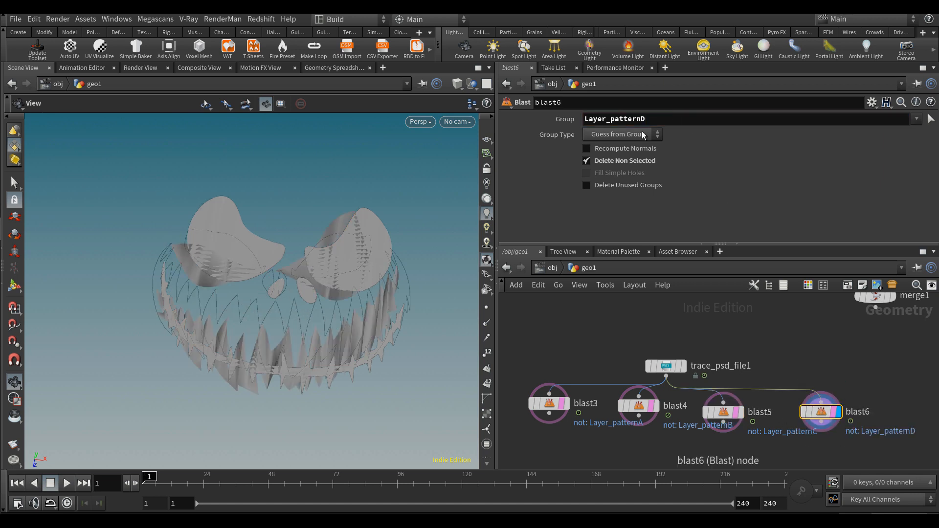
Add a Switch node below the Blast nodes and wire all four pattern branches into it in order
{"action": "scroll", "coordinate": [658, 412], "scroll_direction": "down", "scroll_amount": 3}
{"action": "key", "text": "Tab"}
{"action": "type", "text": "sw"}
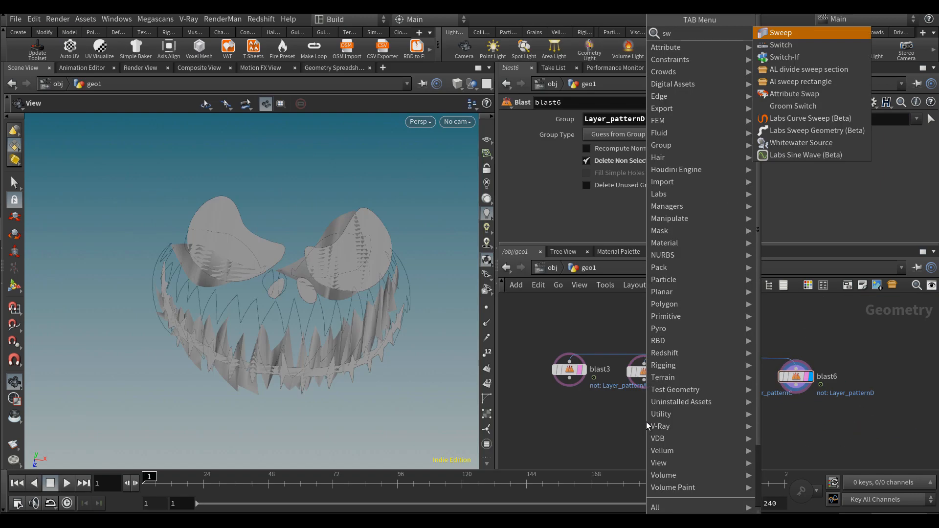
{"action": "key", "text": "Down"}
{"action": "key", "text": "Return"}
{"action": "left_click", "coordinate": [657, 433]}
{"action": "left_click_drag", "start_coordinate": [658, 425], "coordinate": [576, 395]}
{"action": "scroll", "coordinate": [673, 422], "scroll_direction": "up", "scroll_amount": 2}
{"action": "scroll", "coordinate": [674, 424], "scroll_direction": "up", "scroll_amount": 2}
{"action": "left_click_drag", "start_coordinate": [638, 373], "coordinate": [668, 424]}
{"action": "left_click_drag", "start_coordinate": [722, 380], "coordinate": [833, 386]}
Display the Switch node and change its Select Input to output the patternC stencil
{"action": "left_click", "coordinate": [676, 440]}
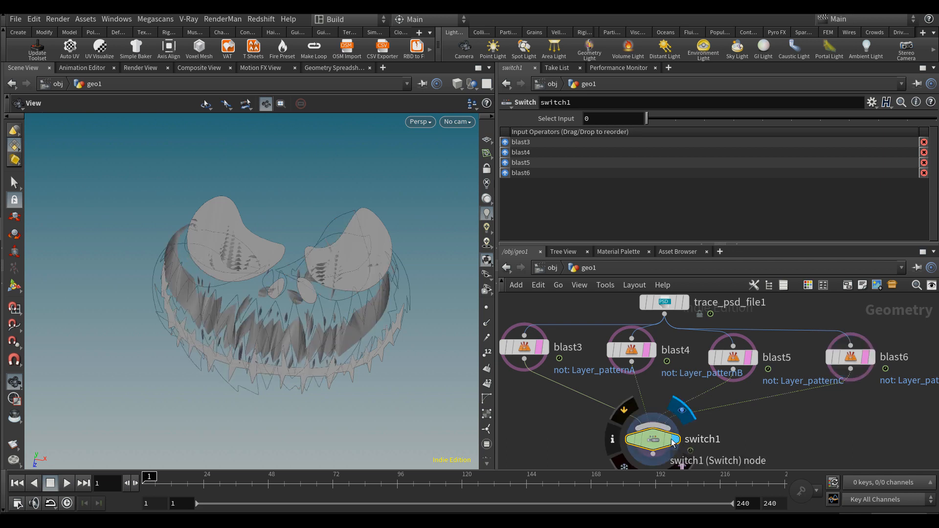
{"action": "left_click", "coordinate": [669, 439]}
{"action": "left_click_drag", "start_coordinate": [656, 122], "coordinate": [707, 120]}
{"action": "scroll", "coordinate": [769, 385], "scroll_direction": "down", "scroll_amount": 5}
{"action": "left_click_drag", "start_coordinate": [675, 407], "coordinate": [727, 342]}
{"action": "left_click", "coordinate": [743, 387]}
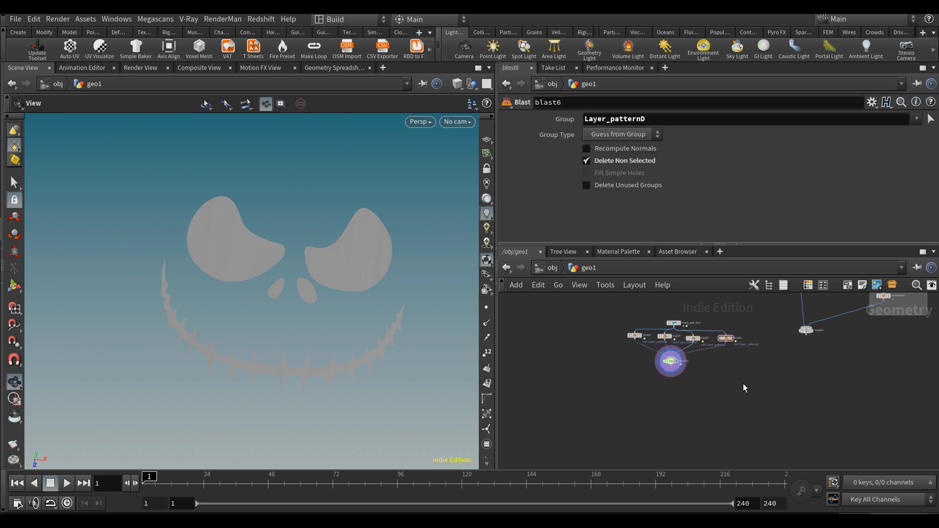
Display the merged pumpkin in wireframe, then the Switch output, to compare the stencil's size and orientation with the pumpkin
{"action": "scroll", "coordinate": [814, 338], "scroll_direction": "up", "scroll_amount": 2}
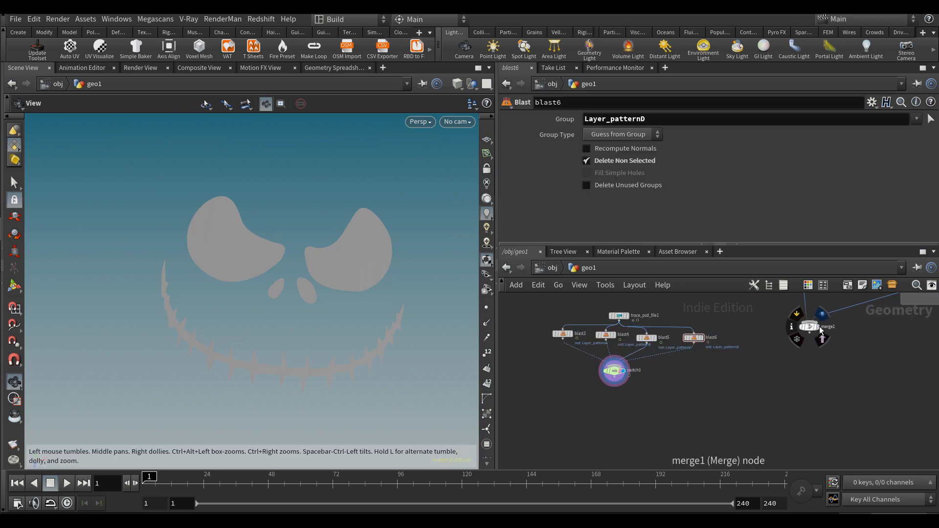
{"action": "left_click", "coordinate": [822, 315]}
{"action": "left_click_drag", "start_coordinate": [365, 321], "coordinate": [340, 280]}
{"action": "right_click_drag", "start_coordinate": [339, 280], "coordinate": [328, 353]}
{"action": "middle_click_drag", "start_coordinate": [328, 352], "coordinate": [309, 262]}
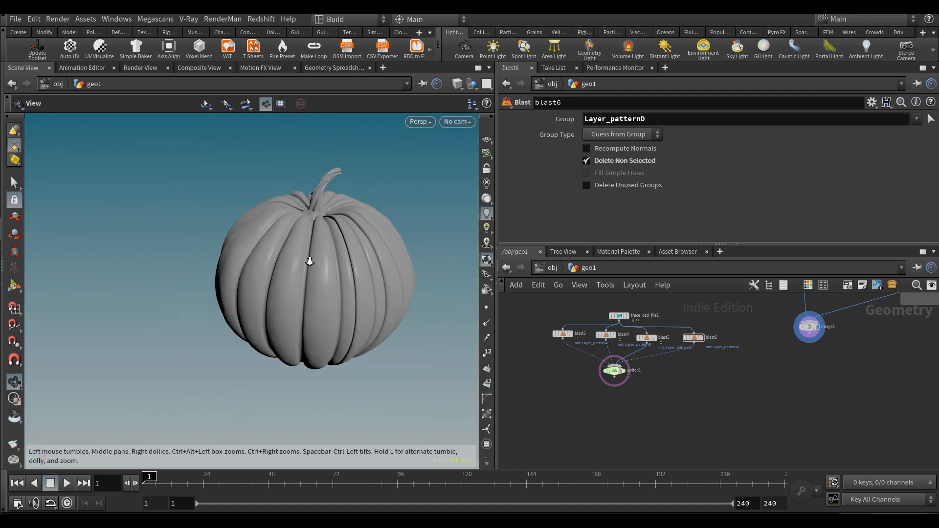
{"action": "key", "text": "w"}
{"action": "mouse_move", "coordinate": [620, 376]}
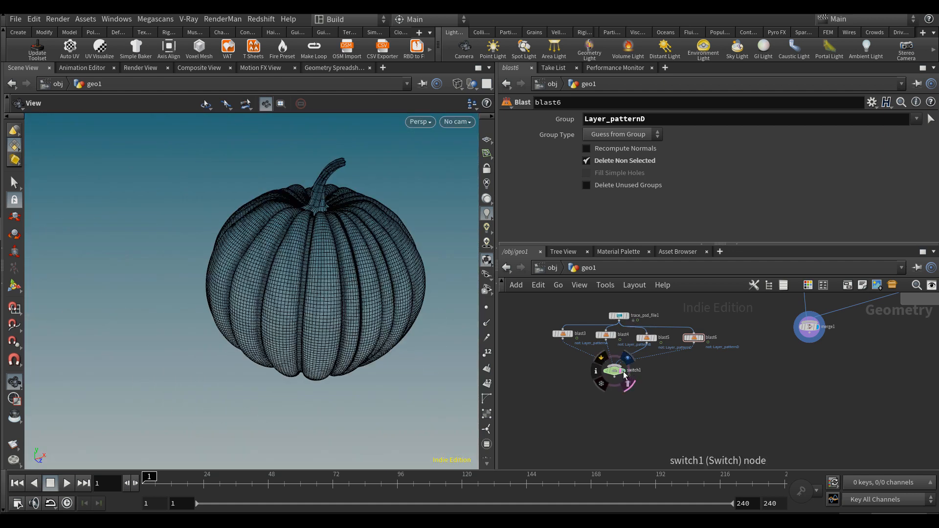
{"action": "left_click", "coordinate": [627, 358]}
Add a Transform node after the Switch, rotate the stencil 90 degrees about X and display the node
{"action": "scroll", "coordinate": [645, 387], "scroll_direction": "up", "scroll_amount": 1}
{"action": "key", "text": "Tab"}
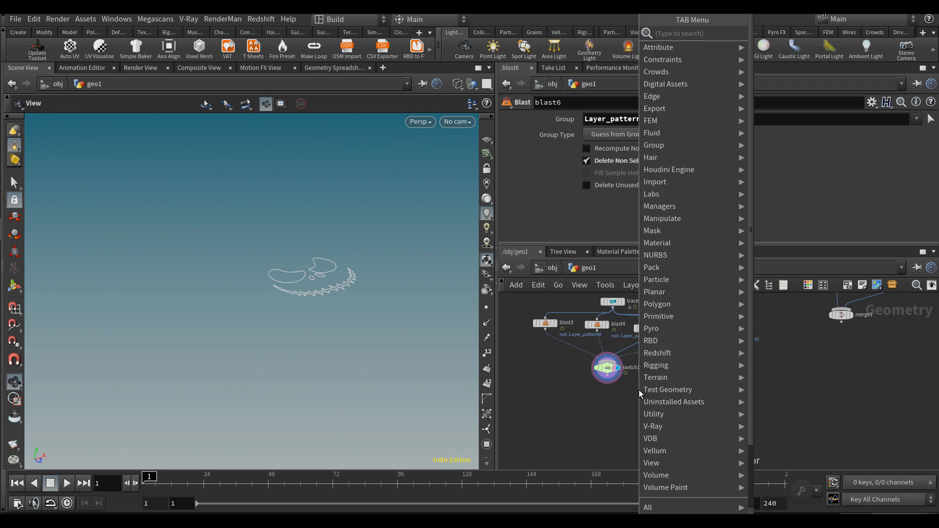
{"action": "type", "text": "tr"}
{"action": "key", "text": "Down"}
{"action": "key", "text": "Down"}
{"action": "key", "text": "Return"}
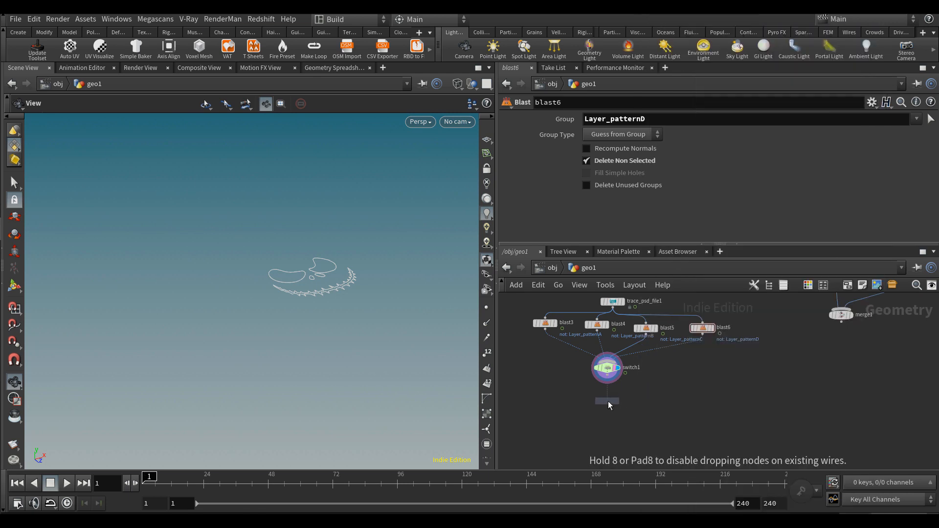
{"action": "left_click", "coordinate": [609, 401]}
{"action": "scroll", "coordinate": [607, 398], "scroll_direction": "up", "scroll_amount": 2}
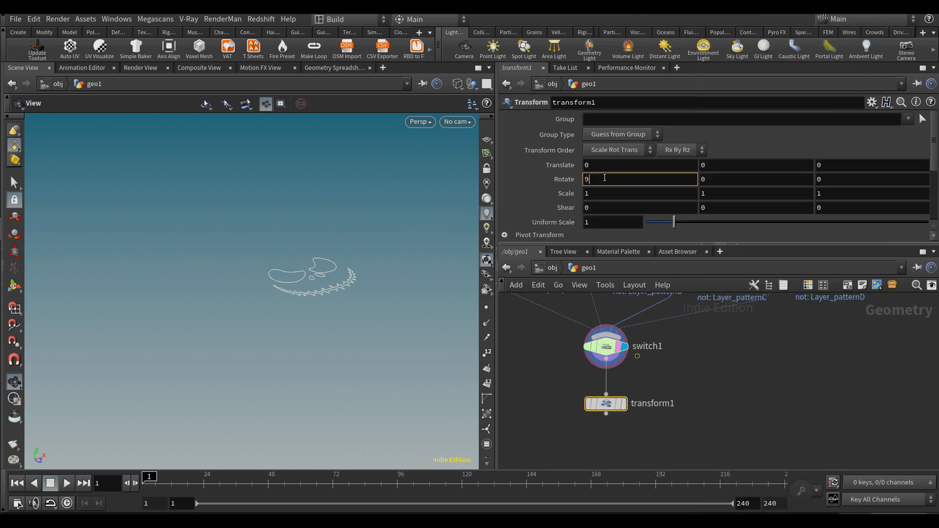
{"action": "left_click", "coordinate": [622, 404]}
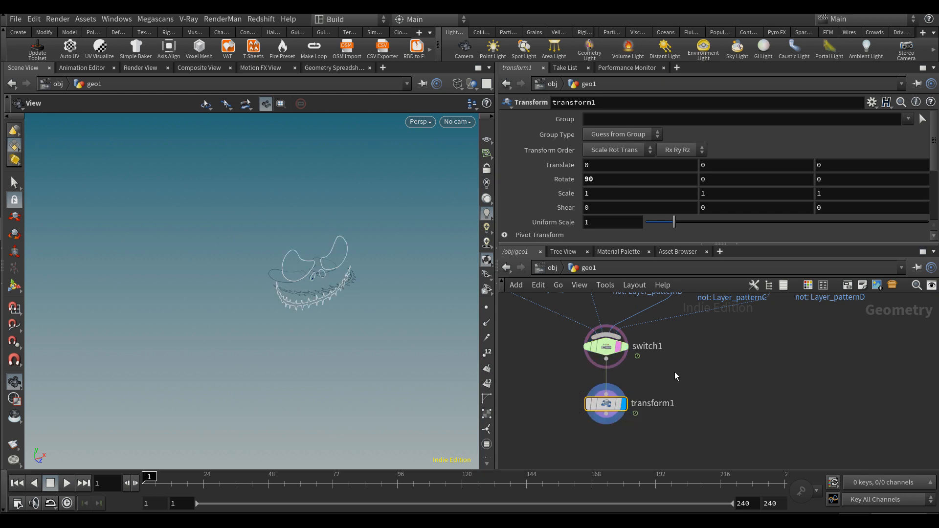
{"action": "scroll", "coordinate": [690, 375], "scroll_direction": "down", "scroll_amount": 2}
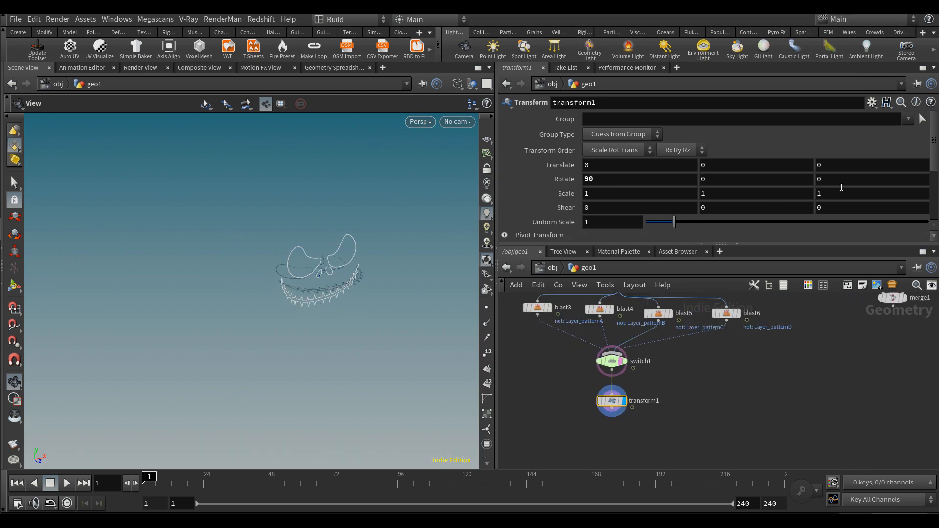
Set the stencil Transform's Z translation to 0.7 and return the viewport to shaded display
{"action": "mouse_move", "coordinate": [842, 168]}
{"action": "middle_mouse_down"}
{"action": "mouse_move", "coordinate": [850, 164]}
{"action": "mouse_move", "coordinate": [841, 173]}
{"action": "middle_mouse_up"}
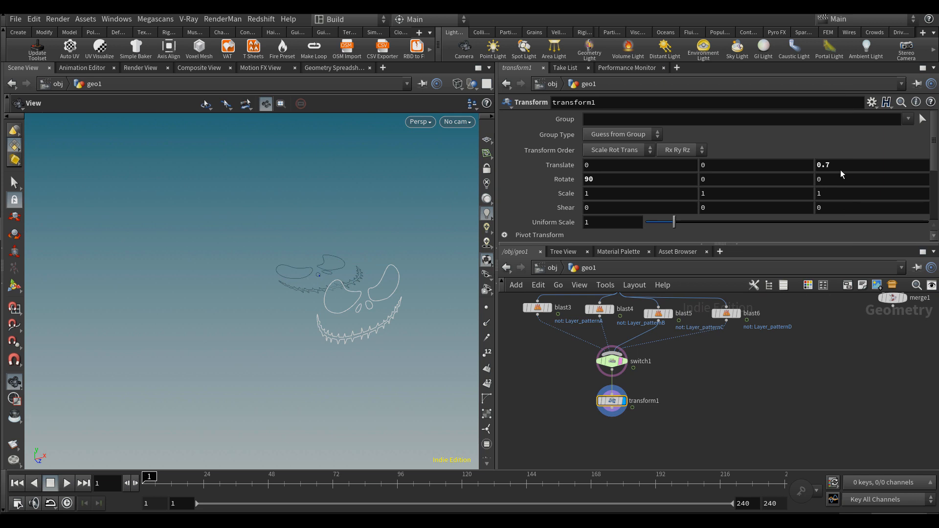
{"action": "middle_click_drag", "start_coordinate": [890, 335], "coordinate": [866, 329]}
{"action": "key", "text": "shift+w"}
{"action": "left_click_drag", "start_coordinate": [324, 364], "coordinate": [333, 353]}
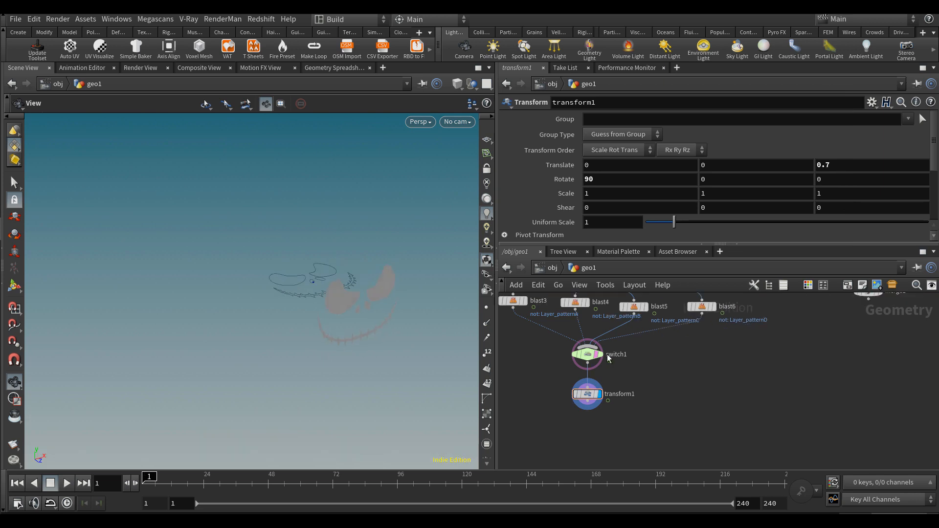
Add a Merge node that combines the transformed stencil with the pumpkin's merge node, and display the combined result
{"action": "middle_click_drag", "start_coordinate": [744, 388], "coordinate": [724, 404]}
{"action": "left_click", "coordinate": [858, 310]}
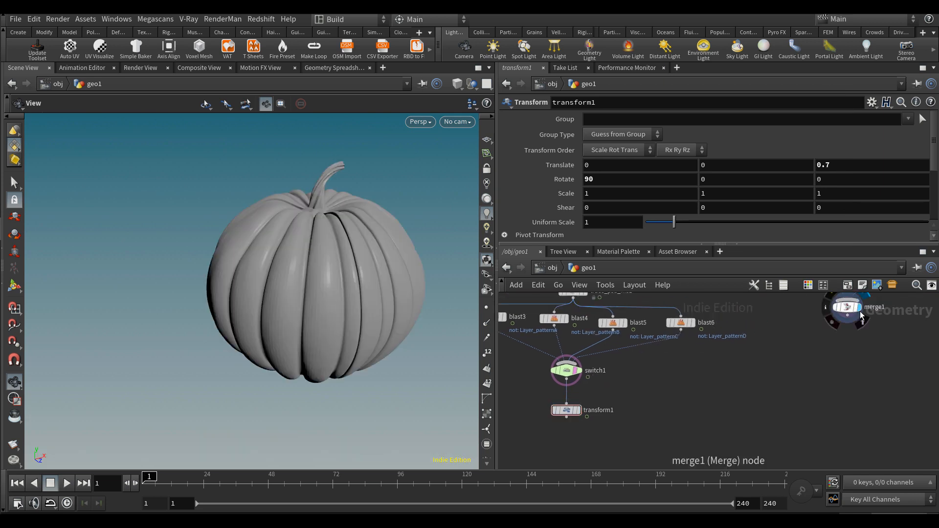
{"action": "left_click_drag", "start_coordinate": [367, 346], "coordinate": [338, 347]}
{"action": "key", "text": "Tab"}
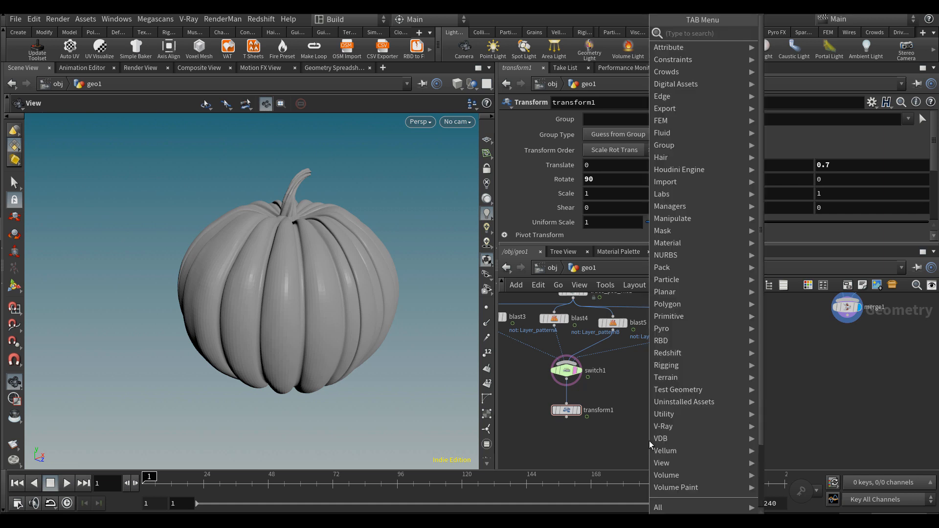
{"action": "type", "text": "merge"}
{"action": "key", "text": "Return"}
{"action": "left_click", "coordinate": [649, 442]}
{"action": "left_click_drag", "start_coordinate": [649, 433], "coordinate": [847, 315]}
{"action": "middle_click_drag", "start_coordinate": [689, 400], "coordinate": [739, 324]}
{"action": "left_click_drag", "start_coordinate": [699, 363], "coordinate": [780, 417]}
{"action": "left_click", "coordinate": [793, 418]}
{"action": "key", "text": "space+h"}
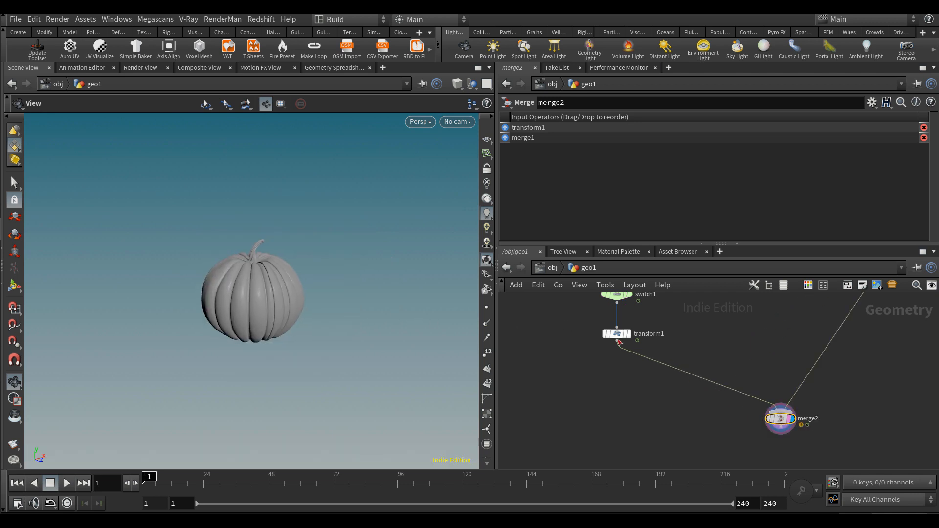
Set the stencil Transform's Z translation to 1
{"action": "left_click", "coordinate": [616, 334]}
{"action": "mouse_move", "coordinate": [827, 166]}
{"action": "middle_mouse_down"}
{"action": "mouse_move", "coordinate": [809, 163]}
{"action": "mouse_move", "coordinate": [842, 168]}
{"action": "middle_mouse_up"}
{"action": "key", "text": "Return"}
Insert a Color node between the stencil's Transform and the final Merge, and set its colour to pure red (1, 0, 0)
{"action": "scroll", "coordinate": [668, 371], "scroll_direction": "up", "scroll_amount": 1}
{"action": "key", "text": "Tab"}
{"action": "type", "text": "color"}
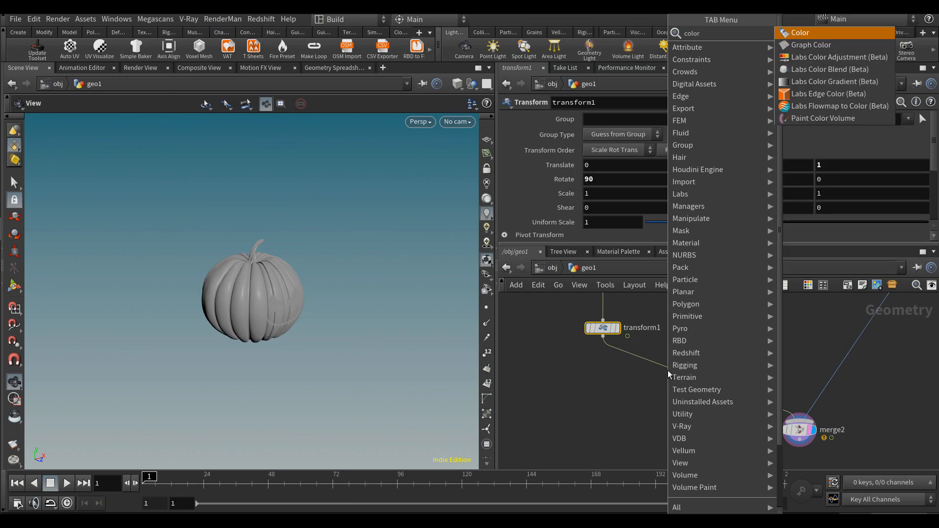
{"action": "key", "text": "Return"}
{"action": "left_click", "coordinate": [668, 371]}
{"action": "left_click", "coordinate": [598, 201]}
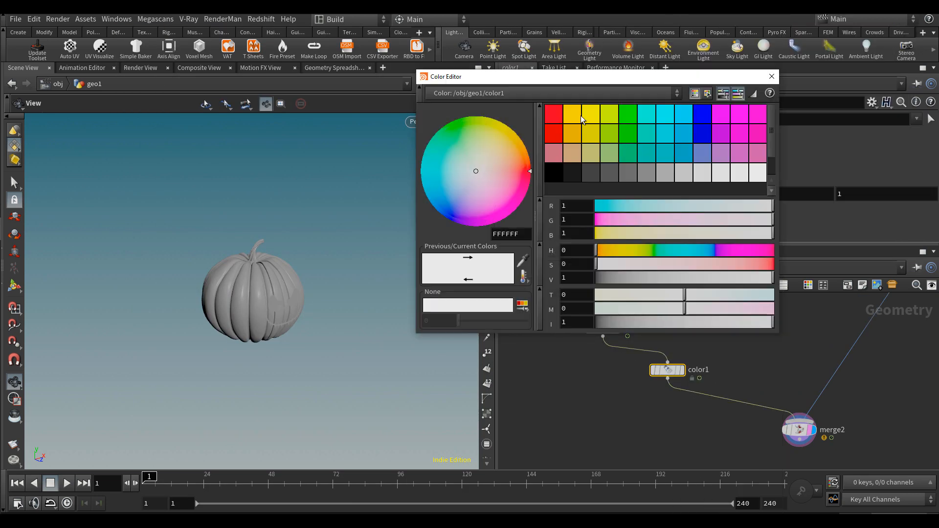
{"action": "left_click", "coordinate": [554, 115]}
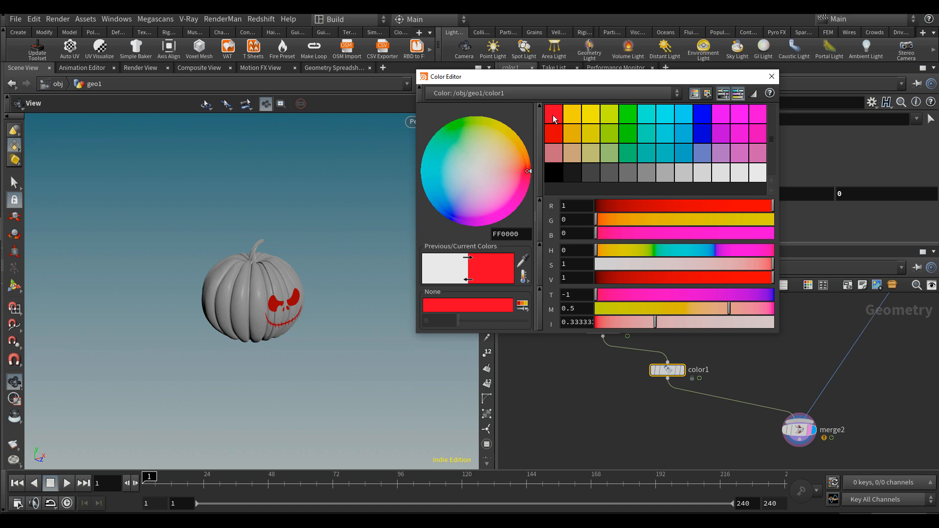
{"action": "left_click", "coordinate": [772, 77]}
{"action": "left_click_drag", "start_coordinate": [216, 303], "coordinate": [316, 300]}
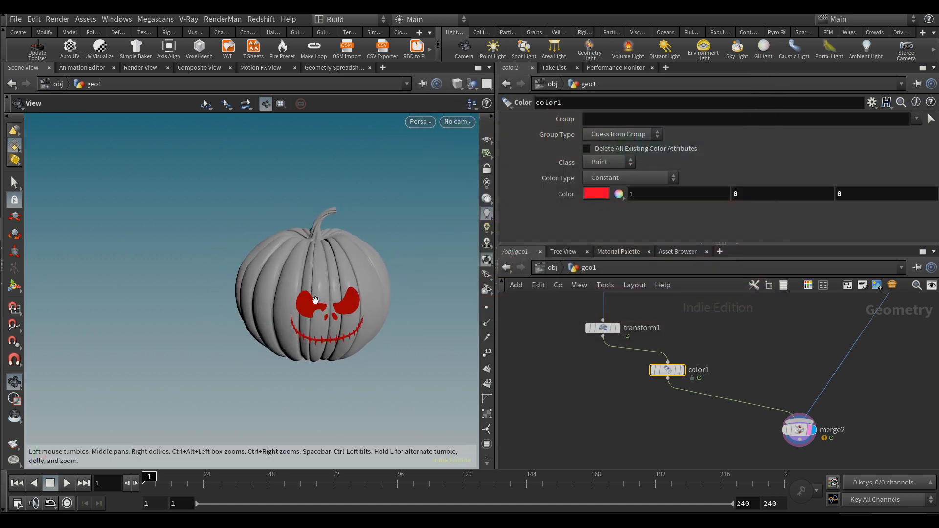
Set the stencil Transform's uniform scale to 1.33 and rename the node transform_SCALE
{"action": "scroll", "coordinate": [685, 400], "scroll_direction": "down", "scroll_amount": 2}
{"action": "left_click_drag", "start_coordinate": [674, 381], "coordinate": [680, 393]}
{"action": "left_click", "coordinate": [615, 341]}
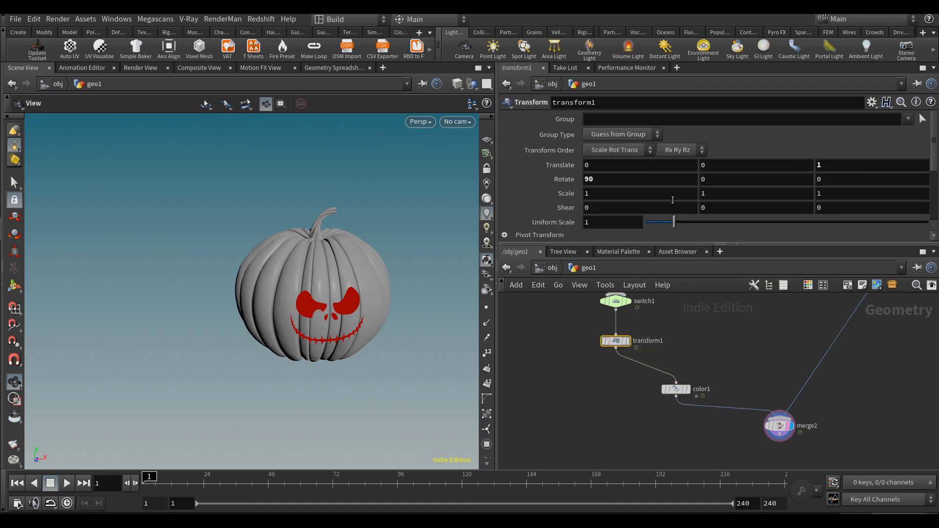
{"action": "left_click_drag", "start_coordinate": [674, 224], "coordinate": [683, 224]}
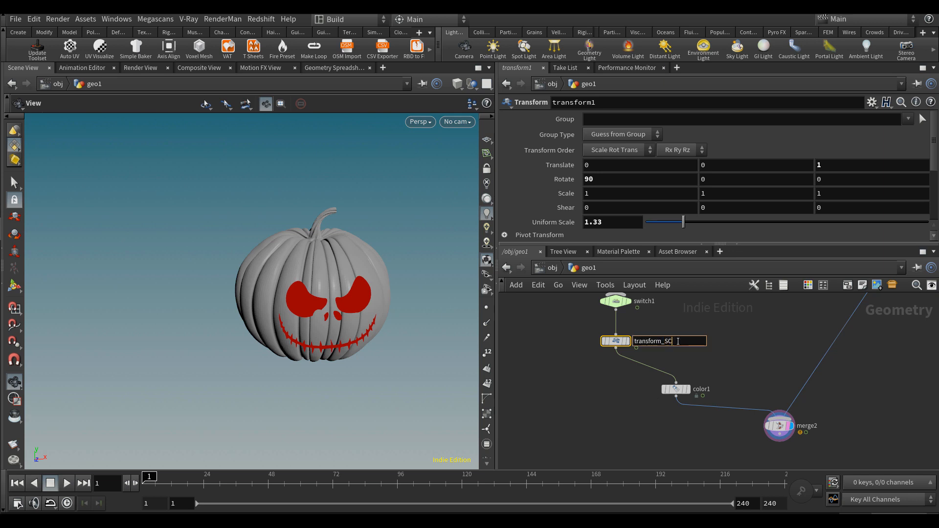
{"action": "key", "text": "Return"}
Insert a second Transform node between transform_SCALE and the Color node, and name it transform_ROTATE
{"action": "key", "text": "Tab"}
{"action": "type", "text": "tra"}
{"action": "key", "text": "Down"}
{"action": "key", "text": "Down"}
{"action": "key", "text": "Return"}
{"action": "left_click", "coordinate": [639, 369]}
{"action": "left_click_drag", "start_coordinate": [638, 369], "coordinate": [623, 373]}
{"action": "left_click", "coordinate": [668, 371]}
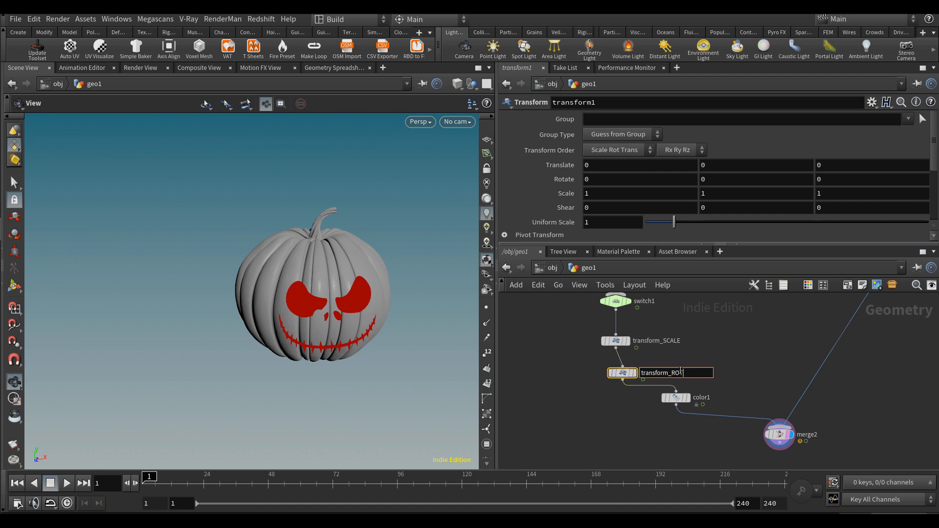
{"action": "key", "text": "Return"}
{"action": "key", "text": "c"}
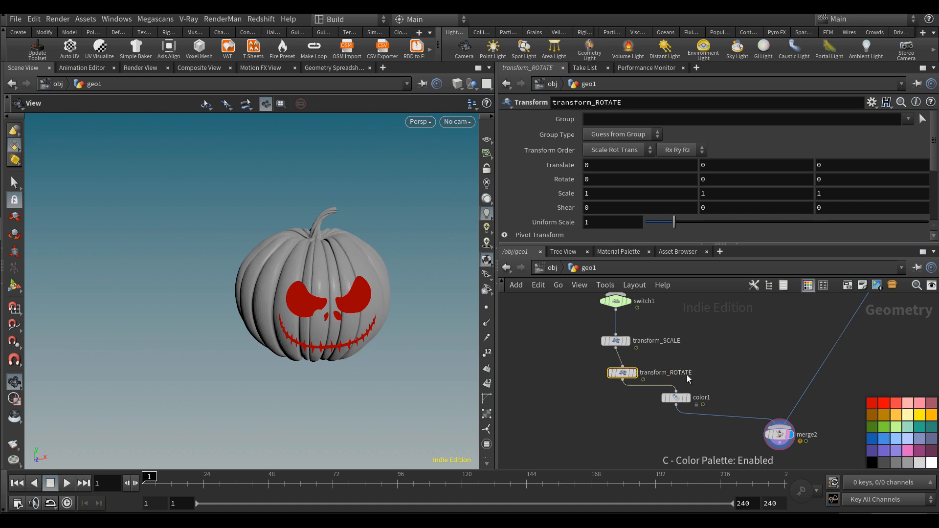
{"action": "key", "text": "c"}
Rotate the stencil around the pumpkin by setting transform_ROTATE's Y rotation to 83.3
{"action": "middle_click_drag", "start_coordinate": [723, 179], "coordinate": [795, 204]}
{"action": "left_click_drag", "start_coordinate": [385, 225], "coordinate": [274, 254]}
{"action": "middle_click_drag", "start_coordinate": [382, 290], "coordinate": [306, 257]}
{"action": "middle_click_drag", "start_coordinate": [716, 178], "coordinate": [793, 181]}
{"action": "left_click_drag", "start_coordinate": [352, 292], "coordinate": [401, 290]}
{"action": "middle_click_drag", "start_coordinate": [725, 181], "coordinate": [795, 180]}
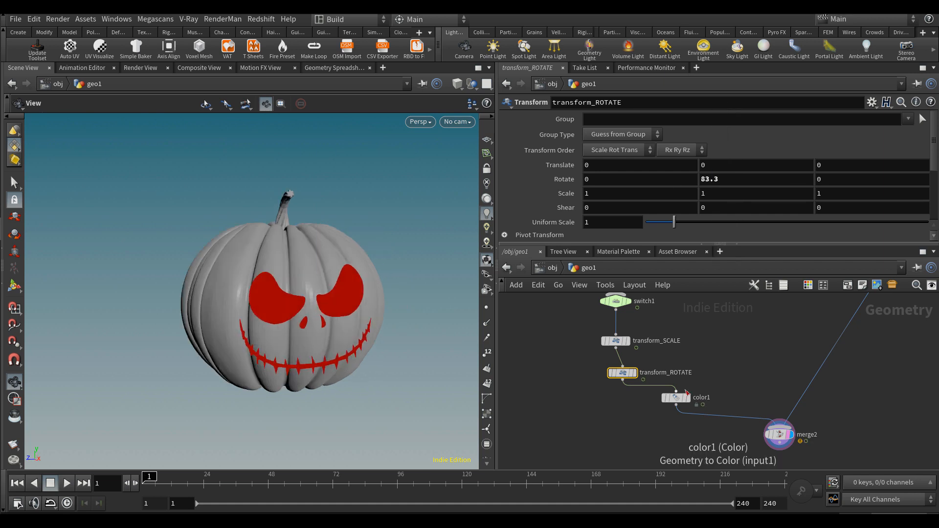
Align the Color node beneath transform_ROTATE and insert a Ray node between it and the final Merge
{"action": "left_click_drag", "start_coordinate": [677, 399], "coordinate": [626, 402]}
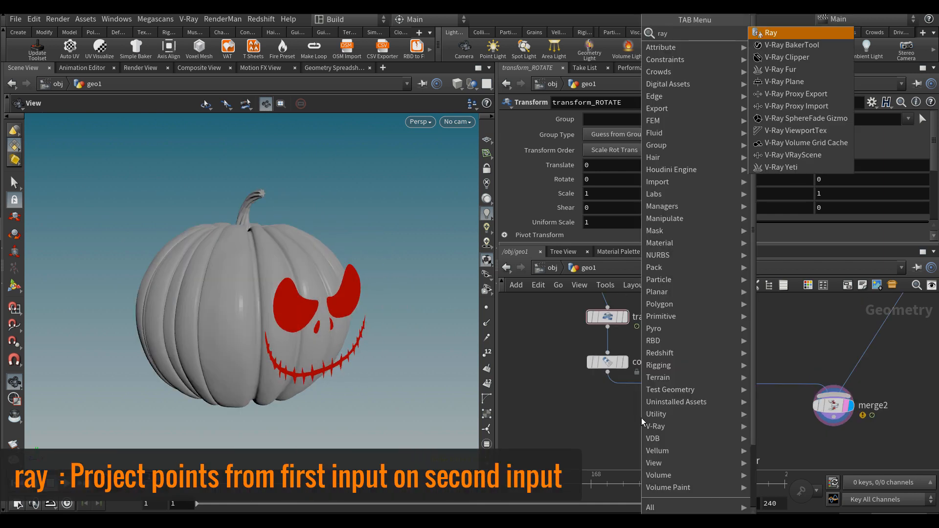
{"action": "key", "text": "Return"}
{"action": "left_click", "coordinate": [639, 420]}
{"action": "left_click_drag", "start_coordinate": [631, 411], "coordinate": [613, 379]}
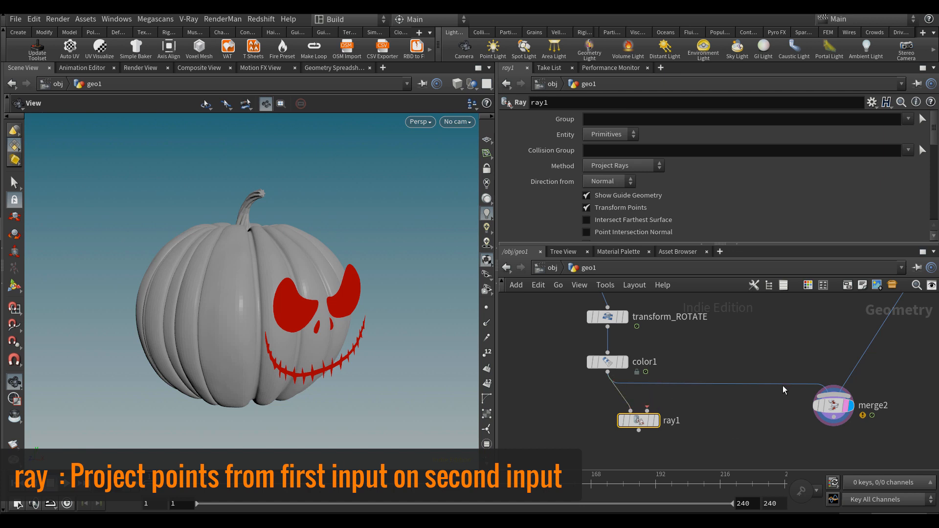
{"action": "left_click_drag", "start_coordinate": [779, 383], "coordinate": [639, 430]}
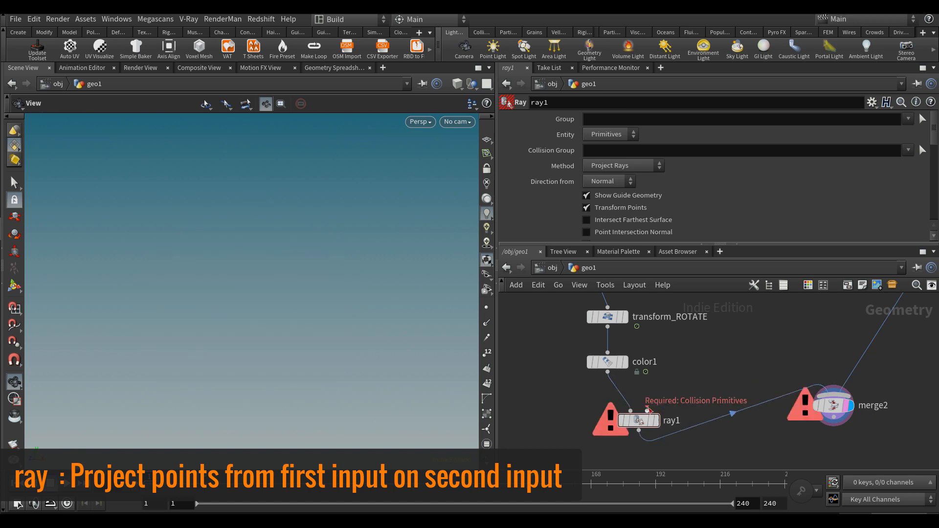
Insert a Null node on the pumpkin branch above the final Merge and connect it to the Ray node's second input
{"action": "left_click", "coordinate": [649, 411]}
{"action": "scroll", "coordinate": [641, 416], "scroll_direction": "down", "scroll_amount": 5}
{"action": "left_click_drag", "start_coordinate": [719, 378], "coordinate": [769, 407]}
{"action": "key", "text": "Tab"}
{"action": "type", "text": "null"}
{"action": "key", "text": "Return"}
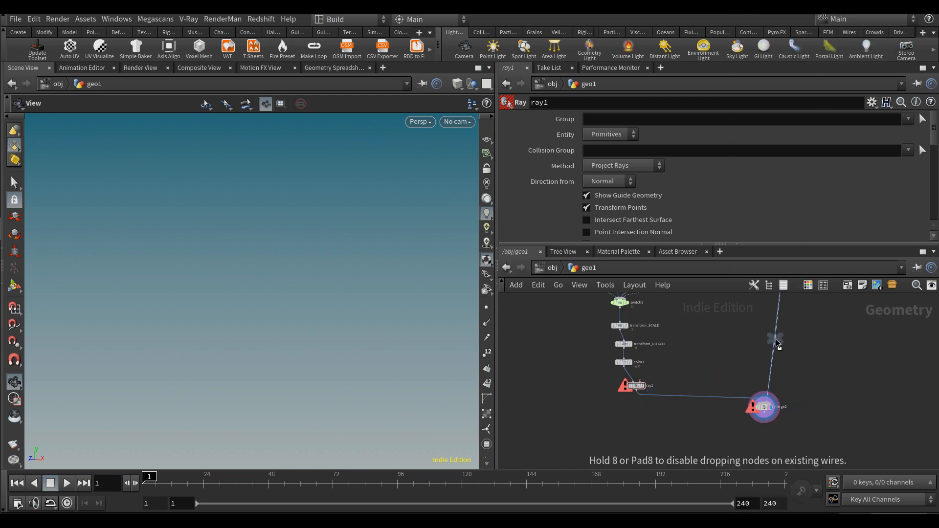
{"action": "left_click", "coordinate": [778, 344]}
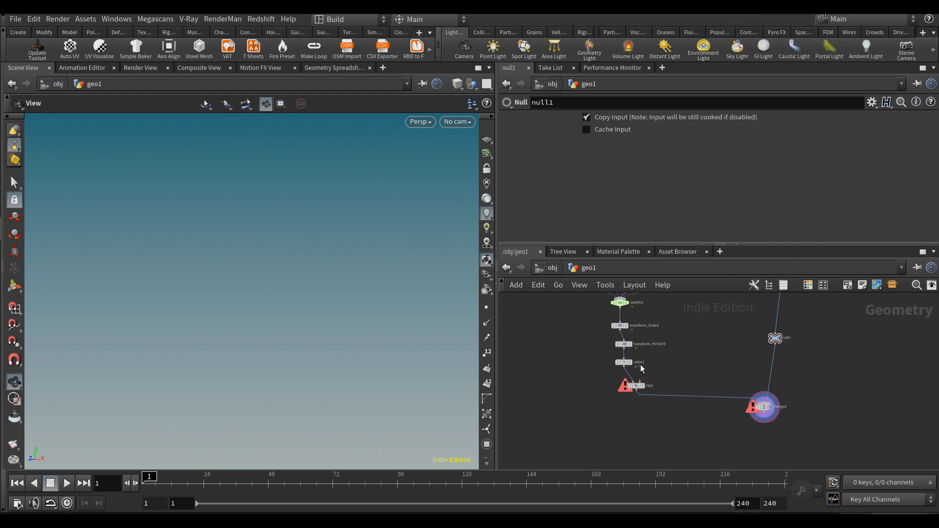
{"action": "left_click_drag", "start_coordinate": [640, 381], "coordinate": [775, 344]}
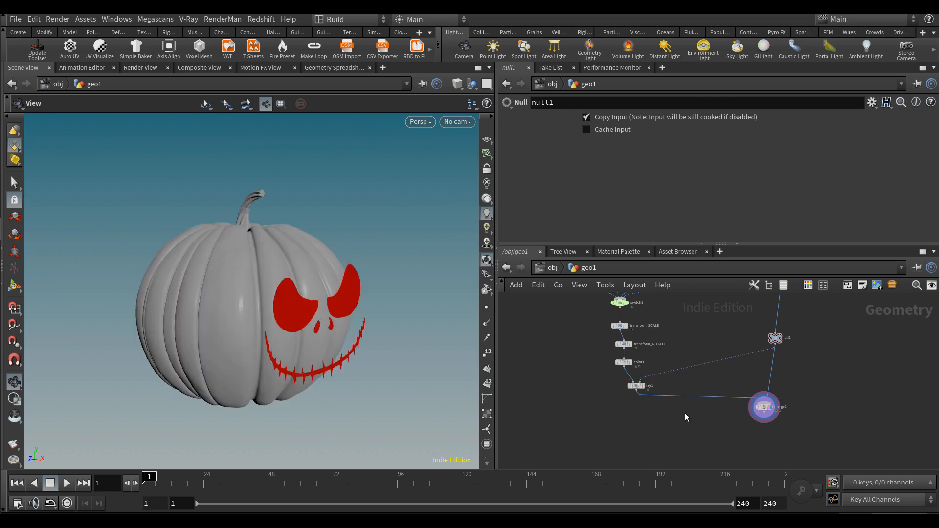
Set the Ray node's projection method to Minimum Distance
{"action": "scroll", "coordinate": [665, 400], "scroll_direction": "up", "scroll_amount": 3}
{"action": "left_click", "coordinate": [636, 386]}
{"action": "left_click_drag", "start_coordinate": [230, 274], "coordinate": [255, 333]}
{"action": "left_click", "coordinate": [644, 168]}
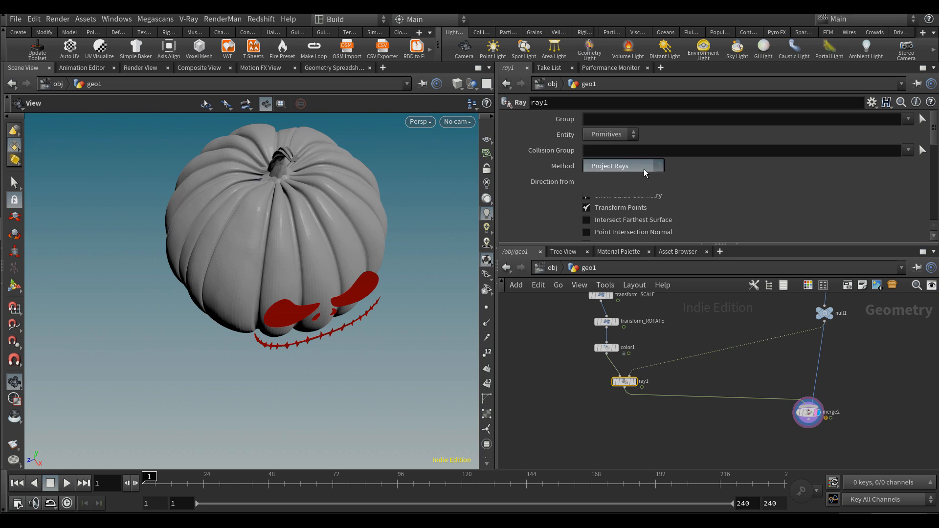
{"action": "left_click", "coordinate": [642, 176]}
Examine the stencil in wireframe with the Ray node active and bypassed, leave it bypassed and return to shaded display
{"action": "mouse_move", "coordinate": [316, 339]}
{"action": "left_mouse_down"}
{"action": "mouse_move", "coordinate": [302, 303]}
{"action": "mouse_move", "coordinate": [296, 318]}
{"action": "mouse_move", "coordinate": [317, 307]}
{"action": "left_mouse_up"}
{"action": "key", "text": "w"}
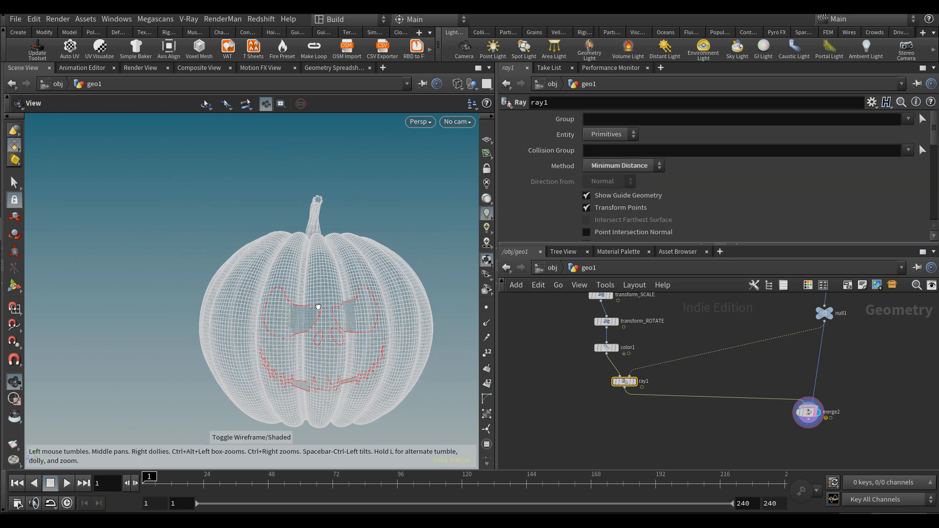
{"action": "scroll", "coordinate": [615, 389], "scroll_direction": "up", "scroll_amount": 3}
{"action": "mouse_move", "coordinate": [612, 396]}
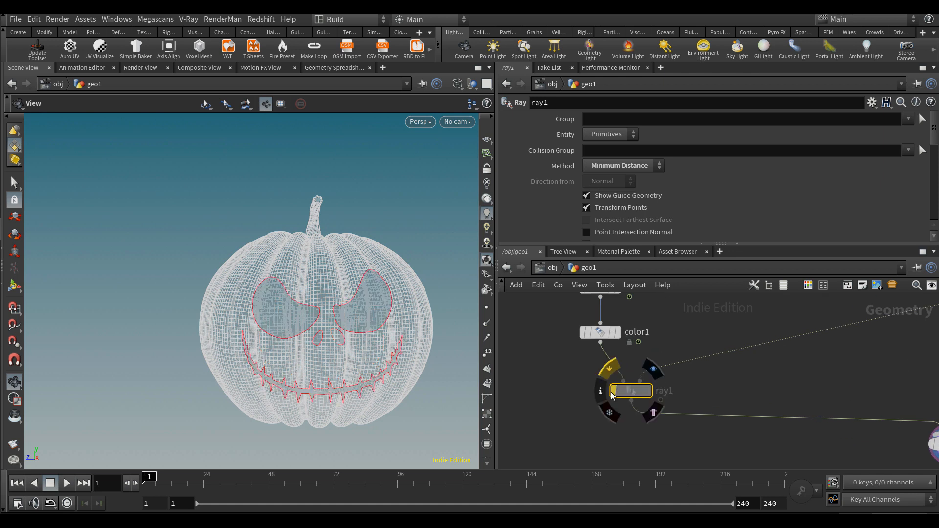
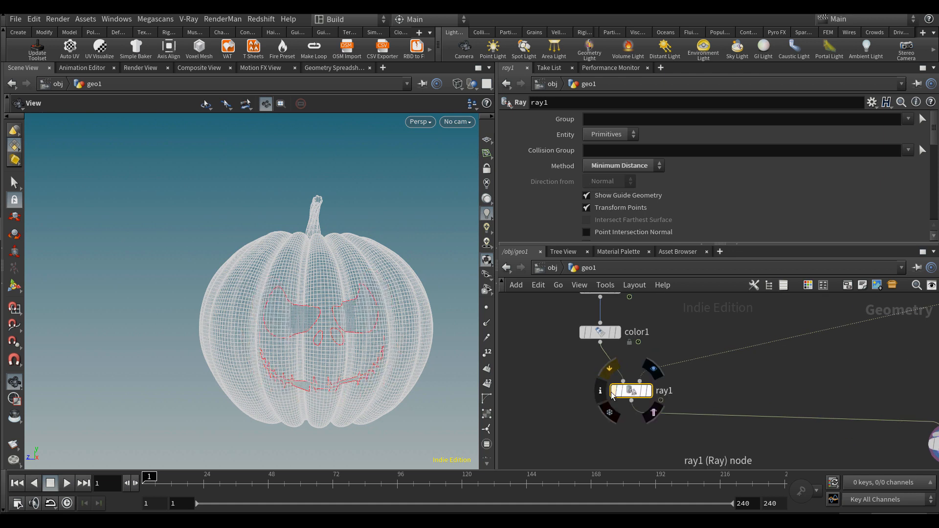
{"action": "key", "text": "q"}
{"action": "middle_click_drag", "start_coordinate": [745, 363], "coordinate": [719, 388]}
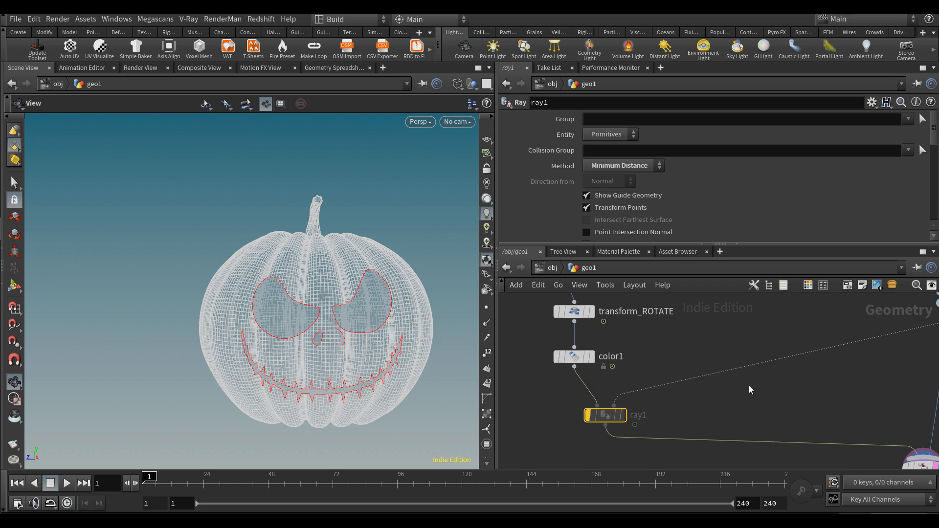
{"action": "left_click_drag", "start_coordinate": [269, 315], "coordinate": [354, 339]}
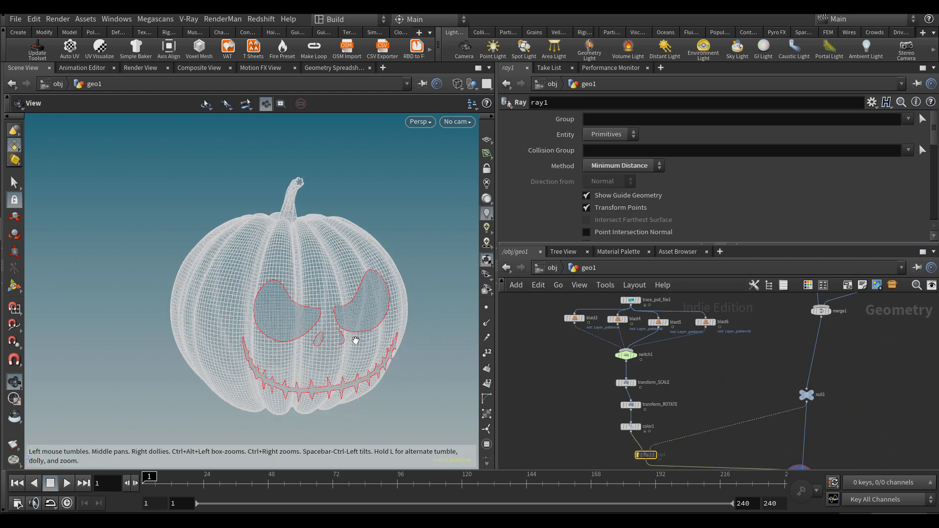
{"action": "key", "text": "w"}
Insert a Smooth node before the Ray node's second input, with Strength 45.69 and Filter Quality 1
{"action": "middle_click_drag", "start_coordinate": [711, 425], "coordinate": [717, 382]}
{"action": "scroll", "coordinate": [642, 414], "scroll_direction": "up", "scroll_amount": 4}
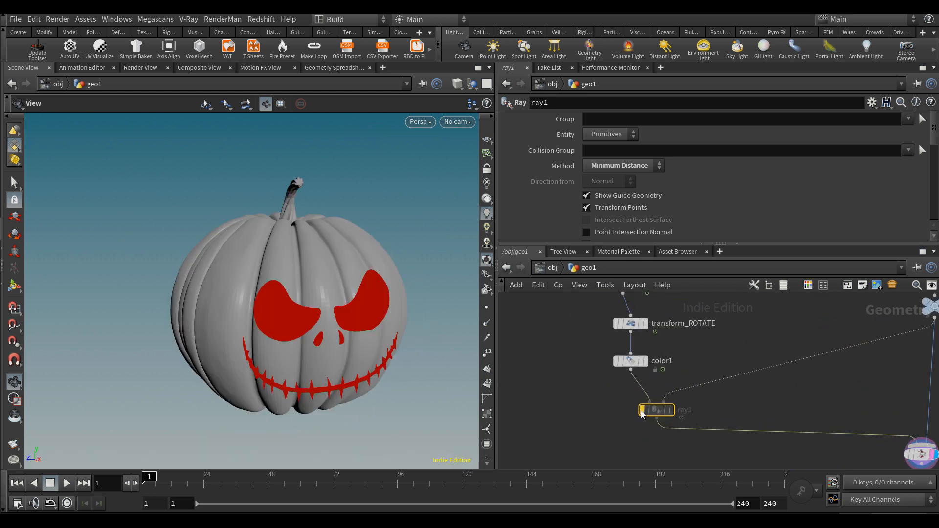
{"action": "scroll", "coordinate": [642, 414], "scroll_direction": "up", "scroll_amount": 3}
{"action": "middle_click_drag", "start_coordinate": [800, 367], "coordinate": [744, 418]}
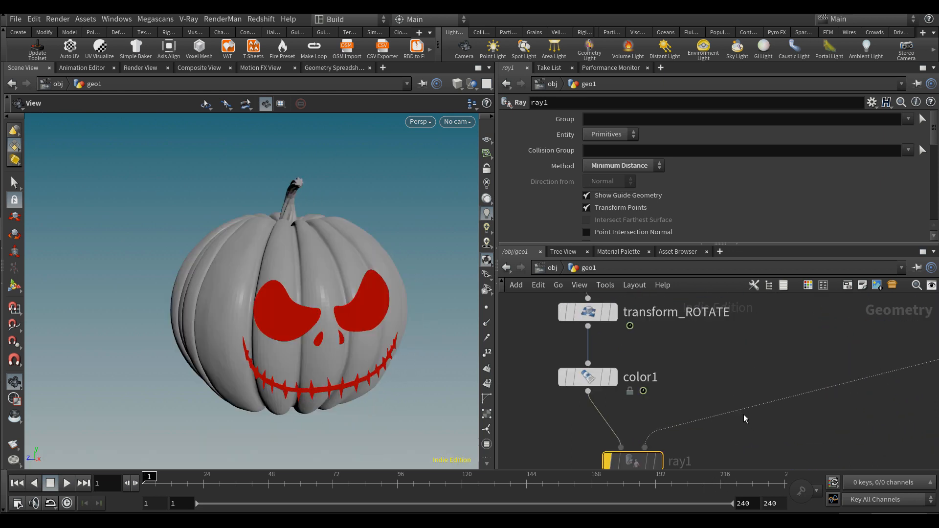
{"action": "key", "text": "Tab"}
{"action": "type", "text": "smooth"}
{"action": "key", "text": "Return"}
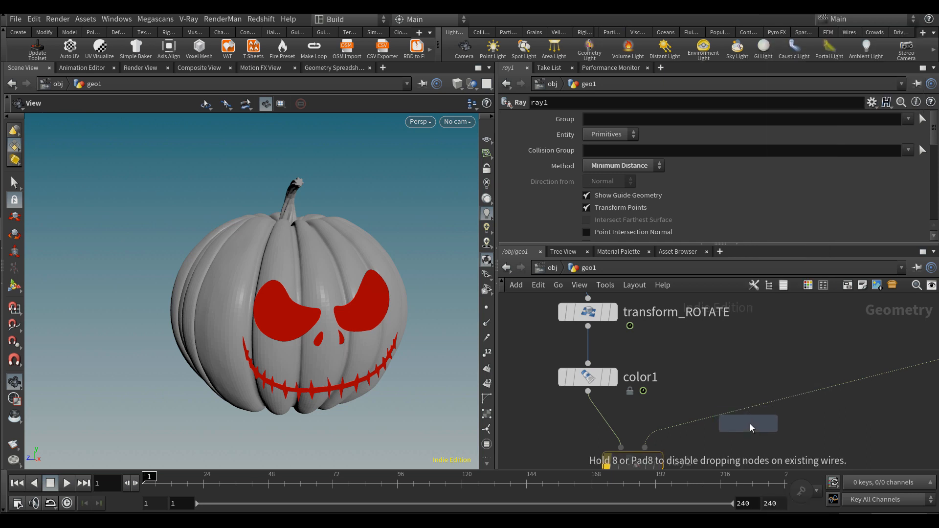
{"action": "left_click", "coordinate": [774, 402]}
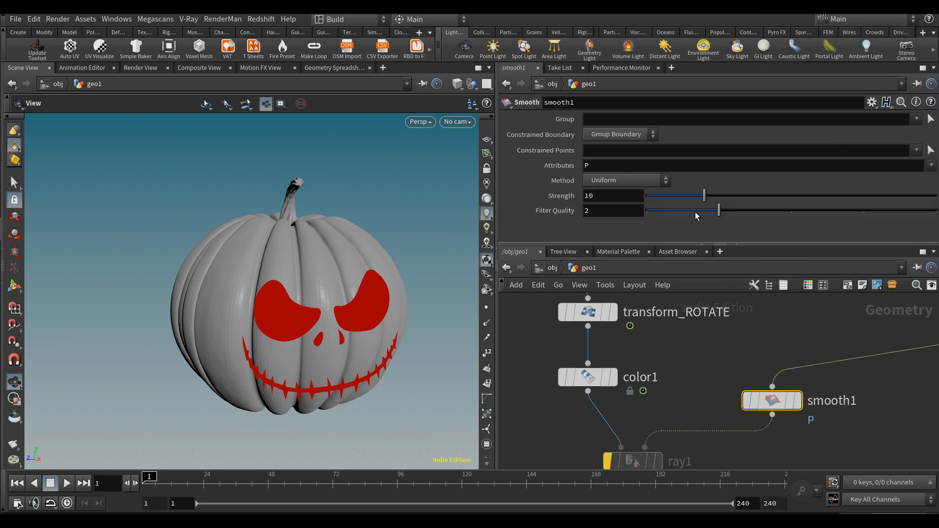
{"action": "left_click_drag", "start_coordinate": [902, 206], "coordinate": [911, 208]}
{"action": "scroll", "coordinate": [713, 421], "scroll_direction": "down", "scroll_amount": 3}
{"action": "middle_click_drag", "start_coordinate": [711, 424], "coordinate": [697, 372]}
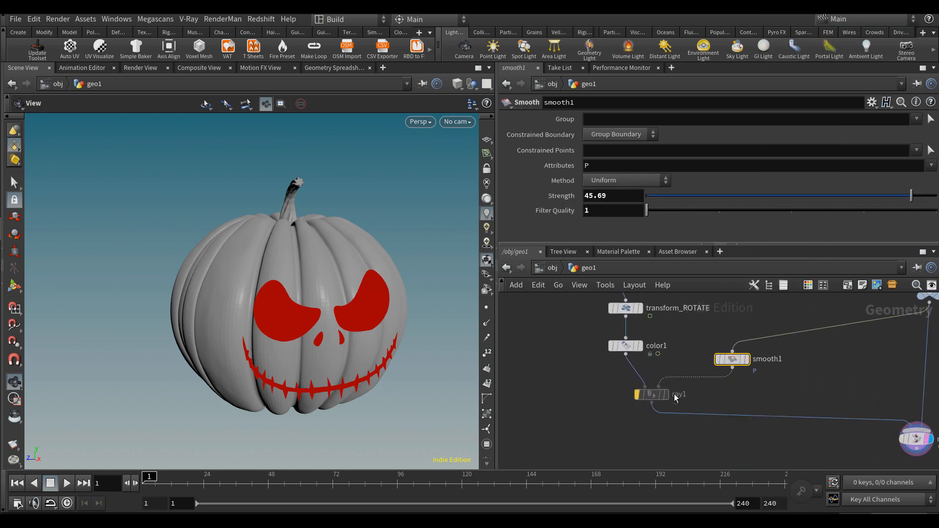
Reactivate the Ray node and check the projected stencil in wireframe and shaded display
{"action": "scroll", "coordinate": [661, 388], "scroll_direction": "up", "scroll_amount": 1}
{"action": "mouse_move", "coordinate": [629, 393]}
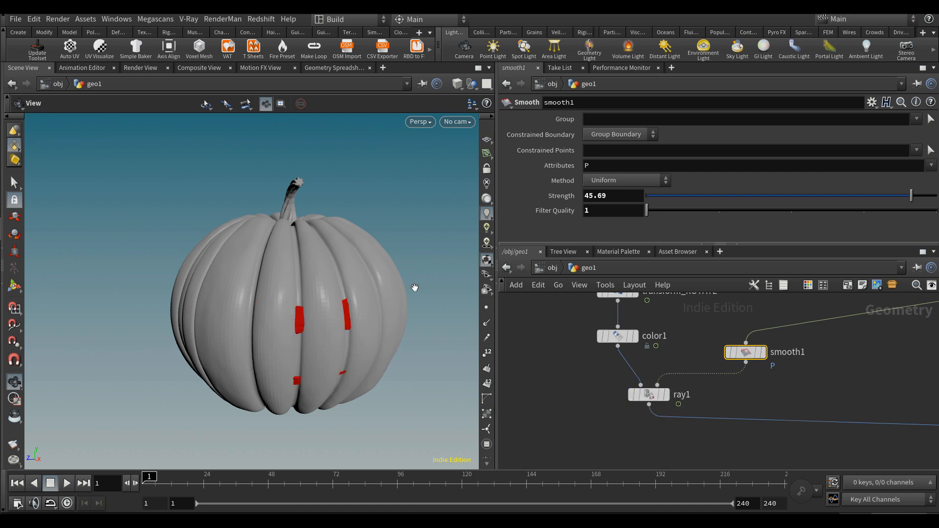
{"action": "key", "text": "w"}
{"action": "key", "text": "w"}
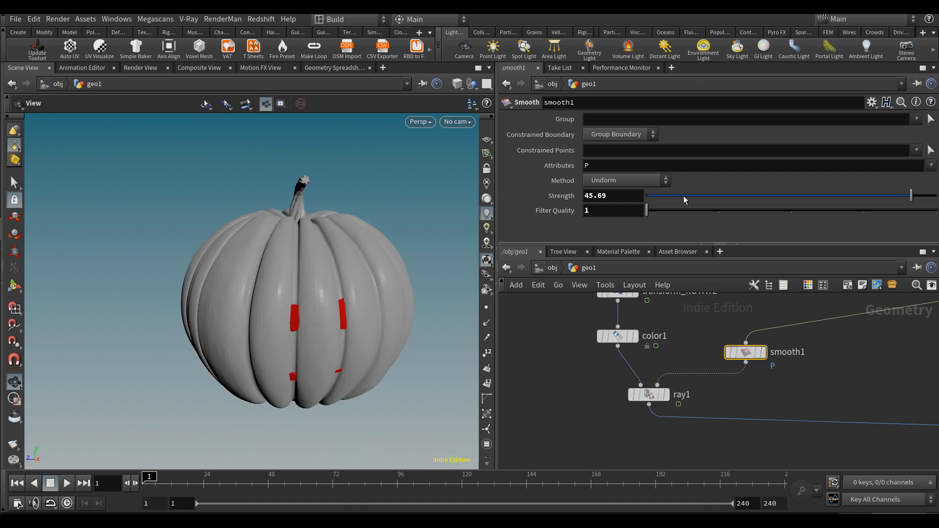
Set the Ray node's Scale to 0.71 and inspect the stencil in wireframe
{"action": "left_click", "coordinate": [651, 394]}
{"action": "scroll", "coordinate": [675, 195], "scroll_direction": "down", "scroll_amount": 3}
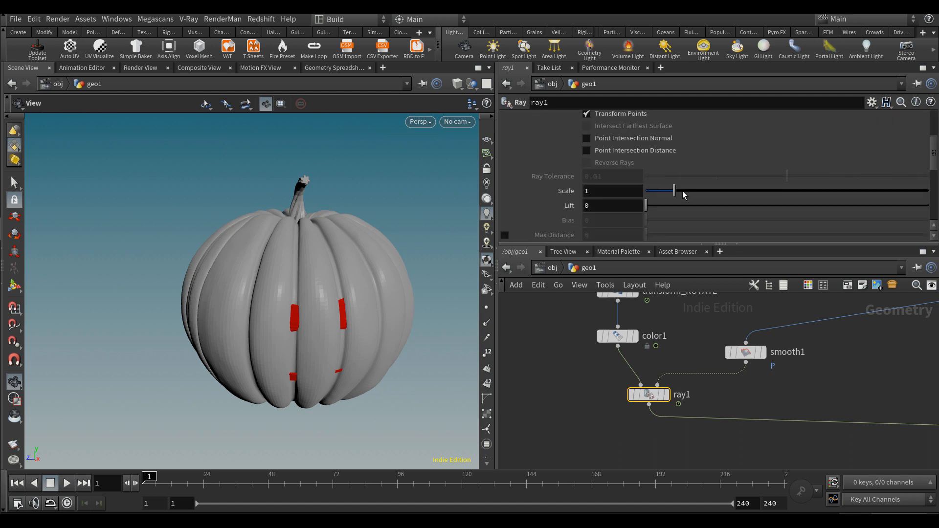
{"action": "left_click_drag", "start_coordinate": [665, 195], "coordinate": [661, 194]}
{"action": "left_click_drag", "start_coordinate": [387, 306], "coordinate": [379, 389]}
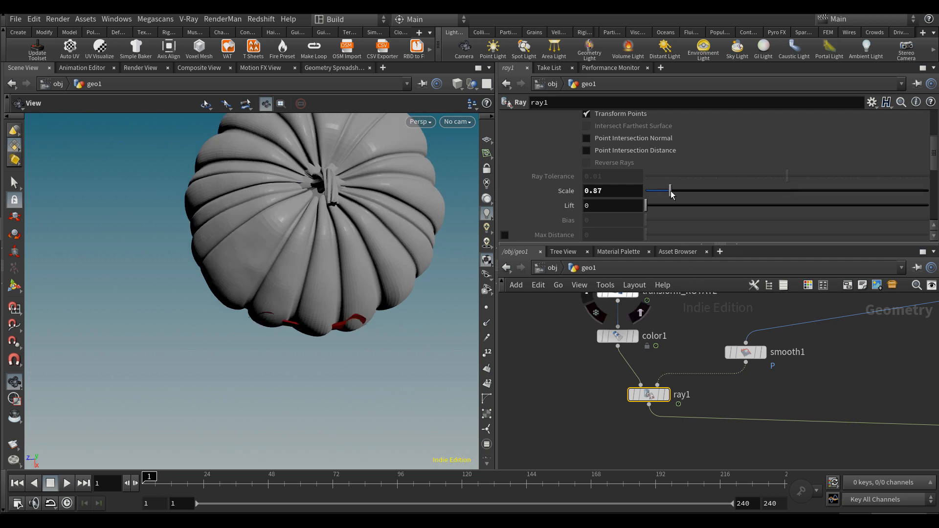
{"action": "mouse_move", "coordinate": [325, 310]}
{"action": "left_mouse_down"}
{"action": "mouse_move", "coordinate": [329, 237]}
{"action": "mouse_move", "coordinate": [294, 317]}
{"action": "left_mouse_up"}
{"action": "key", "text": "w"}
{"action": "left_click_drag", "start_coordinate": [293, 376], "coordinate": [289, 377]}
Compare the projection with the Smooth node bypassed and active, and set the Smooth node's Strength to 200
{"action": "left_click", "coordinate": [723, 329]}
{"action": "left_click", "coordinate": [723, 328]}
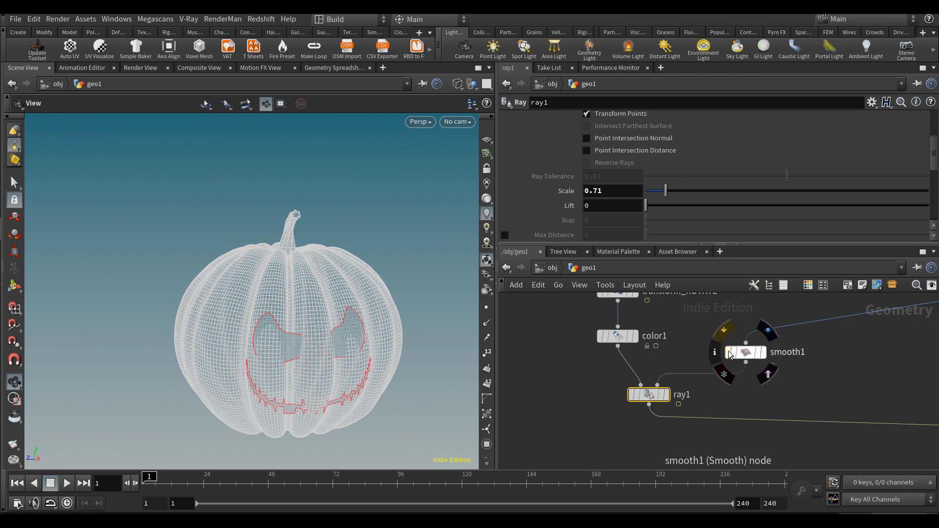
{"action": "left_click", "coordinate": [741, 353]}
{"action": "left_click_drag", "start_coordinate": [682, 197], "coordinate": [888, 206]}
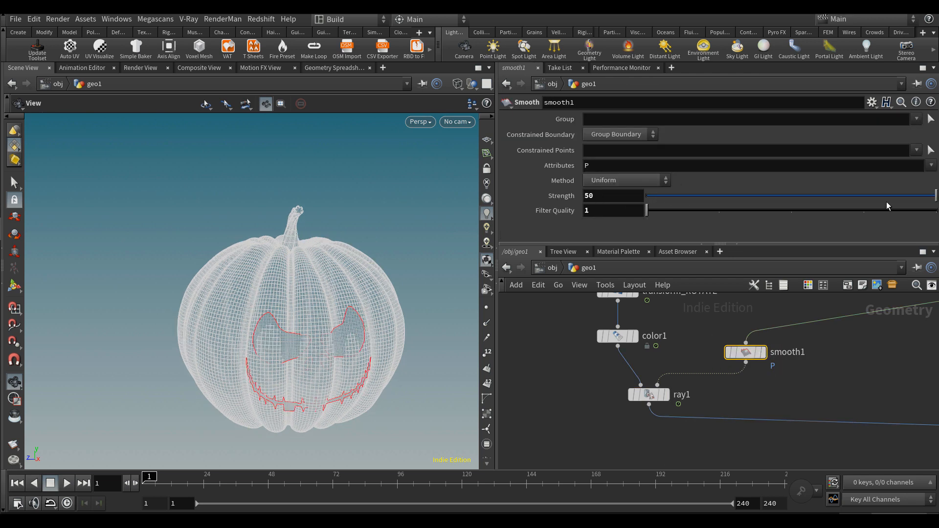
{"action": "left_click", "coordinate": [629, 199]}
{"action": "type", "text": "200"}
{"action": "key", "text": "Return"}
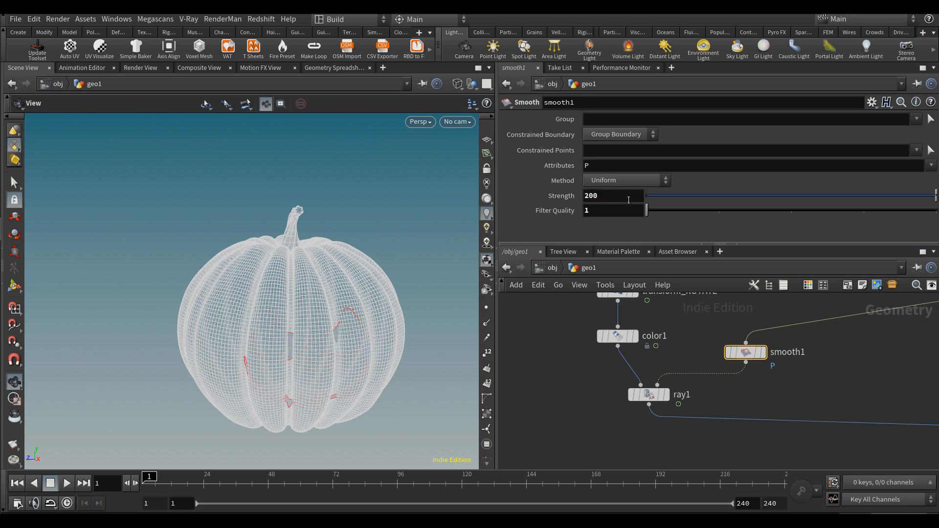
Set the Ray node's Scale to 0.47 and check the projected face in shaded display
{"action": "left_click", "coordinate": [657, 399]}
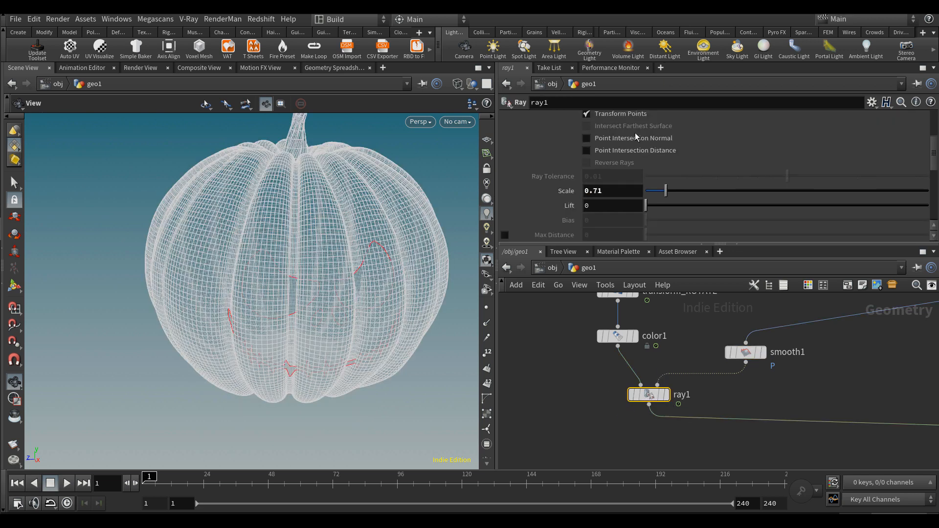
{"action": "left_click_drag", "start_coordinate": [667, 192], "coordinate": [659, 191]}
{"action": "mouse_move", "coordinate": [396, 253]}
{"action": "left_mouse_down"}
{"action": "mouse_move", "coordinate": [381, 264]}
{"action": "mouse_move", "coordinate": [426, 278]}
{"action": "mouse_move", "coordinate": [368, 295]}
{"action": "mouse_move", "coordinate": [289, 247]}
{"action": "mouse_move", "coordinate": [274, 289]}
{"action": "mouse_move", "coordinate": [360, 274]}
{"action": "mouse_move", "coordinate": [310, 295]}
{"action": "mouse_move", "coordinate": [372, 289]}
{"action": "left_mouse_up"}
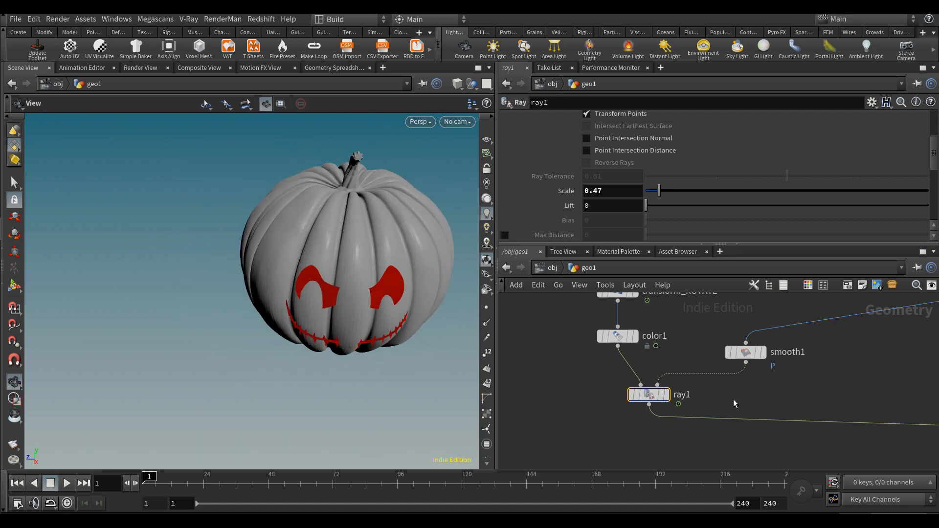
Set the Ray node's Scale to 0.75 and inspect the projected stencil in wireframe display
{"action": "left_click_drag", "start_coordinate": [663, 198], "coordinate": [668, 197]}
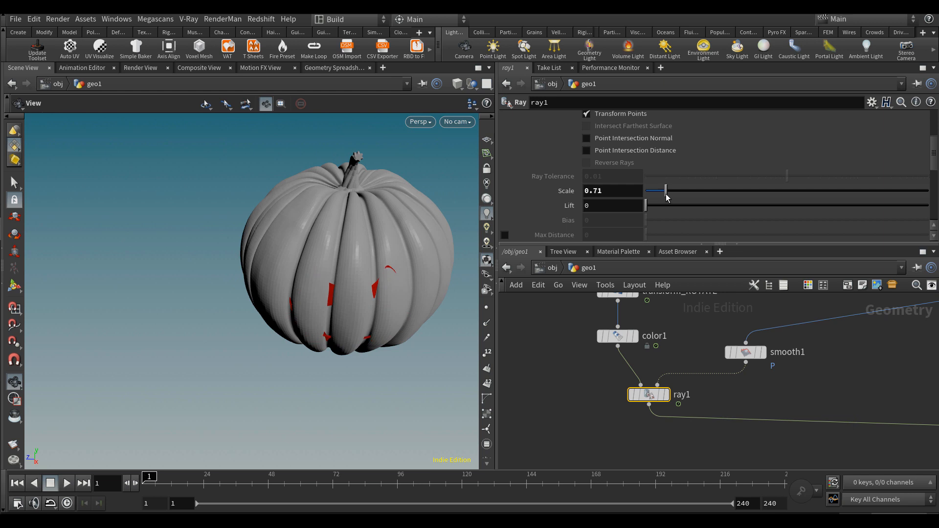
{"action": "left_click_drag", "start_coordinate": [360, 308], "coordinate": [381, 325]}
{"action": "key", "text": "shift+w"}
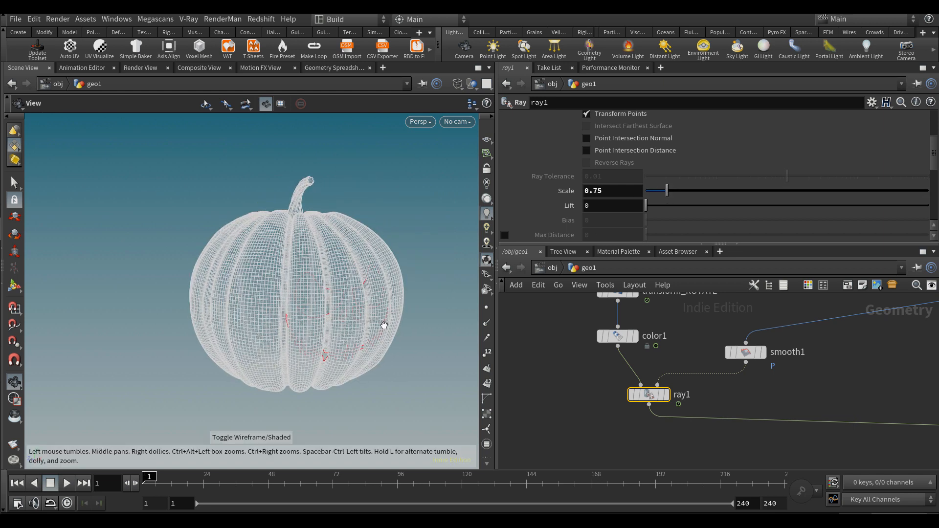
Insert a Peak node on the wire directly after the Ray node
{"action": "scroll", "coordinate": [684, 413], "scroll_direction": "down", "scroll_amount": 1}
{"action": "middle_click_drag", "start_coordinate": [685, 412], "coordinate": [694, 367]}
{"action": "key", "text": "Tab"}
{"action": "type", "text": "peak"}
{"action": "key", "text": "Return"}
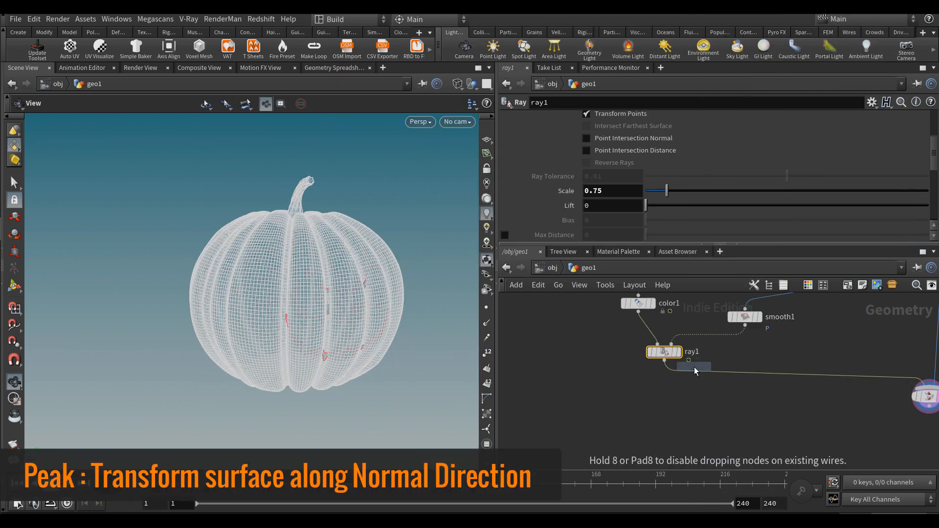
{"action": "left_click", "coordinate": [688, 376]}
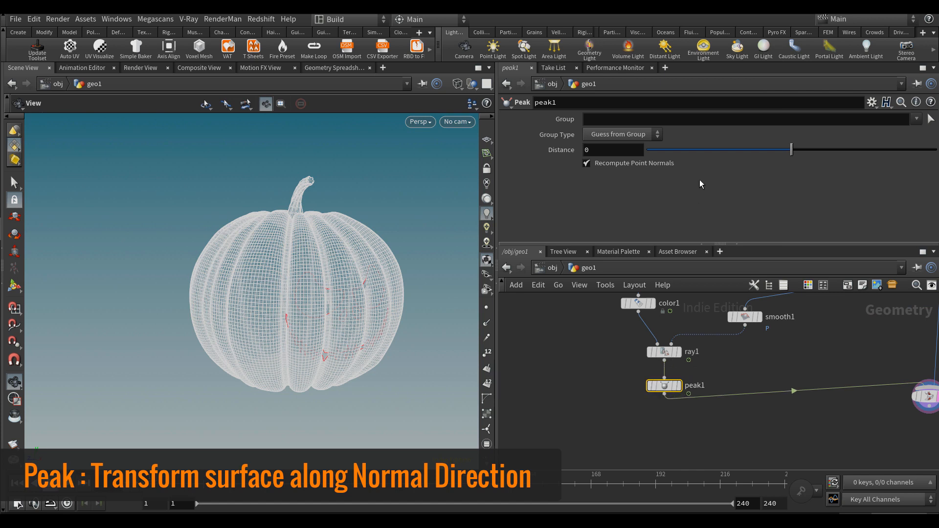
Set the Peak node's Distance to 0.12 and check the face's offset from the pumpkin in shaded display
{"action": "left_click_drag", "start_coordinate": [321, 322], "coordinate": [274, 267]}
{"action": "key", "text": "shift+w"}
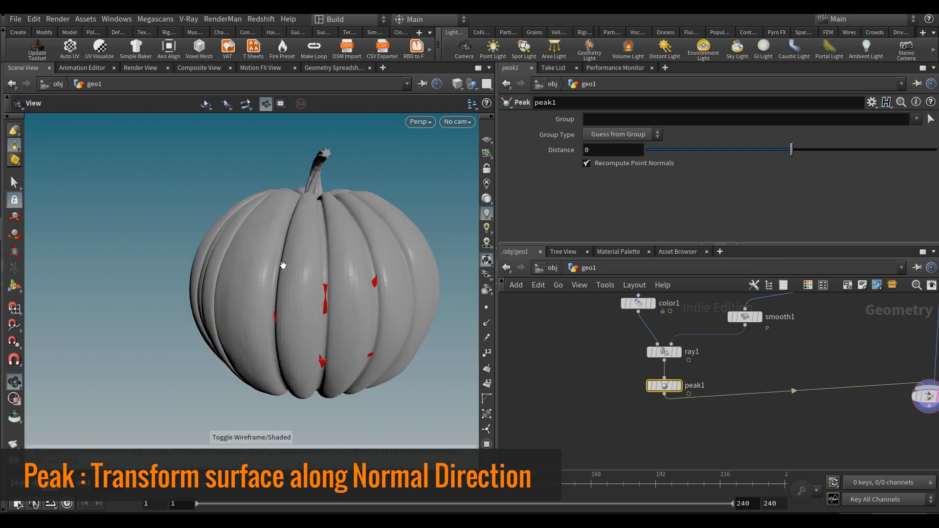
{"action": "left_click_drag", "start_coordinate": [791, 153], "coordinate": [794, 153]}
{"action": "left_click_drag", "start_coordinate": [348, 285], "coordinate": [438, 338]}
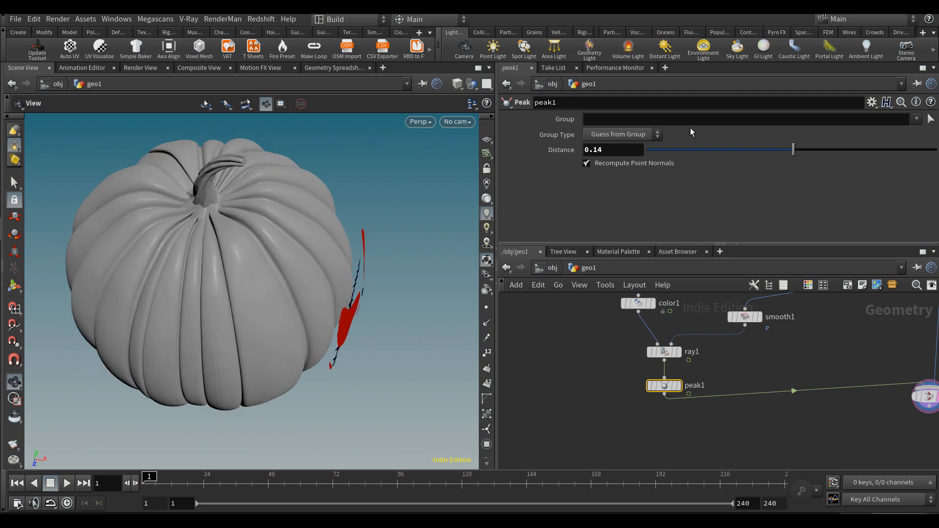
{"action": "key", "text": "BackSpace"}
{"action": "type", "text": "2"}
{"action": "key", "text": "Return"}
{"action": "left_click_drag", "start_coordinate": [386, 304], "coordinate": [314, 264]}
Set the Ray node's Scale to 0.99 and check the projected face from the front
{"action": "left_click", "coordinate": [670, 355]}
{"action": "left_click_drag", "start_coordinate": [664, 191], "coordinate": [674, 195]}
{"action": "left_click_drag", "start_coordinate": [329, 325], "coordinate": [296, 321]}
Insert a PolyExtrude node after the Peak node and set its Distance to -0.14
{"action": "key", "text": "Tab"}
{"action": "type", "text": "polyext"}
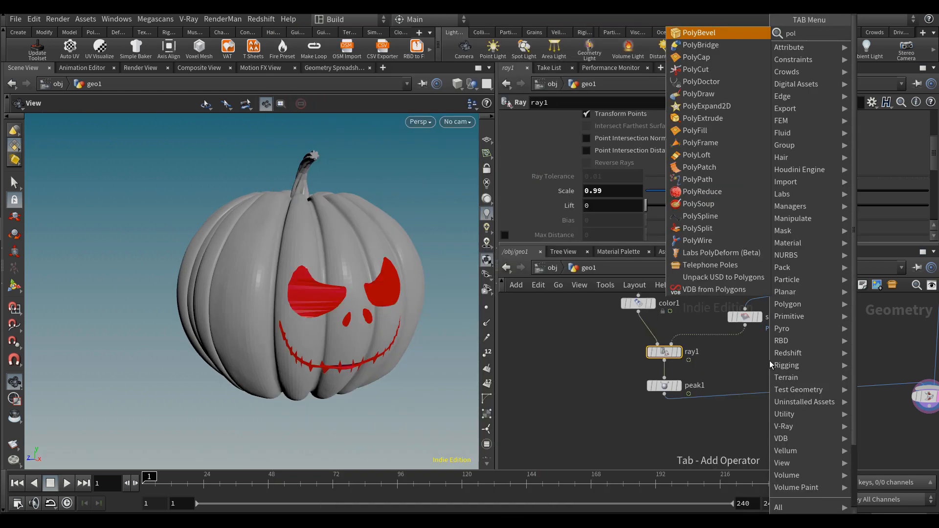
{"action": "key", "text": "Return"}
{"action": "left_click", "coordinate": [735, 391]}
{"action": "left_click_drag", "start_coordinate": [734, 391], "coordinate": [669, 422]}
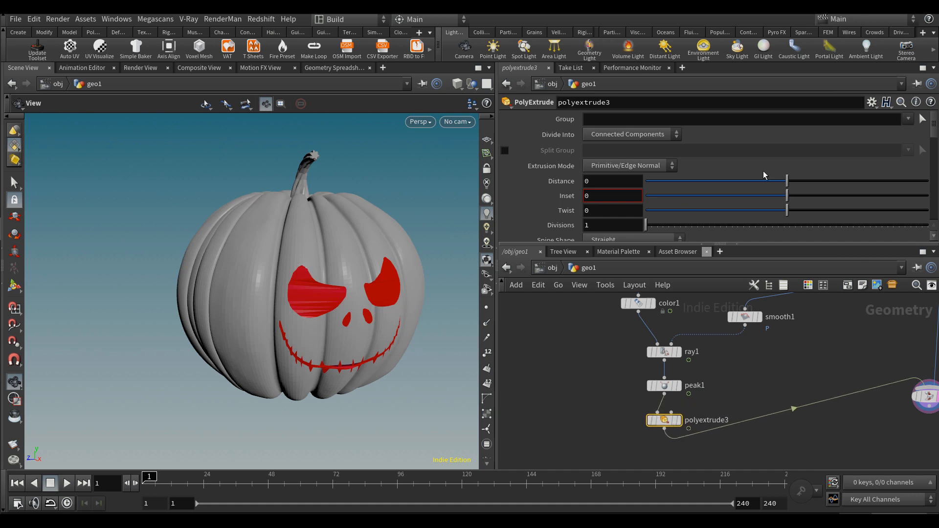
{"action": "left_click_drag", "start_coordinate": [785, 179], "coordinate": [772, 179]}
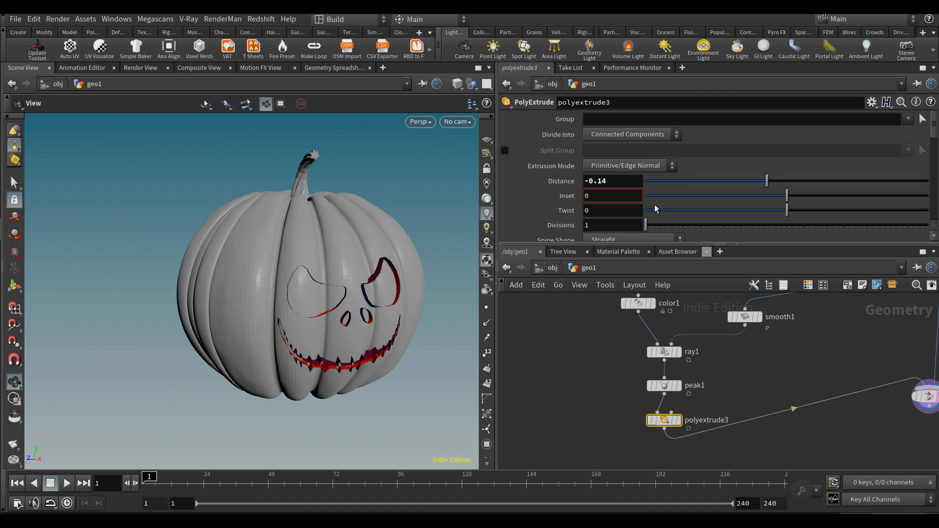
Enable Output Back on the new PolyExtrude node and check the closed stencil in wireframe and shaded display
{"action": "scroll", "coordinate": [562, 198], "scroll_direction": "down", "scroll_amount": 5}
{"action": "scroll", "coordinate": [639, 214], "scroll_direction": "down", "scroll_amount": 1}
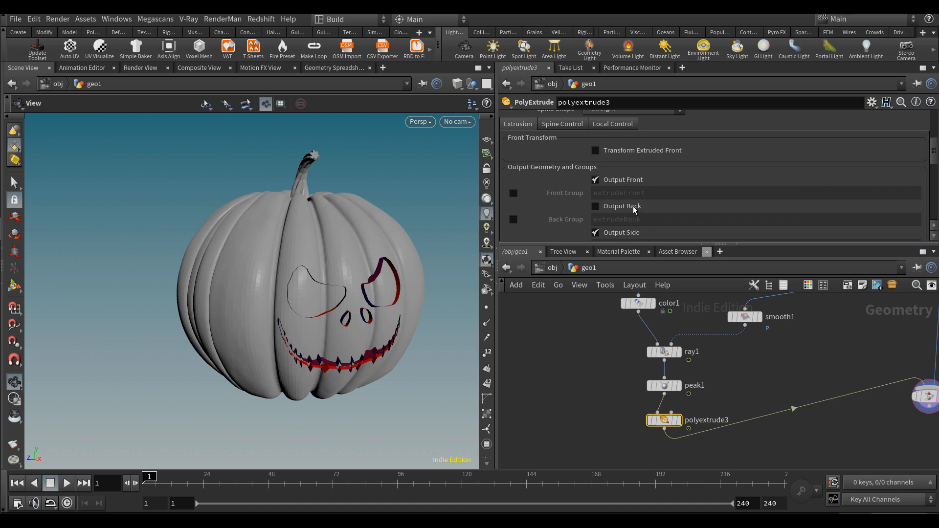
{"action": "left_click", "coordinate": [595, 206]}
{"action": "mouse_move", "coordinate": [247, 274]}
{"action": "left_mouse_down"}
{"action": "mouse_move", "coordinate": [300, 282]}
{"action": "mouse_move", "coordinate": [272, 274]}
{"action": "left_mouse_up"}
{"action": "key", "text": "w"}
{"action": "key", "text": "w"}
{"action": "middle_click_drag", "start_coordinate": [273, 275], "coordinate": [273, 283]}
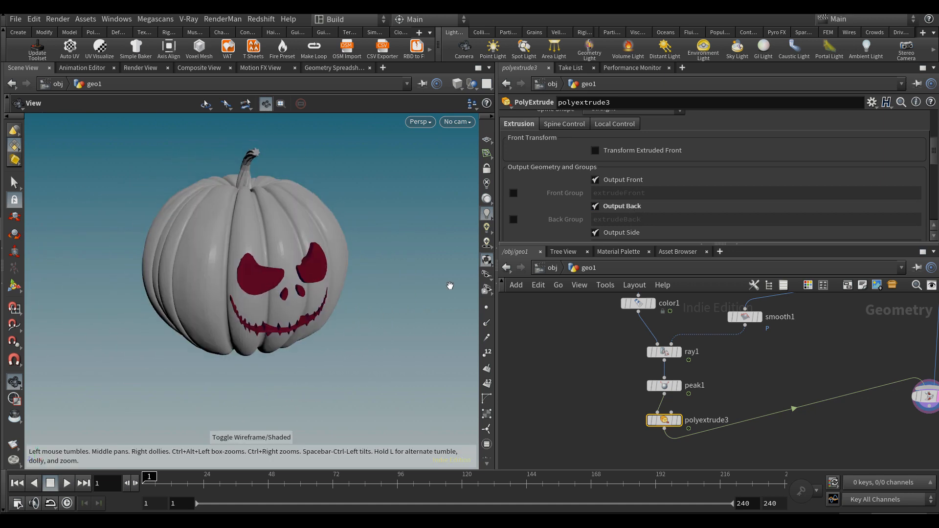
Copy the Peak node's Distance parameter and paste it as a relative reference into the PolyExtrude node's Distance
{"action": "scroll", "coordinate": [741, 394], "scroll_direction": "down", "scroll_amount": 4}
{"action": "left_click_drag", "start_coordinate": [832, 379], "coordinate": [843, 422]}
{"action": "scroll", "coordinate": [704, 399], "scroll_direction": "up", "scroll_amount": 4}
{"action": "left_click", "coordinate": [654, 349]}
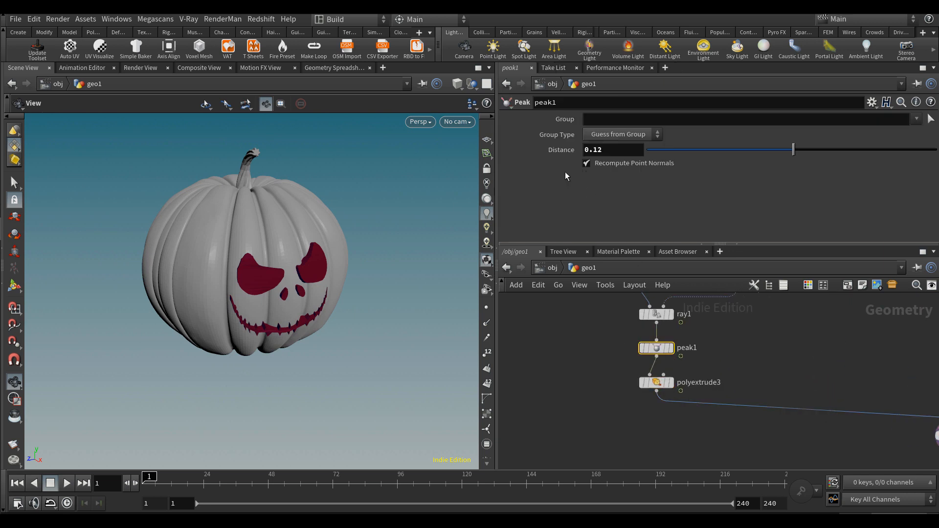
{"action": "right_click", "coordinate": [559, 152]}
{"action": "left_click", "coordinate": [595, 232]}
{"action": "scroll", "coordinate": [645, 384], "scroll_direction": "up", "scroll_amount": 2}
{"action": "left_click", "coordinate": [645, 384]}
{"action": "scroll", "coordinate": [648, 172], "scroll_direction": "down", "scroll_amount": 3}
{"action": "scroll", "coordinate": [631, 176], "scroll_direction": "up", "scroll_amount": 2}
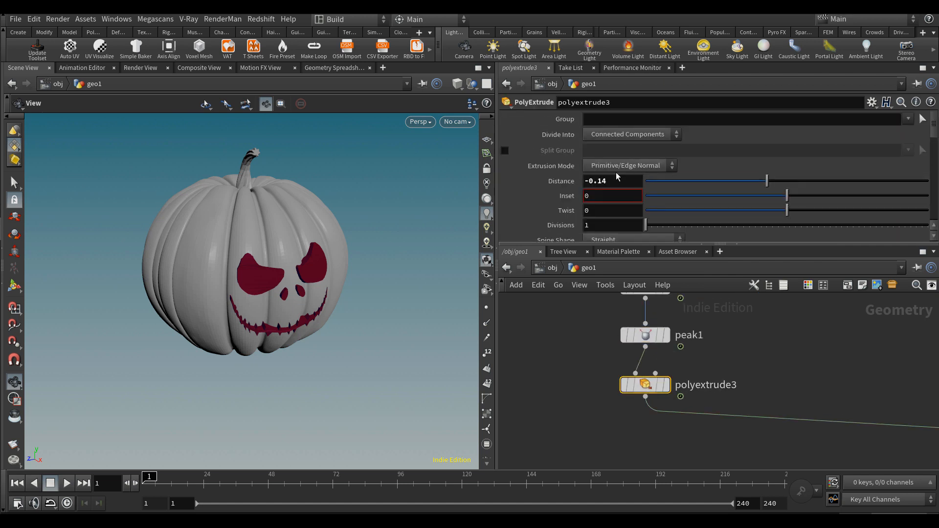
{"action": "right_click", "coordinate": [613, 180]}
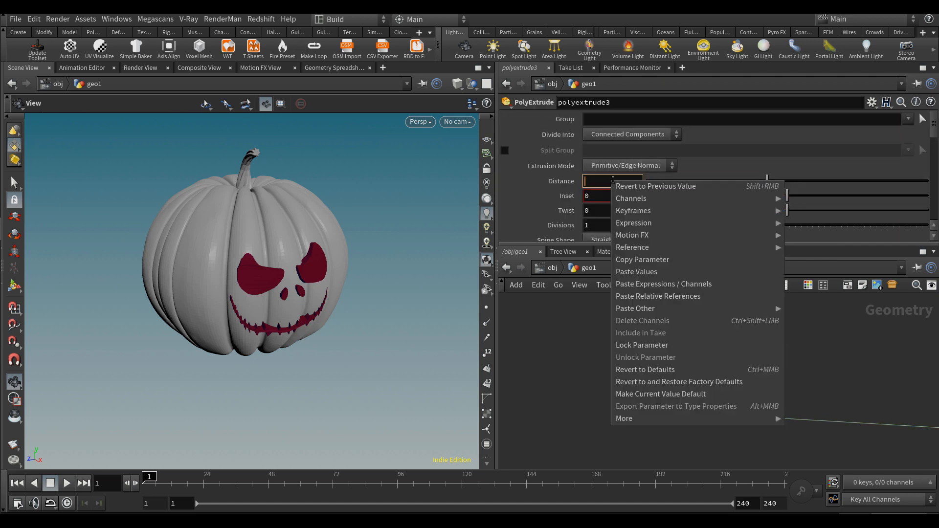
{"action": "left_click", "coordinate": [646, 294]}
Change the PolyExtrude Distance expression to -ch("../peak1/dist")*2 and inspect the extrusion depth in wireframe
{"action": "left_click", "coordinate": [688, 182]}
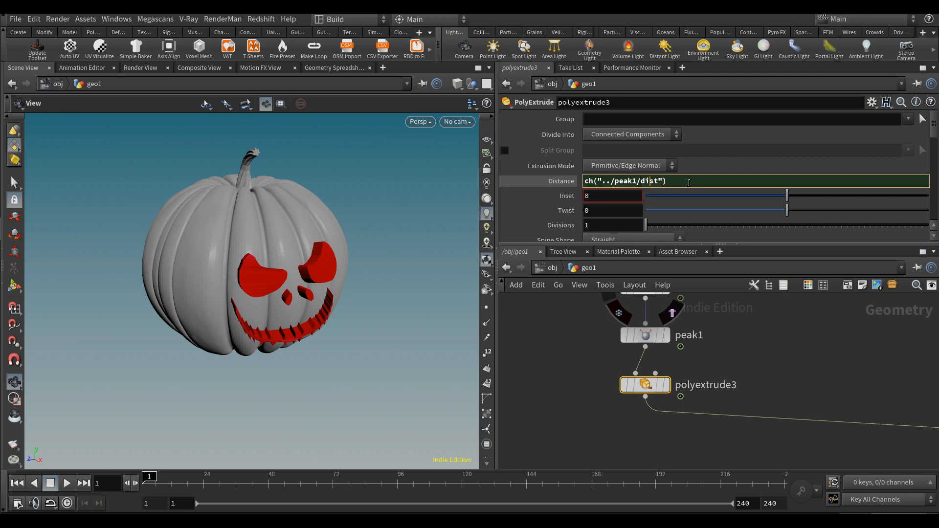
{"action": "key", "text": "Return"}
{"action": "left_click", "coordinate": [733, 183]}
{"action": "key", "text": "Return"}
{"action": "mouse_move", "coordinate": [290, 260]}
{"action": "left_mouse_down"}
{"action": "mouse_move", "coordinate": [325, 257]}
{"action": "mouse_move", "coordinate": [295, 258]}
{"action": "mouse_move", "coordinate": [304, 251]}
{"action": "left_mouse_up"}
{"action": "key", "text": "shift+w"}
{"action": "right_click_drag", "start_coordinate": [237, 293], "coordinate": [356, 304]}
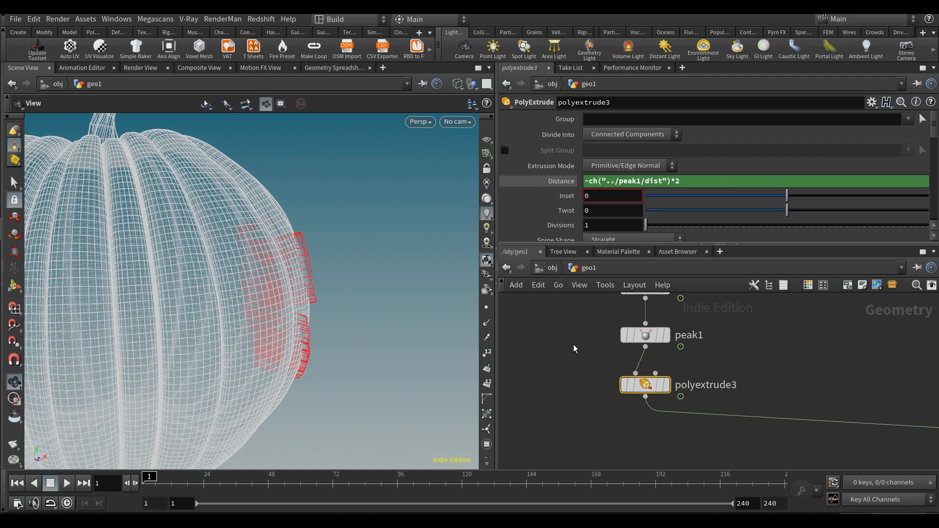
Set the Peak node's Distance to 0.15, checking the linked extrusion in wireframe and shaded display
{"action": "left_click", "coordinate": [646, 337]}
{"action": "left_click_drag", "start_coordinate": [796, 153], "coordinate": [794, 153]}
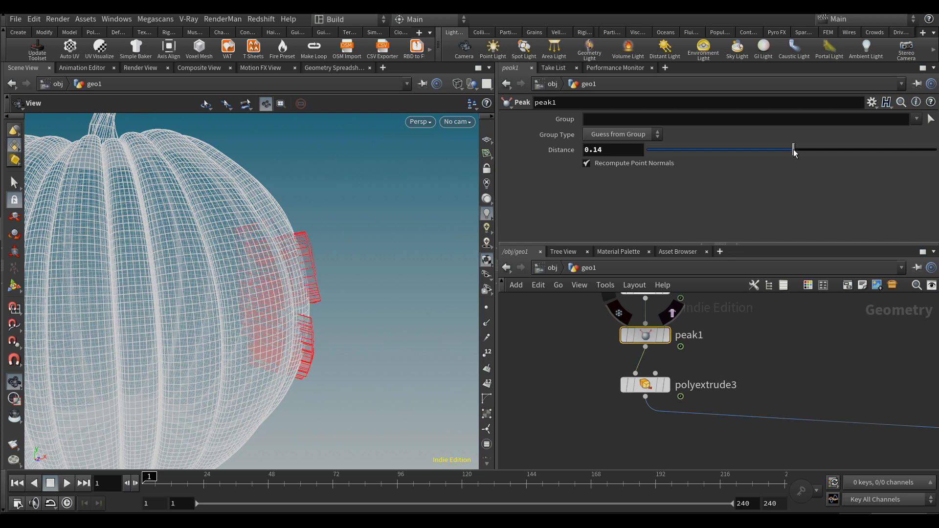
{"action": "mouse_move", "coordinate": [398, 227]}
{"action": "left_mouse_down"}
{"action": "mouse_move", "coordinate": [347, 265]}
{"action": "mouse_move", "coordinate": [318, 240]}
{"action": "left_mouse_up"}
{"action": "type", "text": "w32"}
{"action": "key", "text": "Return"}
{"action": "left_click_drag", "start_coordinate": [627, 150], "coordinate": [574, 148]}
{"action": "type", "text": "0.1"}
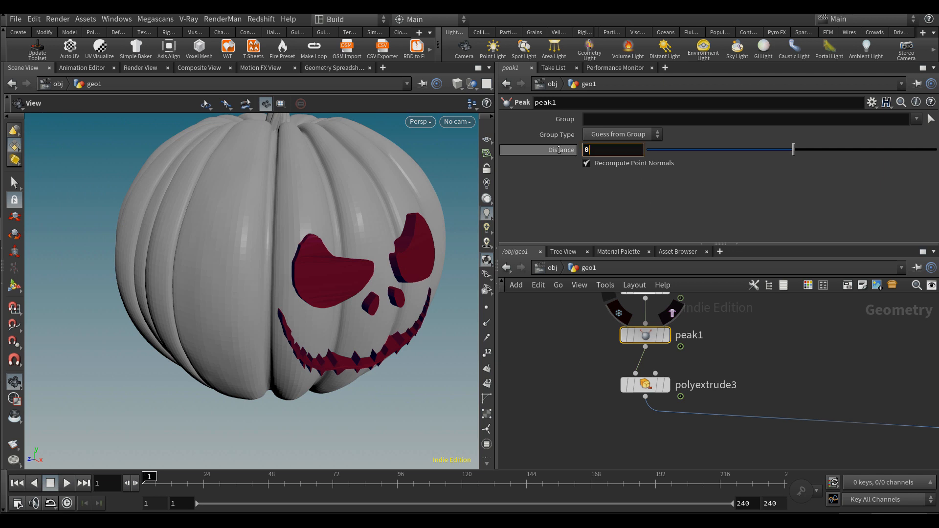
{"action": "key", "text": "Return"}
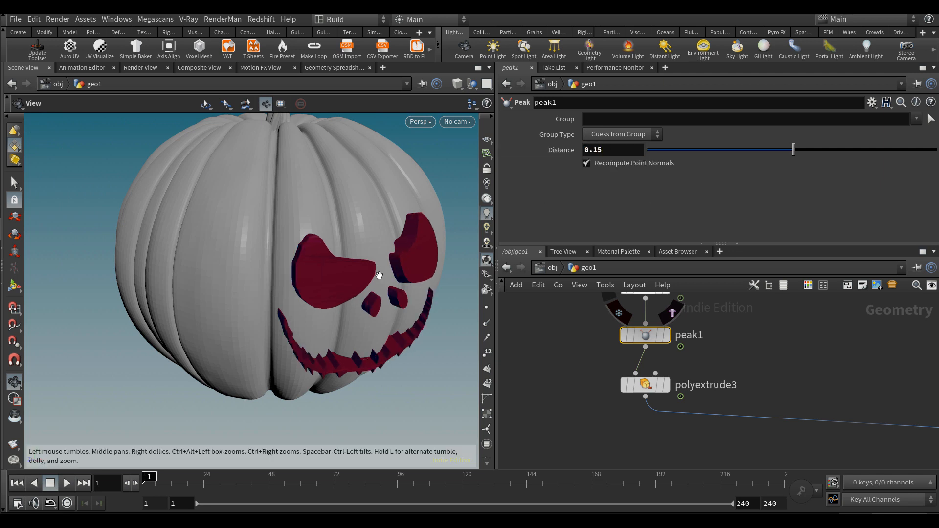
Color the Peak node green and rename it peak_DEPTH
{"action": "left_click_drag", "start_coordinate": [715, 366], "coordinate": [608, 322]}
{"action": "key", "text": "c"}
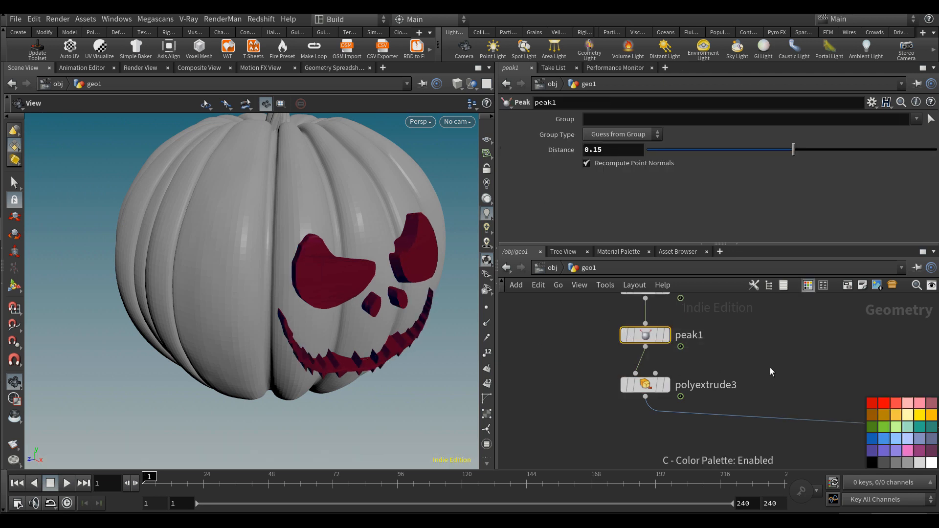
{"action": "left_click", "coordinate": [883, 430]}
{"action": "key", "text": "c"}
{"action": "double_click", "coordinate": [703, 338]}
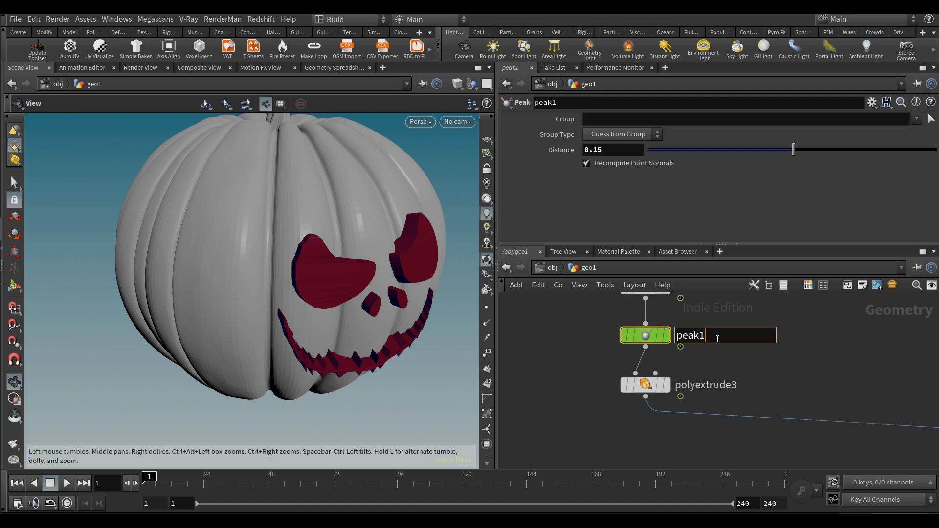
{"action": "type", "text": "_DEPTH"}
{"action": "key", "text": "Return"}
Insert a Reverse node after the PolyExtrude node to flip the stencil's normals
{"action": "left_click_drag", "start_coordinate": [409, 279], "coordinate": [374, 261]}
{"action": "key", "text": "Tab"}
{"action": "type", "text": "rs"}
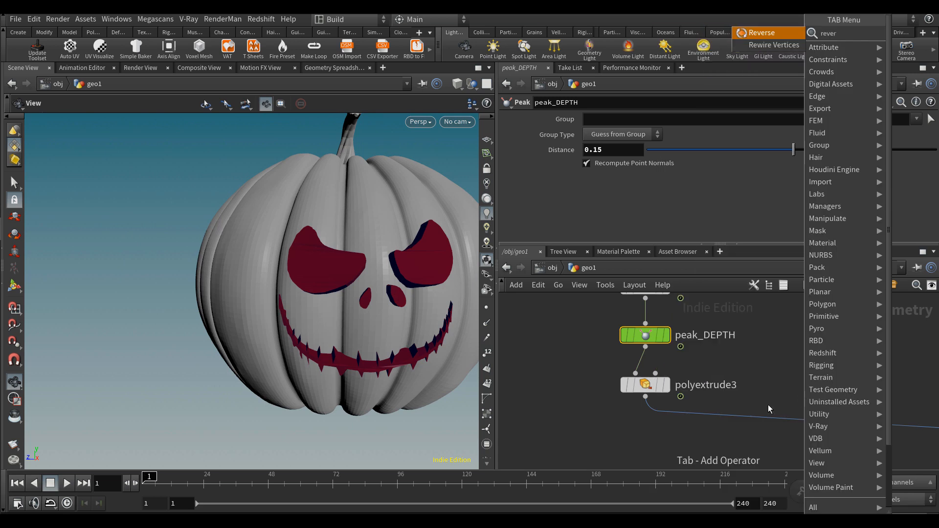
{"action": "key", "text": "Return"}
{"action": "left_click", "coordinate": [693, 435]}
{"action": "left_click_drag", "start_coordinate": [695, 435], "coordinate": [655, 436]}
{"action": "scroll", "coordinate": [226, 312], "scroll_direction": "down", "scroll_amount": 3}
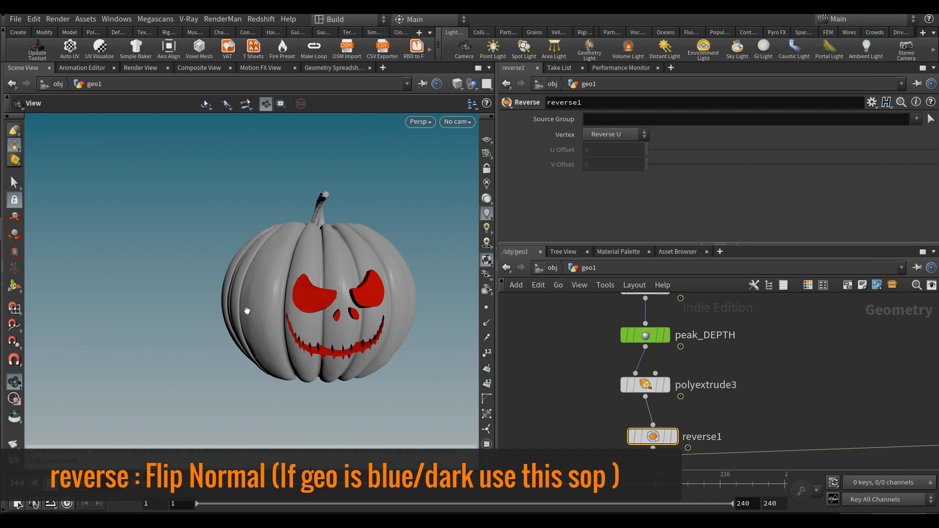
{"action": "left_click_drag", "start_coordinate": [245, 311], "coordinate": [256, 309]}
Color the transform_SCALE and transform_ROTATE nodes orange
{"action": "scroll", "coordinate": [773, 387], "scroll_direction": "down", "scroll_amount": 3}
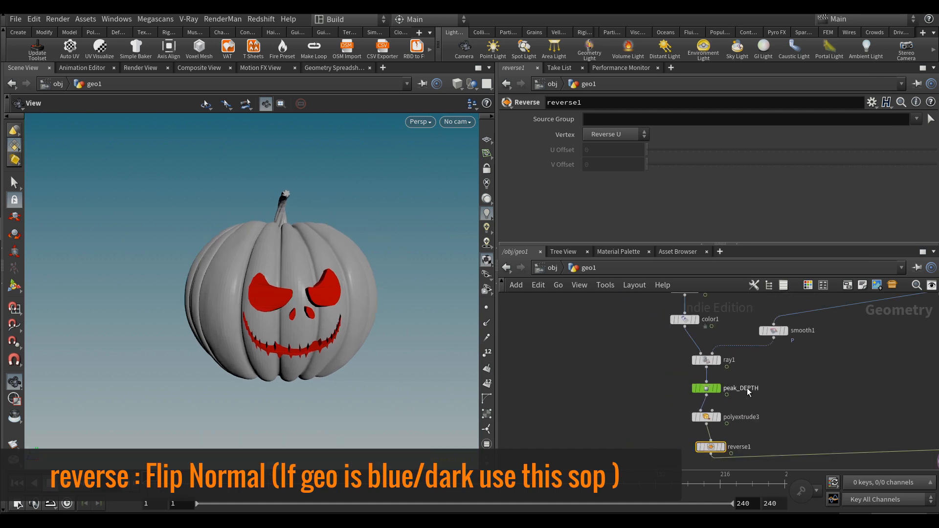
{"action": "scroll", "coordinate": [716, 437], "scroll_direction": "down", "scroll_amount": 3}
{"action": "scroll", "coordinate": [722, 360], "scroll_direction": "up", "scroll_amount": 3}
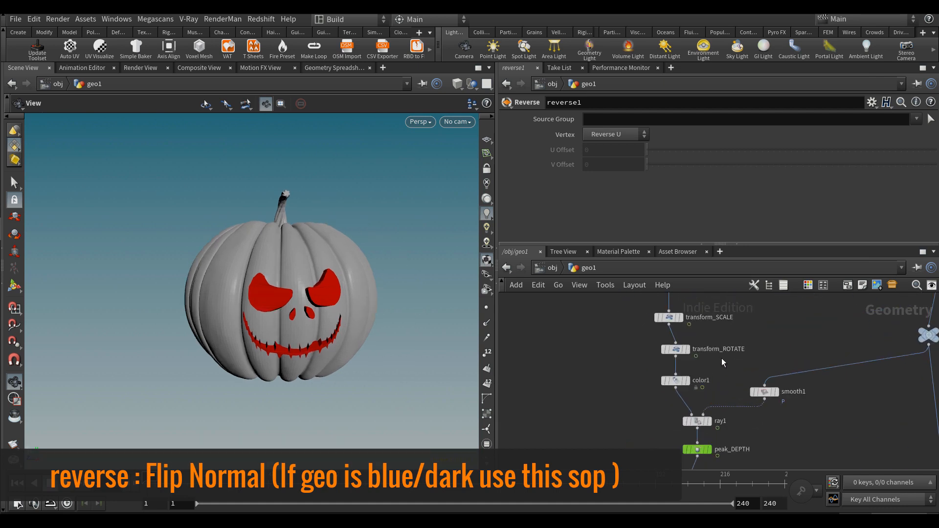
{"action": "left_click_drag", "start_coordinate": [721, 358], "coordinate": [648, 303]}
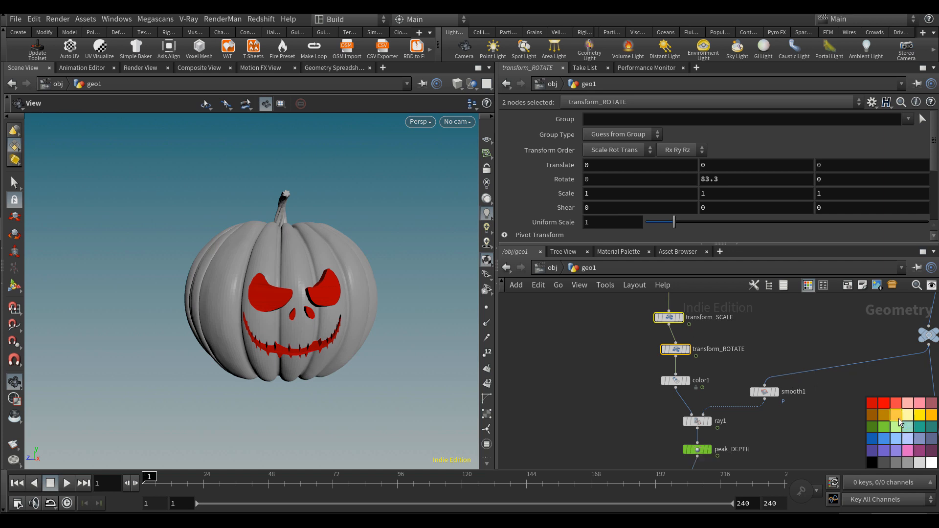
{"action": "left_click", "coordinate": [899, 418]}
{"action": "key", "text": "c"}
Set transform_SCALE's Uniform Scale to 1.89 and compare the projection with the Smooth node bypassed and active
{"action": "left_click", "coordinate": [669, 318]}
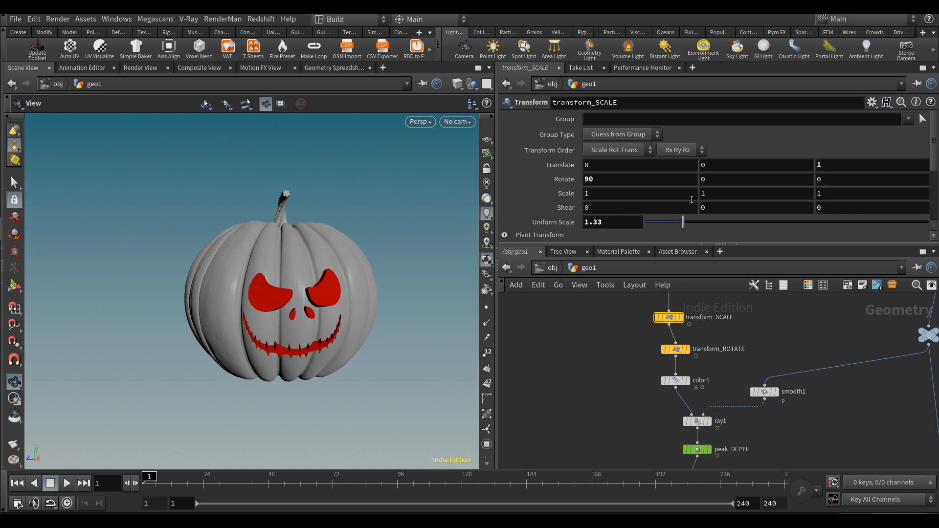
{"action": "mouse_move", "coordinate": [684, 223]}
{"action": "left_mouse_down"}
{"action": "mouse_move", "coordinate": [706, 220]}
{"action": "mouse_move", "coordinate": [699, 224]}
{"action": "left_mouse_up"}
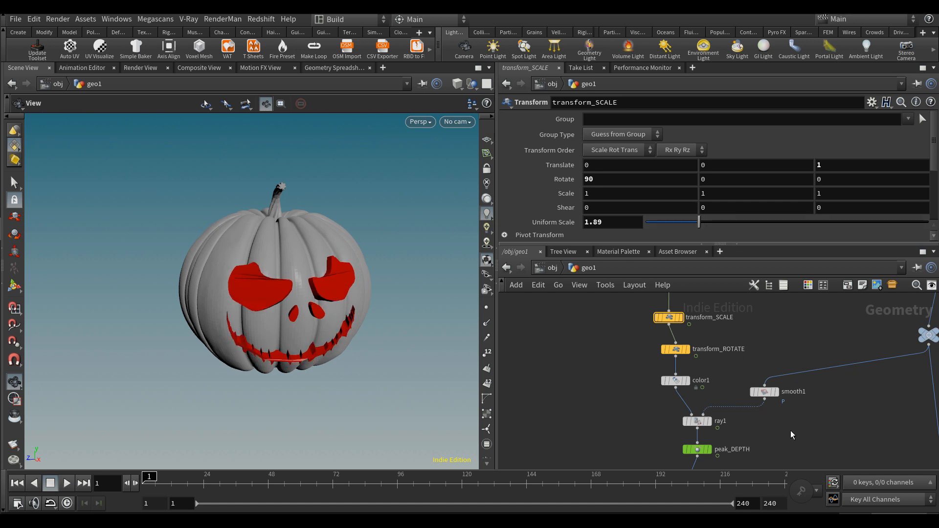
{"action": "left_click", "coordinate": [751, 392]}
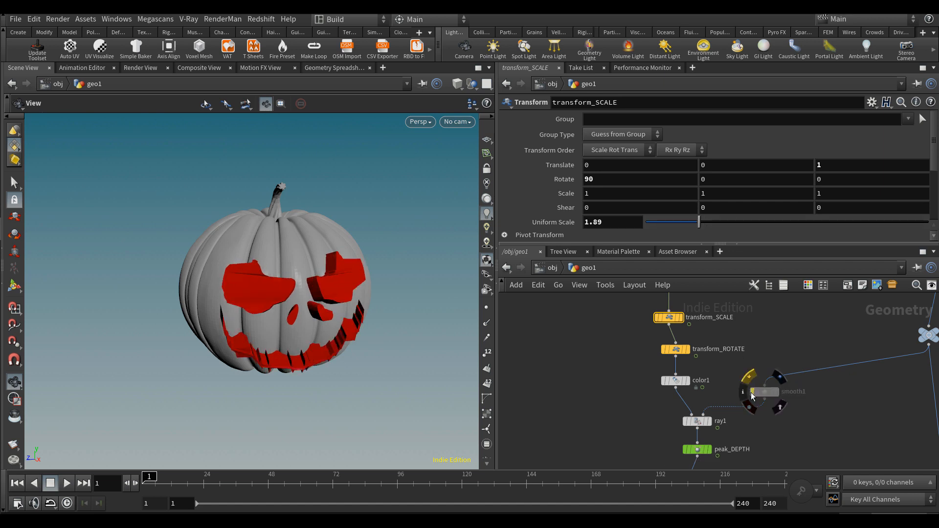
{"action": "left_click", "coordinate": [750, 392]}
Vary the Smooth node's Strength to test its effect on the projected face
{"action": "left_click", "coordinate": [758, 394]}
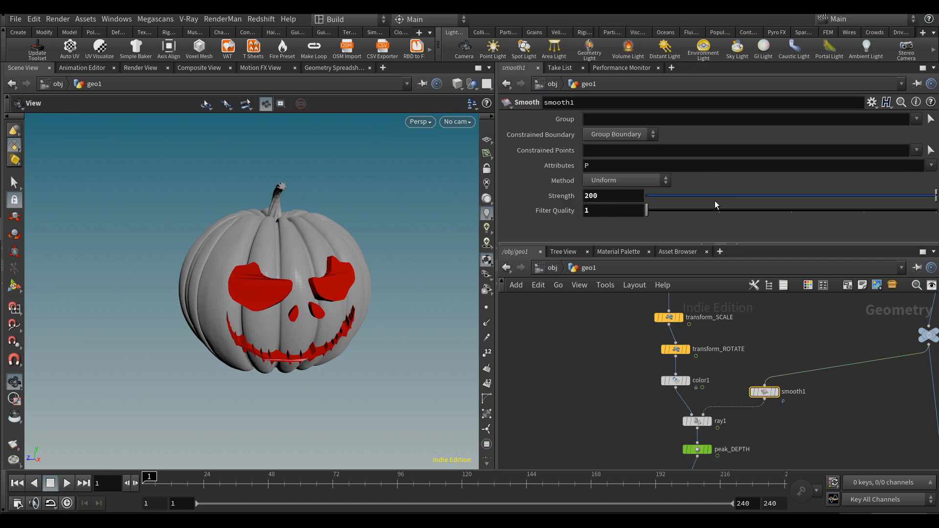
{"action": "middle_click_drag", "start_coordinate": [607, 196], "coordinate": [810, 196]}
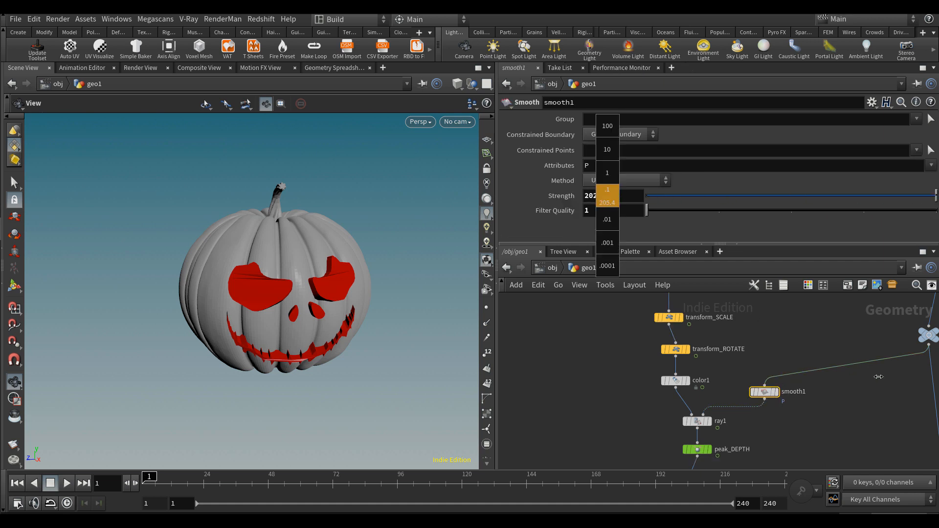
{"action": "middle_click_drag", "start_coordinate": [879, 377], "coordinate": [506, 196]}
Set the Ray node's Scale to 0.83 and check the enlarged face on the pumpkin
{"action": "left_click", "coordinate": [711, 421]}
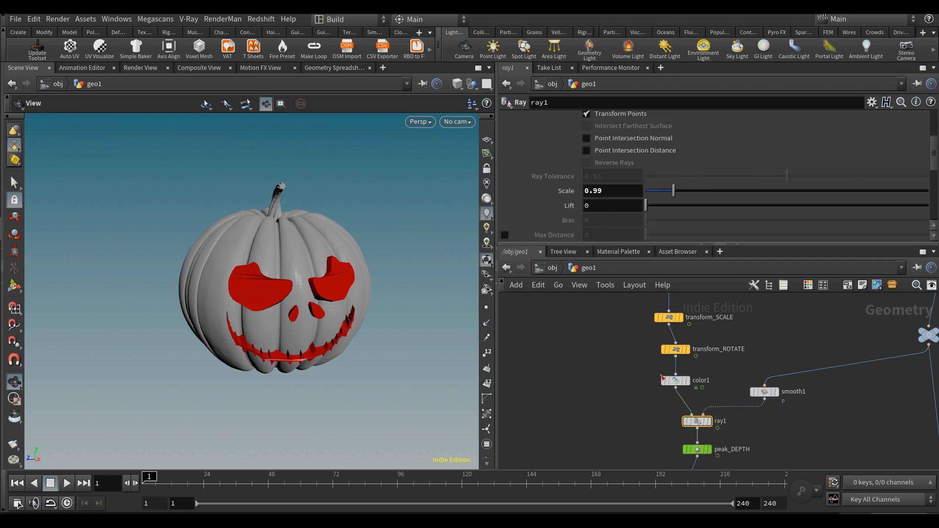
{"action": "left_click_drag", "start_coordinate": [673, 193], "coordinate": [670, 190]}
{"action": "left_click_drag", "start_coordinate": [323, 302], "coordinate": [346, 325]}
Add a VDB from Polygons node to the network near merge2
{"action": "scroll", "coordinate": [818, 400], "scroll_direction": "down", "scroll_amount": 5}
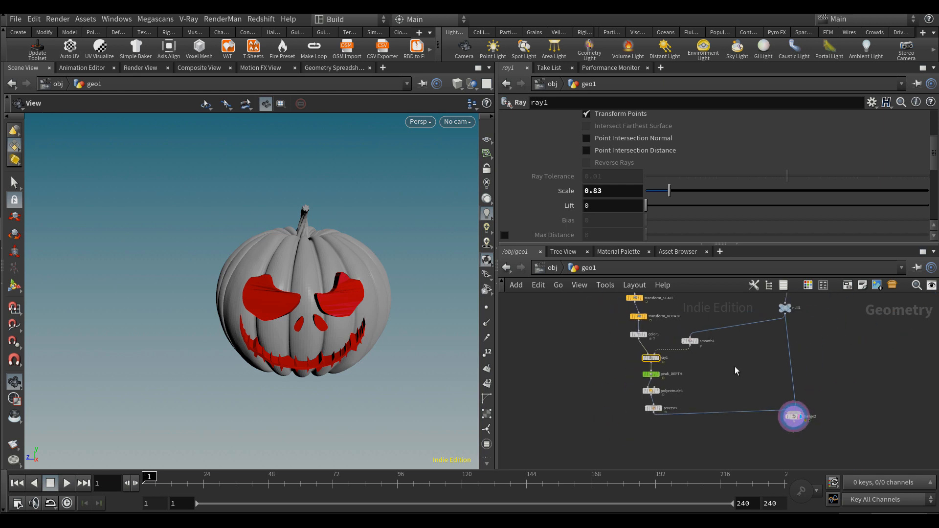
{"action": "scroll", "coordinate": [742, 403], "scroll_direction": "up", "scroll_amount": 3}
{"action": "left_click", "coordinate": [787, 404]}
{"action": "key", "text": "Tab"}
{"action": "type", "text": "vdbfr"}
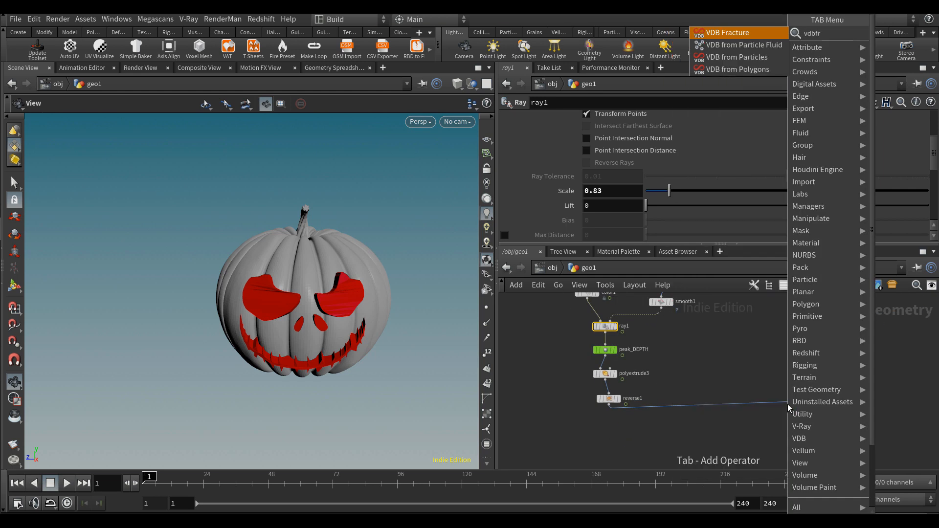
{"action": "key", "text": "Down"}
{"action": "key", "text": "Down"}
{"action": "key", "text": "Down"}
{"action": "key", "text": "Return"}
{"action": "scroll", "coordinate": [779, 413], "scroll_direction": "down", "scroll_amount": 1}
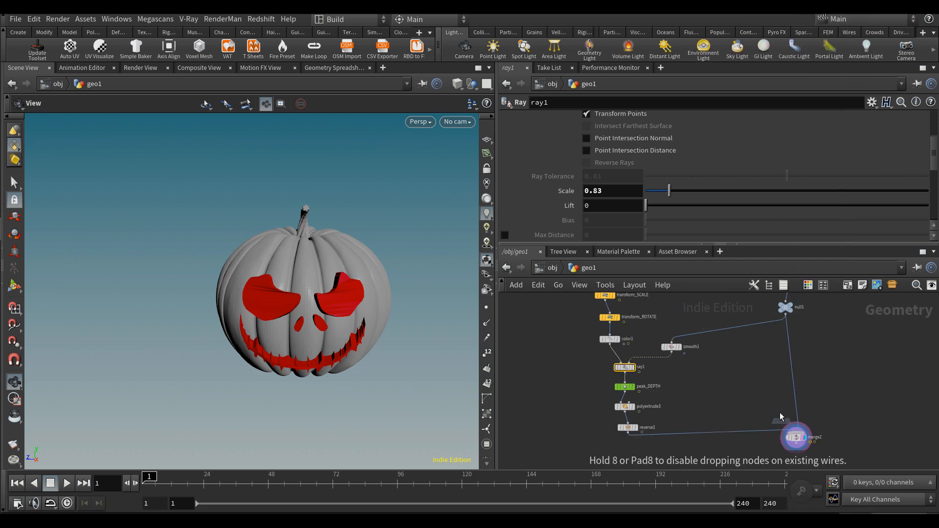
Delete the merge2 node and wire null1 into the first input of vdbfrompolygons1
{"action": "left_click", "coordinate": [796, 439]}
{"action": "key", "text": "Delete"}
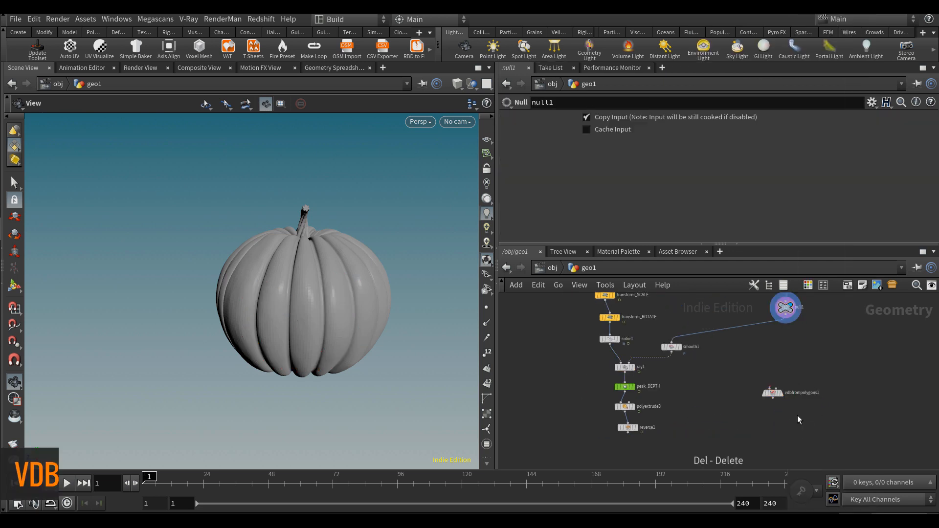
{"action": "left_click_drag", "start_coordinate": [769, 389], "coordinate": [796, 322]}
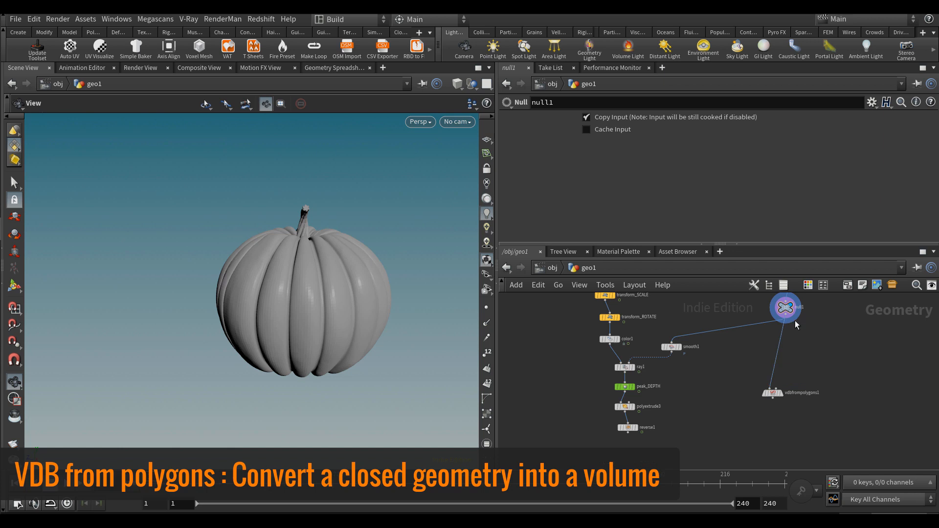
Detach and delete the merge1 node above null1 so that only the pumpkin body without its stem feeds null1
{"action": "middle_click_drag", "start_coordinate": [792, 336], "coordinate": [775, 379]}
{"action": "scroll", "coordinate": [775, 380], "scroll_direction": "down", "scroll_amount": 3}
{"action": "scroll", "coordinate": [775, 310], "scroll_direction": "up", "scroll_amount": 2}
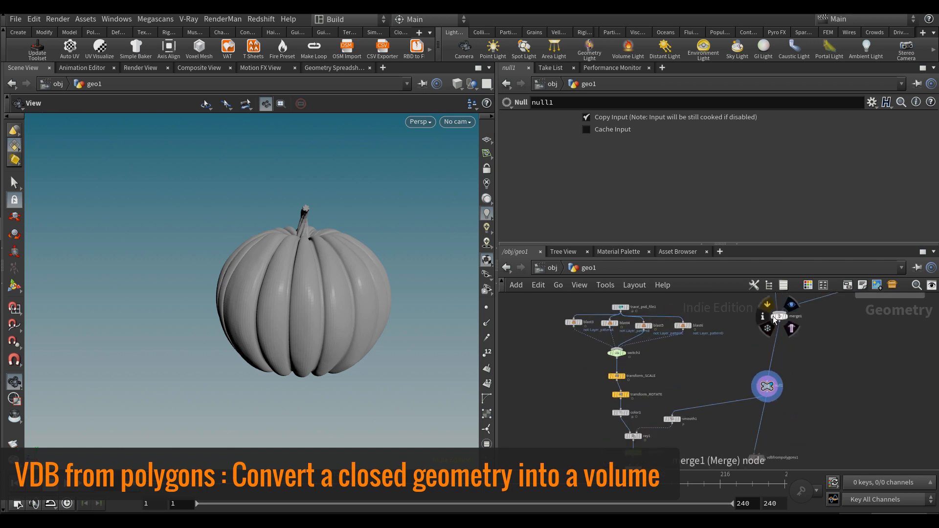
{"action": "left_click", "coordinate": [771, 316]}
{"action": "left_click", "coordinate": [771, 316]}
{"action": "middle_click_drag", "start_coordinate": [807, 338], "coordinate": [801, 396]}
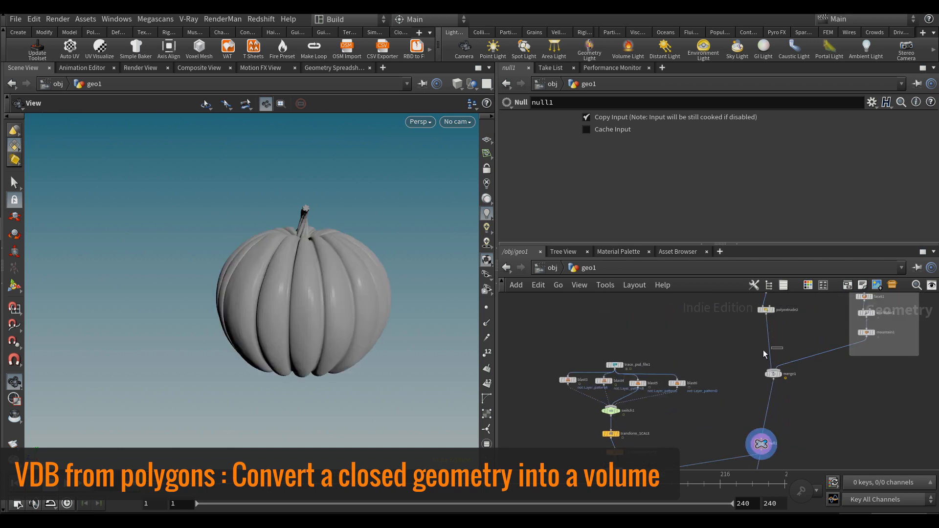
{"action": "left_click_drag", "start_coordinate": [783, 372], "coordinate": [840, 395]}
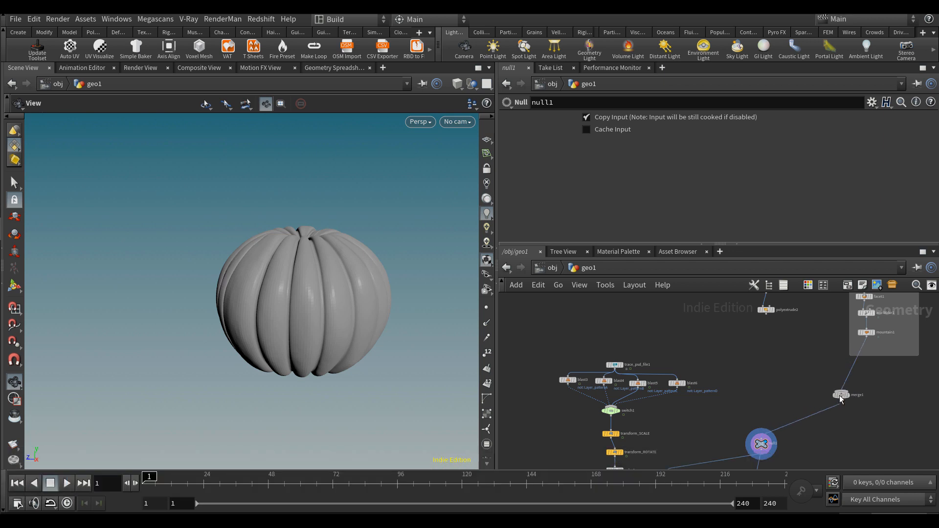
{"action": "scroll", "coordinate": [839, 395], "scroll_direction": "down", "scroll_amount": 1}
{"action": "key", "text": "Delete"}
{"action": "scroll", "coordinate": [797, 435], "scroll_direction": "down", "scroll_amount": 1}
{"action": "left_click_drag", "start_coordinate": [765, 359], "coordinate": [764, 358]}
{"action": "left_click_drag", "start_coordinate": [787, 366], "coordinate": [864, 365]}
Display vdbfrompolygons1 and set its Voxel Size to 0.05
{"action": "scroll", "coordinate": [861, 422], "scroll_direction": "up", "scroll_amount": 6}
{"action": "left_click", "coordinate": [846, 412]}
{"action": "left_click", "coordinate": [846, 411]}
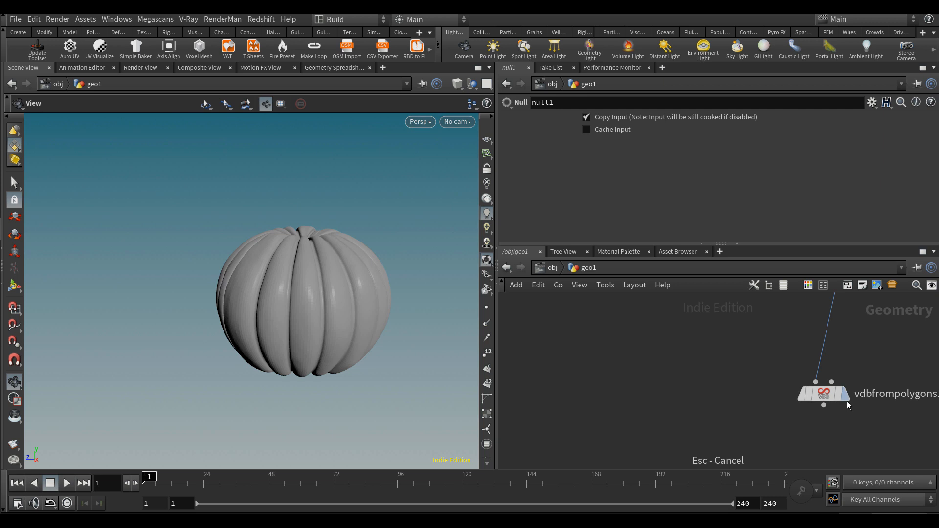
{"action": "left_click", "coordinate": [846, 401]}
{"action": "left_click", "coordinate": [823, 397]}
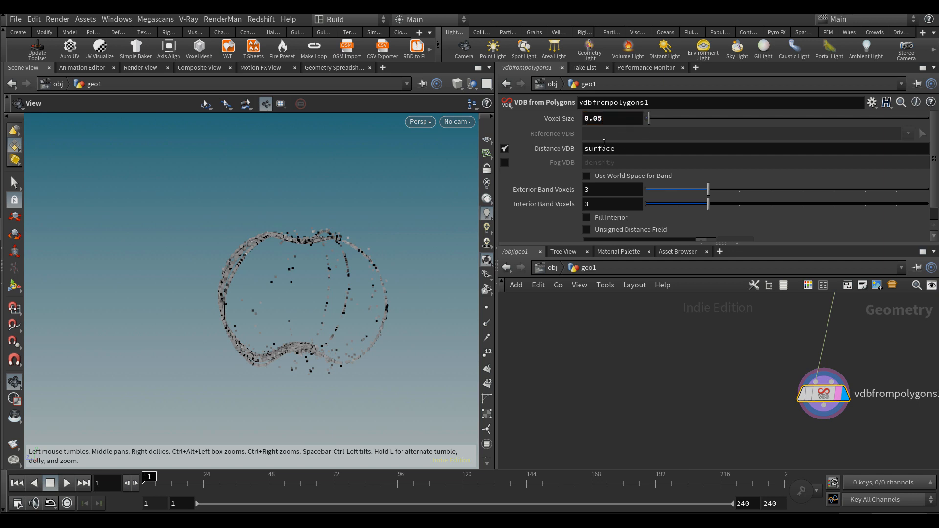
{"action": "left_click_drag", "start_coordinate": [323, 288], "coordinate": [343, 304]}
Add a Convert VDB node below vdbfrompolygons1, display its output and set Convert To to Polygons
{"action": "middle_click_drag", "start_coordinate": [814, 442], "coordinate": [802, 418]}
{"action": "left_click", "coordinate": [802, 418]}
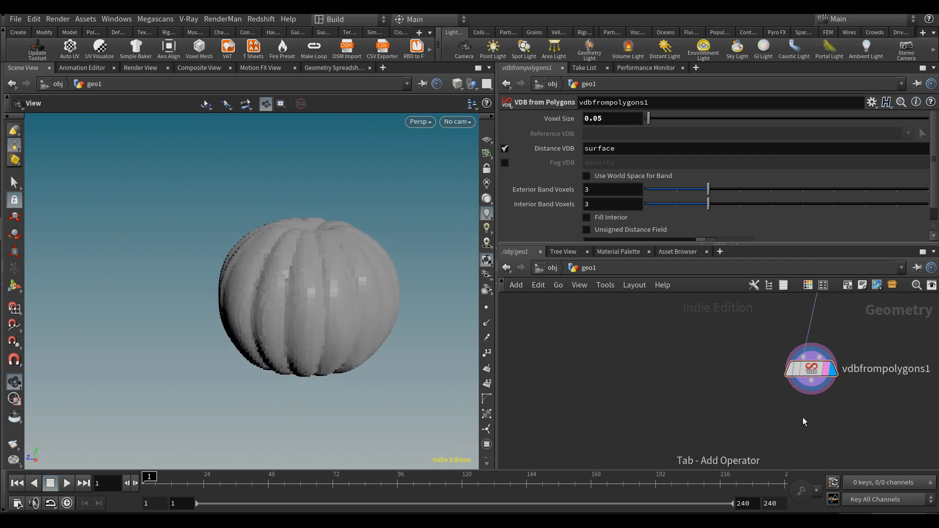
{"action": "key", "text": "Tab"}
{"action": "type", "text": "convert vdb"}
{"action": "key", "text": "Return"}
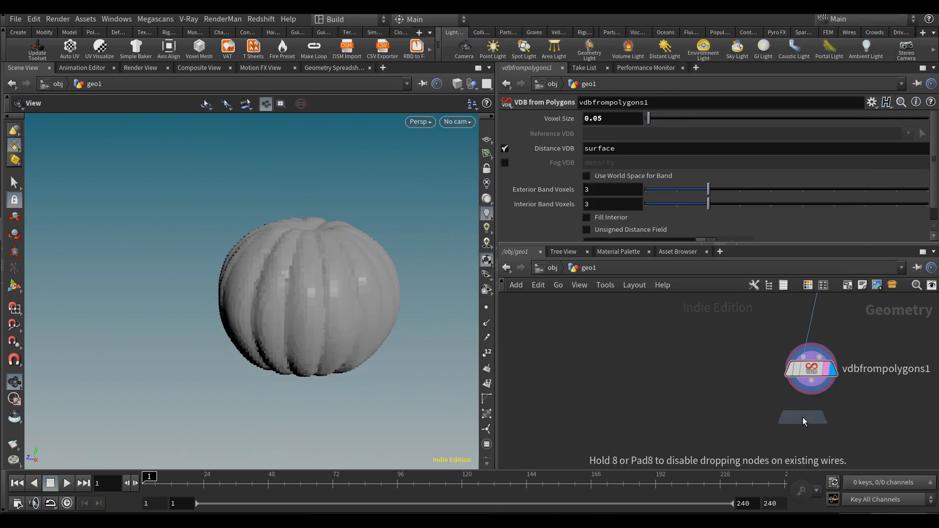
{"action": "left_click", "coordinate": [808, 442]}
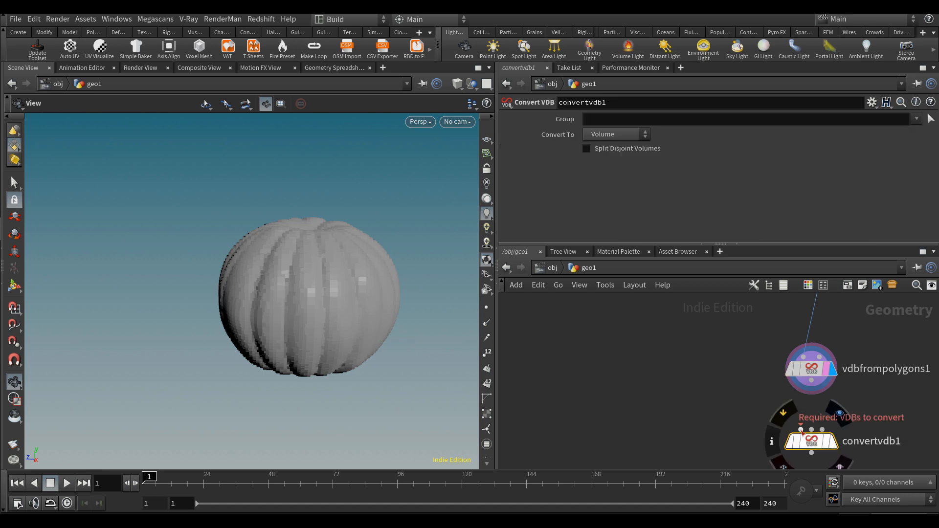
{"action": "left_click", "coordinate": [833, 442]}
{"action": "left_click", "coordinate": [611, 171]}
{"action": "left_click_drag", "start_coordinate": [417, 281], "coordinate": [377, 294]}
Set vdbfrompolygons1's Voxel Size to 0.02
{"action": "left_click", "coordinate": [851, 367]}
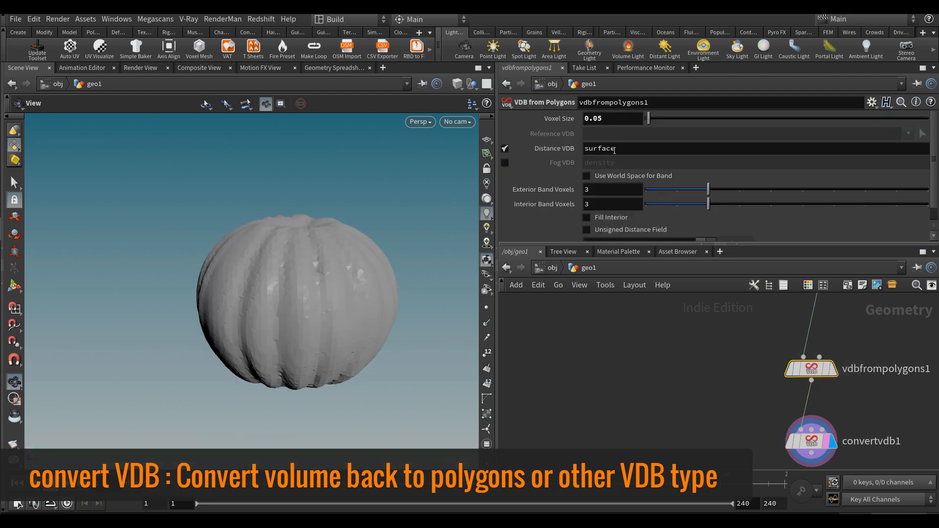
{"action": "key", "text": "BackSpace"}
{"action": "type", "text": "2"}
{"action": "key", "text": "Return"}
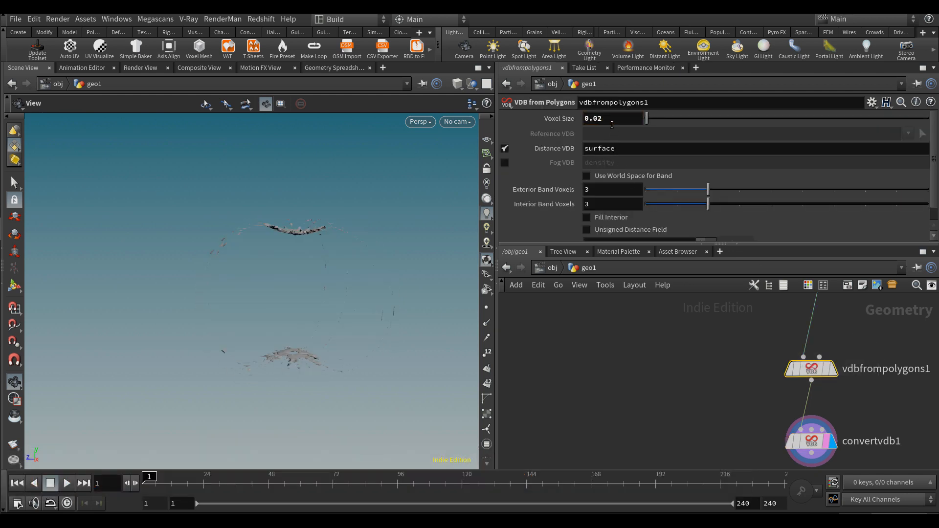
Insert a Fuse node between null1 and vdbfrompolygons1 and display its output
{"action": "scroll", "coordinate": [695, 341], "scroll_direction": "down", "scroll_amount": 4}
{"action": "middle_click_drag", "start_coordinate": [705, 344], "coordinate": [706, 412]}
{"action": "scroll", "coordinate": [707, 411], "scroll_direction": "down", "scroll_amount": 2}
{"action": "scroll", "coordinate": [753, 376], "scroll_direction": "up", "scroll_amount": 3}
{"action": "left_click", "coordinate": [750, 327]}
{"action": "left_click", "coordinate": [750, 335]}
{"action": "key", "text": "Tab"}
{"action": "type", "text": "fuse"}
{"action": "key", "text": "Return"}
{"action": "left_click", "coordinate": [738, 395]}
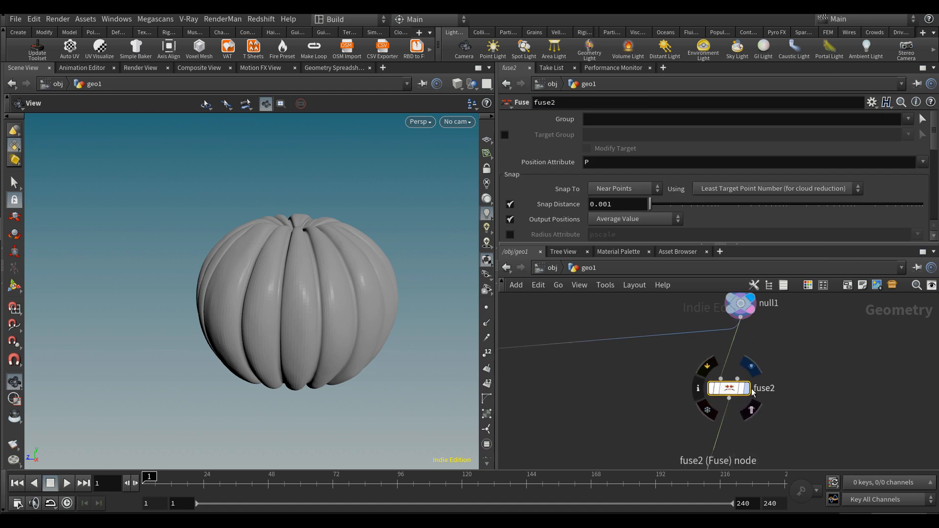
{"action": "left_click", "coordinate": [741, 390]}
Restrict fuse2 to the end group and set its Snap Distance to 0.342775 to close the hole under the pumpkin
{"action": "left_click_drag", "start_coordinate": [250, 241], "coordinate": [259, 313]}
{"action": "right_click_drag", "start_coordinate": [352, 266], "coordinate": [470, 260]}
{"action": "left_click_drag", "start_coordinate": [285, 210], "coordinate": [281, 296]}
{"action": "right_click_drag", "start_coordinate": [281, 296], "coordinate": [343, 305]}
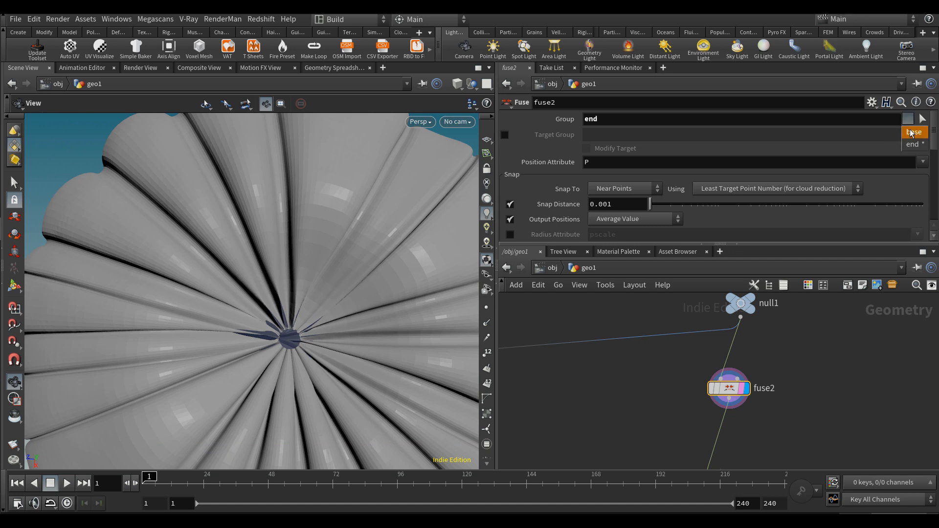
{"action": "scroll", "coordinate": [662, 187], "scroll_direction": "down", "scroll_amount": 2}
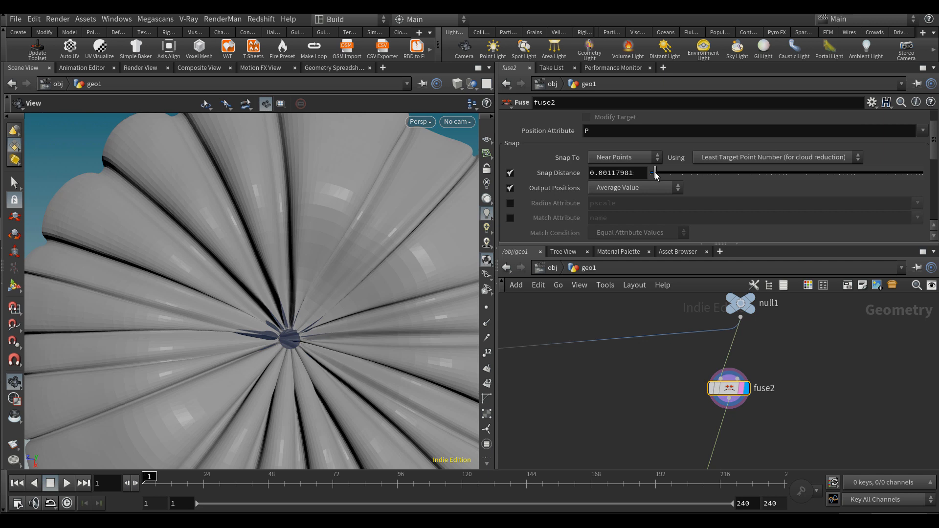
{"action": "left_click_drag", "start_coordinate": [710, 178], "coordinate": [823, 179]}
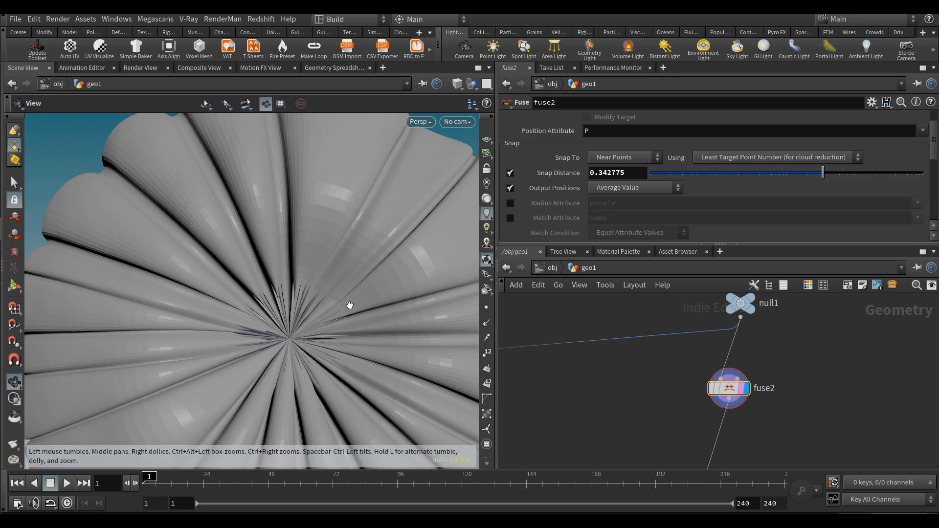
{"action": "middle_click_drag", "start_coordinate": [348, 304], "coordinate": [338, 222]}
{"action": "right_click_drag", "start_coordinate": [338, 222], "coordinate": [250, 267]}
{"action": "left_click_drag", "start_coordinate": [250, 267], "coordinate": [304, 403]}
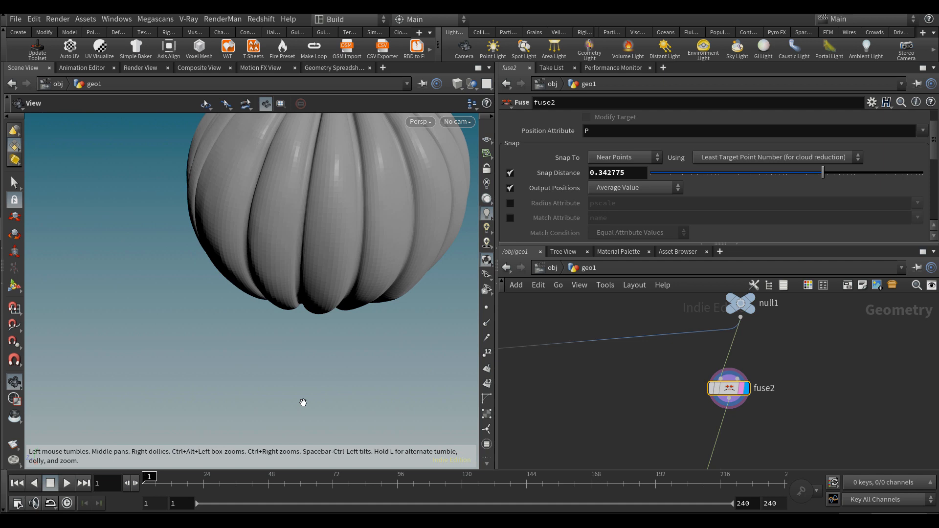
{"action": "left_click_drag", "start_coordinate": [282, 312], "coordinate": [291, 266]}
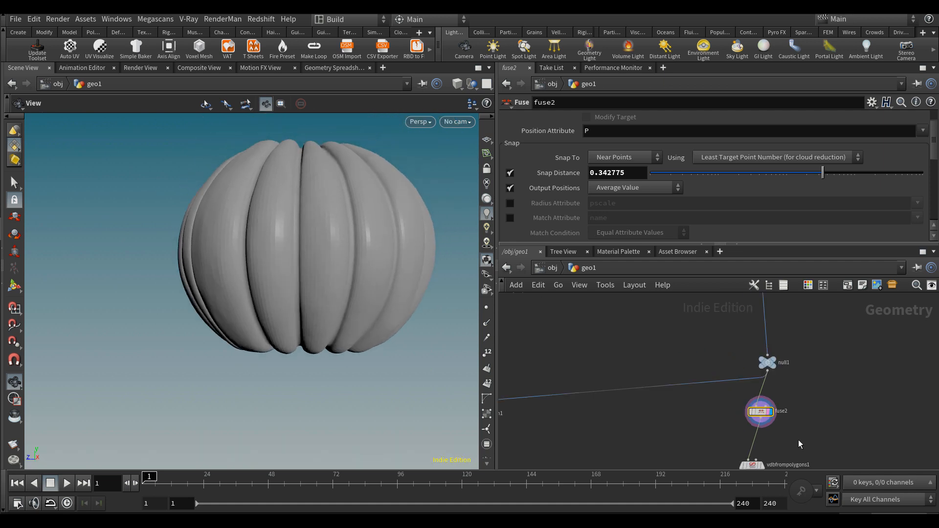
Compare the vdbfrompolygons1 volume with the convertvdb1 polygons, checking each in wireframe and shaded display
{"action": "left_click", "coordinate": [763, 376]}
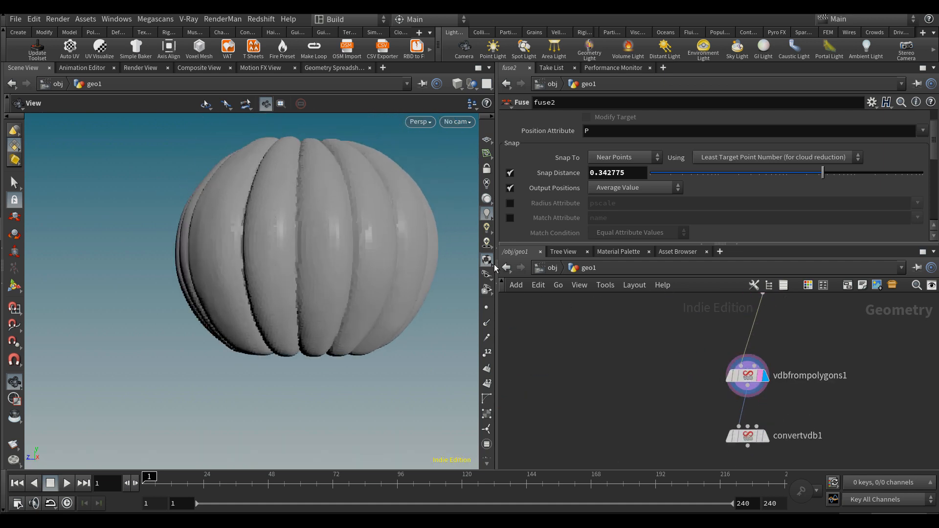
{"action": "key", "text": "w"}
{"action": "key", "text": "w"}
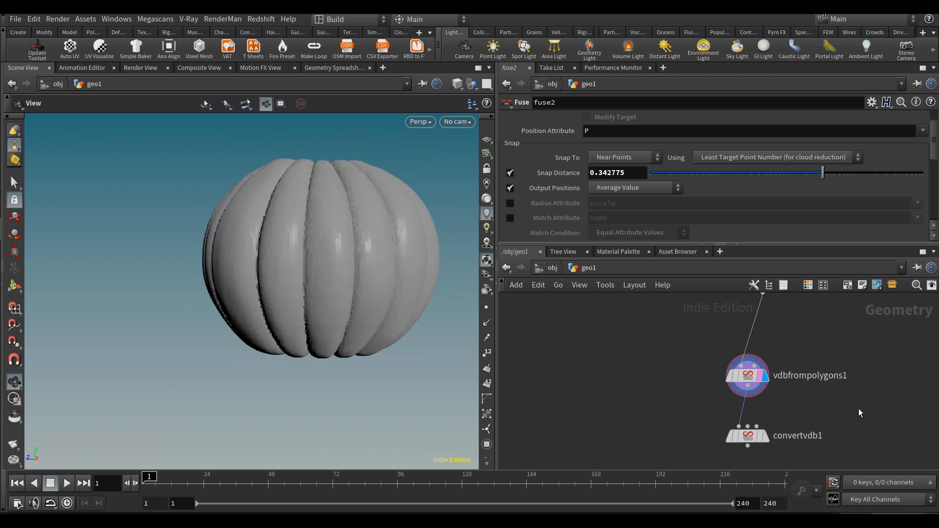
{"action": "left_click", "coordinate": [766, 437]}
{"action": "left_click", "coordinate": [749, 437]}
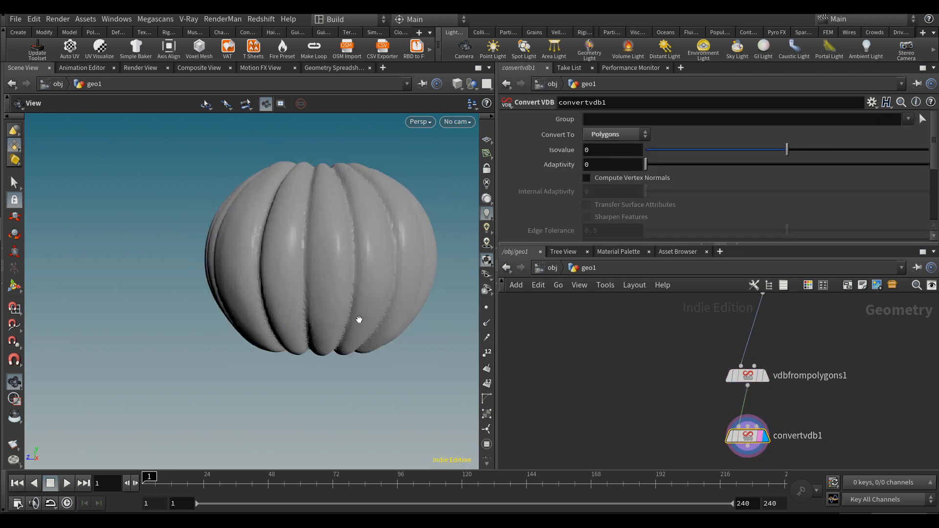
{"action": "left_click_drag", "start_coordinate": [351, 335], "coordinate": [346, 330]}
{"action": "key", "text": "w"}
{"action": "key", "text": "w"}
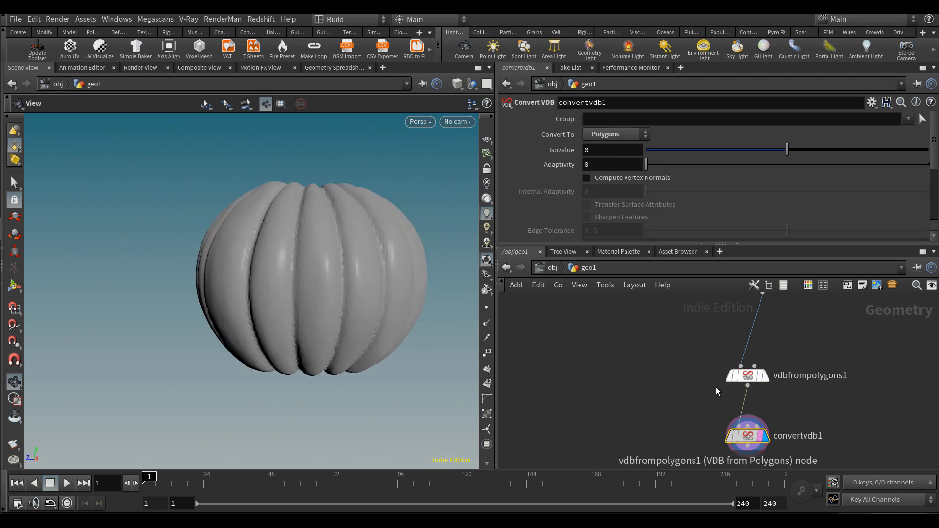
Set vdbfrompolygons1's Voxel Size to 0.01 and convertvdb1's Adaptivity to 0.035, checking the mesh density in wireframe
{"action": "left_click", "coordinate": [747, 375]}
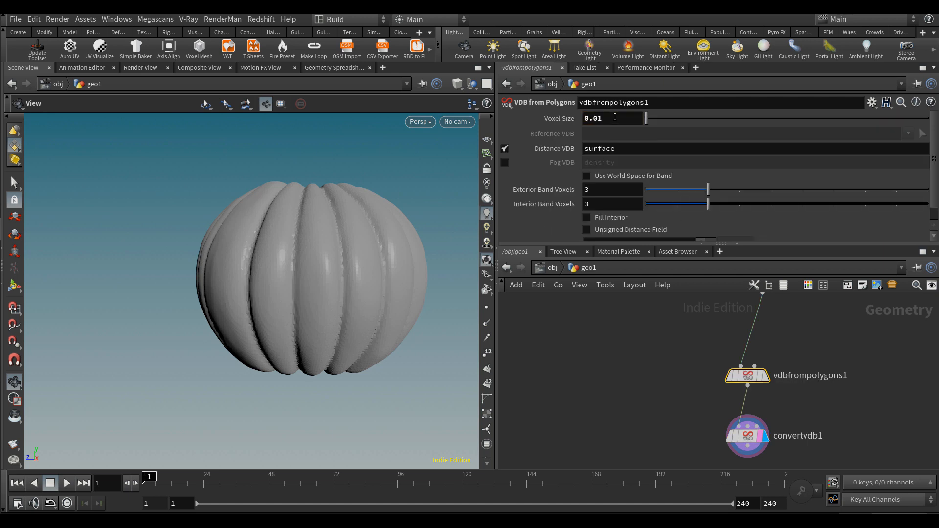
{"action": "key", "text": "w"}
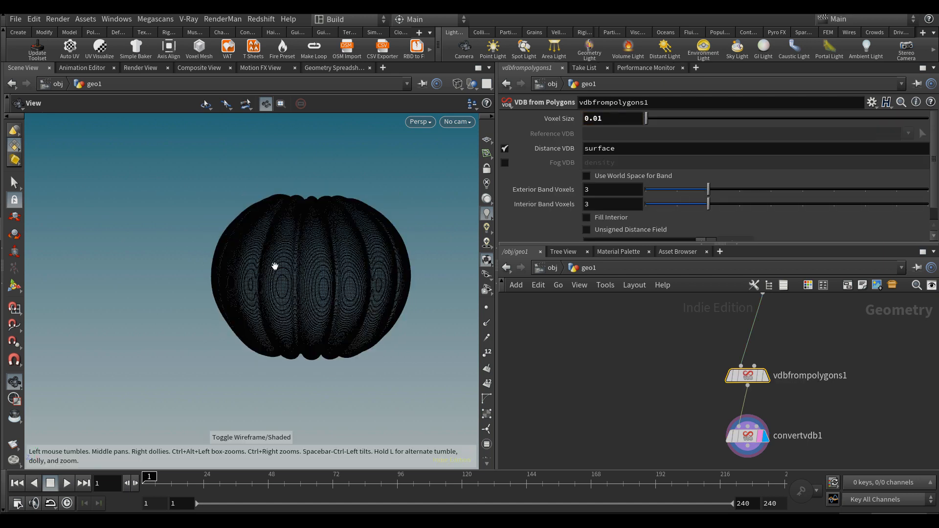
{"action": "left_click", "coordinate": [747, 435]}
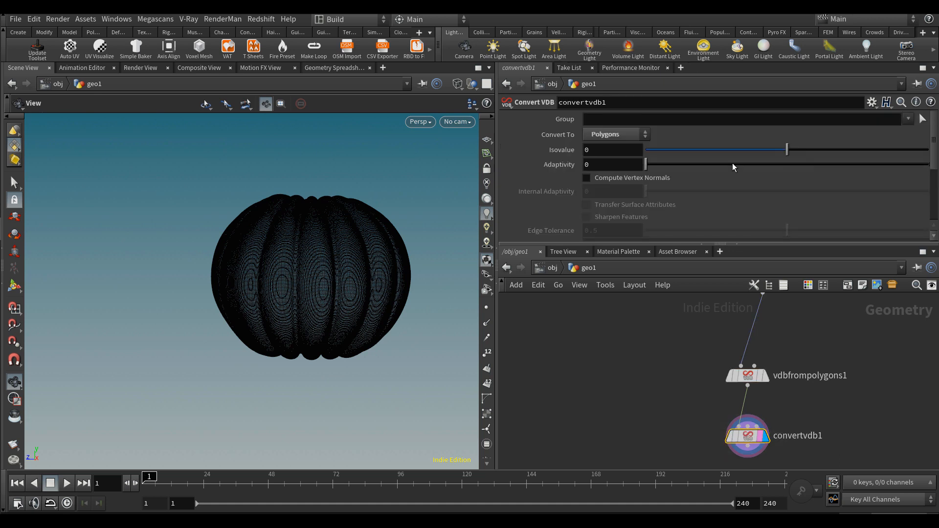
{"action": "left_click_drag", "start_coordinate": [647, 167], "coordinate": [651, 166]}
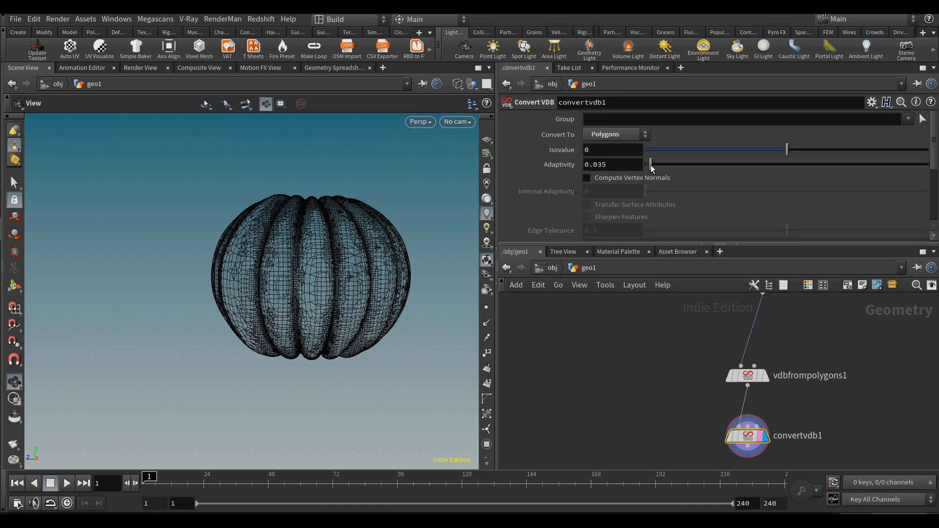
{"action": "left_click_drag", "start_coordinate": [216, 252], "coordinate": [240, 258]}
{"action": "key", "text": "w"}
{"action": "mouse_move", "coordinate": [296, 264]}
{"action": "left_mouse_down"}
{"action": "mouse_move", "coordinate": [300, 274]}
{"action": "mouse_move", "coordinate": [381, 293]}
{"action": "mouse_move", "coordinate": [416, 289]}
{"action": "left_mouse_up"}
Move the convertvdb1 node further down to leave space beneath vdbfrompolygons1
{"action": "middle_click_drag", "start_coordinate": [696, 423], "coordinate": [703, 426]}
{"action": "scroll", "coordinate": [703, 425], "scroll_direction": "down", "scroll_amount": 3}
{"action": "left_click_drag", "start_coordinate": [734, 401], "coordinate": [738, 384]}
{"action": "middle_click_drag", "start_coordinate": [759, 385], "coordinate": [759, 326]}
{"action": "left_click_drag", "start_coordinate": [735, 375], "coordinate": [738, 424]}
{"action": "middle_click_drag", "start_coordinate": [741, 347], "coordinate": [797, 381]}
Duplicate the vdbfrompolygons1 node and place the copy between the pumpkin and face stencil branches
{"action": "scroll", "coordinate": [796, 376], "scroll_direction": "up", "scroll_amount": 2}
{"action": "left_click", "coordinate": [794, 355]}
{"action": "key", "text": "ctrl+c"}
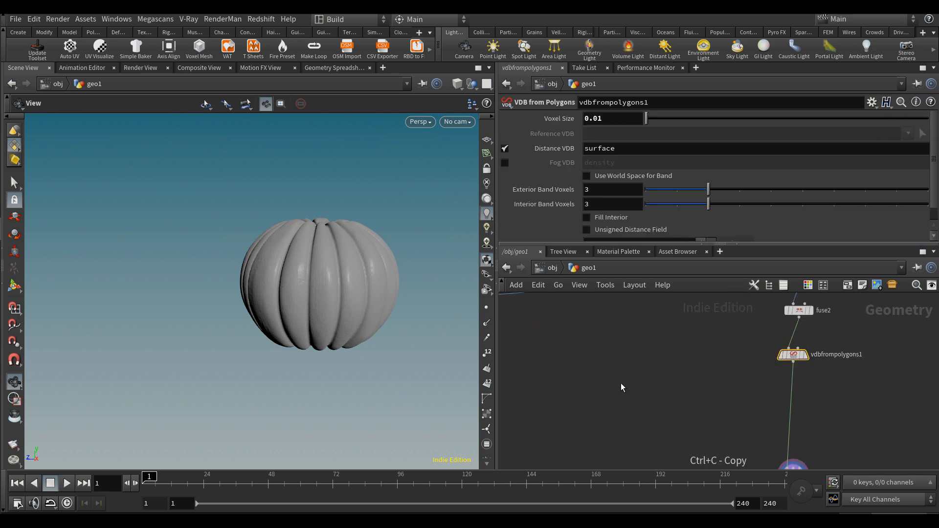
{"action": "middle_click_drag", "start_coordinate": [593, 406], "coordinate": [643, 392]}
{"action": "key", "text": "ctrl+v"}
{"action": "left_click_drag", "start_coordinate": [644, 392], "coordinate": [610, 409]}
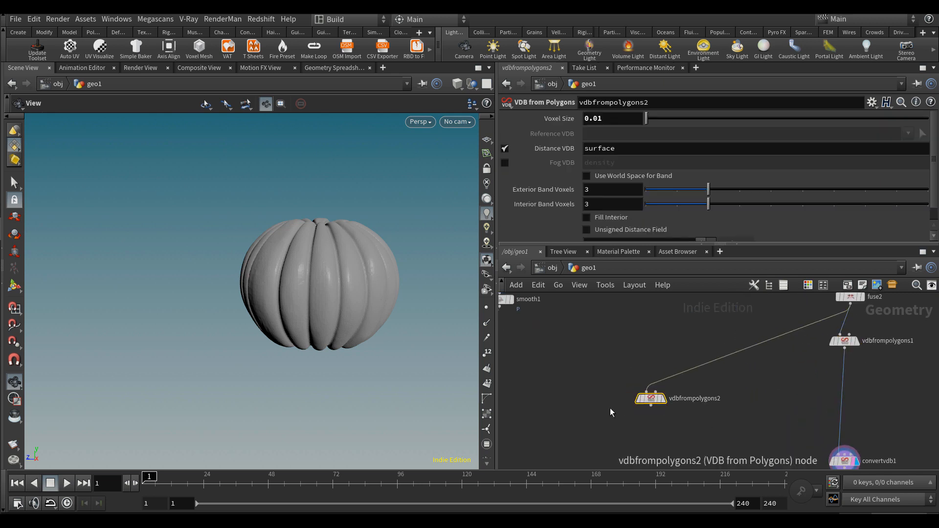
Wire reverse1 into vdbfrompolygons2 in place of fuse2 and display the face stencil volume
{"action": "middle_click_drag", "start_coordinate": [610, 408], "coordinate": [687, 377]}
{"action": "scroll", "coordinate": [687, 377], "scroll_direction": "down", "scroll_amount": 3}
{"action": "left_click", "coordinate": [717, 371]}
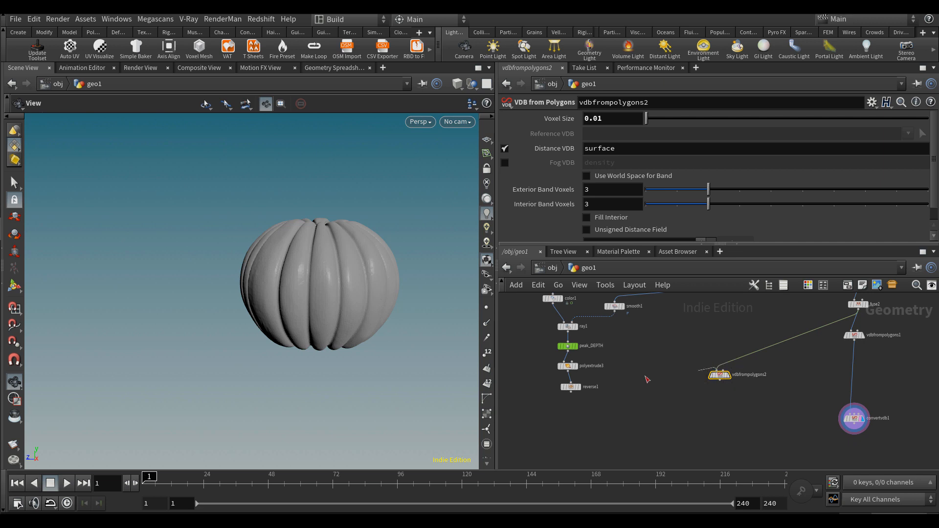
{"action": "left_click", "coordinate": [570, 392]}
{"action": "left_click_drag", "start_coordinate": [725, 383], "coordinate": [688, 394]}
{"action": "scroll", "coordinate": [689, 393], "scroll_direction": "up", "scroll_amount": 3}
{"action": "left_click", "coordinate": [694, 394]}
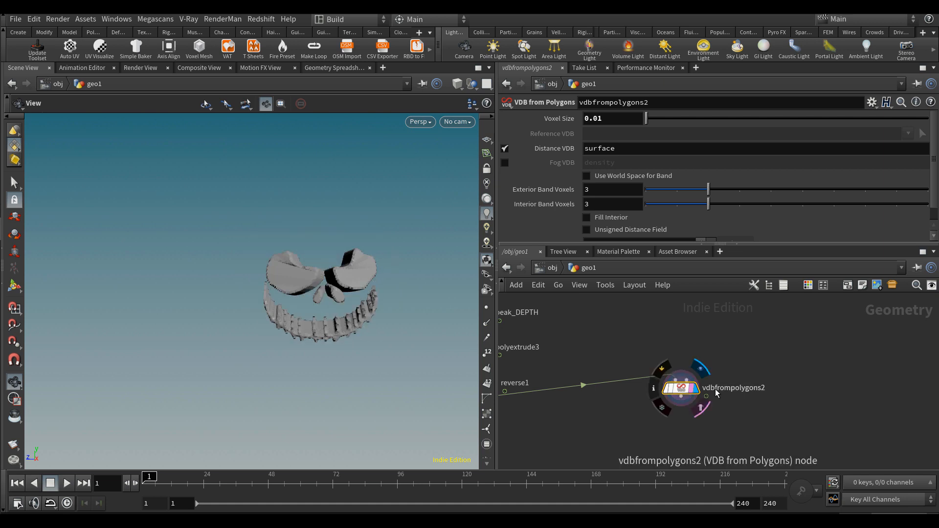
Link vdbfrompolygons2's Voxel Size to vdbfrompolygons1's Voxel Size with a relative reference
{"action": "scroll", "coordinate": [715, 389], "scroll_direction": "down", "scroll_amount": 3}
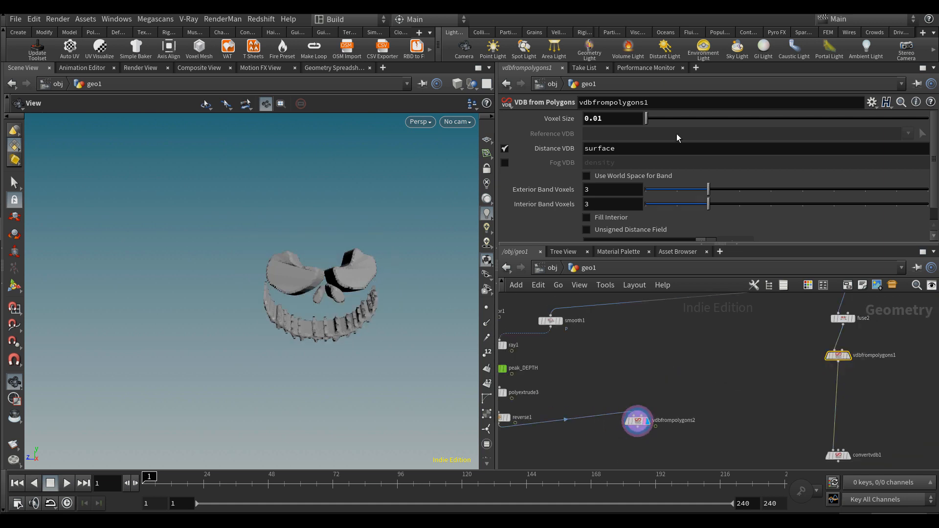
{"action": "right_click", "coordinate": [556, 121]}
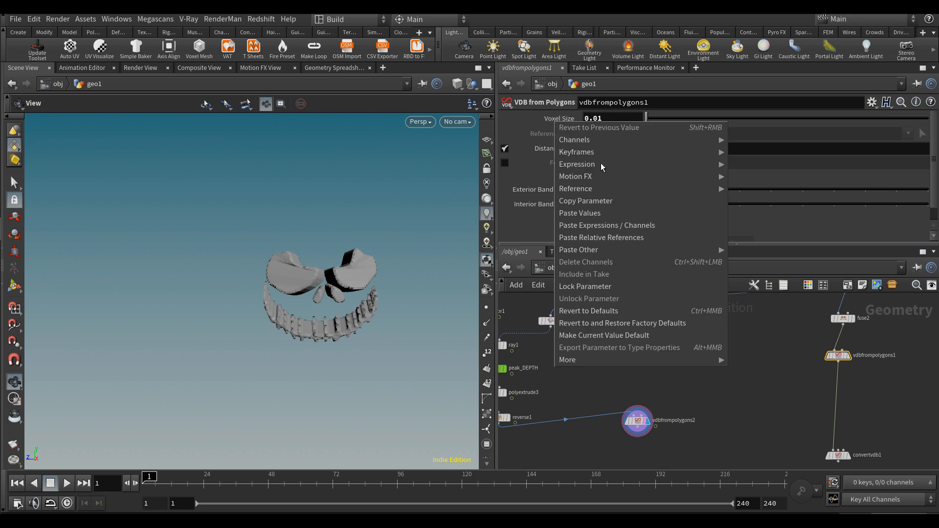
{"action": "left_click", "coordinate": [620, 202]}
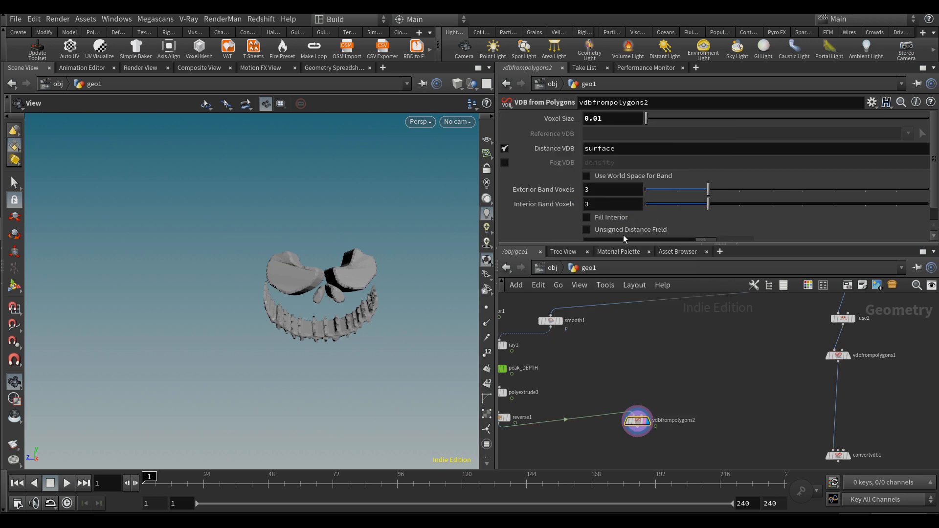
{"action": "key", "text": "BackSpace"}
{"action": "right_click", "coordinate": [622, 119]}
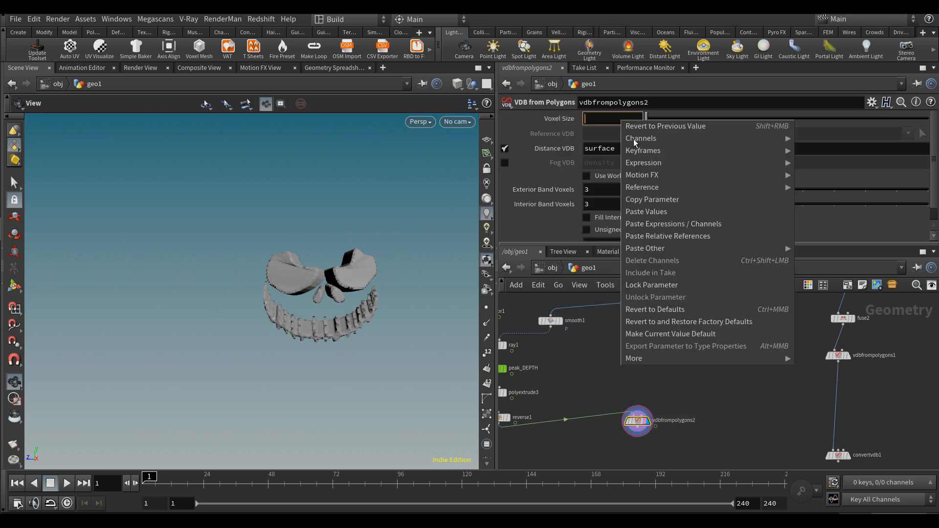
{"action": "left_click", "coordinate": [687, 236]}
Insert a VDB Combine node between vdbfrompolygons1 and convertvdb1 and wire vdbfrompolygons2 into its second input
{"action": "middle_click_drag", "start_coordinate": [835, 447], "coordinate": [842, 385]}
{"action": "left_click_drag", "start_coordinate": [851, 396], "coordinate": [856, 438]}
{"action": "scroll", "coordinate": [724, 374], "scroll_direction": "up", "scroll_amount": 2}
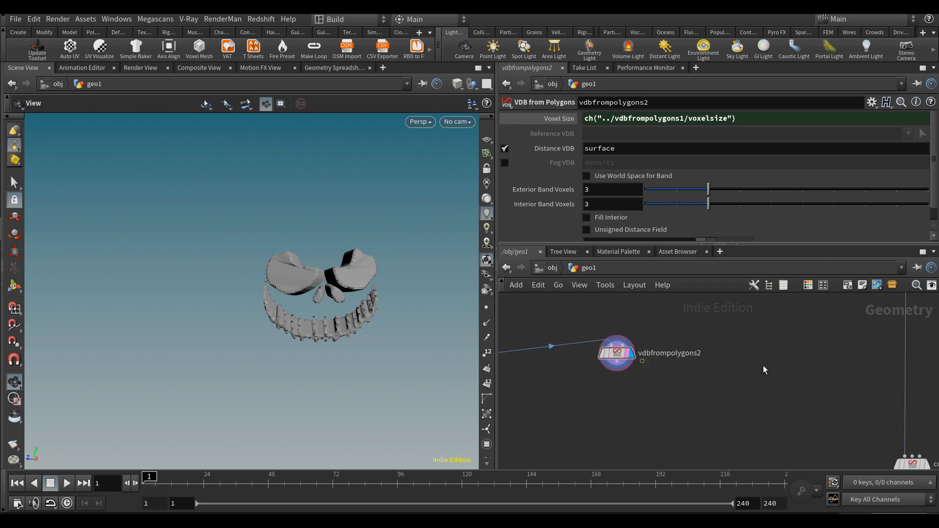
{"action": "middle_click_drag", "start_coordinate": [768, 366], "coordinate": [719, 372]}
{"action": "key", "text": "Tab"}
{"action": "type", "text": "vdbcomb"}
{"action": "key", "text": "Return"}
{"action": "left_click", "coordinate": [811, 402]}
{"action": "left_click_drag", "start_coordinate": [810, 406], "coordinate": [587, 372]}
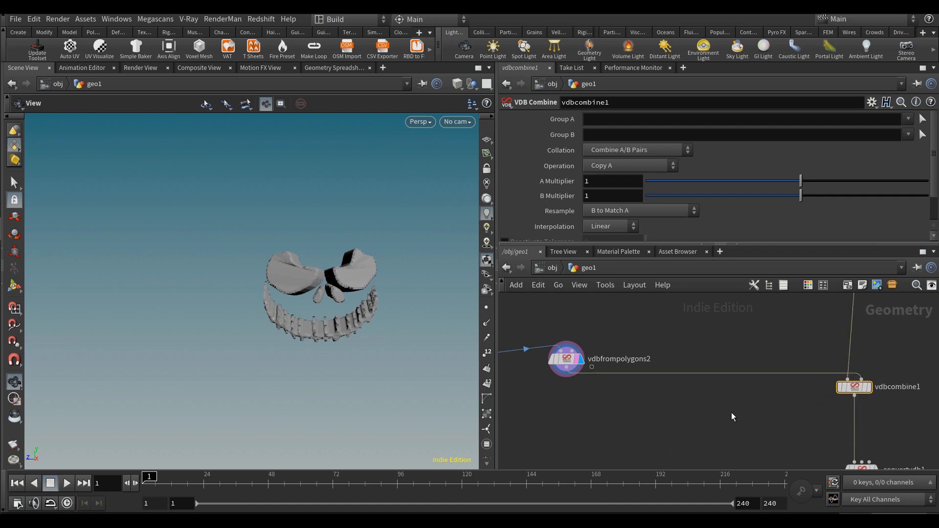
Display convertvdb1 and set vdbcombine1's Operation to SDF Difference to carve the face into the pumpkin
{"action": "middle_click_drag", "start_coordinate": [882, 460], "coordinate": [804, 397]}
{"action": "scroll", "coordinate": [804, 397], "scroll_direction": "up", "scroll_amount": 2}
{"action": "left_click", "coordinate": [793, 409]}
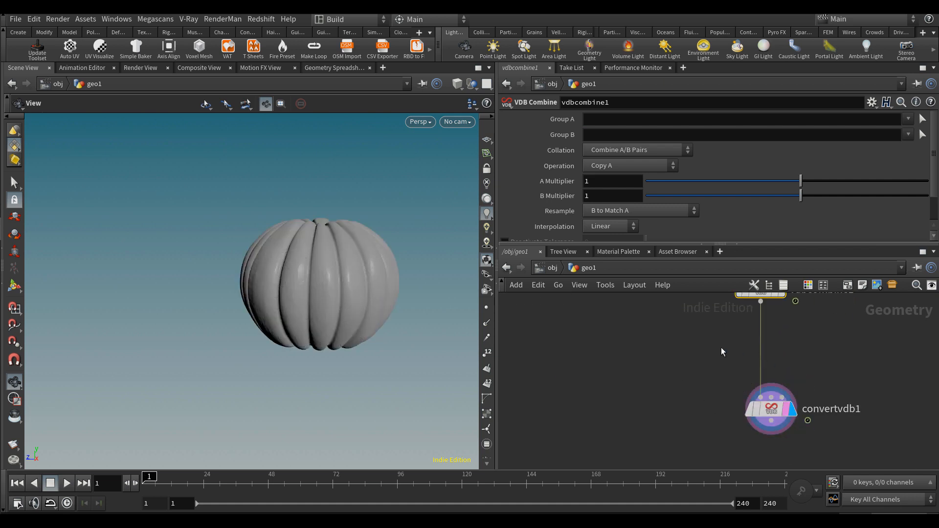
{"action": "middle_click_drag", "start_coordinate": [721, 347], "coordinate": [703, 406]}
{"action": "left_click", "coordinate": [612, 168]}
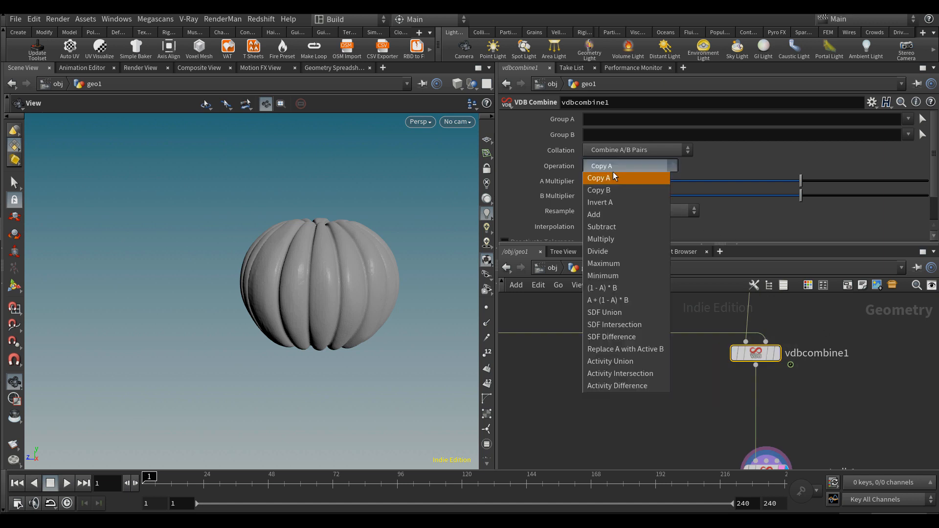
{"action": "left_click", "coordinate": [629, 335]}
{"action": "scroll", "coordinate": [345, 309], "scroll_direction": "up", "scroll_amount": 2}
{"action": "left_click_drag", "start_coordinate": [346, 310], "coordinate": [296, 300]}
{"action": "scroll", "coordinate": [683, 408], "scroll_direction": "down", "scroll_amount": 3}
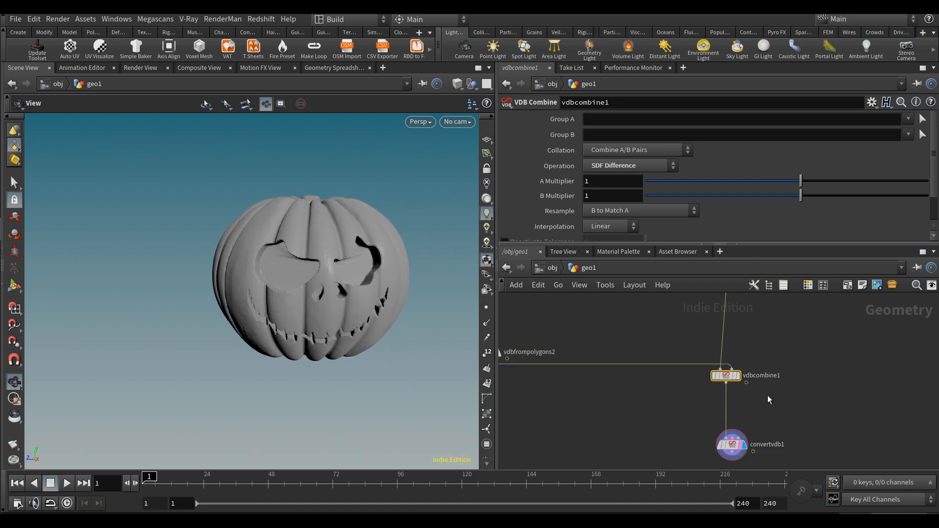
Branch a VDB Reshape SDF node off vdbfrompolygons1, beside the main chain, and display it
{"action": "scroll", "coordinate": [741, 406], "scroll_direction": "down", "scroll_amount": 4}
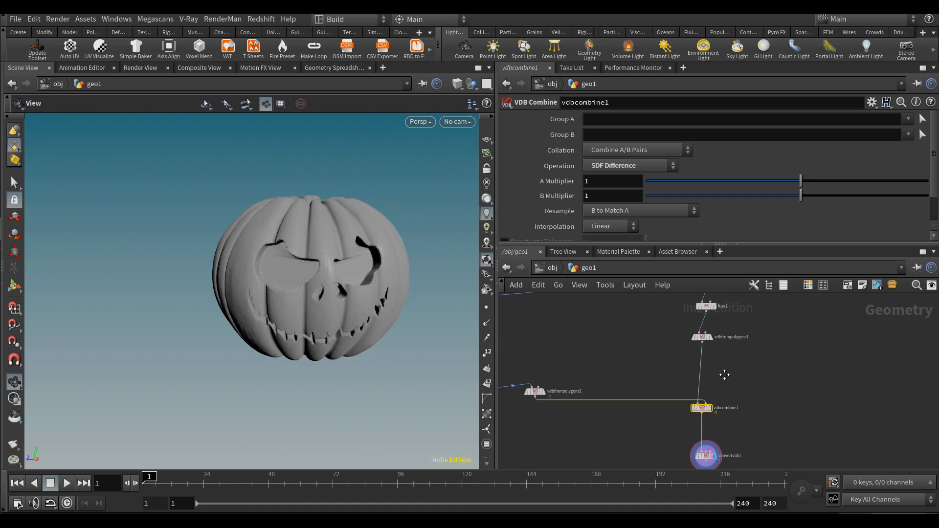
{"action": "left_click", "coordinate": [694, 337]}
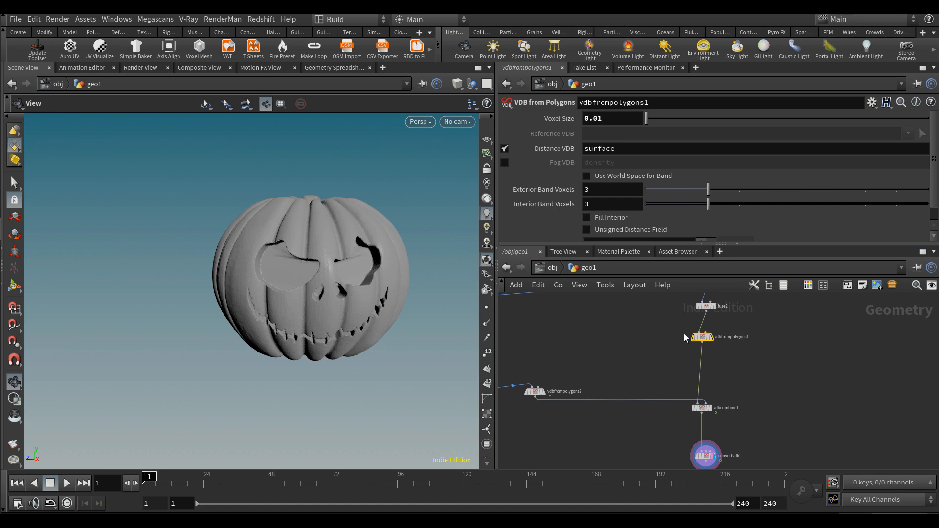
{"action": "key", "text": "Tab"}
{"action": "type", "text": "vdbres"}
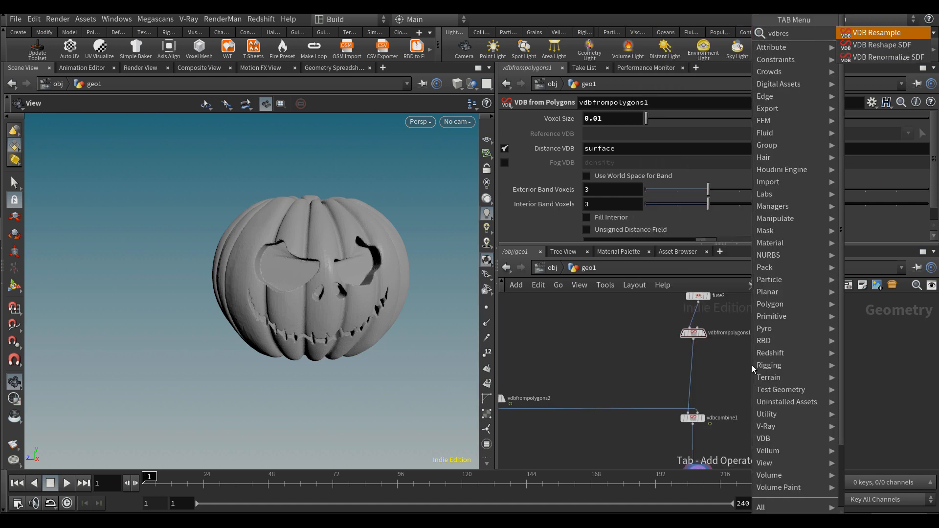
{"action": "key", "text": "Down"}
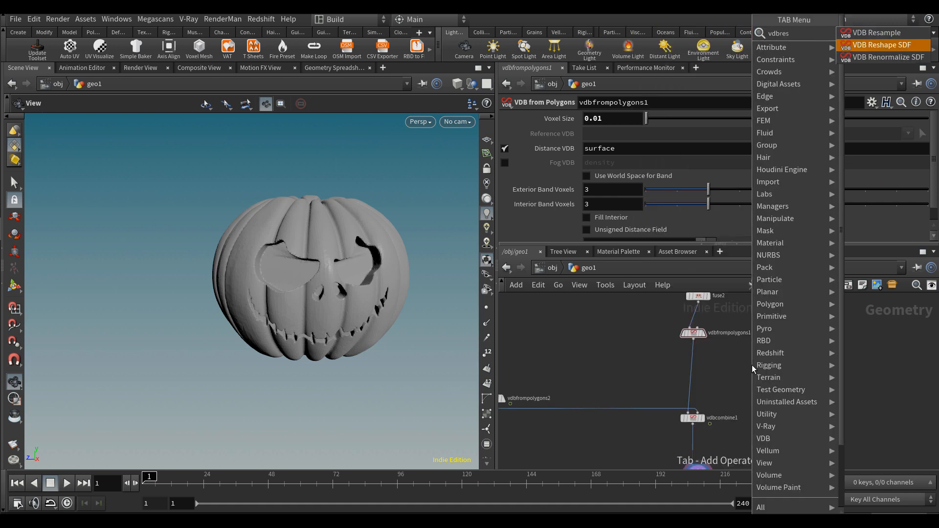
{"action": "key", "text": "Return"}
{"action": "left_click", "coordinate": [759, 375]}
{"action": "scroll", "coordinate": [756, 373], "scroll_direction": "up", "scroll_amount": 2}
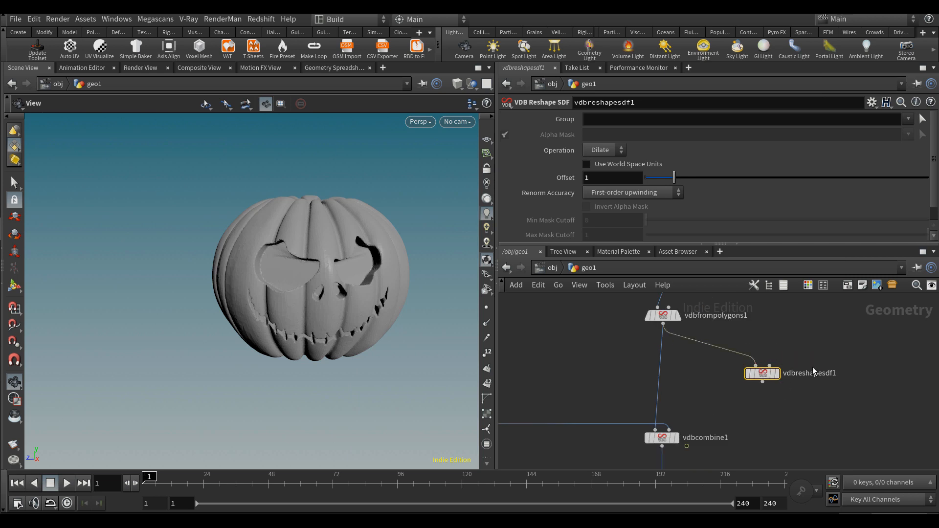
{"action": "left_click", "coordinate": [774, 375]}
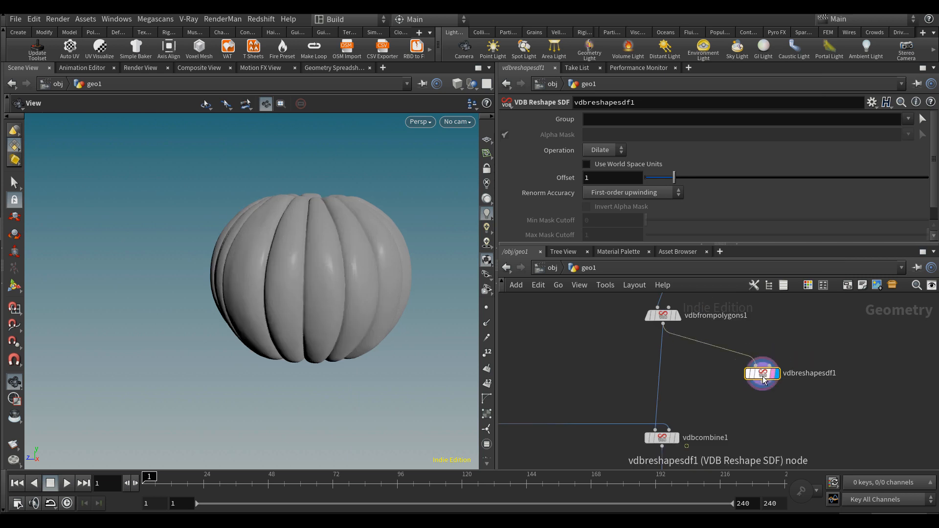
Set vdbreshapesdf1's Operation to Erode with an Offset of 6.5
{"action": "left_click", "coordinate": [618, 149]}
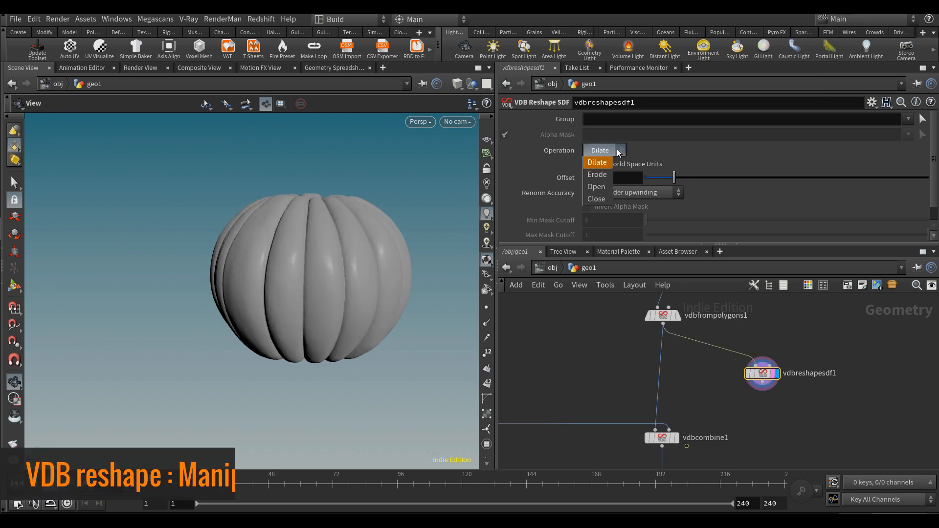
{"action": "left_click", "coordinate": [598, 174]}
{"action": "left_click_drag", "start_coordinate": [674, 177], "coordinate": [829, 186]}
Add a VDB Smooth node directly beneath vdbreshapesdf1, connect it and display it
{"action": "scroll", "coordinate": [755, 400], "scroll_direction": "up", "scroll_amount": 1}
{"action": "key", "text": "Tab"}
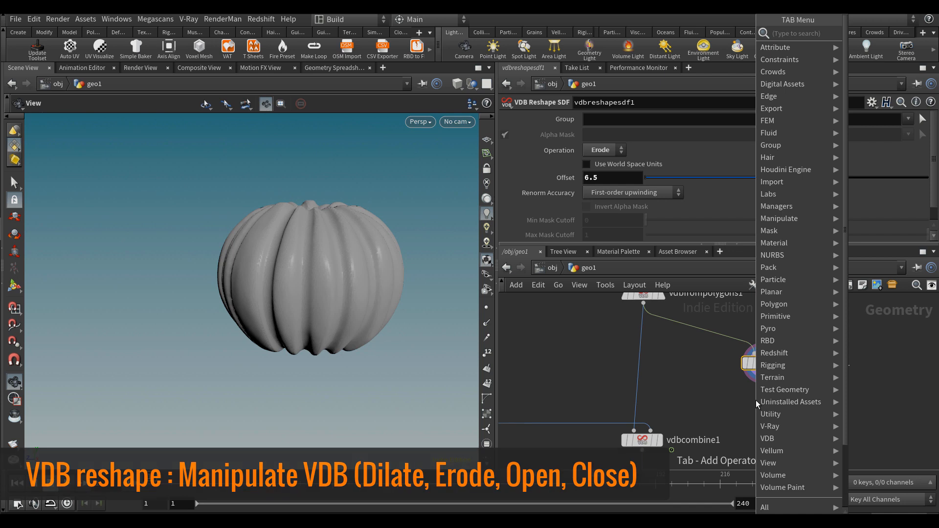
{"action": "type", "text": "vdbs"}
{"action": "key", "text": "Return"}
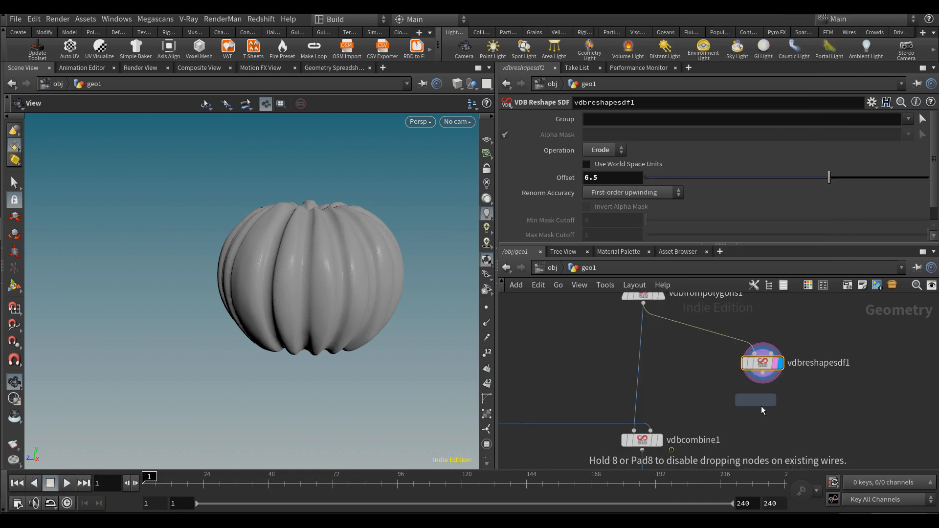
{"action": "left_click", "coordinate": [763, 416]}
{"action": "left_click", "coordinate": [775, 417]}
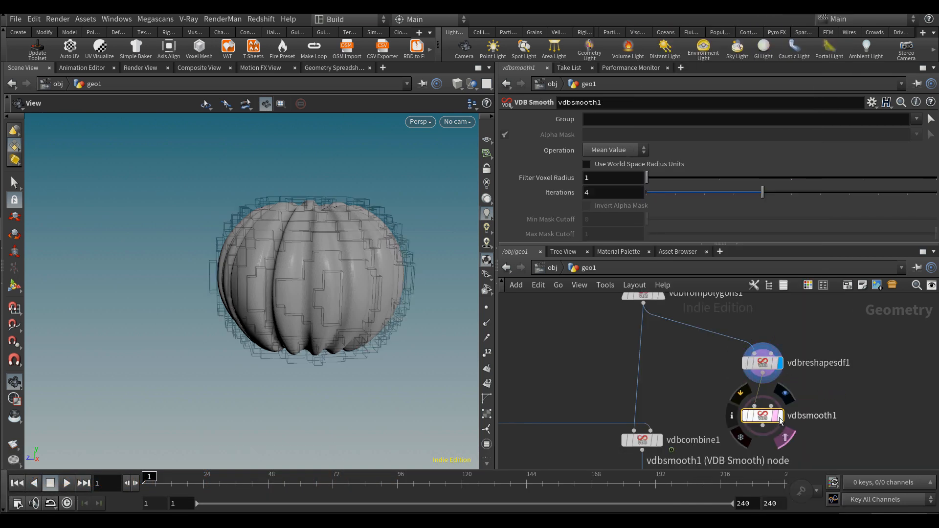
{"action": "left_click", "coordinate": [780, 416]}
{"action": "left_click_drag", "start_coordinate": [765, 416], "coordinate": [764, 403]}
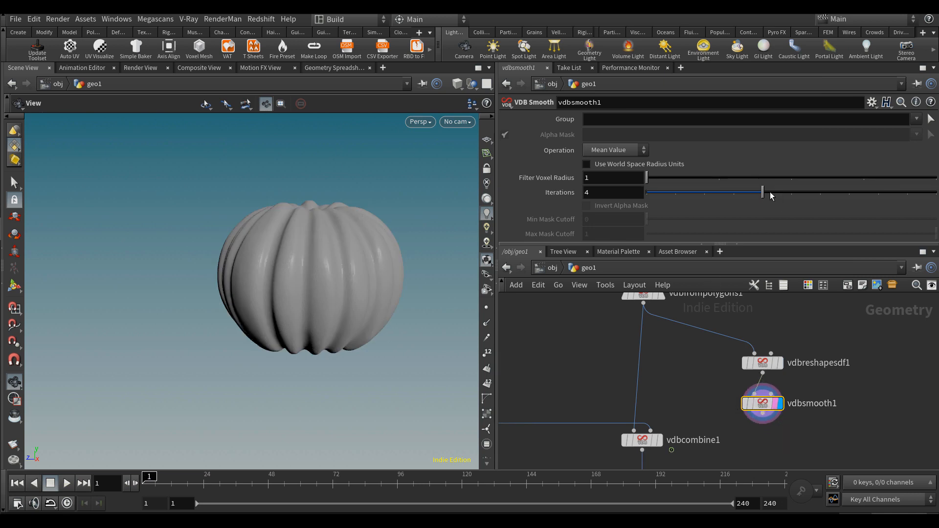
Set vdbsmooth1's Filter Voxel Radius to 5 and Iterations to 2, and compare the result with the node bypassed
{"action": "left_click_drag", "start_coordinate": [771, 192], "coordinate": [935, 195]}
{"action": "left_click_drag", "start_coordinate": [674, 179], "coordinate": [731, 181]}
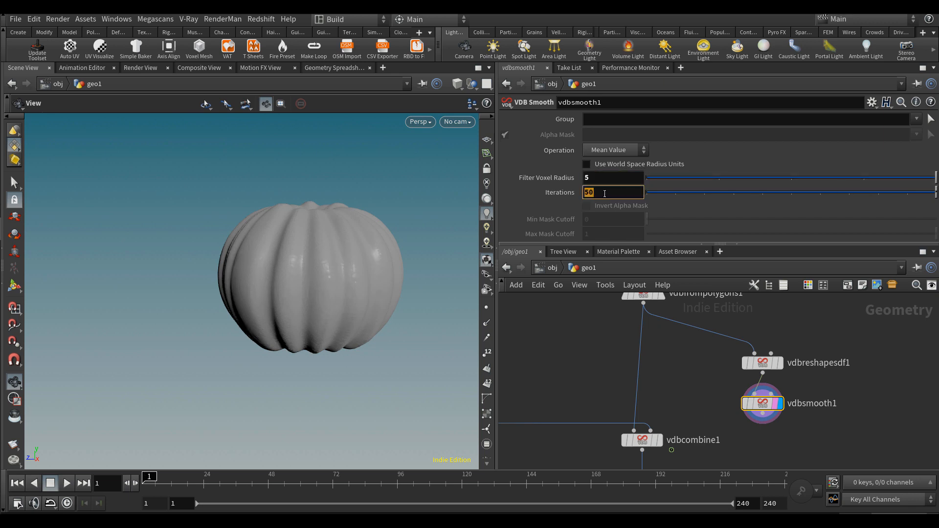
{"action": "type", "text": "2"}
{"action": "key", "text": "Return"}
{"action": "middle_click_drag", "start_coordinate": [707, 361], "coordinate": [721, 306]}
{"action": "scroll", "coordinate": [744, 337], "scroll_direction": "up", "scroll_amount": 1}
{"action": "left_click", "coordinate": [759, 351]}
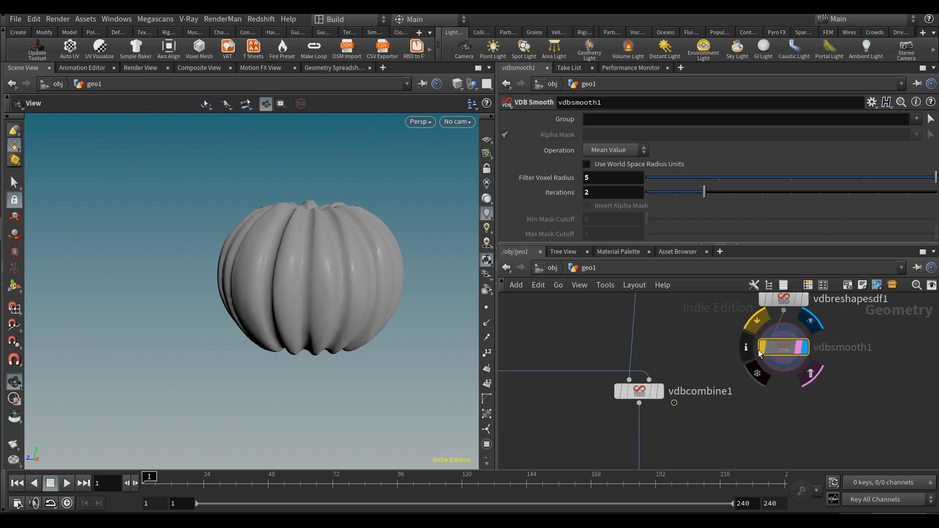
{"action": "left_click", "coordinate": [758, 350]}
{"action": "scroll", "coordinate": [697, 357], "scroll_direction": "down", "scroll_amount": 2}
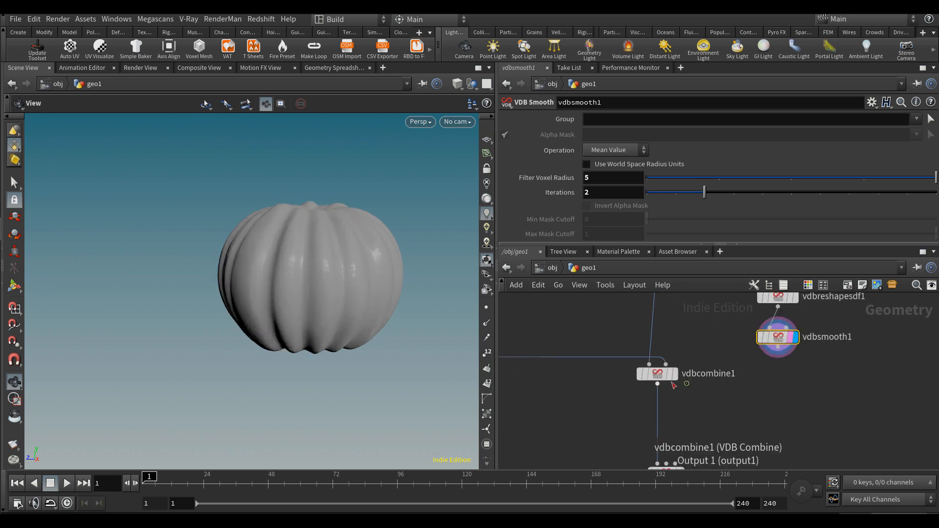
Duplicate vdbcombine1, insert the copy before convertvdb1, and wire vdbsmooth1 into its second input
{"action": "left_click", "coordinate": [662, 376]}
{"action": "middle_click_drag", "start_coordinate": [699, 424], "coordinate": [692, 383]}
{"action": "key", "text": "ctrl+c"}
{"action": "key", "text": "ctrl+v"}
{"action": "left_click_drag", "start_coordinate": [679, 388], "coordinate": [770, 316]}
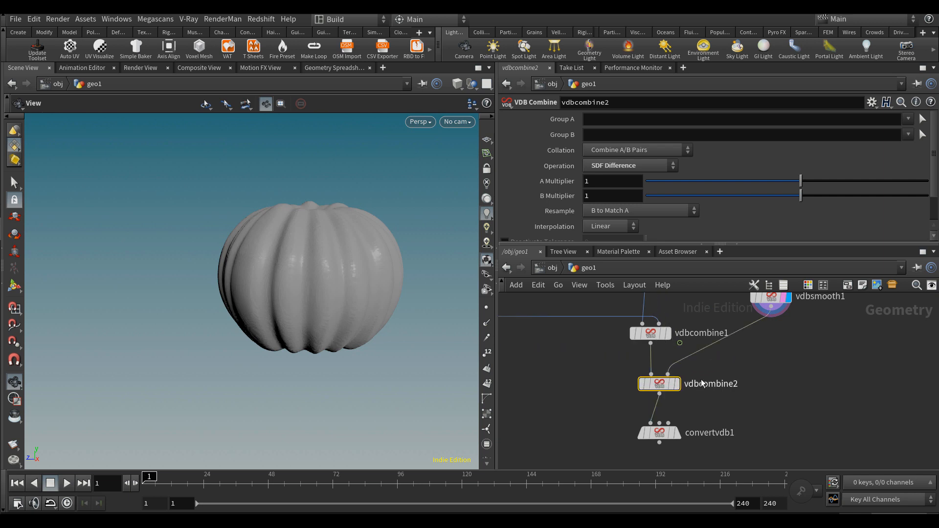
Display vdbcombine2 and then convertvdb1 to inspect the hollowed pumpkin from different angles
{"action": "left_click", "coordinate": [676, 383]}
{"action": "left_click_drag", "start_coordinate": [289, 277], "coordinate": [395, 305]}
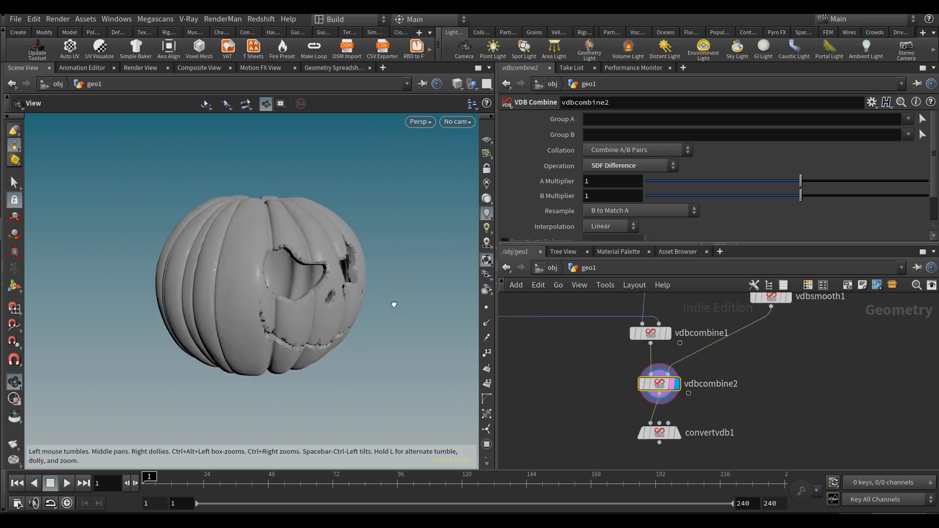
{"action": "mouse_move", "coordinate": [637, 386]}
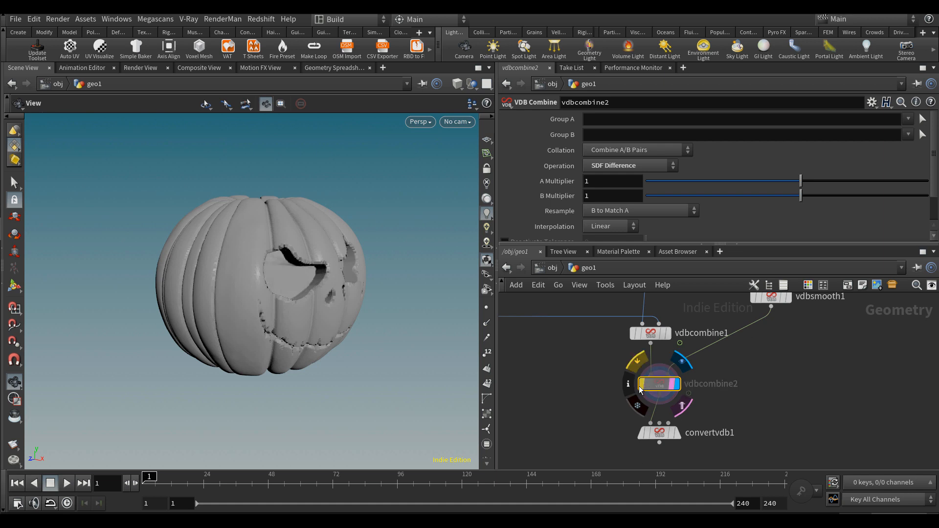
{"action": "left_click", "coordinate": [678, 432]}
{"action": "left_click_drag", "start_coordinate": [421, 366], "coordinate": [293, 308]}
Add a Null node below polyextrude2 in the stem branch and connect polyextrude2 to it
{"action": "middle_click_drag", "start_coordinate": [622, 384], "coordinate": [736, 440]}
{"action": "scroll", "coordinate": [695, 428], "scroll_direction": "down", "scroll_amount": 3}
{"action": "scroll", "coordinate": [692, 431], "scroll_direction": "down", "scroll_amount": 3}
{"action": "scroll", "coordinate": [692, 416], "scroll_direction": "down", "scroll_amount": 3}
{"action": "middle_click_drag", "start_coordinate": [674, 363], "coordinate": [679, 417]}
{"action": "scroll", "coordinate": [674, 399], "scroll_direction": "up", "scroll_amount": 6}
{"action": "key", "text": "Tab"}
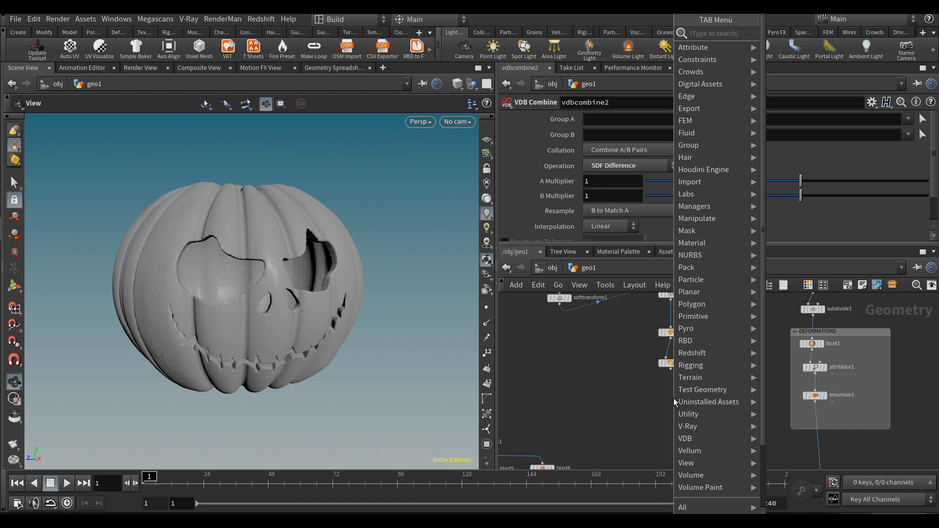
{"action": "type", "text": "null"}
{"action": "key", "text": "Return"}
{"action": "left_click", "coordinate": [674, 406]}
{"action": "scroll", "coordinate": [674, 409], "scroll_direction": "up", "scroll_amount": 3}
{"action": "left_click_drag", "start_coordinate": [667, 339], "coordinate": [673, 398]}
Rename the stem's Null node to OUTPOUT_STEM
{"action": "double_click", "coordinate": [709, 414]}
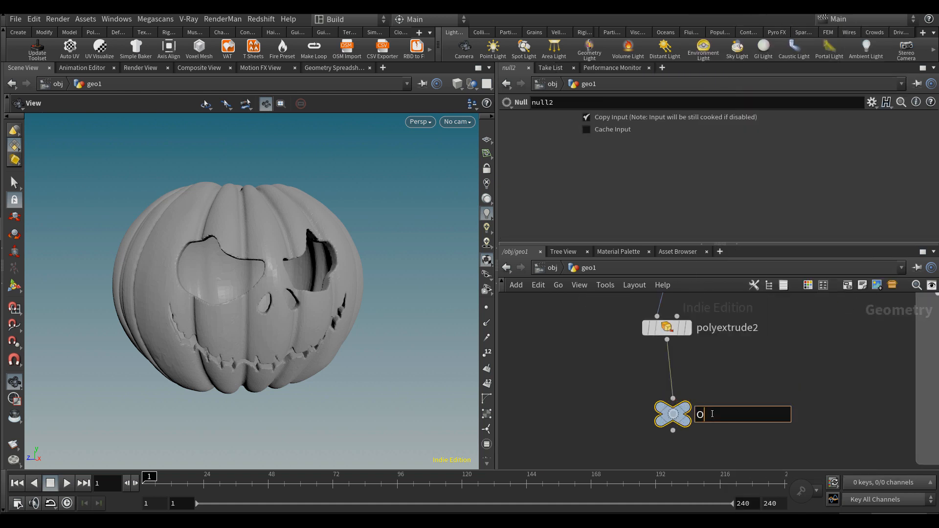
{"action": "type", "text": "OUTPOUT_STEM"}
{"action": "key", "text": "Return"}
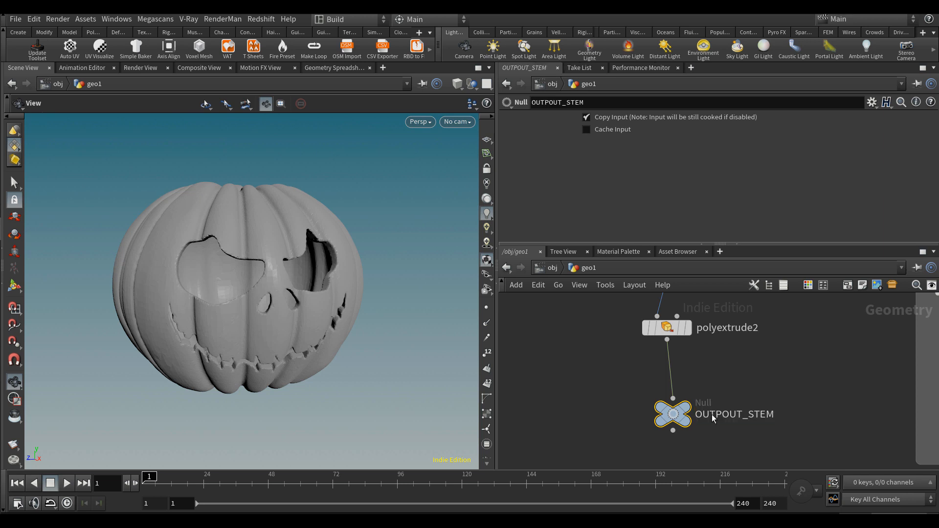
Add an Object Merge node next to OUTPOUT_STEM and assign OUTPOUT_STEM as its Object 1
{"action": "scroll", "coordinate": [714, 409], "scroll_direction": "down", "scroll_amount": 1}
{"action": "key", "text": "Tab"}
{"action": "type", "text": "objec"}
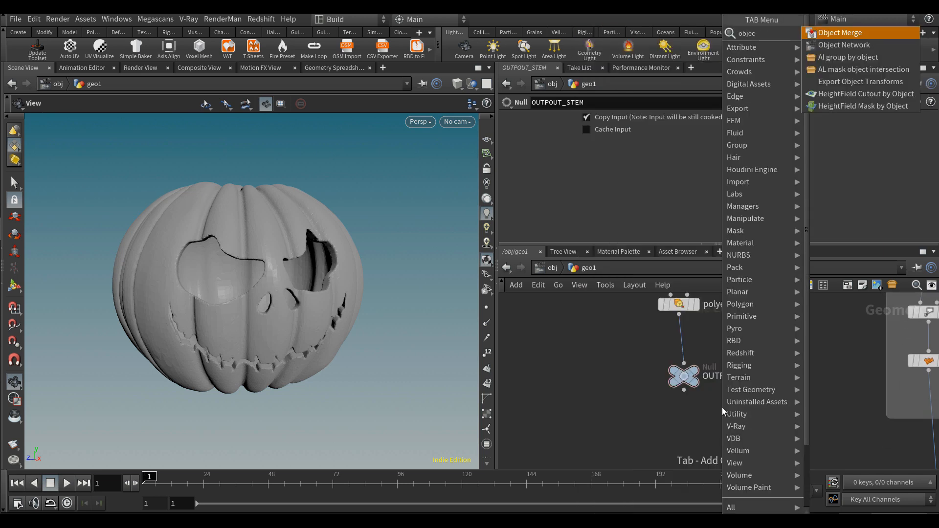
{"action": "key", "text": "Return"}
{"action": "left_click", "coordinate": [722, 407]}
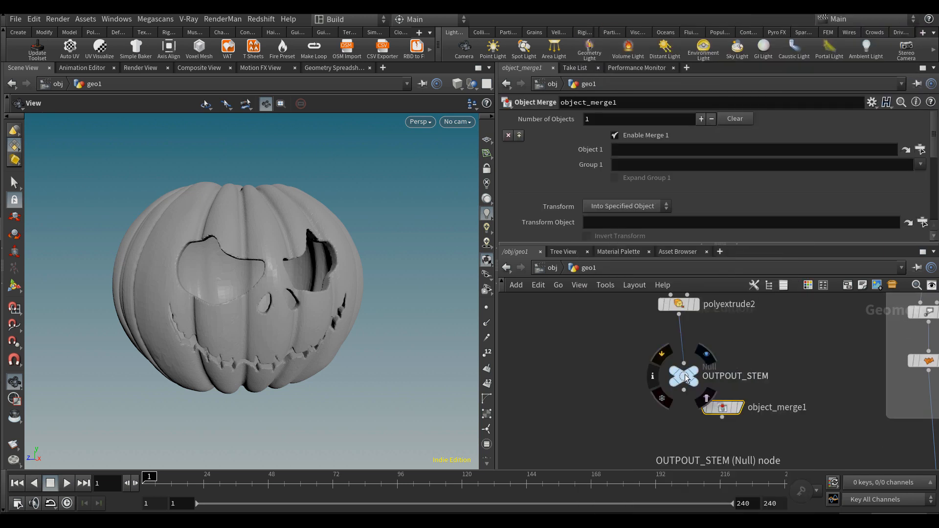
{"action": "left_click_drag", "start_coordinate": [677, 153], "coordinate": [678, 151]}
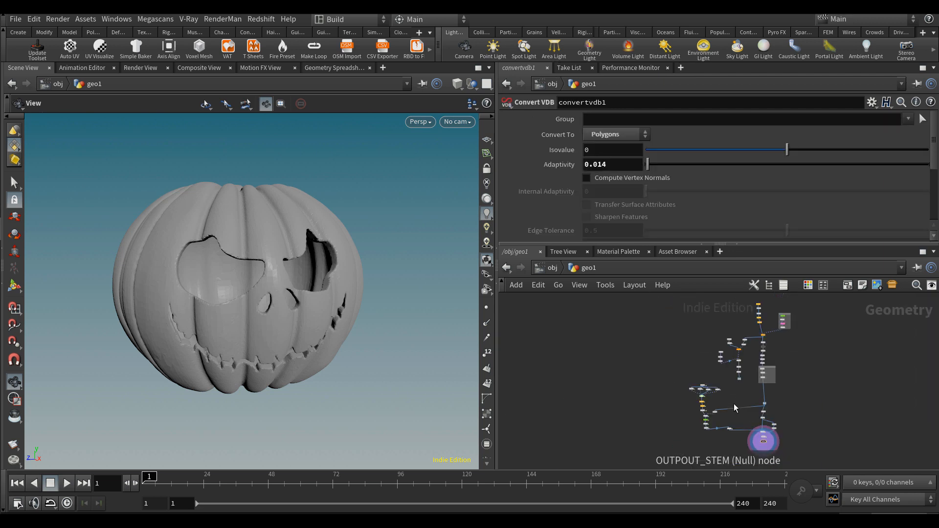
Add a Merge node below convertvdb1 and wire convertvdb1 into it
{"action": "scroll", "coordinate": [759, 445], "scroll_direction": "down", "scroll_amount": 5}
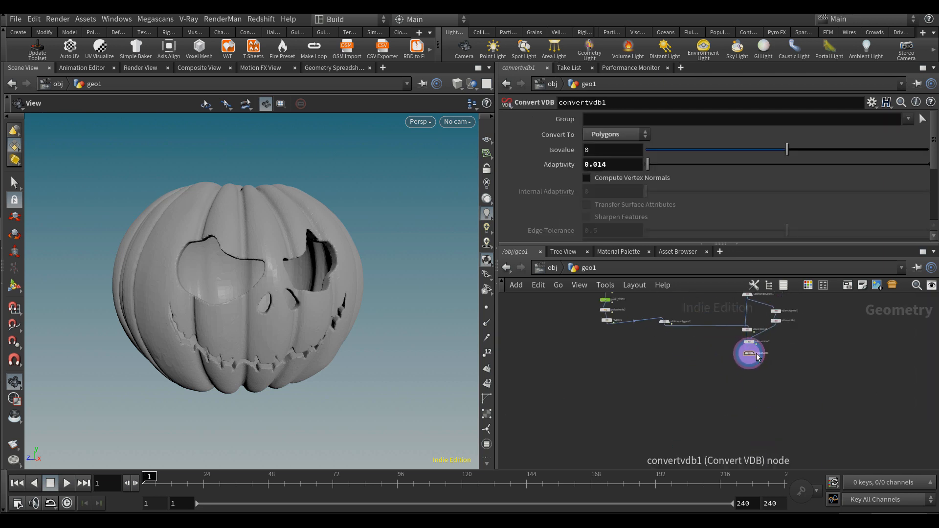
{"action": "scroll", "coordinate": [758, 357], "scroll_direction": "up", "scroll_amount": 3}
{"action": "key", "text": "Tab"}
{"action": "type", "text": "merge"}
{"action": "key", "text": "Return"}
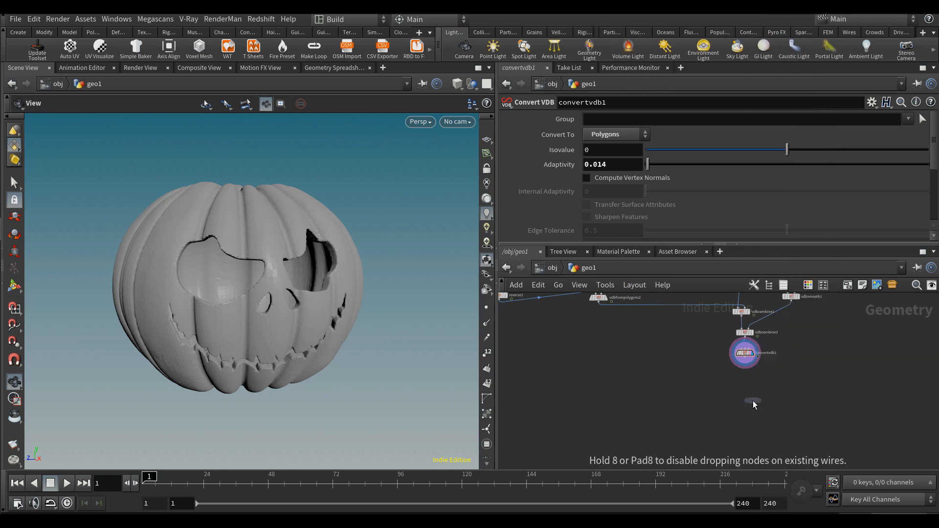
{"action": "left_click", "coordinate": [747, 415]}
{"action": "left_click_drag", "start_coordinate": [744, 412], "coordinate": [744, 341]}
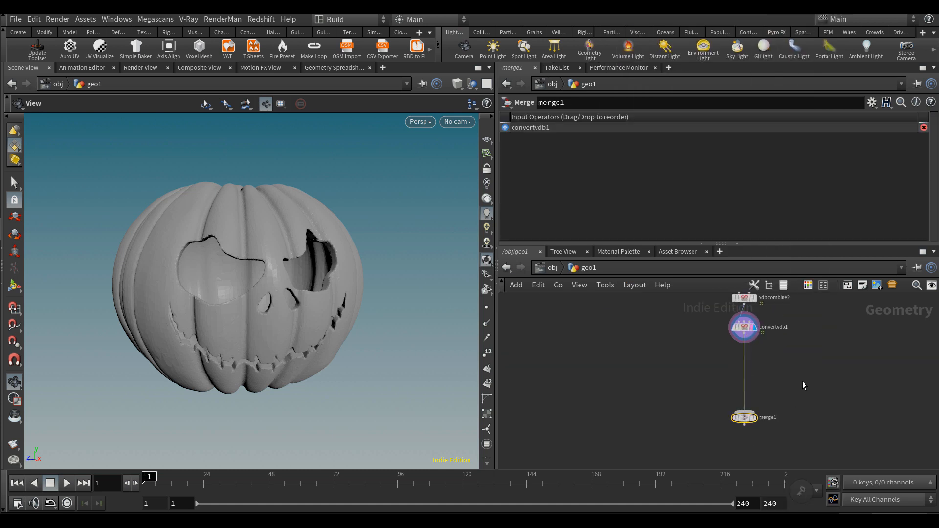
Paste the Object Merge node referencing OUTPOUT_STEM beside merge1, wire it into merge1 and display the merged result
{"action": "key", "text": "ctrl+v"}
{"action": "left_click_drag", "start_coordinate": [745, 418], "coordinate": [745, 433]}
{"action": "left_click_drag", "start_coordinate": [801, 388], "coordinate": [746, 427]}
{"action": "scroll", "coordinate": [763, 424], "scroll_direction": "up", "scroll_amount": 3}
{"action": "left_click", "coordinate": [747, 437]}
{"action": "left_click_drag", "start_coordinate": [355, 269], "coordinate": [356, 268]}
Insert a Subdivide node between object_merge1 and merge1 to smooth the stem, and check it in wireframe
{"action": "key", "text": "Tab"}
{"action": "type", "text": "null"}
{"action": "key", "text": "Return"}
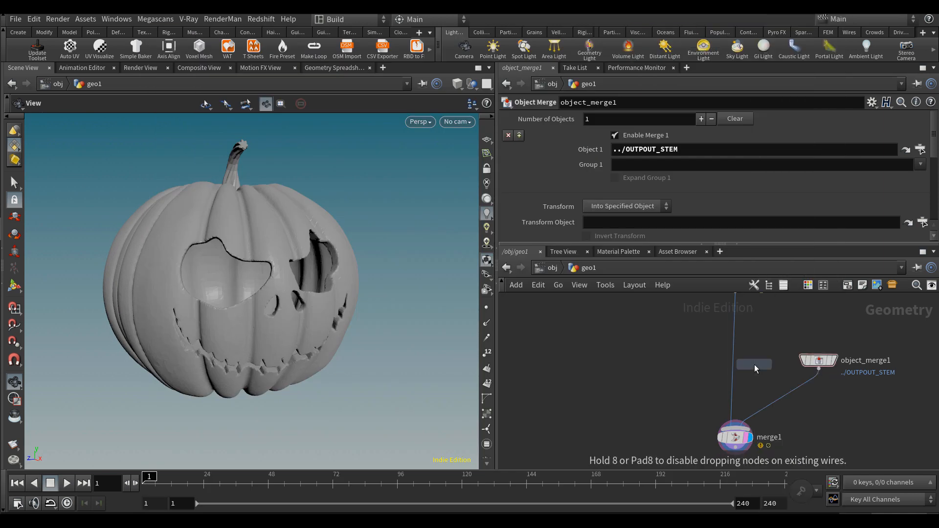
{"action": "left_click", "coordinate": [788, 398]}
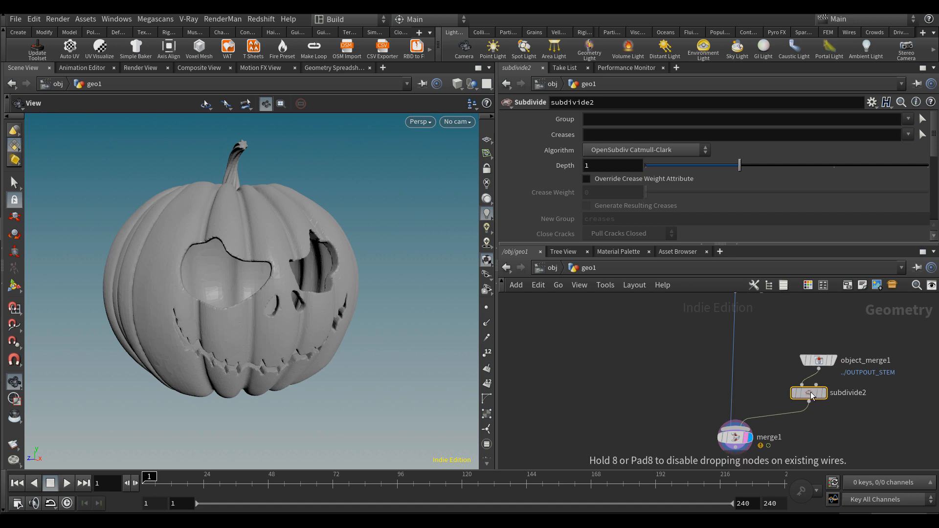
{"action": "key", "text": "w"}
{"action": "key", "text": "w"}
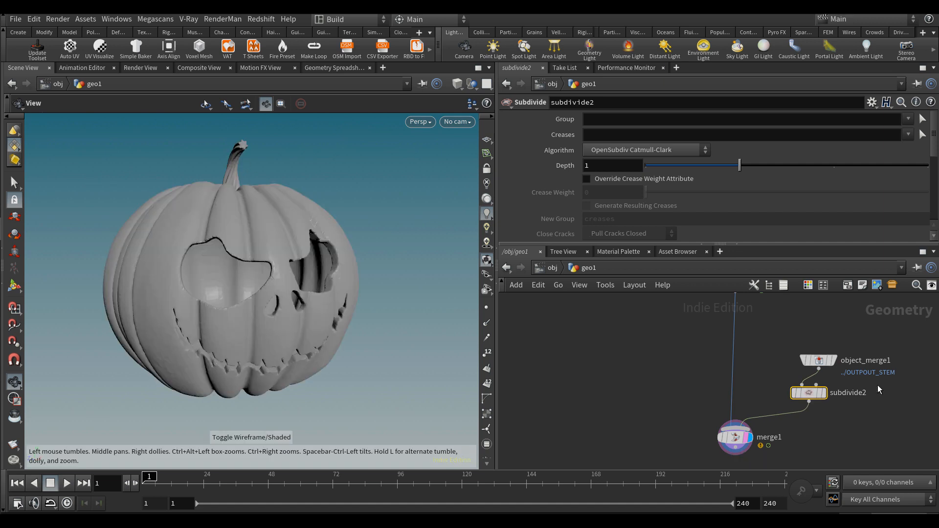
Space out the stem branch nodes and insert a Normal node between subdivide2 and merge1
{"action": "left_click_drag", "start_coordinate": [827, 361], "coordinate": [832, 324]}
{"action": "left_click_drag", "start_coordinate": [809, 392], "coordinate": [824, 369]}
{"action": "key", "text": "Tab"}
{"action": "type", "text": "normal"}
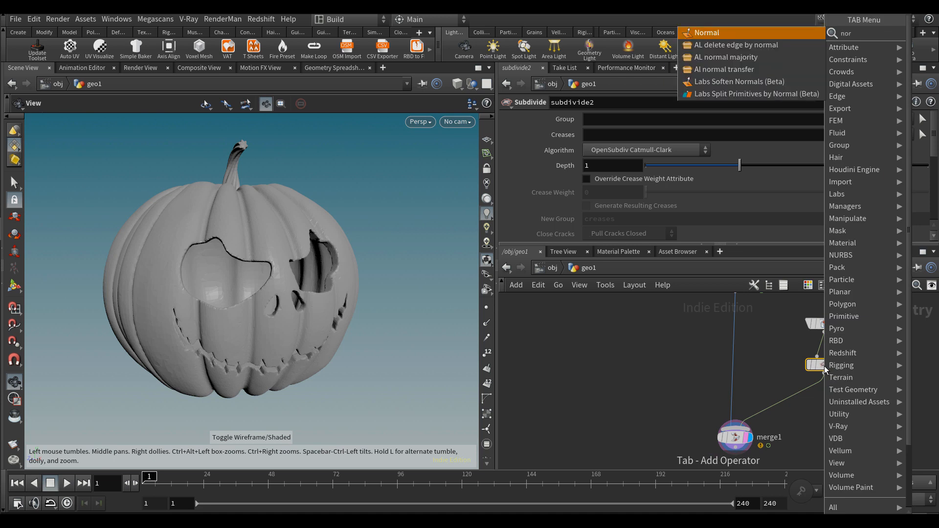
{"action": "key", "text": "Return"}
{"action": "left_click", "coordinate": [794, 396]}
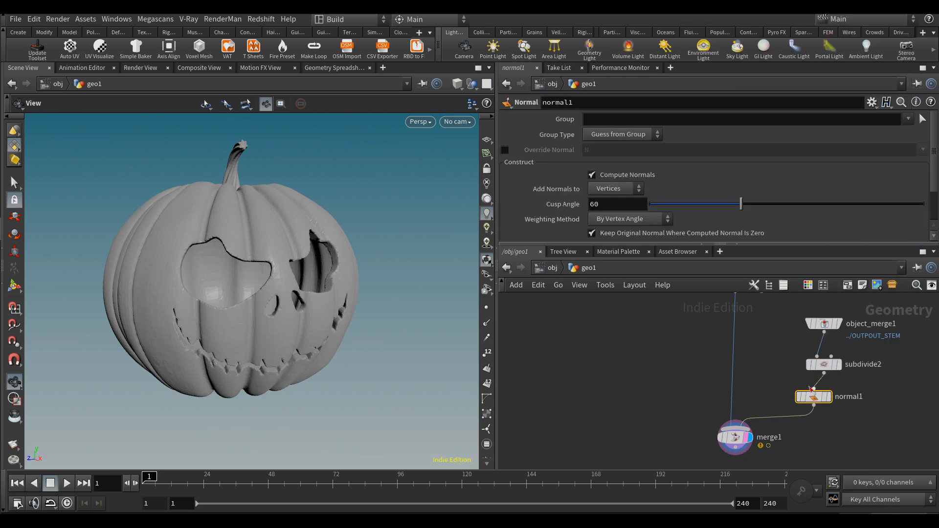
Move the Normal node out of the stem branch to below merge1, connect it and display its result
{"action": "key", "text": "Delete"}
{"action": "middle_click_drag", "start_coordinate": [780, 436], "coordinate": [809, 373]}
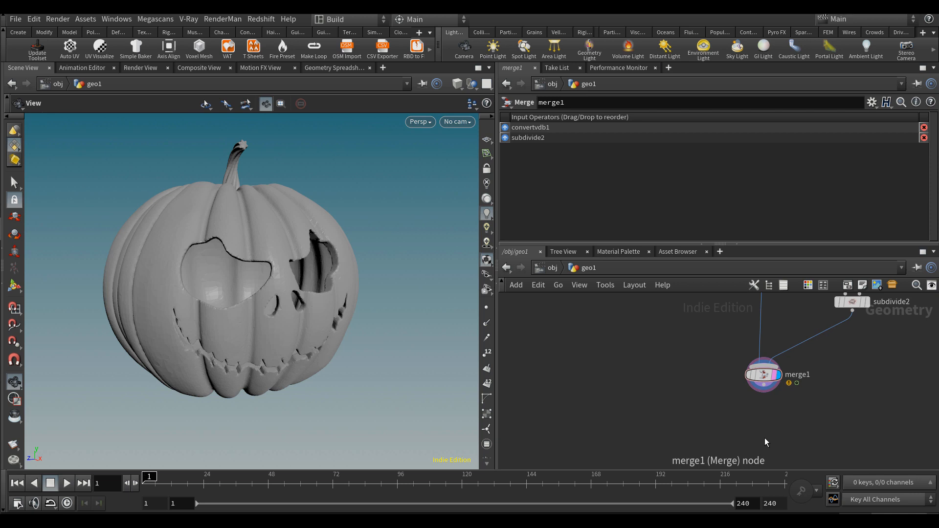
{"action": "key", "text": "ctrl+v"}
{"action": "left_click", "coordinate": [765, 430]}
{"action": "left_click", "coordinate": [764, 386]}
{"action": "left_click", "coordinate": [779, 438]}
{"action": "left_click", "coordinate": [774, 438]}
Move object_merge1, subdivide2, merge1 and normal1 together further down to free space below convertvdb1
{"action": "middle_click_drag", "start_coordinate": [690, 391], "coordinate": [696, 431]}
{"action": "scroll", "coordinate": [695, 431], "scroll_direction": "down", "scroll_amount": 2}
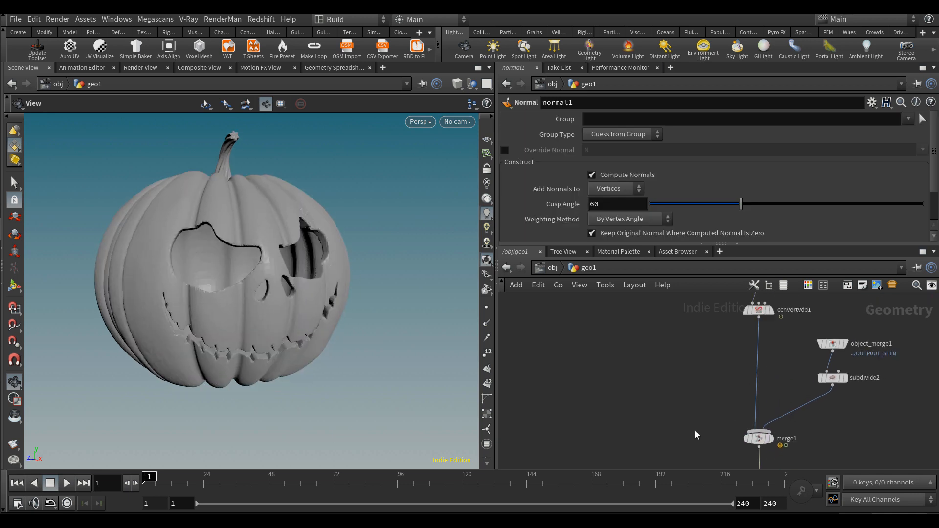
{"action": "scroll", "coordinate": [697, 435], "scroll_direction": "down", "scroll_amount": 3}
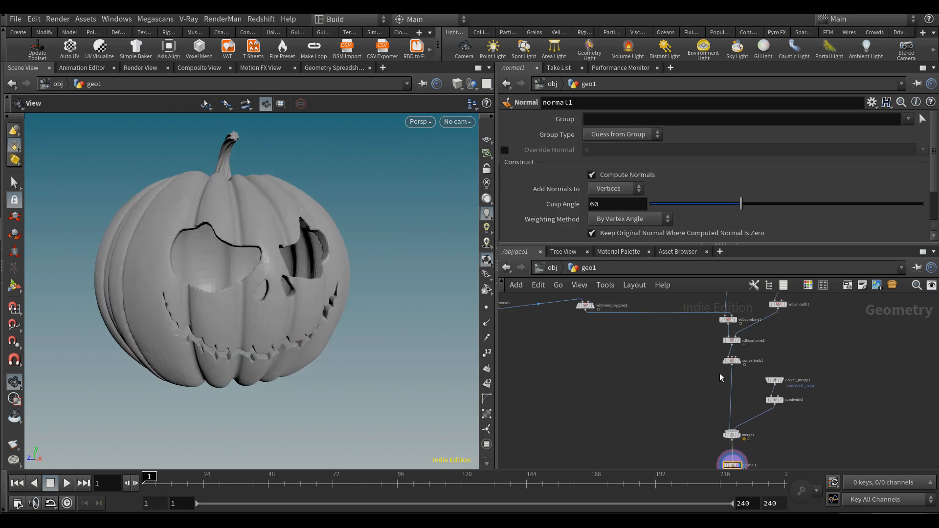
{"action": "left_click_drag", "start_coordinate": [800, 418], "coordinate": [777, 436]}
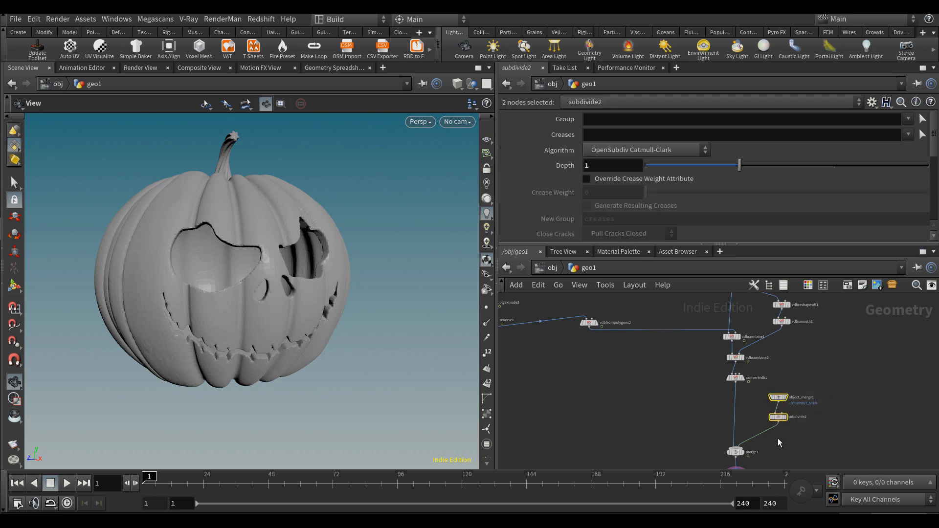
{"action": "middle_click_drag", "start_coordinate": [777, 438], "coordinate": [782, 368]}
{"action": "left_click_drag", "start_coordinate": [778, 369], "coordinate": [729, 422], "text": "shift"}
{"action": "left_click_drag", "start_coordinate": [742, 385], "coordinate": [744, 452]}
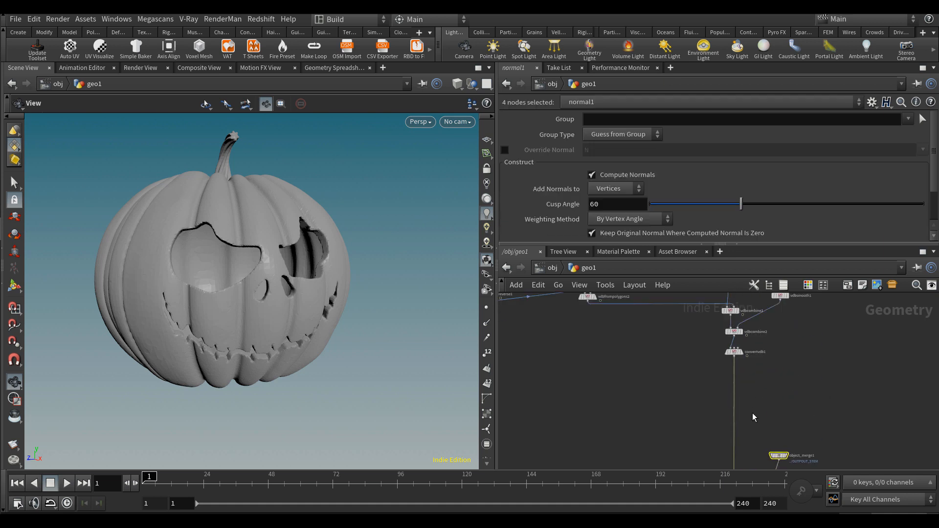
Insert a Color node on the wire between convertvdb1 and merge1
{"action": "key", "text": "Tab"}
{"action": "type", "text": "co"}
{"action": "key", "text": "Return"}
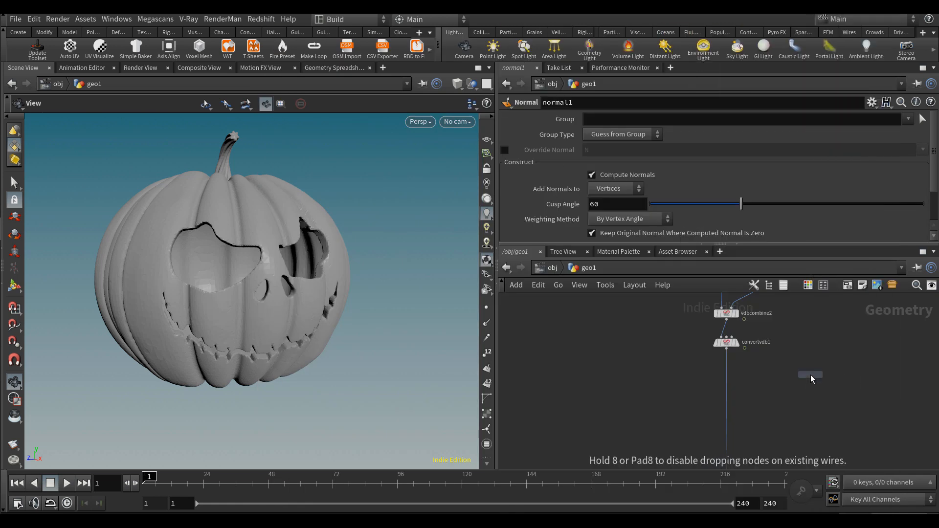
{"action": "left_click", "coordinate": [729, 402]}
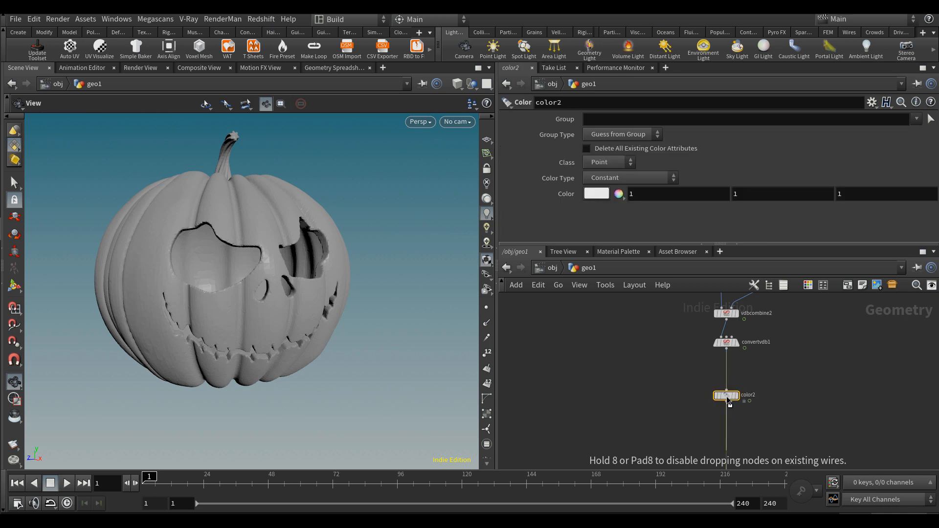
Set the pumpkin's Color node to orange E26100, with R 0.89, G 0.384 and B 0
{"action": "left_click", "coordinate": [591, 197]}
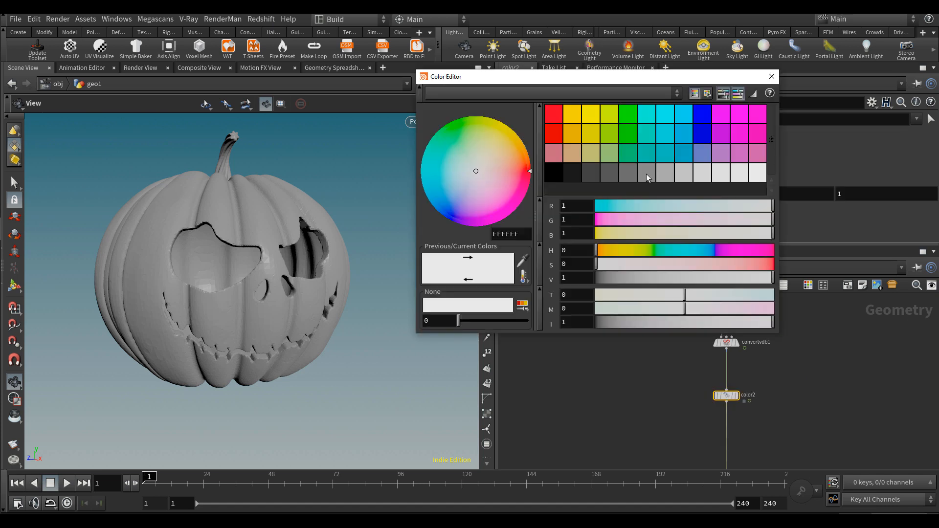
{"action": "left_click", "coordinate": [570, 131]}
{"action": "left_click_drag", "start_coordinate": [711, 278], "coordinate": [753, 280]}
{"action": "left_click", "coordinate": [664, 220]}
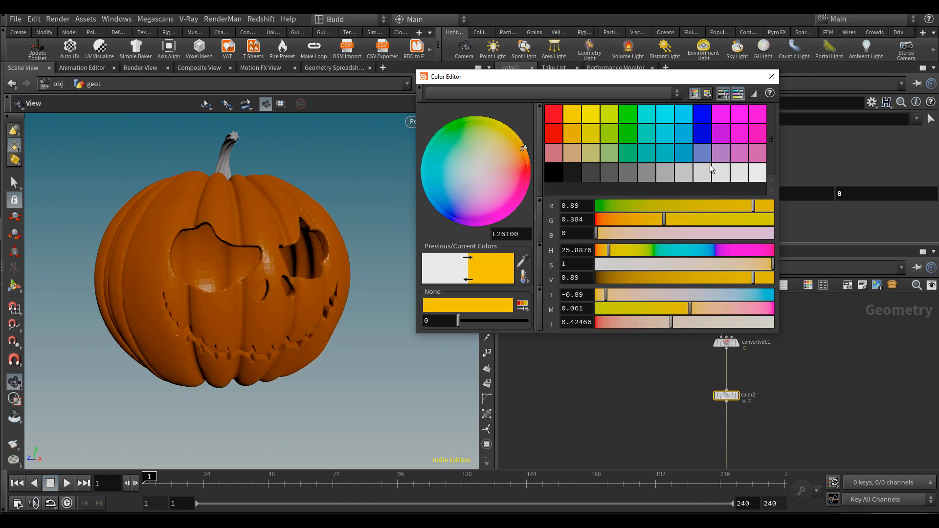
{"action": "left_click", "coordinate": [771, 76]}
Duplicate convertvdb1, connect the output of vdbsmooth1 to the copy and display it
{"action": "middle_click_drag", "start_coordinate": [768, 381], "coordinate": [700, 424]}
{"action": "scroll", "coordinate": [685, 402], "scroll_direction": "down", "scroll_amount": 1}
{"action": "left_click", "coordinate": [659, 391]}
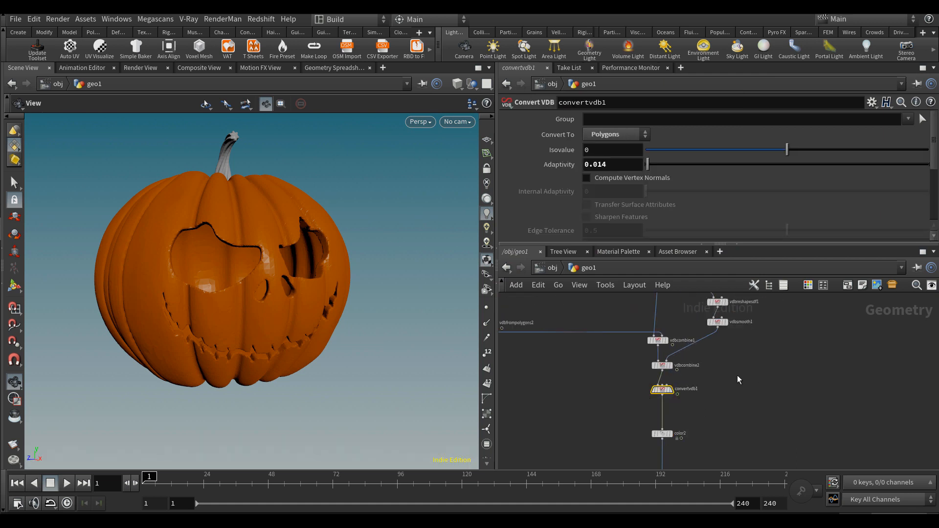
{"action": "scroll", "coordinate": [738, 375], "scroll_direction": "up", "scroll_amount": 1}
{"action": "key", "text": "ctrl+c"}
{"action": "scroll", "coordinate": [734, 391], "scroll_direction": "up", "scroll_amount": 1}
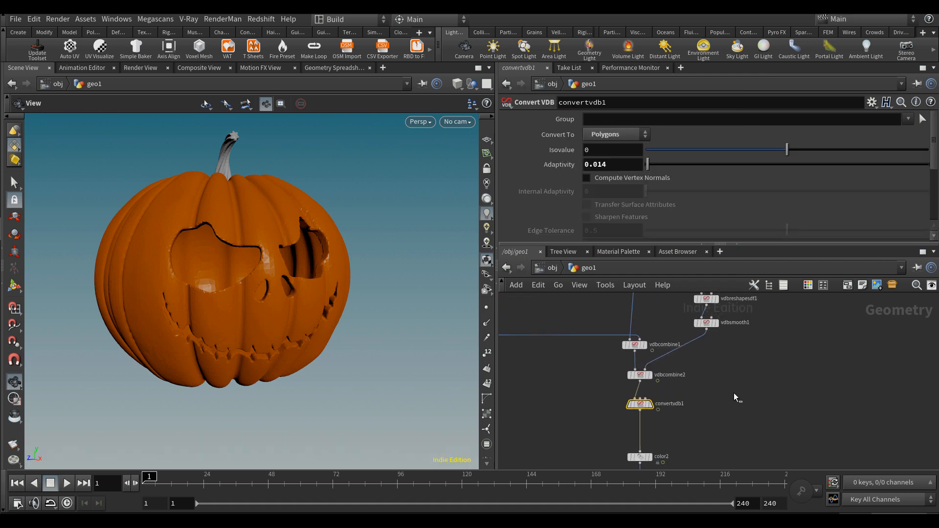
{"action": "key", "text": "ctrl+v"}
{"action": "left_click_drag", "start_coordinate": [729, 387], "coordinate": [707, 328]}
{"action": "scroll", "coordinate": [748, 382], "scroll_direction": "up", "scroll_amount": 2}
{"action": "left_click", "coordinate": [745, 400]}
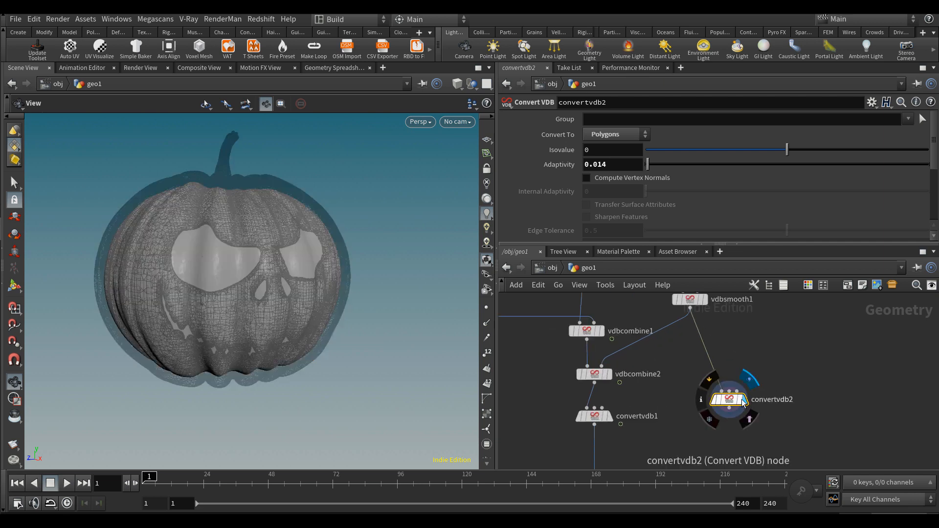
Set convertvdb2's Adaptivity to 0 and check the inner pumpkin mesh in wireframe
{"action": "key", "text": "w"}
{"action": "key", "text": "w"}
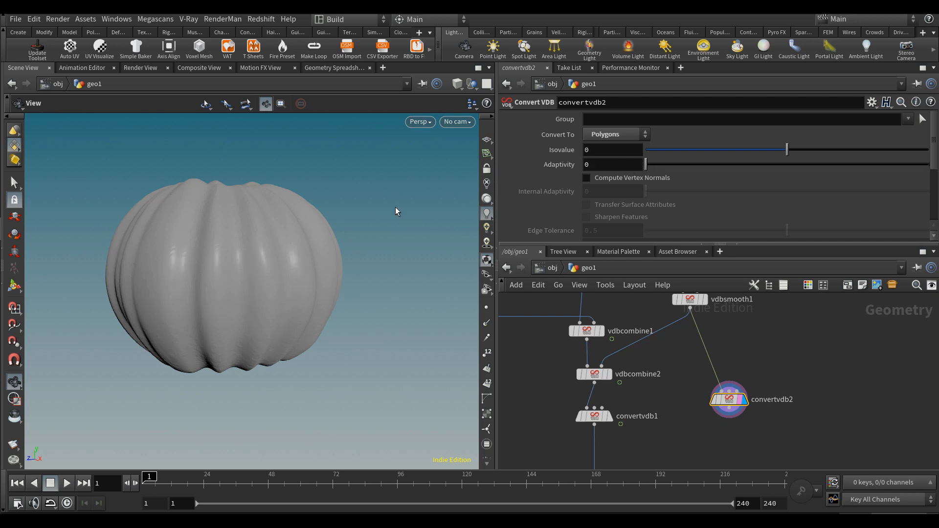
{"action": "key", "text": "w"}
{"action": "key", "text": "w"}
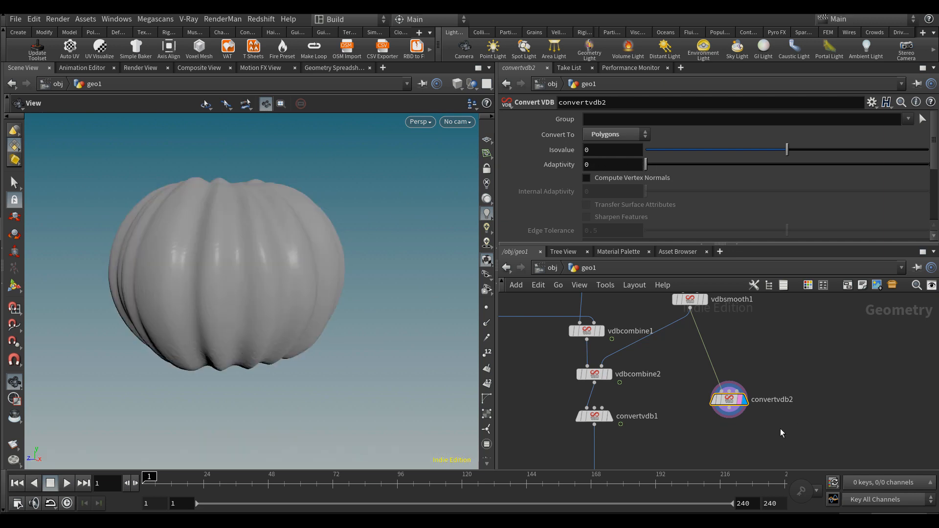
Add a Color node below convertvdb2, connect it and display its result
{"action": "middle_click_drag", "start_coordinate": [780, 428], "coordinate": [759, 382]}
{"action": "key", "text": "Tab"}
{"action": "type", "text": "color"}
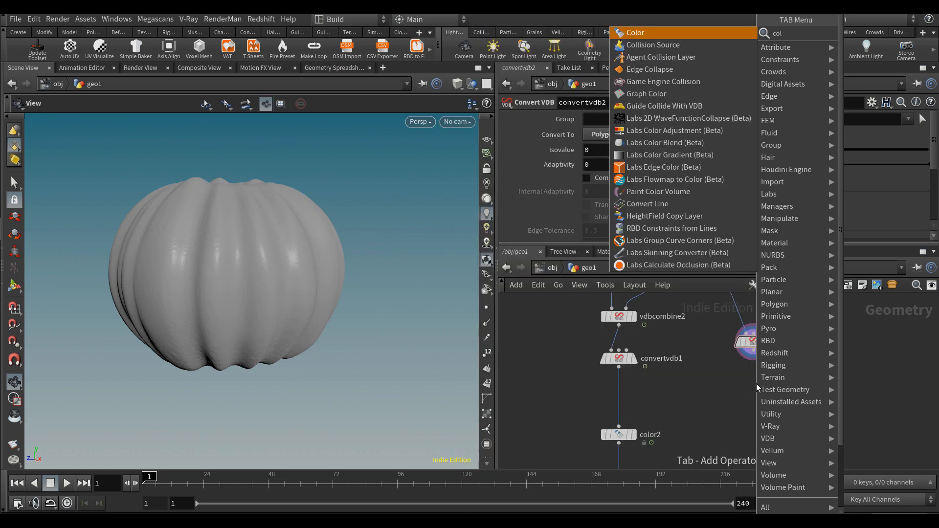
{"action": "key", "text": "Return"}
{"action": "left_click", "coordinate": [756, 383]}
{"action": "left_click_drag", "start_coordinate": [754, 375], "coordinate": [753, 350]}
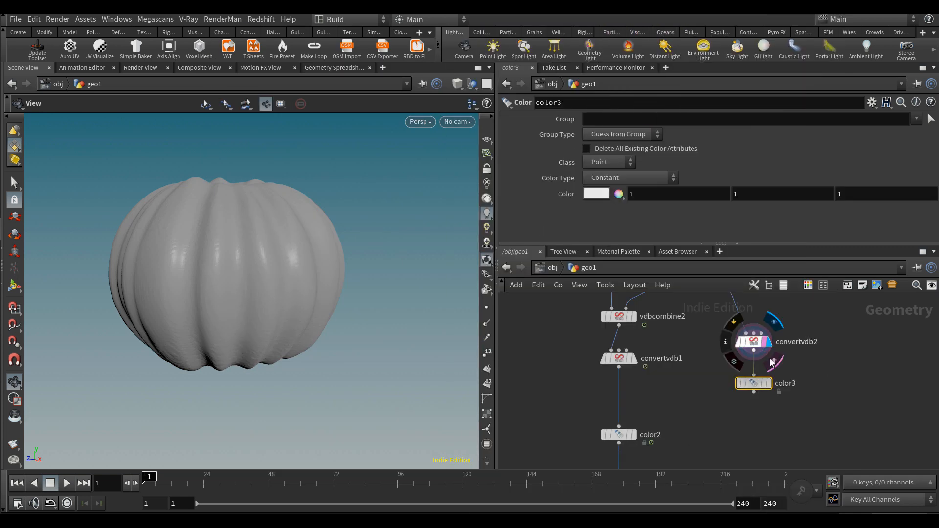
{"action": "left_click", "coordinate": [768, 384]}
Set color3 to the pale yellow FFF099 with hue 51.7 and saturation 0.398
{"action": "left_click", "coordinate": [604, 195]}
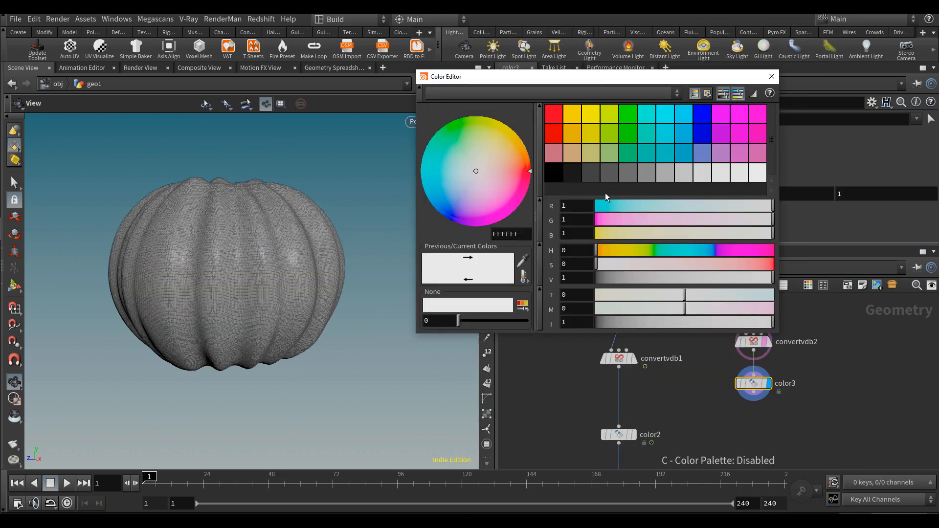
{"action": "left_click", "coordinate": [590, 112]}
{"action": "left_click", "coordinate": [665, 265]}
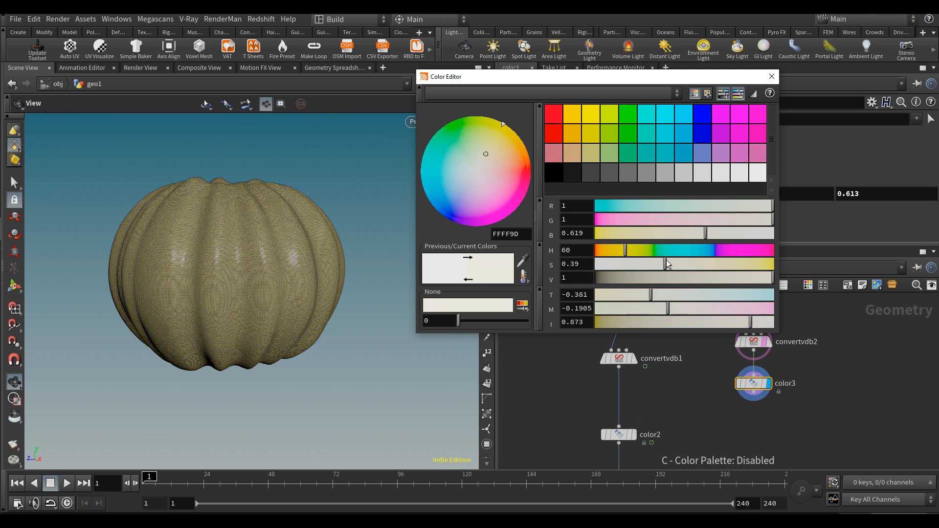
{"action": "left_click", "coordinate": [622, 250]}
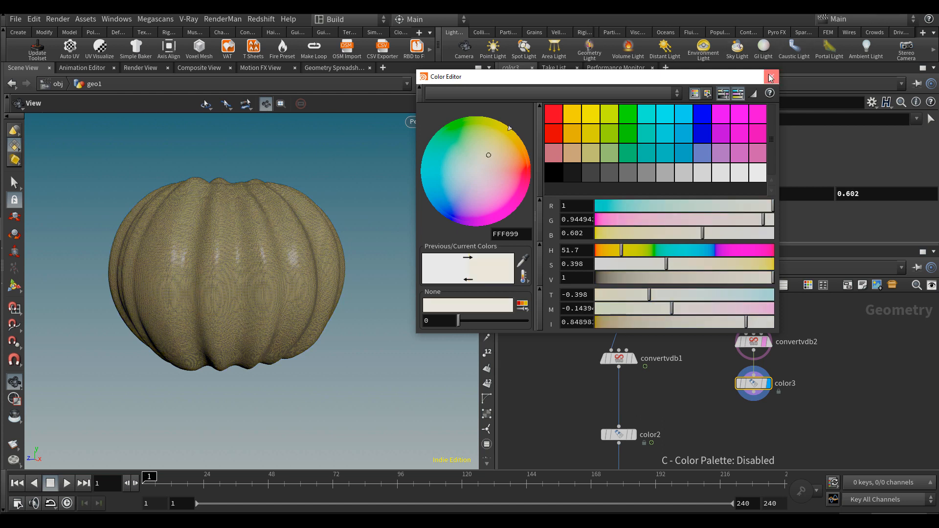
{"action": "left_click", "coordinate": [770, 78]}
Display color2 and insert an Attribute Transfer node directly below it
{"action": "mouse_move", "coordinate": [766, 386]}
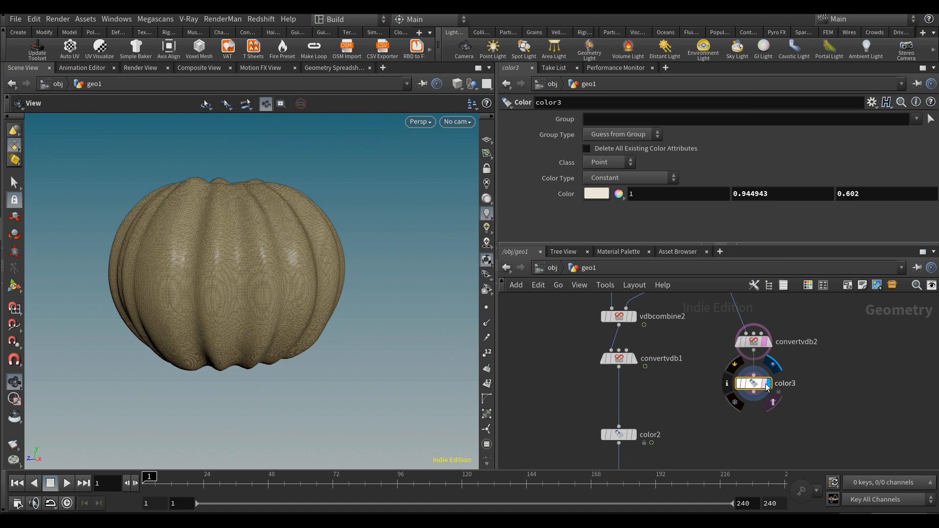
{"action": "middle_click_drag", "start_coordinate": [633, 435], "coordinate": [664, 340]}
{"action": "left_click", "coordinate": [665, 341]}
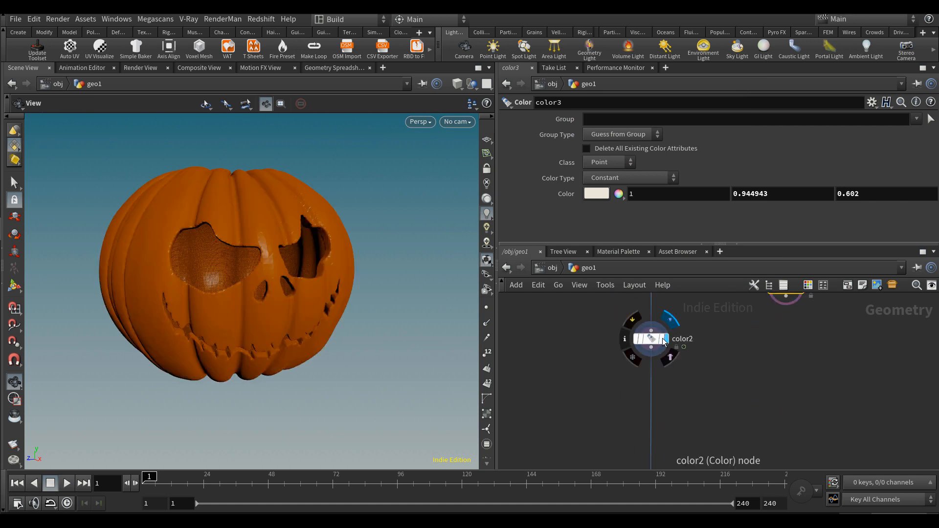
{"action": "key", "text": "Tab"}
{"action": "type", "text": "trans"}
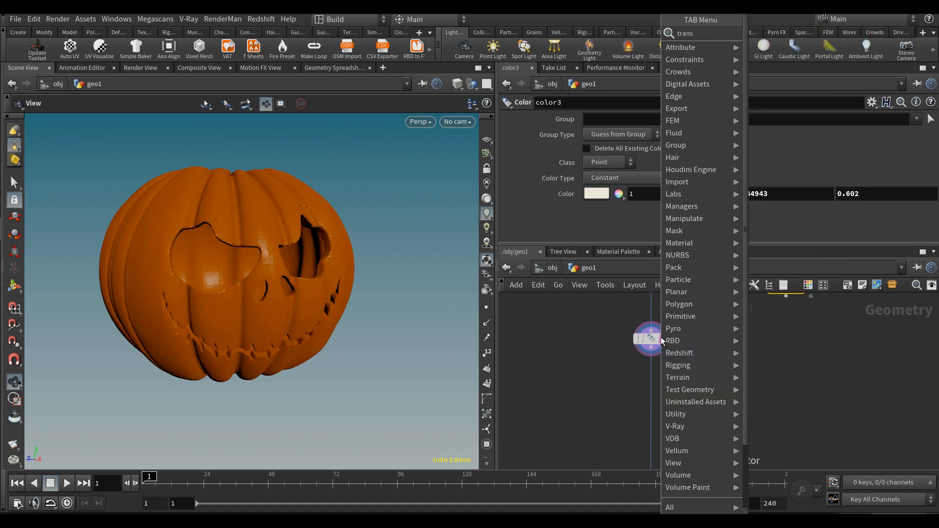
{"action": "key", "text": "Return"}
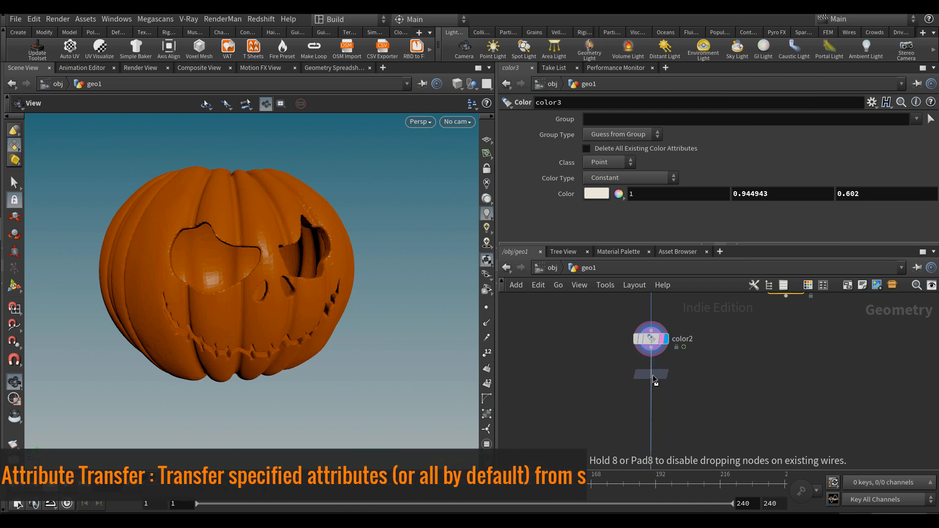
{"action": "left_click", "coordinate": [653, 376]}
Connect color3 to the second input of attribtransfer1 and display the transfer result
{"action": "left_click", "coordinate": [657, 365]}
{"action": "scroll", "coordinate": [703, 359], "scroll_direction": "down", "scroll_amount": 3}
{"action": "left_click", "coordinate": [759, 314]}
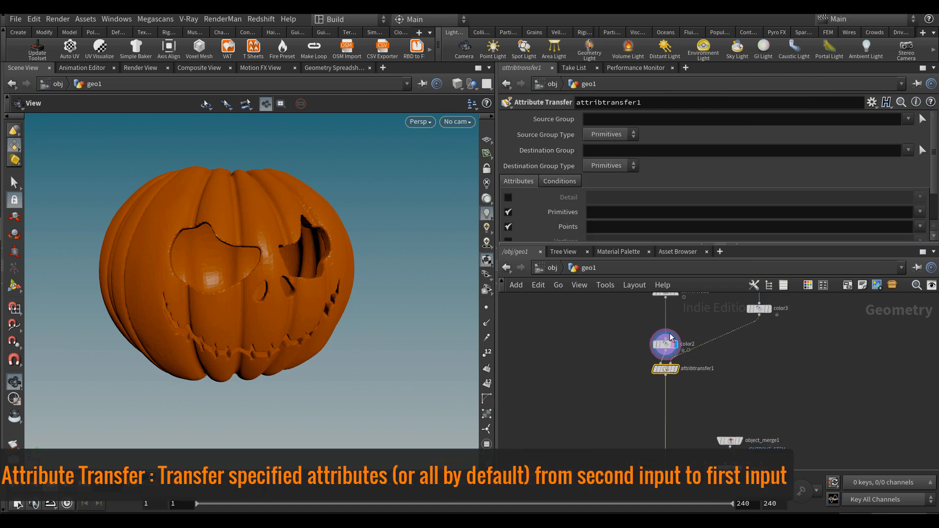
{"action": "scroll", "coordinate": [667, 368], "scroll_direction": "up", "scroll_amount": 3}
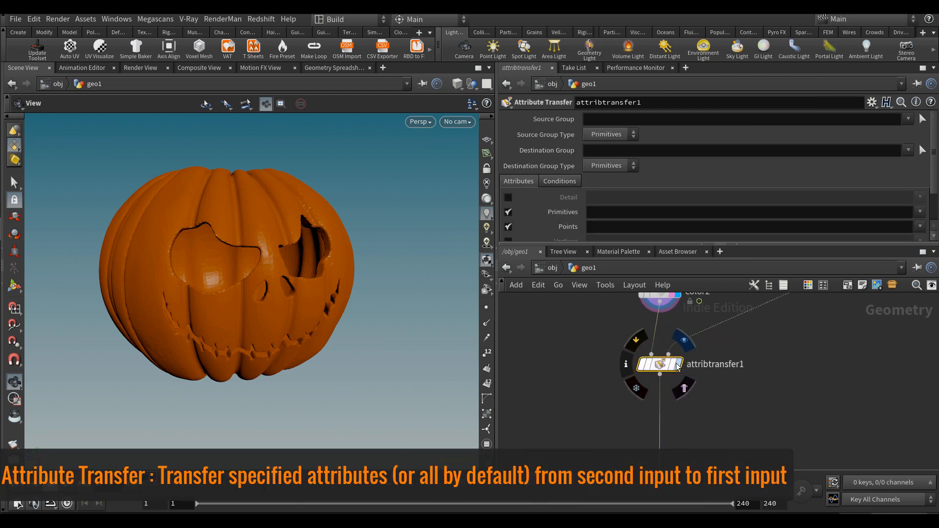
{"action": "left_click", "coordinate": [678, 365]}
Restrict the point attributes transferred by attribtransfer1 to Cd
{"action": "left_click", "coordinate": [621, 225]}
{"action": "key", "text": "Return"}
{"action": "scroll", "coordinate": [561, 221], "scroll_direction": "down", "scroll_amount": 1}
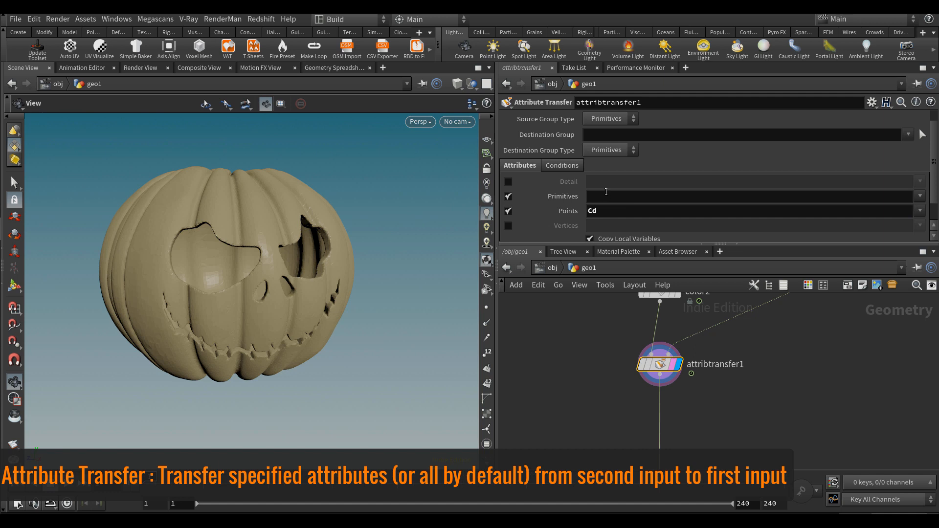
Set the Distance Threshold in attribtransfer1's conditions to 0, keeping the carved openings in view
{"action": "left_click", "coordinate": [568, 166]}
{"action": "left_click_drag", "start_coordinate": [244, 264], "coordinate": [265, 262]}
{"action": "middle_click_drag", "start_coordinate": [265, 262], "coordinate": [272, 259]}
{"action": "mouse_move", "coordinate": [656, 227]}
{"action": "left_mouse_down"}
{"action": "mouse_move", "coordinate": [637, 226]}
{"action": "mouse_move", "coordinate": [649, 216]}
{"action": "left_mouse_up"}
{"action": "scroll", "coordinate": [641, 220], "scroll_direction": "down", "scroll_amount": 2}
Set the Adaptivity of convertvdb1 to 0
{"action": "middle_click_drag", "start_coordinate": [700, 345], "coordinate": [709, 402]}
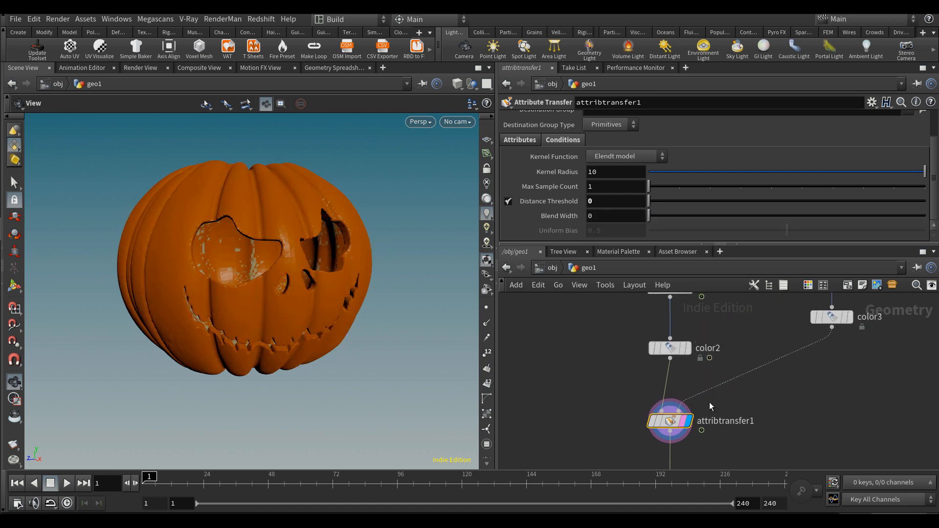
{"action": "left_click", "coordinate": [675, 304]}
{"action": "left_click", "coordinate": [622, 165]}
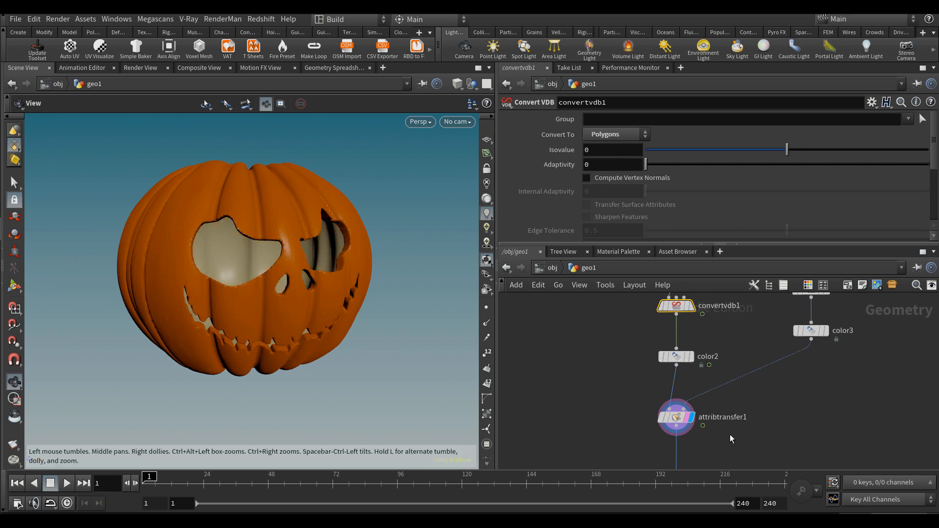
Set attribtransfer1's Blend Width to 0.06 and inspect the colour transition around the carved face
{"action": "left_click", "coordinate": [676, 417]}
{"action": "left_click", "coordinate": [621, 216]}
{"action": "type", "text": ".05"}
{"action": "key", "text": "Return"}
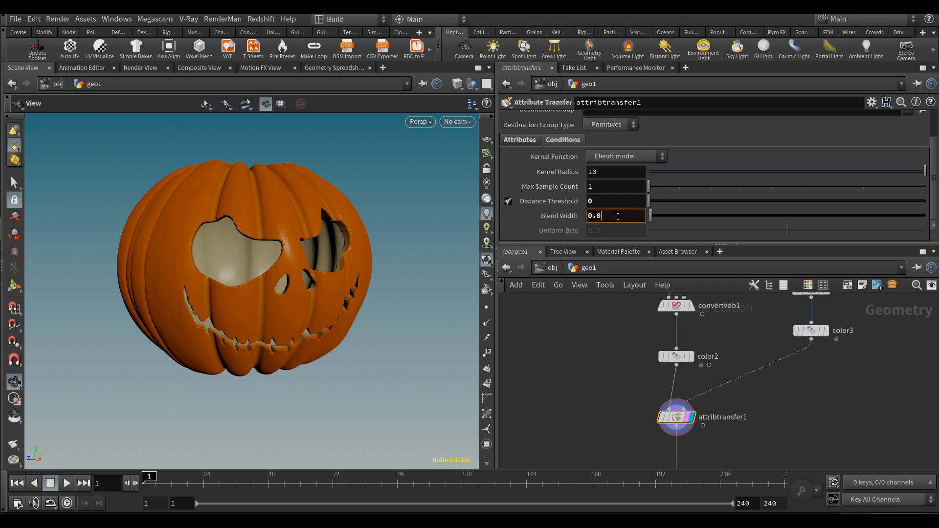
{"action": "left_click_drag", "start_coordinate": [308, 296], "coordinate": [335, 286]}
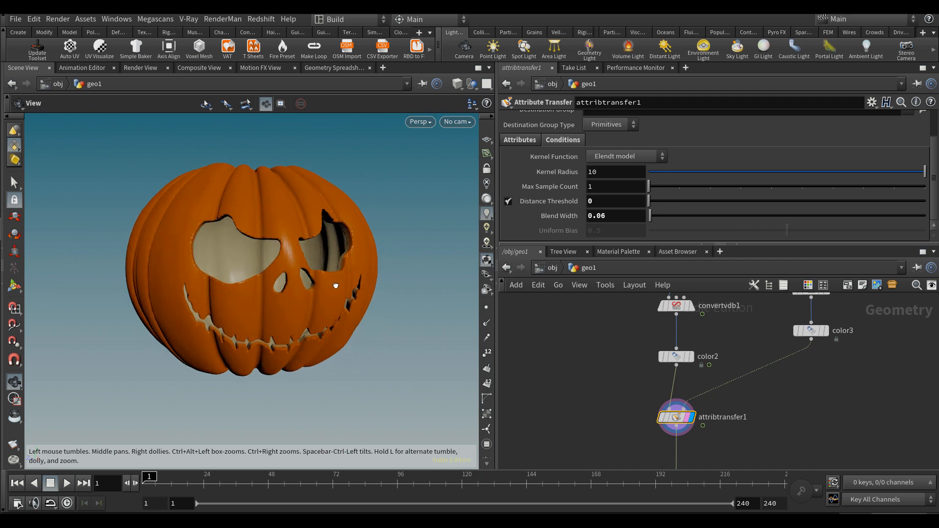
Set the Distance of the peak_DEPTH node to 0.2
{"action": "scroll", "coordinate": [631, 352], "scroll_direction": "down", "scroll_amount": 5}
{"action": "scroll", "coordinate": [636, 365], "scroll_direction": "down", "scroll_amount": 1}
{"action": "middle_click_drag", "start_coordinate": [625, 356], "coordinate": [740, 418]}
{"action": "scroll", "coordinate": [624, 359], "scroll_direction": "up", "scroll_amount": 2}
{"action": "left_click", "coordinate": [566, 354]}
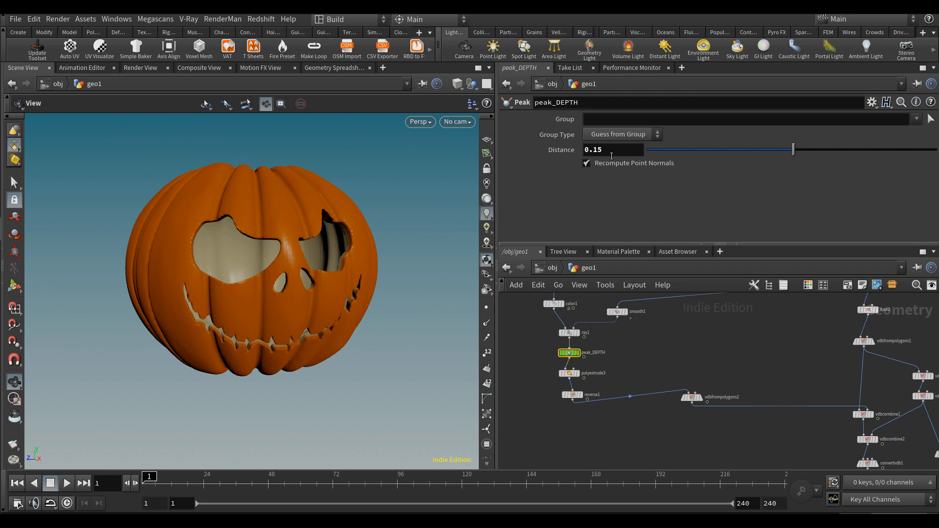
Rename the vdbreshapesdf1 node as vdbreshapesdf_ERODE
{"action": "middle_click_drag", "start_coordinate": [763, 380], "coordinate": [638, 406]}
{"action": "scroll", "coordinate": [662, 397], "scroll_direction": "down", "scroll_amount": 2}
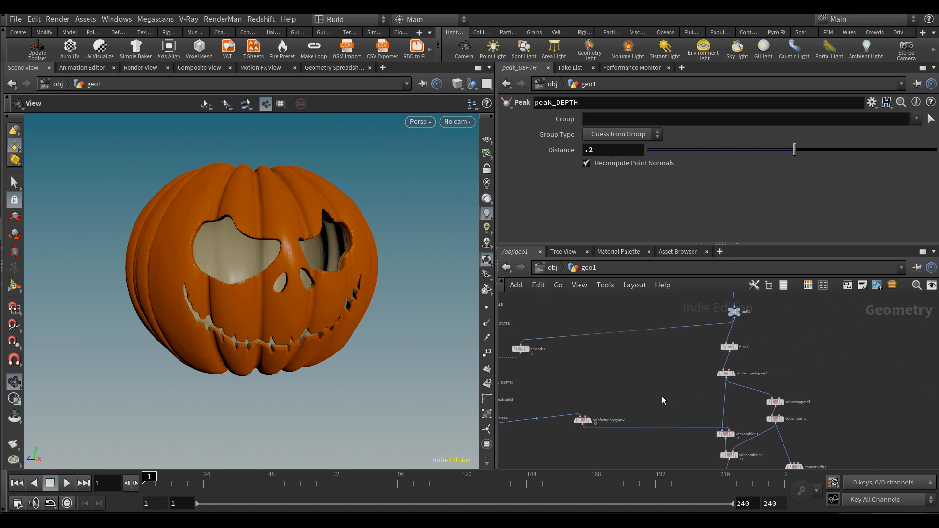
{"action": "scroll", "coordinate": [790, 410], "scroll_direction": "up", "scroll_amount": 3}
{"action": "middle_click_drag", "start_coordinate": [803, 388], "coordinate": [807, 377]}
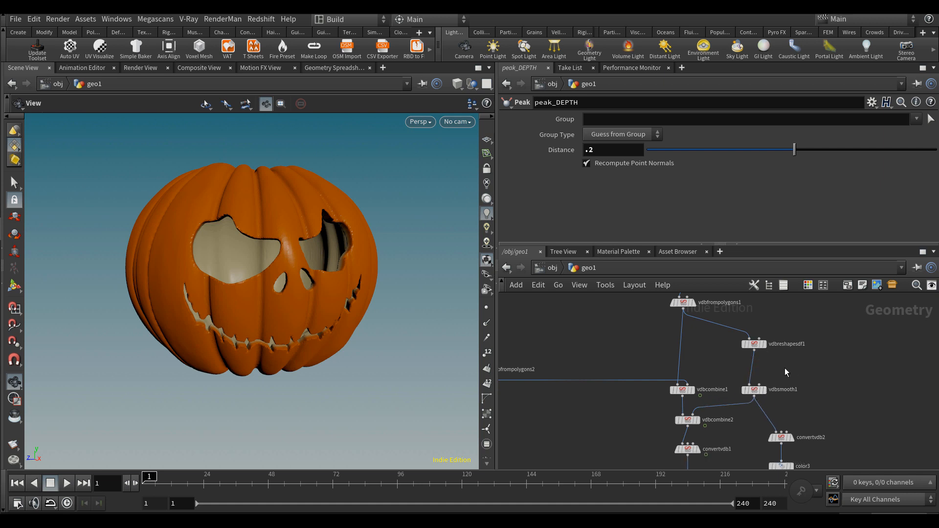
{"action": "scroll", "coordinate": [785, 367], "scroll_direction": "up", "scroll_amount": 5}
{"action": "double_click", "coordinate": [826, 337]}
{"action": "type", "text": "_ERO"}
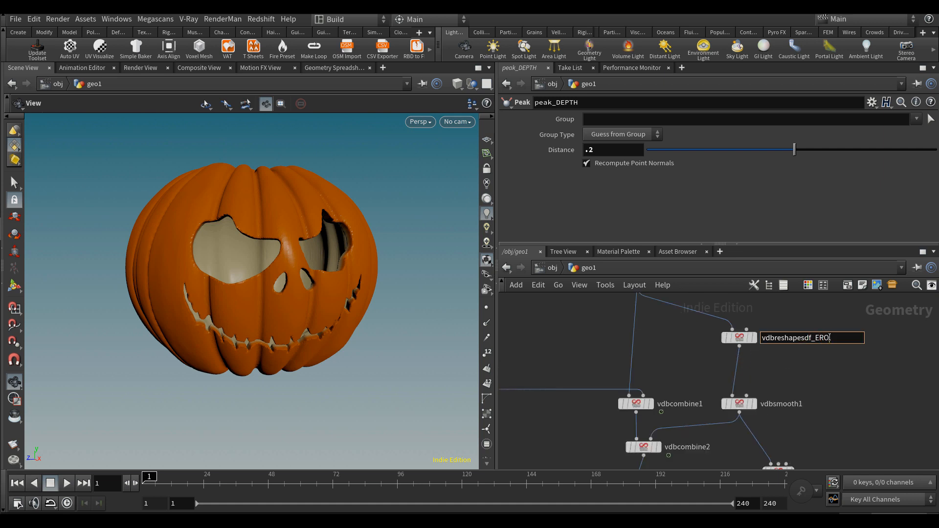
{"action": "type", "text": "DE"}
{"action": "key", "text": "Return"}
Colour the vdbreshapesdf_ERODE node green and set its Offset to 15
{"action": "key", "text": "c"}
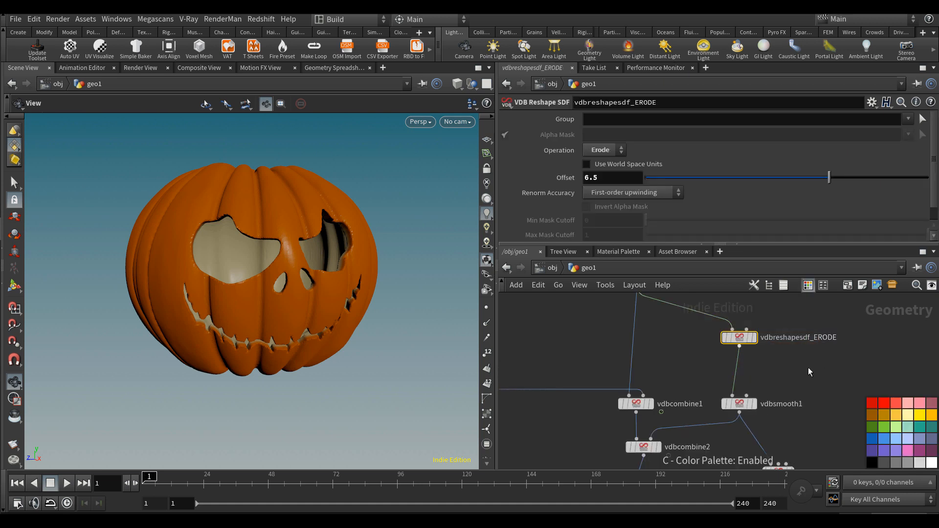
{"action": "left_click", "coordinate": [875, 428]}
{"action": "key", "text": "c"}
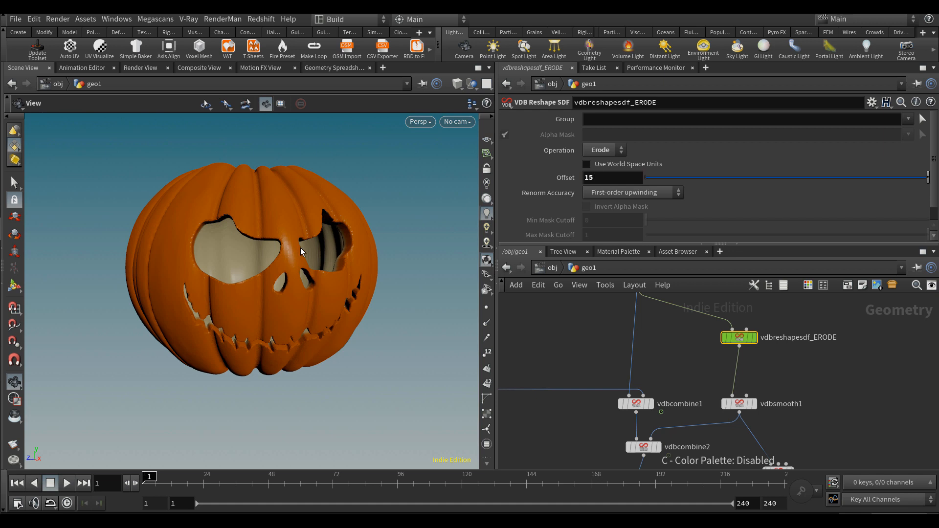
{"action": "left_click_drag", "start_coordinate": [310, 254], "coordinate": [318, 272]}
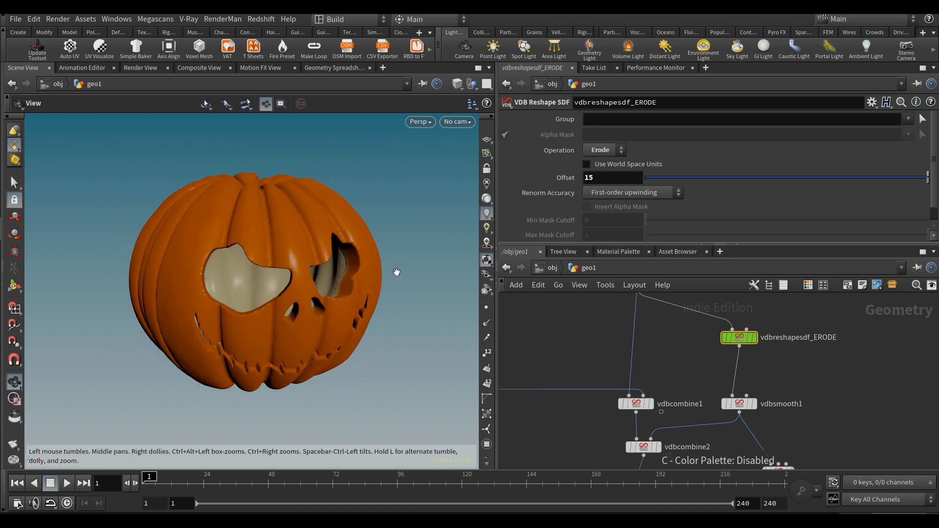
Set attribtransfer1's Blend Width to 0.1
{"action": "scroll", "coordinate": [798, 345], "scroll_direction": "down", "scroll_amount": 4}
{"action": "middle_click_drag", "start_coordinate": [822, 419], "coordinate": [807, 365]}
{"action": "scroll", "coordinate": [764, 389], "scroll_direction": "up", "scroll_amount": 3}
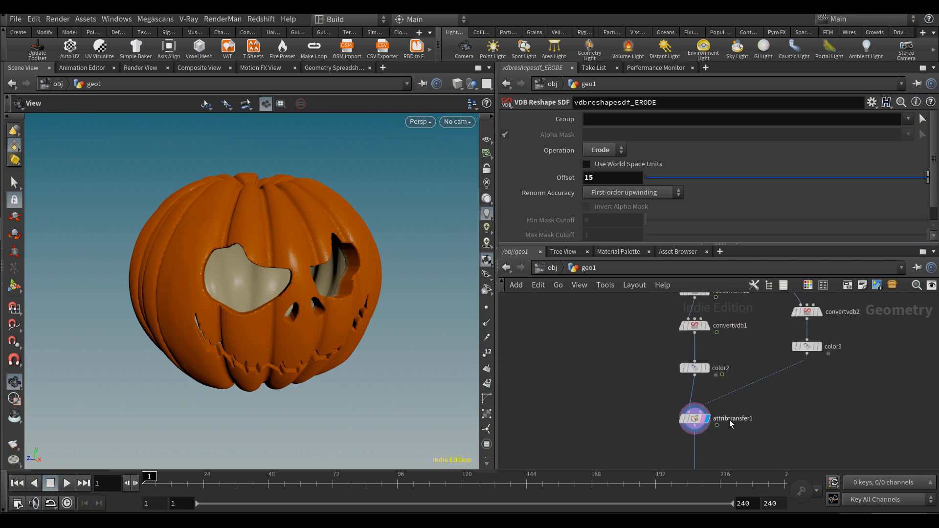
{"action": "left_click_drag", "start_coordinate": [668, 410], "coordinate": [669, 410]}
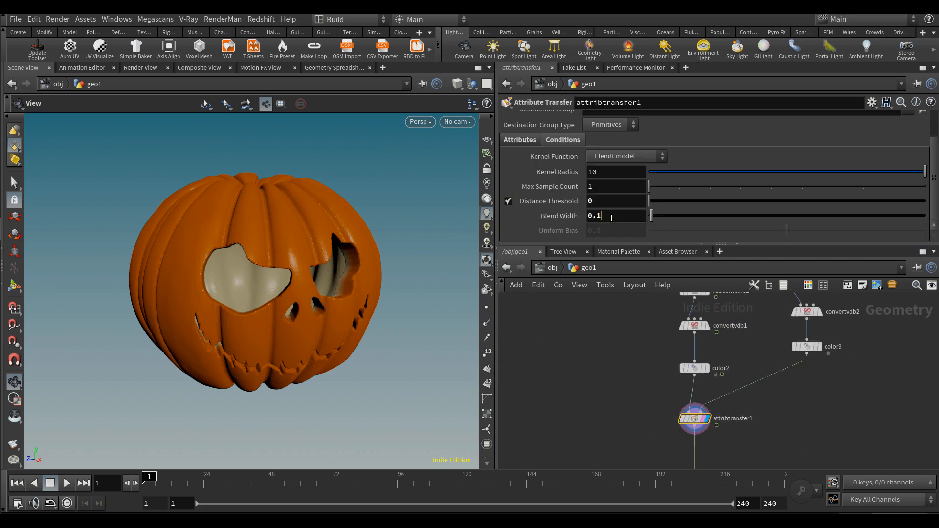
{"action": "double_click", "coordinate": [611, 216]}
{"action": "type", "text": "0.1"}
{"action": "key", "text": "Return"}
Set attribtransfer1's Distance Threshold to 0.06 and inspect the carved openings
{"action": "left_click", "coordinate": [612, 201]}
{"action": "key", "text": "BackSpace"}
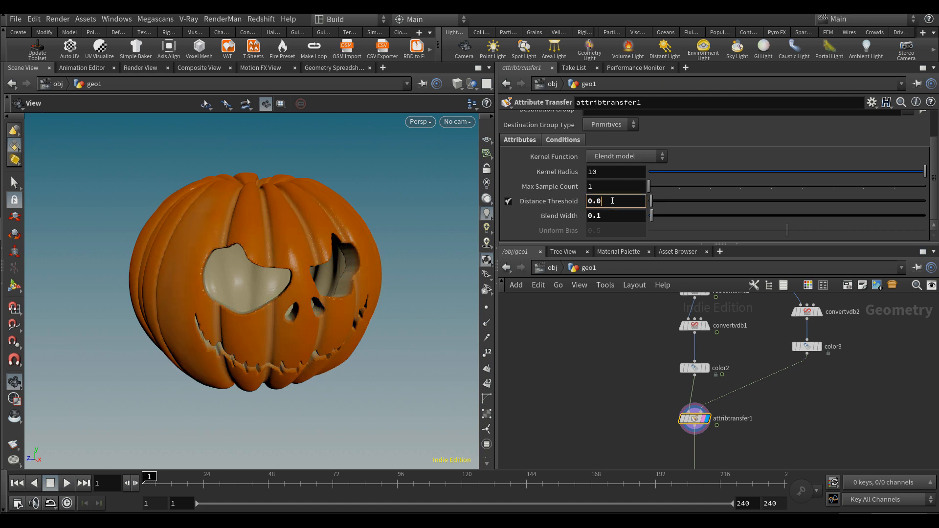
{"action": "mouse_move", "coordinate": [320, 282]}
{"action": "left_mouse_down"}
{"action": "mouse_move", "coordinate": [337, 289]}
{"action": "mouse_move", "coordinate": [299, 294]}
{"action": "mouse_move", "coordinate": [336, 290]}
{"action": "left_mouse_up"}
{"action": "middle_click_drag", "start_coordinate": [377, 349], "coordinate": [370, 351]}
Move peak_DEPTH, polyextrude3, reverse1 and vdbfrompolygons2 further below ray1 in the network and display ray1
{"action": "scroll", "coordinate": [623, 356], "scroll_direction": "down", "scroll_amount": 5}
{"action": "scroll", "coordinate": [623, 356], "scroll_direction": "up", "scroll_amount": 1}
{"action": "middle_click_drag", "start_coordinate": [644, 376], "coordinate": [847, 449]}
{"action": "scroll", "coordinate": [640, 357], "scroll_direction": "up", "scroll_amount": 4}
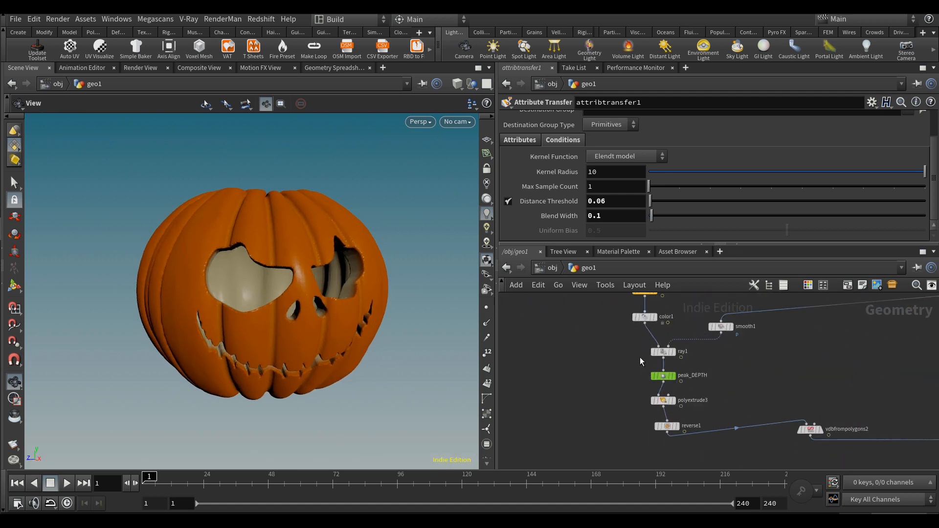
{"action": "left_click_drag", "start_coordinate": [791, 375], "coordinate": [849, 336]}
{"action": "left_click_drag", "start_coordinate": [676, 339], "coordinate": [667, 361]}
{"action": "scroll", "coordinate": [693, 346], "scroll_direction": "up", "scroll_amount": 2}
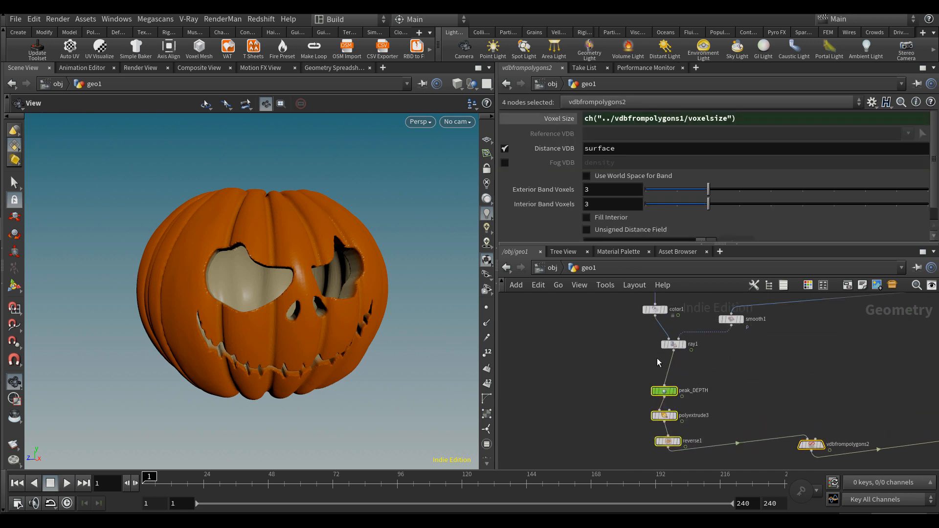
{"action": "left_click", "coordinate": [695, 341]}
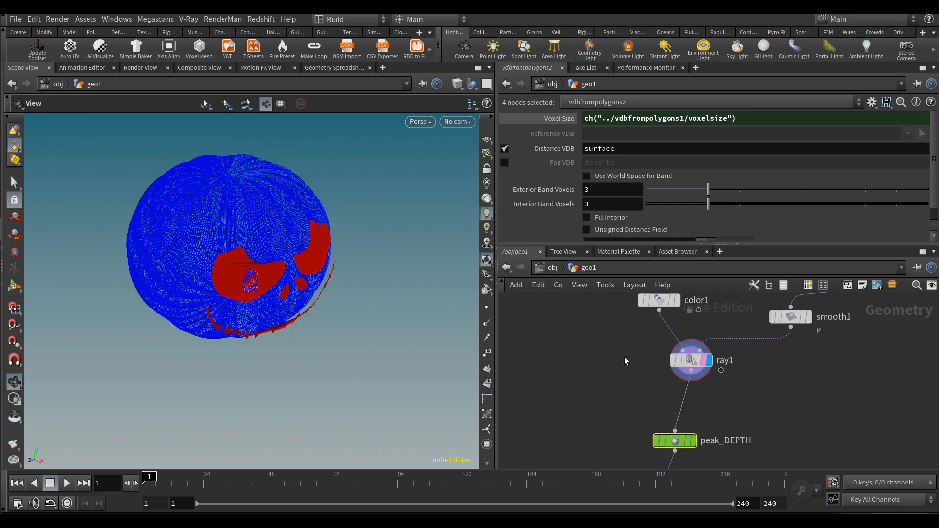
Add a Bend node fed by color1 and connect its output to peak_DEPTH in place of ray1
{"action": "left_click", "coordinate": [624, 358]}
{"action": "key", "text": "Tab"}
{"action": "type", "text": "bend"}
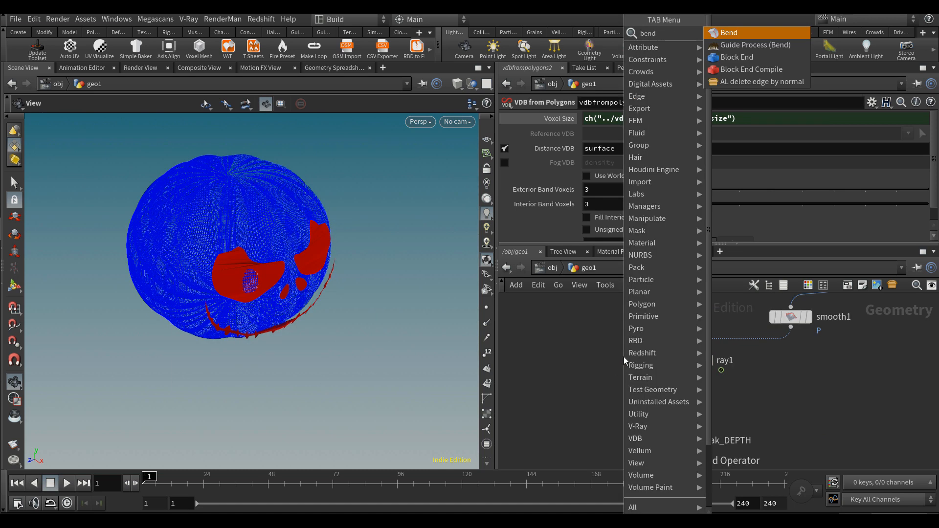
{"action": "key", "text": "Return"}
{"action": "left_click", "coordinate": [594, 356]}
{"action": "left_click_drag", "start_coordinate": [594, 356], "coordinate": [658, 311]}
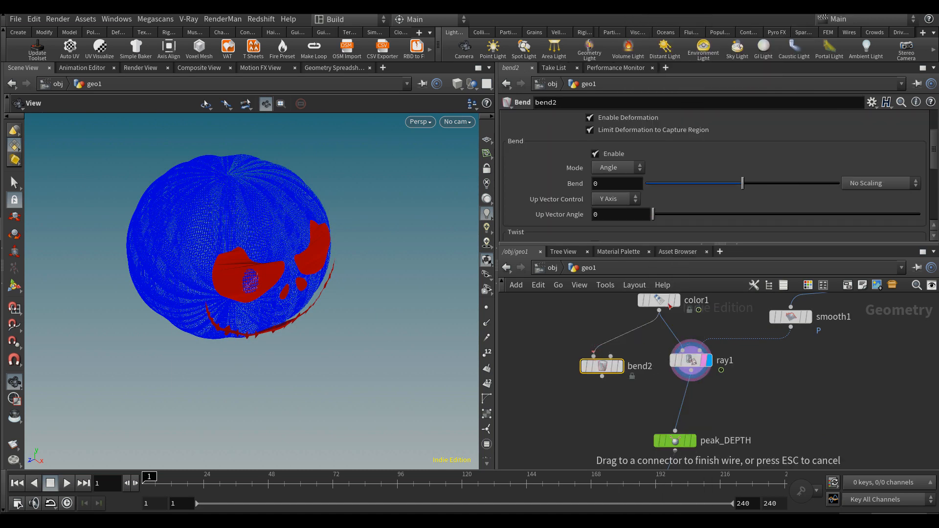
{"action": "left_click_drag", "start_coordinate": [675, 431], "coordinate": [603, 377]}
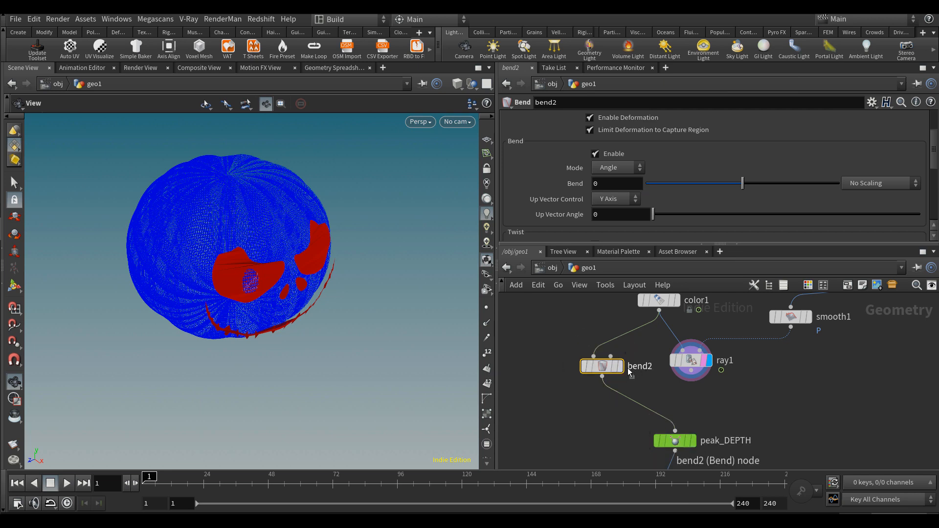
Display bend2, set its Bend to about 47.3 and examine the capture settings and the bent face shapes
{"action": "left_click", "coordinate": [619, 366]}
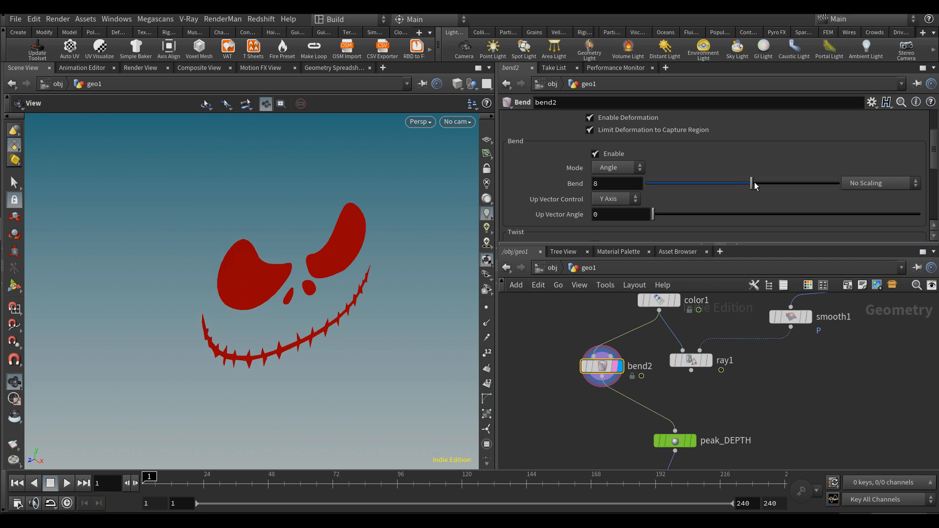
{"action": "left_click_drag", "start_coordinate": [754, 186], "coordinate": [787, 188]}
{"action": "scroll", "coordinate": [723, 184], "scroll_direction": "down", "scroll_amount": 5}
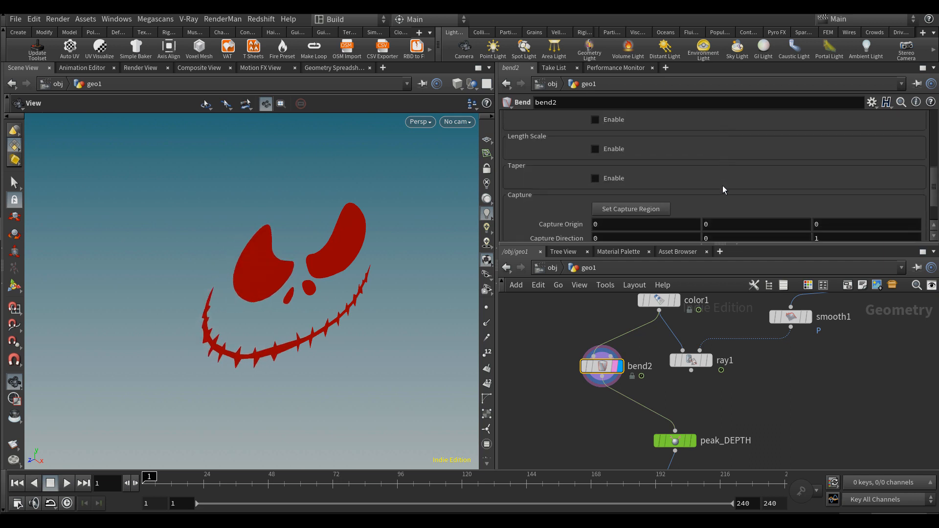
{"action": "left_click_drag", "start_coordinate": [362, 280], "coordinate": [328, 283]}
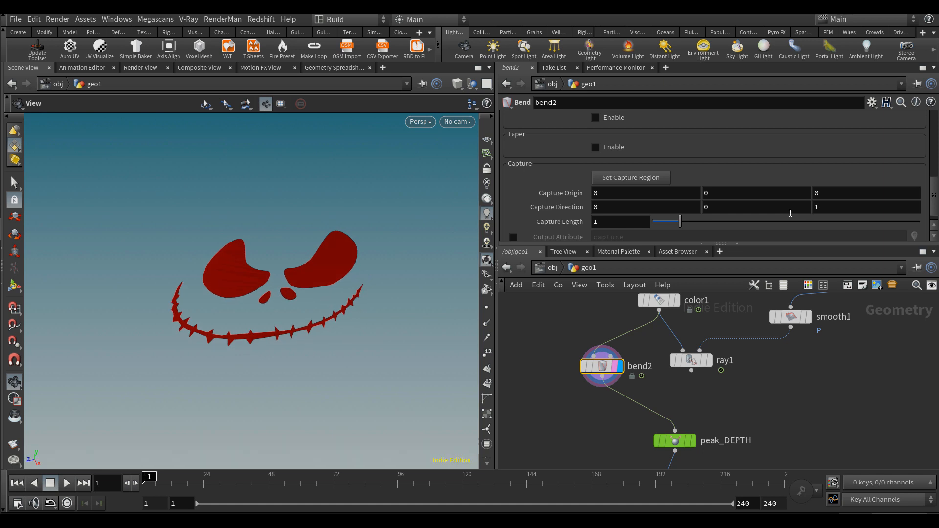
{"action": "mouse_move", "coordinate": [682, 223]}
{"action": "left_mouse_down"}
{"action": "mouse_move", "coordinate": [673, 224]}
{"action": "mouse_move", "coordinate": [682, 218]}
{"action": "left_mouse_up"}
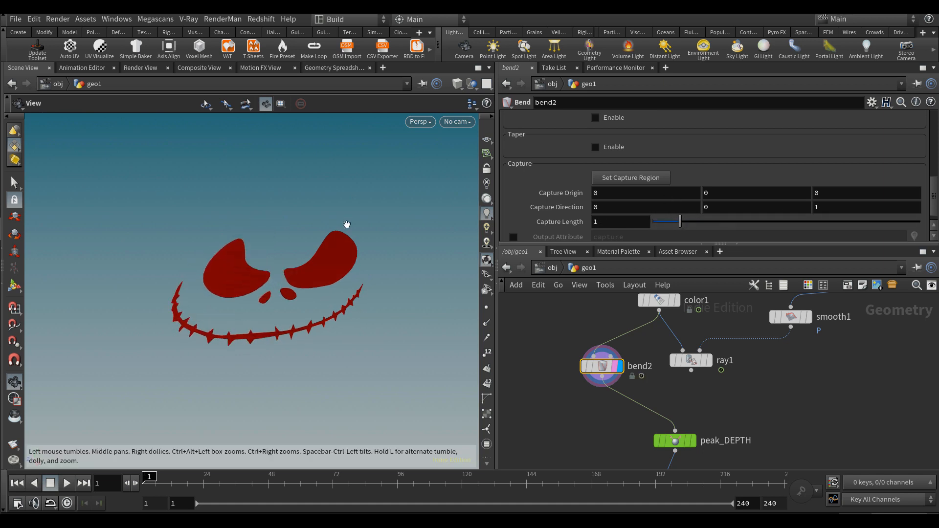
{"action": "key", "text": "w"}
{"action": "left_click_drag", "start_coordinate": [330, 234], "coordinate": [318, 251]}
{"action": "key", "text": "w"}
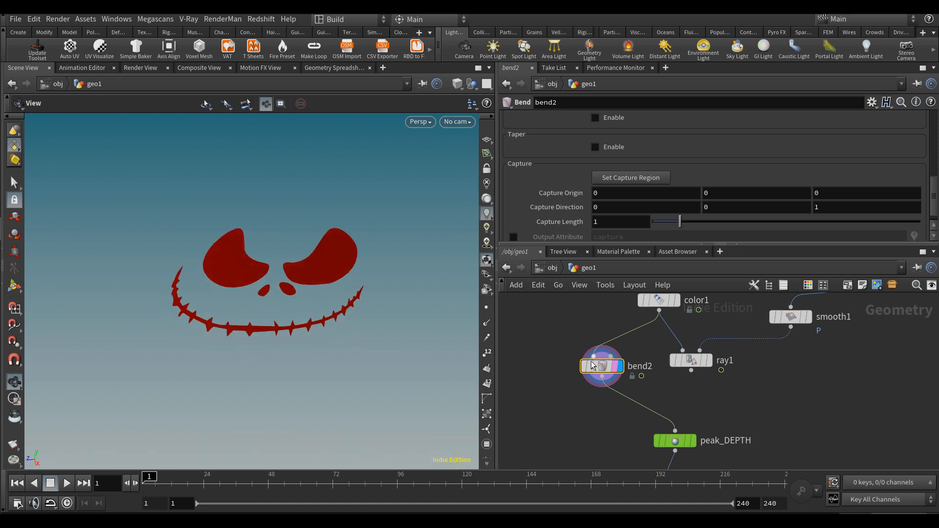
Move bend2 up the network so it sits between switch1 and transform_SCALE
{"action": "scroll", "coordinate": [596, 391], "scroll_direction": "down", "scroll_amount": 4}
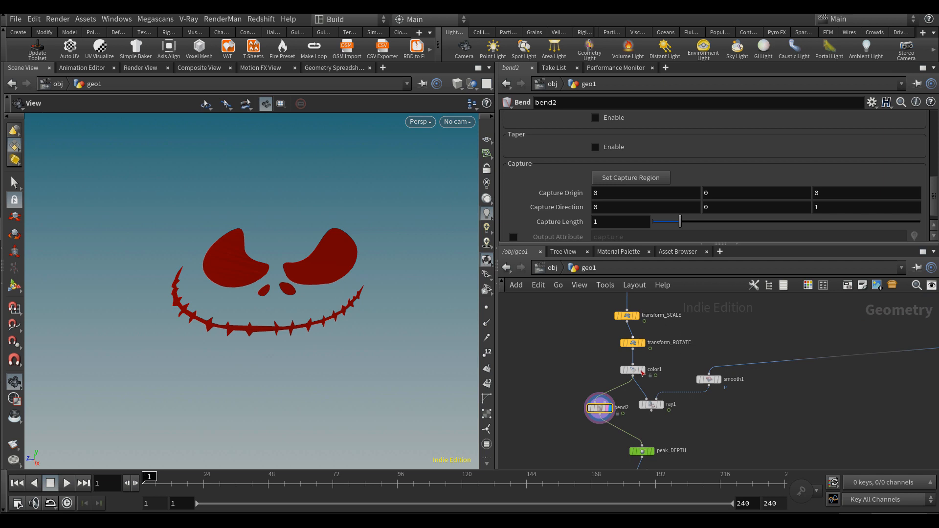
{"action": "left_click", "coordinate": [636, 368]}
{"action": "middle_click_drag", "start_coordinate": [600, 329], "coordinate": [595, 370]}
{"action": "scroll", "coordinate": [595, 370], "scroll_direction": "up", "scroll_amount": 1}
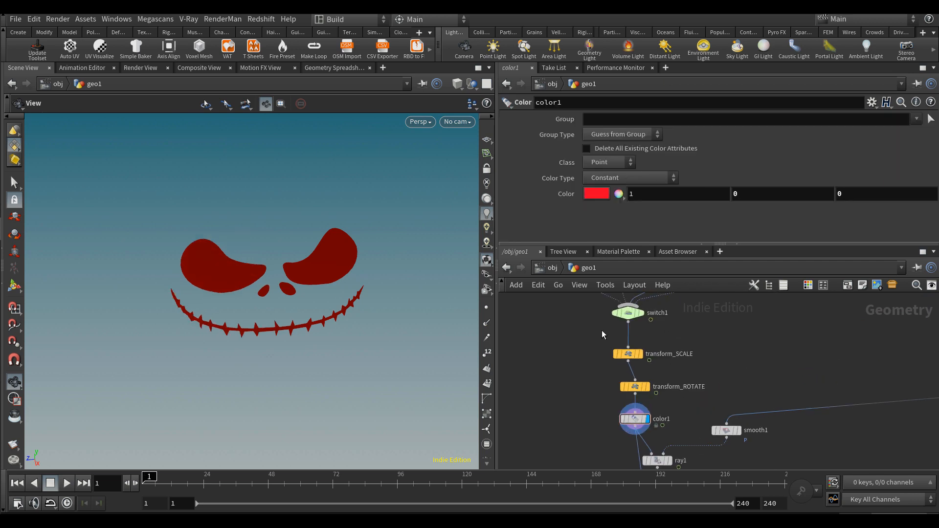
{"action": "key", "text": "ctrl+v"}
{"action": "left_click_drag", "start_coordinate": [610, 333], "coordinate": [629, 341]}
Set bend2's Capture Direction to 1, 0, 0 and its Capture Length to 0.73
{"action": "left_click_drag", "start_coordinate": [313, 267], "coordinate": [304, 206]}
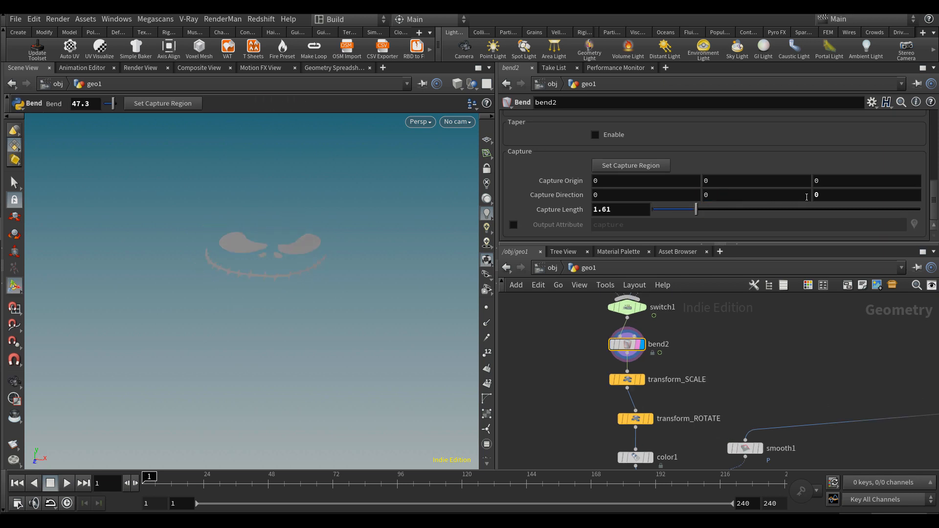
{"action": "left_click_drag", "start_coordinate": [256, 229], "coordinate": [405, 226], "text": "alt"}
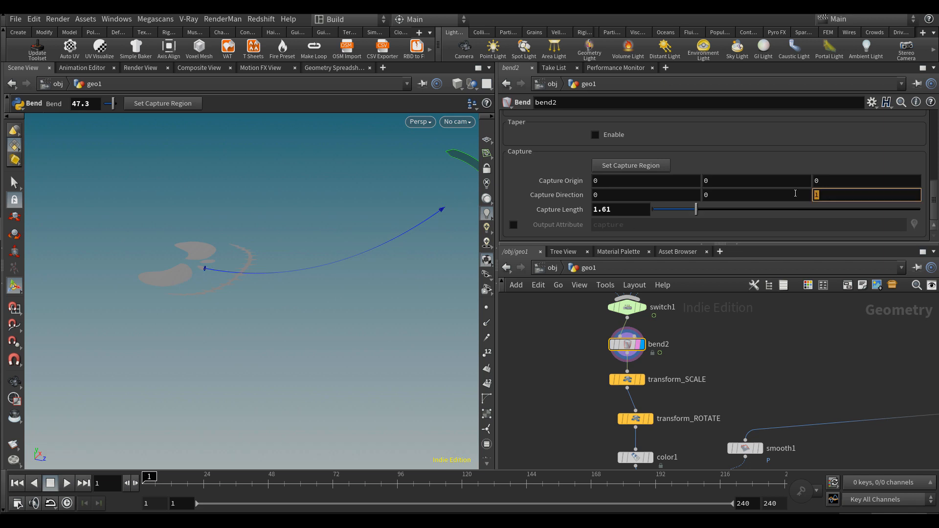
{"action": "left_click_drag", "start_coordinate": [258, 239], "coordinate": [207, 229], "text": "alt"}
{"action": "left_click_drag", "start_coordinate": [315, 234], "coordinate": [329, 231], "text": "alt"}
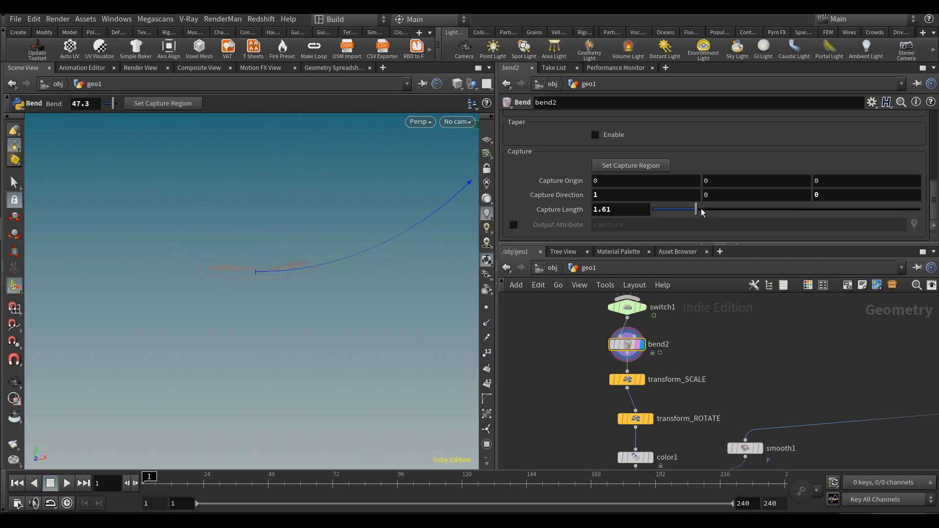
{"action": "mouse_move", "coordinate": [683, 211]}
{"action": "left_mouse_down"}
{"action": "mouse_move", "coordinate": [665, 211]}
{"action": "mouse_move", "coordinate": [673, 211]}
{"action": "left_mouse_up"}
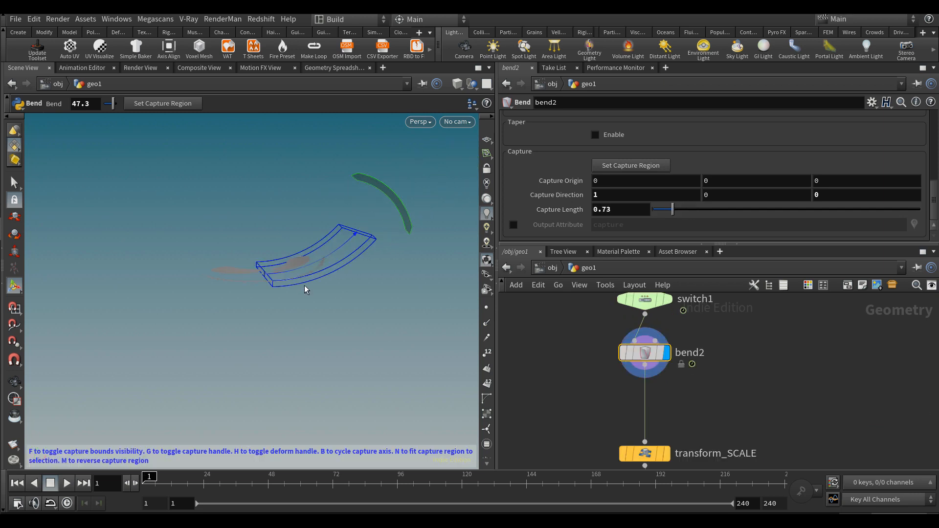
{"action": "middle_click_drag", "start_coordinate": [835, 183], "coordinate": [857, 188]}
{"action": "middle_click_drag", "start_coordinate": [663, 182], "coordinate": [613, 185]}
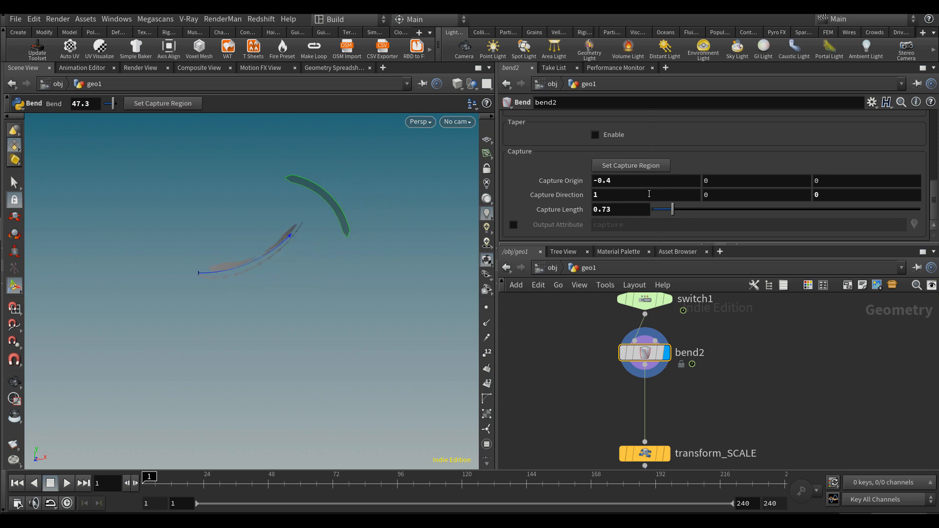
{"action": "key", "text": "ctrl+z"}
Clone bend2 as a referenced copy between bend2 and transform_SCALE and display the copy
{"action": "mouse_move", "coordinate": [652, 353]}
{"action": "left_mouse_down", "text": "ctrl+alt+shift"}
{"action": "mouse_move", "coordinate": [595, 416]}
{"action": "mouse_move", "coordinate": [640, 403]}
{"action": "left_mouse_up", "text": "ctrl+alt+shift"}
{"action": "left_click", "coordinate": [640, 404]}
{"action": "left_click", "coordinate": [657, 404]}
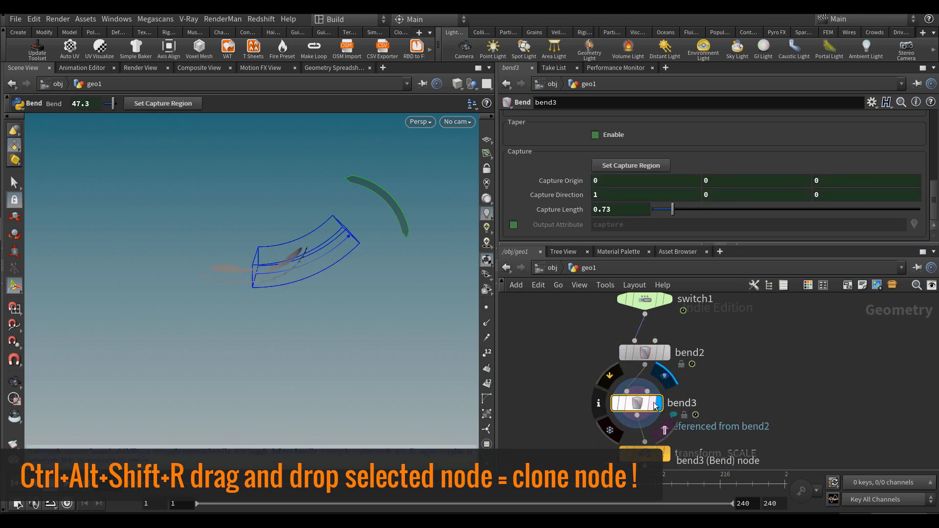
Negate the X component of bend3's Capture Direction so it reads -ch("../bend2/dirx")
{"action": "left_click", "coordinate": [579, 196]}
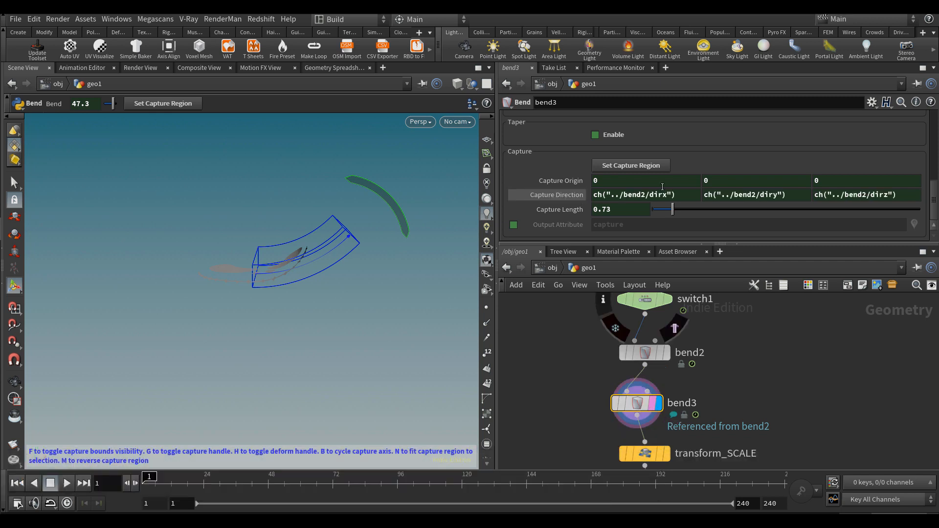
{"action": "left_click", "coordinate": [547, 196]}
{"action": "left_click", "coordinate": [623, 195]}
{"action": "type", "text": "-"}
{"action": "key", "text": "Return"}
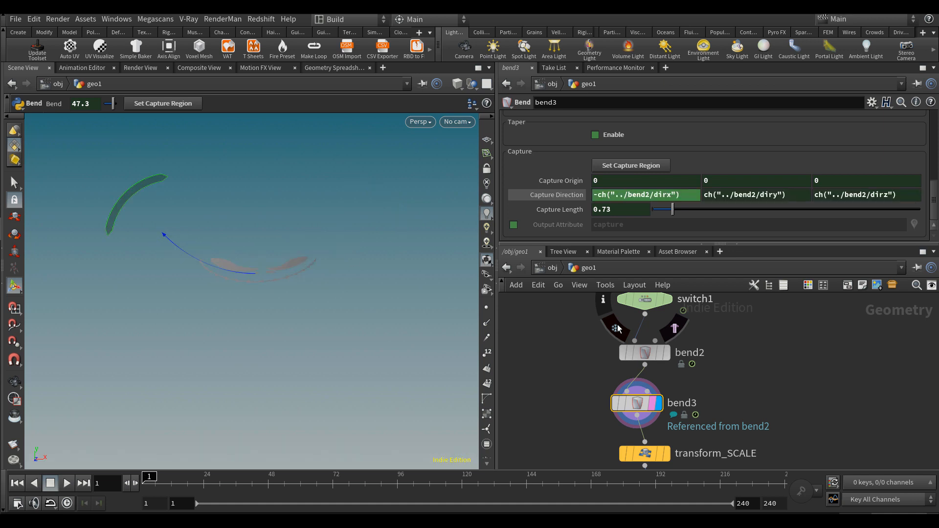
Colour the bend2 node light green in the network
{"action": "left_click", "coordinate": [651, 359]}
{"action": "key", "text": "c"}
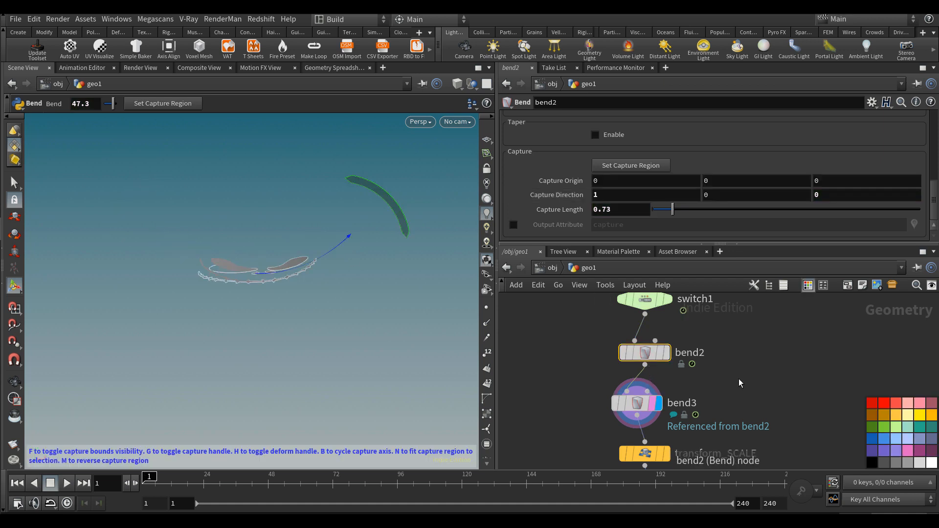
{"action": "left_click", "coordinate": [876, 429]}
{"action": "key", "text": "c"}
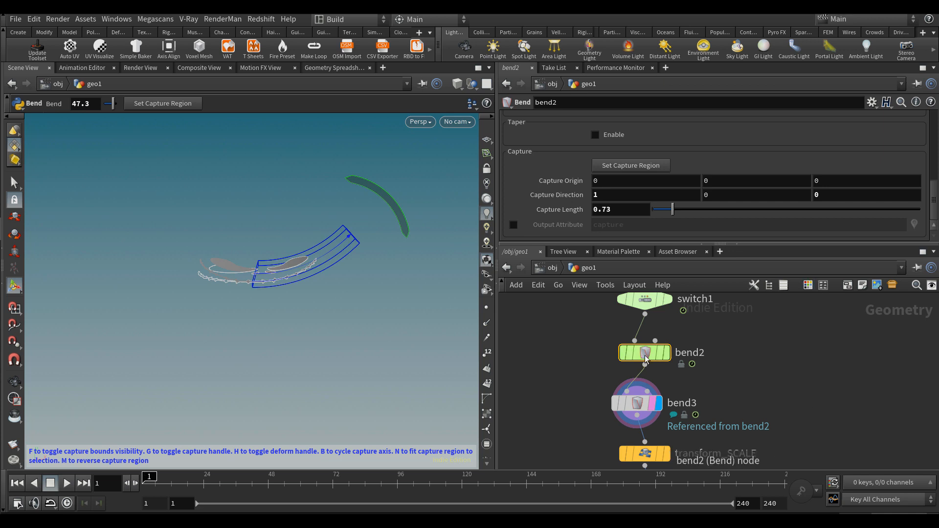
Raise bend2's Bend to 55.8 and inspect the curved face shapes
{"action": "scroll", "coordinate": [718, 174], "scroll_direction": "up", "scroll_amount": 6}
{"action": "mouse_move", "coordinate": [794, 207]}
{"action": "left_mouse_down"}
{"action": "mouse_move", "coordinate": [654, 202]}
{"action": "mouse_move", "coordinate": [865, 201]}
{"action": "mouse_move", "coordinate": [645, 202]}
{"action": "mouse_move", "coordinate": [803, 200]}
{"action": "left_mouse_up"}
{"action": "key", "text": "Escape"}
{"action": "left_click_drag", "start_coordinate": [294, 241], "coordinate": [304, 260]}
Display the peak_DEPTH node to examine how the bent face shapes curve after scaling and rotation
{"action": "scroll", "coordinate": [703, 392], "scroll_direction": "down", "scroll_amount": 6}
{"action": "middle_click", "coordinate": [700, 414]}
{"action": "middle_click_drag", "start_coordinate": [704, 399], "coordinate": [699, 293]}
{"action": "scroll", "coordinate": [684, 389], "scroll_direction": "up", "scroll_amount": 4}
{"action": "left_click", "coordinate": [688, 415]}
{"action": "left_click_drag", "start_coordinate": [192, 315], "coordinate": [230, 343], "text": "alt"}
Reverse the curvature of the face shapes by setting bend2's Bend to -83.6
{"action": "scroll", "coordinate": [754, 362], "scroll_direction": "down", "scroll_amount": 2}
{"action": "middle_click_drag", "start_coordinate": [752, 363], "coordinate": [746, 422]}
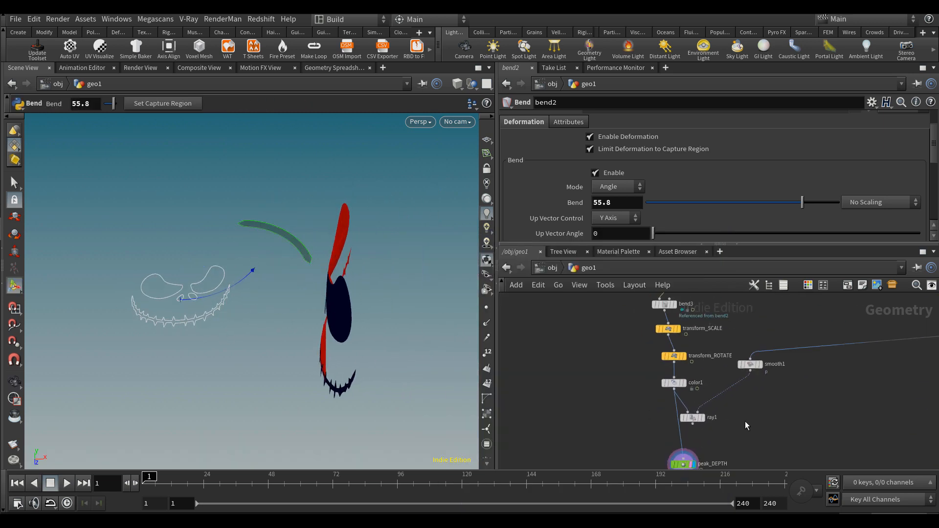
{"action": "scroll", "coordinate": [745, 425], "scroll_direction": "down", "scroll_amount": 2}
{"action": "left_click_drag", "start_coordinate": [802, 202], "coordinate": [651, 203]}
{"action": "left_click_drag", "start_coordinate": [260, 341], "coordinate": [191, 313], "text": "alt"}
Display vdbcombine1 to examine how the bent face shapes cut into the pumpkin
{"action": "scroll", "coordinate": [761, 361], "scroll_direction": "down", "scroll_amount": 4}
{"action": "middle_click_drag", "start_coordinate": [761, 414], "coordinate": [712, 363]}
{"action": "scroll", "coordinate": [810, 374], "scroll_direction": "up", "scroll_amount": 5}
{"action": "left_click", "coordinate": [803, 371]}
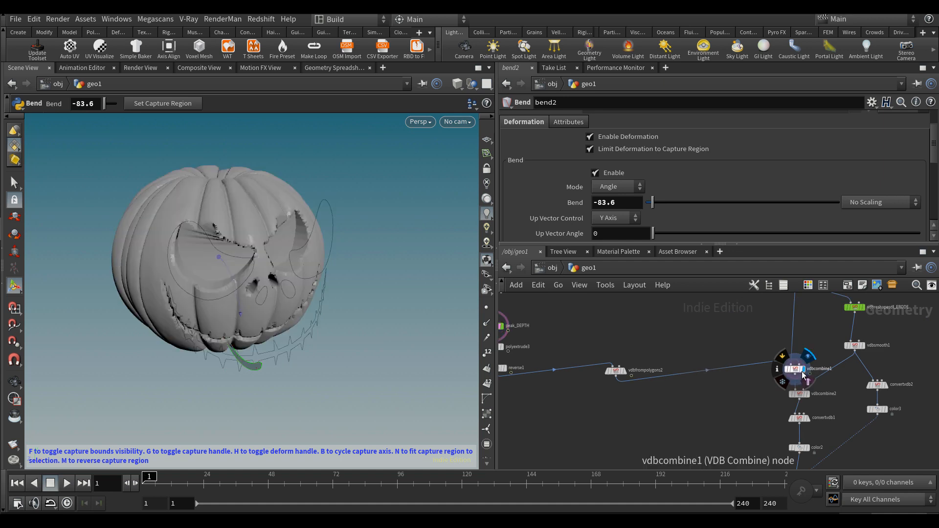
Display the peak_DEPTH node, feed it from ray1, and set bend2's Bend to -92
{"action": "left_click_drag", "start_coordinate": [312, 300], "coordinate": [252, 270], "text": "alt"}
{"action": "middle_click_drag", "start_coordinate": [615, 337], "coordinate": [760, 387]}
{"action": "scroll", "coordinate": [674, 363], "scroll_direction": "up", "scroll_amount": 4}
{"action": "left_click", "coordinate": [650, 388]}
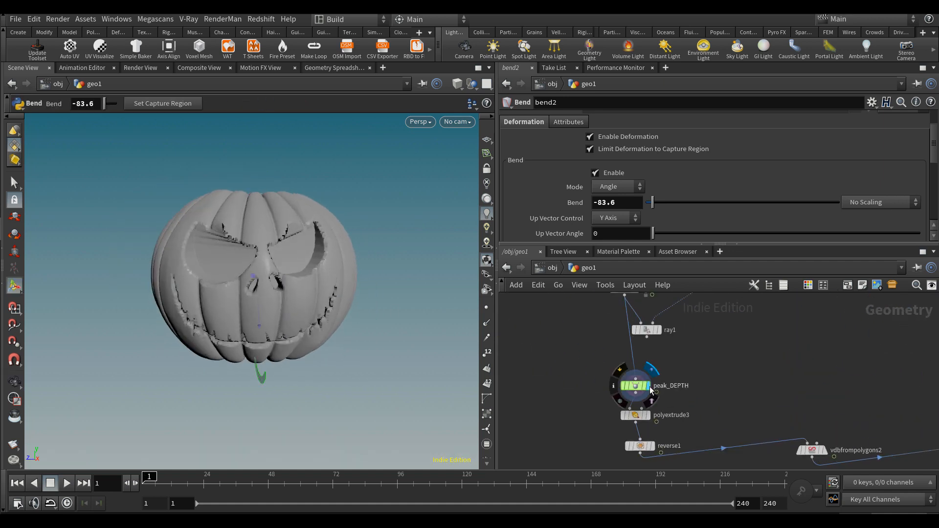
{"action": "left_click_drag", "start_coordinate": [645, 353], "coordinate": [646, 337]}
{"action": "left_click_drag", "start_coordinate": [226, 292], "coordinate": [241, 277], "text": "alt"}
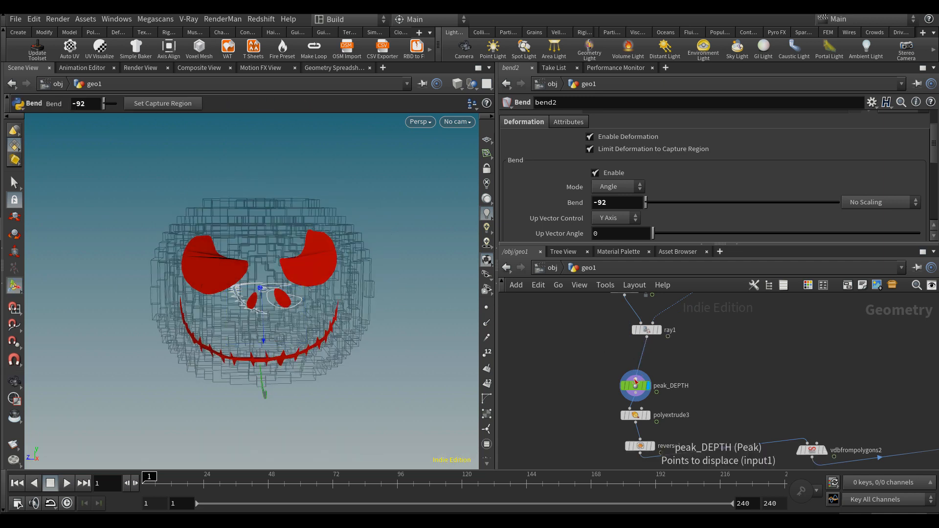
Try a Bend value of 0 on bend2 and undo the change
{"action": "middle_click_drag", "start_coordinate": [671, 313], "coordinate": [697, 456]}
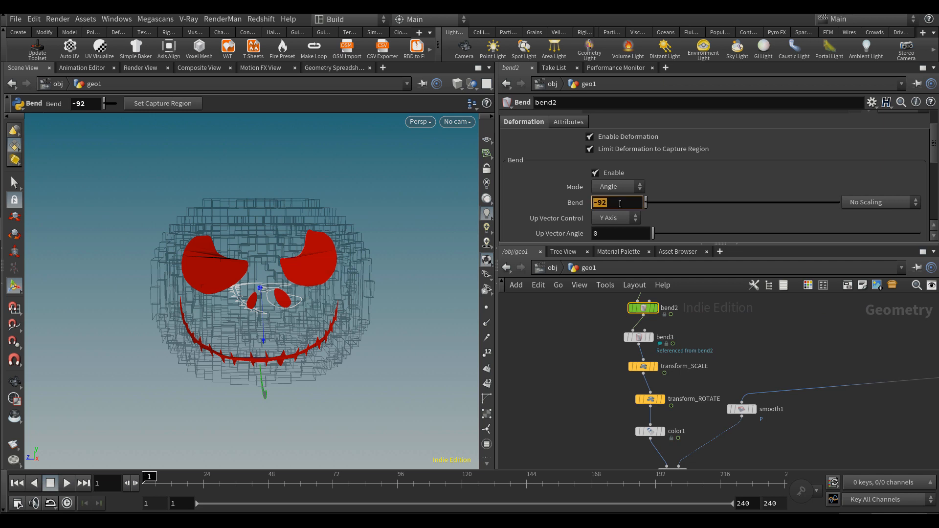
{"action": "type", "text": "0"}
{"action": "key", "text": "Return"}
{"action": "middle_click_drag", "start_coordinate": [532, 370], "coordinate": [547, 366]}
{"action": "key", "text": "ctrl+z"}
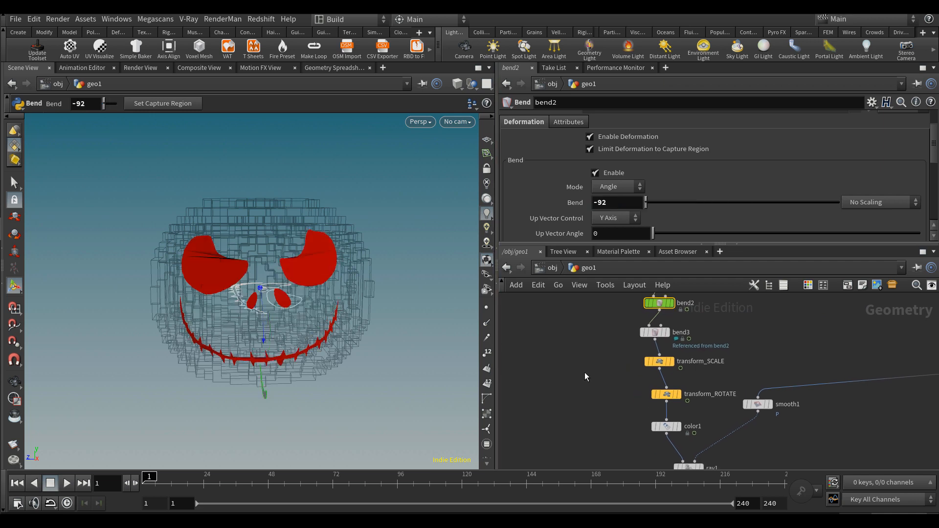
Lower ray1's Scale to about 0.47 so the bent face shapes are only partly projected onto the pumpkin
{"action": "left_click_drag", "start_coordinate": [247, 313], "coordinate": [290, 310], "text": "alt"}
{"action": "middle_click_drag", "start_coordinate": [604, 367], "coordinate": [583, 293]}
{"action": "left_click_drag", "start_coordinate": [618, 372], "coordinate": [692, 407]}
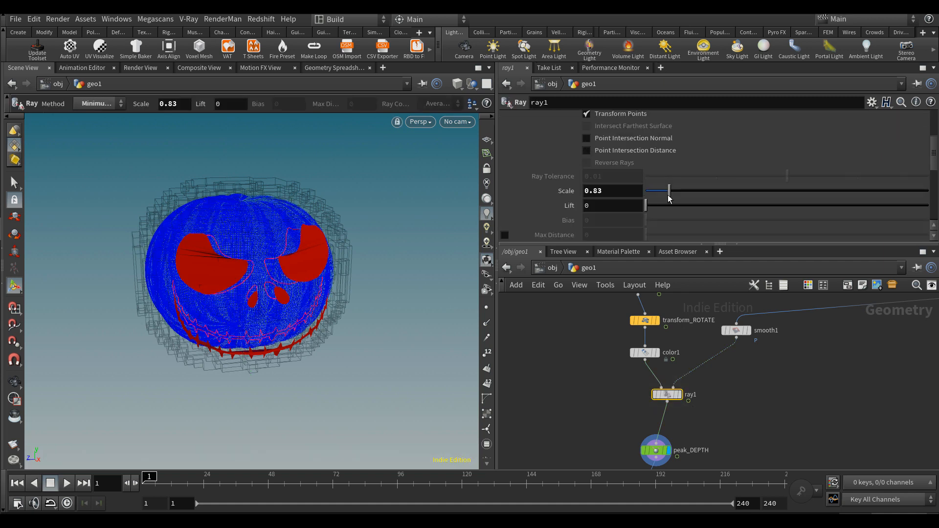
{"action": "left_click_drag", "start_coordinate": [666, 192], "coordinate": [660, 191]}
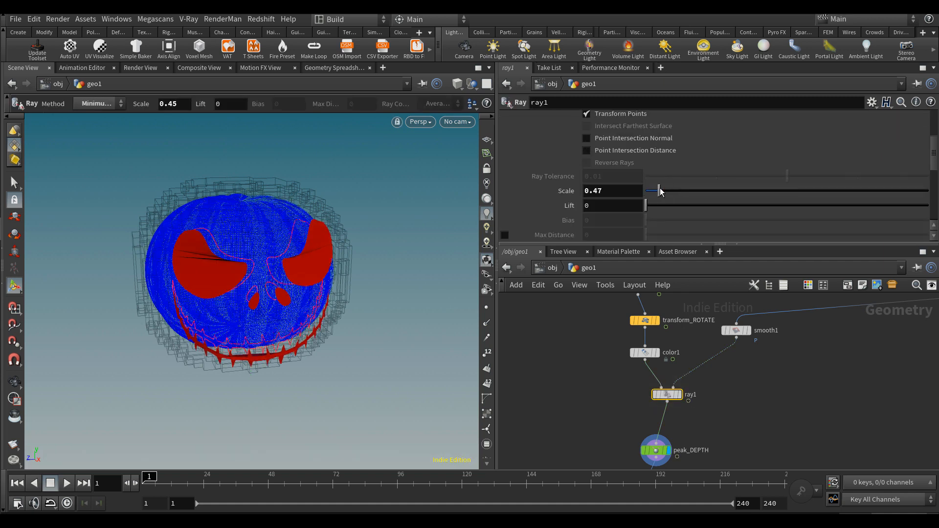
Display the normal1 node at the end of the network and inspect the carved pumpkin
{"action": "scroll", "coordinate": [775, 373], "scroll_direction": "down", "scroll_amount": 6}
{"action": "middle_click_drag", "start_coordinate": [767, 421], "coordinate": [685, 354]}
{"action": "scroll", "coordinate": [686, 354], "scroll_direction": "up", "scroll_amount": 3}
{"action": "left_click_drag", "start_coordinate": [686, 355], "coordinate": [790, 333]}
{"action": "scroll", "coordinate": [773, 342], "scroll_direction": "down", "scroll_amount": 3}
{"action": "middle_click_drag", "start_coordinate": [755, 398], "coordinate": [761, 305]}
{"action": "scroll", "coordinate": [763, 401], "scroll_direction": "up", "scroll_amount": 6}
{"action": "left_click", "coordinate": [747, 394]}
{"action": "scroll", "coordinate": [730, 380], "scroll_direction": "up", "scroll_amount": 3}
{"action": "left_click", "coordinate": [736, 398]}
{"action": "left_click_drag", "start_coordinate": [281, 288], "coordinate": [296, 258], "text": "alt"}
{"action": "key", "text": "Return"}
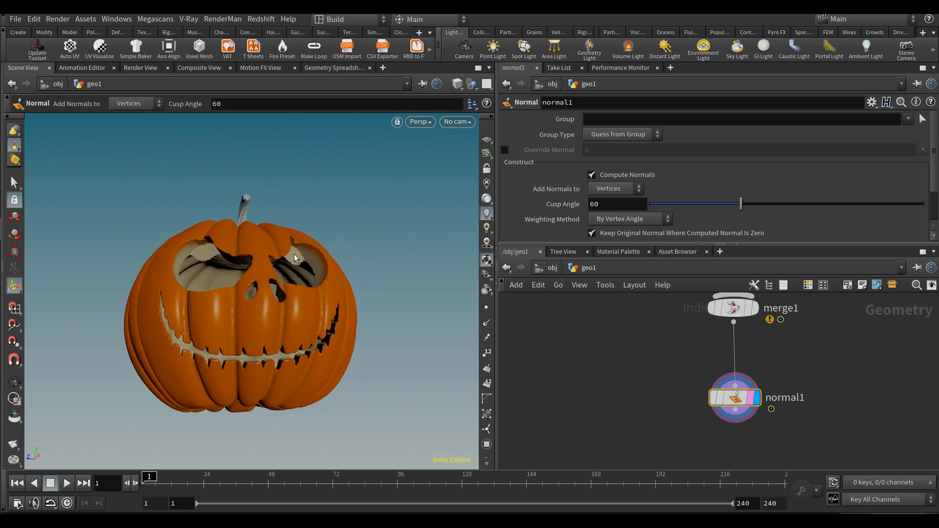
Set the peak_DEPTH node's distance to 0.3 and check the carved openings on the pumpkin
{"action": "scroll", "coordinate": [646, 403], "scroll_direction": "down", "scroll_amount": 8}
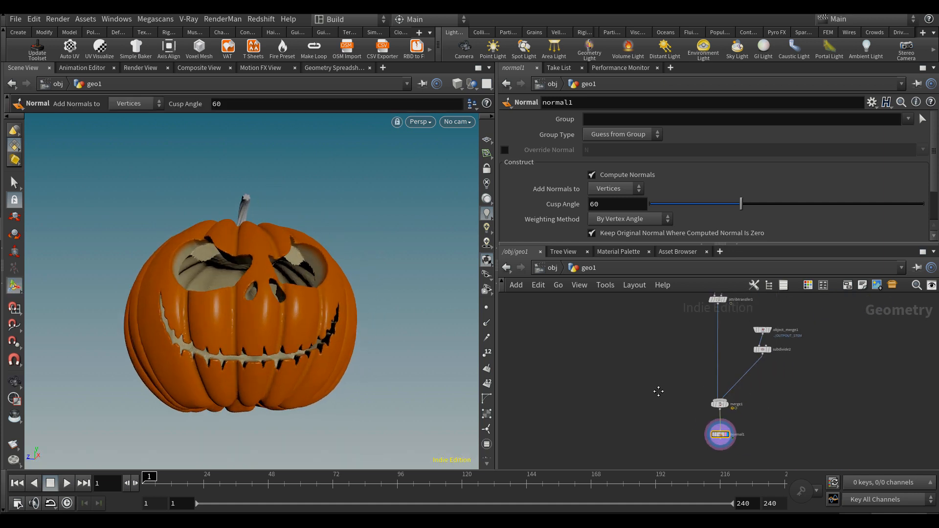
{"action": "scroll", "coordinate": [635, 364], "scroll_direction": "up", "scroll_amount": 6}
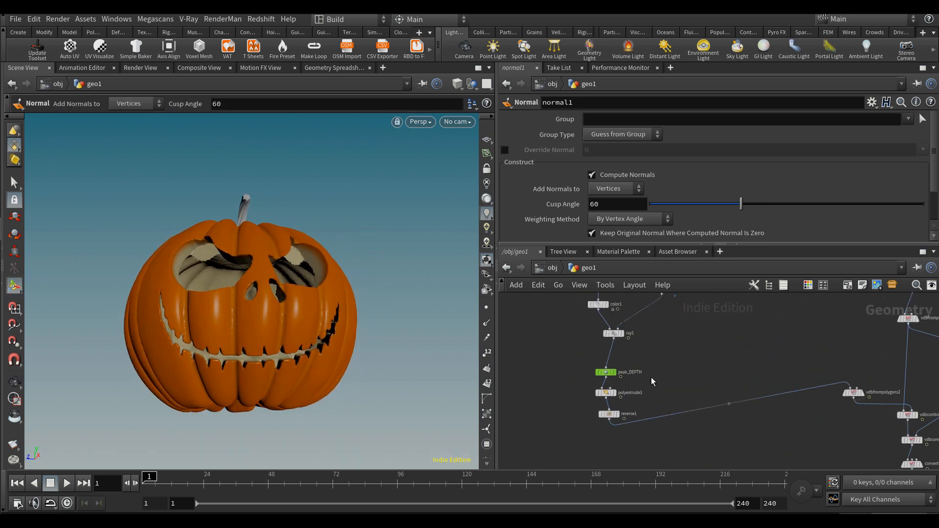
{"action": "middle_click_drag", "start_coordinate": [636, 353], "coordinate": [640, 360]}
{"action": "left_click_drag", "start_coordinate": [591, 397], "coordinate": [593, 398]}
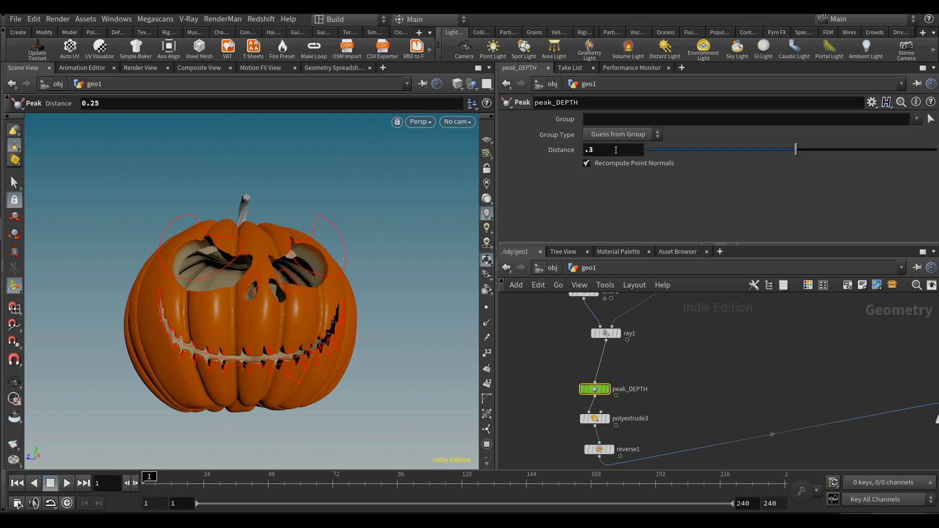
{"action": "key", "text": "Escape"}
{"action": "left_click_drag", "start_coordinate": [282, 323], "coordinate": [259, 290]}
{"action": "key", "text": "Return"}
{"action": "key", "text": "Escape"}
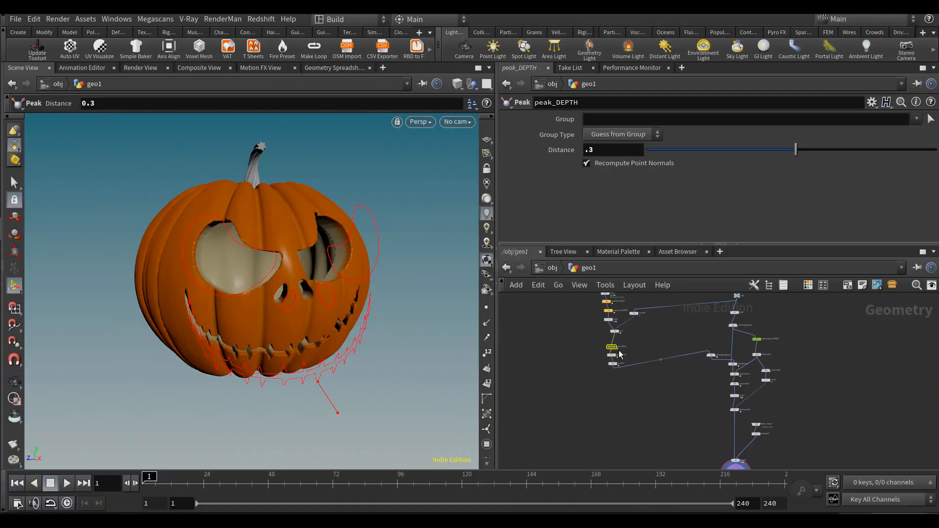
Display the reverse1 node on its own and examine the extruded face cutter shapes from the side
{"action": "scroll", "coordinate": [619, 354], "scroll_direction": "up", "scroll_amount": 5}
{"action": "left_click", "coordinate": [612, 375]}
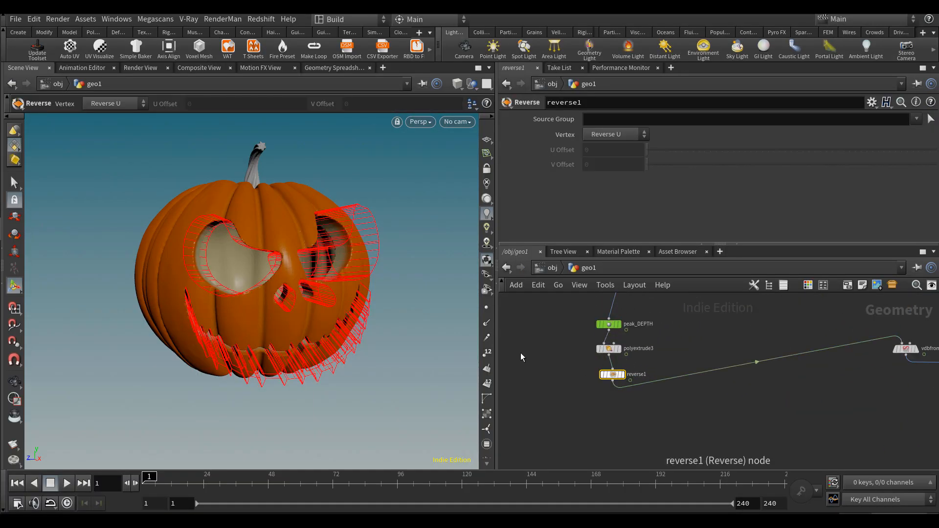
{"action": "left_click_drag", "start_coordinate": [255, 272], "coordinate": [258, 277], "text": "alt"}
{"action": "right_click_drag", "start_coordinate": [258, 276], "coordinate": [277, 263], "text": "alt"}
{"action": "left_click_drag", "start_coordinate": [277, 264], "coordinate": [316, 275], "text": "alt"}
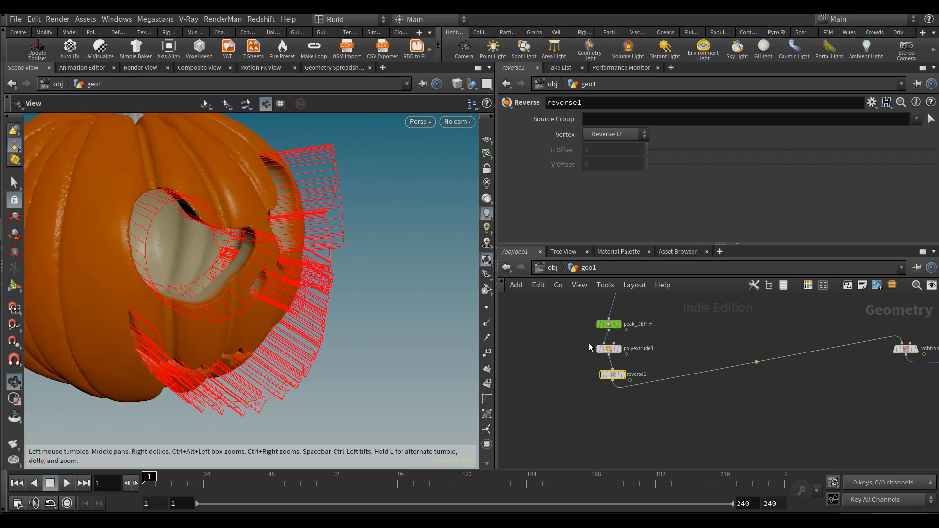
{"action": "scroll", "coordinate": [624, 374], "scroll_direction": "up", "scroll_amount": 3}
{"action": "left_click", "coordinate": [623, 375]}
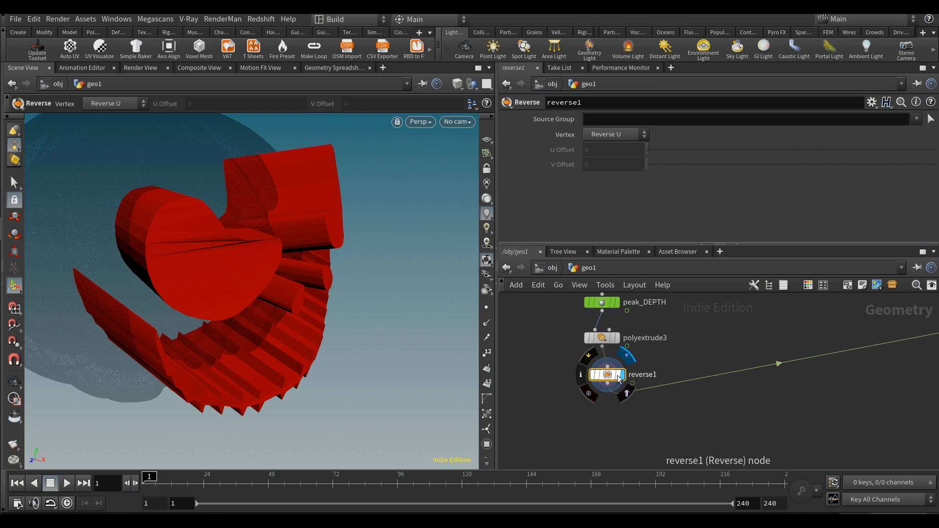
{"action": "left_click_drag", "start_coordinate": [172, 253], "coordinate": [339, 235], "text": "alt"}
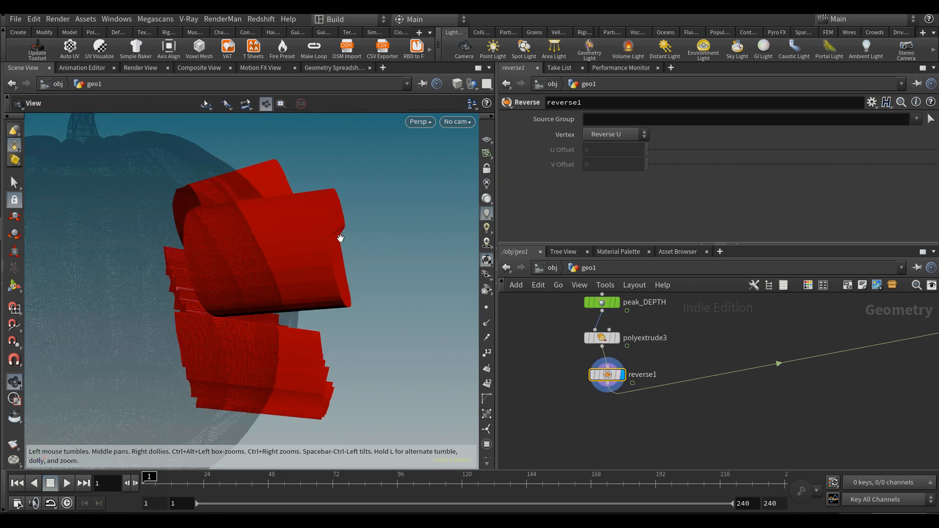
{"action": "mouse_move", "coordinate": [609, 382]}
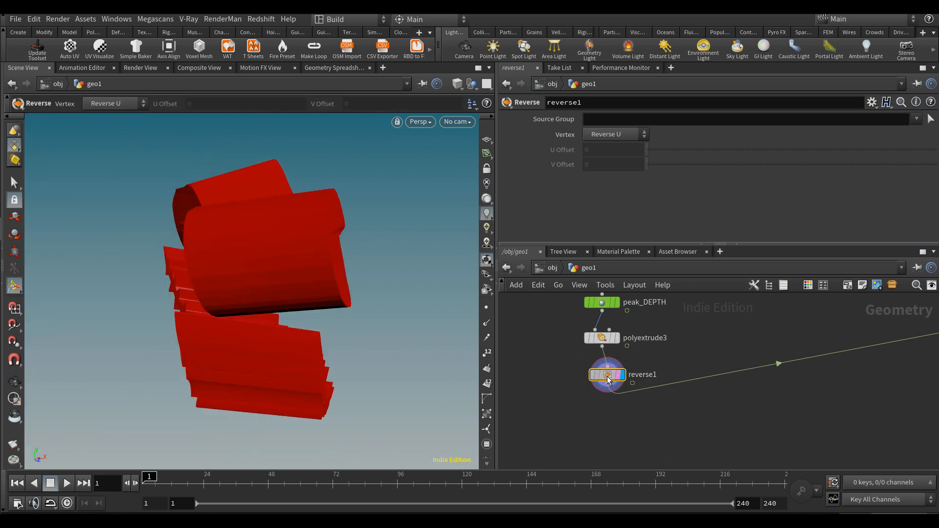
Set the polyextrude3 node's divisions to 14 to subdivide the sides of the cutter shapes
{"action": "left_click", "coordinate": [600, 338]}
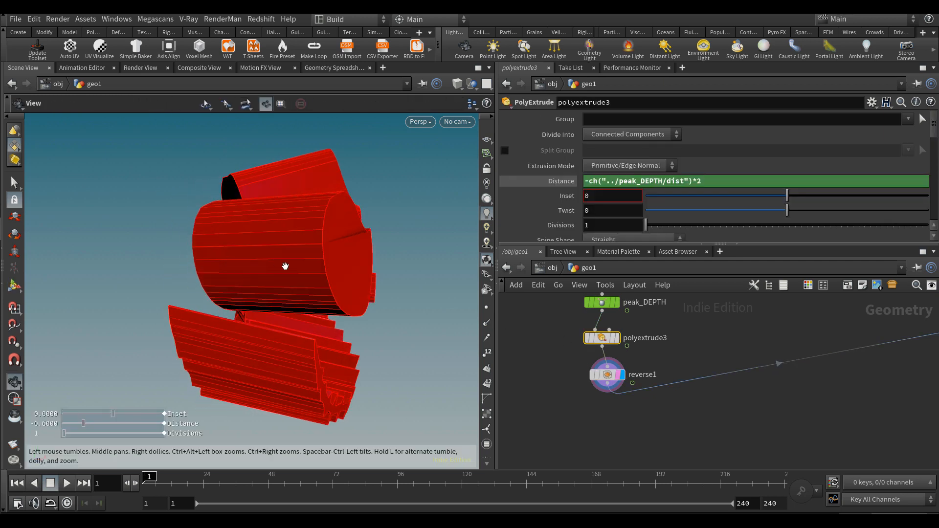
{"action": "key", "text": "Return"}
{"action": "scroll", "coordinate": [544, 171], "scroll_direction": "down", "scroll_amount": 2}
{"action": "left_click", "coordinate": [672, 197]}
{"action": "left_click_drag", "start_coordinate": [694, 198], "coordinate": [721, 198]}
{"action": "key", "text": "Escape"}
{"action": "left_click_drag", "start_coordinate": [357, 251], "coordinate": [312, 278]}
{"action": "key", "text": "Return"}
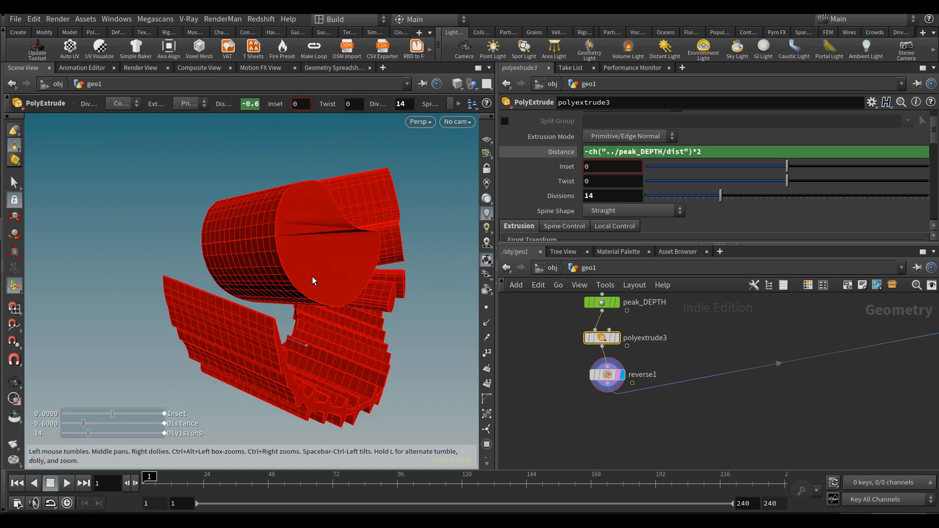
Enable the extrudeBack back group in polyextrude3's output groups, keeping Output Back on
{"action": "scroll", "coordinate": [585, 181], "scroll_direction": "down", "scroll_amount": 5}
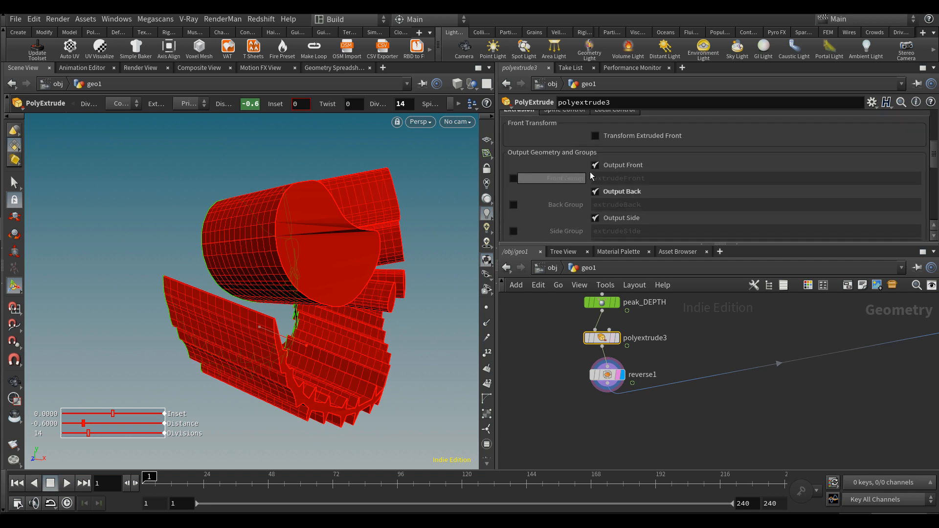
{"action": "left_click", "coordinate": [619, 193]}
{"action": "left_click", "coordinate": [620, 194]}
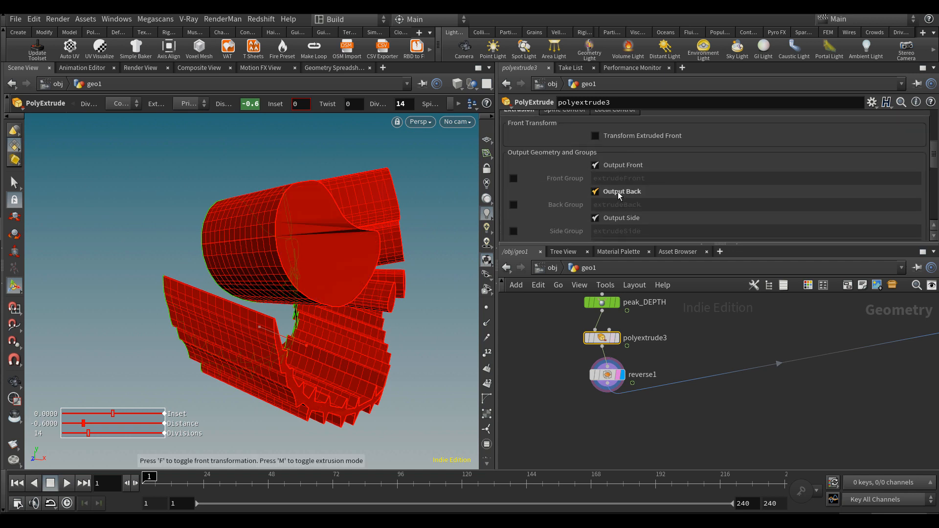
{"action": "left_click", "coordinate": [514, 205]}
{"action": "left_click_drag", "start_coordinate": [685, 209], "coordinate": [512, 206]}
Add a Group Expand node below reverse1, wire reverse1 into it and display it
{"action": "middle_click_drag", "start_coordinate": [635, 429], "coordinate": [654, 411]}
{"action": "scroll", "coordinate": [655, 411], "scroll_direction": "up", "scroll_amount": 1}
{"action": "left_click", "coordinate": [654, 410]}
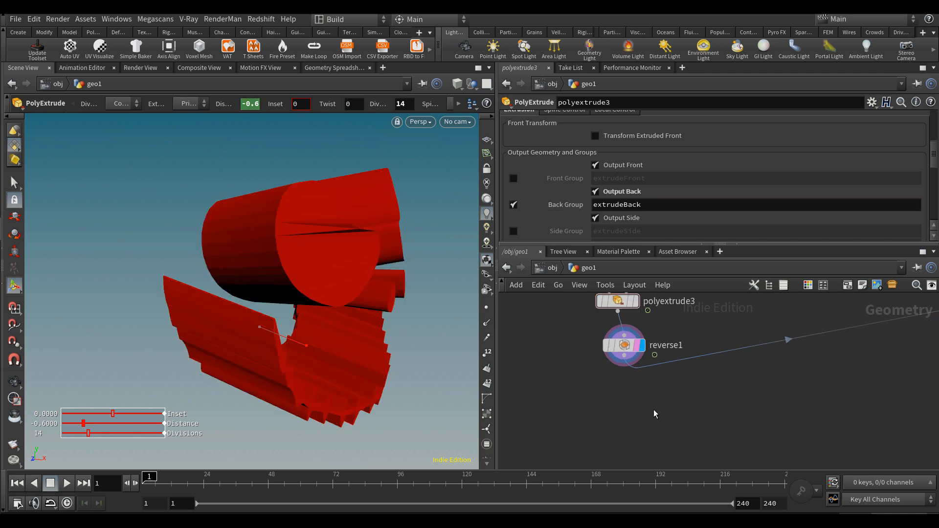
{"action": "key", "text": "Tab"}
{"action": "type", "text": "groupex"}
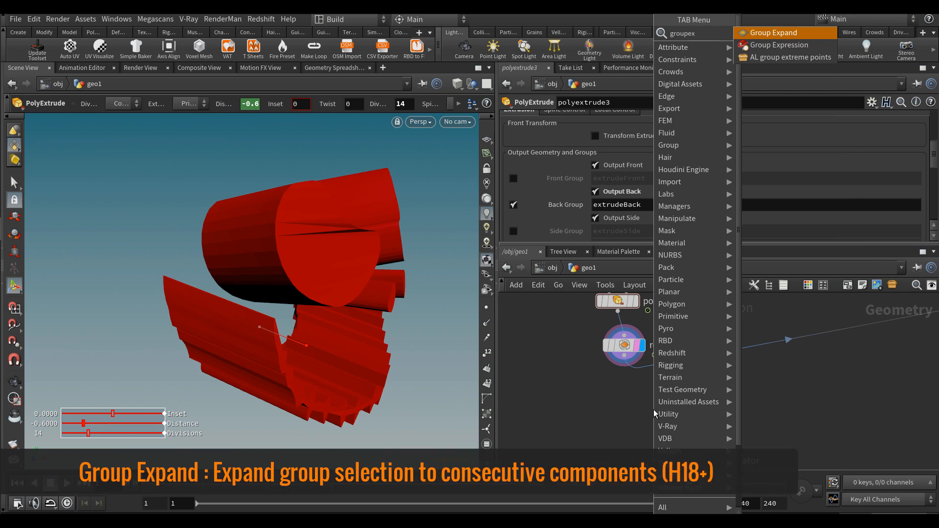
{"action": "key", "text": "Return"}
{"action": "left_click", "coordinate": [654, 411]}
{"action": "mouse_move", "coordinate": [645, 396]}
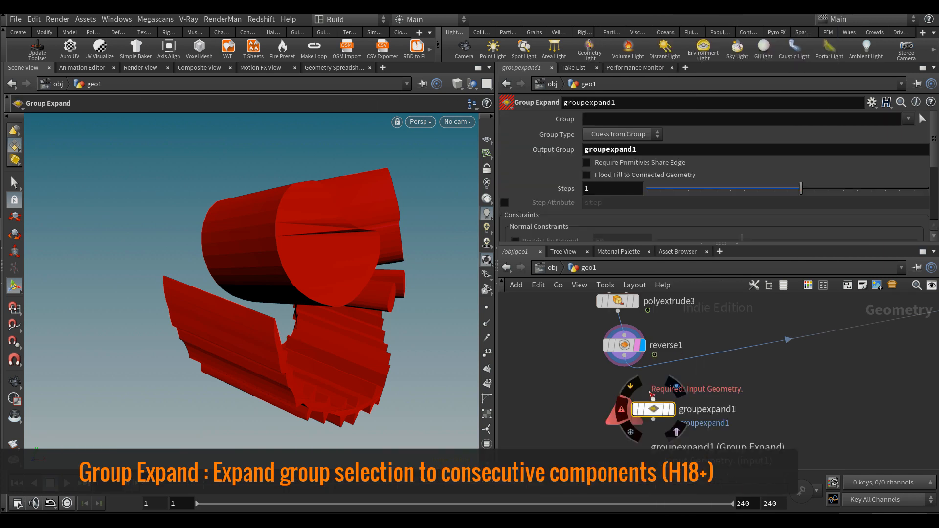
{"action": "left_click_drag", "start_coordinate": [653, 398], "coordinate": [625, 357]}
{"action": "left_click", "coordinate": [672, 410]}
{"action": "left_click", "coordinate": [665, 413]}
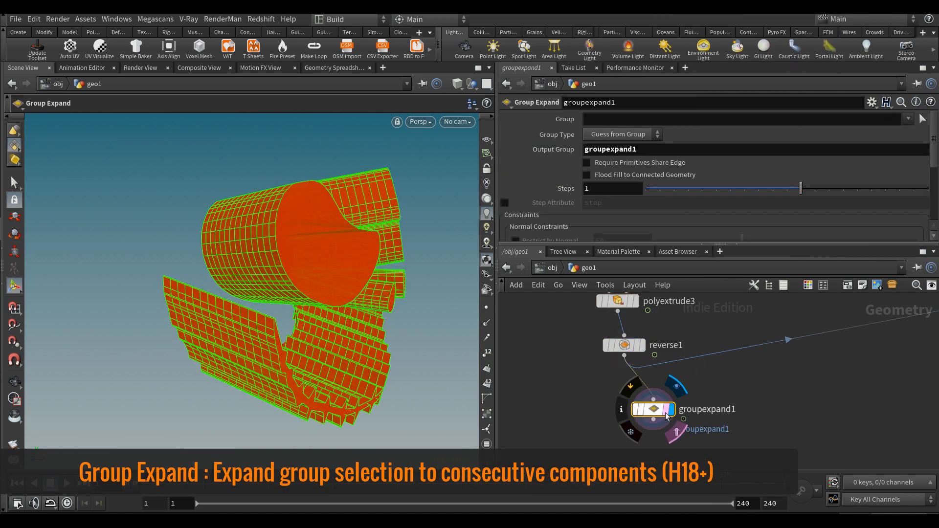
{"action": "left_click_drag", "start_coordinate": [666, 415], "coordinate": [632, 410]}
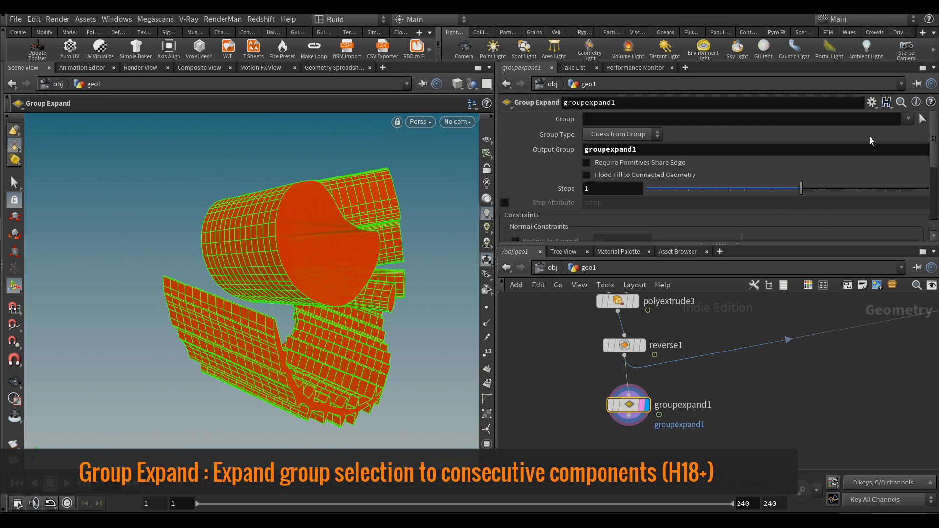
Set groupexpand1 to expand the extrudeBack group by 4 steps
{"action": "left_click", "coordinate": [908, 118]}
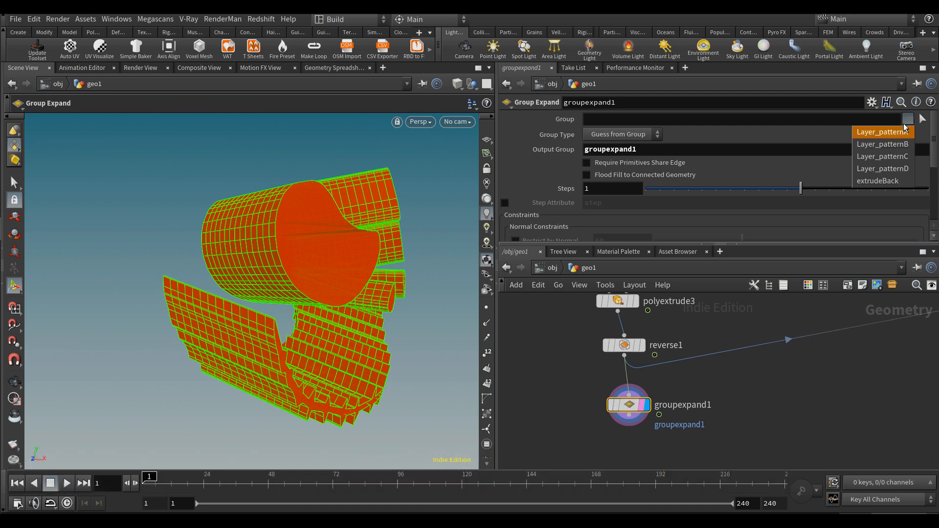
{"action": "left_click", "coordinate": [897, 182]}
{"action": "left_click_drag", "start_coordinate": [303, 236], "coordinate": [345, 243]}
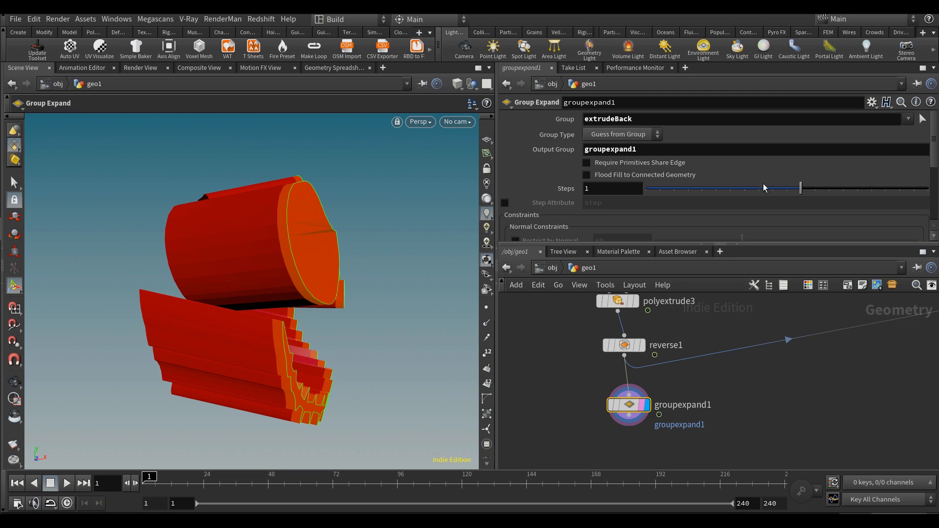
{"action": "left_click_drag", "start_coordinate": [798, 190], "coordinate": [839, 194]}
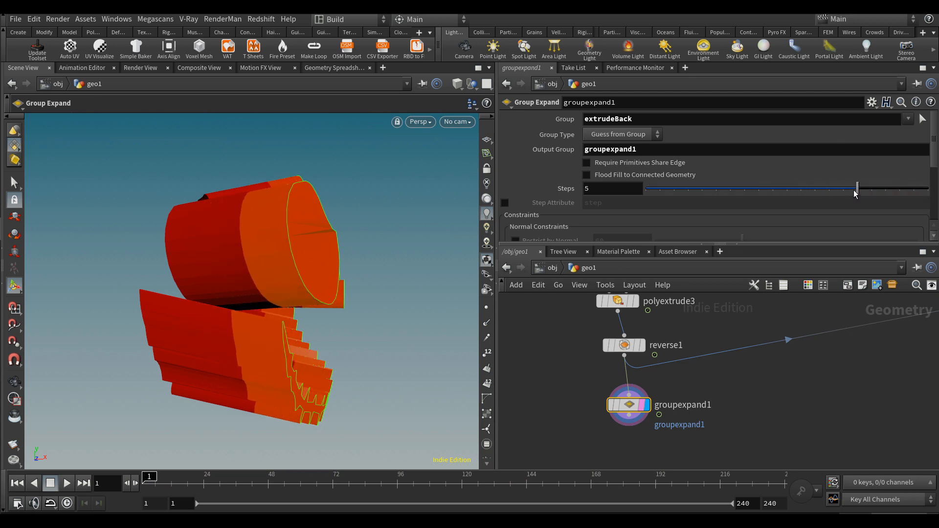
Name the output group of groupexpand1 group_sides
{"action": "middle_click_drag", "start_coordinate": [642, 430], "coordinate": [660, 395]}
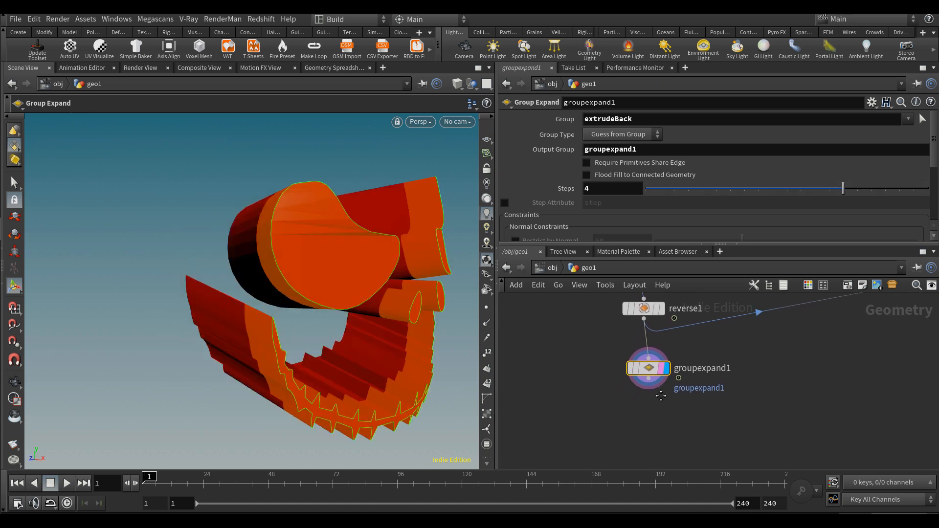
{"action": "scroll", "coordinate": [661, 395], "scroll_direction": "up", "scroll_amount": 1}
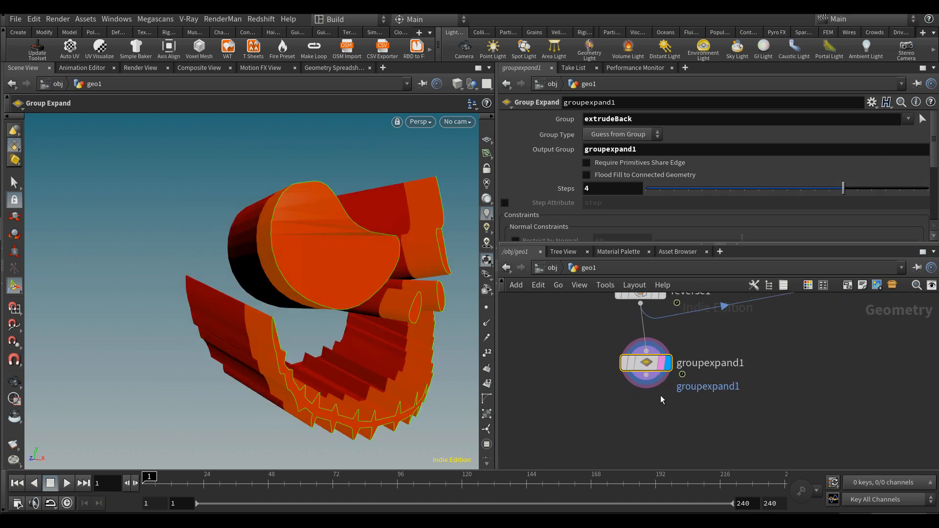
{"action": "left_click", "coordinate": [659, 150]}
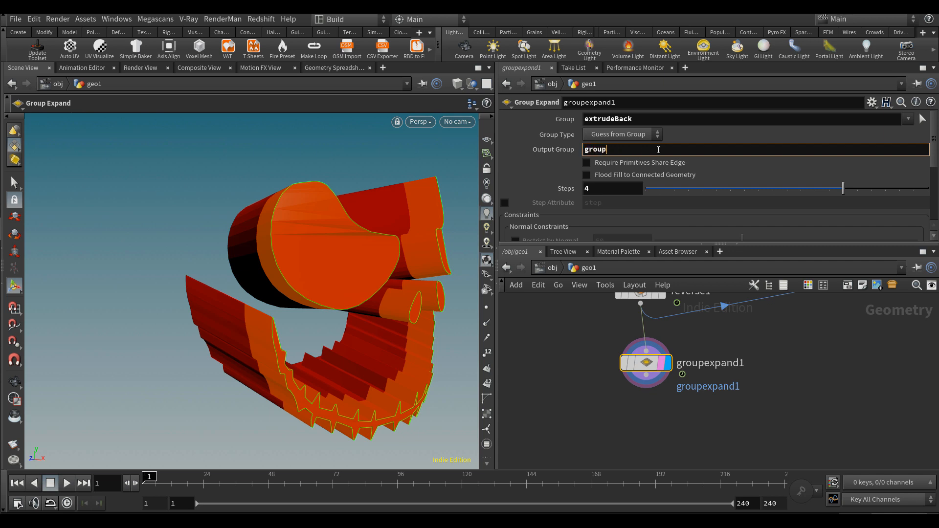
{"action": "type", "text": "group_sides"}
{"action": "key", "text": "Return"}
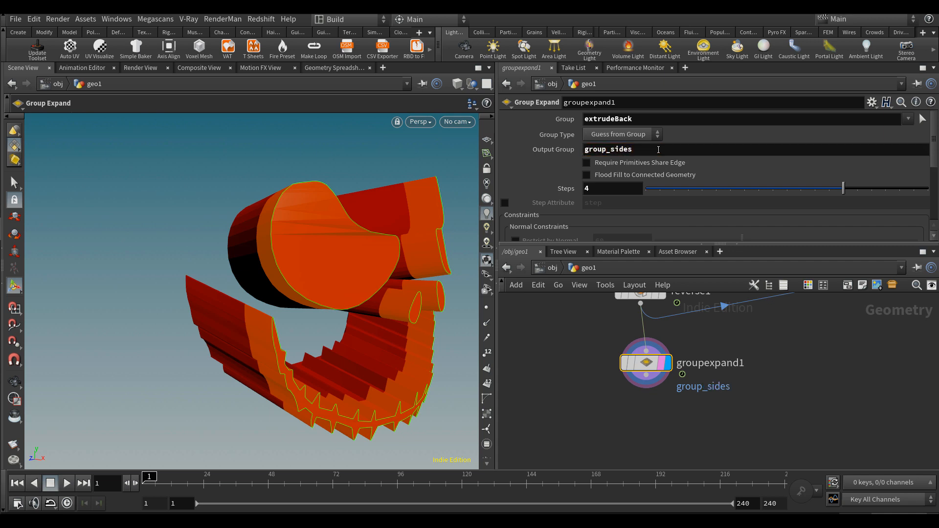
Add a Group Combine node below groupexpand1, connect it and display it
{"action": "key", "text": "Tab"}
{"action": "type", "text": "groupcombin"}
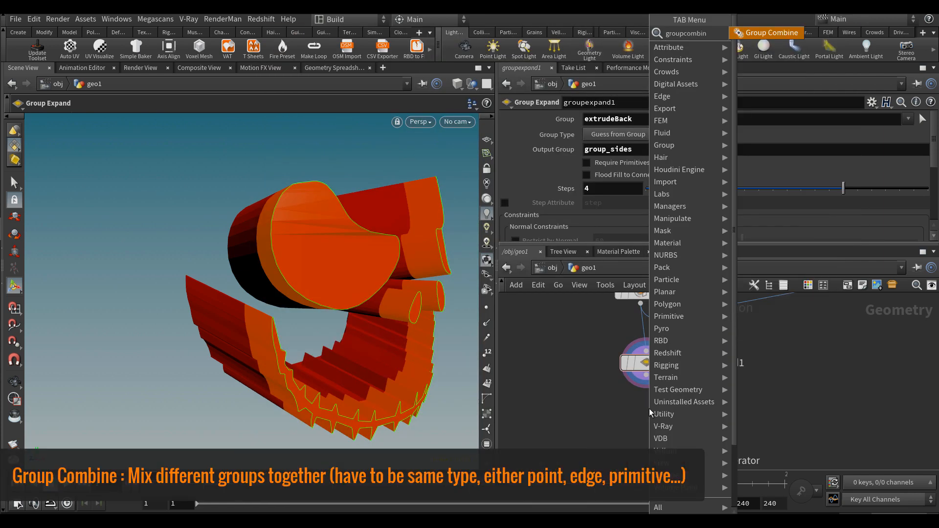
{"action": "key", "text": "Return"}
{"action": "left_click", "coordinate": [647, 423]}
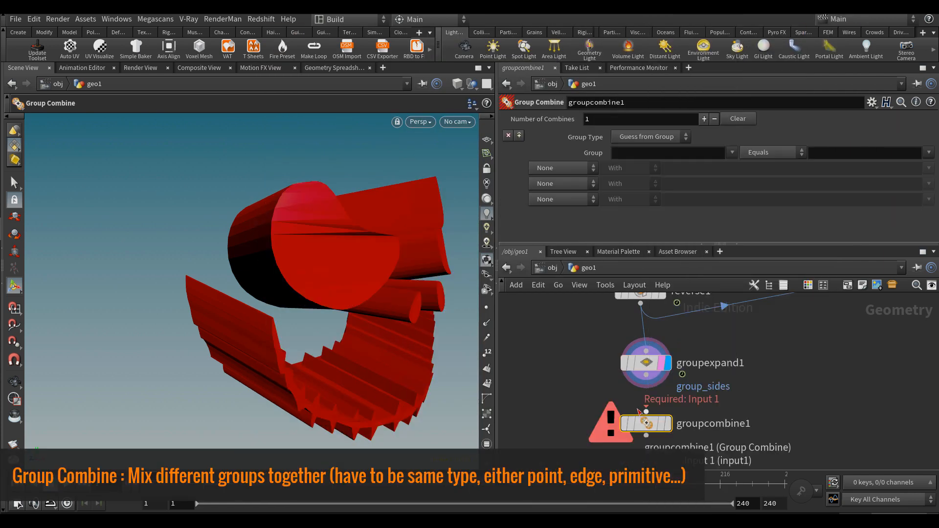
{"action": "key", "text": "r"}
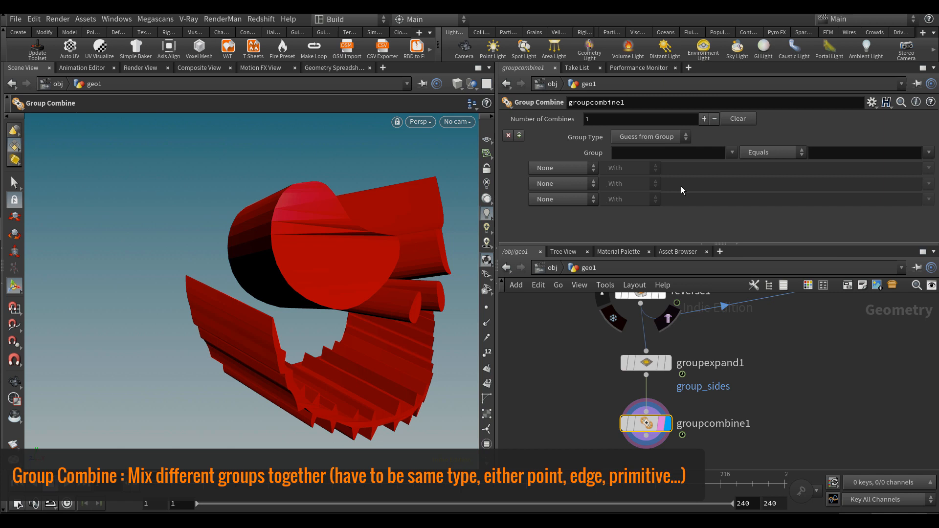
Set the Group Combine so that group_sides equals group_sides as the base of the combination
{"action": "left_click", "coordinate": [732, 151]}
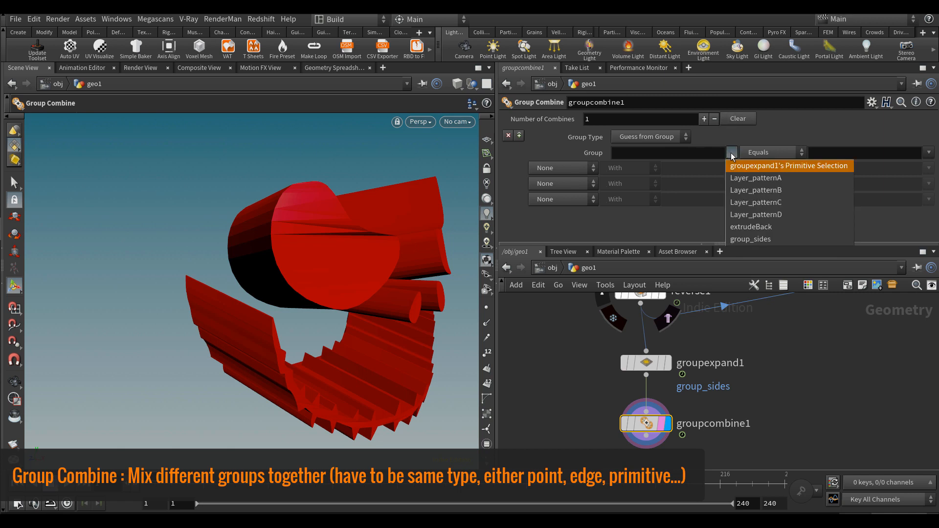
{"action": "left_click", "coordinate": [776, 241]}
{"action": "left_click", "coordinate": [928, 152]}
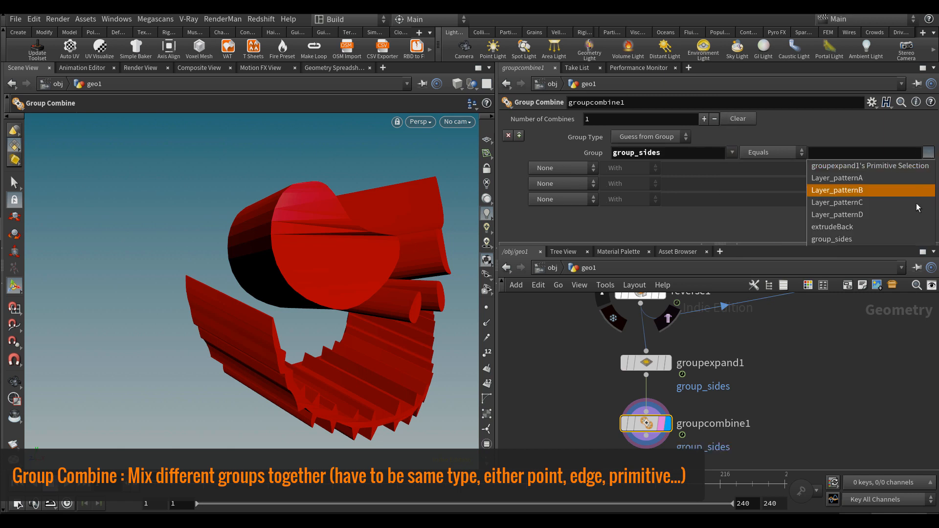
{"action": "left_click", "coordinate": [875, 236]}
{"action": "left_click_drag", "start_coordinate": [327, 273], "coordinate": [344, 265], "text": "alt"}
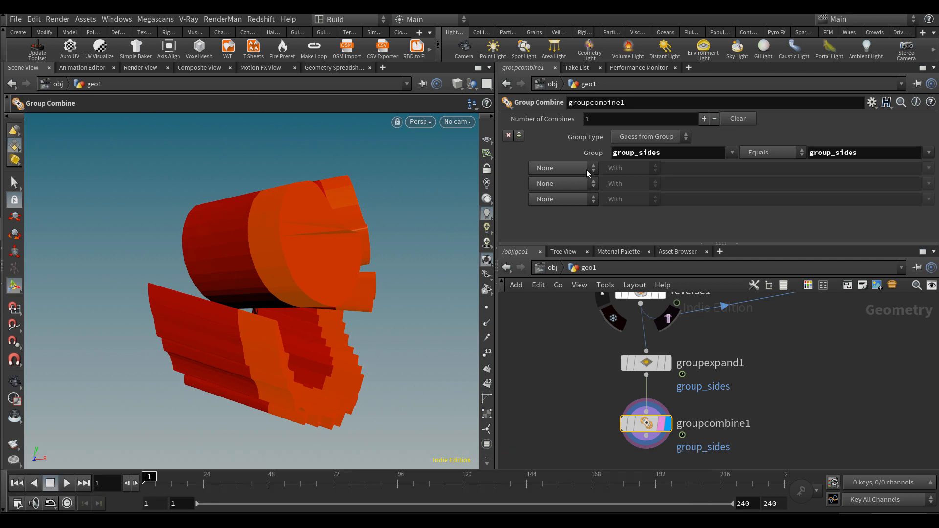
Subtract the extrudeBack group from group_sides in the Group Combine node
{"action": "left_click", "coordinate": [586, 170]}
{"action": "left_click", "coordinate": [555, 229]}
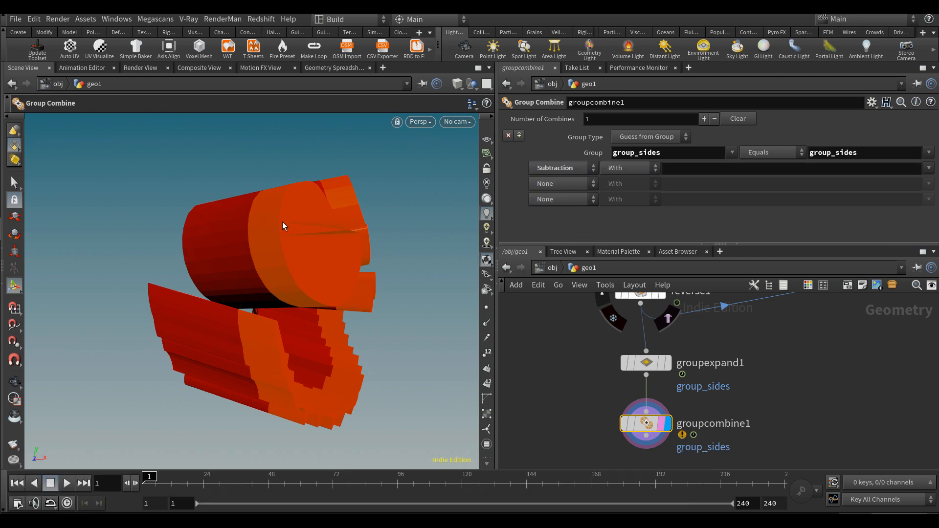
{"action": "left_click", "coordinate": [928, 168]}
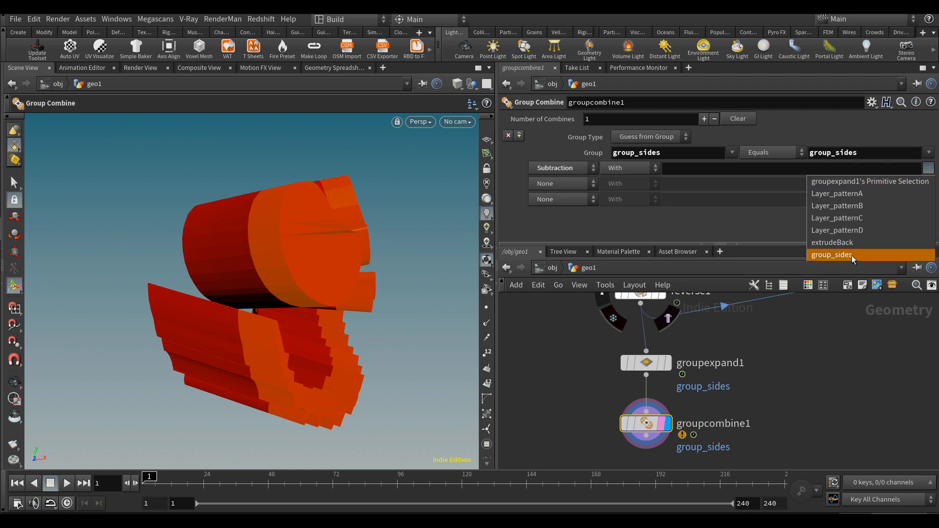
{"action": "left_click", "coordinate": [847, 243]}
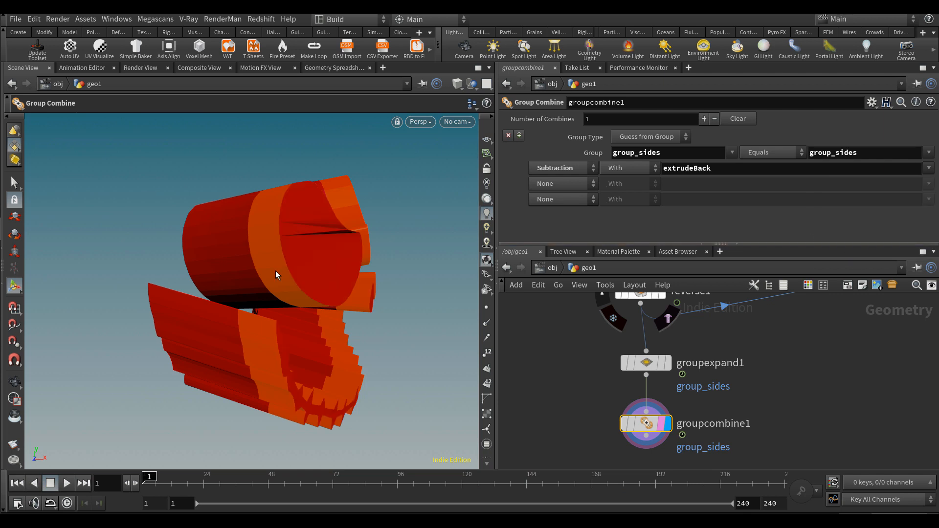
Add a Peak node below groupcombine1, connect it to that node's output and display it
{"action": "key", "text": "Escape"}
{"action": "mouse_move", "coordinate": [312, 273]}
{"action": "left_mouse_down"}
{"action": "mouse_move", "coordinate": [258, 275]}
{"action": "mouse_move", "coordinate": [386, 260]}
{"action": "mouse_move", "coordinate": [305, 286]}
{"action": "left_mouse_up"}
{"action": "key", "text": "Return"}
{"action": "middle_click_drag", "start_coordinate": [564, 378], "coordinate": [566, 298]}
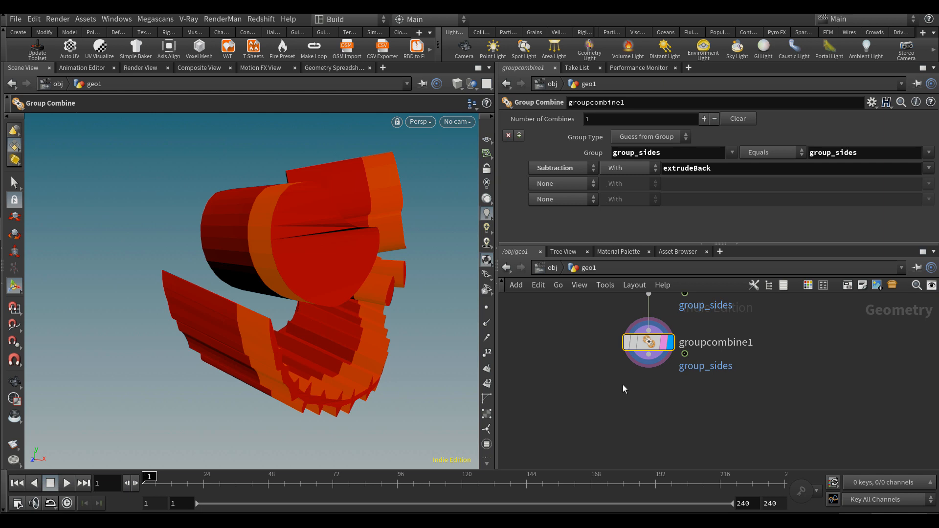
{"action": "key", "text": "Tab"}
{"action": "type", "text": "p"}
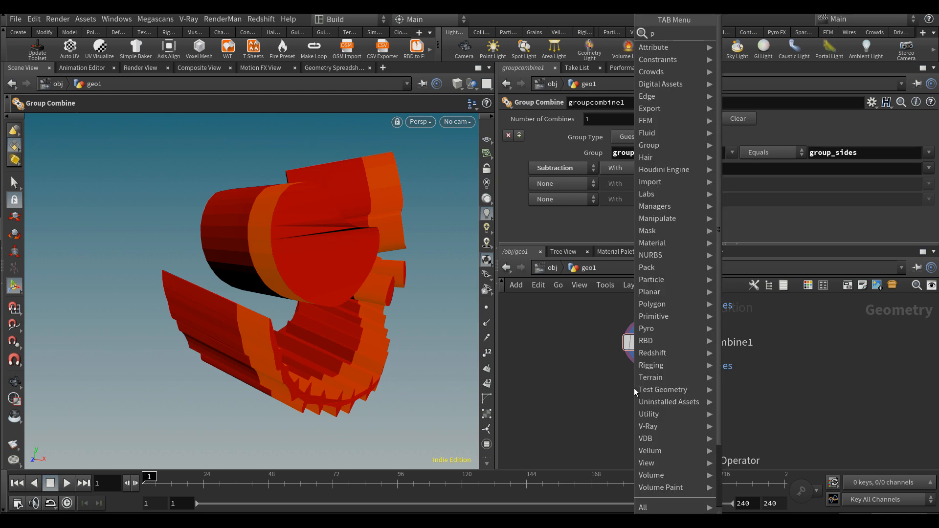
{"action": "type", "text": "eak"}
{"action": "key", "text": "Return"}
{"action": "left_click", "coordinate": [650, 375]}
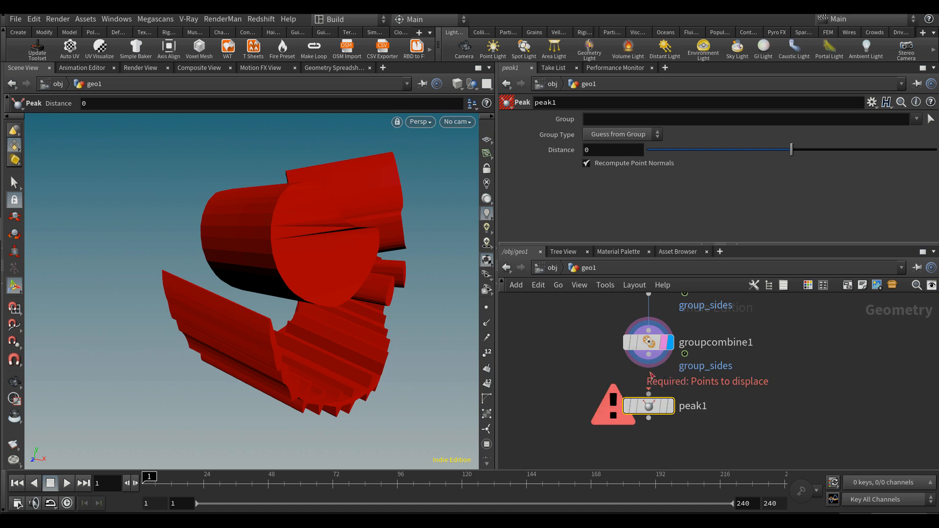
{"action": "left_click", "coordinate": [669, 405]}
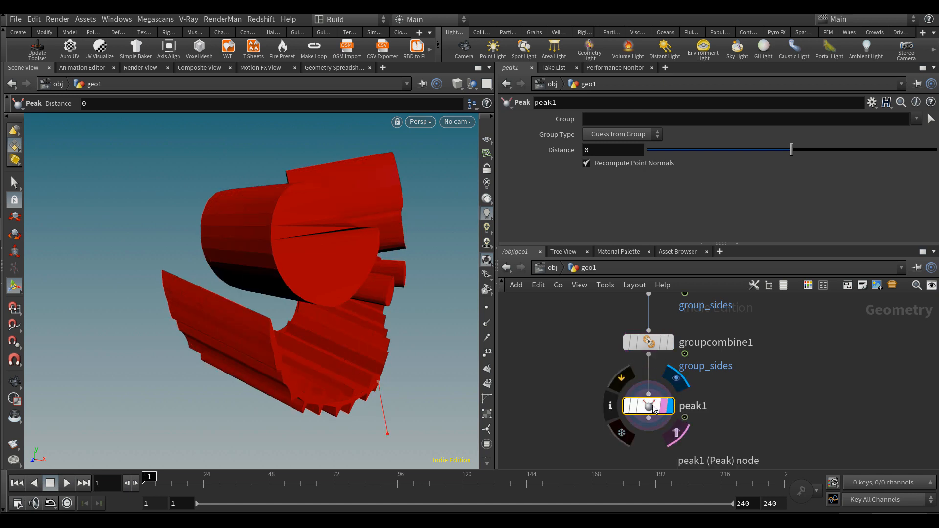
Limit peak1 to the group_sides group and set its Distance to 0.05
{"action": "left_click", "coordinate": [915, 118]}
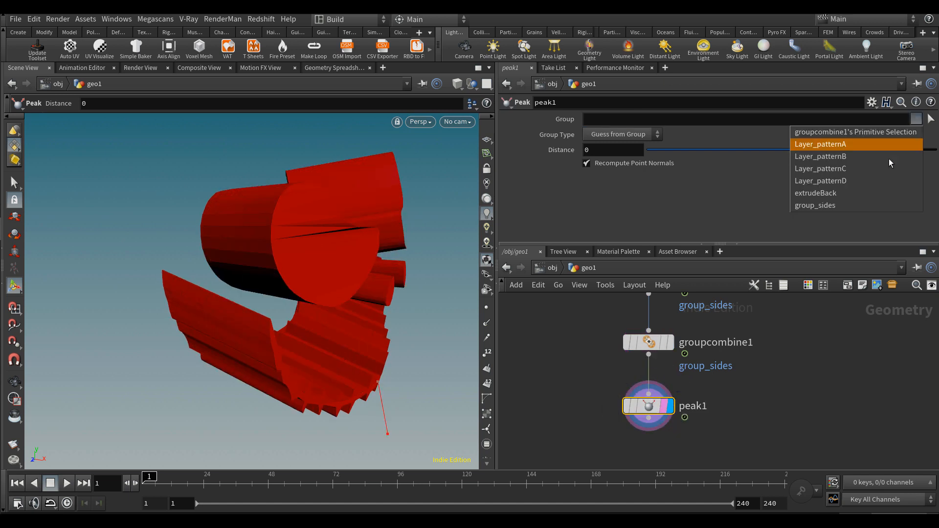
{"action": "left_click", "coordinate": [855, 205]}
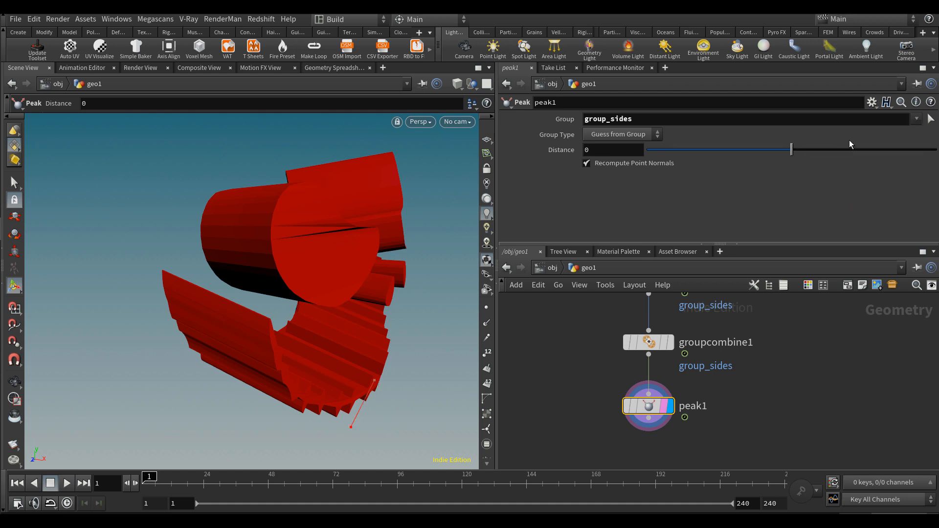
{"action": "left_click_drag", "start_coordinate": [792, 148], "coordinate": [794, 153]}
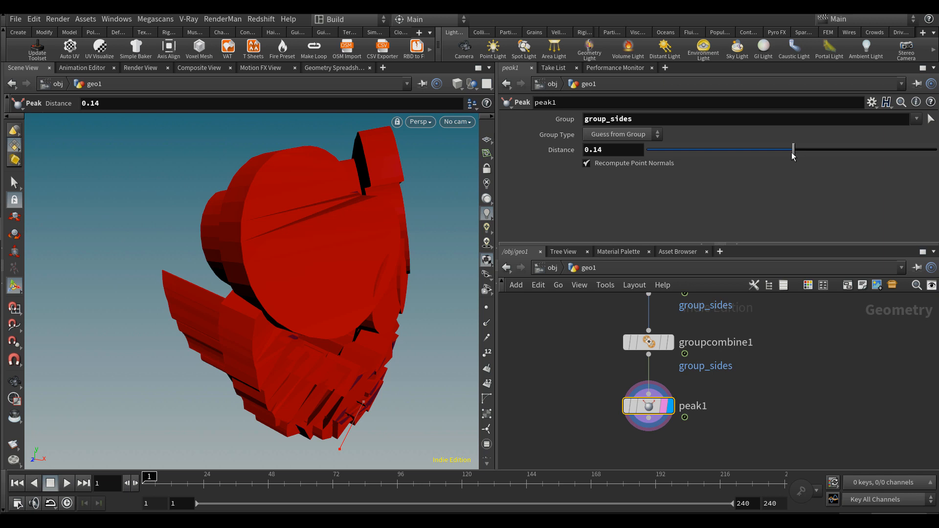
{"action": "left_click_drag", "start_coordinate": [398, 220], "coordinate": [357, 216]}
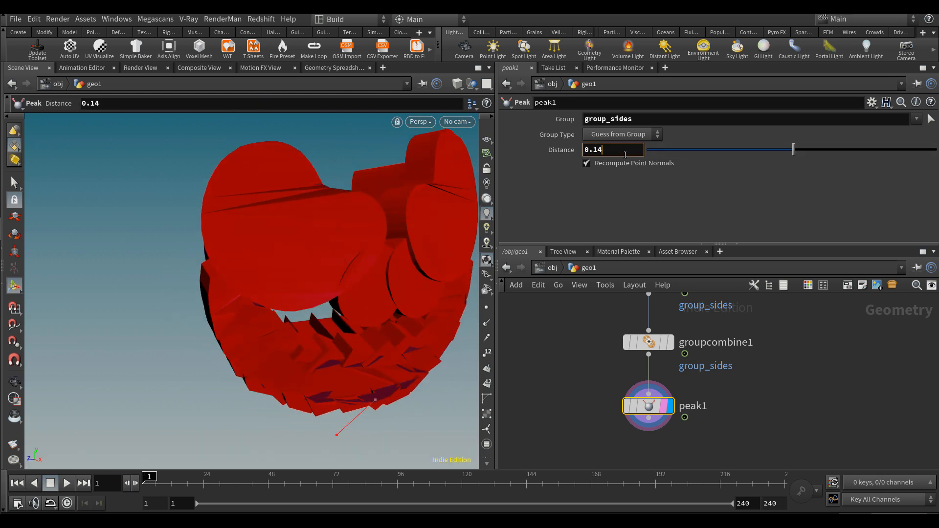
{"action": "type", "text": "0"}
{"action": "key", "text": "Return"}
{"action": "type", "text": ".1"}
{"action": "key", "text": "Return"}
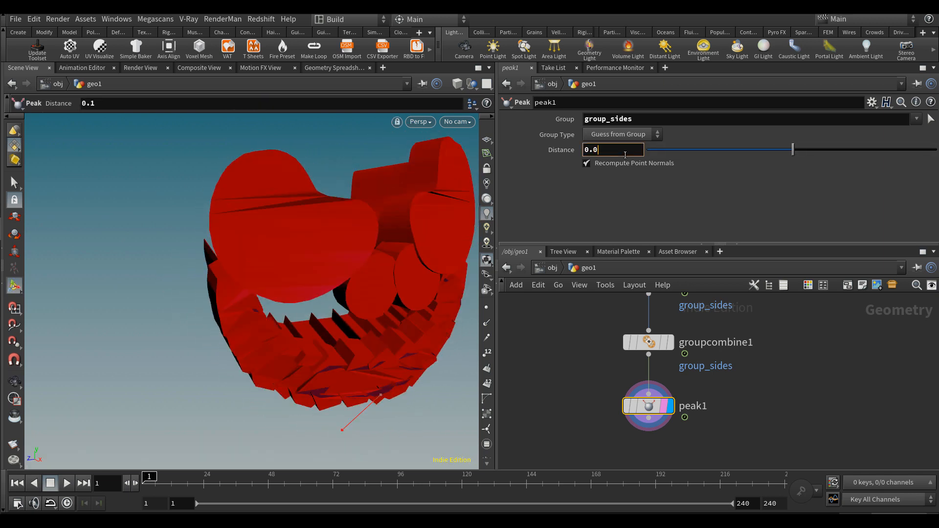
{"action": "type", "text": "5"}
{"action": "key", "text": "Return"}
Wire the output of peak1 into the vdbfrompolygons2 node
{"action": "scroll", "coordinate": [690, 376], "scroll_direction": "down", "scroll_amount": 5}
{"action": "left_click_drag", "start_coordinate": [731, 323], "coordinate": [668, 409]}
{"action": "scroll", "coordinate": [672, 399], "scroll_direction": "down", "scroll_amount": 4}
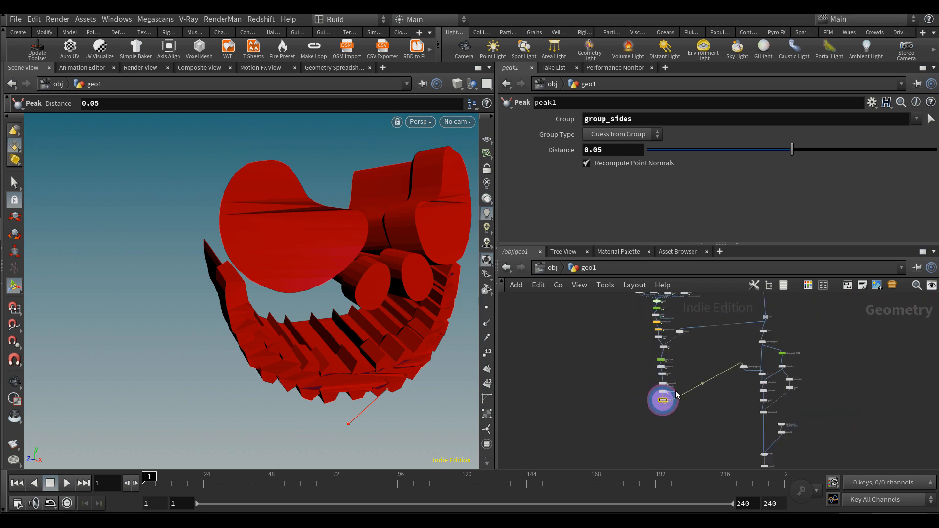
{"action": "scroll", "coordinate": [675, 388], "scroll_direction": "down", "scroll_amount": 2}
Display the final normal1 node and check the carved pumpkin from the front
{"action": "left_click_drag", "start_coordinate": [612, 314], "coordinate": [694, 413]}
{"action": "scroll", "coordinate": [629, 377], "scroll_direction": "up", "scroll_amount": 3}
{"action": "scroll", "coordinate": [643, 390], "scroll_direction": "down", "scroll_amount": 3}
{"action": "scroll", "coordinate": [712, 403], "scroll_direction": "up", "scroll_amount": 4}
{"action": "middle_click_drag", "start_coordinate": [719, 459], "coordinate": [733, 387]}
{"action": "scroll", "coordinate": [735, 390], "scroll_direction": "up", "scroll_amount": 6}
{"action": "scroll", "coordinate": [736, 389], "scroll_direction": "up", "scroll_amount": 1}
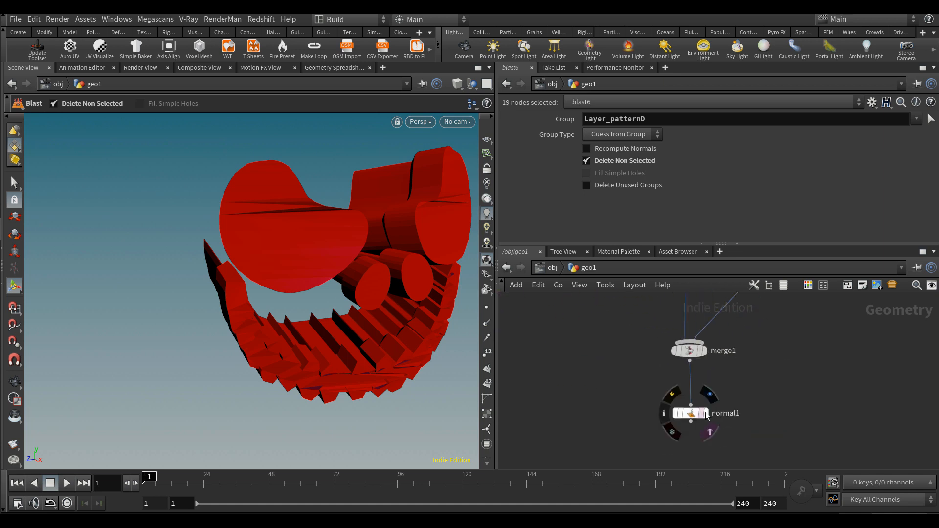
{"action": "left_click", "coordinate": [706, 415]}
{"action": "left_click", "coordinate": [694, 417]}
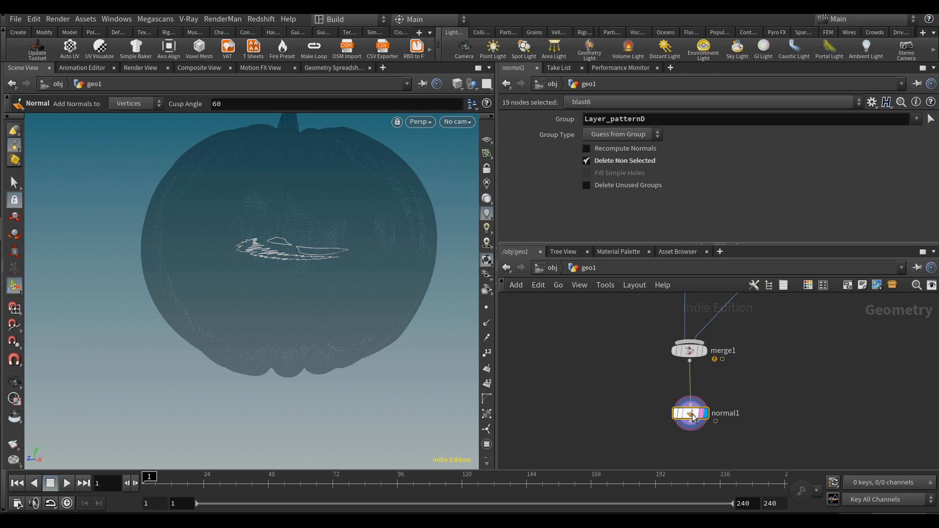
{"action": "mouse_move", "coordinate": [324, 287]}
{"action": "left_mouse_down"}
{"action": "mouse_move", "coordinate": [310, 299]}
{"action": "mouse_move", "coordinate": [340, 298]}
{"action": "mouse_move", "coordinate": [311, 297]}
{"action": "left_mouse_up"}
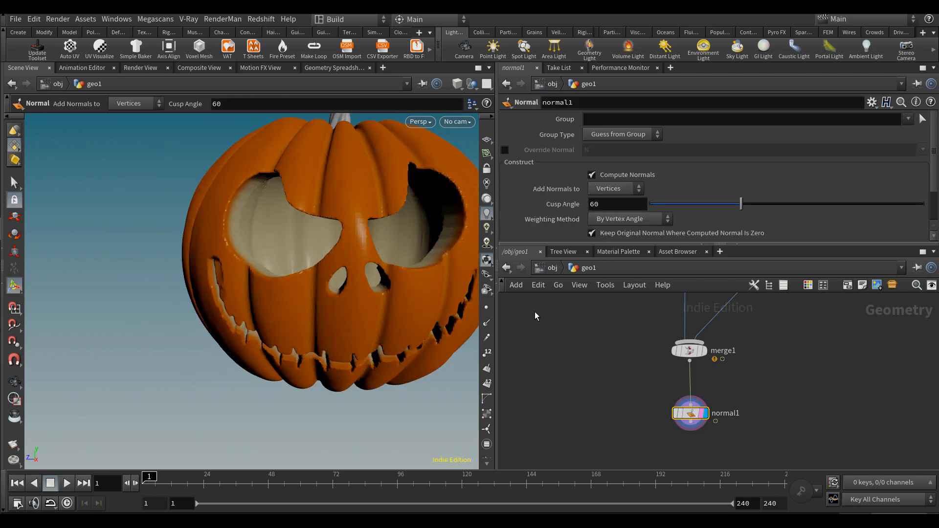
Set the Steps of groupexpand1 to 6
{"action": "middle_click_drag", "start_coordinate": [595, 366], "coordinate": [618, 394]}
{"action": "scroll", "coordinate": [620, 395], "scroll_direction": "down", "scroll_amount": 6}
{"action": "middle_click_drag", "start_coordinate": [562, 358], "coordinate": [696, 429]}
{"action": "scroll", "coordinate": [587, 363], "scroll_direction": "up", "scroll_amount": 6}
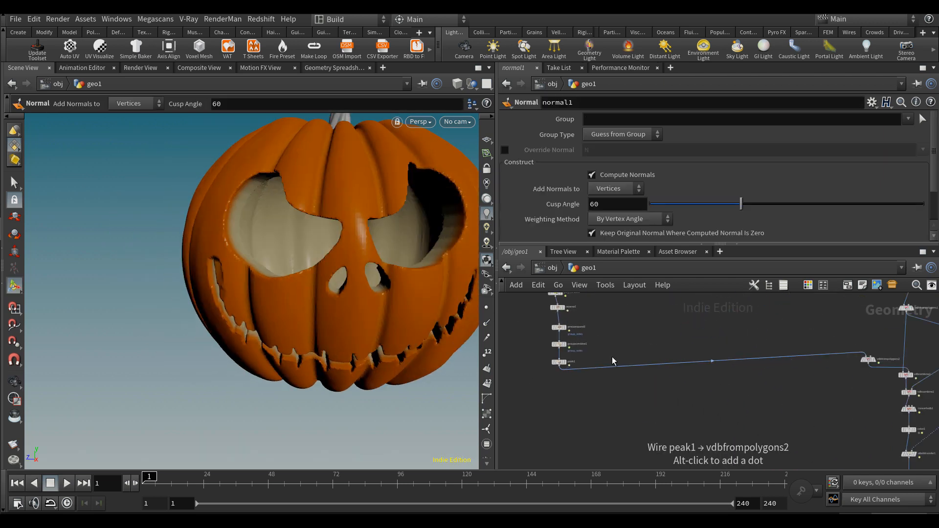
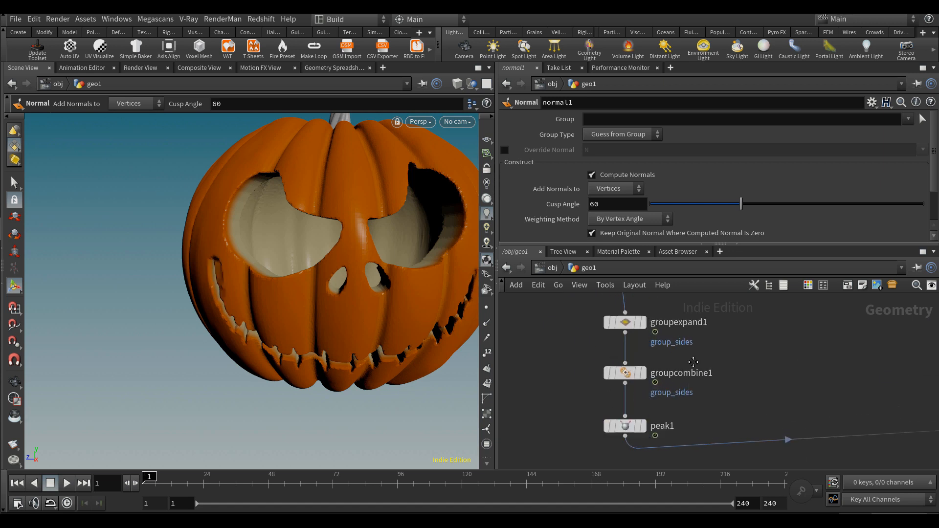
{"action": "middle_click_drag", "start_coordinate": [572, 304], "coordinate": [574, 331]}
{"action": "left_click", "coordinate": [627, 348]}
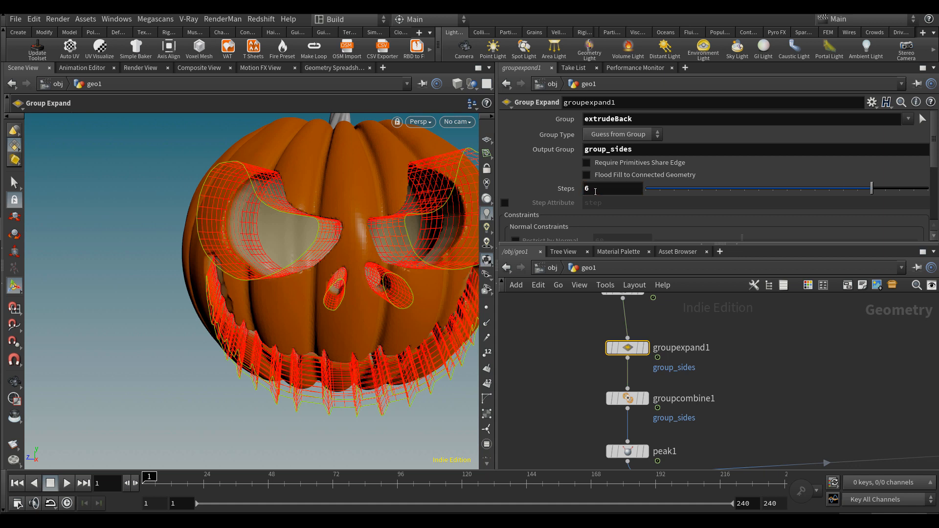
Select normal1 and examine the rims of the carved eyes, nose and mouth
{"action": "scroll", "coordinate": [678, 359], "scroll_direction": "down", "scroll_amount": 5}
{"action": "middle_click_drag", "start_coordinate": [795, 404], "coordinate": [719, 313]}
{"action": "scroll", "coordinate": [836, 405], "scroll_direction": "up", "scroll_amount": 2}
{"action": "scroll", "coordinate": [821, 443], "scroll_direction": "up", "scroll_amount": 2}
{"action": "left_click", "coordinate": [822, 444]}
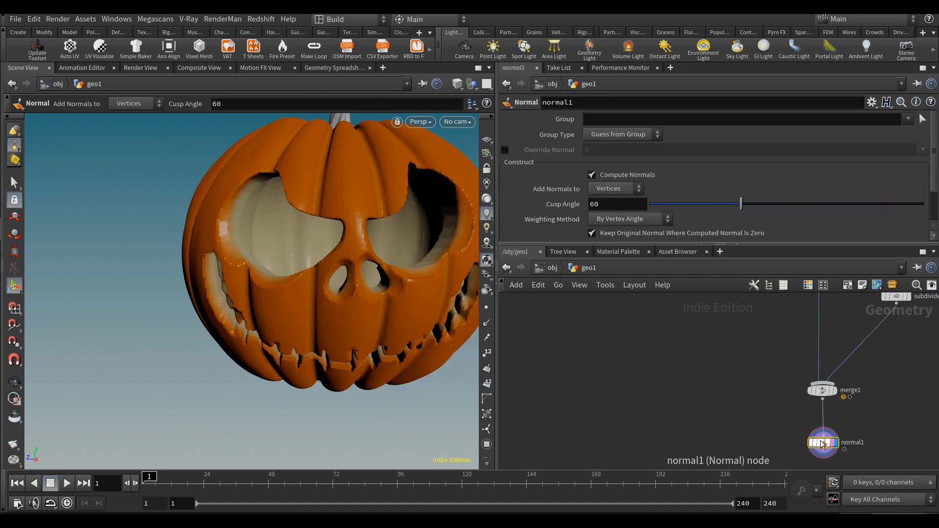
{"action": "key", "text": "Escape"}
{"action": "left_click_drag", "start_coordinate": [346, 296], "coordinate": [389, 292]}
{"action": "key", "text": "Escape"}
{"action": "right_click_drag", "start_coordinate": [389, 293], "coordinate": [391, 306], "text": "alt"}
{"action": "left_click_drag", "start_coordinate": [392, 306], "coordinate": [387, 315], "text": "alt"}
Bypass peak1 and enable it again to compare its effect on the carved openings
{"action": "middle_click_drag", "start_coordinate": [562, 359], "coordinate": [689, 417]}
{"action": "scroll", "coordinate": [713, 419], "scroll_direction": "down", "scroll_amount": 5}
{"action": "scroll", "coordinate": [633, 374], "scroll_direction": "up", "scroll_amount": 5}
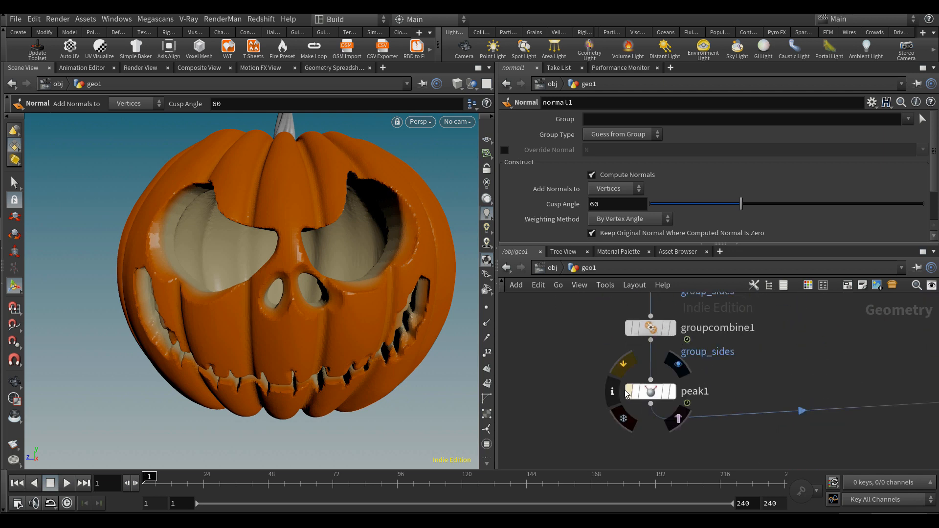
{"action": "left_click", "coordinate": [627, 392]}
{"action": "left_click", "coordinate": [627, 392]}
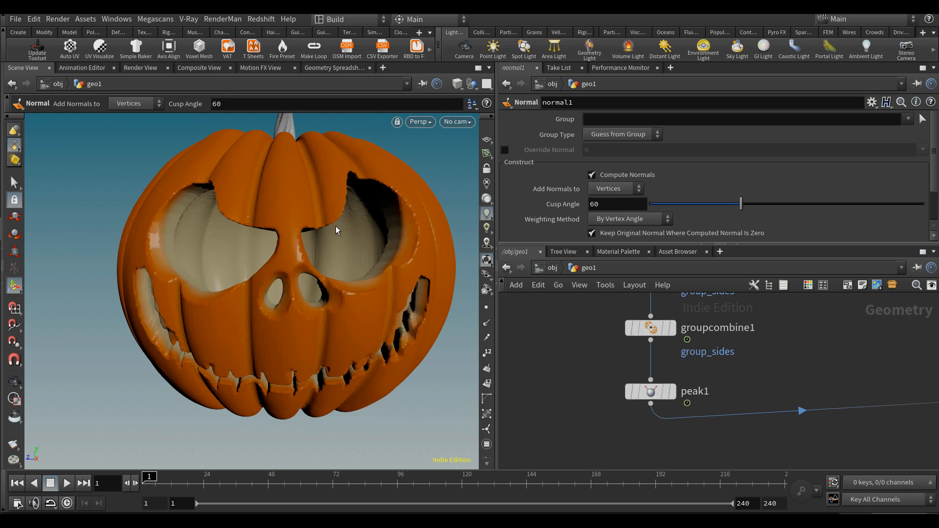
{"action": "key", "text": "Escape"}
{"action": "mouse_move", "coordinate": [376, 284]}
{"action": "left_mouse_down"}
{"action": "mouse_move", "coordinate": [401, 274]}
{"action": "mouse_move", "coordinate": [371, 279]}
{"action": "left_mouse_up"}
Colour the groupexpand1 node green and set its Steps to 8
{"action": "middle_click_drag", "start_coordinate": [580, 350], "coordinate": [588, 384]}
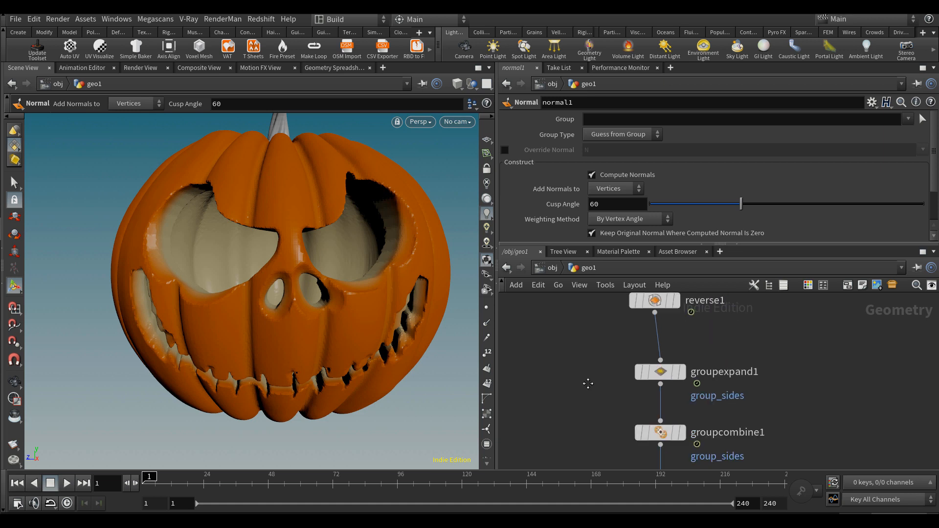
{"action": "left_click", "coordinate": [658, 375]}
{"action": "key", "text": "c"}
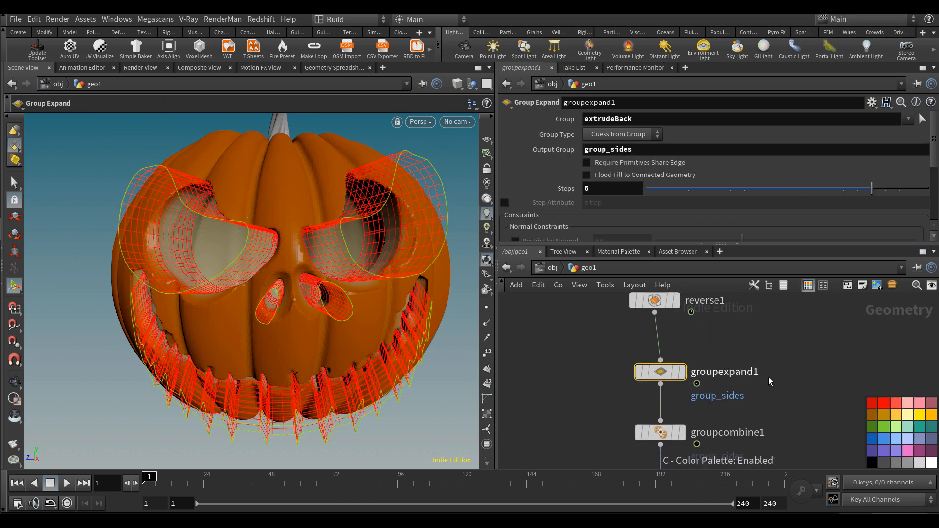
{"action": "left_click", "coordinate": [882, 428]}
{"action": "key", "text": "c"}
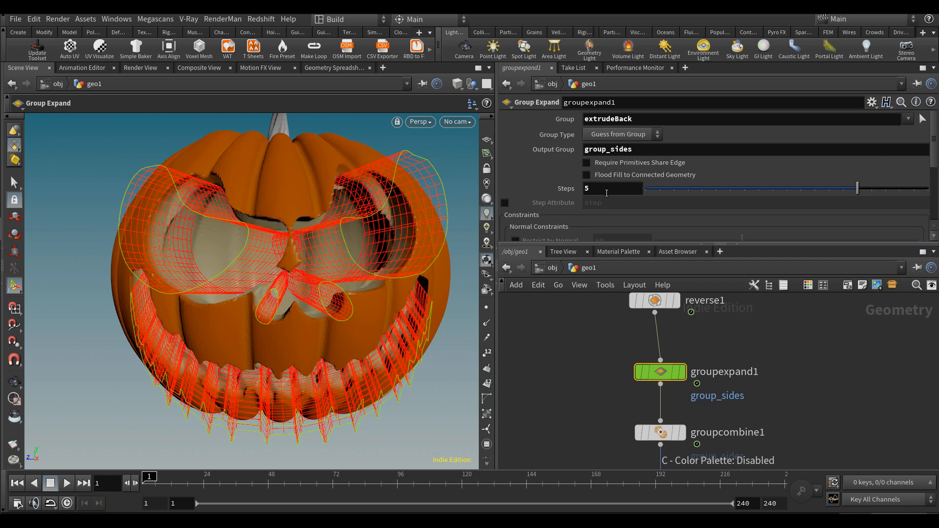
{"action": "double_click", "coordinate": [606, 192]}
{"action": "type", "text": "8"}
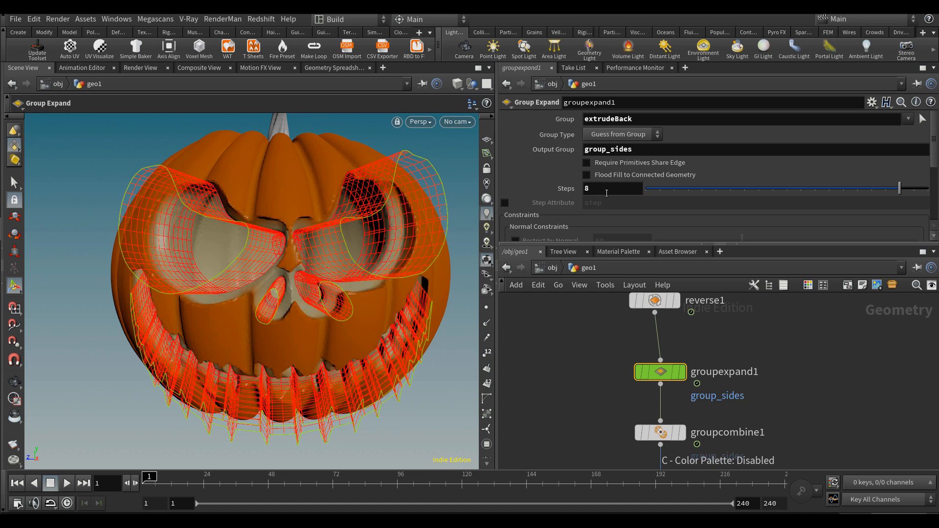
Select normal1 and inspect the carved face from several angles and distances
{"action": "left_click_drag", "start_coordinate": [295, 285], "coordinate": [342, 277], "text": "alt"}
{"action": "scroll", "coordinate": [641, 352], "scroll_direction": "down", "scroll_amount": 5}
{"action": "scroll", "coordinate": [643, 354], "scroll_direction": "down", "scroll_amount": 5}
{"action": "middle_click_drag", "start_coordinate": [787, 446], "coordinate": [758, 398]}
{"action": "scroll", "coordinate": [799, 424], "scroll_direction": "up", "scroll_amount": 5}
{"action": "left_click", "coordinate": [777, 416]}
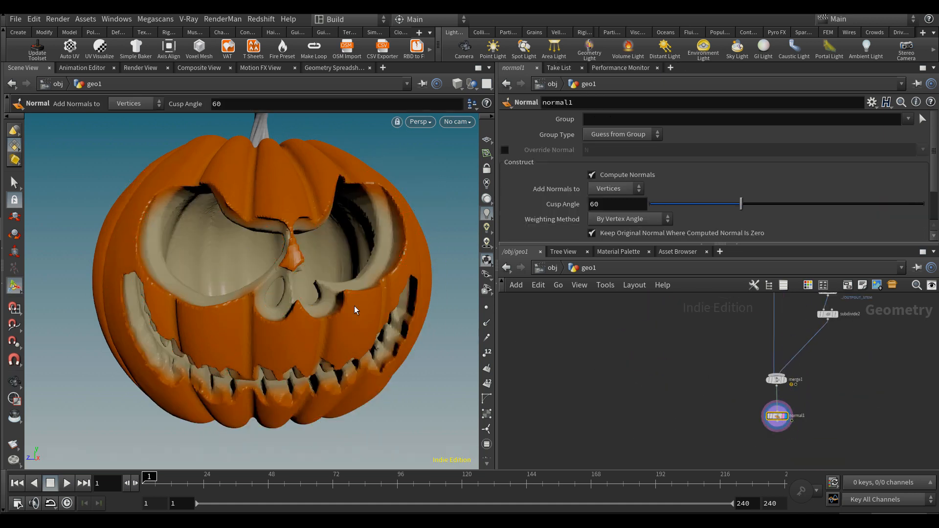
{"action": "left_click_drag", "start_coordinate": [288, 297], "coordinate": [319, 308], "text": "alt"}
{"action": "right_click_drag", "start_coordinate": [279, 301], "coordinate": [227, 290], "text": "alt"}
{"action": "left_click_drag", "start_coordinate": [227, 290], "coordinate": [257, 274]}
Colour the peak1 node green and set its Distance to 0.02
{"action": "scroll", "coordinate": [527, 354], "scroll_direction": "down", "scroll_amount": 5}
{"action": "middle_click_drag", "start_coordinate": [530, 348], "coordinate": [691, 457]}
{"action": "scroll", "coordinate": [594, 387], "scroll_direction": "up", "scroll_amount": 3}
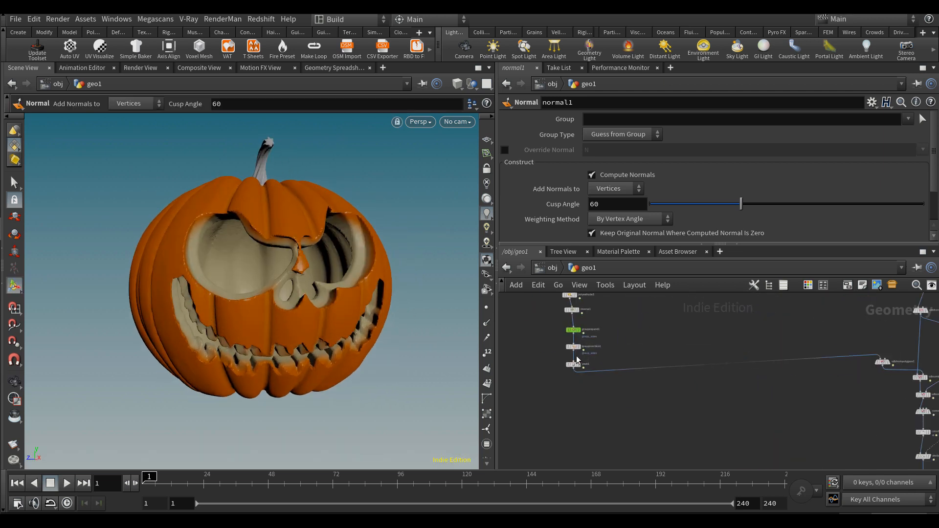
{"action": "scroll", "coordinate": [577, 361], "scroll_direction": "up", "scroll_amount": 5}
{"action": "left_click", "coordinate": [566, 378]}
{"action": "key", "text": "c"}
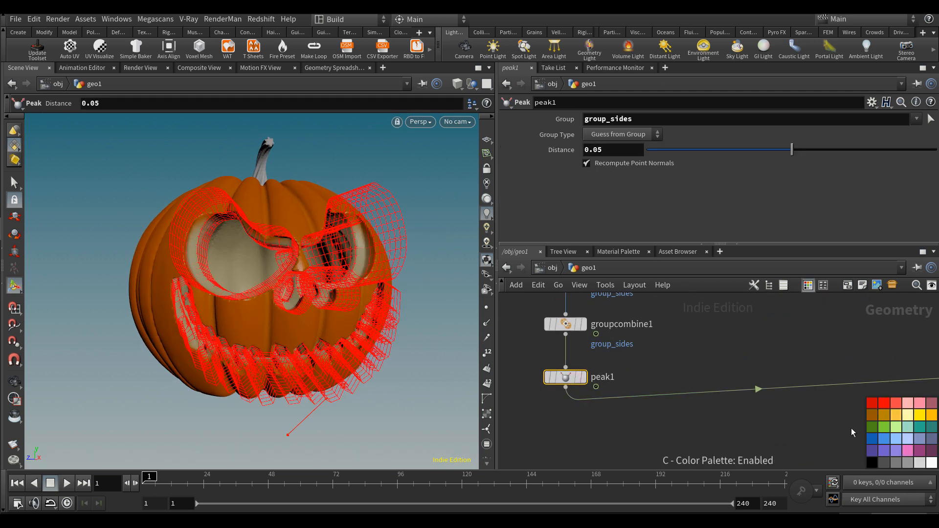
{"action": "left_click", "coordinate": [882, 427]}
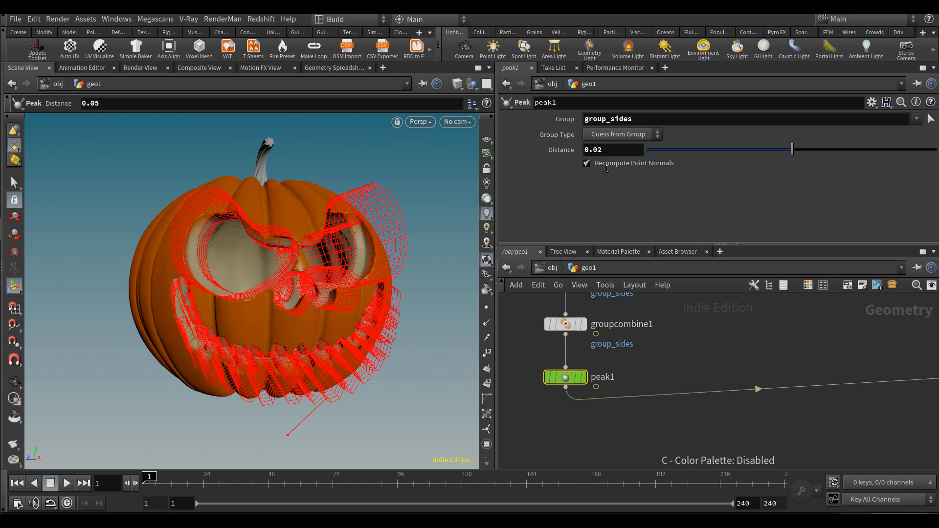
{"action": "scroll", "coordinate": [203, 266], "scroll_direction": "up", "scroll_amount": 2}
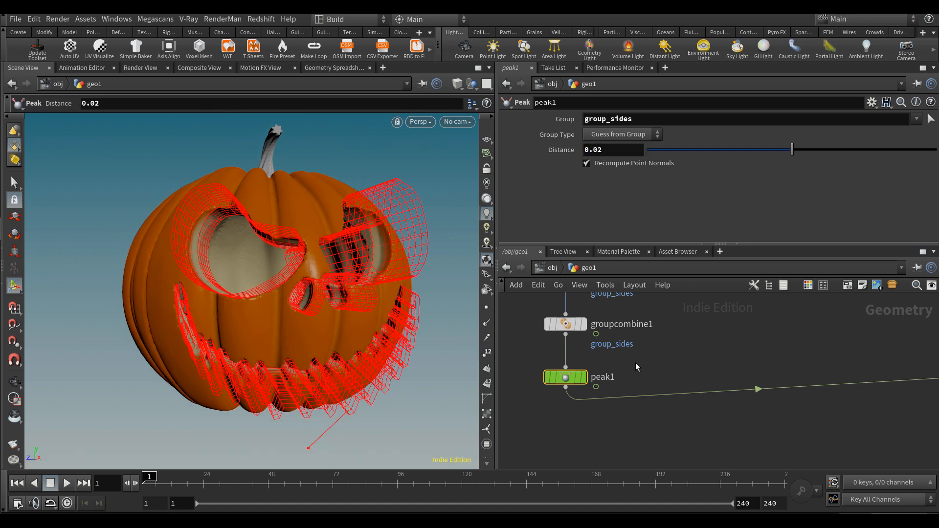
Select normal1 again and check how the reduced peak distance affects the carved openings
{"action": "left_click_drag", "start_coordinate": [349, 315], "coordinate": [280, 304], "text": "alt"}
{"action": "scroll", "coordinate": [689, 372], "scroll_direction": "down", "scroll_amount": 6}
{"action": "middle_click_drag", "start_coordinate": [829, 461], "coordinate": [785, 408]}
{"action": "scroll", "coordinate": [785, 409], "scroll_direction": "up", "scroll_amount": 2}
{"action": "scroll", "coordinate": [785, 408], "scroll_direction": "up", "scroll_amount": 1}
{"action": "left_click", "coordinate": [821, 412]}
{"action": "left_click_drag", "start_coordinate": [308, 267], "coordinate": [321, 265], "text": "alt"}
{"action": "middle_click_drag", "start_coordinate": [344, 270], "coordinate": [302, 293], "text": "alt"}
Set the Distance of peak1 to 0.04
{"action": "middle_click_drag", "start_coordinate": [650, 357], "coordinate": [680, 402]}
{"action": "scroll", "coordinate": [680, 402], "scroll_direction": "down", "scroll_amount": 4}
{"action": "scroll", "coordinate": [643, 373], "scroll_direction": "up", "scroll_amount": 7}
{"action": "left_click_drag", "start_coordinate": [642, 386], "coordinate": [611, 357]}
{"action": "left_click", "coordinate": [612, 153]}
{"action": "key", "text": "BackSpace"}
{"action": "type", "text": "4"}
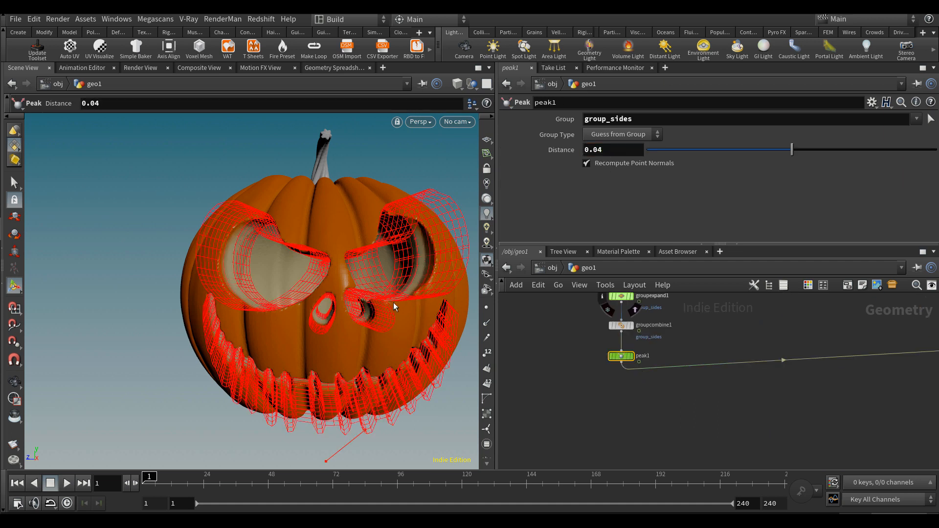
Display peak1 and add a Point VOP node below it
{"action": "left_click", "coordinate": [632, 356]}
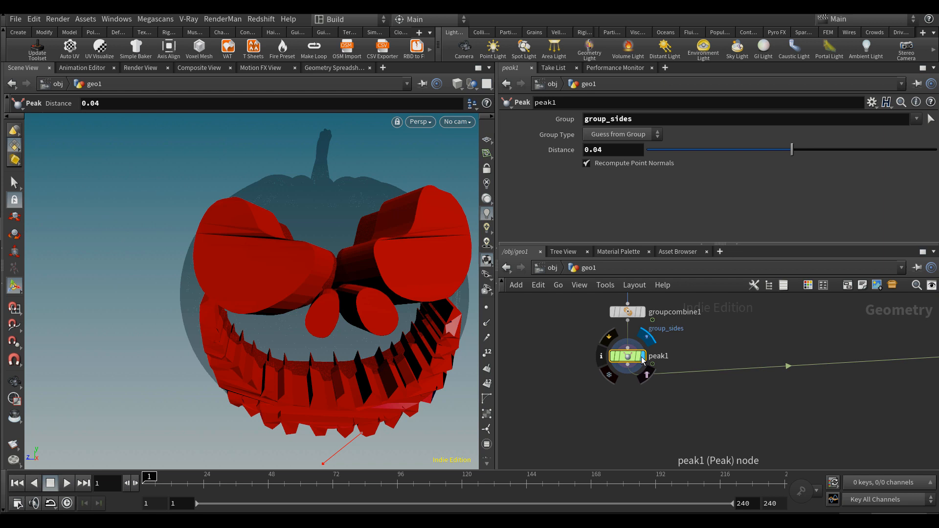
{"action": "key", "text": "Tab"}
{"action": "type", "text": "point vop"}
{"action": "key", "text": "Return"}
{"action": "left_click", "coordinate": [656, 421]}
Wire peak1 and groupcombine1 into the first and second inputs of pointvop1, and its output into vdbfrompolygons2
{"action": "left_click_drag", "start_coordinate": [645, 411], "coordinate": [591, 352]}
{"action": "left_click_drag", "start_coordinate": [651, 412], "coordinate": [628, 324]}
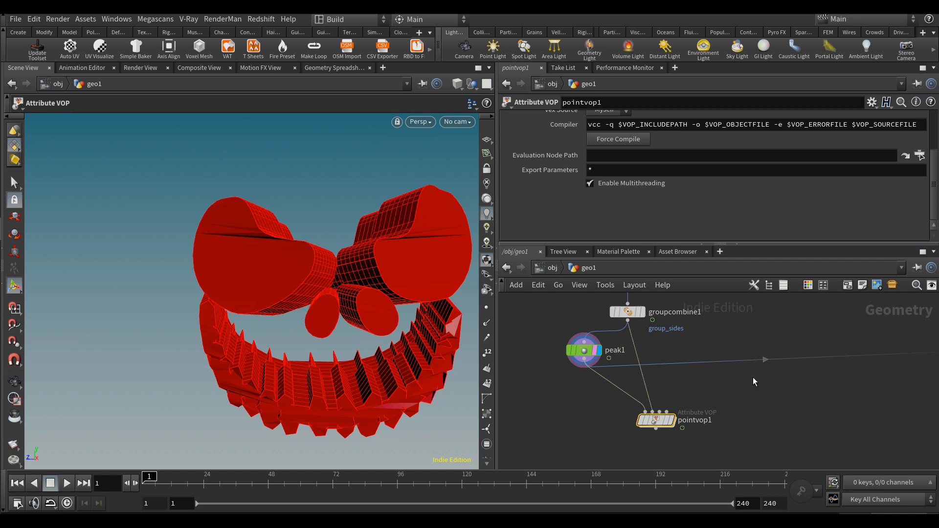
{"action": "left_click_drag", "start_coordinate": [749, 361], "coordinate": [657, 439]}
{"action": "scroll", "coordinate": [656, 431], "scroll_direction": "up", "scroll_amount": 3}
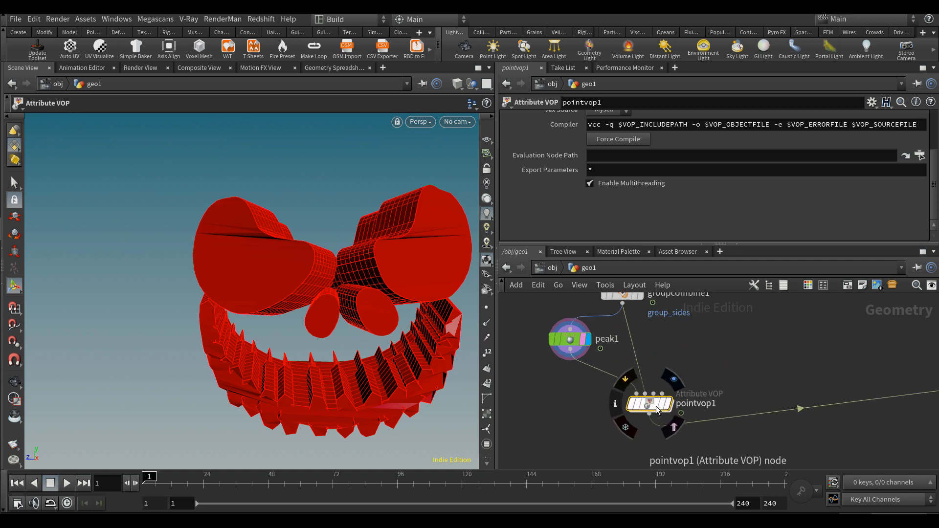
{"action": "left_click", "coordinate": [664, 406]}
Go inside pointvop1 and add an Import Point Attribute node to its network
{"action": "double_click", "coordinate": [653, 404]}
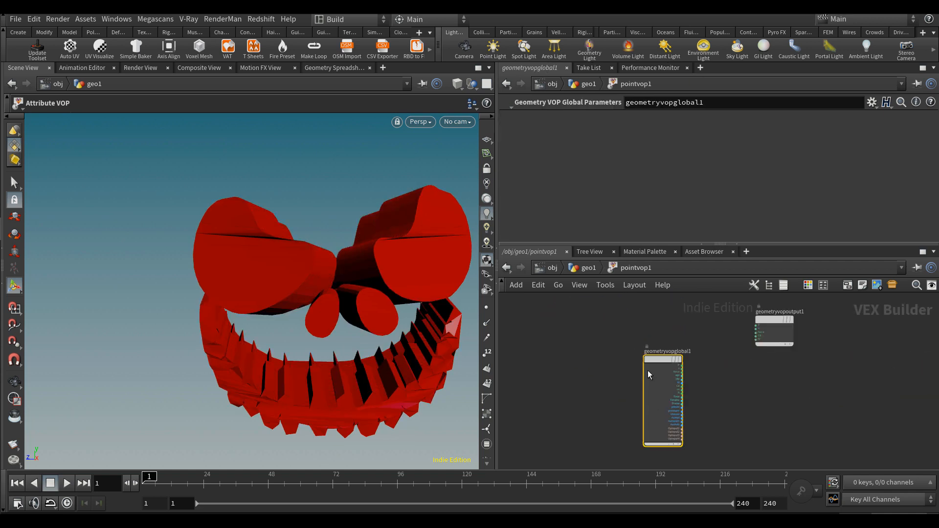
{"action": "key", "text": "Tab"}
{"action": "type", "text": "importpo"}
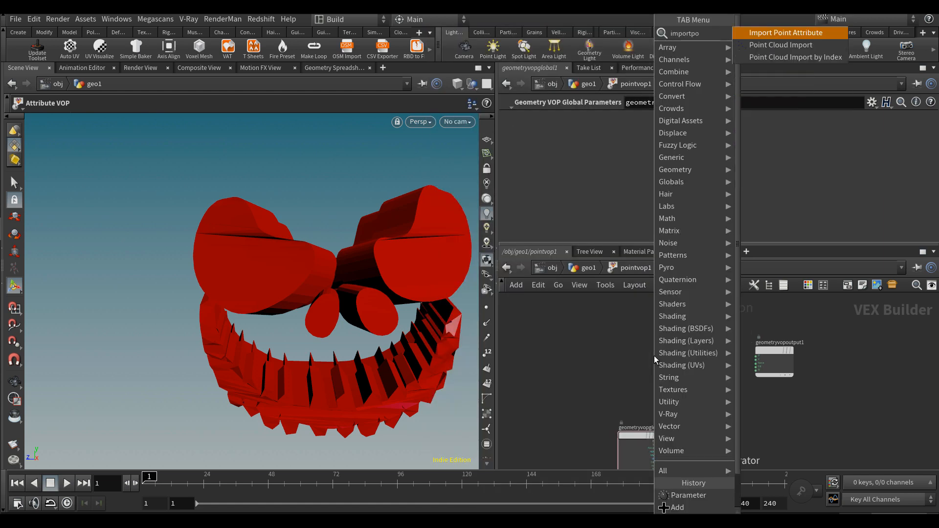
{"action": "key", "text": "Return"}
{"action": "left_click", "coordinate": [653, 356]}
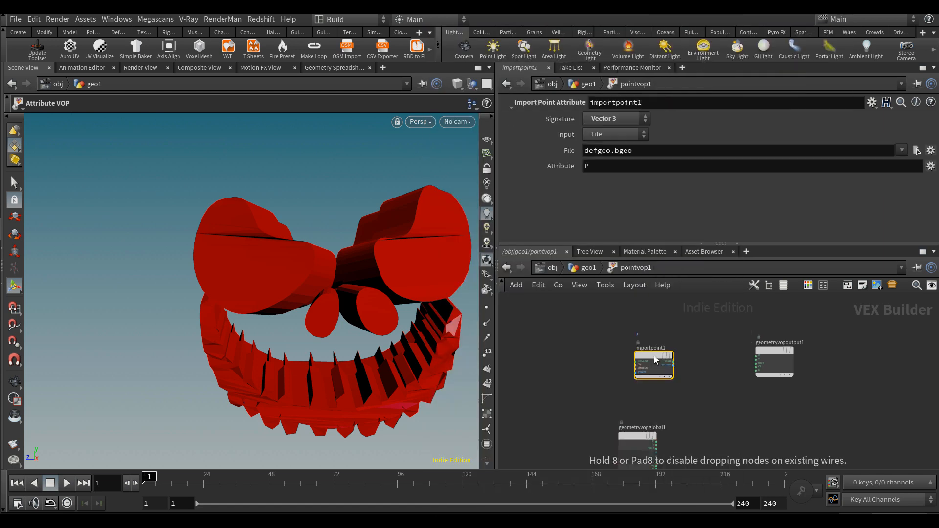
Set the importpoint1 node to read the P attribute from the First Input
{"action": "left_click", "coordinate": [614, 139]}
{"action": "left_click", "coordinate": [612, 159]}
{"action": "left_click", "coordinate": [624, 166]}
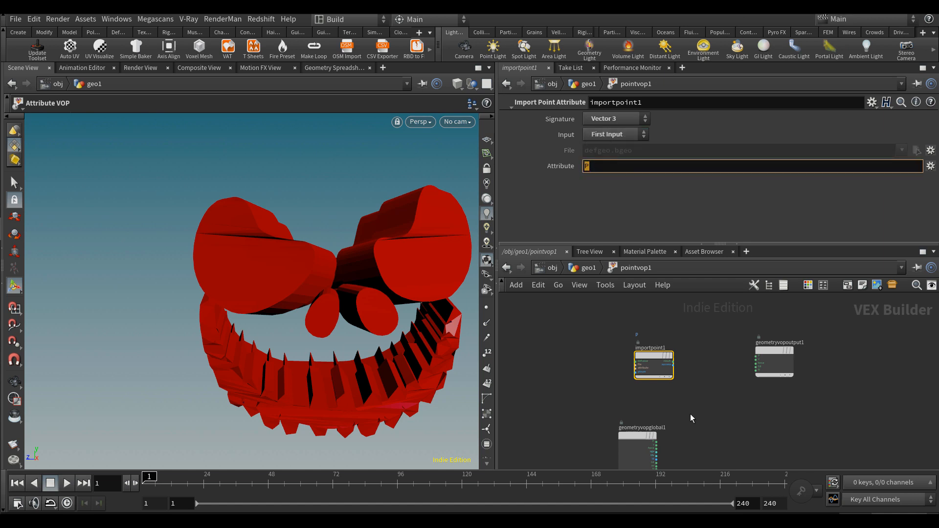
Duplicate importpoint1 below itself and set the copy's input to Second Input
{"action": "left_click_drag", "start_coordinate": [650, 357], "coordinate": [647, 337]}
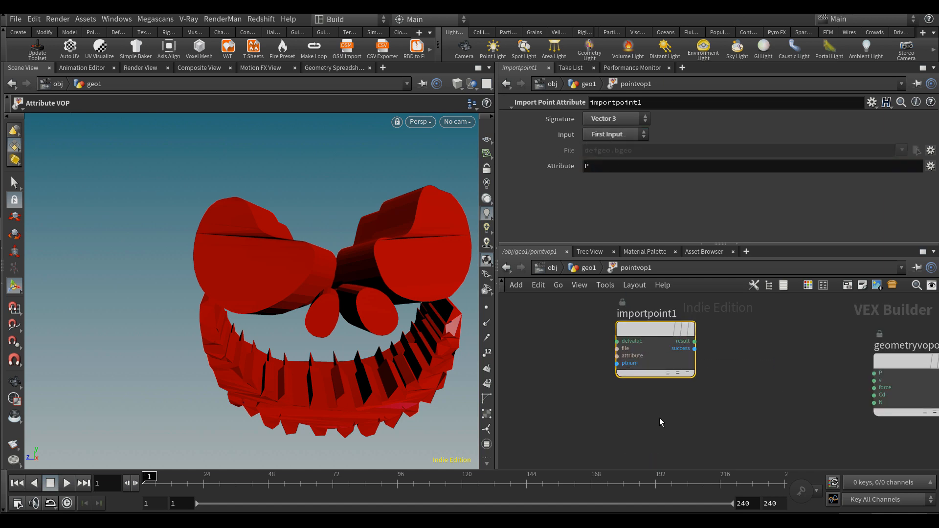
{"action": "key", "text": "ctrl+v"}
{"action": "left_click", "coordinate": [628, 134]}
{"action": "left_click", "coordinate": [623, 168]}
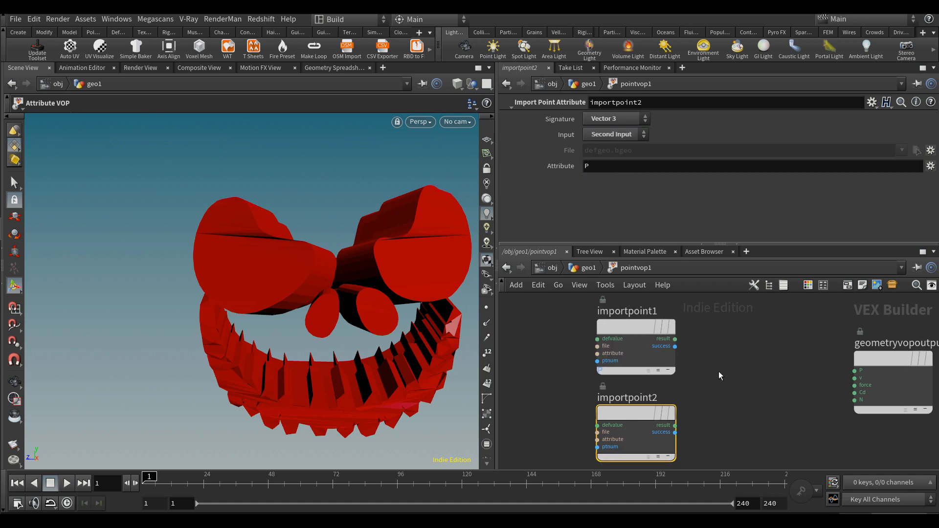
Add a Mix node, wire both import results into its inputs, and connect its output to P on geometryvopoutput1
{"action": "key", "text": "Tab"}
{"action": "type", "text": "mix"}
{"action": "key", "text": "Return"}
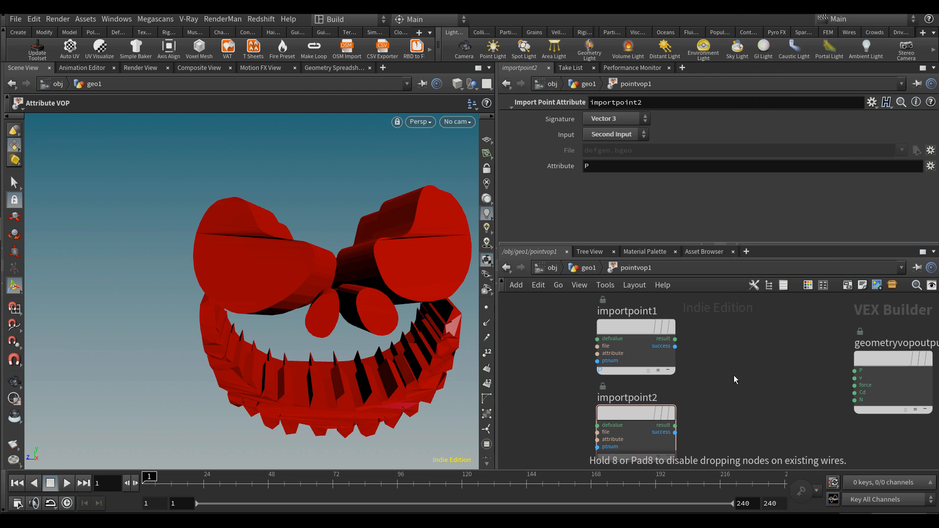
{"action": "left_click", "coordinate": [734, 375]}
{"action": "left_click_drag", "start_coordinate": [675, 339], "coordinate": [720, 371]}
{"action": "left_click_drag", "start_coordinate": [675, 425], "coordinate": [720, 378]}
{"action": "left_click_drag", "start_coordinate": [798, 370], "coordinate": [855, 371]}
Sweep the Mix node's Bias across its range to preview the blend, ending at 0
{"action": "left_click_drag", "start_coordinate": [694, 136], "coordinate": [925, 138]}
{"action": "left_click_drag", "start_coordinate": [909, 190], "coordinate": [624, 172]}
{"action": "scroll", "coordinate": [750, 359], "scroll_direction": "down", "scroll_amount": 5}
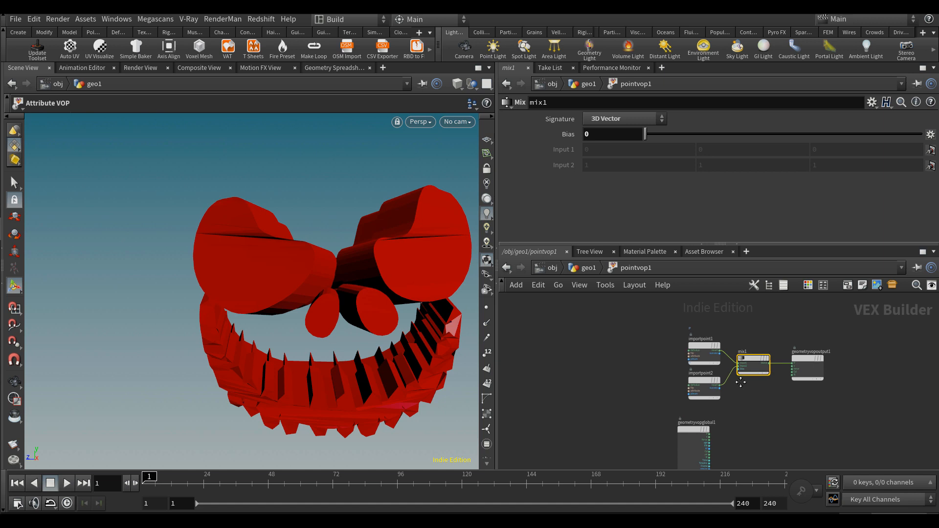
Add a Turbulent Noise node and wire P from geometryvopglobal1 into its pos input
{"action": "middle_click_drag", "start_coordinate": [741, 382], "coordinate": [729, 336]}
{"action": "scroll", "coordinate": [746, 393], "scroll_direction": "up", "scroll_amount": 4}
{"action": "key", "text": "Tab"}
{"action": "type", "text": "turb"}
{"action": "key", "text": "Return"}
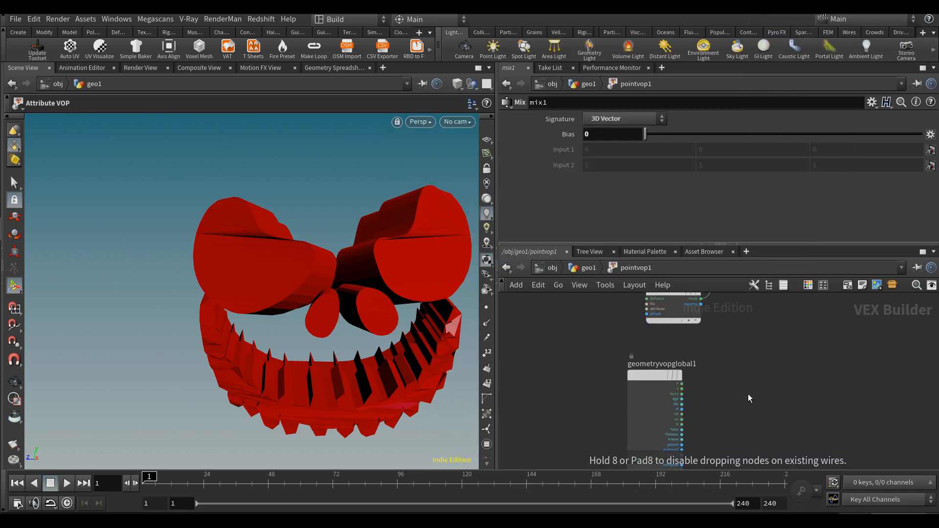
{"action": "left_click", "coordinate": [748, 395]}
{"action": "scroll", "coordinate": [717, 390], "scroll_direction": "up", "scroll_amount": 2}
{"action": "left_click_drag", "start_coordinate": [667, 380], "coordinate": [734, 417]}
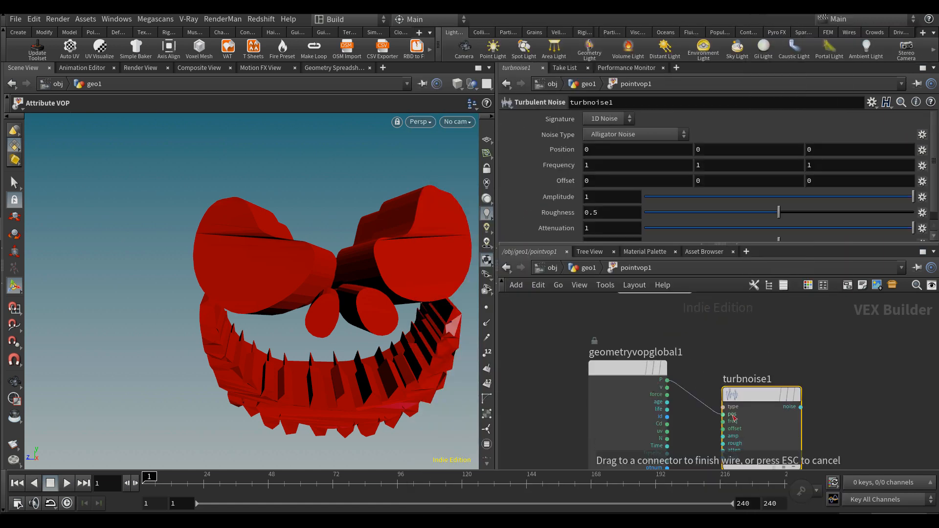
{"action": "left_click", "coordinate": [734, 417]}
Add a Fit Range node after turbnoise1 and wire the noise output into its val input
{"action": "scroll", "coordinate": [835, 401], "scroll_direction": "down", "scroll_amount": 3}
{"action": "mouse_move", "coordinate": [783, 417]}
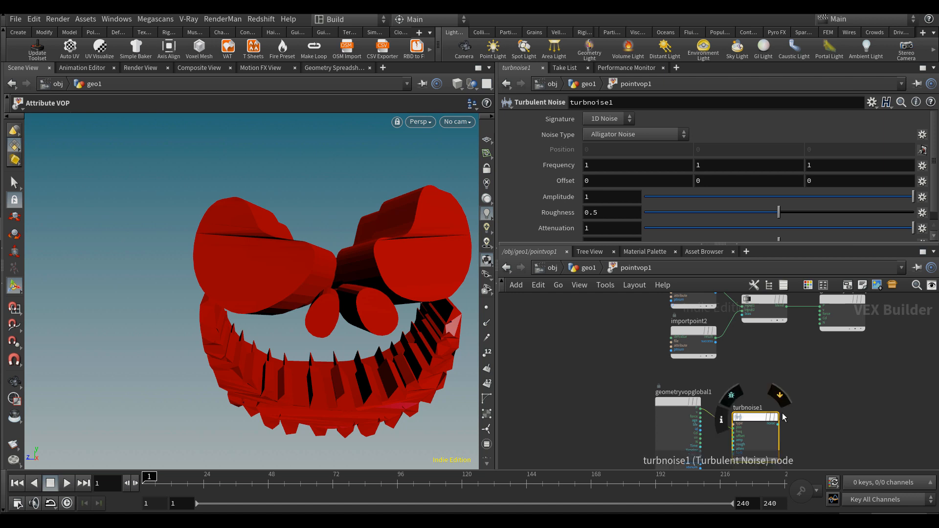
{"action": "key", "text": "Tab"}
{"action": "type", "text": "fit"}
{"action": "key", "text": "Return"}
{"action": "left_click", "coordinate": [789, 397]}
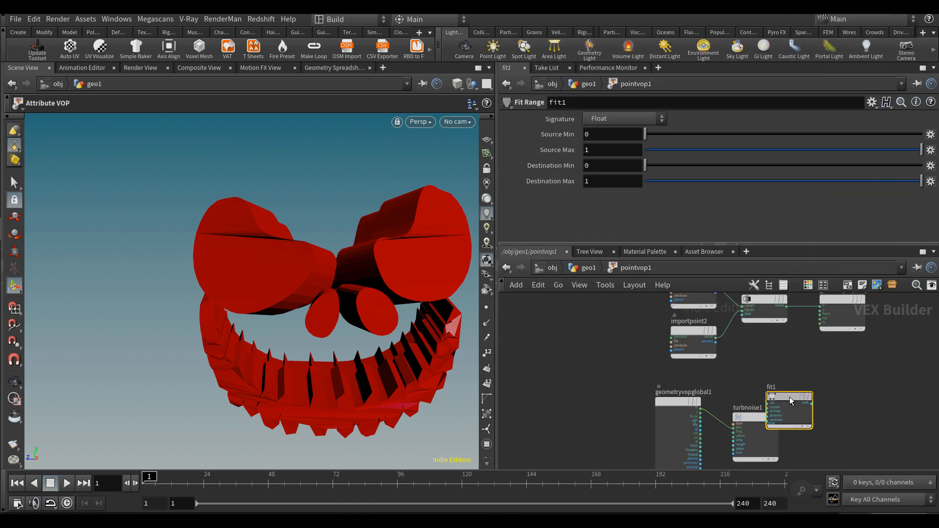
{"action": "scroll", "coordinate": [771, 437], "scroll_direction": "up", "scroll_amount": 3}
{"action": "left_click_drag", "start_coordinate": [783, 424], "coordinate": [898, 372]}
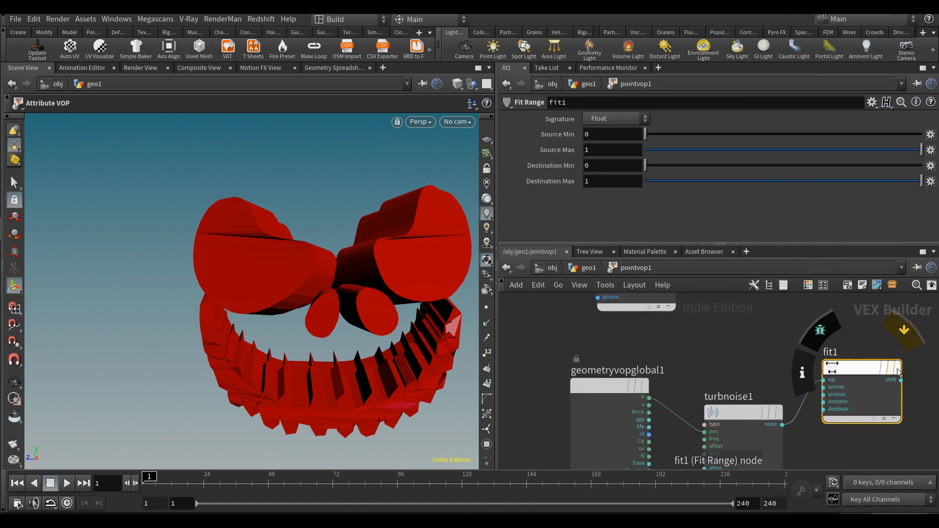
Wire the output of fit1 into the bias input of mix1
{"action": "middle_click_drag", "start_coordinate": [827, 335], "coordinate": [799, 400]}
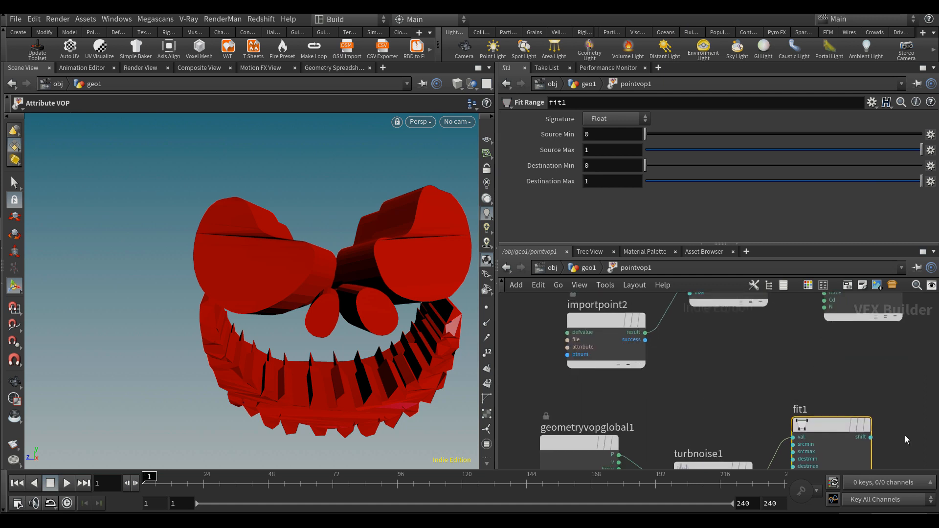
{"action": "left_click", "coordinate": [873, 441]}
{"action": "scroll", "coordinate": [777, 342], "scroll_direction": "down", "scroll_amount": 2}
{"action": "left_click", "coordinate": [776, 342]}
{"action": "scroll", "coordinate": [632, 363], "scroll_direction": "down", "scroll_amount": 3}
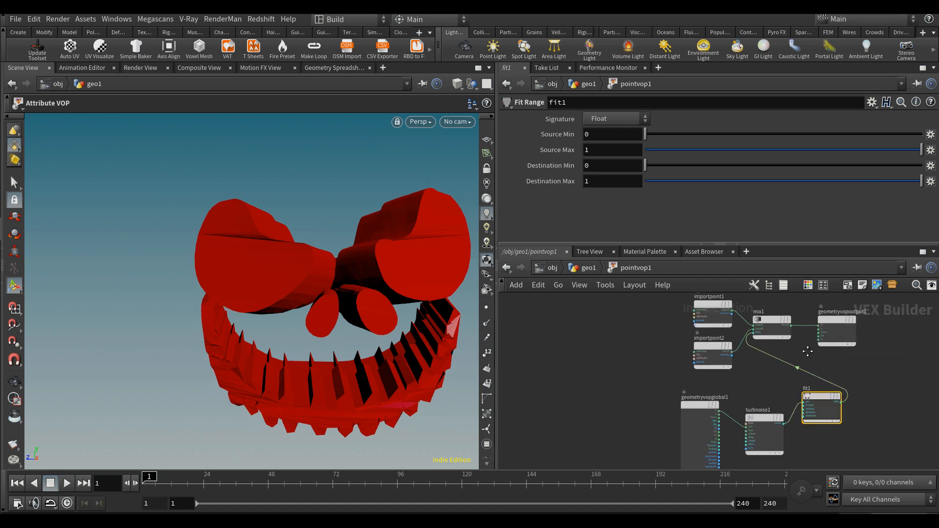
Connect the output of fit1 to Cd on geometryvopoutput1 to preview the noise as colour
{"action": "left_click_drag", "start_coordinate": [632, 368], "coordinate": [812, 406]}
{"action": "left_click_drag", "start_coordinate": [794, 374], "coordinate": [868, 347]}
{"action": "left_click", "coordinate": [824, 422]}
{"action": "middle_click_drag", "start_coordinate": [823, 424], "coordinate": [778, 399]}
{"action": "scroll", "coordinate": [776, 400], "scroll_direction": "up", "scroll_amount": 1}
{"action": "left_click", "coordinate": [753, 417]}
{"action": "scroll", "coordinate": [802, 357], "scroll_direction": "up", "scroll_amount": 2}
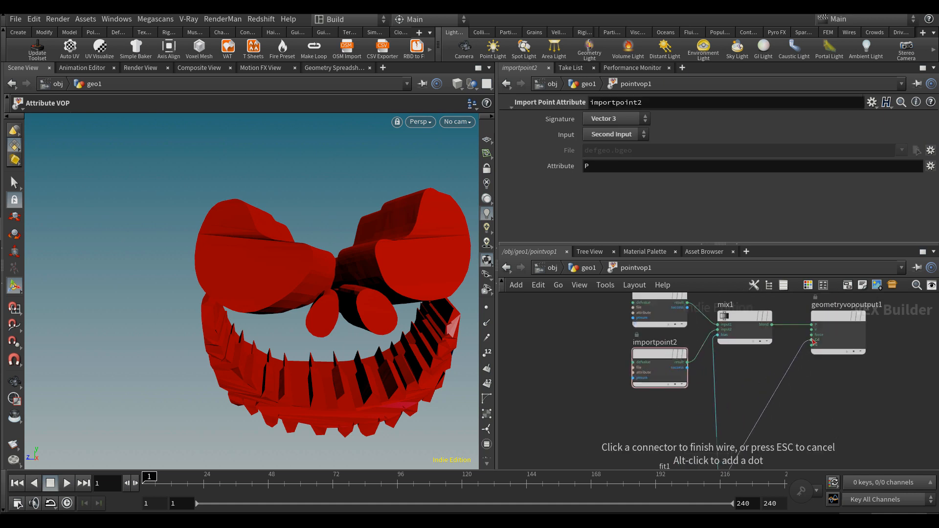
{"action": "left_click", "coordinate": [822, 344]}
{"action": "scroll", "coordinate": [824, 345], "scroll_direction": "up", "scroll_amount": 2}
Set fit1's Source Min to 0.129 and Source Max to 0.327
{"action": "scroll", "coordinate": [759, 363], "scroll_direction": "down", "scroll_amount": 4}
{"action": "middle_click_drag", "start_coordinate": [740, 414], "coordinate": [763, 363]}
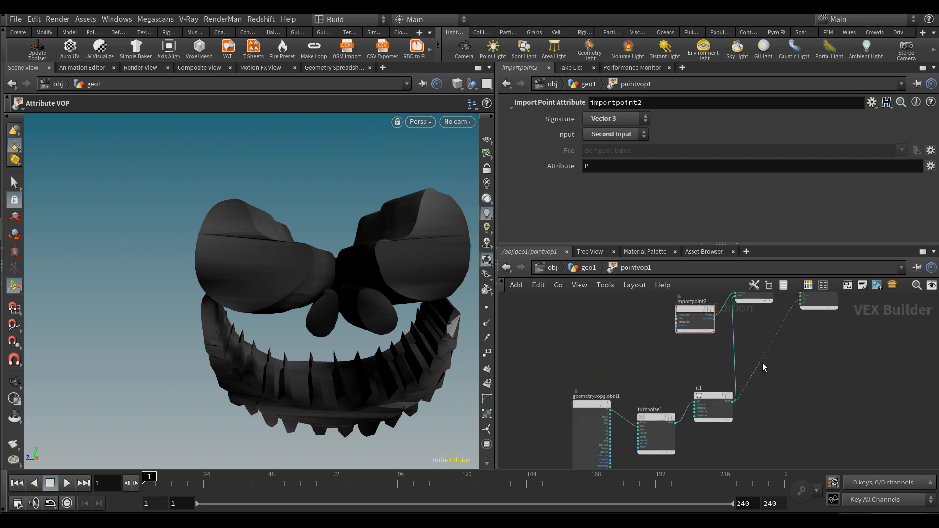
{"action": "scroll", "coordinate": [732, 381], "scroll_direction": "up", "scroll_amount": 1}
{"action": "left_click_drag", "start_coordinate": [700, 400], "coordinate": [720, 399]}
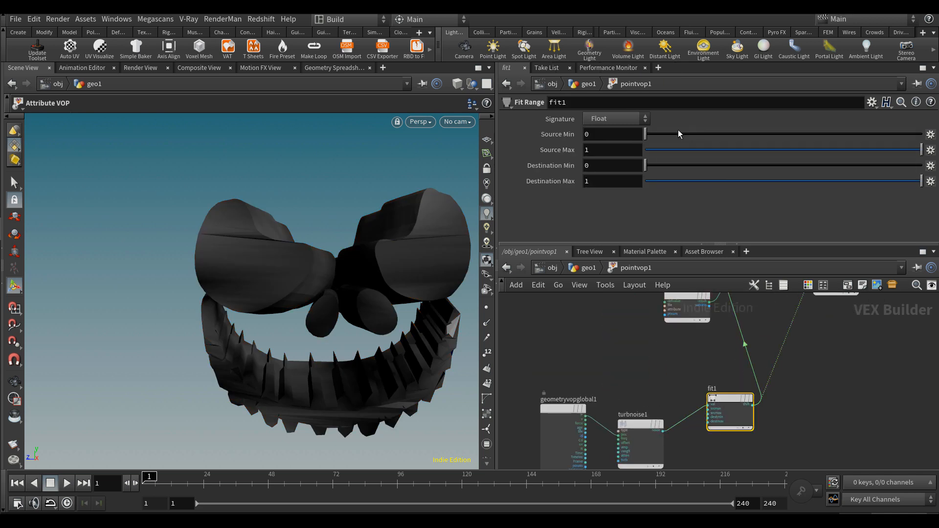
{"action": "left_click_drag", "start_coordinate": [656, 133], "coordinate": [714, 136]}
{"action": "middle_click", "coordinate": [589, 134], "text": "ctrl"}
{"action": "left_click_drag", "start_coordinate": [857, 155], "coordinate": [681, 141]}
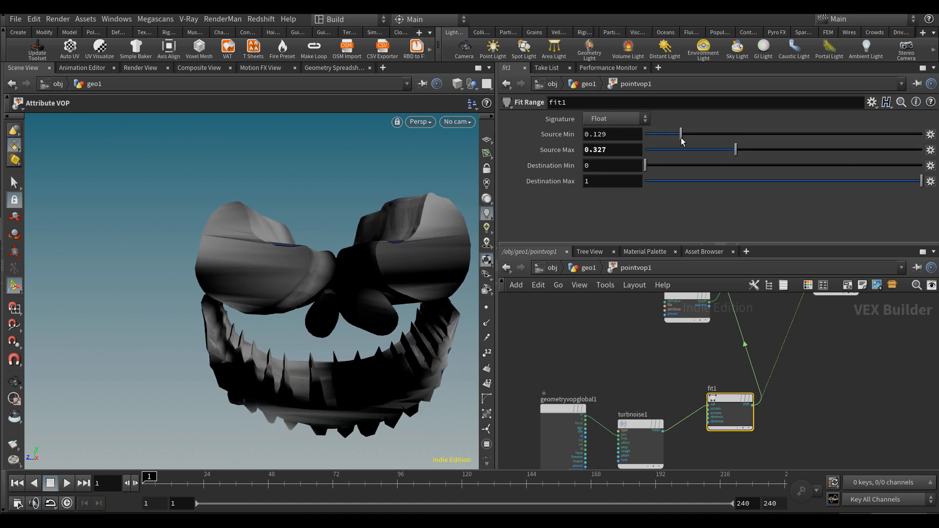
Set turbnoise1's Frequency to 2 on all axes and its Roughness to 0.676
{"action": "left_click", "coordinate": [644, 439]}
{"action": "middle_click_drag", "start_coordinate": [573, 169], "coordinate": [611, 165]}
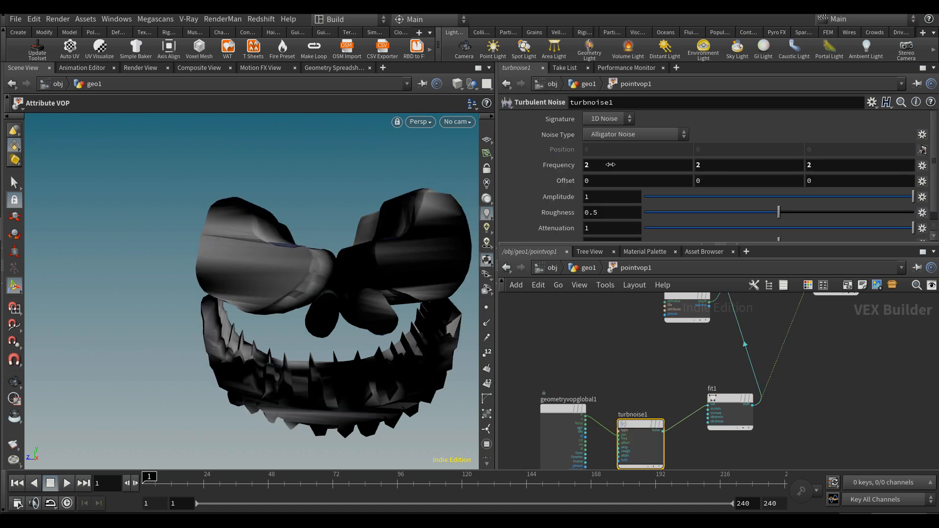
{"action": "left_click_drag", "start_coordinate": [799, 212], "coordinate": [826, 210]}
Promote the Frequency and Roughness parameters of turbnoise1
{"action": "left_click", "coordinate": [922, 165]}
{"action": "left_click", "coordinate": [880, 167]}
{"action": "scroll", "coordinate": [922, 179], "scroll_direction": "down", "scroll_amount": 1}
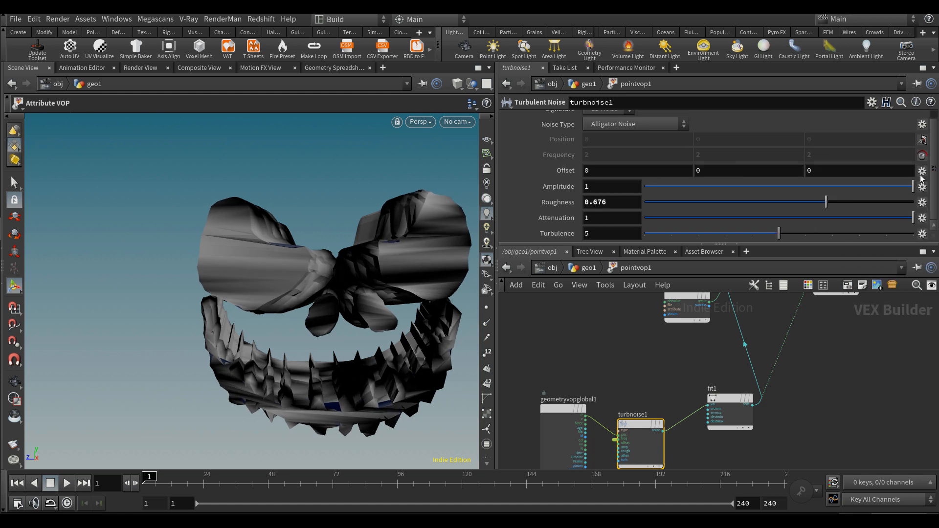
{"action": "left_click", "coordinate": [922, 203]}
{"action": "left_click", "coordinate": [922, 209]}
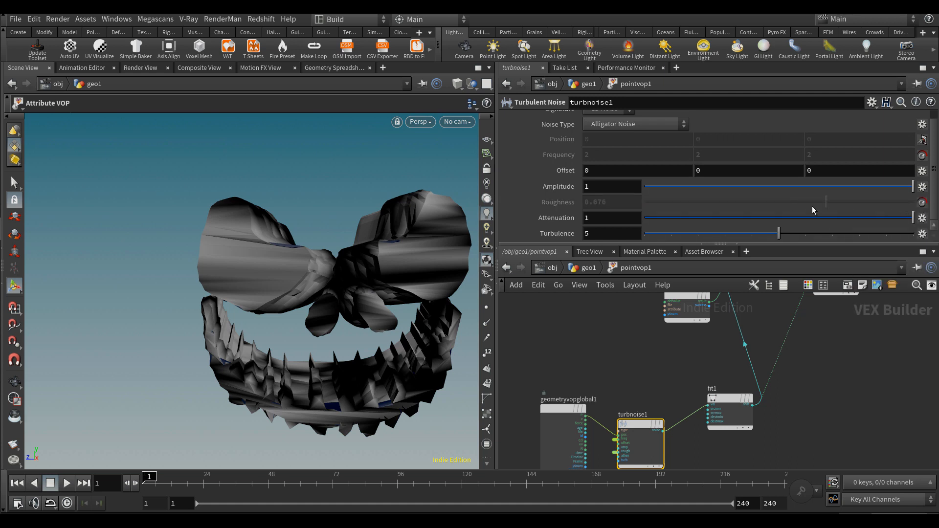
{"action": "scroll", "coordinate": [820, 191], "scroll_direction": "up", "scroll_amount": 1}
{"action": "left_click", "coordinate": [632, 135]}
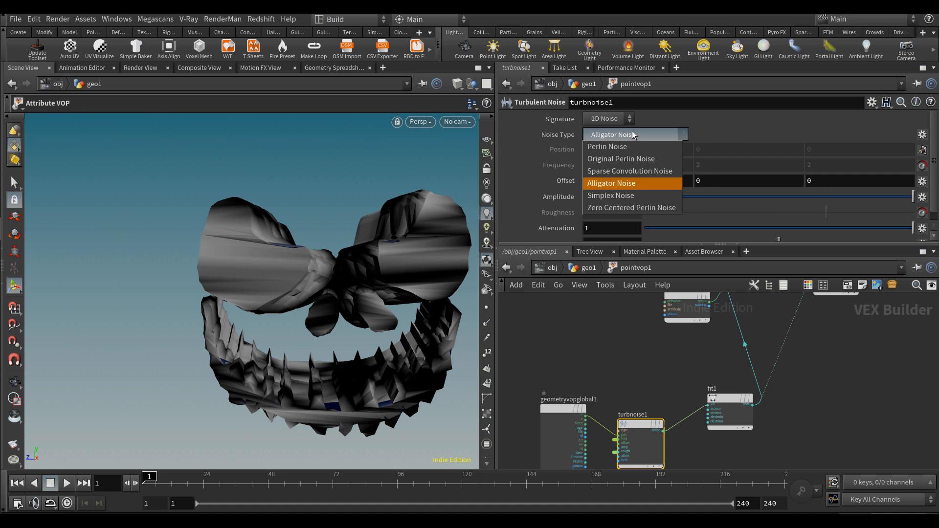
{"action": "left_click", "coordinate": [632, 132]}
Promote fit1's Source Min, Source Max, Destination Min and Destination Max parameters
{"action": "left_click", "coordinate": [728, 410]}
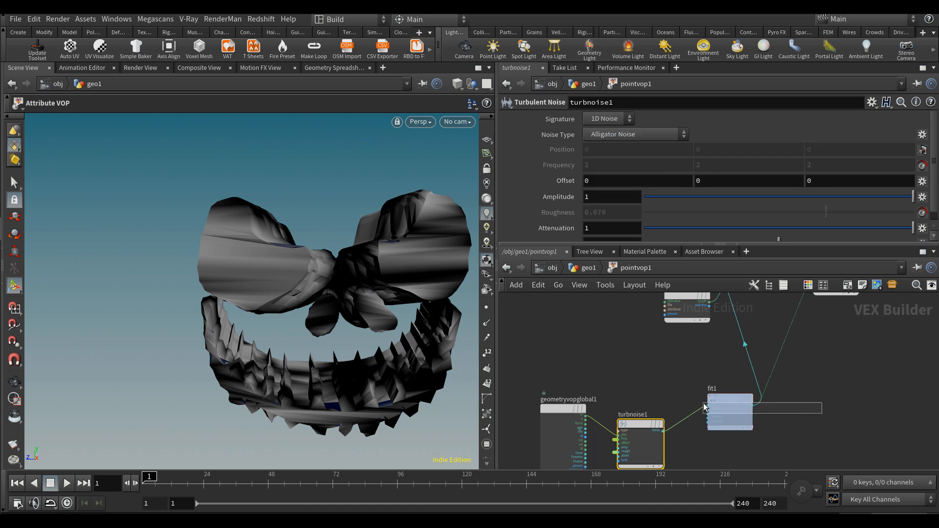
{"action": "left_click", "coordinate": [930, 135]}
{"action": "left_click", "coordinate": [885, 141]}
{"action": "left_click", "coordinate": [930, 150]}
{"action": "left_click", "coordinate": [885, 158]}
{"action": "left_click", "coordinate": [930, 166]}
{"action": "left_click", "coordinate": [885, 172]}
{"action": "left_click", "coordinate": [930, 182]}
{"action": "left_click", "coordinate": [885, 188]}
Delete the wire from fit1 to the output's Cd and return to the geo1 network
{"action": "middle_click_drag", "start_coordinate": [805, 356], "coordinate": [786, 370]}
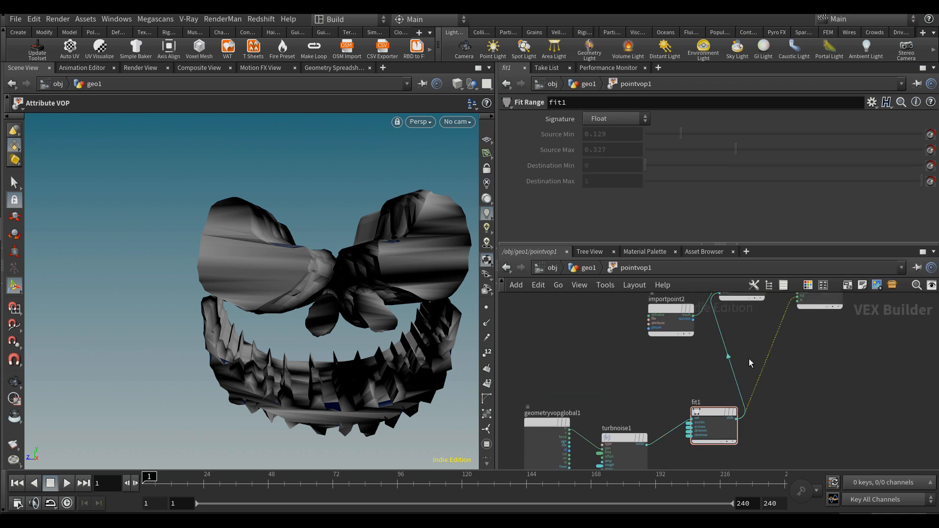
{"action": "key", "text": "Delete"}
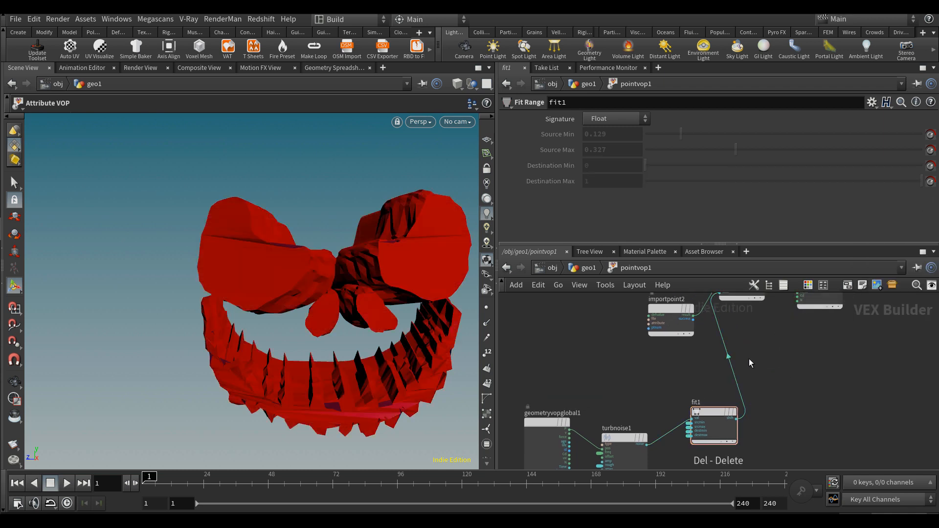
{"action": "left_click", "coordinate": [584, 268]}
Display the normal1 node at the end of the geo1 network and select it to view the carved pumpkin
{"action": "scroll", "coordinate": [733, 388], "scroll_direction": "down", "scroll_amount": 3}
{"action": "scroll", "coordinate": [741, 394], "scroll_direction": "down", "scroll_amount": 3}
{"action": "middle_click_drag", "start_coordinate": [782, 404], "coordinate": [704, 311]}
{"action": "scroll", "coordinate": [840, 400], "scroll_direction": "up", "scroll_amount": 5}
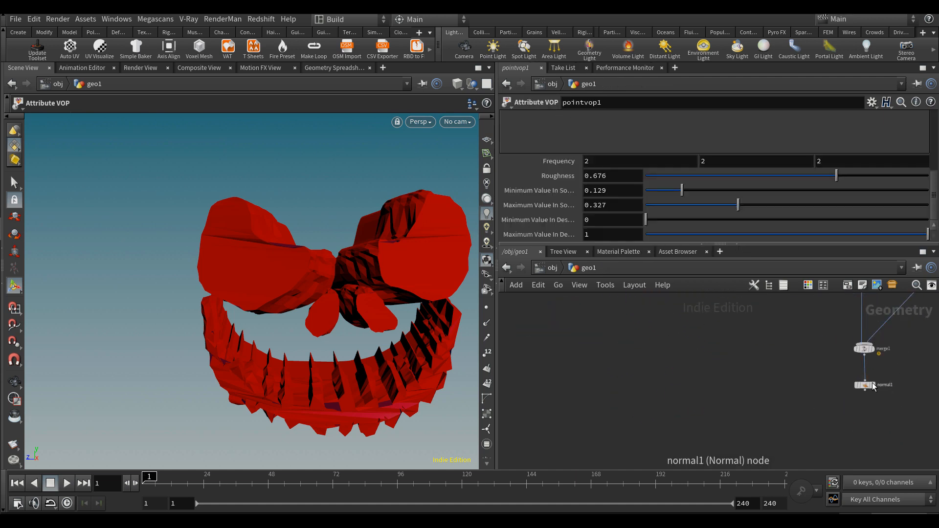
{"action": "left_click", "coordinate": [874, 384]}
{"action": "scroll", "coordinate": [720, 377], "scroll_direction": "up", "scroll_amount": 1}
{"action": "middle_click_drag", "start_coordinate": [913, 401], "coordinate": [820, 421]}
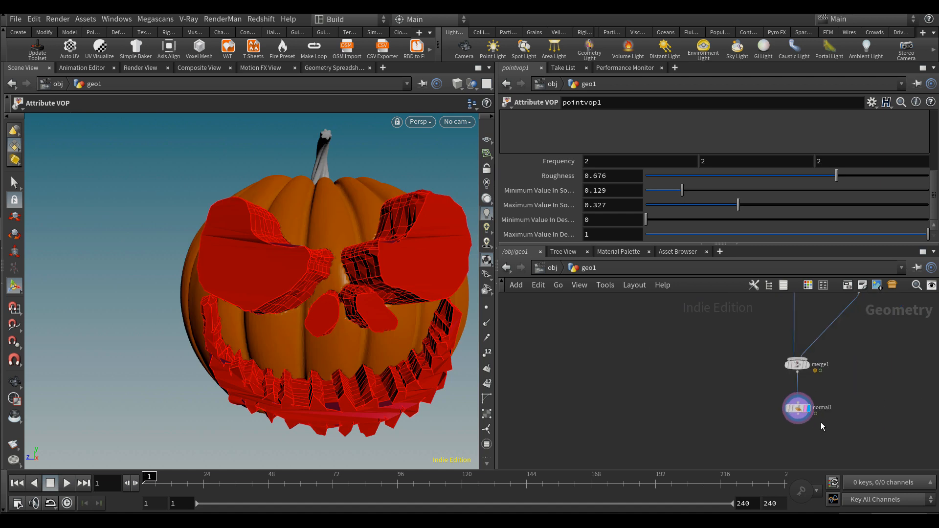
{"action": "left_click", "coordinate": [787, 405]}
{"action": "left_click_drag", "start_coordinate": [391, 331], "coordinate": [390, 330], "text": "alt"}
Select pointvop1 and set its promoted Frequency to 5.8 on all axes
{"action": "middle_click_drag", "start_coordinate": [702, 365], "coordinate": [785, 405]}
{"action": "scroll", "coordinate": [784, 405], "scroll_direction": "down", "scroll_amount": 2}
{"action": "middle_click_drag", "start_coordinate": [622, 339], "coordinate": [681, 411]}
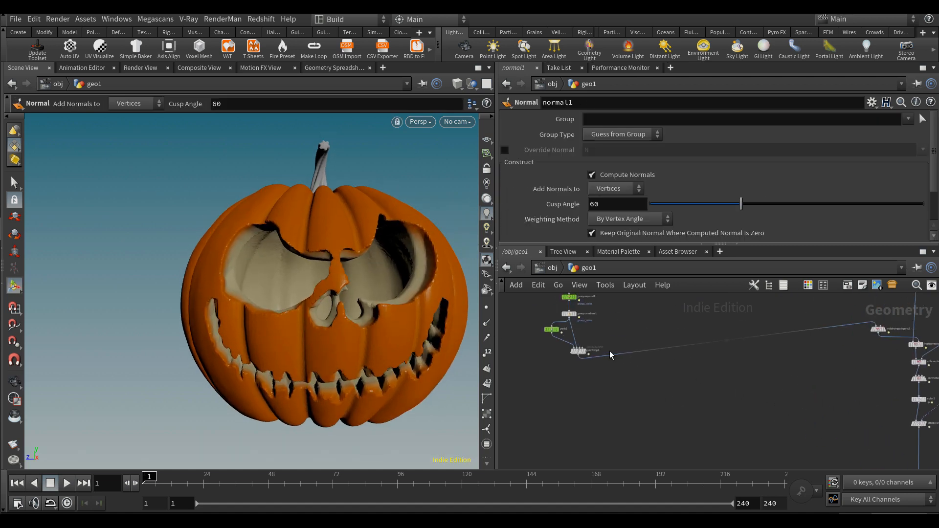
{"action": "scroll", "coordinate": [610, 354], "scroll_direction": "up", "scroll_amount": 2}
{"action": "left_click", "coordinate": [580, 359]}
{"action": "middle_click_drag", "start_coordinate": [556, 164], "coordinate": [659, 167]}
{"action": "right_click_drag", "start_coordinate": [341, 262], "coordinate": [340, 286], "text": "alt"}
{"action": "left_click_drag", "start_coordinate": [340, 286], "coordinate": [344, 302], "text": "alt"}
{"action": "middle_click_drag", "start_coordinate": [566, 162], "coordinate": [569, 161]}
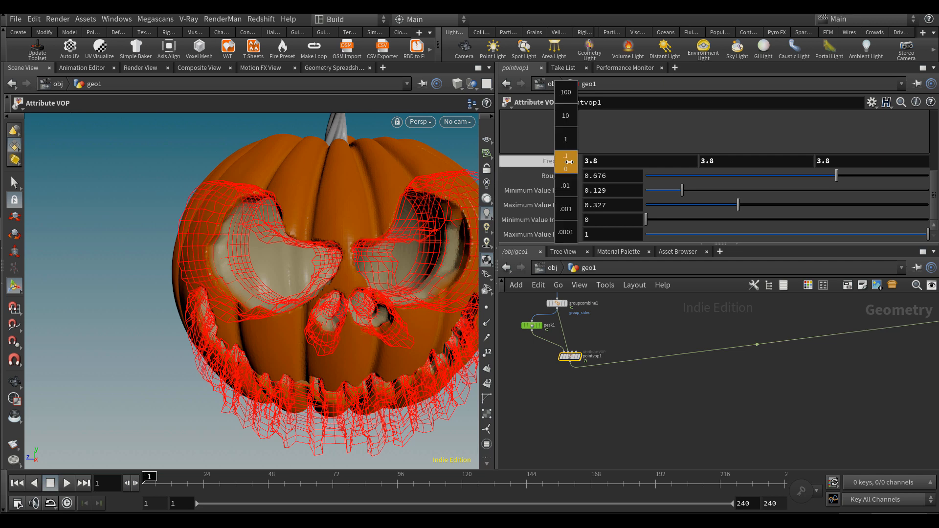
{"action": "middle_click_drag", "start_coordinate": [679, 168], "coordinate": [700, 168]}
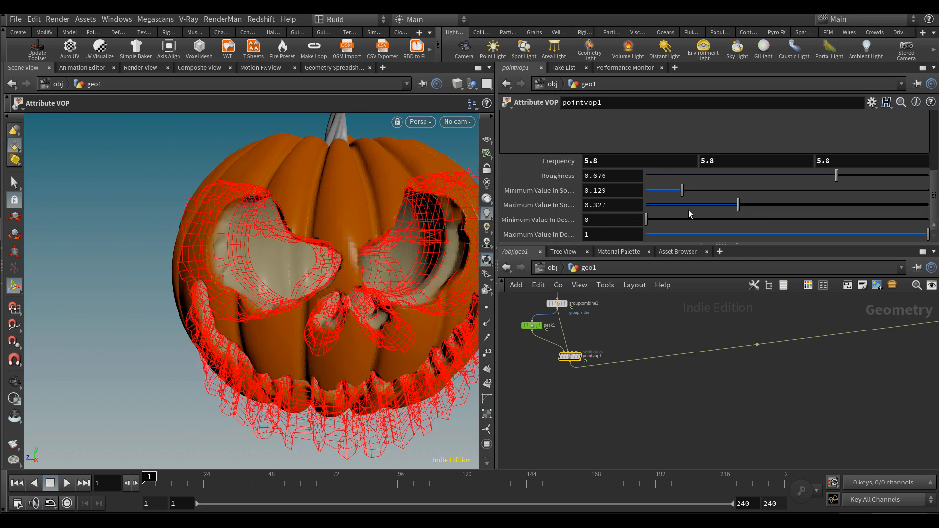
Set pointvop1's source minimum value to 0.05 and source maximum value to 0.147
{"action": "left_click_drag", "start_coordinate": [681, 190], "coordinate": [662, 194]}
{"action": "left_click", "coordinate": [646, 194]}
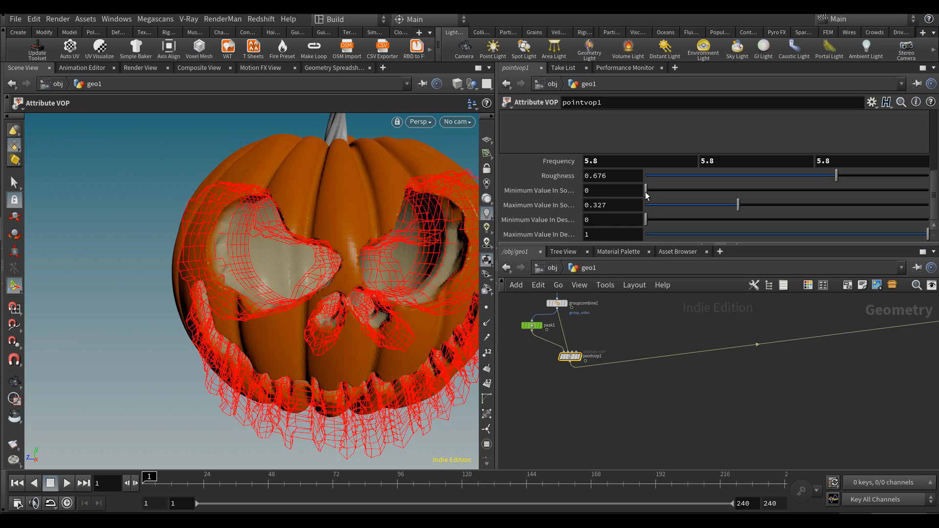
{"action": "scroll", "coordinate": [409, 283], "scroll_direction": "up", "scroll_amount": 6}
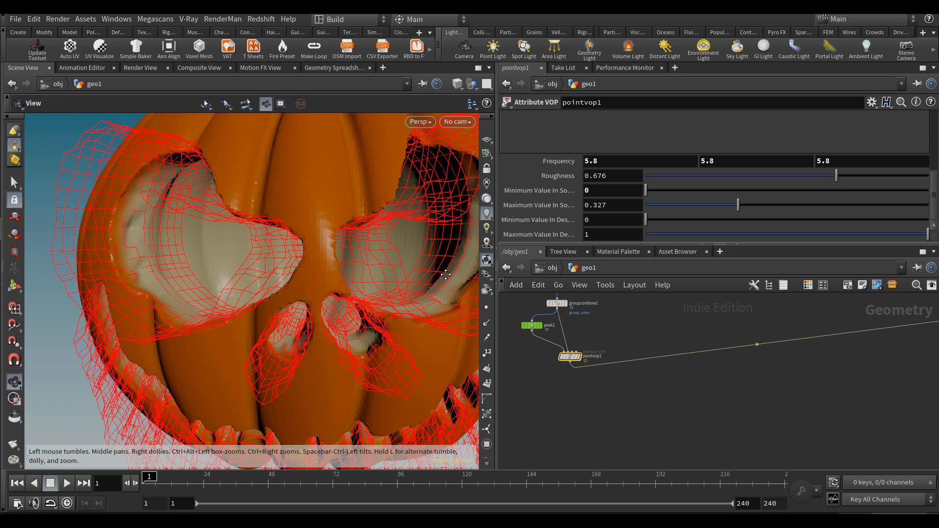
{"action": "left_click", "coordinate": [803, 206]}
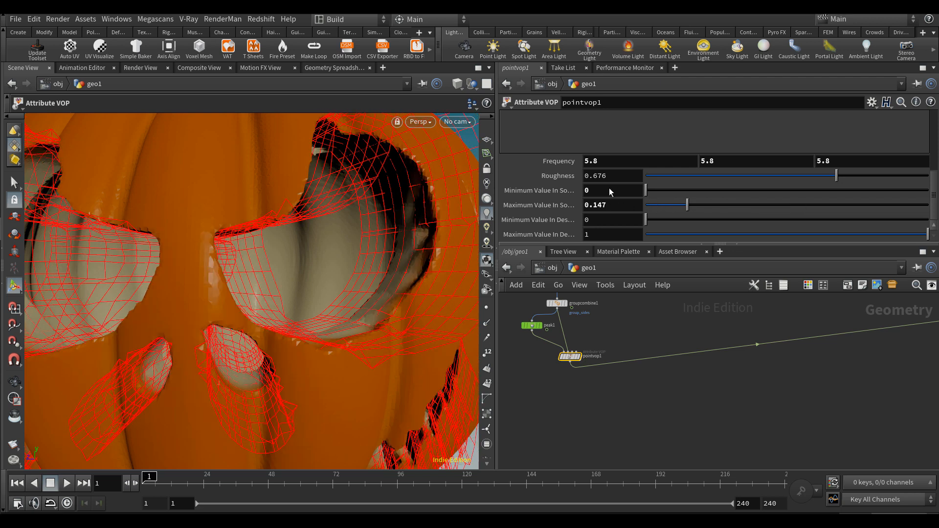
{"action": "type", "text": ".05"}
{"action": "key", "text": "Return"}
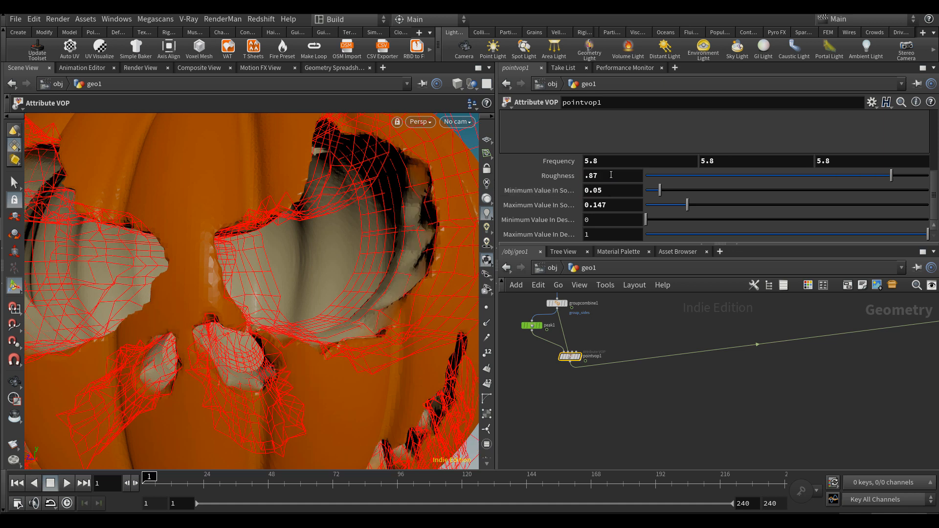
Set pointvop1's Roughness to 0.75 and check the whole carved face
{"action": "right_click_drag", "start_coordinate": [274, 257], "coordinate": [193, 266], "text": "alt"}
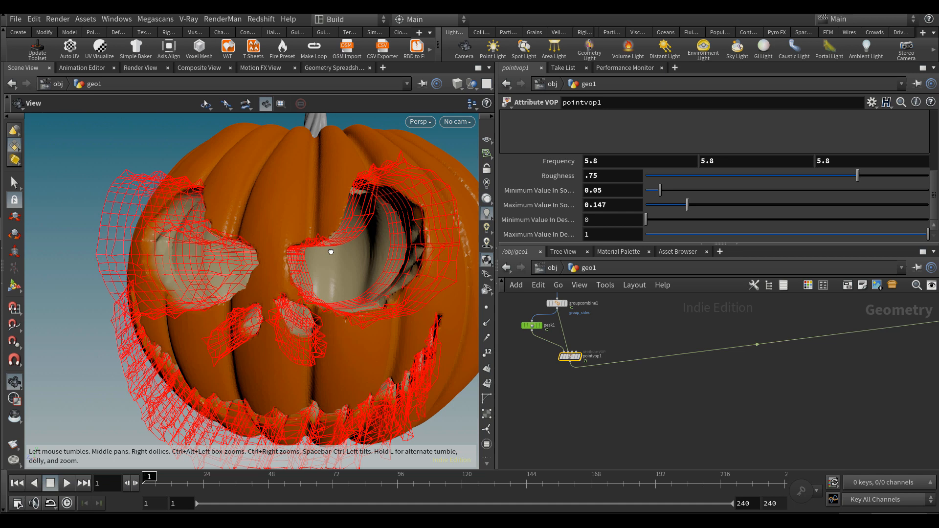
{"action": "mouse_move", "coordinate": [331, 252]}
{"action": "left_mouse_down"}
{"action": "mouse_move", "coordinate": [352, 237]}
{"action": "mouse_move", "coordinate": [340, 248]}
{"action": "left_mouse_up"}
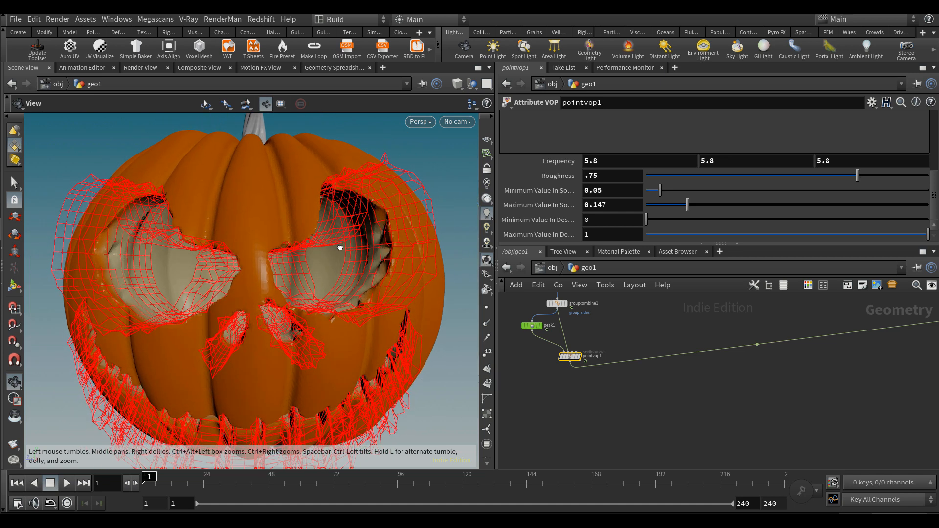
{"action": "key", "text": "Return"}
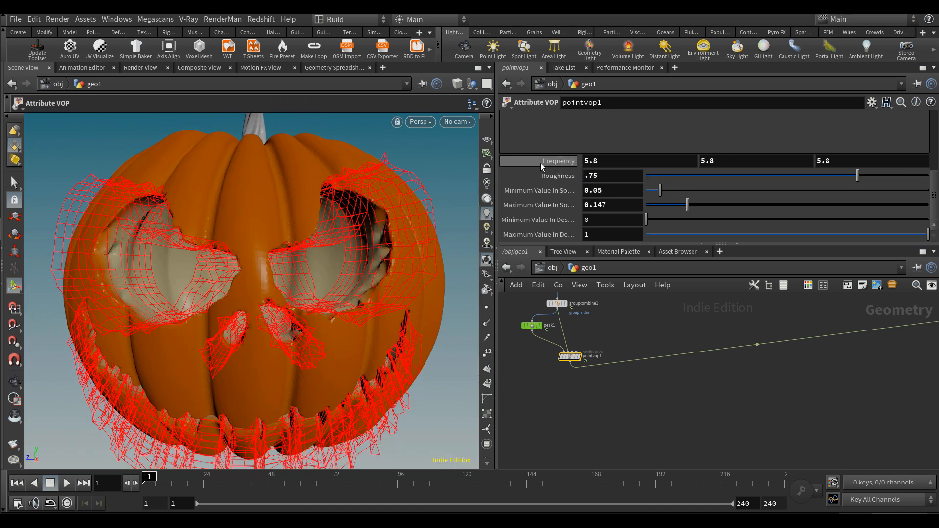
Set pointvop1's Frequency to 5 on all axes and check the carved face at the normal1 node
{"action": "middle_click_drag", "start_coordinate": [546, 163], "coordinate": [492, 163]}
{"action": "key", "text": "Escape"}
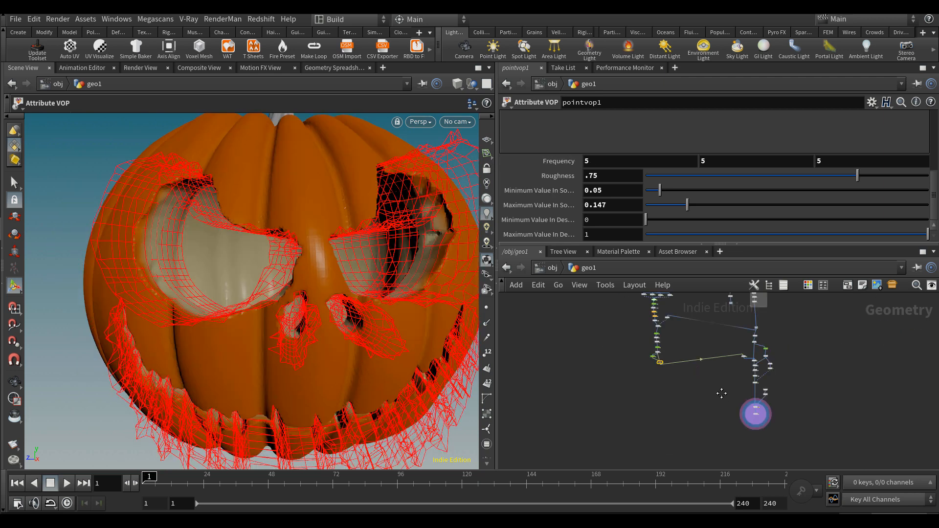
{"action": "scroll", "coordinate": [749, 404], "scroll_direction": "up", "scroll_amount": 6}
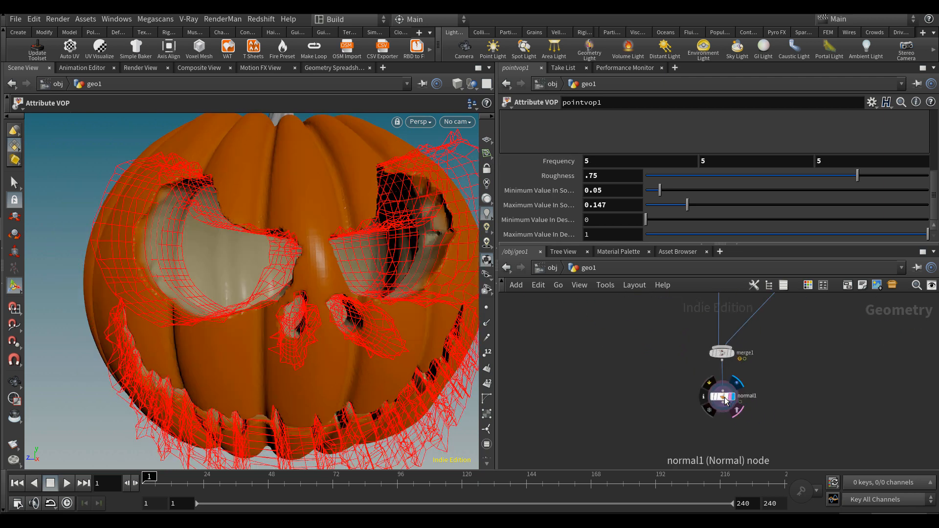
{"action": "left_click", "coordinate": [724, 401]}
{"action": "key", "text": "Escape"}
{"action": "right_click_drag", "start_coordinate": [220, 341], "coordinate": [151, 326]}
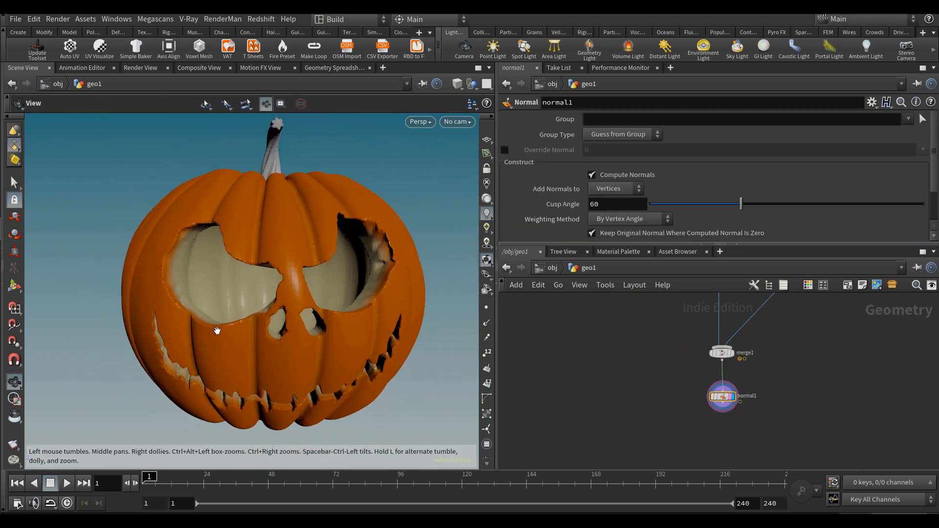
{"action": "left_click_drag", "start_coordinate": [267, 332], "coordinate": [274, 321]}
Examine the peak1 node's distance setting and the roughened cuts on the carved face from several angles
{"action": "middle_click_drag", "start_coordinate": [677, 374], "coordinate": [692, 398]}
{"action": "scroll", "coordinate": [692, 399], "scroll_direction": "down", "scroll_amount": 5}
{"action": "middle_click_drag", "start_coordinate": [619, 345], "coordinate": [660, 415]}
{"action": "middle_click_drag", "start_coordinate": [577, 376], "coordinate": [647, 407]}
{"action": "scroll", "coordinate": [535, 360], "scroll_direction": "up", "scroll_amount": 4}
{"action": "scroll", "coordinate": [575, 377], "scroll_direction": "up", "scroll_amount": 3}
{"action": "left_click", "coordinate": [604, 375]}
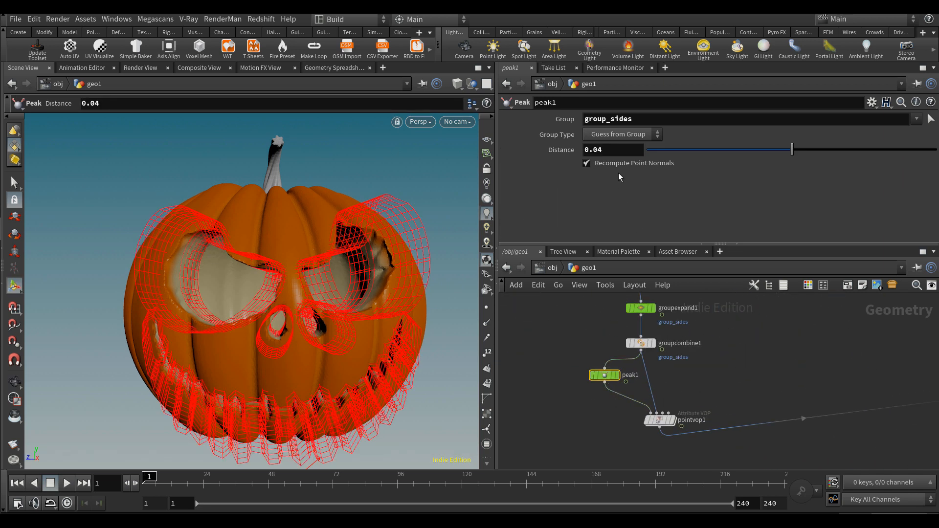
{"action": "middle_click_drag", "start_coordinate": [708, 373], "coordinate": [668, 350]}
{"action": "scroll", "coordinate": [668, 349], "scroll_direction": "down", "scroll_amount": 5}
{"action": "middle_click_drag", "start_coordinate": [789, 442], "coordinate": [742, 376]}
{"action": "scroll", "coordinate": [773, 421], "scroll_direction": "up", "scroll_amount": 2}
{"action": "left_click_drag", "start_coordinate": [794, 439], "coordinate": [859, 409]}
{"action": "middle_click_drag", "start_coordinate": [644, 368], "coordinate": [699, 429]}
{"action": "key", "text": "Escape"}
{"action": "left_click_drag", "start_coordinate": [325, 329], "coordinate": [263, 317]}
{"action": "left_click_drag", "start_coordinate": [324, 336], "coordinate": [350, 336]}
Color the pointvop1 node green in the geo1 network
{"action": "scroll", "coordinate": [599, 324], "scroll_direction": "up", "scroll_amount": 4}
{"action": "left_click", "coordinate": [561, 341]}
{"action": "key", "text": "c"}
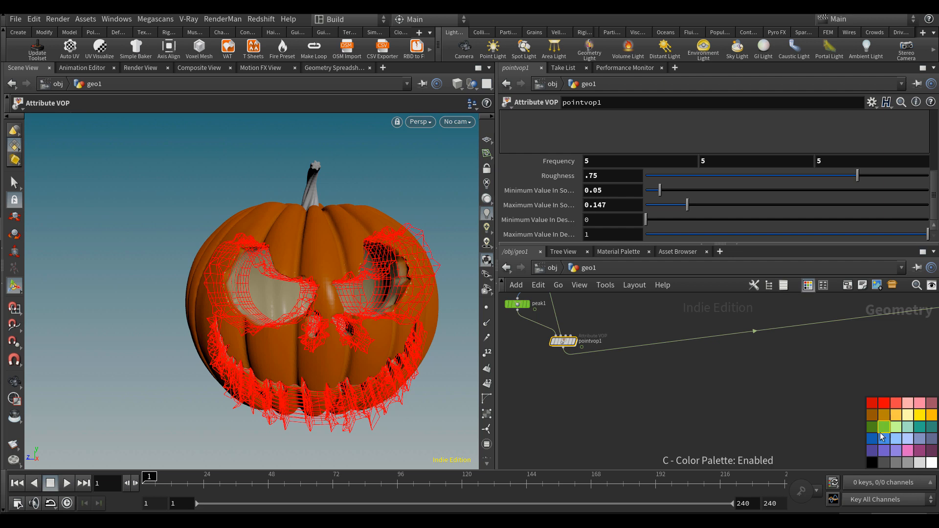
{"action": "left_click", "coordinate": [883, 431]}
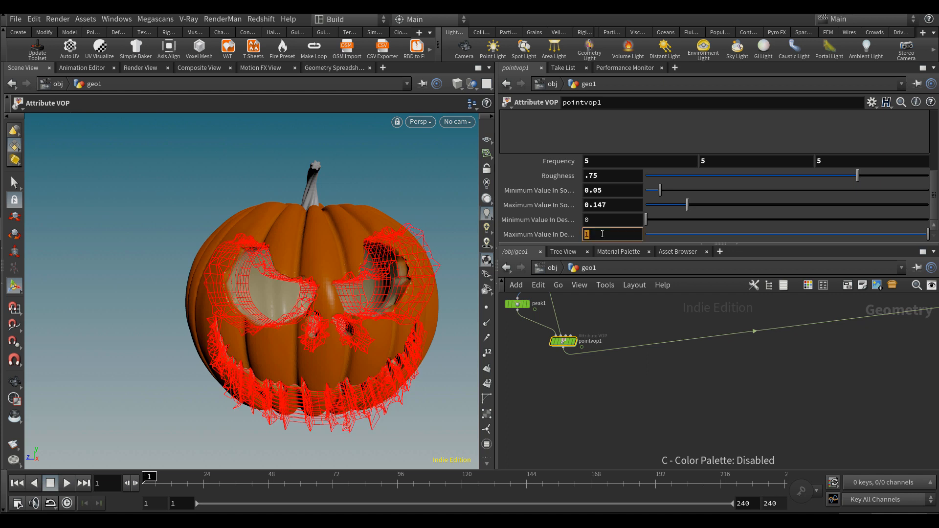
Set pointvop1's destination maximum value to 0.7 and check the carved pumpkin at the normal1 node
{"action": "type", "text": ".5"}
{"action": "key", "text": "Return"}
{"action": "key", "text": "BackSpace"}
{"action": "type", "text": "7"}
{"action": "key", "text": "Return"}
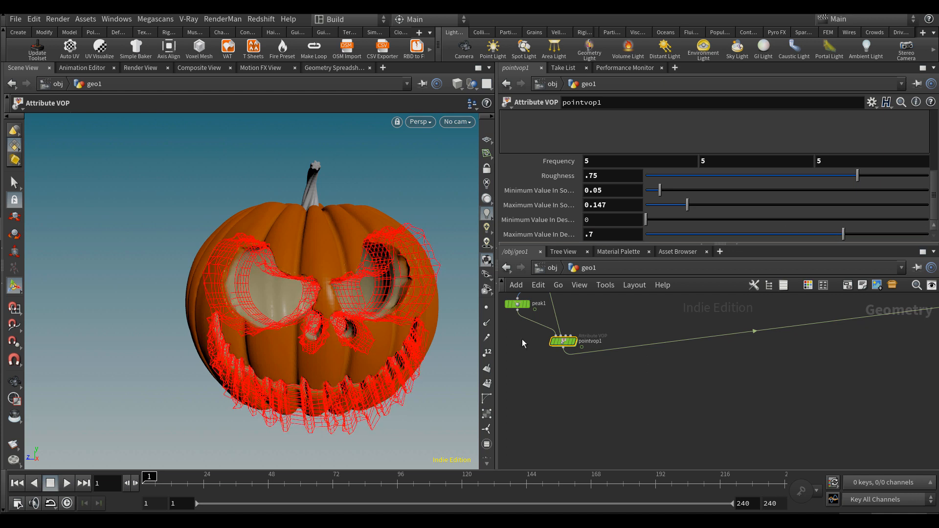
{"action": "middle_click_drag", "start_coordinate": [531, 297], "coordinate": [575, 317]}
{"action": "scroll", "coordinate": [641, 370], "scroll_direction": "down", "scroll_amount": 4}
{"action": "middle_click_drag", "start_coordinate": [810, 430], "coordinate": [699, 321]}
{"action": "scroll", "coordinate": [793, 365], "scroll_direction": "up", "scroll_amount": 5}
{"action": "left_click", "coordinate": [806, 453]}
{"action": "left_click_drag", "start_coordinate": [350, 355], "coordinate": [323, 350], "text": "alt"}
{"action": "key", "text": "Return"}
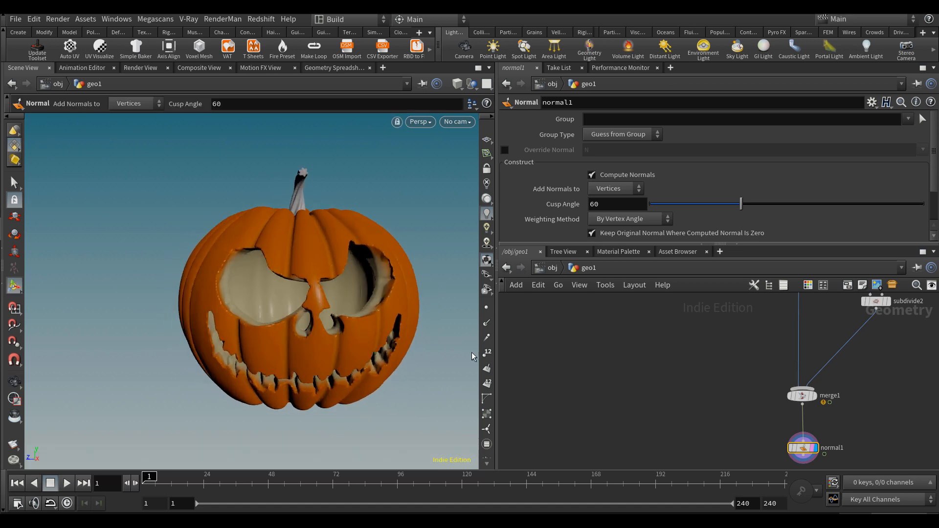
Find the vdbsmooth1 node that shapes the inner pumpkin, then select and display it
{"action": "scroll", "coordinate": [629, 367], "scroll_direction": "down", "scroll_amount": 1}
{"action": "middle_click_drag", "start_coordinate": [629, 367], "coordinate": [605, 406]}
{"action": "scroll", "coordinate": [705, 342], "scroll_direction": "down", "scroll_amount": 4}
{"action": "middle_click_drag", "start_coordinate": [728, 337], "coordinate": [703, 371]}
{"action": "scroll", "coordinate": [701, 414], "scroll_direction": "up", "scroll_amount": 4}
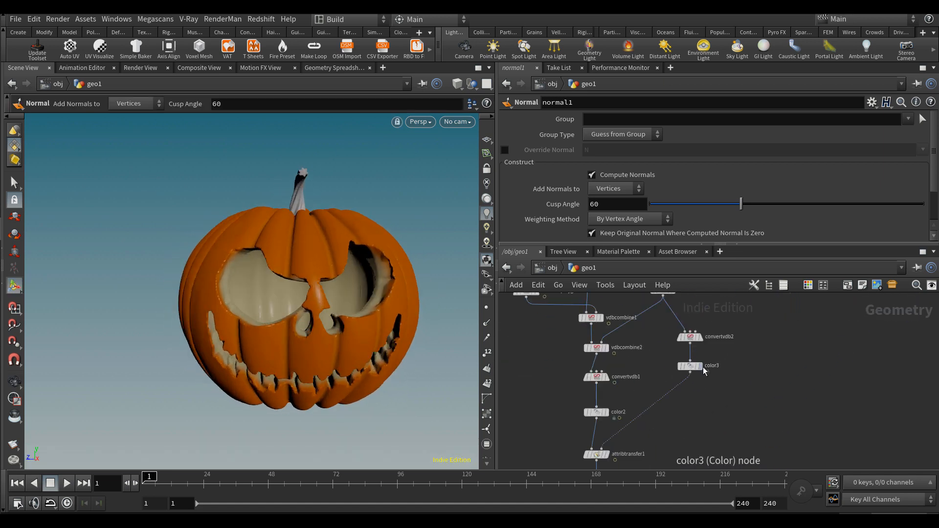
{"action": "scroll", "coordinate": [703, 370], "scroll_direction": "up", "scroll_amount": 3}
{"action": "left_click", "coordinate": [697, 367]}
{"action": "scroll", "coordinate": [700, 364], "scroll_direction": "down", "scroll_amount": 5}
{"action": "scroll", "coordinate": [688, 324], "scroll_direction": "up", "scroll_amount": 5}
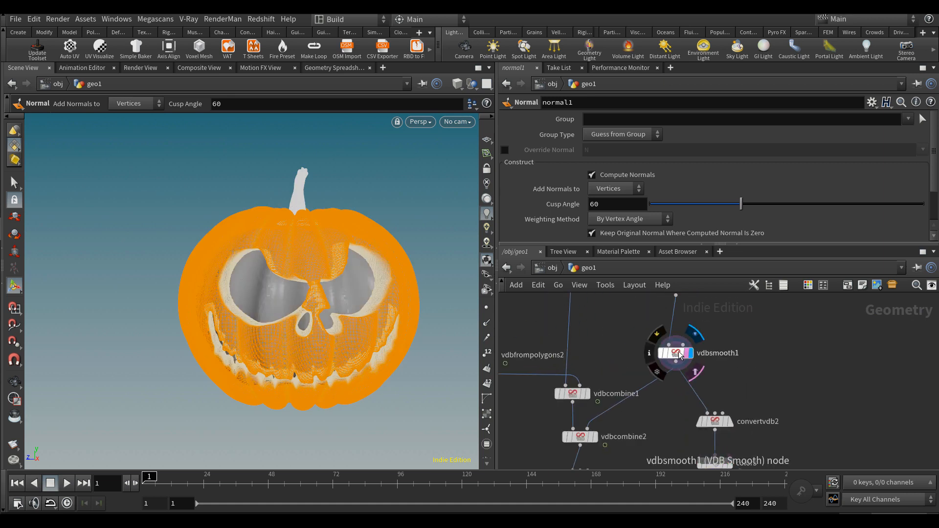
{"action": "left_click", "coordinate": [677, 353]}
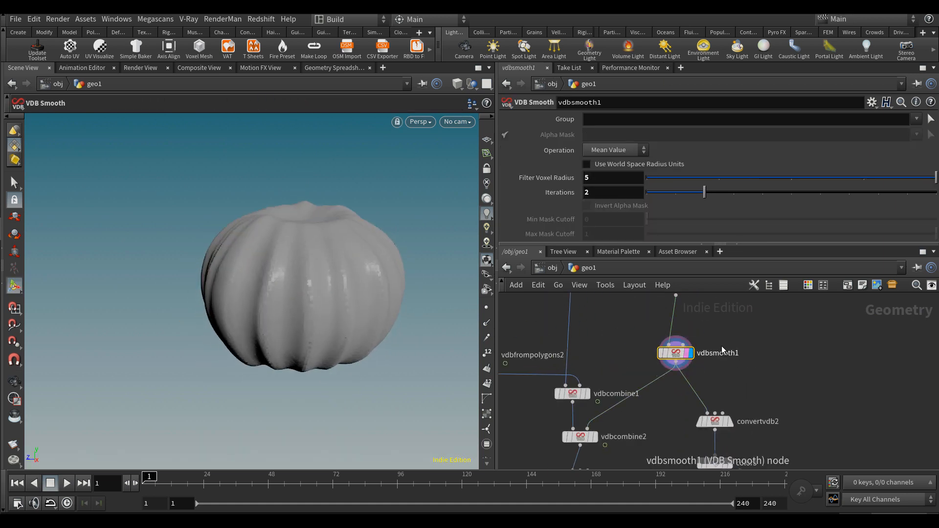
Insert a Convert VDB node directly after vdbsmooth1, display it, and realign convertvdb2 and color3 below it
{"action": "scroll", "coordinate": [720, 346], "scroll_direction": "down", "scroll_amount": 1}
{"action": "middle_click_drag", "start_coordinate": [721, 345], "coordinate": [722, 357]}
{"action": "left_click_drag", "start_coordinate": [681, 366], "coordinate": [688, 352]}
{"action": "key", "text": "Tab"}
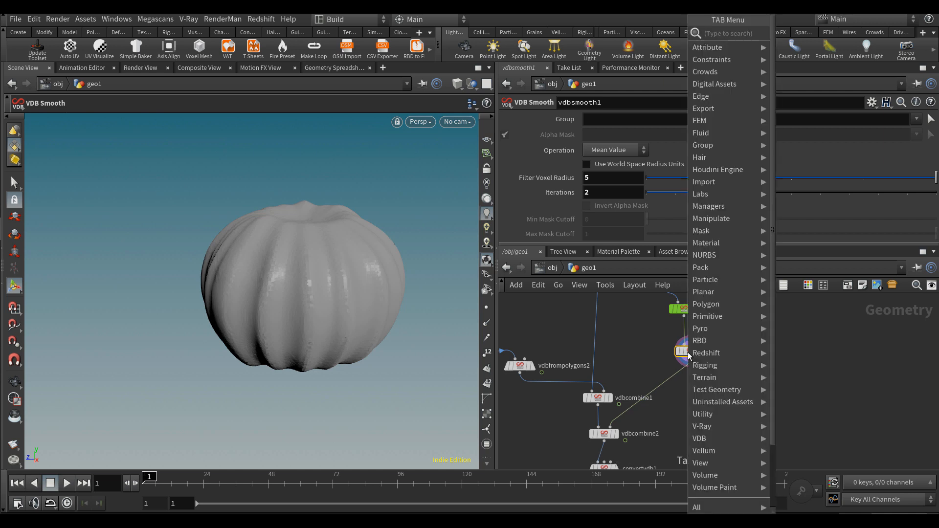
{"action": "type", "text": "convert vdb"}
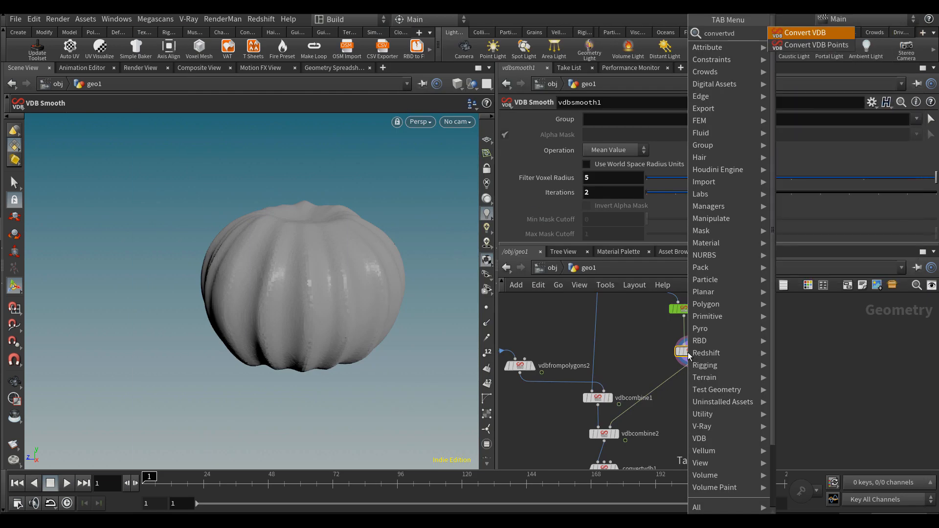
{"action": "key", "text": "Return"}
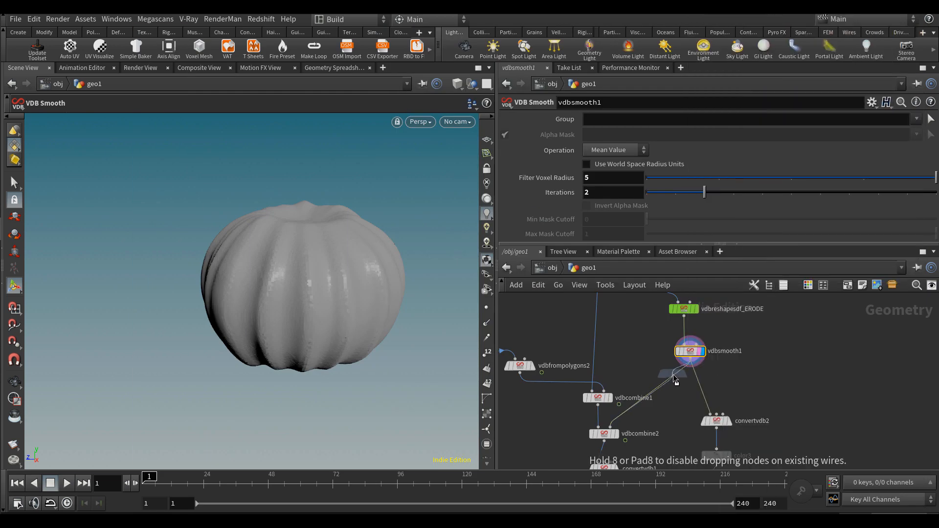
{"action": "left_click", "coordinate": [673, 374]}
{"action": "scroll", "coordinate": [673, 387], "scroll_direction": "up", "scroll_amount": 2}
{"action": "left_click_drag", "start_coordinate": [671, 376], "coordinate": [697, 379]}
{"action": "left_click", "coordinate": [706, 375]}
{"action": "middle_click_drag", "start_coordinate": [770, 422], "coordinate": [757, 339]}
{"action": "scroll", "coordinate": [756, 338], "scroll_direction": "down", "scroll_amount": 1}
{"action": "left_click_drag", "start_coordinate": [778, 401], "coordinate": [724, 402]}
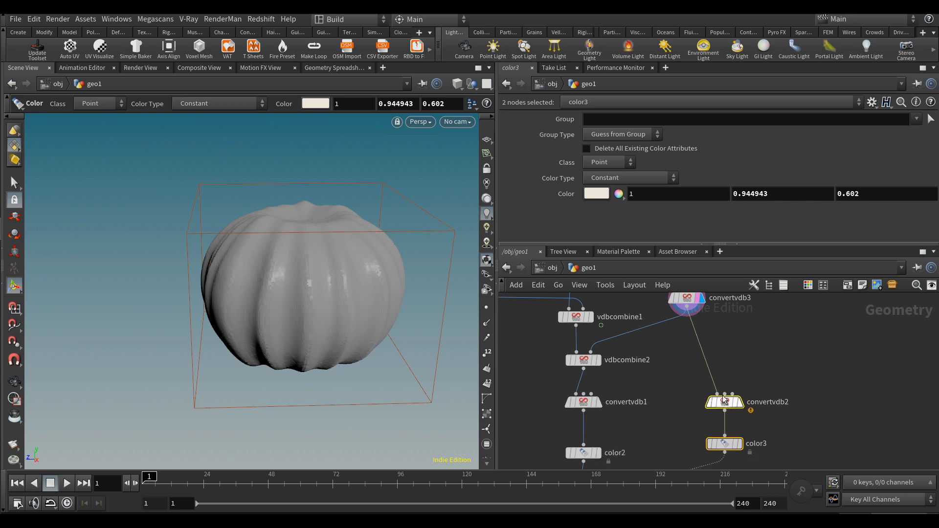
Add a Mountain node fed by convertvdb3 and display it
{"action": "middle_click_drag", "start_coordinate": [710, 344], "coordinate": [715, 385]}
{"action": "scroll", "coordinate": [716, 386], "scroll_direction": "up", "scroll_amount": 1}
{"action": "left_click", "coordinate": [731, 382]}
{"action": "key", "text": "Tab"}
{"action": "type", "text": "mou"}
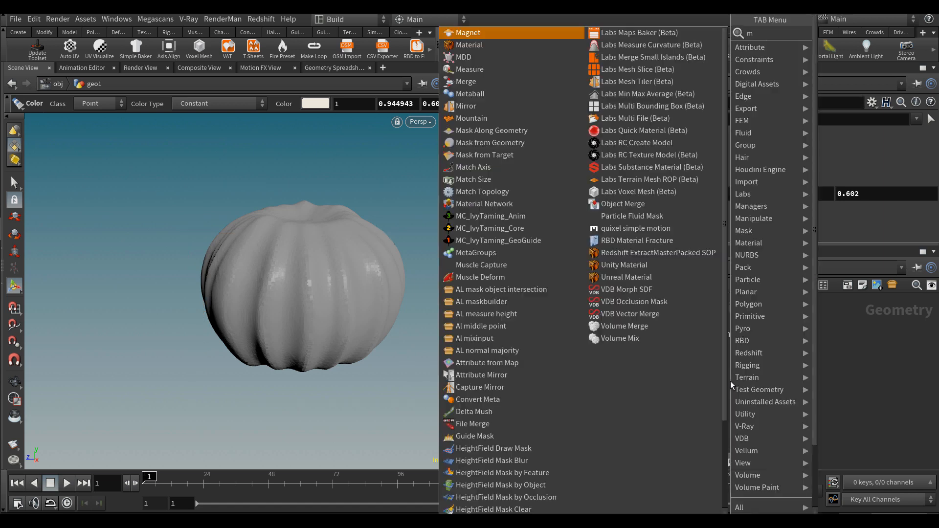
{"action": "key", "text": "Return"}
{"action": "left_click", "coordinate": [722, 379]}
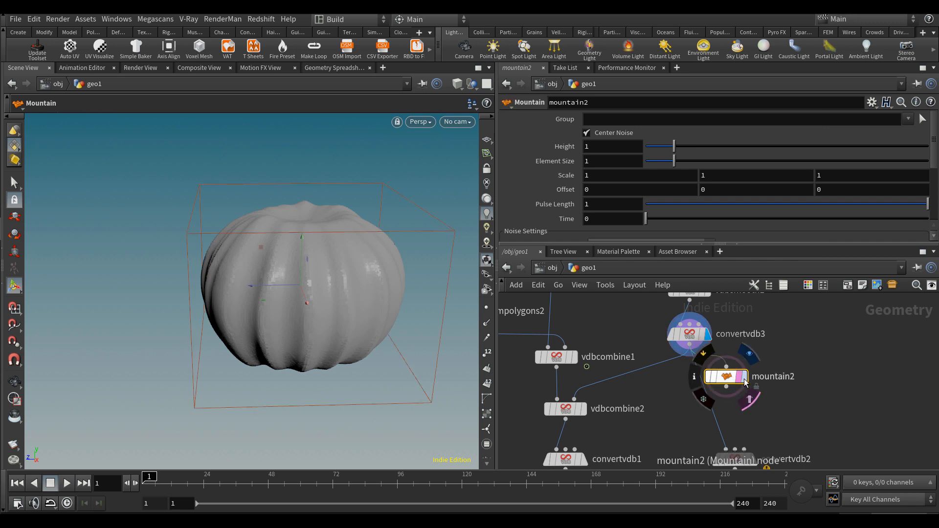
{"action": "left_click", "coordinate": [744, 378]}
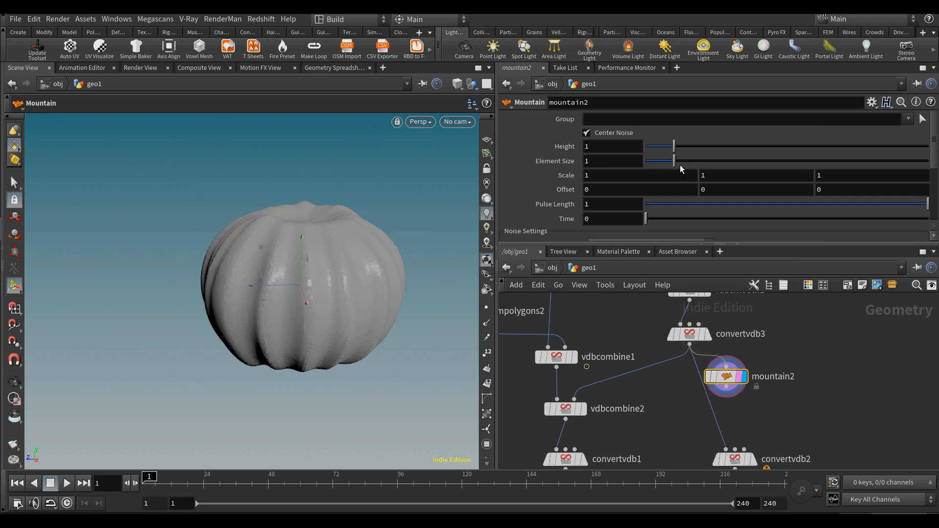
Change convertvdb3's conversion type so that mountain2 can displace the surface, and reposition mountain2 beside the wires
{"action": "left_click_drag", "start_coordinate": [675, 148], "coordinate": [682, 147]}
{"action": "left_click_drag", "start_coordinate": [726, 377], "coordinate": [666, 392]}
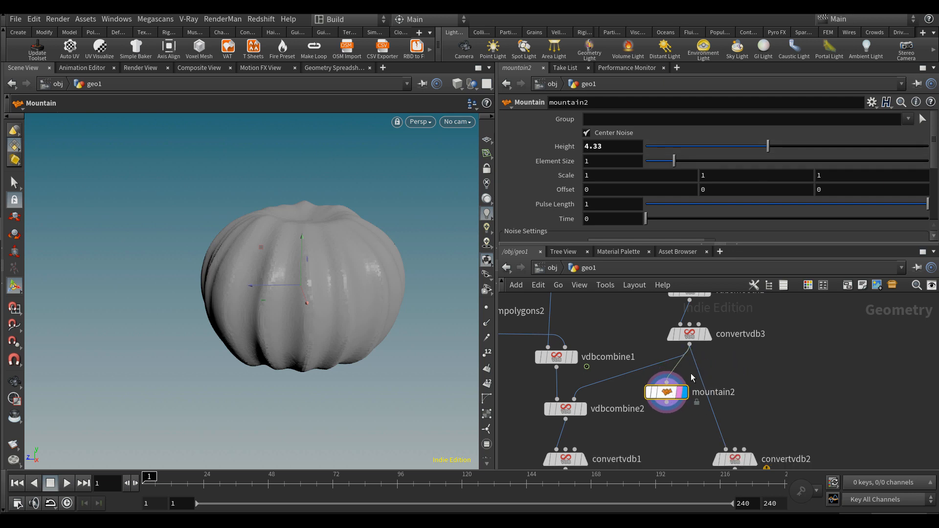
{"action": "left_click", "coordinate": [691, 338]}
{"action": "left_click", "coordinate": [610, 170]}
{"action": "left_click_drag", "start_coordinate": [668, 392], "coordinate": [743, 376]}
{"action": "left_click", "coordinate": [741, 374]}
Set mountain2's height to 0.57, its element size to 0.5 and its Y scale to 2
{"action": "left_click_drag", "start_coordinate": [685, 151], "coordinate": [659, 163]}
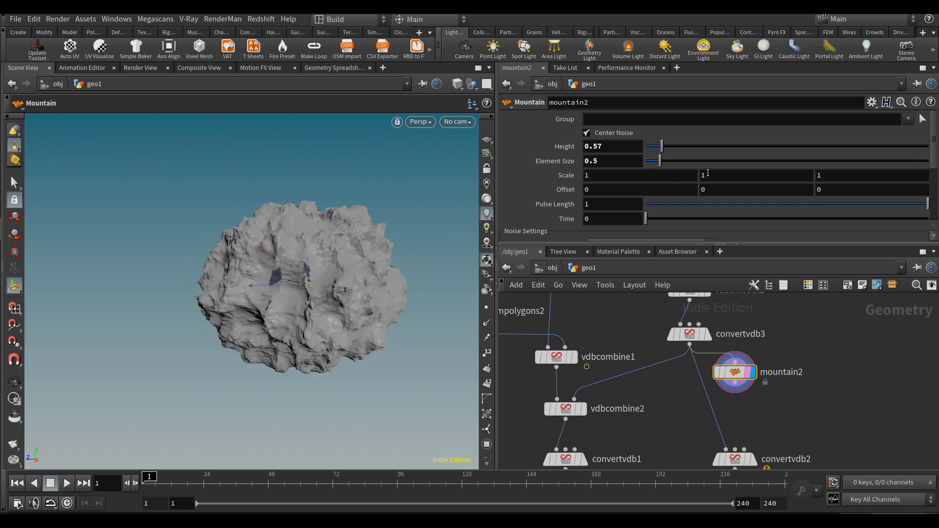
{"action": "type", "text": ".5"}
{"action": "key", "text": "Return"}
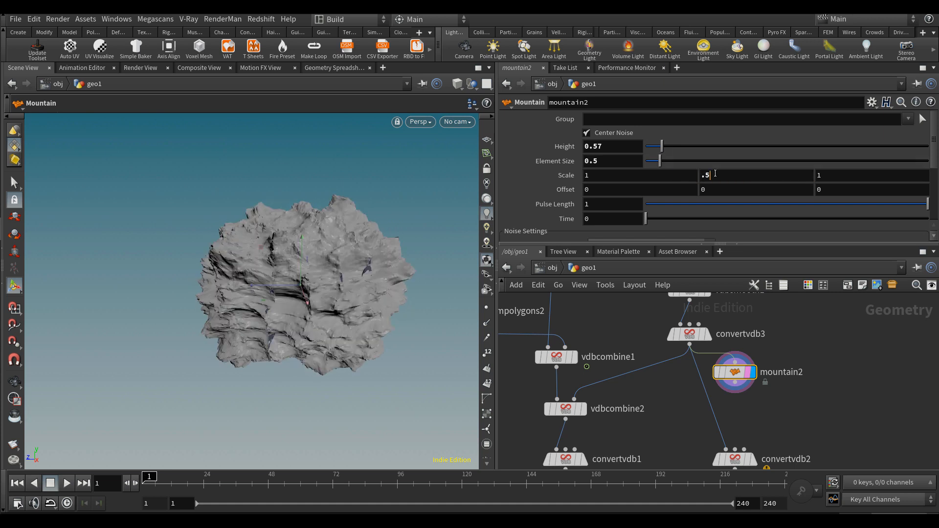
{"action": "type", "text": "2"}
{"action": "key", "text": "Return"}
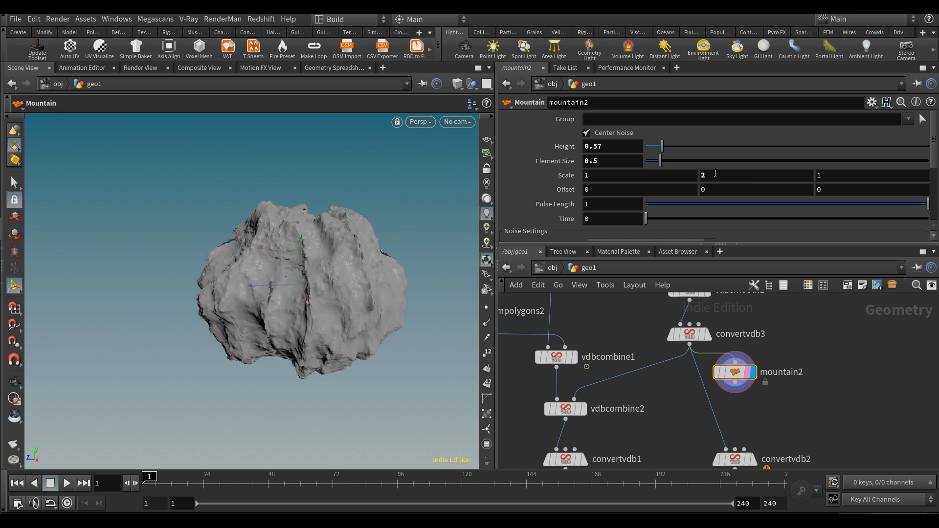
Set mountain2's roughness to 0.454, its height to 0.17 and its element size to 0.23
{"action": "left_click_drag", "start_coordinate": [660, 162], "coordinate": [659, 168]}
{"action": "scroll", "coordinate": [785, 204], "scroll_direction": "down", "scroll_amount": 5}
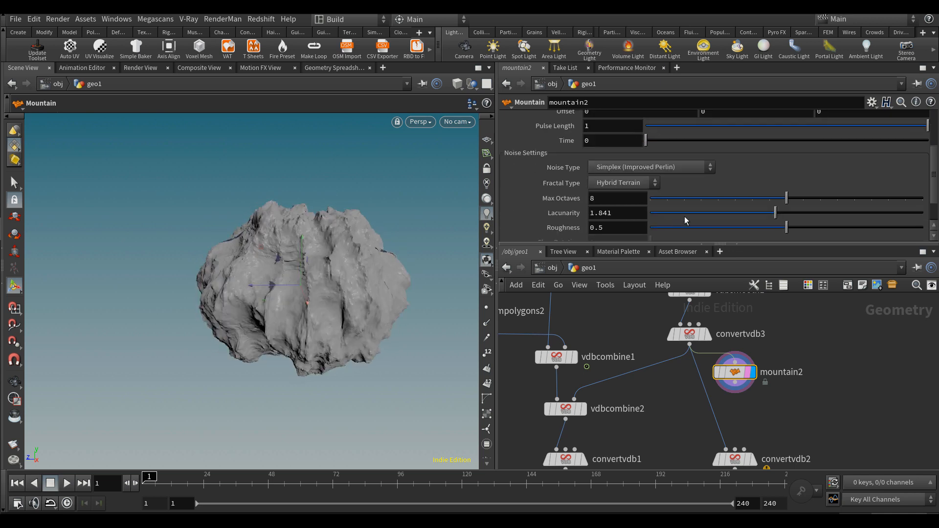
{"action": "left_click_drag", "start_coordinate": [778, 201], "coordinate": [775, 201]}
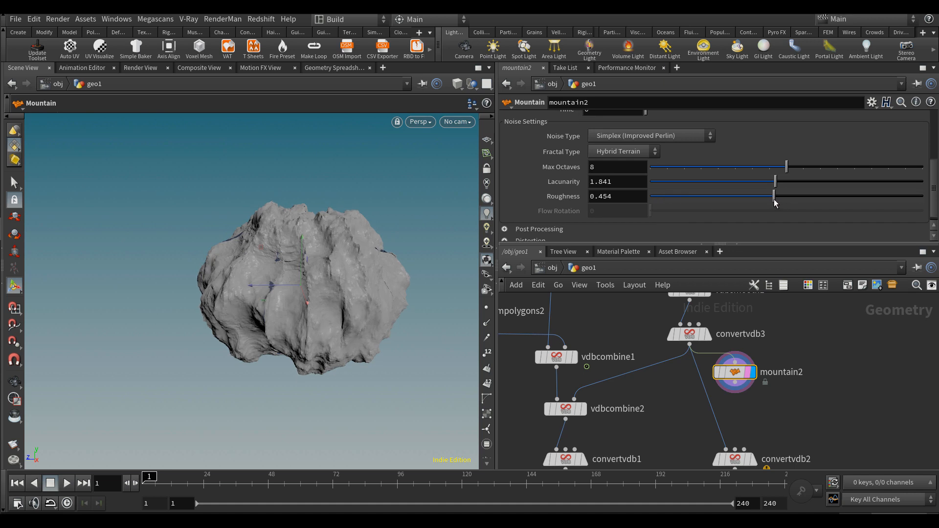
{"action": "scroll", "coordinate": [708, 207], "scroll_direction": "up", "scroll_amount": 6}
{"action": "left_click_drag", "start_coordinate": [661, 147], "coordinate": [651, 149]}
{"action": "left_click_drag", "start_coordinate": [659, 162], "coordinate": [652, 161]}
Color the vdbfrompolygons2 node light green
{"action": "scroll", "coordinate": [742, 321], "scroll_direction": "down", "scroll_amount": 3}
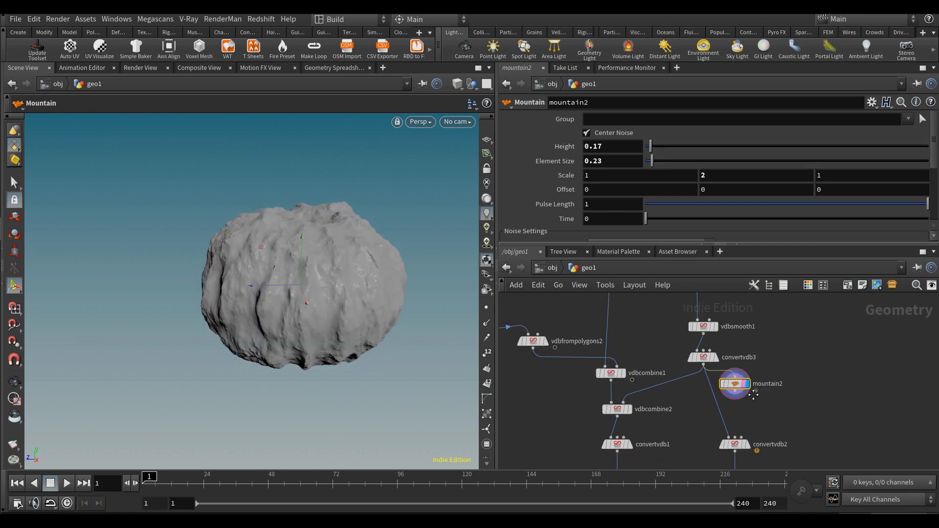
{"action": "scroll", "coordinate": [758, 317], "scroll_direction": "down", "scroll_amount": 2}
{"action": "left_click_drag", "start_coordinate": [681, 412], "coordinate": [726, 379]}
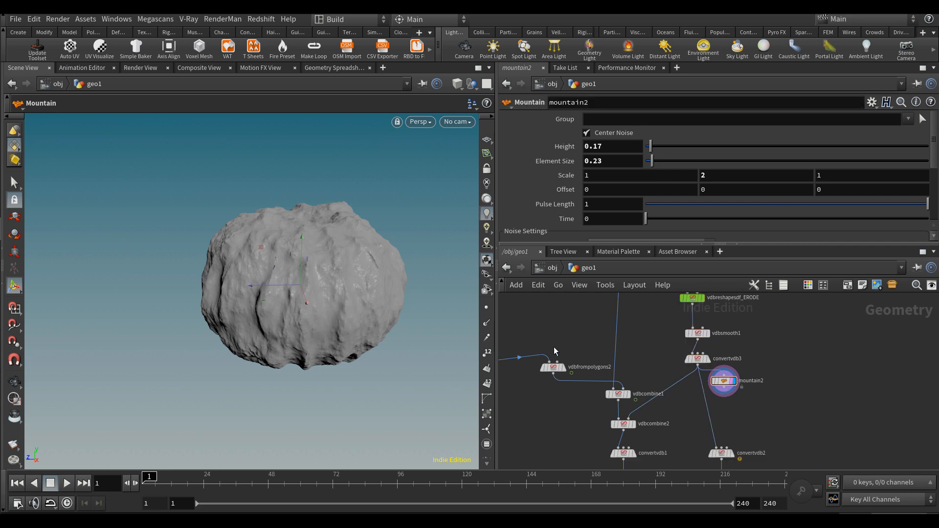
{"action": "left_click", "coordinate": [551, 367]}
{"action": "key", "text": "c"}
{"action": "left_click", "coordinate": [892, 425]}
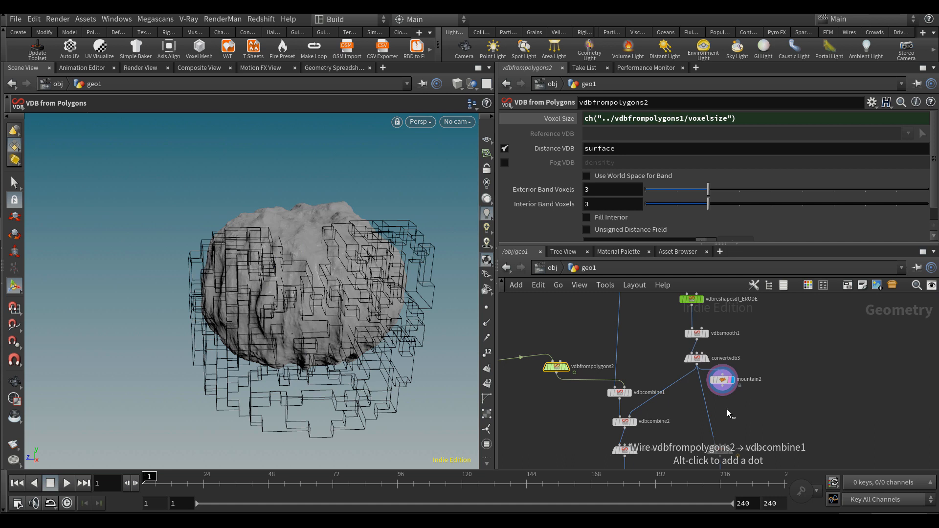
Paste a copy of vdbfrompolygons2 after mountain2, display it, and wire the chain through it to vdbcombine2 and convertvdb2
{"action": "key", "text": "ctrl+v"}
{"action": "scroll", "coordinate": [727, 408], "scroll_direction": "up", "scroll_amount": 3}
{"action": "left_click_drag", "start_coordinate": [719, 370], "coordinate": [740, 400]}
{"action": "left_click", "coordinate": [742, 411]}
{"action": "key", "text": "shift+w"}
{"action": "key", "text": "shift+w"}
{"action": "left_click_drag", "start_coordinate": [686, 388], "coordinate": [726, 408]}
{"action": "left_click_drag", "start_coordinate": [637, 366], "coordinate": [725, 364]}
Color mountain2 green, align vdbfrompolygons3 beneath it, and rename mountain2 as mountain_NOISE
{"action": "scroll", "coordinate": [691, 337], "scroll_direction": "down", "scroll_amount": 3}
{"action": "left_click", "coordinate": [694, 346]}
{"action": "key", "text": "c"}
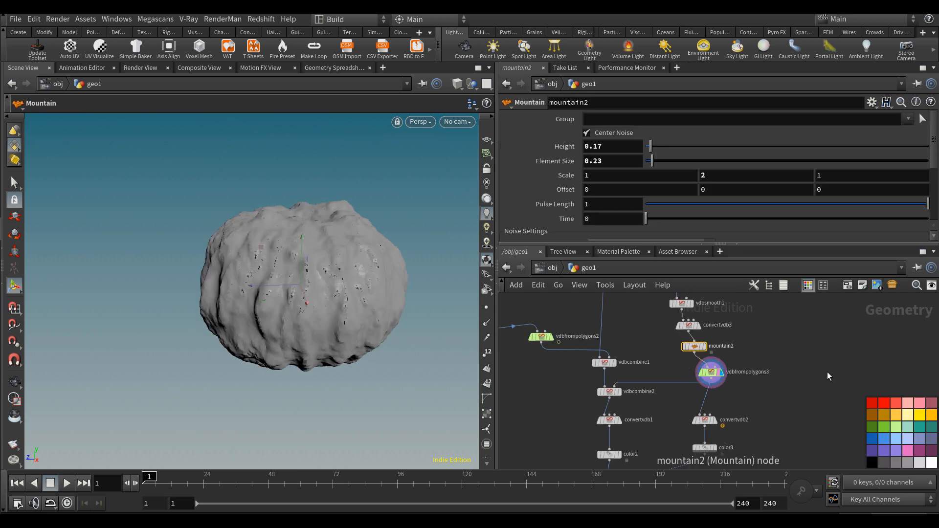
{"action": "left_click", "coordinate": [884, 427]}
{"action": "left_click_drag", "start_coordinate": [712, 372], "coordinate": [699, 373]}
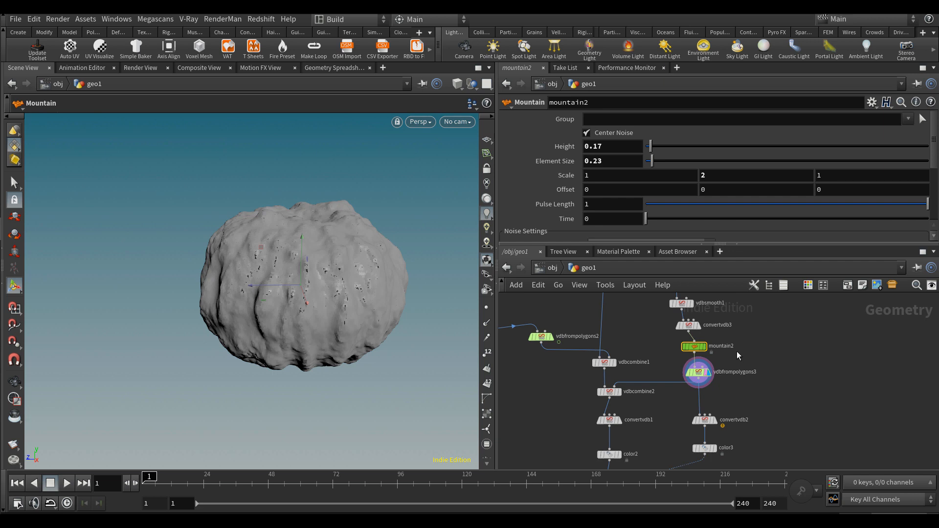
{"action": "scroll", "coordinate": [737, 352], "scroll_direction": "up", "scroll_amount": 2}
{"action": "double_click", "coordinate": [728, 345]}
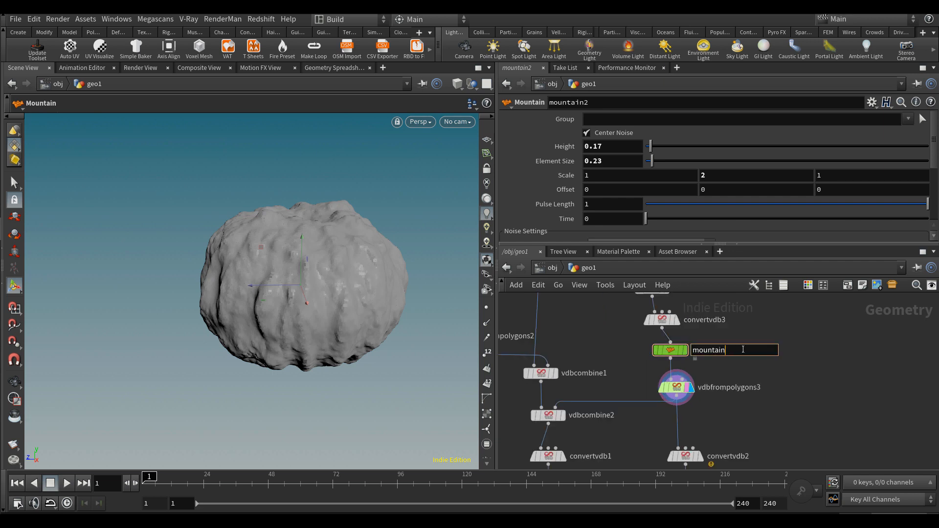
{"action": "key", "text": "Return"}
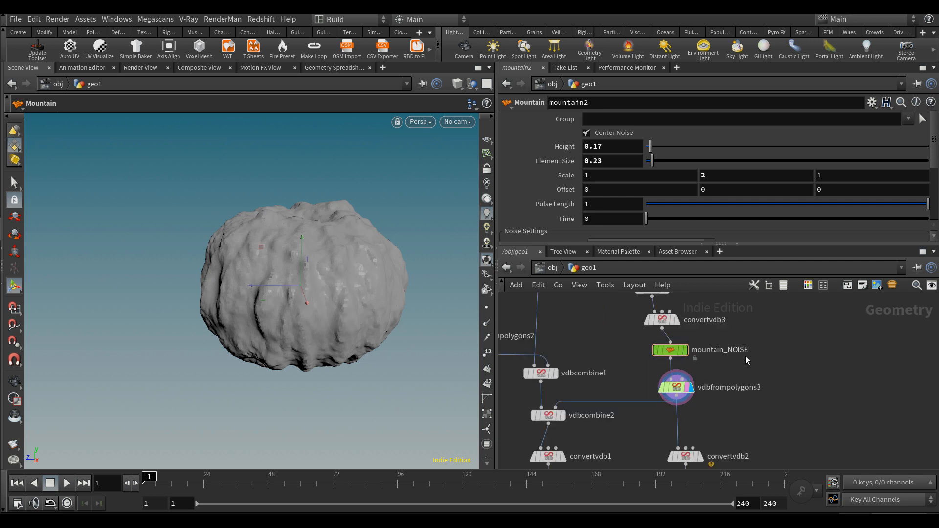
Display the nodes below vdbfrompolygons3 and the downstream colored pumpkin to examine the noisy interior
{"action": "scroll", "coordinate": [745, 356], "scroll_direction": "down", "scroll_amount": 3}
{"action": "middle_click_drag", "start_coordinate": [732, 421], "coordinate": [745, 362]}
{"action": "scroll", "coordinate": [739, 362], "scroll_direction": "up", "scroll_amount": 2}
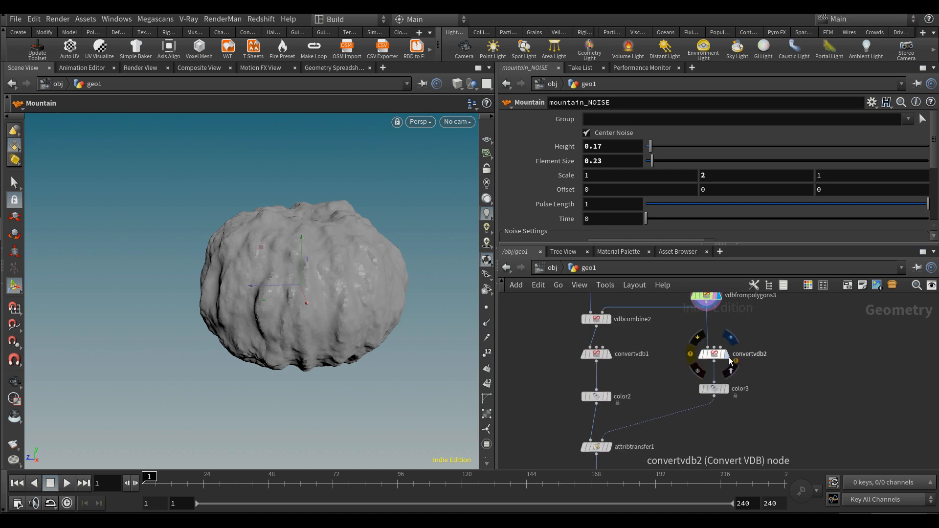
{"action": "scroll", "coordinate": [729, 361], "scroll_direction": "up", "scroll_amount": 2}
{"action": "left_click", "coordinate": [729, 332]}
{"action": "left_click", "coordinate": [730, 376]}
{"action": "left_click", "coordinate": [731, 376]}
{"action": "scroll", "coordinate": [645, 358], "scroll_direction": "down", "scroll_amount": 2}
{"action": "middle_click_drag", "start_coordinate": [551, 382], "coordinate": [568, 326]}
{"action": "scroll", "coordinate": [595, 390], "scroll_direction": "up", "scroll_amount": 2}
{"action": "left_click", "coordinate": [602, 391]}
{"action": "left_click_drag", "start_coordinate": [246, 327], "coordinate": [326, 321], "text": "alt"}
Return to pointvop1 and set its X frequency to 3
{"action": "right_click_drag", "start_coordinate": [614, 338], "coordinate": [516, 341]}
{"action": "middle_click_drag", "start_coordinate": [515, 341], "coordinate": [591, 372]}
{"action": "left_click", "coordinate": [621, 390]}
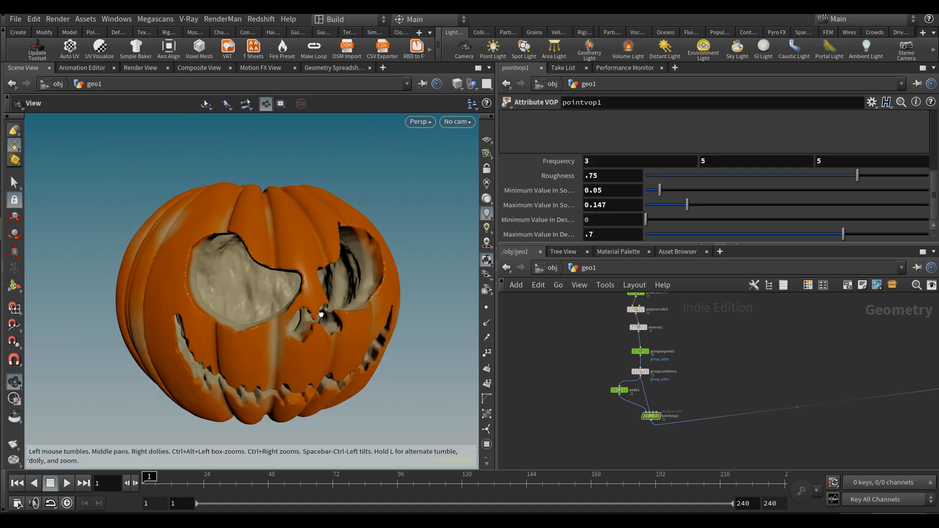
Color the mountain_NOISE node orange and set its Height to 0.2
{"action": "scroll", "coordinate": [758, 404], "scroll_direction": "down", "scroll_amount": 7}
{"action": "middle_click_drag", "start_coordinate": [804, 377], "coordinate": [709, 388]}
{"action": "scroll", "coordinate": [783, 329], "scroll_direction": "up", "scroll_amount": 4}
{"action": "scroll", "coordinate": [790, 394], "scroll_direction": "up", "scroll_amount": 6}
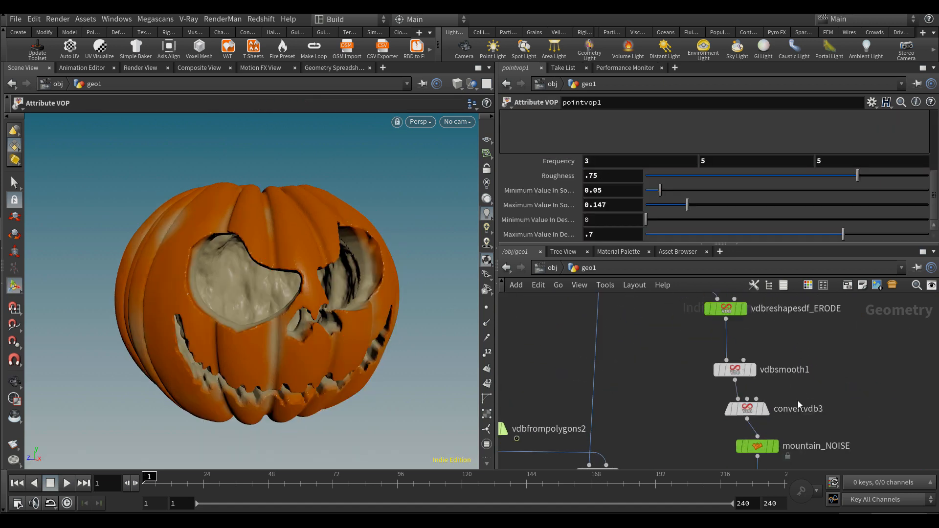
{"action": "middle_click_drag", "start_coordinate": [815, 461], "coordinate": [802, 398]}
{"action": "left_click", "coordinate": [753, 380]}
{"action": "key", "text": "c"}
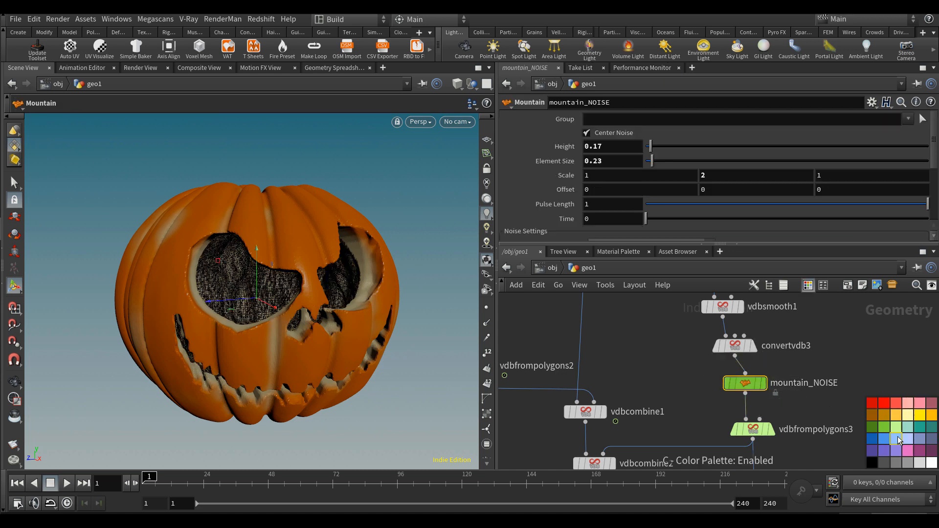
{"action": "left_click", "coordinate": [893, 418]}
{"action": "key", "text": "c"}
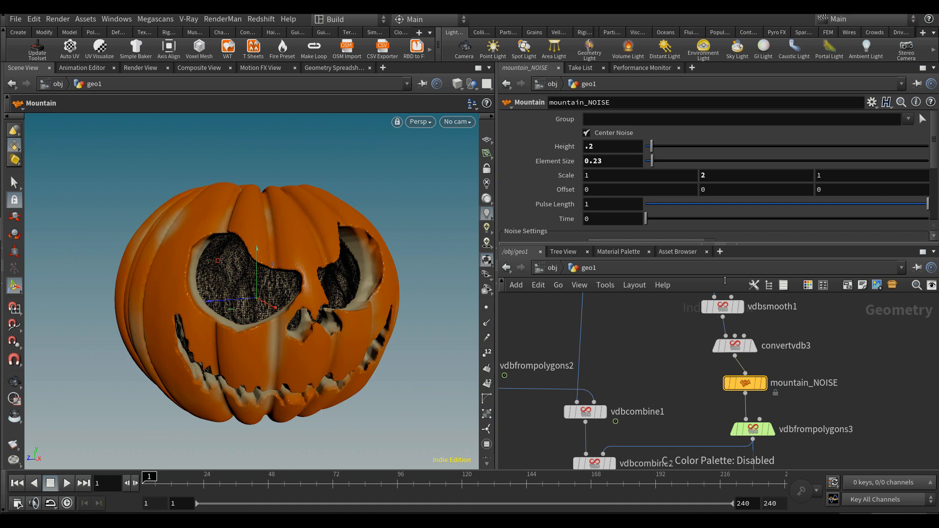
Set the Blend Width of attribtransfer1 to 0.05
{"action": "scroll", "coordinate": [839, 343], "scroll_direction": "down", "scroll_amount": 5}
{"action": "middle_click_drag", "start_coordinate": [822, 433], "coordinate": [788, 390]}
{"action": "scroll", "coordinate": [729, 399], "scroll_direction": "up", "scroll_amount": 5}
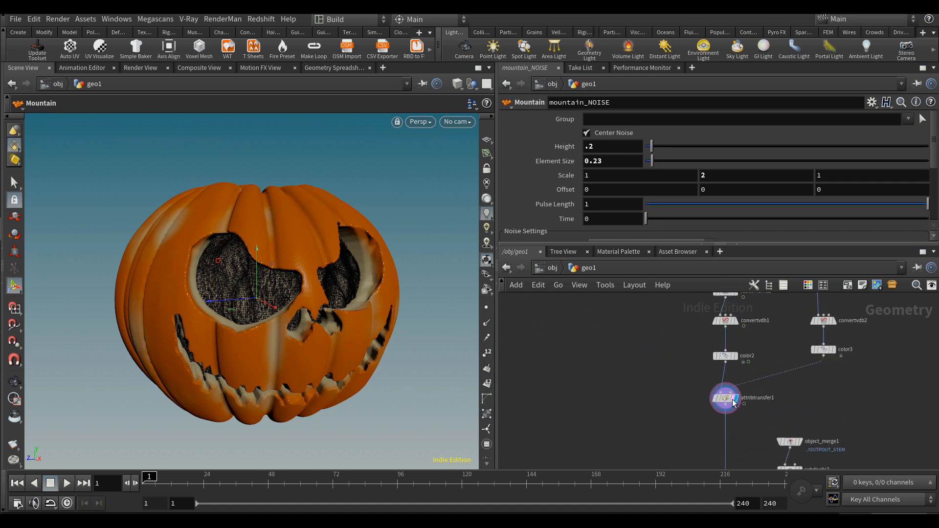
{"action": "left_click", "coordinate": [726, 397]}
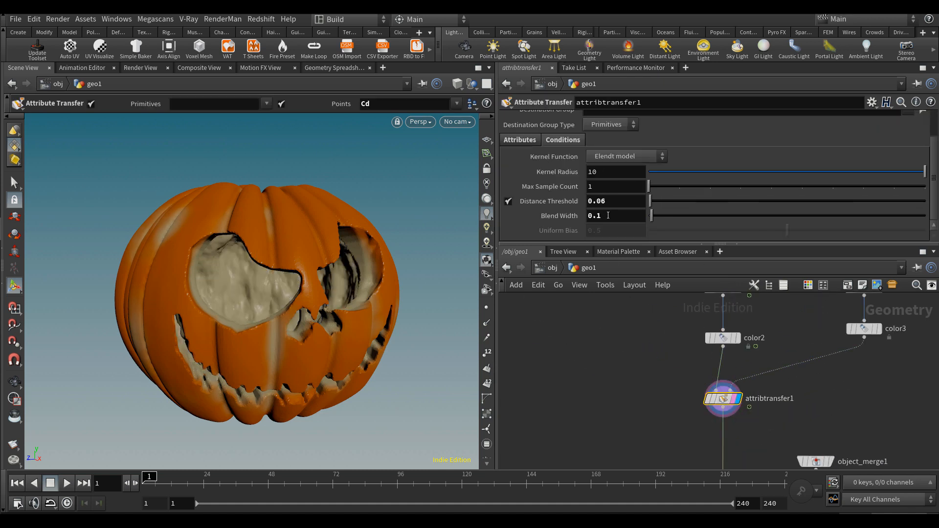
{"action": "left_click", "coordinate": [608, 215]}
{"action": "type", "text": "0.05"}
{"action": "key", "text": "Return"}
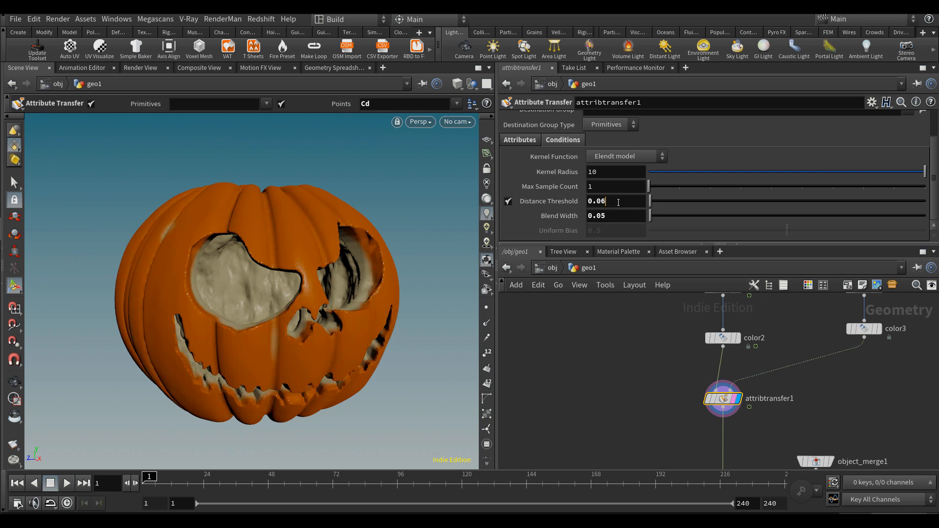
Set attribtransfer1's Distance Threshold to 0.05 and reduce it further to 0.02
{"action": "left_click", "coordinate": [619, 202]}
{"action": "type", "text": "0.0"}
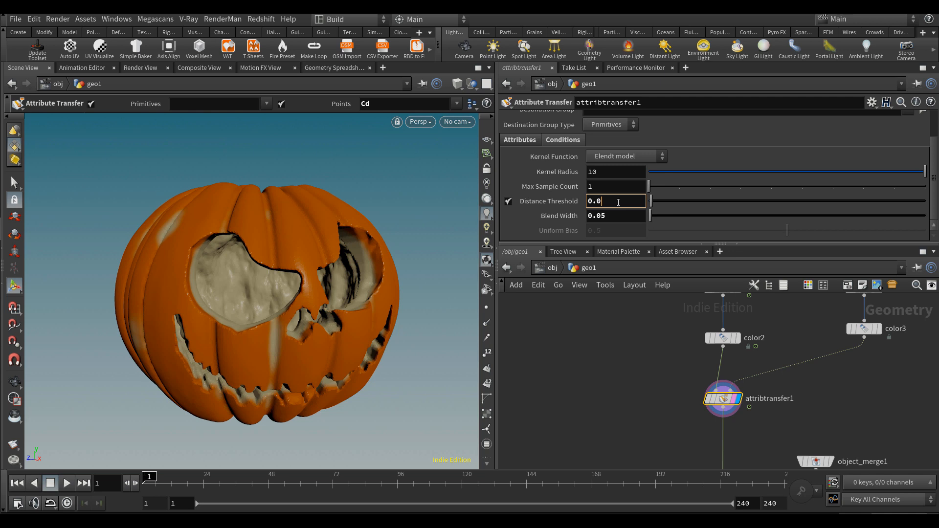
{"action": "type", "text": "5"}
{"action": "key", "text": "Return"}
{"action": "type", "text": "2"}
{"action": "key", "text": "Return"}
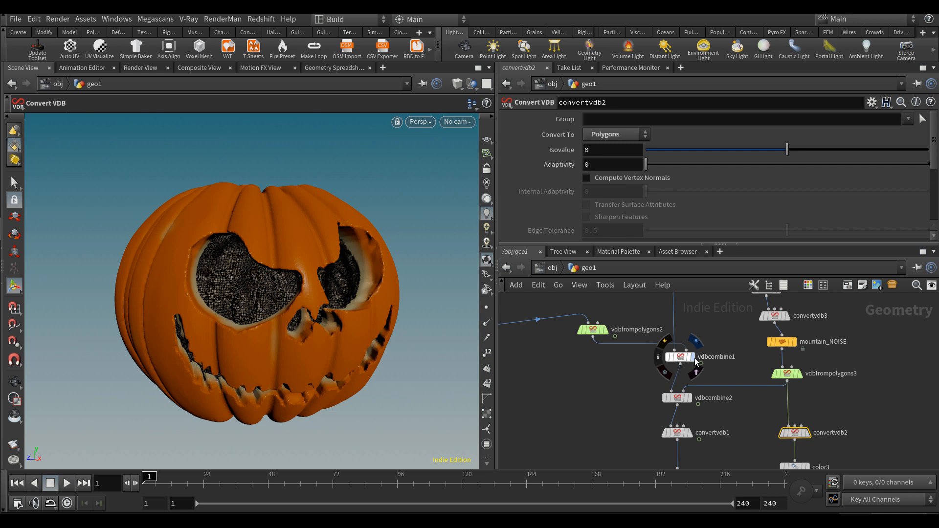
Display vdbcombine1 and vdbfrompolygons1 in turn to examine the outer surface before carving
{"action": "left_click", "coordinate": [690, 357]}
{"action": "middle_click_drag", "start_coordinate": [688, 361], "coordinate": [689, 428]}
{"action": "left_click", "coordinate": [689, 315]}
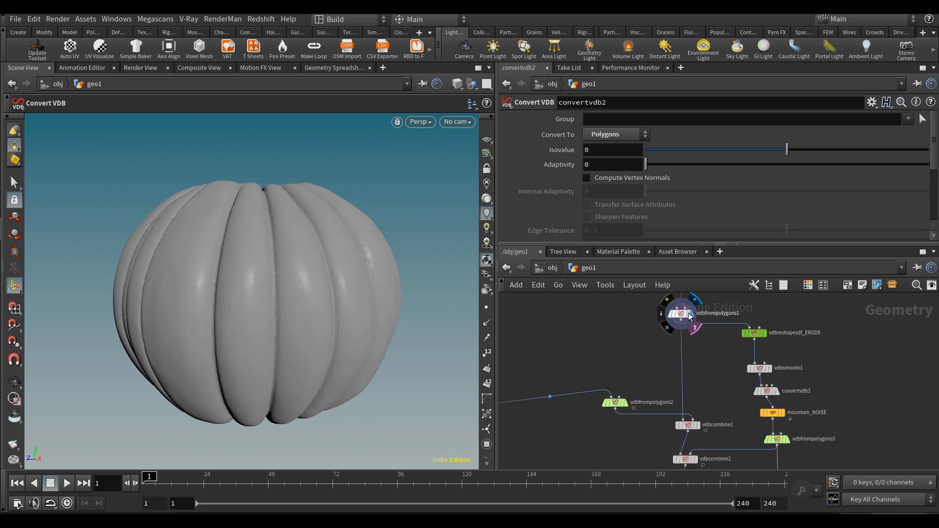
{"action": "left_click", "coordinate": [683, 314]}
{"action": "scroll", "coordinate": [825, 370], "scroll_direction": "down", "scroll_amount": 3}
{"action": "middle_click_drag", "start_coordinate": [835, 386], "coordinate": [798, 350]}
{"action": "scroll", "coordinate": [786, 376], "scroll_direction": "up", "scroll_amount": 2}
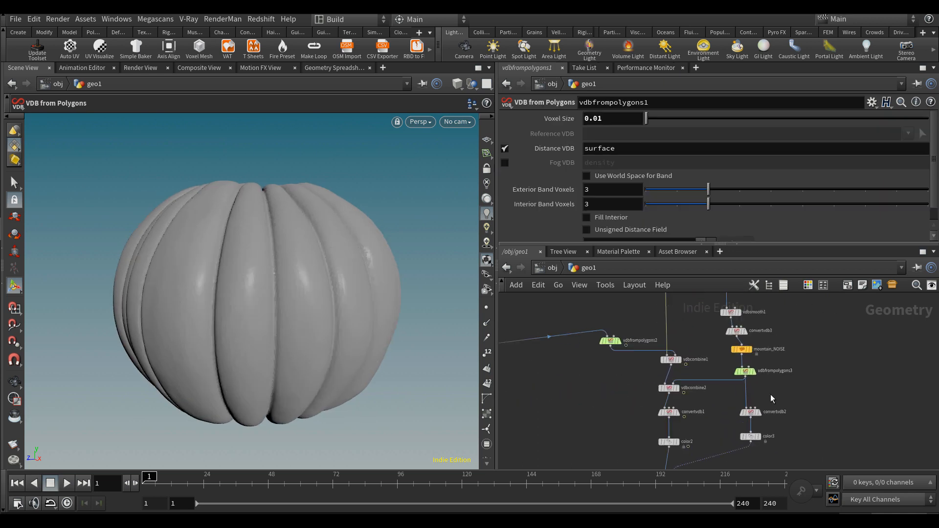
Move convertvdb2 aside, feed it from vdbfrompolygons1, and route the wire around the erode chain with a dot
{"action": "left_click_drag", "start_coordinate": [755, 415], "coordinate": [812, 411]}
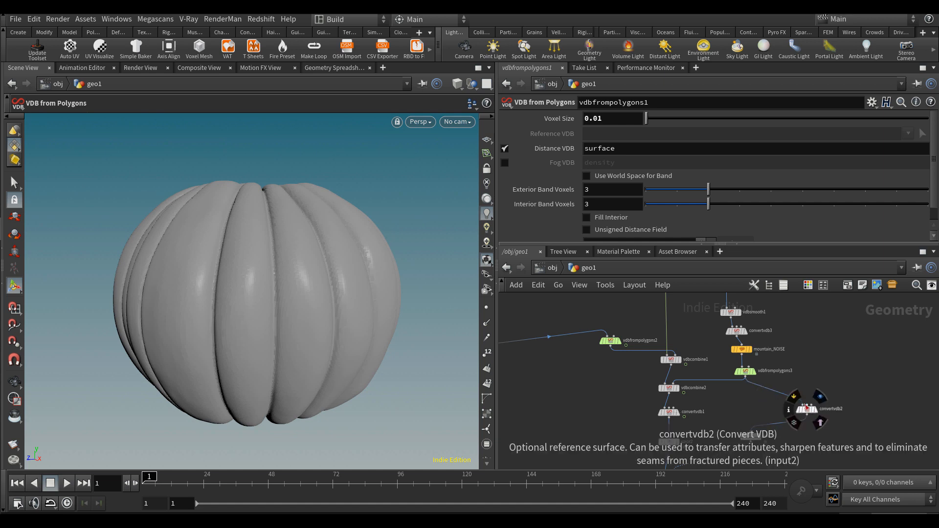
{"action": "left_click", "coordinate": [803, 404]}
{"action": "scroll", "coordinate": [801, 347], "scroll_direction": "down", "scroll_amount": 2}
{"action": "middle_click_drag", "start_coordinate": [795, 337], "coordinate": [790, 414]}
{"action": "left_click", "coordinate": [686, 370]}
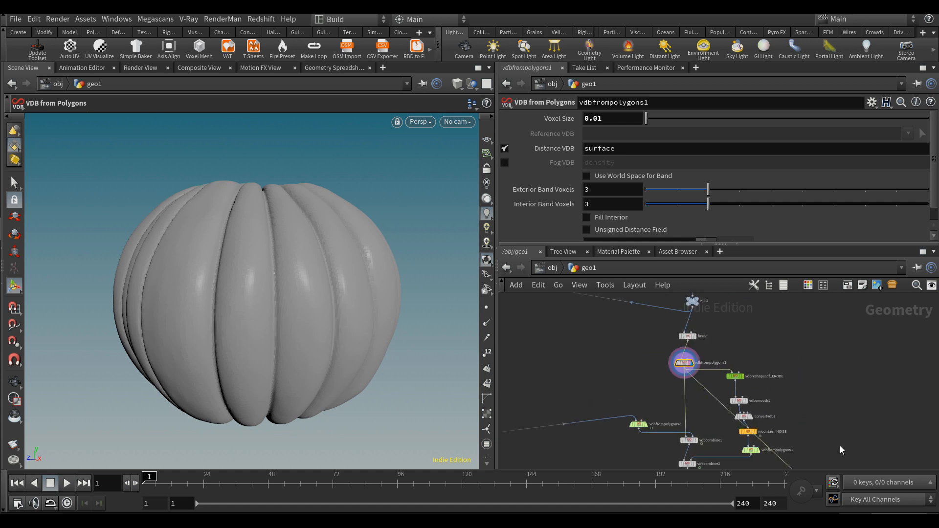
{"action": "scroll", "coordinate": [827, 456], "scroll_direction": "down", "scroll_amount": 2}
{"action": "middle_click_drag", "start_coordinate": [820, 462], "coordinate": [801, 407]}
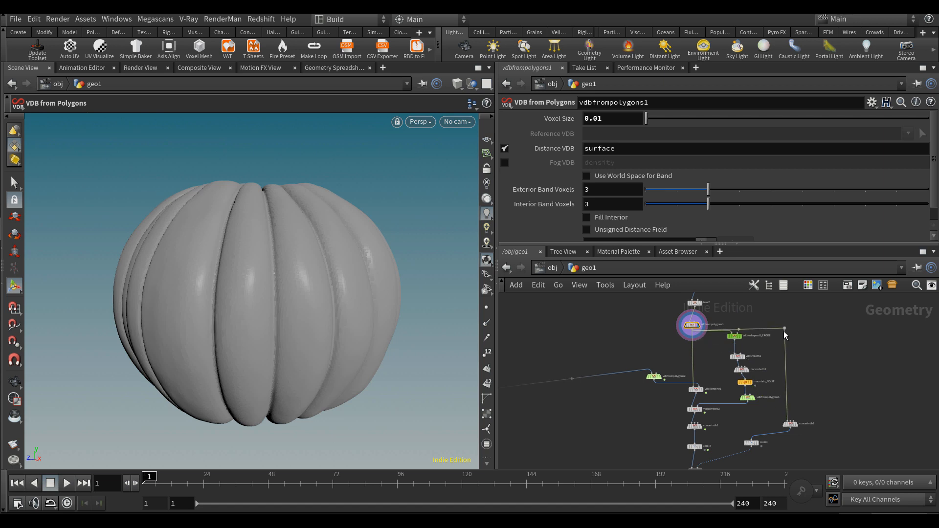
Display and select attribtransfer1 to check the transferred colors on the carved pumpkin
{"action": "middle_click_drag", "start_coordinate": [712, 458], "coordinate": [768, 377]}
{"action": "scroll", "coordinate": [768, 378], "scroll_direction": "up", "scroll_amount": 5}
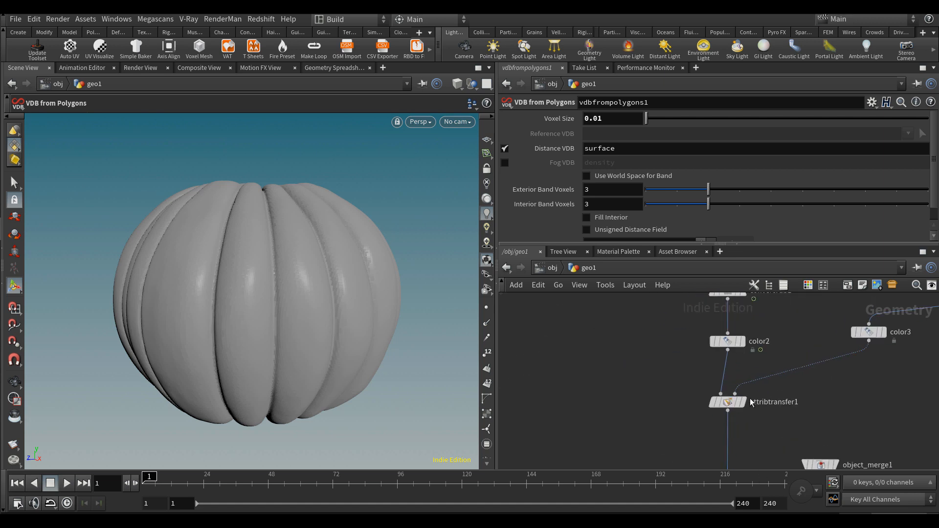
{"action": "left_click", "coordinate": [740, 405]}
{"action": "left_click", "coordinate": [728, 402]}
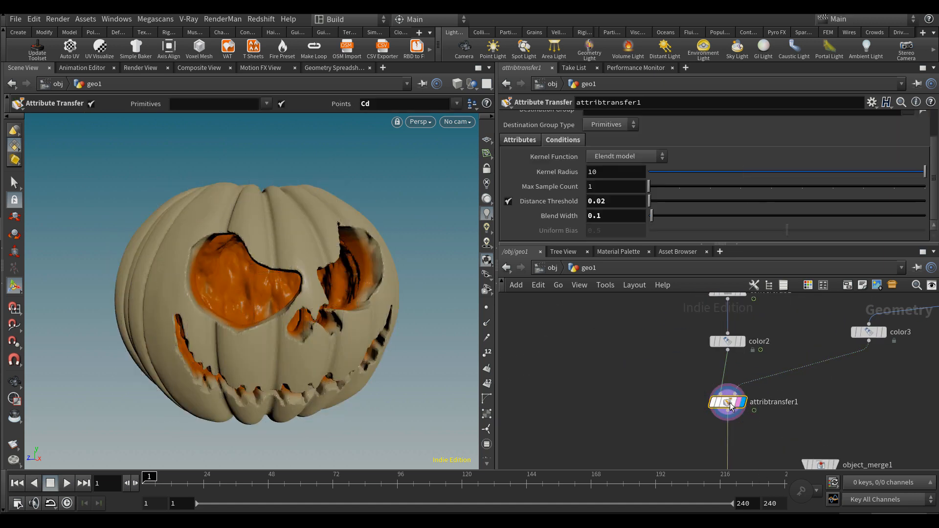
Swap the two color nodes, placing color3 between convertvdb1 and attribtransfer1 and color2 beneath convertvdb2
{"action": "scroll", "coordinate": [744, 391], "scroll_direction": "down", "scroll_amount": 1}
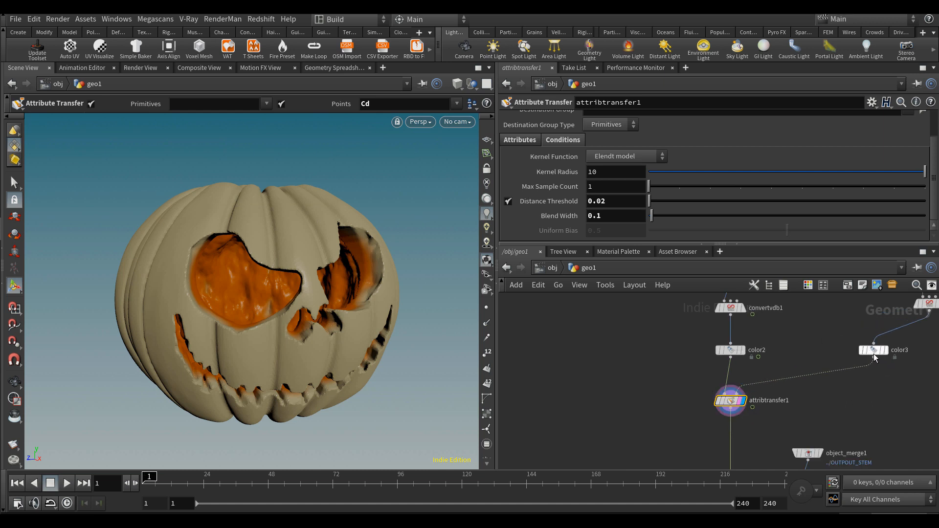
{"action": "left_click", "coordinate": [873, 353]}
{"action": "key", "text": "ctrl+x"}
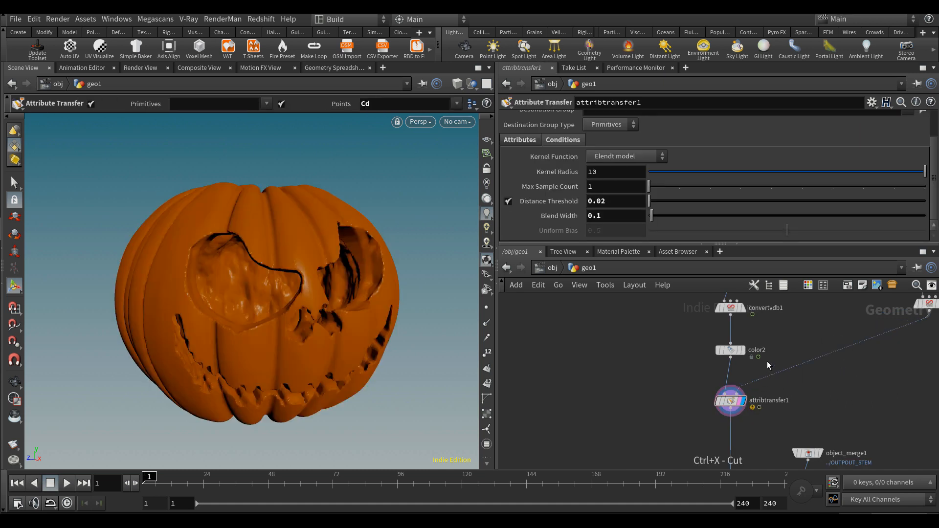
{"action": "key", "text": "ctrl+v"}
{"action": "left_click", "coordinate": [730, 379]}
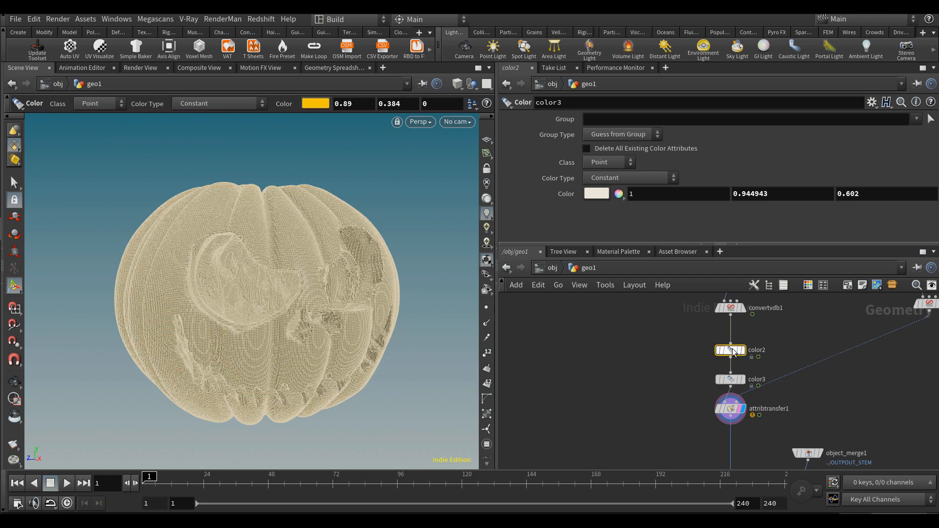
{"action": "key", "text": "ctrl+x"}
{"action": "key", "text": "ctrl+v"}
{"action": "left_click_drag", "start_coordinate": [812, 335], "coordinate": [907, 350]}
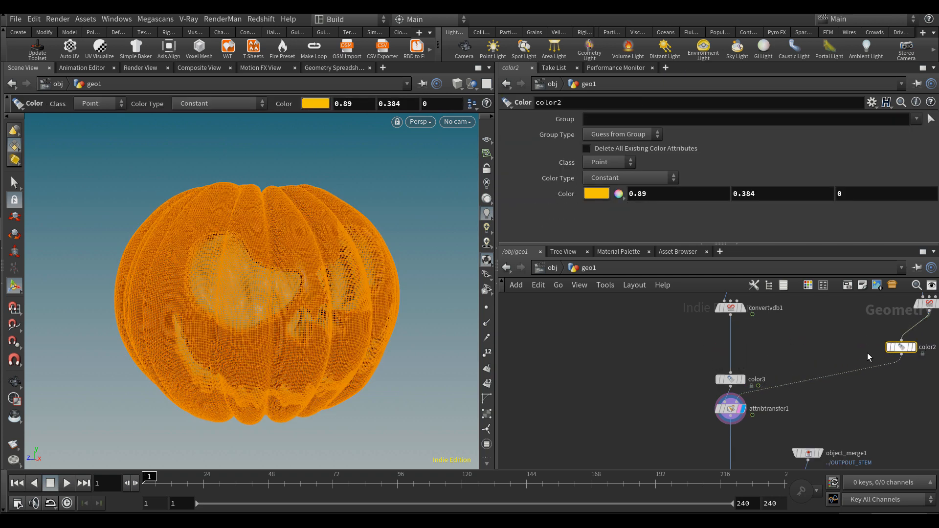
Adjust attribtransfer1's Distance Threshold, trying 0.1 and 0.05
{"action": "scroll", "coordinate": [731, 409], "scroll_direction": "up", "scroll_amount": 2}
{"action": "left_click", "coordinate": [730, 409]}
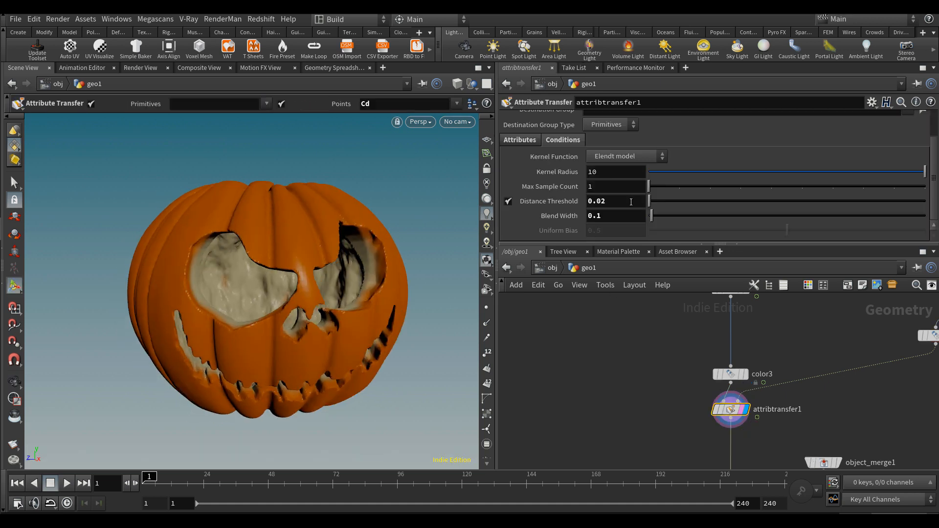
{"action": "key", "text": "Return"}
{"action": "key", "text": "Return"}
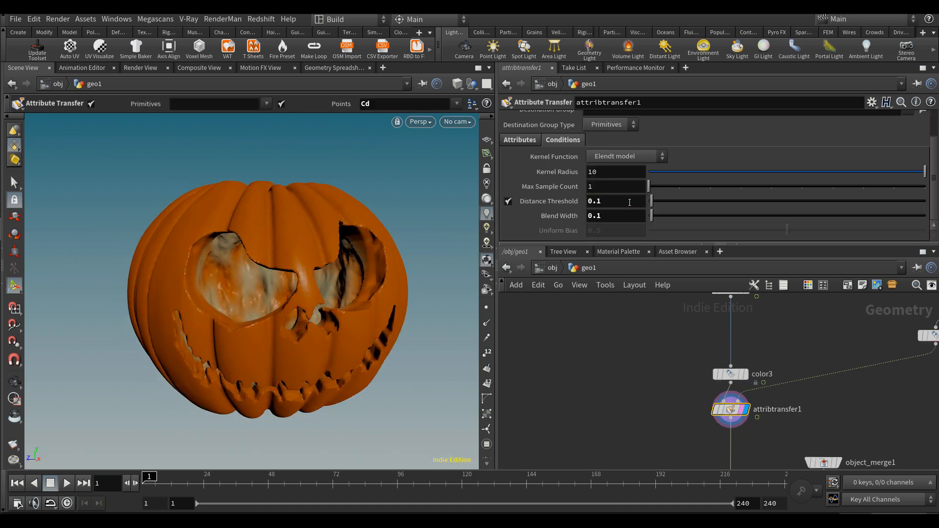
{"action": "key", "text": "BackSpace"}
{"action": "key", "text": "BackSpace"}
{"action": "key", "text": "Return"}
{"action": "key", "text": "BackSpace"}
{"action": "type", "text": "05"}
{"action": "key", "text": "Return"}
Display the full pumpkin at normal1 and set switch1's Select Input to 1 to preview that face pattern
{"action": "left_click_drag", "start_coordinate": [282, 313], "coordinate": [327, 328], "text": "alt"}
{"action": "scroll", "coordinate": [315, 324], "scroll_direction": "down", "scroll_amount": 3}
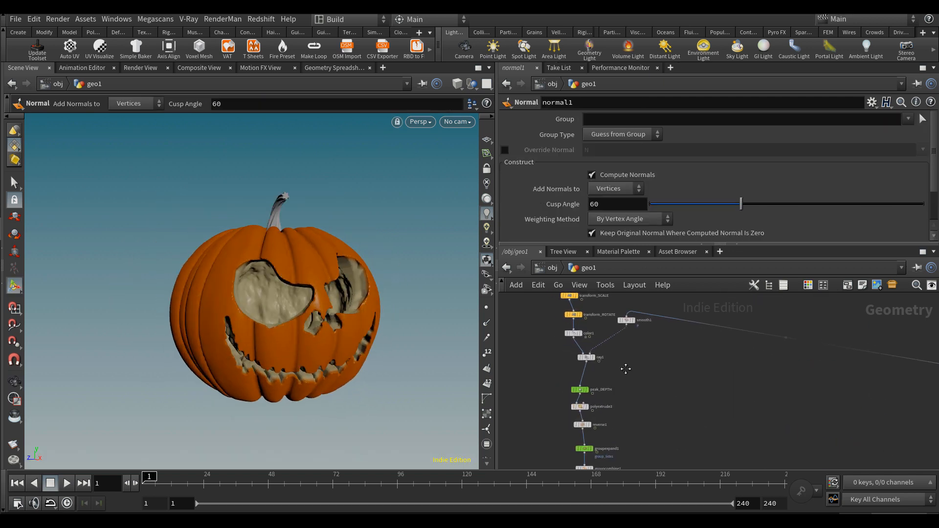
{"action": "middle_click_drag", "start_coordinate": [626, 369], "coordinate": [643, 381]}
{"action": "middle_click_drag", "start_coordinate": [638, 315], "coordinate": [651, 433]}
{"action": "scroll", "coordinate": [628, 391], "scroll_direction": "up", "scroll_amount": 3}
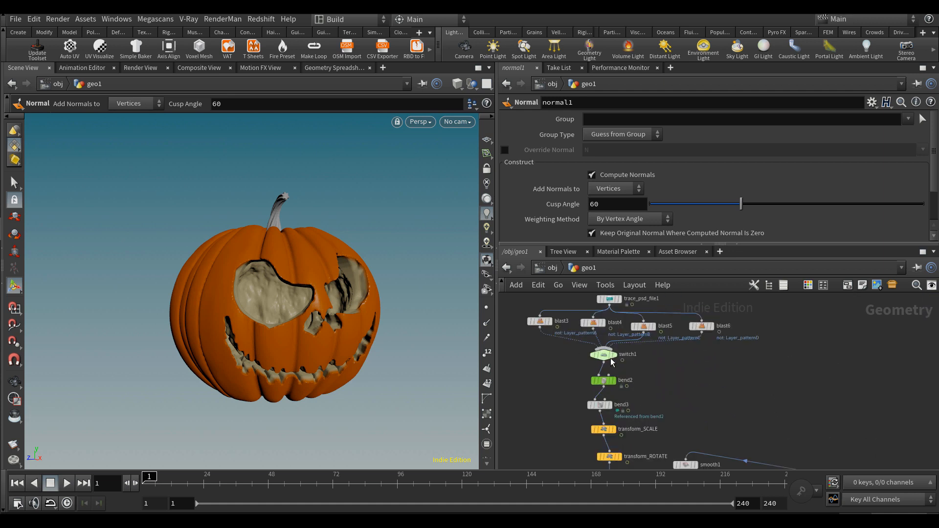
{"action": "left_click", "coordinate": [603, 361]}
{"action": "left_click", "coordinate": [593, 118]}
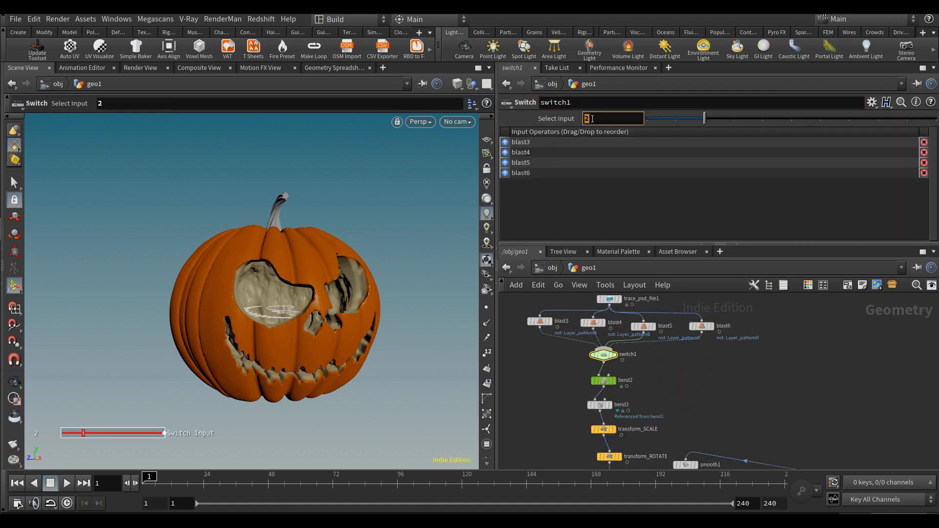
{"action": "key", "text": "Return"}
{"action": "key", "text": "Escape"}
{"action": "left_click_drag", "start_coordinate": [373, 234], "coordinate": [362, 229]}
{"action": "key", "text": "Return"}
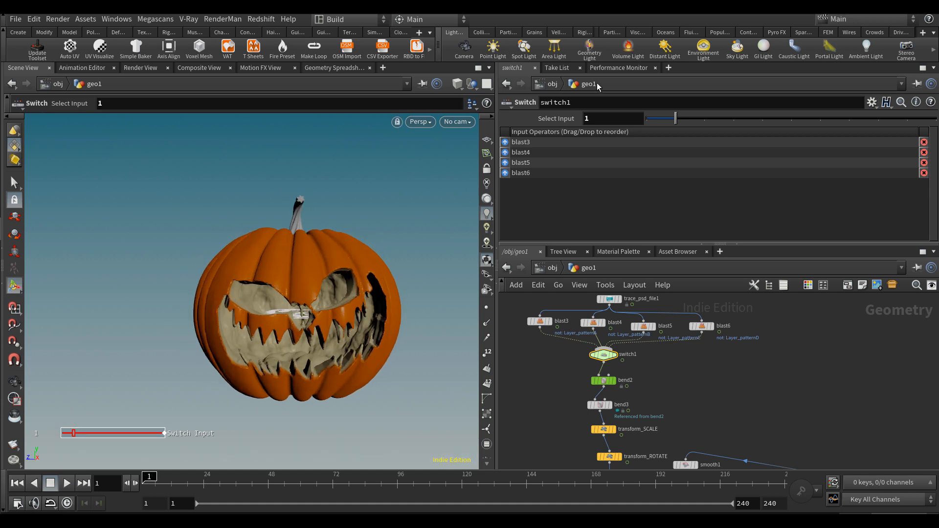
Cycle switch1's Select Input through 0, 3 and 1 to compare the carved faces, and return it to 2
{"action": "key", "text": "Return"}
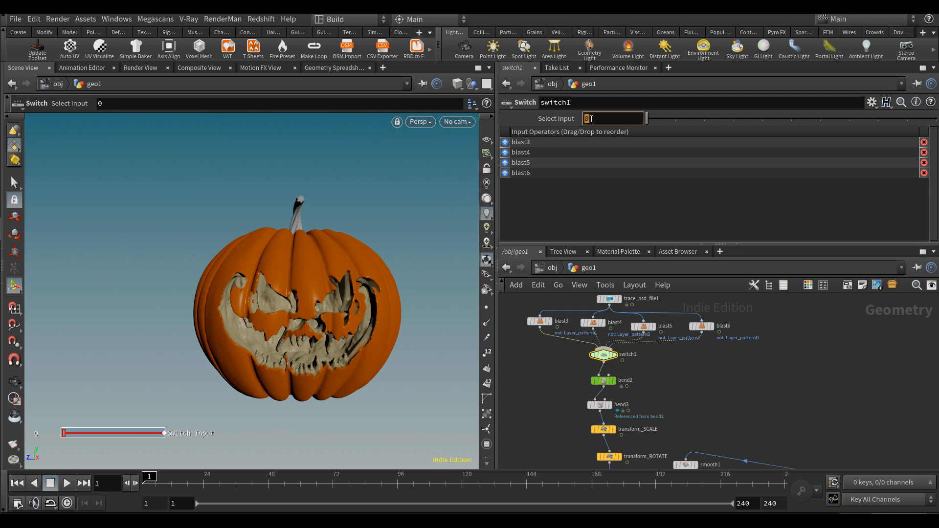
{"action": "type", "text": "3"}
{"action": "key", "text": "Return"}
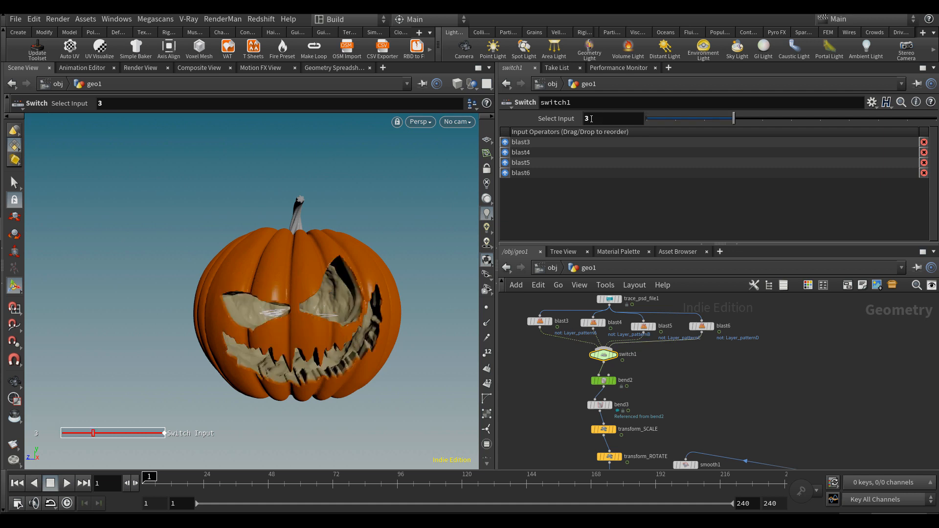
{"action": "key", "text": "Escape"}
{"action": "left_click_drag", "start_coordinate": [392, 306], "coordinate": [353, 307]}
{"action": "left_click_drag", "start_coordinate": [650, 119], "coordinate": [679, 123]}
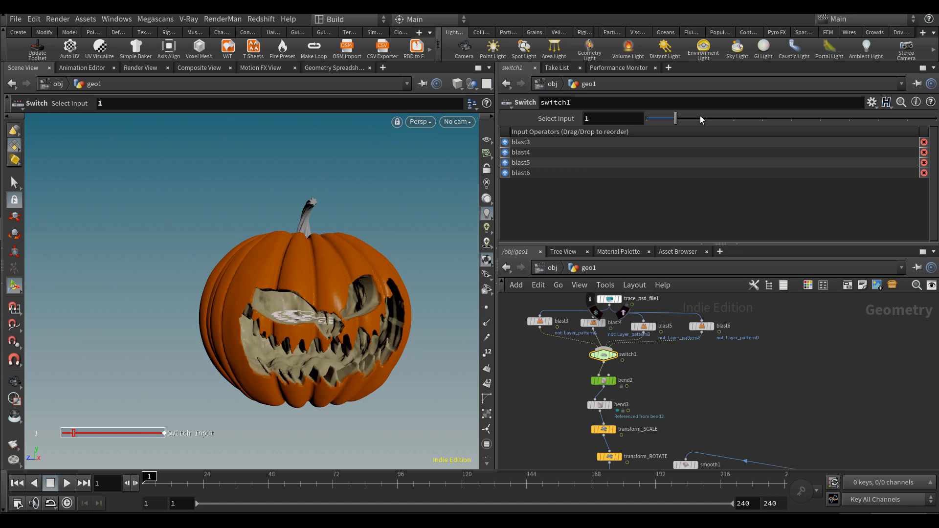
{"action": "left_click_drag", "start_coordinate": [346, 319], "coordinate": [372, 294], "text": "alt"}
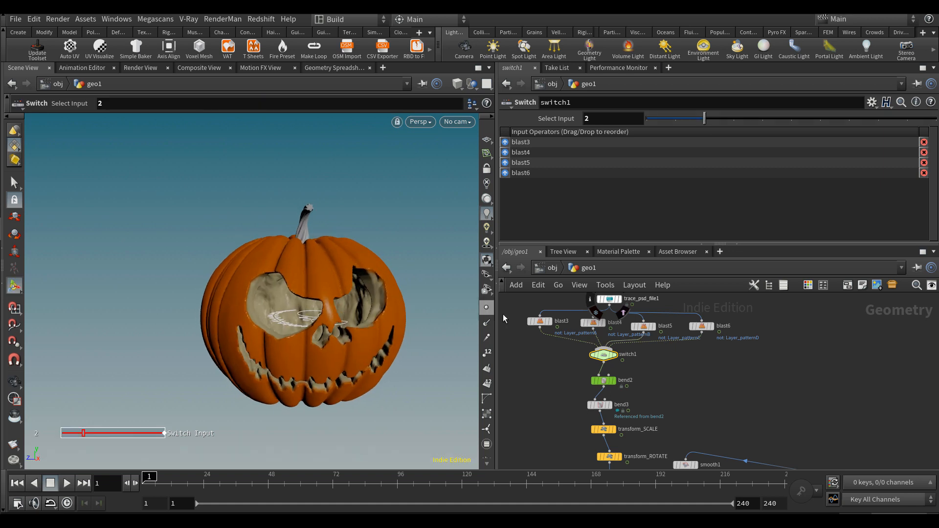
Compare the finished pumpkin at normal1 with the uncarved outer surface by displaying convertvdb2
{"action": "scroll", "coordinate": [633, 333], "scroll_direction": "down", "scroll_amount": 3}
{"action": "middle_click_drag", "start_coordinate": [633, 333], "coordinate": [696, 342]}
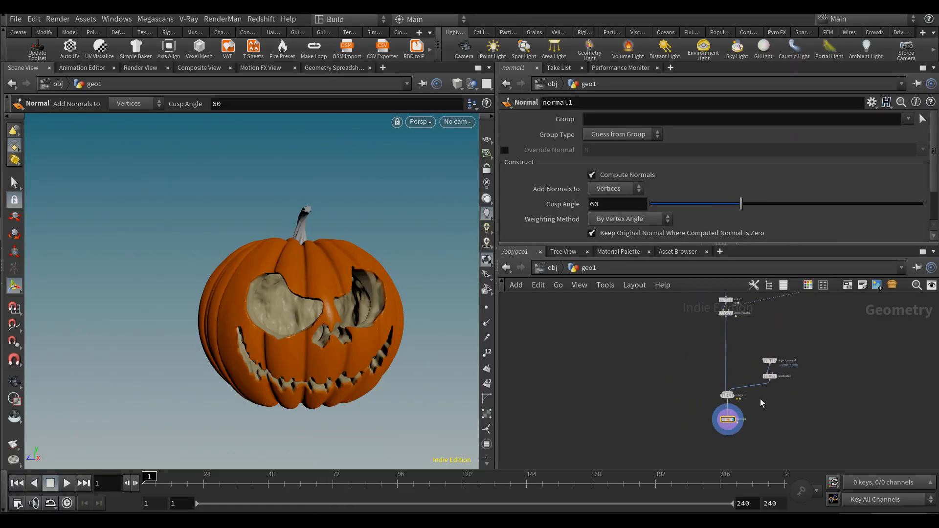
{"action": "middle_click_drag", "start_coordinate": [745, 359], "coordinate": [739, 378]}
{"action": "mouse_move", "coordinate": [764, 347]}
{"action": "middle_mouse_down"}
{"action": "mouse_move", "coordinate": [760, 391]}
{"action": "mouse_move", "coordinate": [805, 384]}
{"action": "mouse_move", "coordinate": [785, 441]}
{"action": "middle_mouse_up"}
{"action": "scroll", "coordinate": [802, 382], "scroll_direction": "up", "scroll_amount": 1}
{"action": "scroll", "coordinate": [802, 385], "scroll_direction": "up", "scroll_amount": 2}
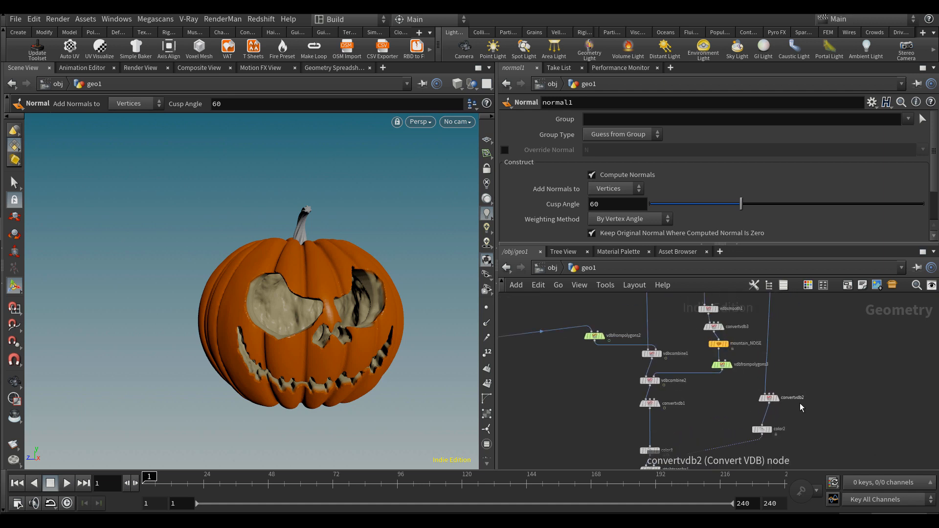
{"action": "scroll", "coordinate": [783, 399], "scroll_direction": "up", "scroll_amount": 3}
{"action": "left_click", "coordinate": [768, 399]}
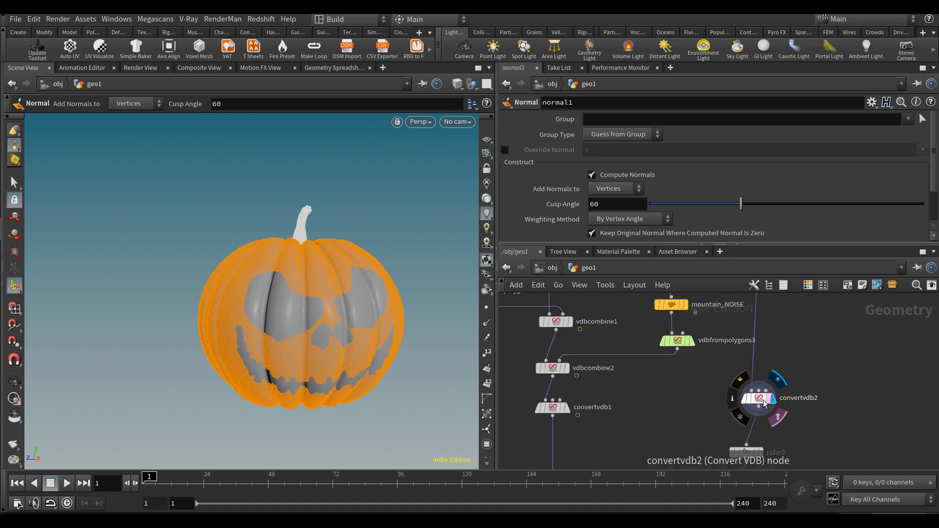
{"action": "left_click", "coordinate": [770, 399]}
Paste a copy of convertvdb2, feed it from vdbfrompolygons3, display it, and place it beside vdbcombine2
{"action": "scroll", "coordinate": [764, 404], "scroll_direction": "down", "scroll_amount": 2}
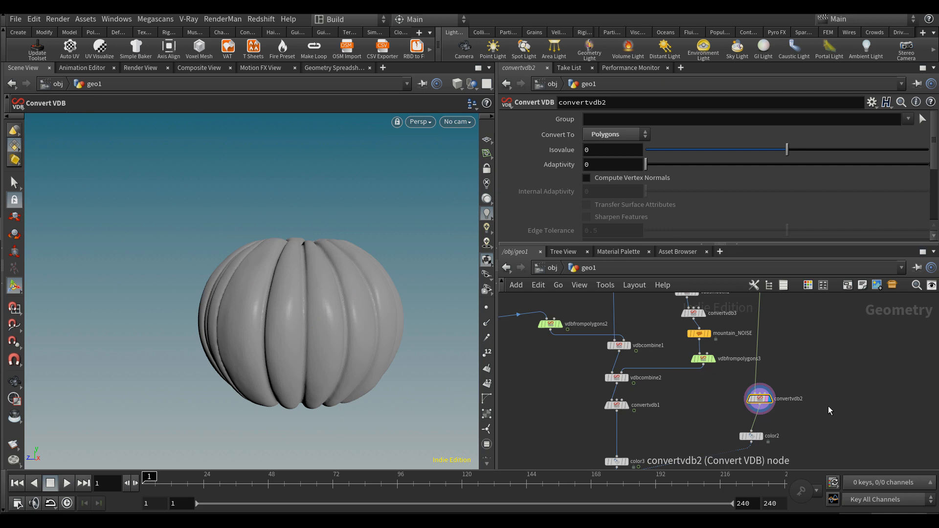
{"action": "key", "text": "ctrl+v"}
{"action": "left_click_drag", "start_coordinate": [824, 401], "coordinate": [704, 365]}
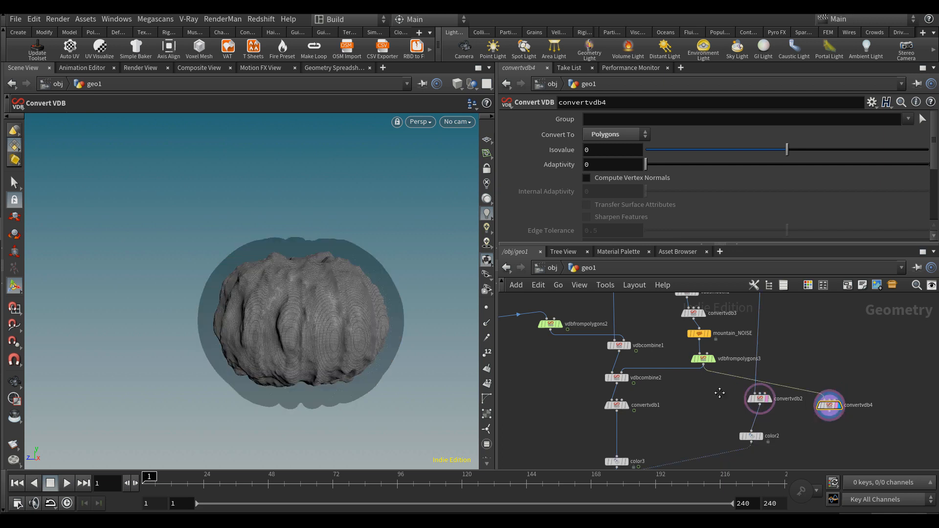
{"action": "middle_click_drag", "start_coordinate": [723, 394], "coordinate": [823, 378]}
{"action": "left_click_drag", "start_coordinate": [932, 389], "coordinate": [619, 362]}
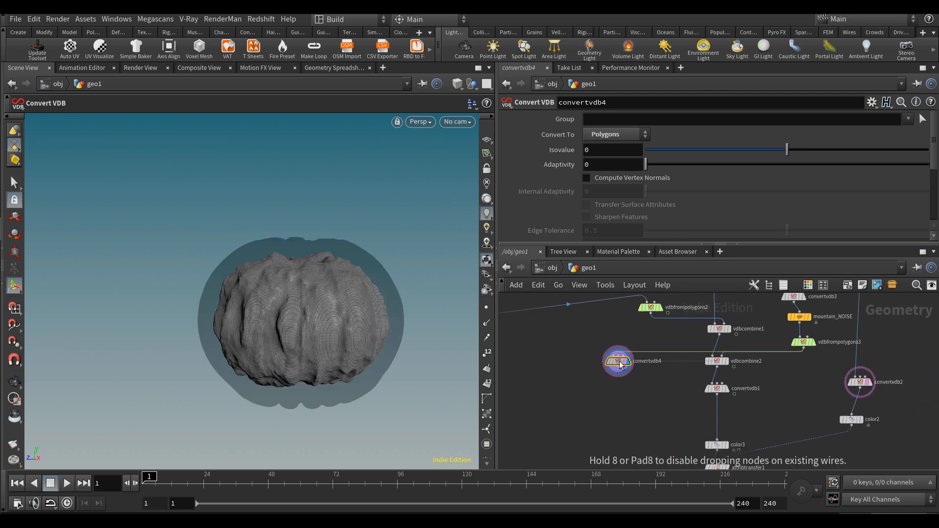
Add a white Color node fed by convertvdb4 and place it below that node
{"action": "scroll", "coordinate": [616, 363], "scroll_direction": "up", "scroll_amount": 3}
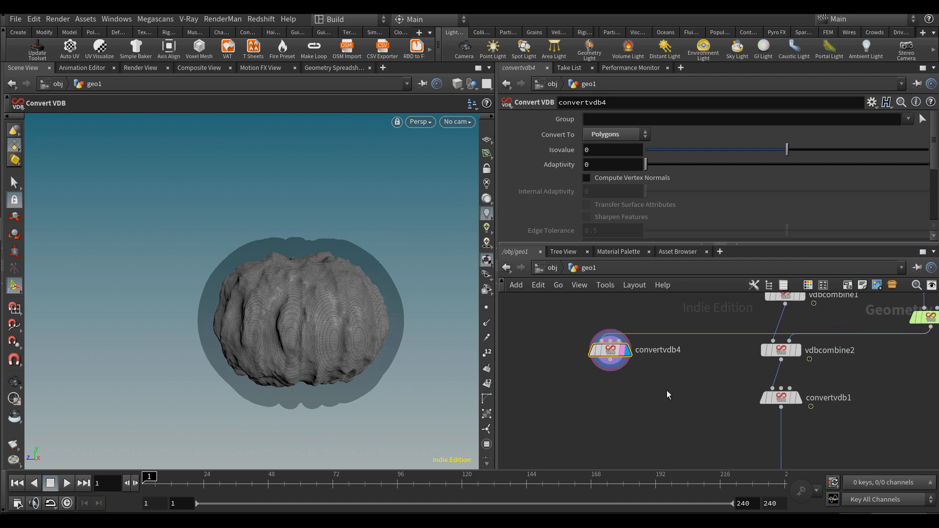
{"action": "key", "text": "Tab"}
{"action": "type", "text": "color"}
{"action": "key", "text": "Return"}
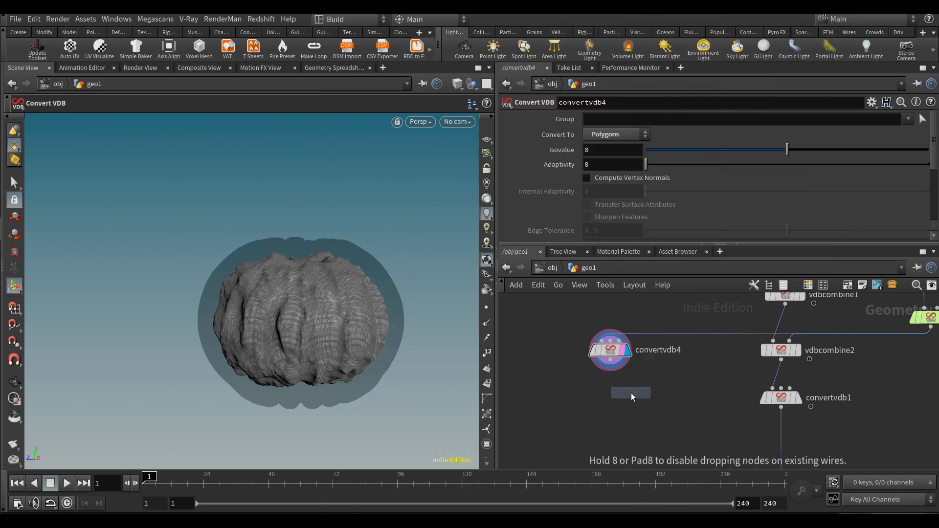
{"action": "left_click", "coordinate": [579, 426]}
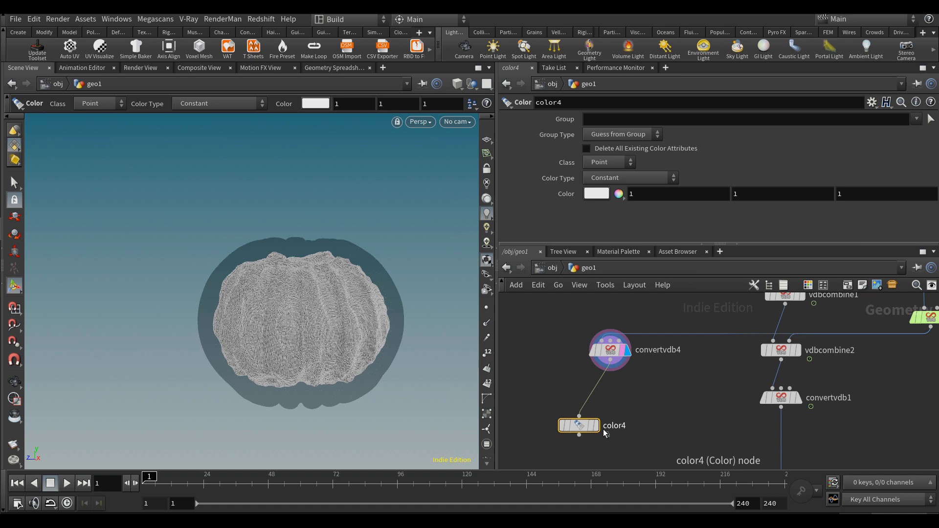
Paste a copy of color4, feed it from convertvdb1, display it, and set its color to black
{"action": "left_click_drag", "start_coordinate": [590, 430], "coordinate": [707, 407]}
{"action": "scroll", "coordinate": [616, 400], "scroll_direction": "down", "scroll_amount": 3}
{"action": "key", "text": "ctrl+c"}
{"action": "key", "text": "ctrl+v"}
{"action": "scroll", "coordinate": [639, 420], "scroll_direction": "up", "scroll_amount": 2}
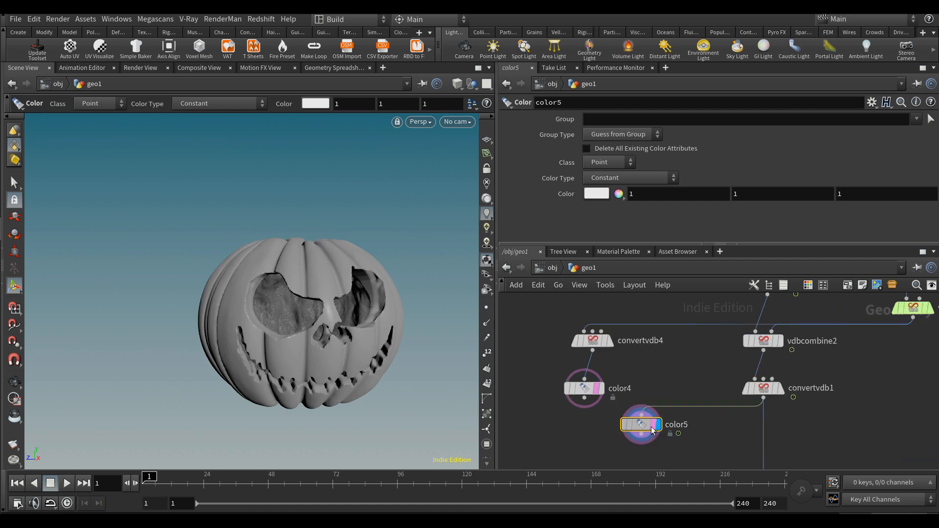
{"action": "left_click", "coordinate": [597, 193]}
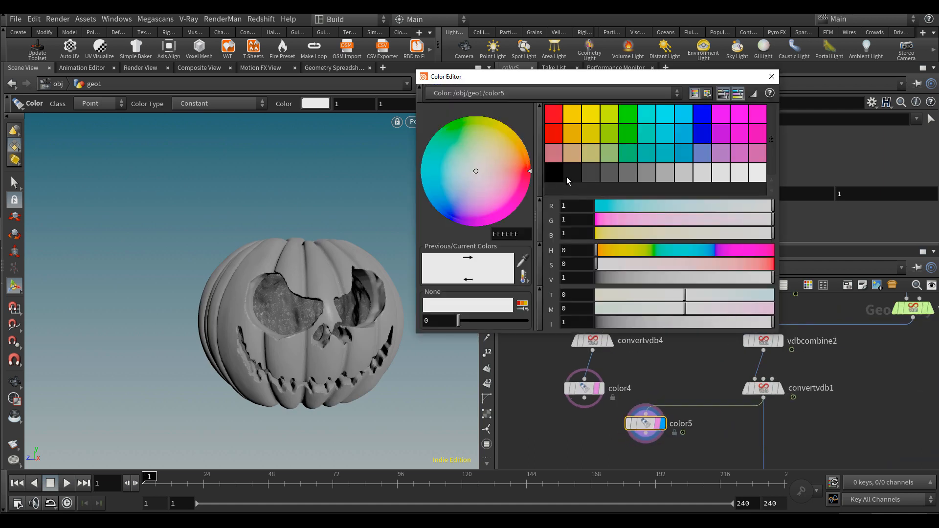
{"action": "left_click", "coordinate": [554, 174]}
{"action": "left_click", "coordinate": [768, 79]}
Add an Attribute Transfer node with color4 as first input and color5 as second, and display it
{"action": "middle_click_drag", "start_coordinate": [586, 451], "coordinate": [615, 398]}
{"action": "left_click", "coordinate": [616, 398]}
{"action": "key", "text": "Tab"}
{"action": "type", "text": "attribute tr"}
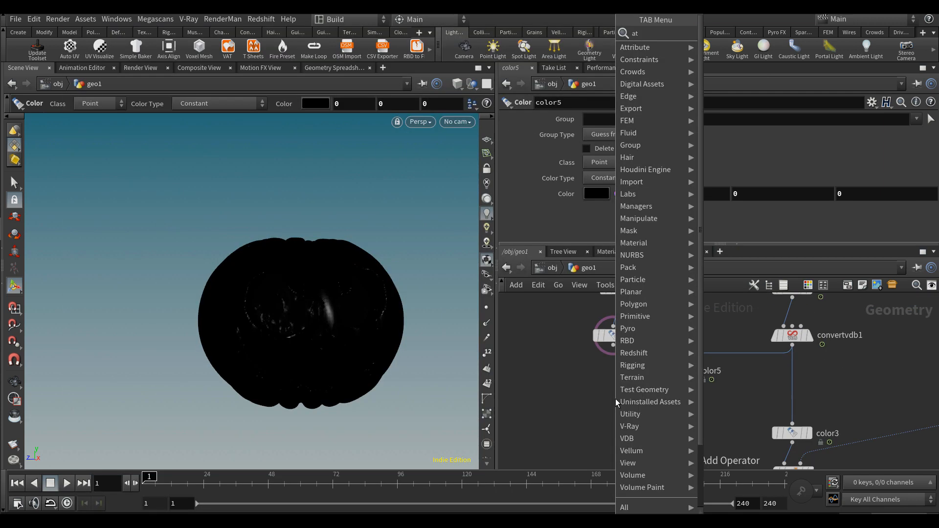
{"action": "key", "text": "Return"}
{"action": "key", "text": "Return"}
{"action": "left_click_drag", "start_coordinate": [606, 390], "coordinate": [624, 354]}
{"action": "left_click_drag", "start_coordinate": [621, 389], "coordinate": [675, 380]}
{"action": "scroll", "coordinate": [683, 405], "scroll_direction": "up", "scroll_amount": 1}
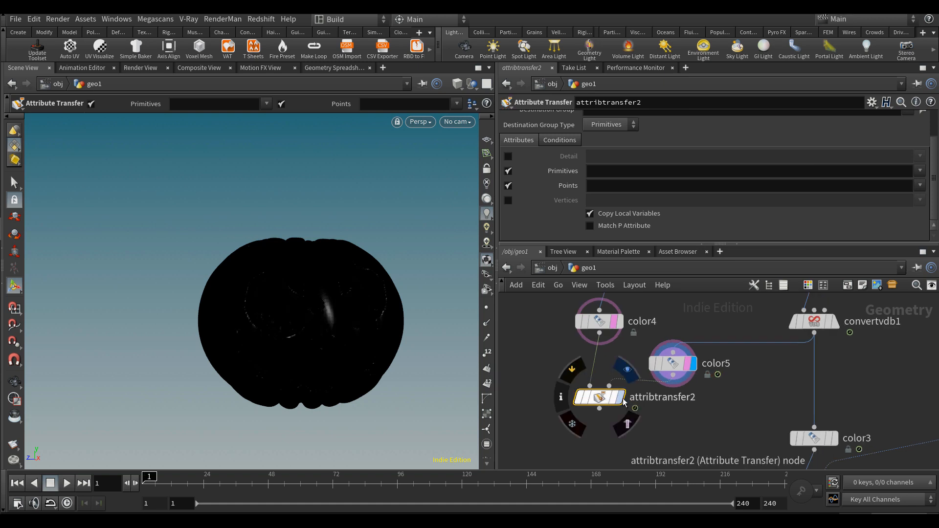
{"action": "left_click", "coordinate": [621, 398]}
{"action": "left_click", "coordinate": [611, 400]}
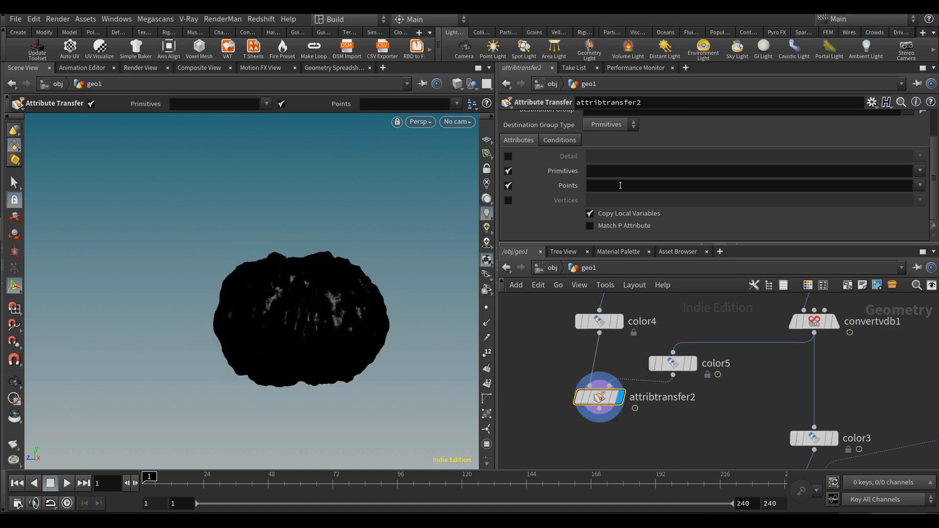
Limit attribtransfer2's point attributes to Cd and set its Distance Threshold to 0
{"action": "key", "text": "Return"}
{"action": "left_click", "coordinate": [561, 140]}
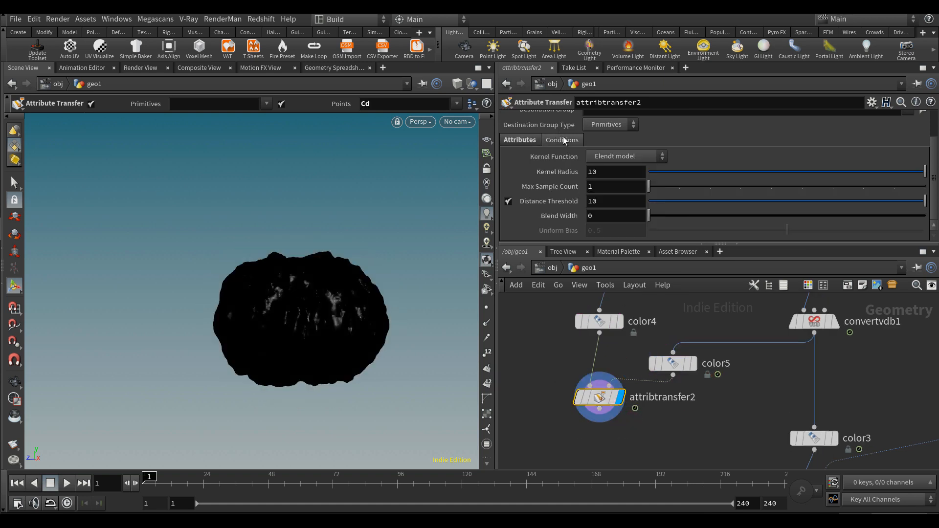
{"action": "mouse_move", "coordinate": [627, 207]}
{"action": "left_mouse_down"}
{"action": "mouse_move", "coordinate": [673, 220]}
{"action": "mouse_move", "coordinate": [630, 221]}
{"action": "left_mouse_up"}
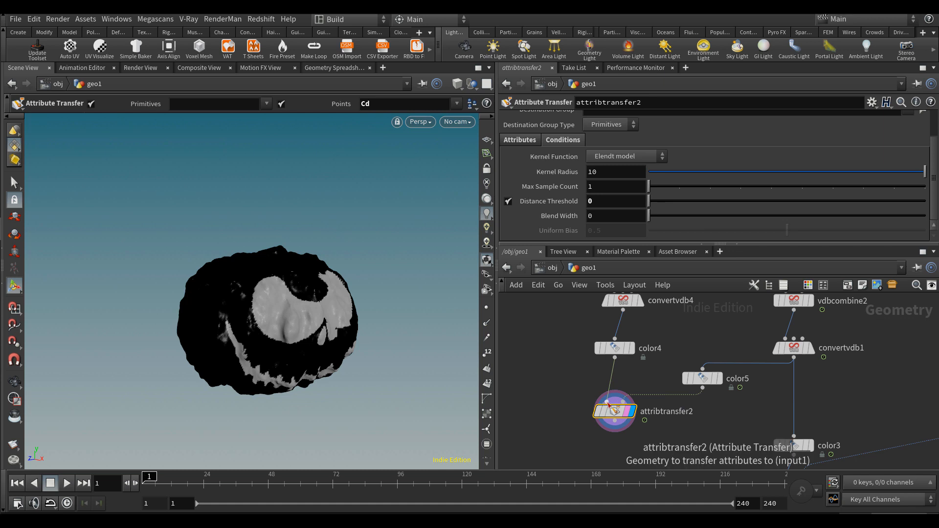
Swap attribtransfer2's inputs so color4 transfers onto color5, and place the node below color5
{"action": "left_click_drag", "start_coordinate": [607, 402], "coordinate": [702, 389]}
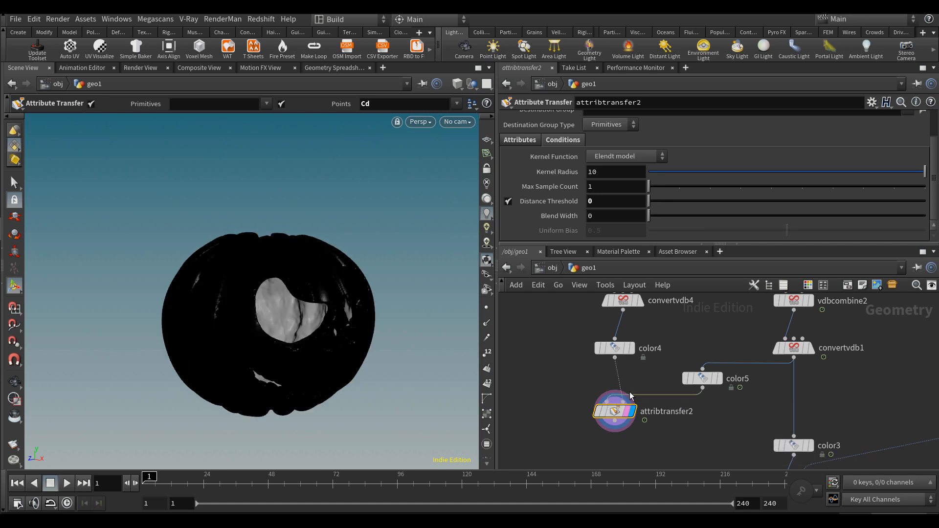
{"action": "left_click_drag", "start_coordinate": [427, 345], "coordinate": [377, 336], "text": "alt"}
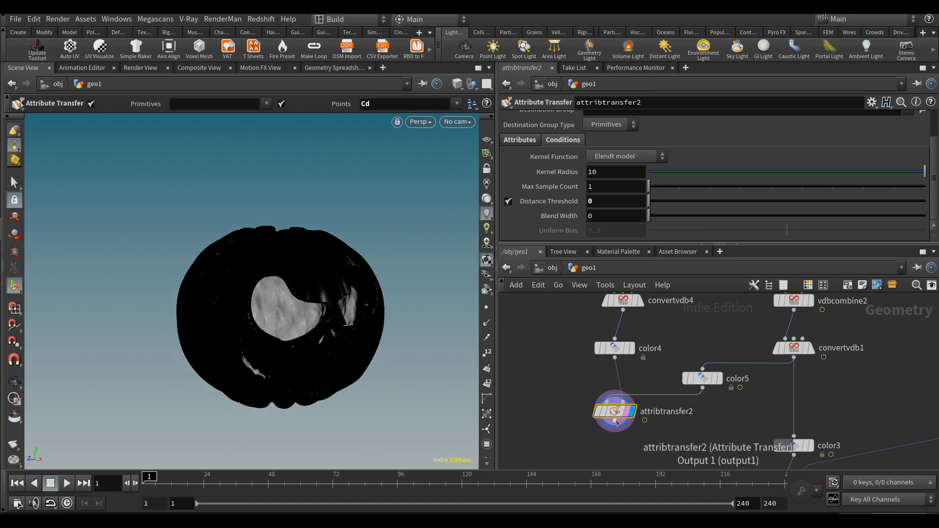
{"action": "left_click_drag", "start_coordinate": [611, 416], "coordinate": [699, 421]}
{"action": "left_click_drag", "start_coordinate": [606, 350], "coordinate": [565, 380]}
{"action": "scroll", "coordinate": [621, 315], "scroll_direction": "down", "scroll_amount": 2}
{"action": "middle_click_drag", "start_coordinate": [621, 314], "coordinate": [644, 358]}
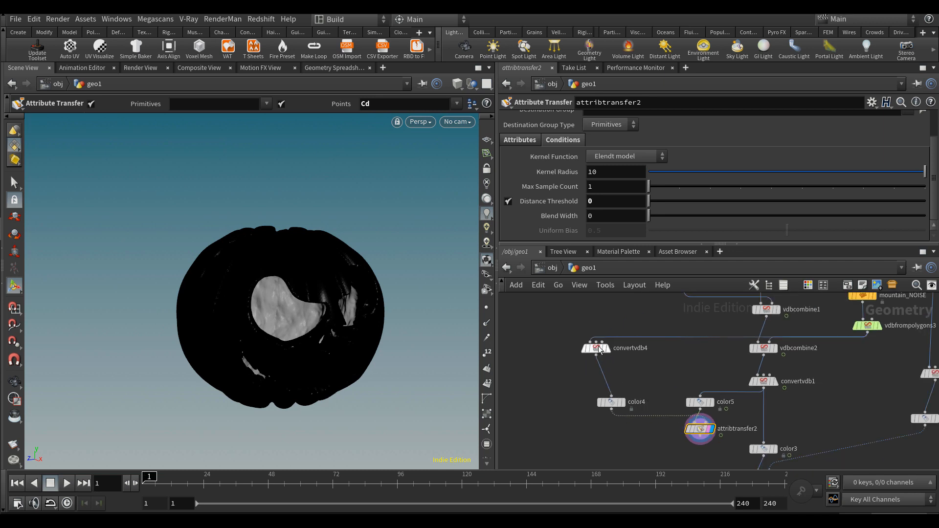
{"action": "scroll", "coordinate": [677, 419], "scroll_direction": "up", "scroll_amount": 2}
{"action": "middle_click_drag", "start_coordinate": [677, 419], "coordinate": [647, 361]}
Try Blend Width values of 0.35, 0.2 and 0.25 on attribtransfer2
{"action": "left_click", "coordinate": [692, 377]}
{"action": "left_click_drag", "start_coordinate": [650, 217], "coordinate": [653, 218]}
{"action": "left_click_drag", "start_coordinate": [654, 220], "coordinate": [656, 218]}
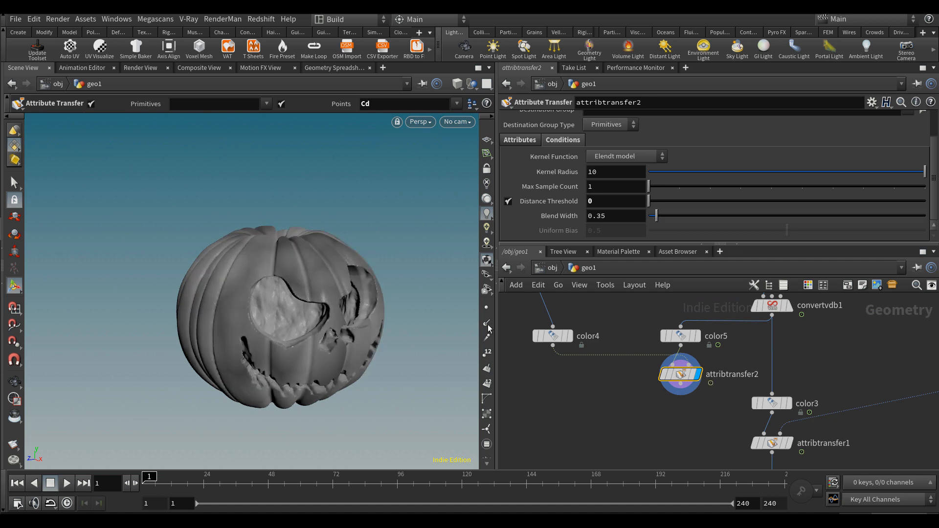
{"action": "left_click_drag", "start_coordinate": [291, 310], "coordinate": [342, 313]}
{"action": "left_click", "coordinate": [611, 213]}
{"action": "key", "text": "BackSpace"}
{"action": "key", "text": "BackSpace"}
{"action": "key", "text": "BackSpace"}
{"action": "key", "text": "BackSpace"}
{"action": "type", "text": ".2"}
{"action": "key", "text": "Return"}
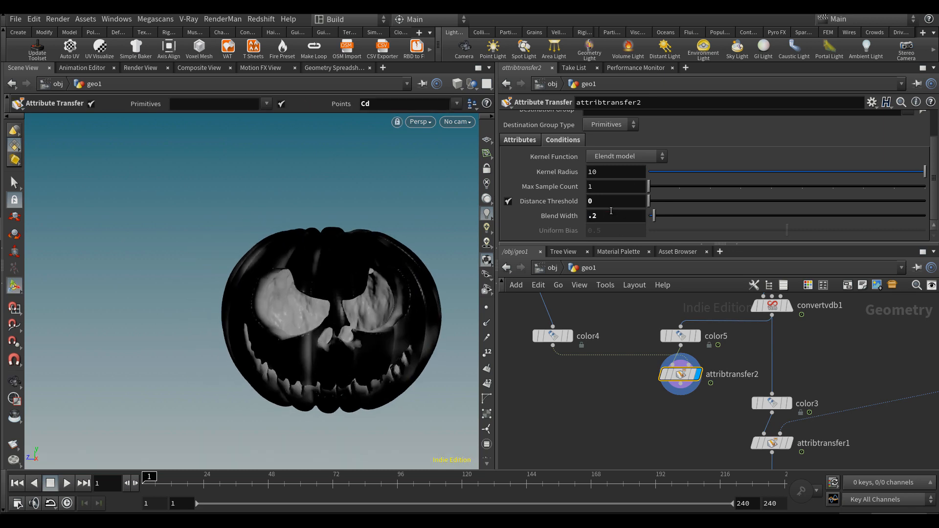
{"action": "key", "text": "Return"}
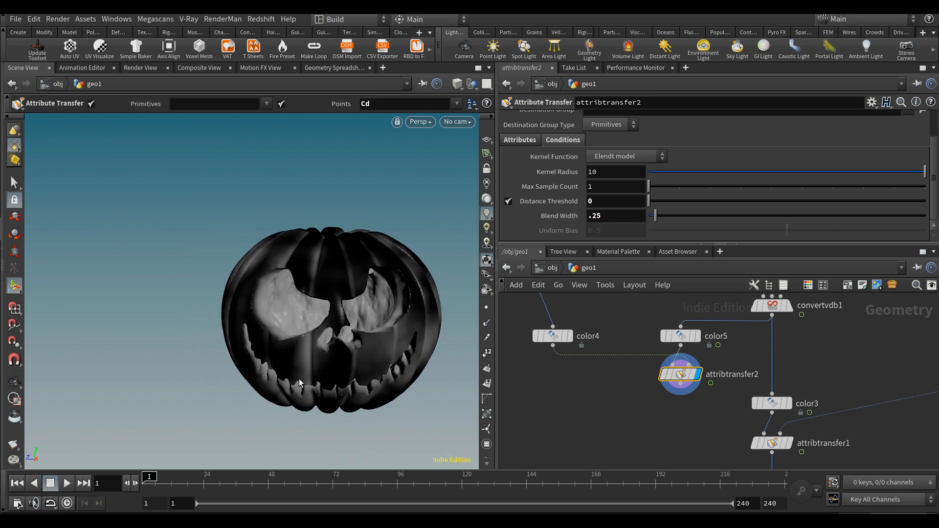
Inspect the color falloff around the carved face and set attribtransfer2's Blend Width to 0.235
{"action": "middle_click_drag", "start_coordinate": [329, 375], "coordinate": [313, 346]}
{"action": "left_click_drag", "start_coordinate": [312, 346], "coordinate": [499, 291]}
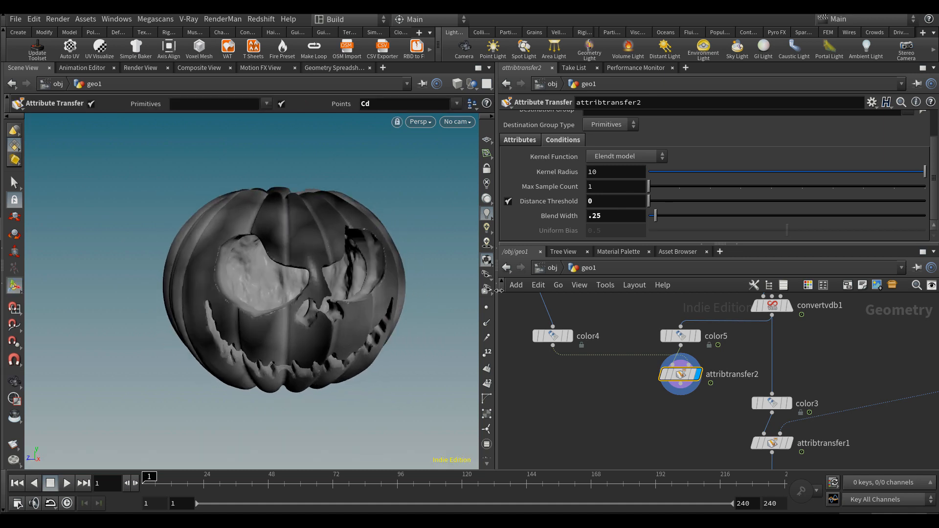
{"action": "key", "text": "BackSpace"}
{"action": "type", "text": "35"}
{"action": "key", "text": "Return"}
{"action": "left_click_drag", "start_coordinate": [325, 338], "coordinate": [339, 338], "text": "alt"}
Add a Point VOP below attribtransfer2, feed it from that node, display it, and enter its network
{"action": "scroll", "coordinate": [703, 388], "scroll_direction": "up", "scroll_amount": 2}
{"action": "left_click", "coordinate": [676, 423]}
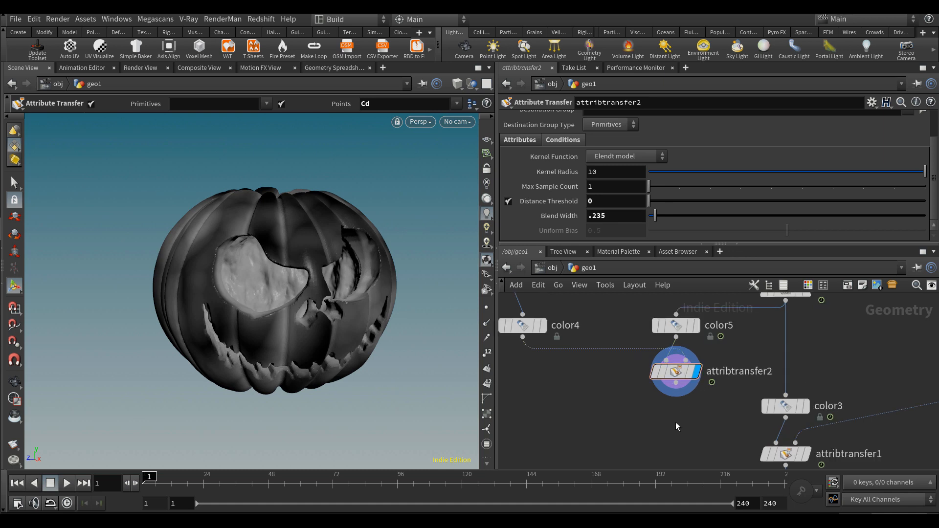
{"action": "key", "text": "Tab"}
{"action": "type", "text": "pointvo"}
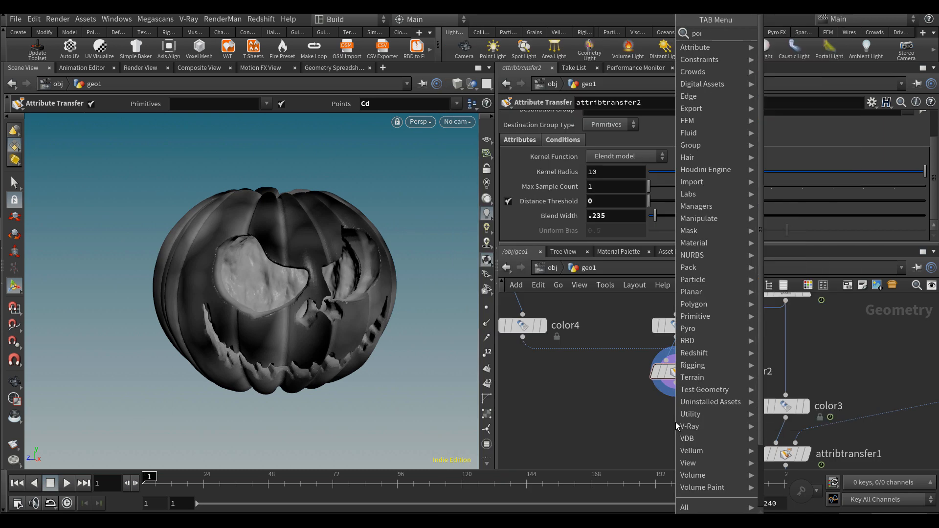
{"action": "key", "text": "Return"}
{"action": "left_click", "coordinate": [664, 428]}
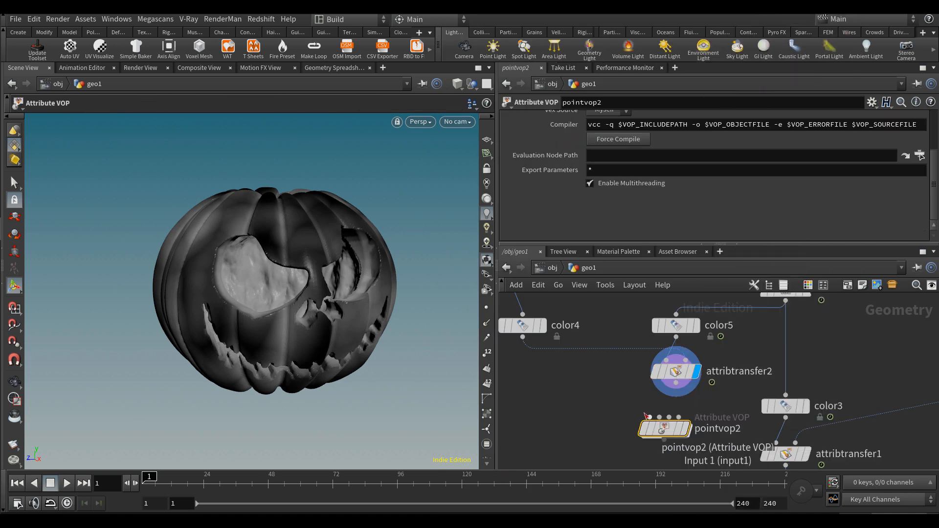
{"action": "double_click", "coordinate": [672, 429]}
Add a Vector to Float node and feed its vec input from the global Cd
{"action": "scroll", "coordinate": [665, 367], "scroll_direction": "up", "scroll_amount": 4}
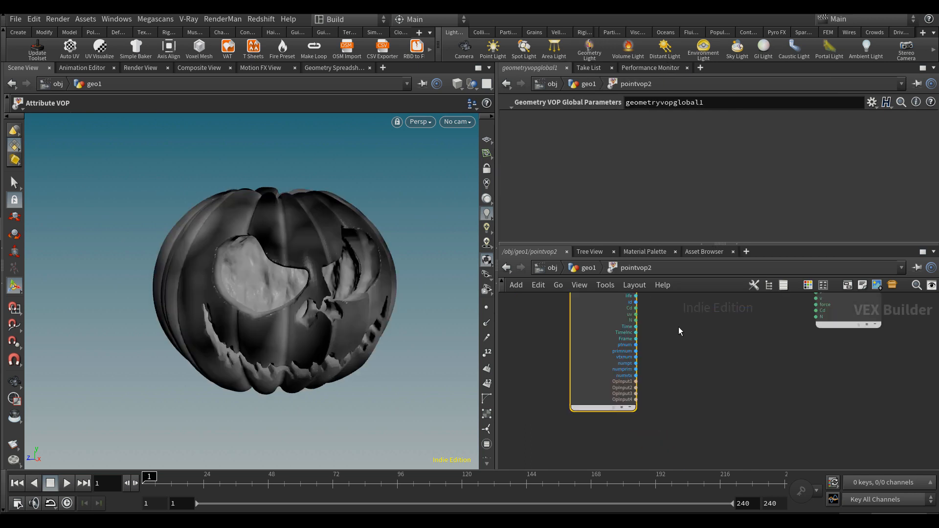
{"action": "key", "text": "Tab"}
{"action": "type", "text": "vectortofl"}
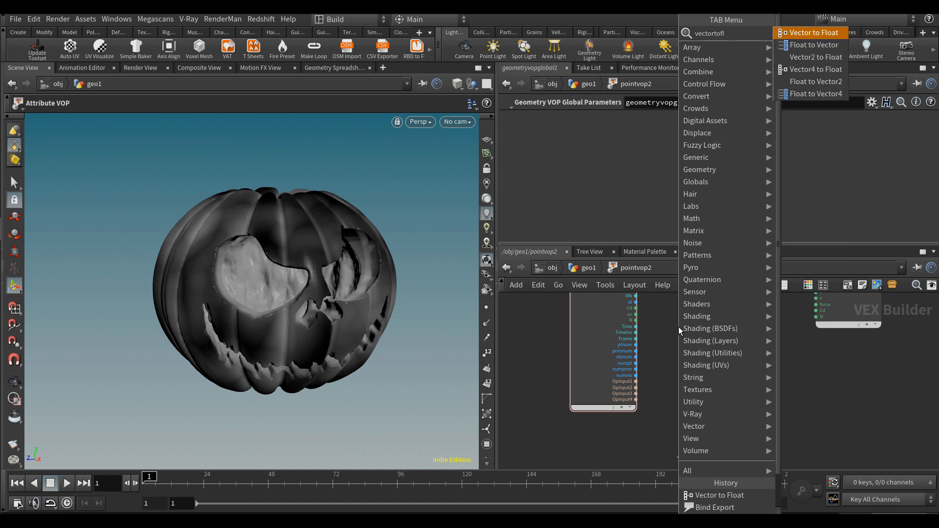
{"action": "key", "text": "Return"}
{"action": "scroll", "coordinate": [679, 326], "scroll_direction": "up", "scroll_amount": 3}
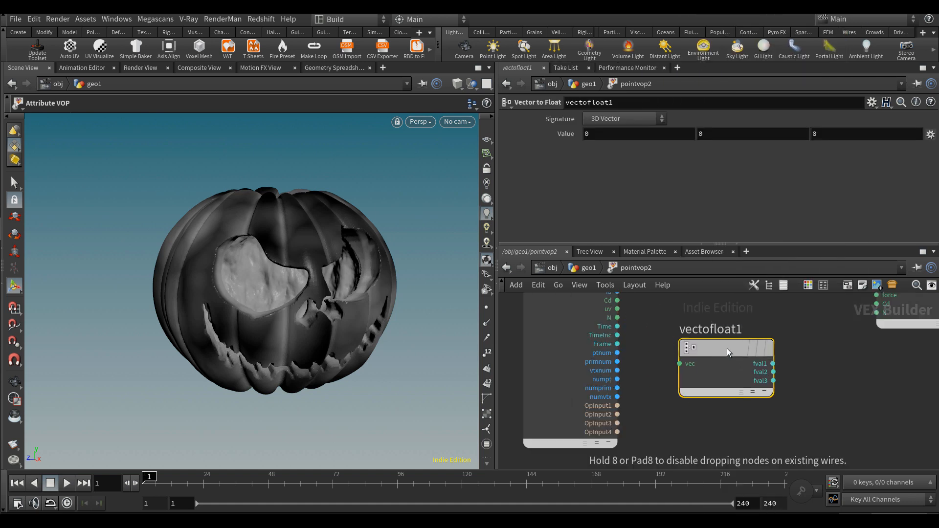
{"action": "left_click", "coordinate": [727, 348]}
{"action": "left_click_drag", "start_coordinate": [617, 301], "coordinate": [680, 364]}
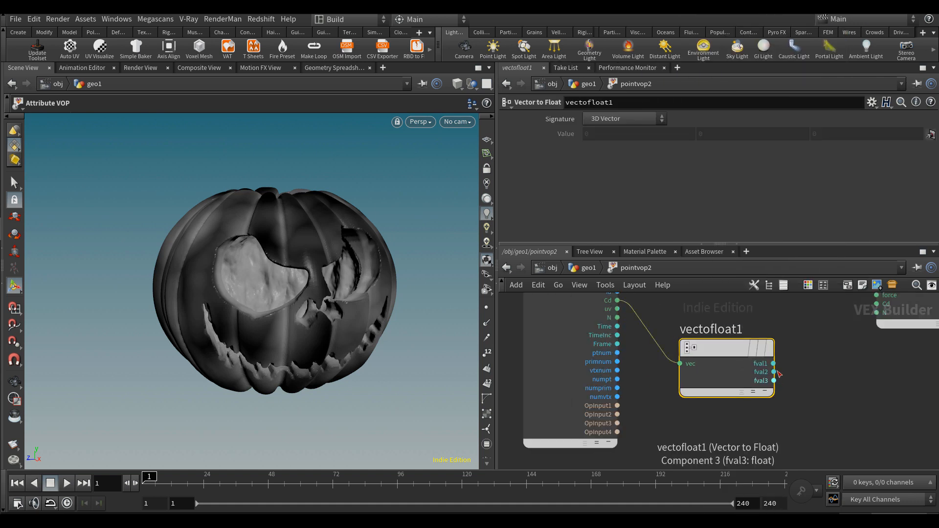
Add a Bind Export node fed by vectofloat1's fval2, name its attribute thickness, and line up the two nodes
{"action": "key", "text": "Tab"}
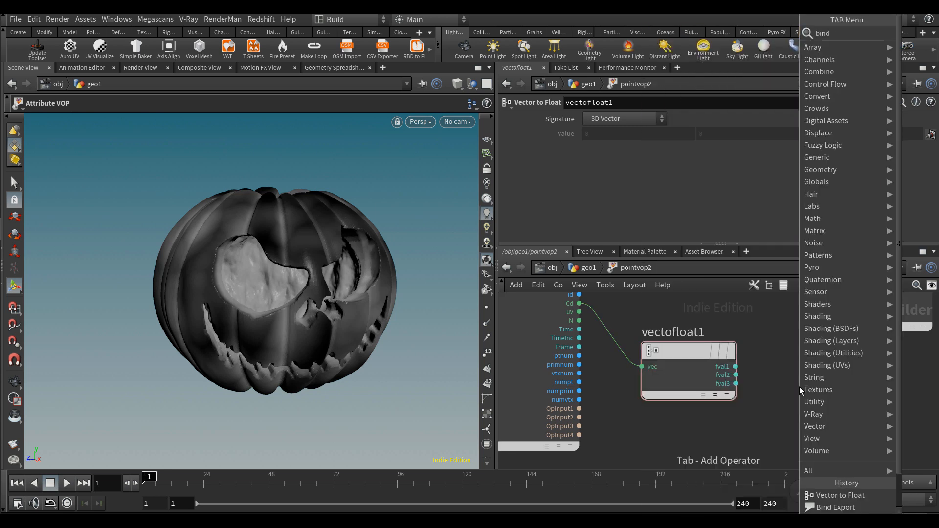
{"action": "key", "text": "Return"}
{"action": "left_click", "coordinate": [799, 387]}
{"action": "left_click", "coordinate": [735, 375]}
{"action": "left_click", "coordinate": [790, 387]}
{"action": "double_click", "coordinate": [604, 118]}
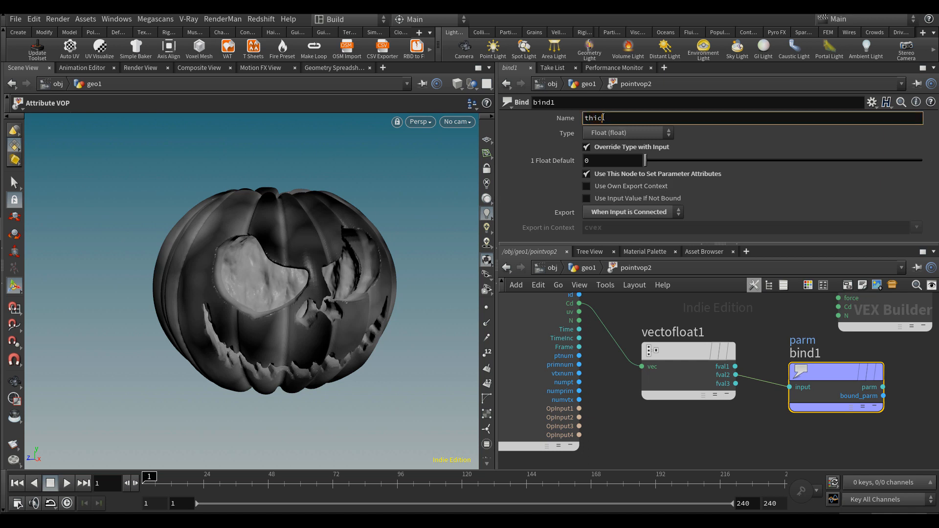
{"action": "type", "text": "thickness"}
{"action": "key", "text": "Return"}
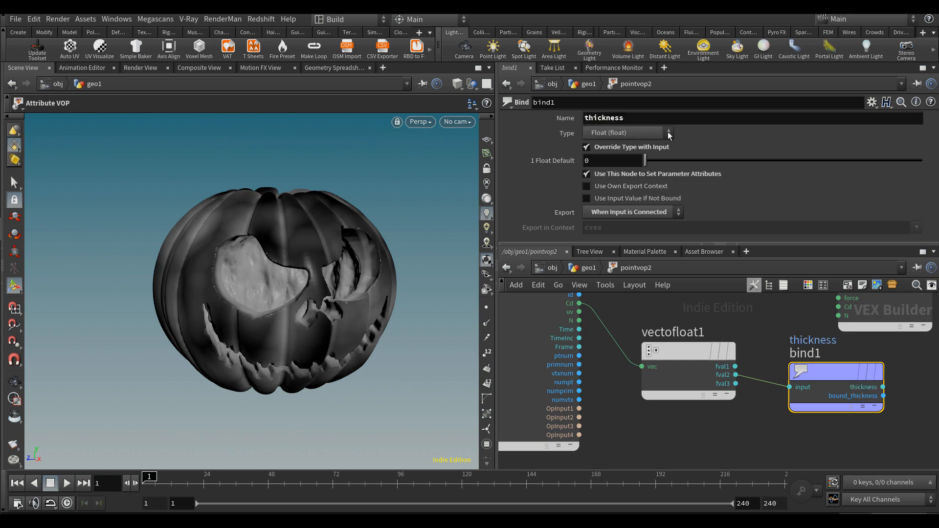
{"action": "left_click_drag", "start_coordinate": [703, 348], "coordinate": [695, 360]}
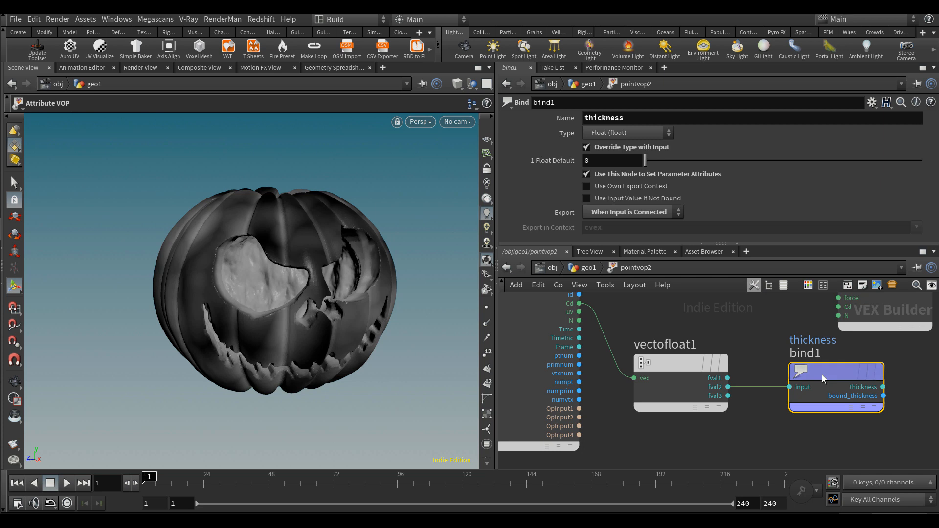
Return to geo1 and rename pointvop2 as thickness
{"action": "left_click", "coordinate": [587, 269]}
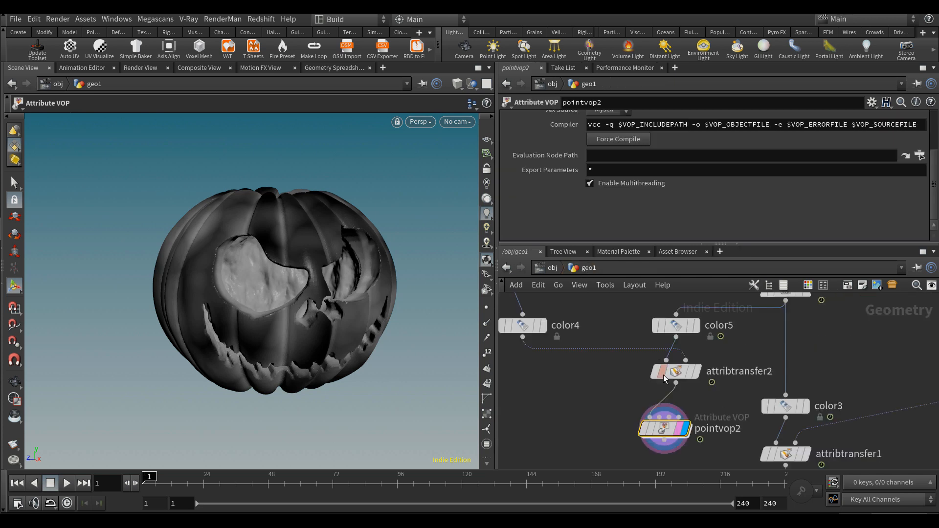
{"action": "double_click", "coordinate": [717, 429]}
{"action": "type", "text": "thickness"}
{"action": "key", "text": "Return"}
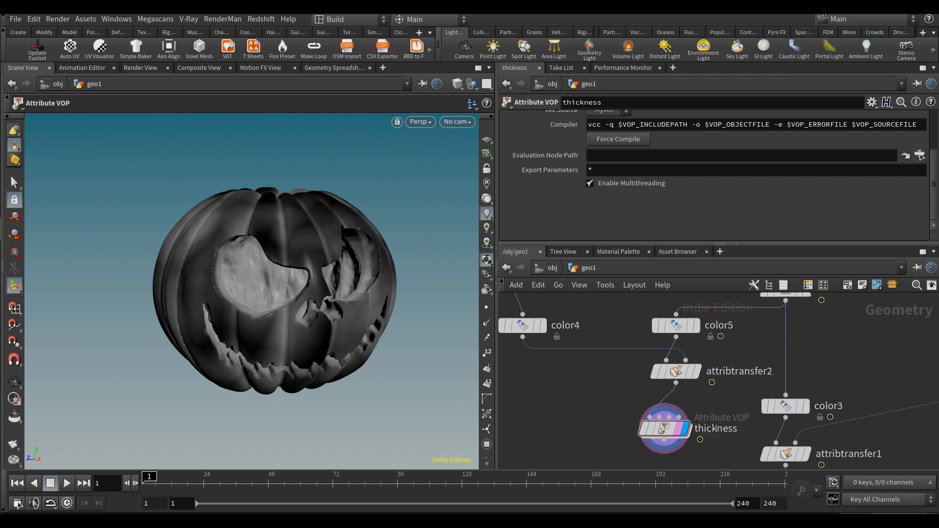
Enclose convertvdb4, color4, color5, attribtransfer2 and thickness in a network box titled THICKNESS
{"action": "scroll", "coordinate": [666, 414], "scroll_direction": "down", "scroll_amount": 5}
{"action": "left_click_drag", "start_coordinate": [683, 387], "coordinate": [644, 378]}
{"action": "left_click_drag", "start_coordinate": [551, 333], "coordinate": [672, 437], "text": "shift"}
{"action": "left_click", "coordinate": [847, 287]}
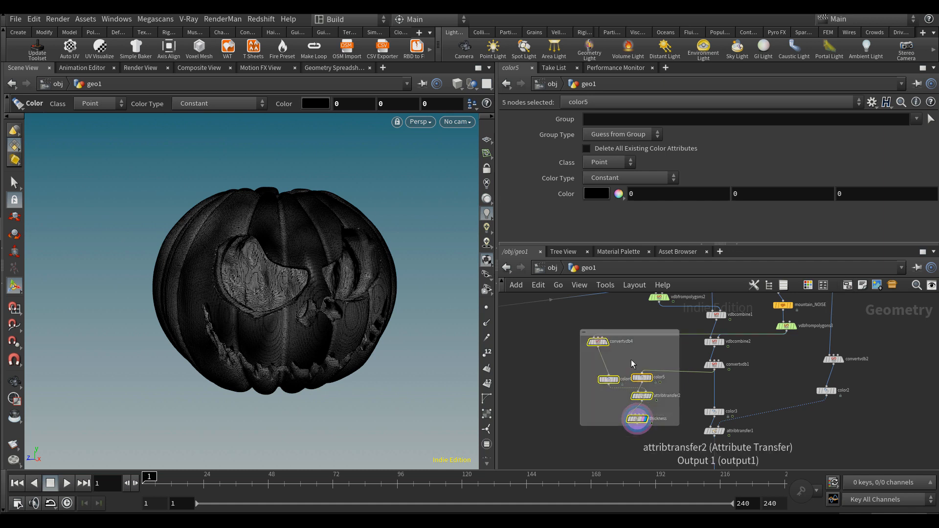
{"action": "double_click", "coordinate": [625, 332]}
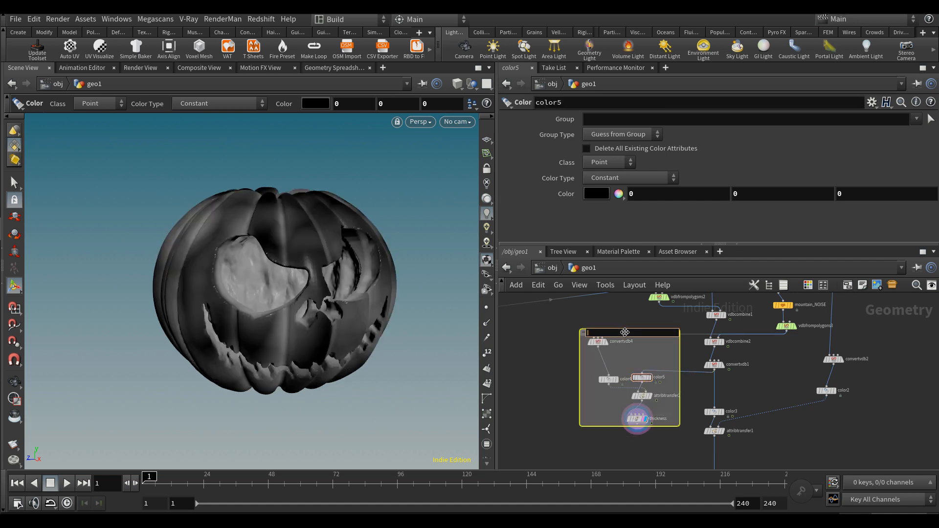
{"action": "type", "text": "THICKNESS"}
{"action": "key", "text": "Return"}
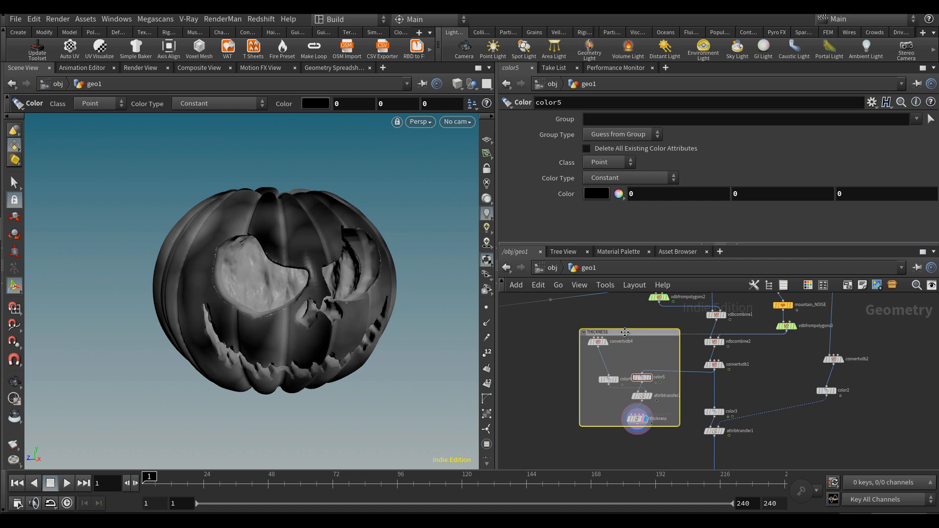
Insert an Attribute Copy node below attribtransfer1, feed its second input from the thickness node, and display it
{"action": "scroll", "coordinate": [625, 332], "scroll_direction": "down", "scroll_amount": 3}
{"action": "left_click", "coordinate": [636, 435]}
{"action": "scroll", "coordinate": [643, 404], "scroll_direction": "down", "scroll_amount": 5}
{"action": "scroll", "coordinate": [660, 387], "scroll_direction": "up", "scroll_amount": 4}
{"action": "middle_click_drag", "start_coordinate": [612, 373], "coordinate": [600, 389]}
{"action": "left_click_drag", "start_coordinate": [600, 389], "coordinate": [598, 401]}
{"action": "middle_click_drag", "start_coordinate": [665, 395], "coordinate": [664, 421]}
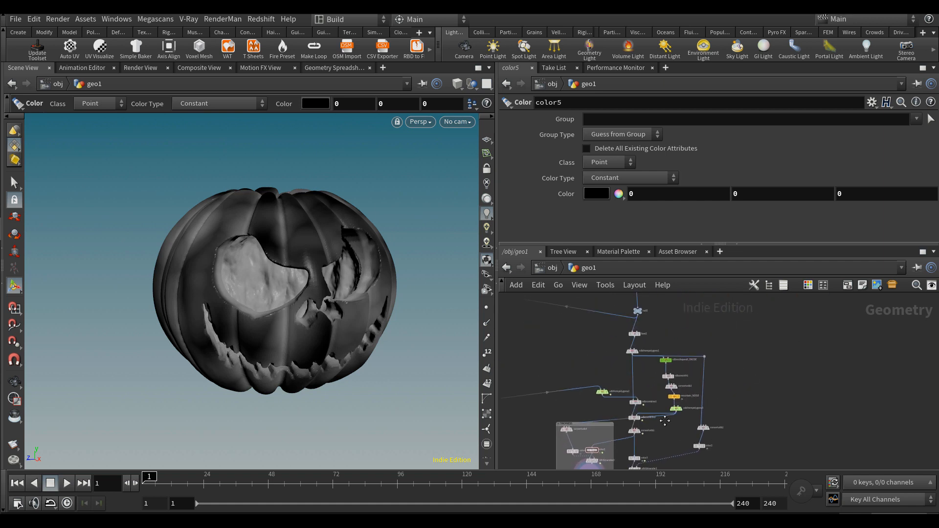
{"action": "scroll", "coordinate": [654, 392], "scroll_direction": "up", "scroll_amount": 5}
{"action": "key", "text": "Tab"}
{"action": "type", "text": "cop"}
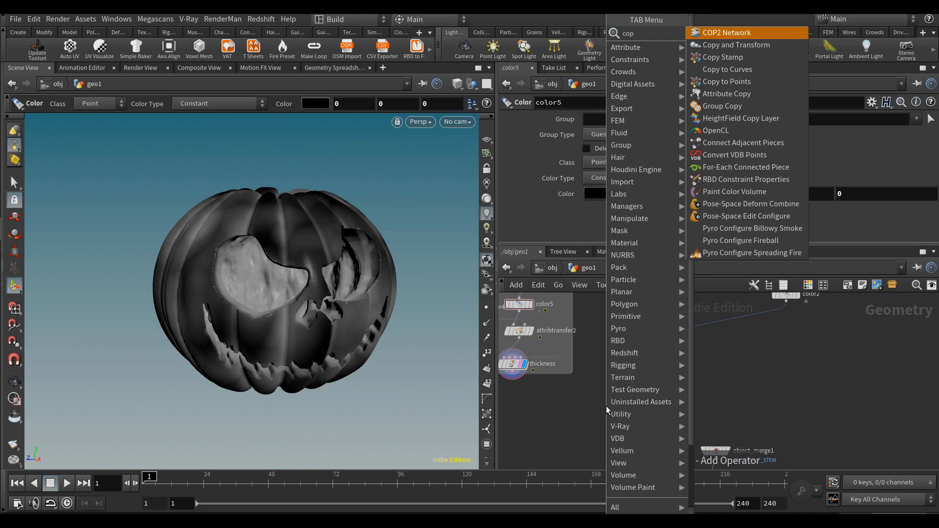
{"action": "type", "text": "y a"}
{"action": "key", "text": "Return"}
{"action": "left_click", "coordinate": [606, 406]}
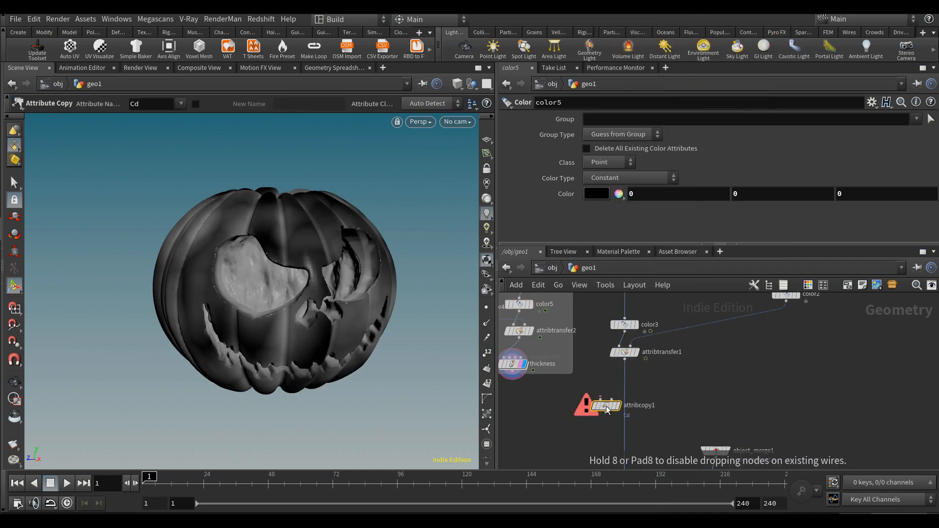
{"action": "left_click_drag", "start_coordinate": [612, 412], "coordinate": [512, 372]}
{"action": "scroll", "coordinate": [637, 429], "scroll_direction": "up", "scroll_amount": 3}
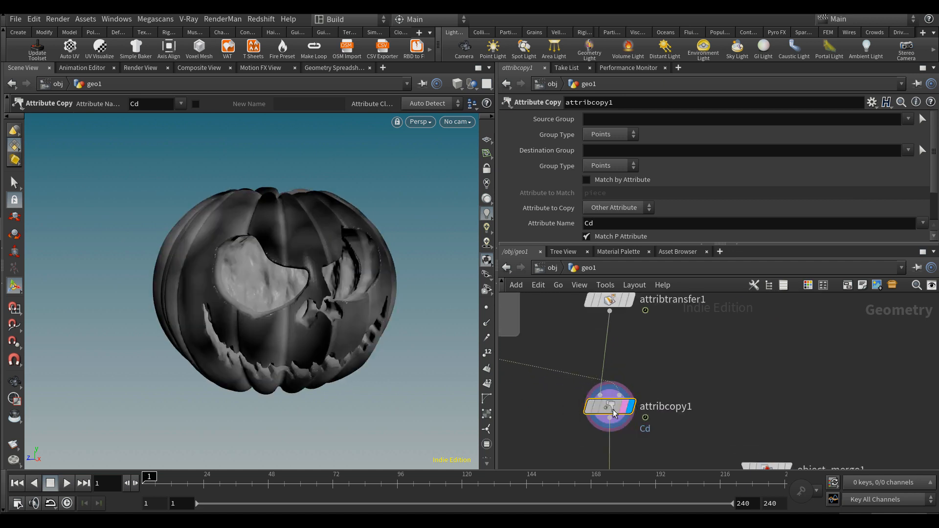
Set attribcopy1 to copy the thickness attribute and check the node's attribute info
{"action": "left_click", "coordinate": [597, 219]}
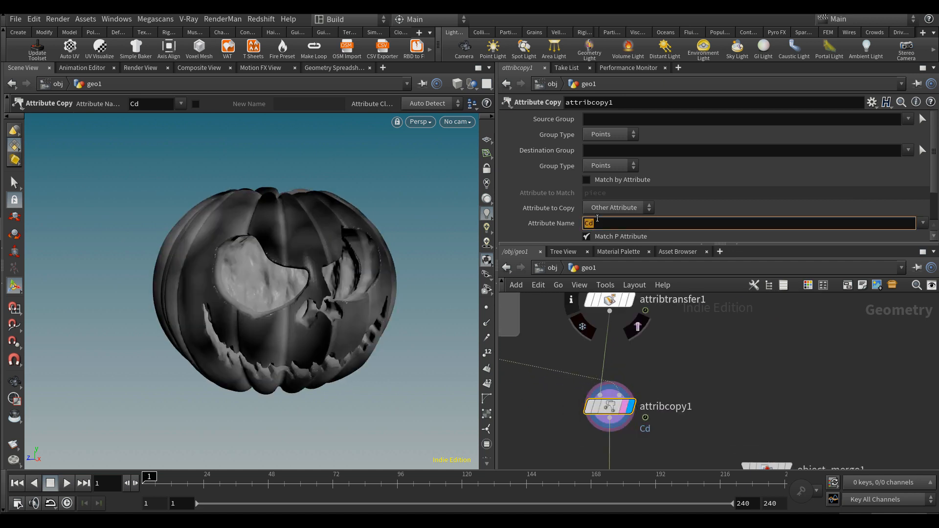
{"action": "left_click", "coordinate": [921, 223]}
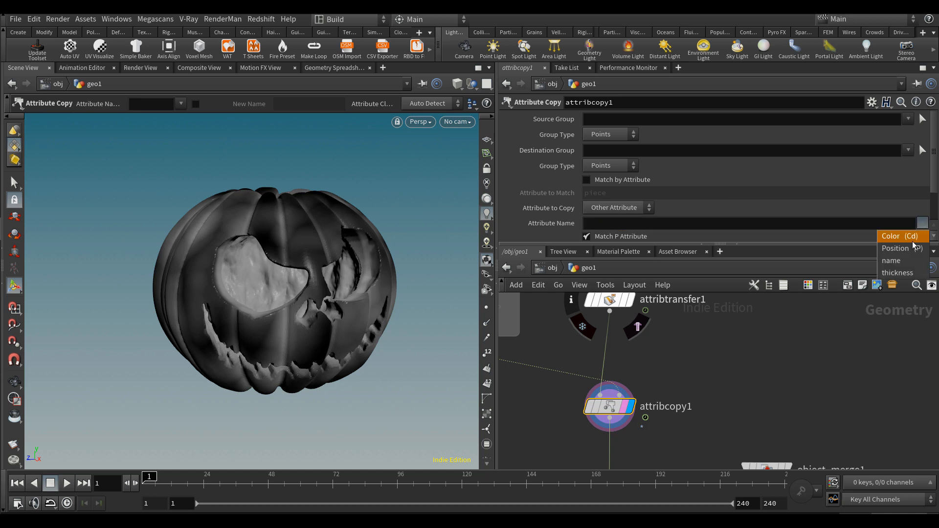
{"action": "left_click", "coordinate": [897, 272]}
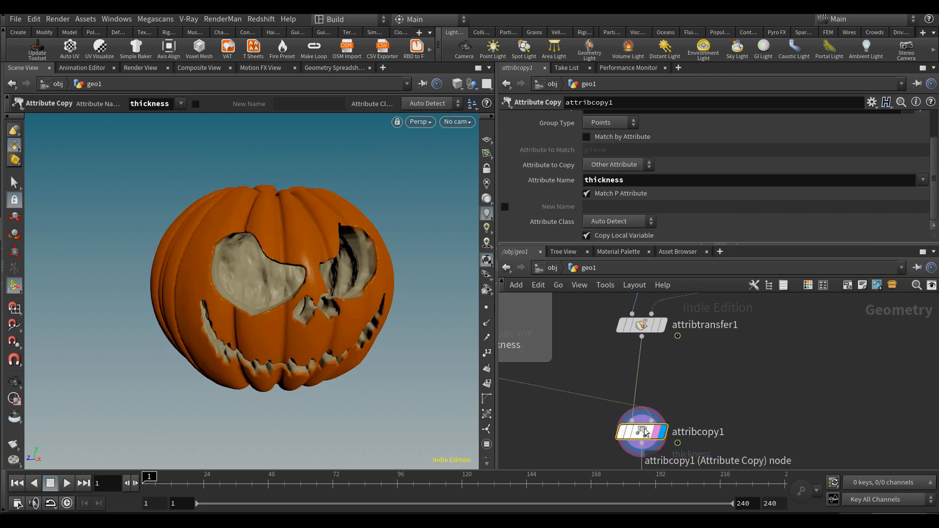
{"action": "mouse_move", "coordinate": [620, 436]}
{"action": "middle_click_drag", "start_coordinate": [695, 377], "coordinate": [730, 360]}
{"action": "middle_click", "coordinate": [686, 416]}
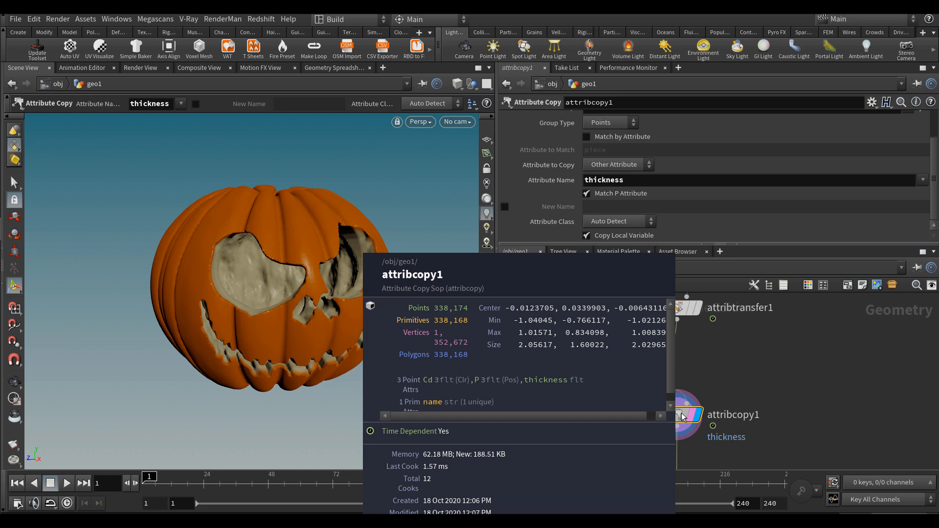
Try adding Cd to the attributes copied by attribcopy1, and remove it again
{"action": "left_click", "coordinate": [922, 180]}
{"action": "left_click", "coordinate": [901, 189]}
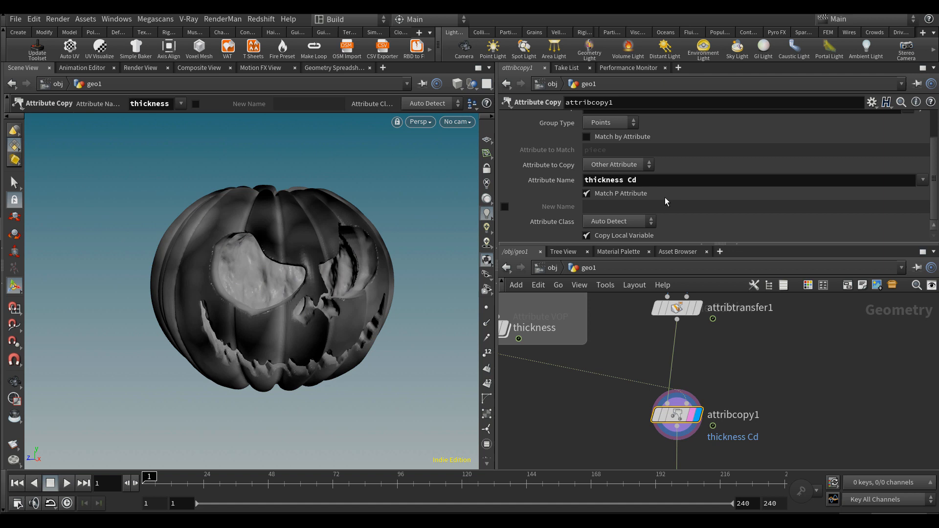
{"action": "key", "text": "BackSpace"}
{"action": "key", "text": "BackSpace"}
{"action": "key", "text": "BackSpace"}
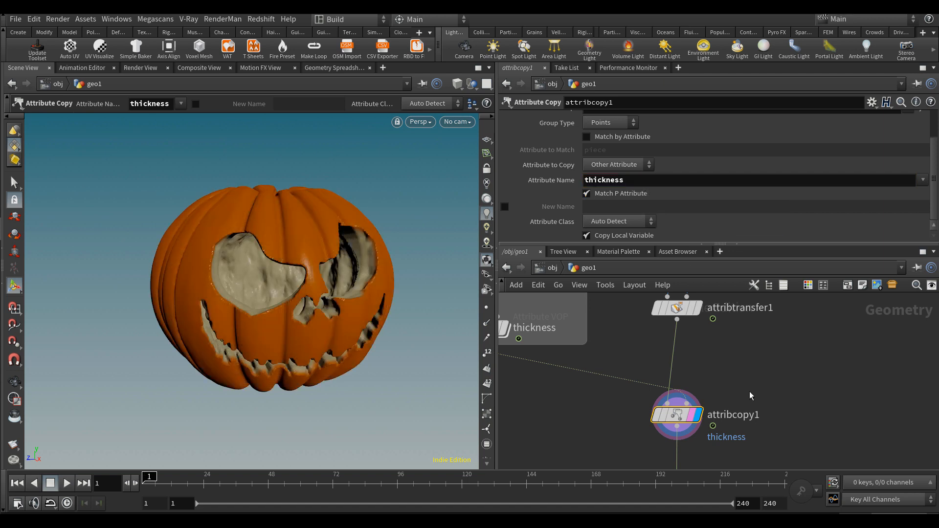
Move attribcopy1 lower and insert a copy of the thickness VOP between attribtransfer1 and attribcopy1
{"action": "scroll", "coordinate": [714, 368], "scroll_direction": "down", "scroll_amount": 2}
{"action": "middle_click_drag", "start_coordinate": [714, 368], "coordinate": [723, 339]}
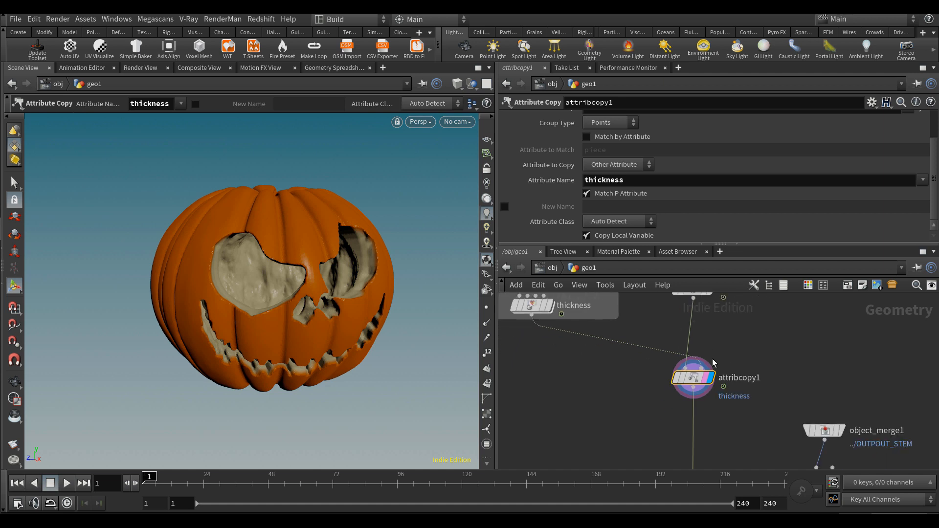
{"action": "left_click_drag", "start_coordinate": [694, 379], "coordinate": [700, 402]}
{"action": "middle_click_drag", "start_coordinate": [698, 368], "coordinate": [695, 392]}
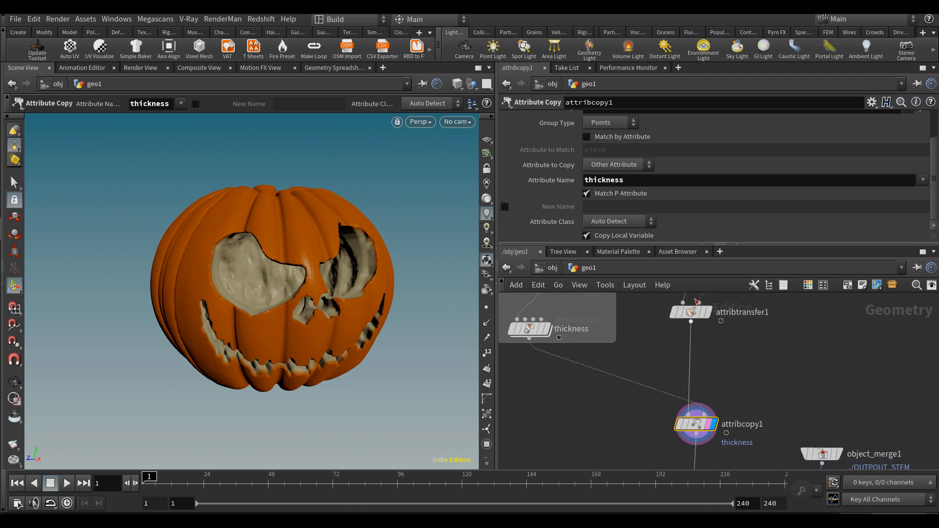
{"action": "scroll", "coordinate": [702, 352], "scroll_direction": "up", "scroll_amount": 2}
{"action": "middle_click_drag", "start_coordinate": [629, 368], "coordinate": [666, 385]}
{"action": "left_click", "coordinate": [532, 341]}
{"action": "key", "text": "ctrl+c"}
{"action": "key", "text": "ctrl+v"}
{"action": "left_click_drag", "start_coordinate": [706, 381], "coordinate": [727, 381]}
Rename the copied VOP as inside and open its network
{"action": "left_click", "coordinate": [788, 379]}
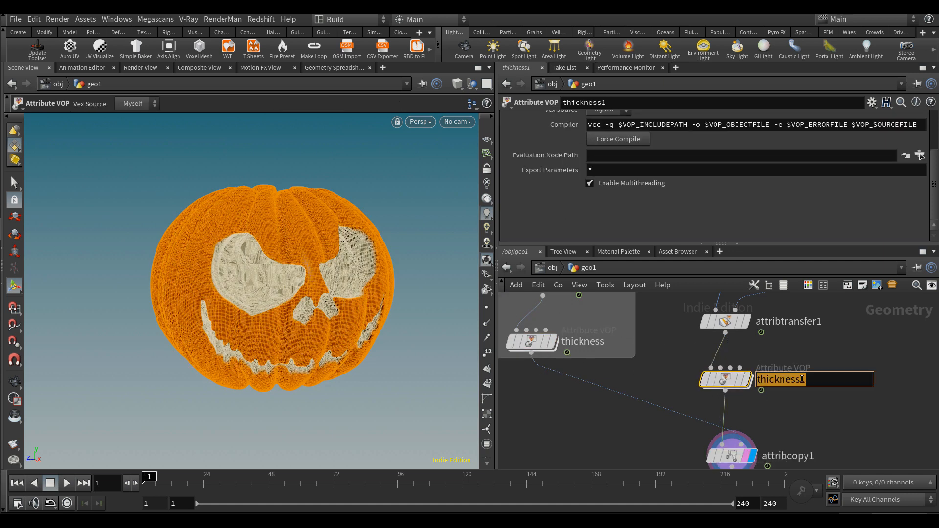
{"action": "type", "text": "inside"}
{"action": "key", "text": "Return"}
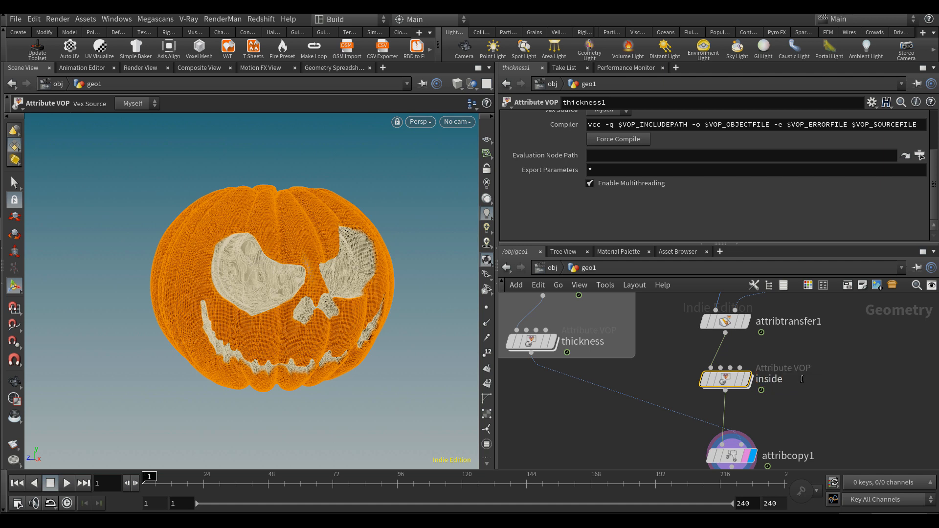
{"action": "scroll", "coordinate": [746, 377], "scroll_direction": "up", "scroll_amount": 2}
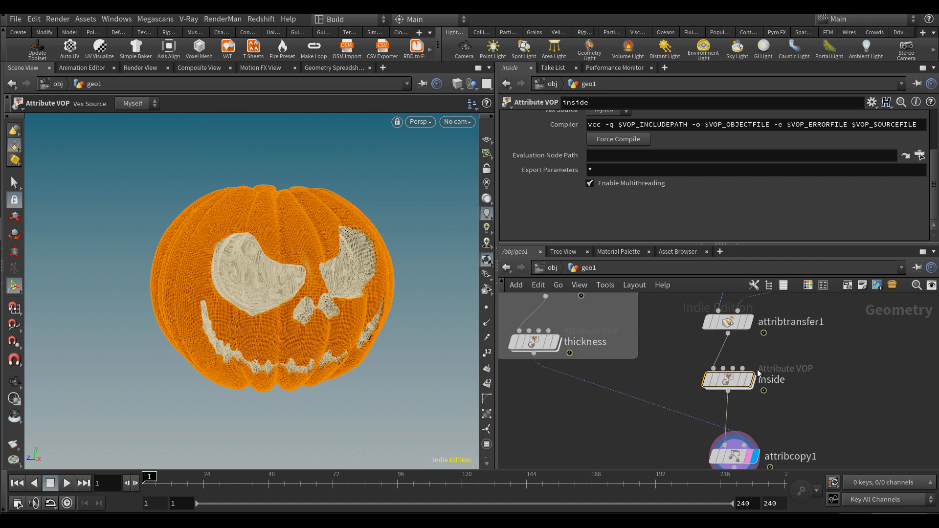
{"action": "double_click", "coordinate": [729, 385]}
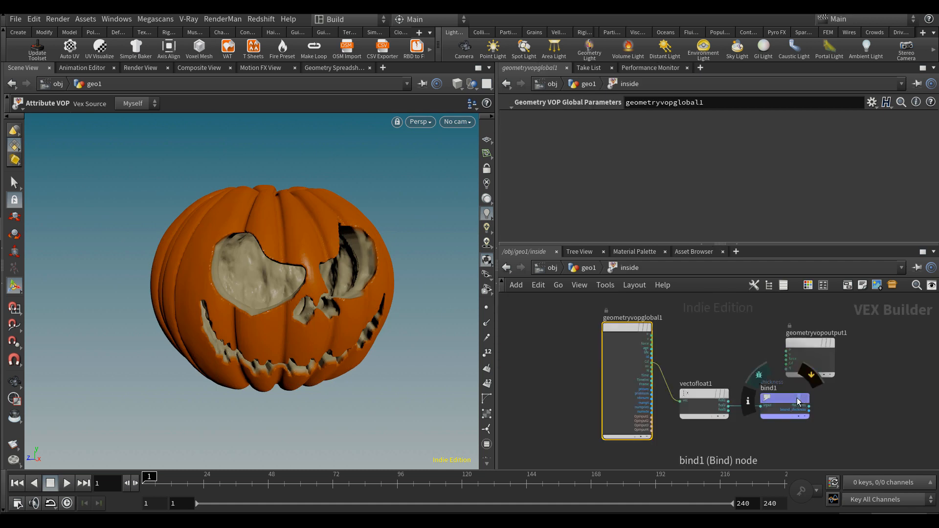
Wire vectofloat1's fval2 into the Cd of geometryvopoutput1 and move bind1 out of the way
{"action": "scroll", "coordinate": [797, 398], "scroll_direction": "up", "scroll_amount": 3}
{"action": "left_click_drag", "start_coordinate": [702, 411], "coordinate": [785, 353]}
{"action": "left_click_drag", "start_coordinate": [783, 402], "coordinate": [858, 422]}
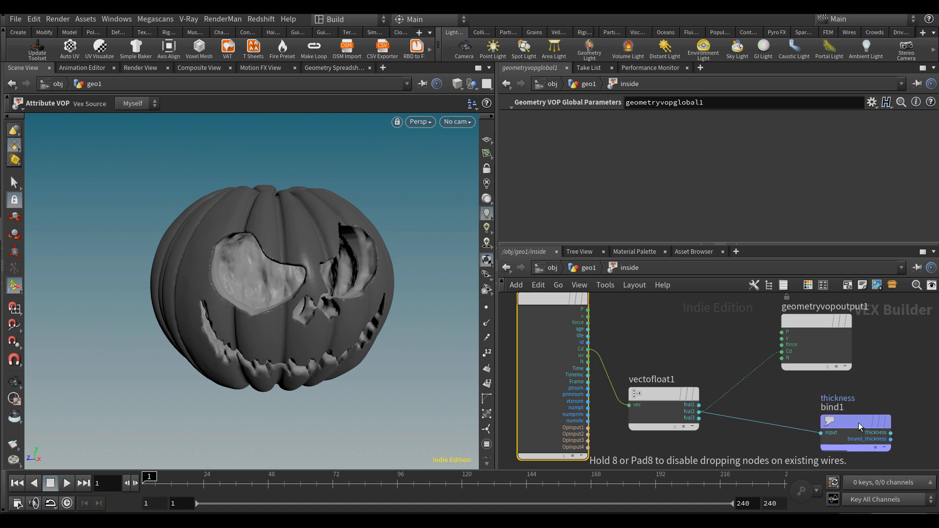
{"action": "left_click_drag", "start_coordinate": [699, 405], "coordinate": [785, 351]}
{"action": "key", "text": "Delete"}
{"action": "scroll", "coordinate": [720, 416], "scroll_direction": "up", "scroll_amount": 2}
{"action": "left_click_drag", "start_coordinate": [695, 404], "coordinate": [793, 339]}
Insert a Fit Range node on the wire between vectofloat1's fval2 and the output's Cd
{"action": "key", "text": "Tab"}
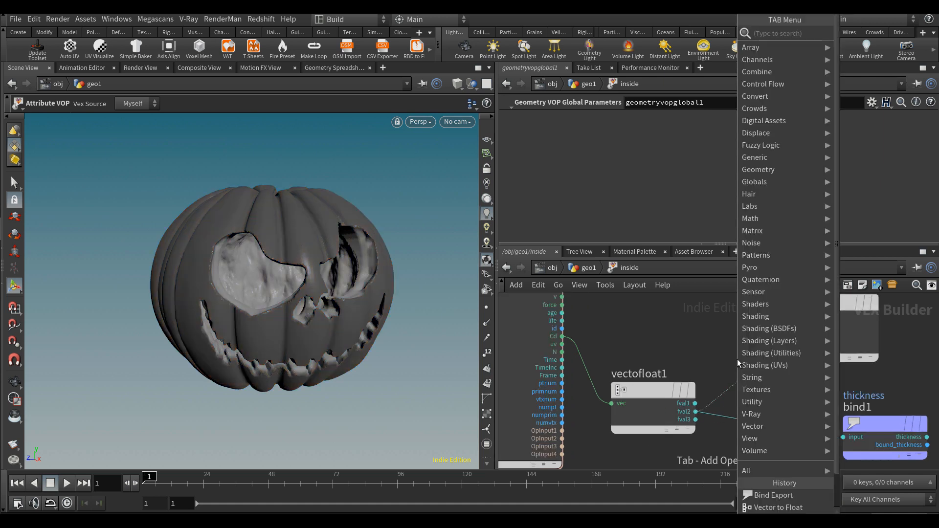
{"action": "type", "text": "fitr"}
{"action": "key", "text": "Return"}
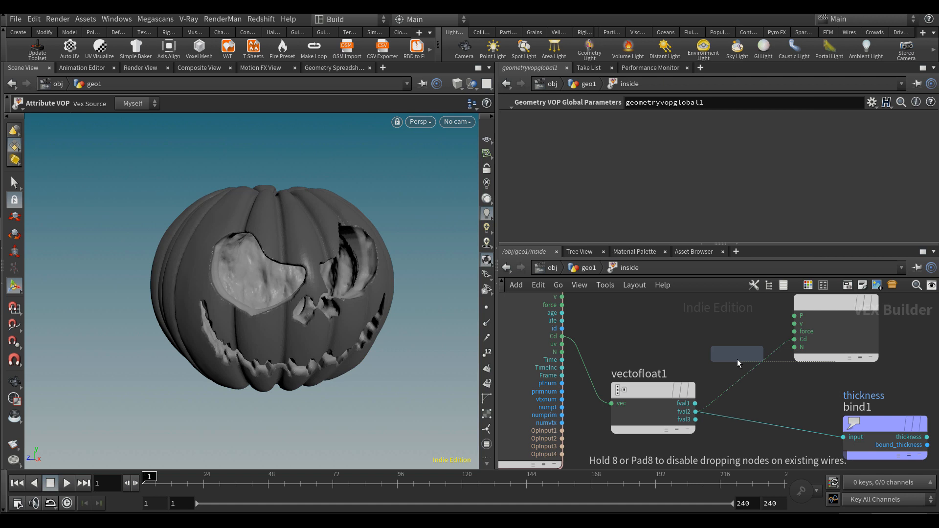
{"action": "left_click", "coordinate": [743, 376]}
{"action": "left_click_drag", "start_coordinate": [743, 376], "coordinate": [772, 326]}
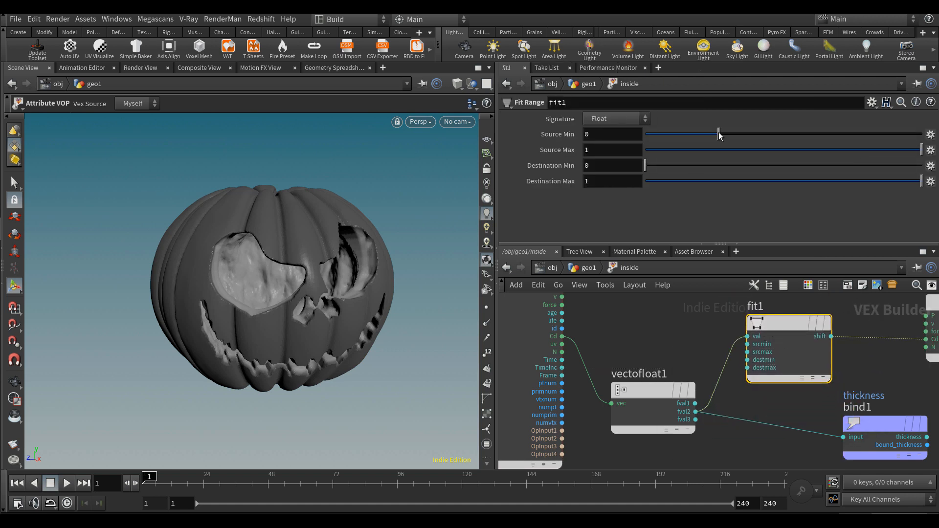
Set fit1's Source Min to 0.506 and Source Max to 0.749, checking the mask on the pumpkin
{"action": "left_click_drag", "start_coordinate": [718, 132], "coordinate": [758, 133]}
{"action": "left_click_drag", "start_coordinate": [921, 149], "coordinate": [852, 151]}
{"action": "left_click_drag", "start_coordinate": [799, 137], "coordinate": [792, 136]}
{"action": "left_click_drag", "start_coordinate": [247, 339], "coordinate": [281, 329], "text": "alt"}
Feed bind1's input from fit1's shift output and rename the exported attribute as inside
{"action": "middle_click_drag", "start_coordinate": [752, 435], "coordinate": [690, 387]}
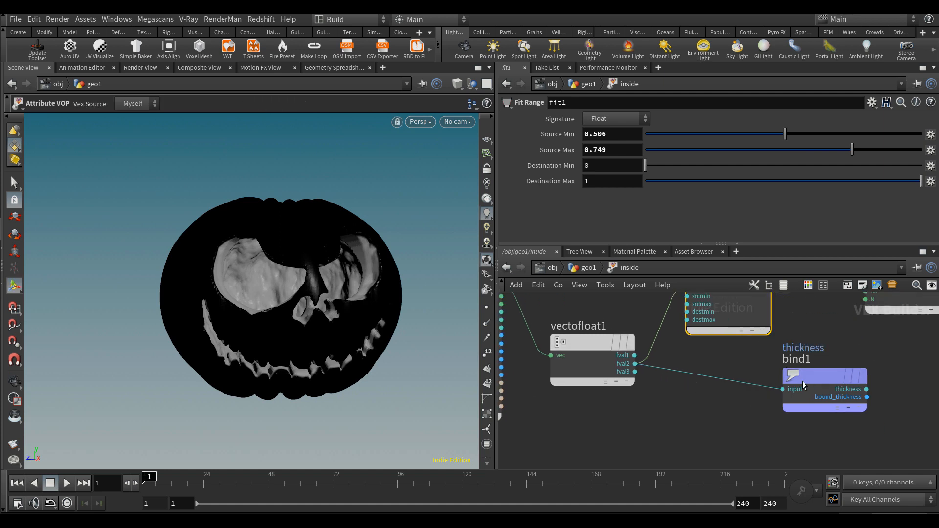
{"action": "left_click_drag", "start_coordinate": [819, 373], "coordinate": [755, 403]}
{"action": "scroll", "coordinate": [755, 403], "scroll_direction": "down", "scroll_amount": 2}
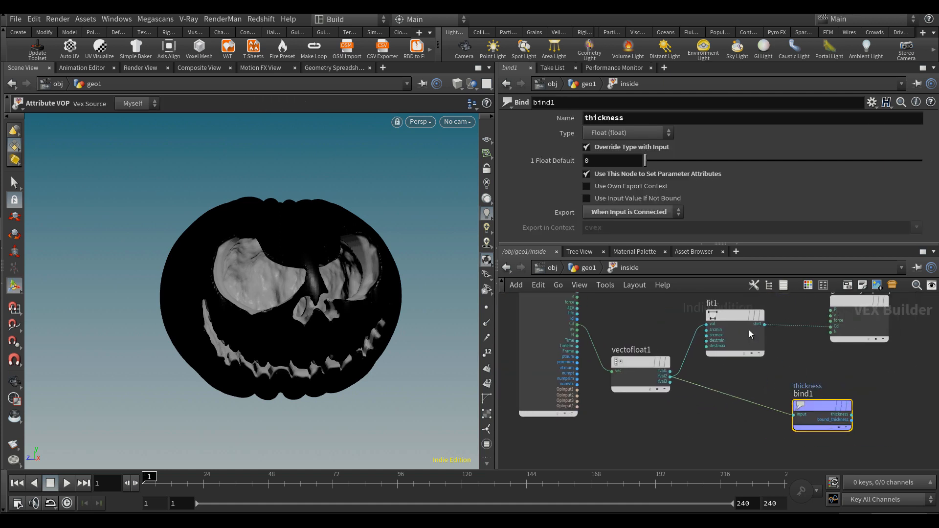
{"action": "left_click_drag", "start_coordinate": [764, 324], "coordinate": [794, 414]}
{"action": "double_click", "coordinate": [686, 119]}
{"action": "type", "text": "inside"}
{"action": "key", "text": "Return"}
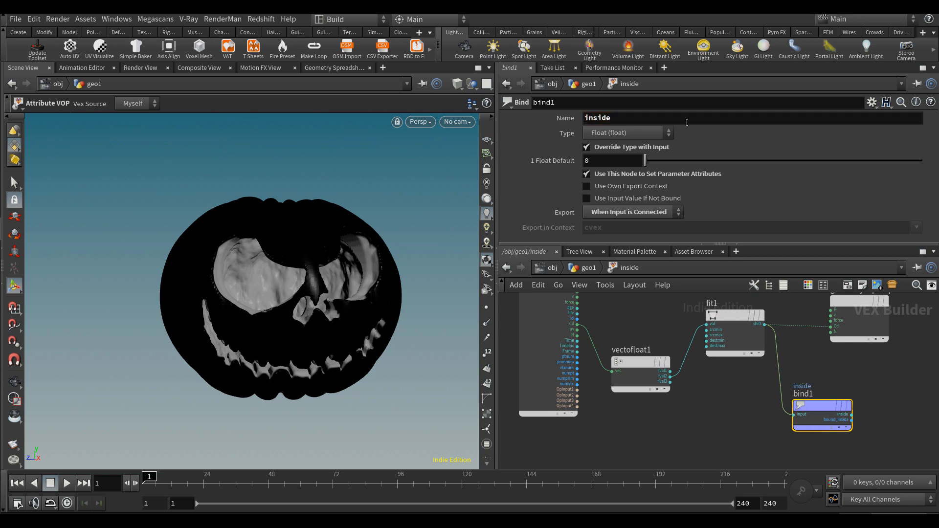
Delete the wire from fit1 to the output's Cd and return to geo1
{"action": "key", "text": "Delete"}
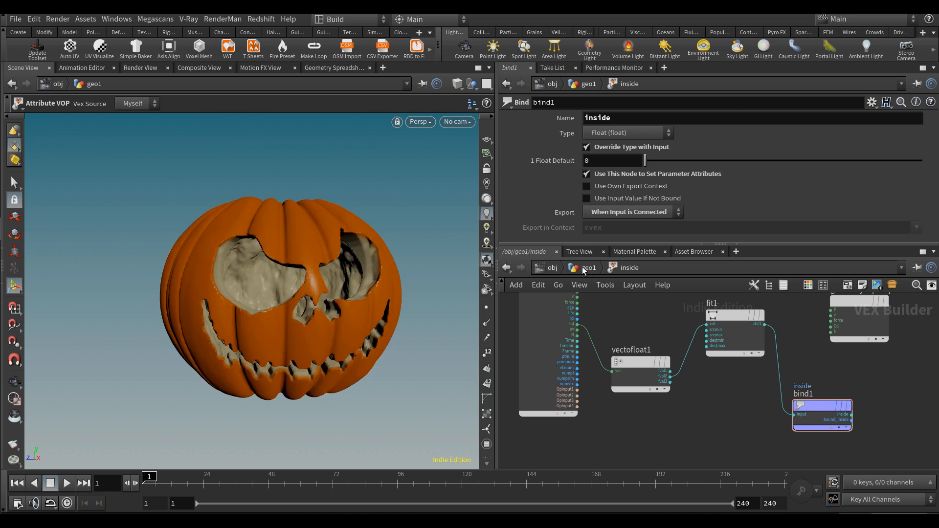
{"action": "left_click", "coordinate": [583, 271]}
{"action": "scroll", "coordinate": [756, 382], "scroll_direction": "down", "scroll_amount": 3}
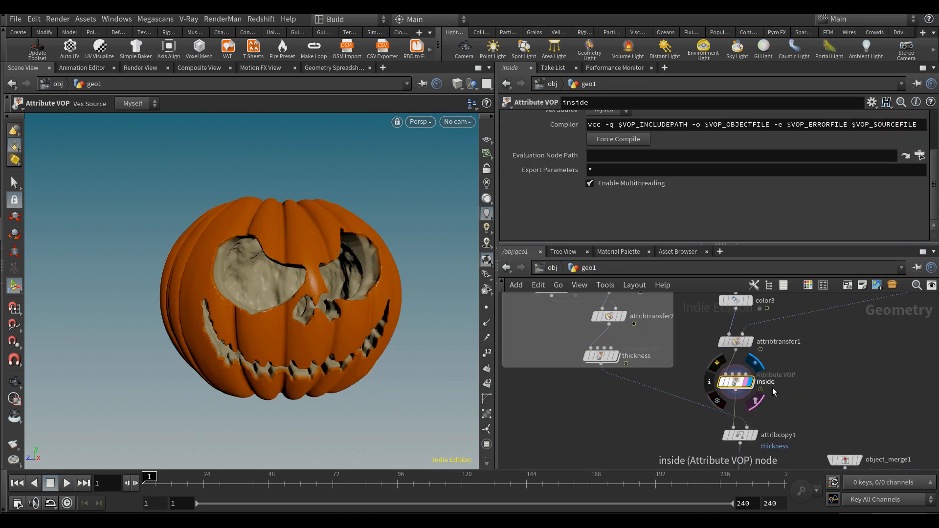
Display and select attribcopy1 and check its point attributes
{"action": "middle_click_drag", "start_coordinate": [802, 434], "coordinate": [805, 351]}
{"action": "scroll", "coordinate": [748, 352], "scroll_direction": "up", "scroll_amount": 2}
{"action": "left_click", "coordinate": [765, 317]}
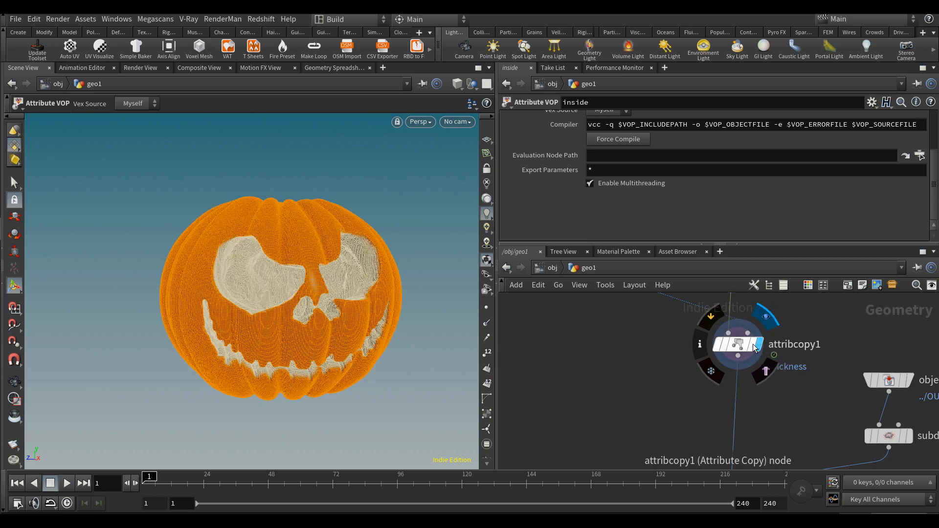
{"action": "left_click", "coordinate": [743, 348]}
{"action": "middle_click", "coordinate": [743, 349]}
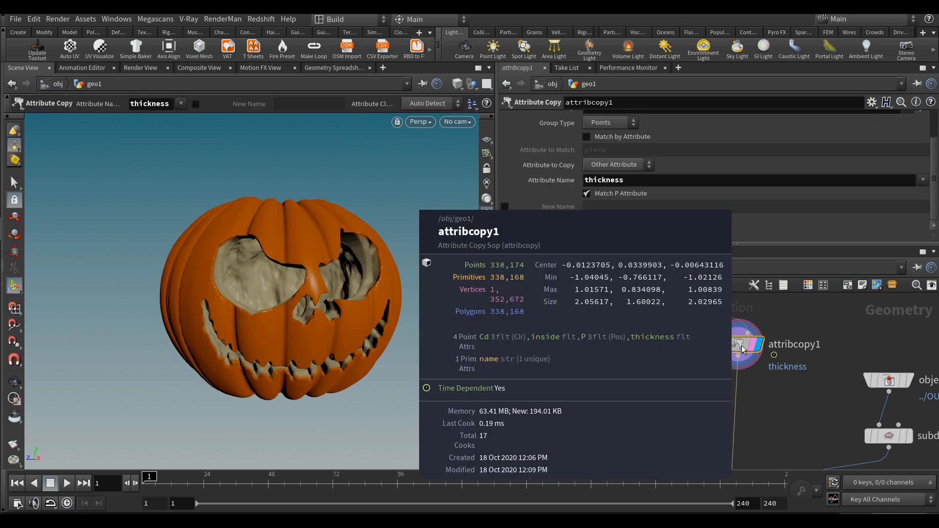
Select and display normal1 at the end of the chain and examine the complete pumpkin with its stem
{"action": "scroll", "coordinate": [736, 355], "scroll_direction": "down", "scroll_amount": 4}
{"action": "scroll", "coordinate": [740, 451], "scroll_direction": "up", "scroll_amount": 1}
{"action": "mouse_move", "coordinate": [745, 446]}
{"action": "middle_mouse_down"}
{"action": "mouse_move", "coordinate": [748, 387]}
{"action": "mouse_move", "coordinate": [755, 446]}
{"action": "middle_mouse_up"}
{"action": "left_click", "coordinate": [748, 414]}
{"action": "left_click", "coordinate": [777, 461]}
{"action": "scroll", "coordinate": [763, 455], "scroll_direction": "down", "scroll_amount": 2}
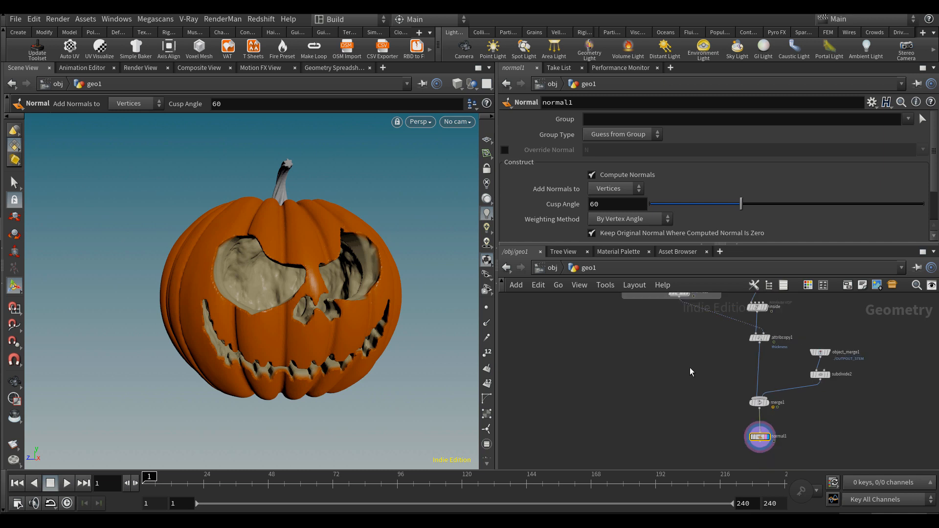
{"action": "middle_click_drag", "start_coordinate": [661, 334], "coordinate": [717, 423]}
{"action": "key", "text": "Escape"}
{"action": "left_click_drag", "start_coordinate": [367, 314], "coordinate": [327, 304]}
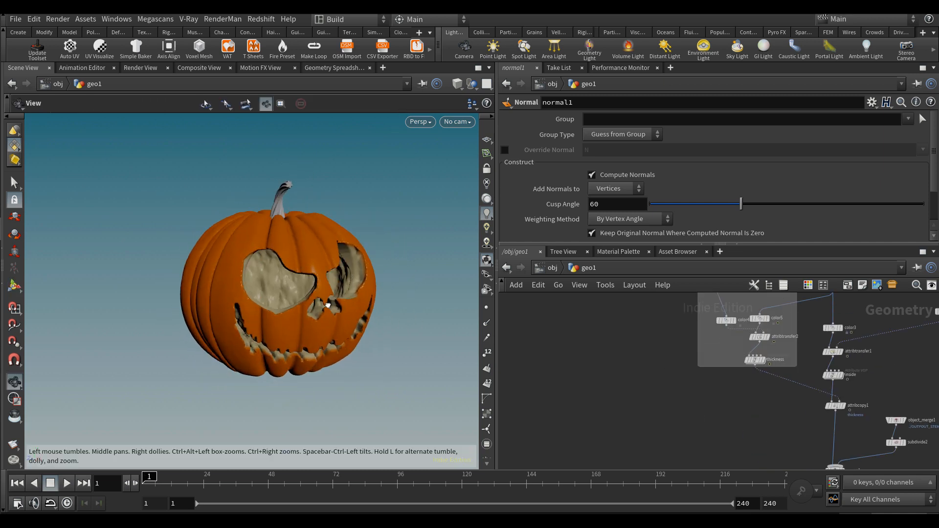
{"action": "scroll", "coordinate": [595, 386], "scroll_direction": "down", "scroll_amount": 5}
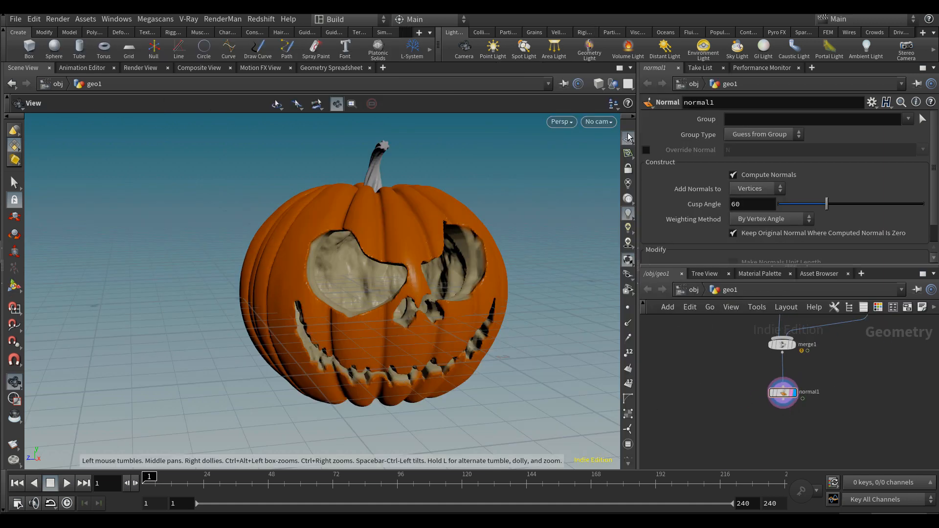
Hide the viewport's reference grid and set normal1 to add normals to Primitives
{"action": "left_click", "coordinate": [628, 138]}
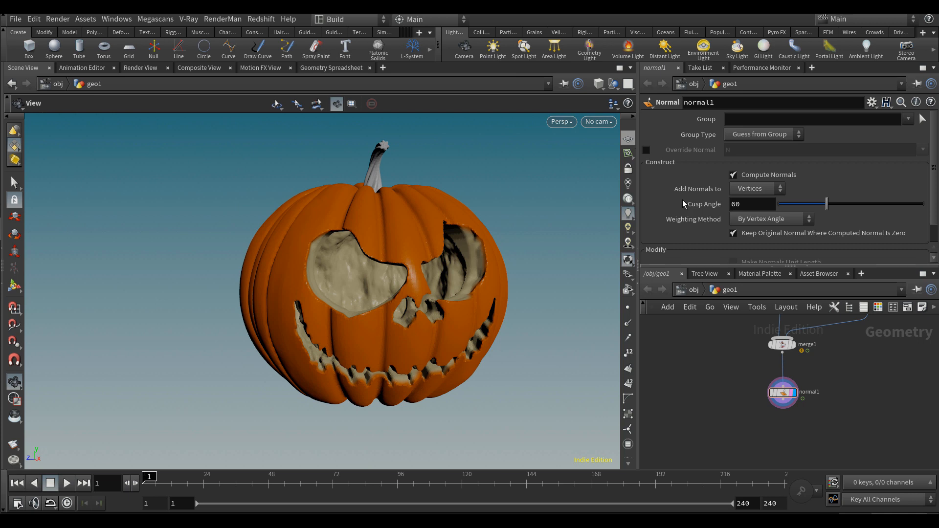
{"action": "scroll", "coordinate": [776, 399], "scroll_direction": "up", "scroll_amount": 2}
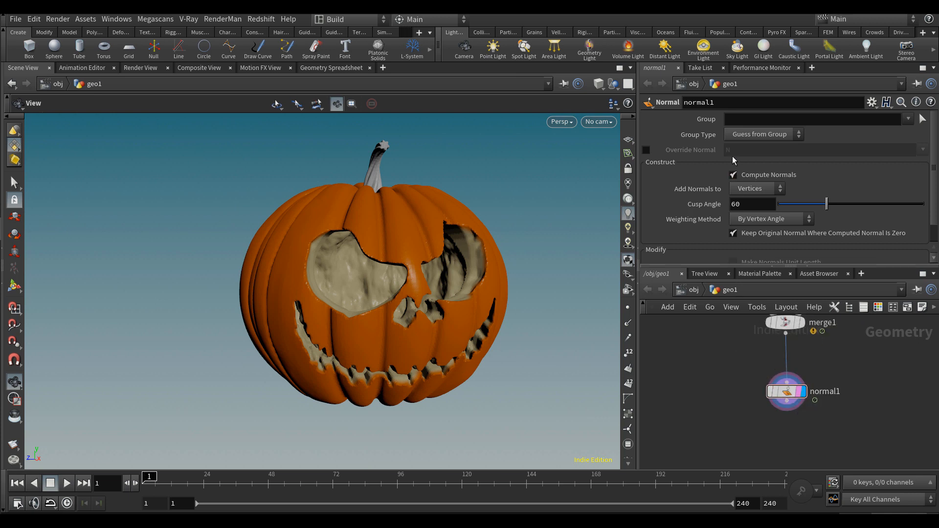
{"action": "left_click", "coordinate": [756, 188]}
{"action": "left_click", "coordinate": [748, 221]}
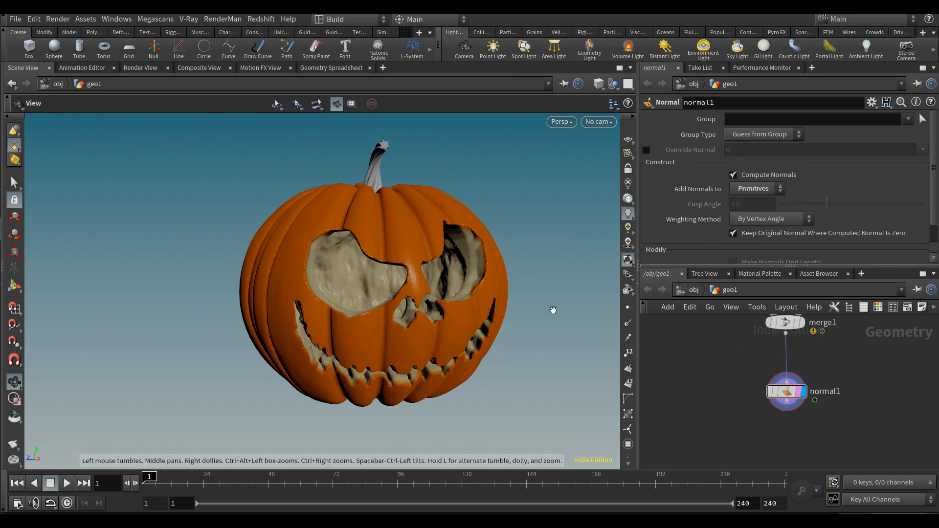
Add a Null node after normal1 and rename it OUTPOUT_PUMPKIN_
{"action": "scroll", "coordinate": [794, 435], "scroll_direction": "up", "scroll_amount": 1}
{"action": "key", "text": "Tab"}
{"action": "type", "text": "null"}
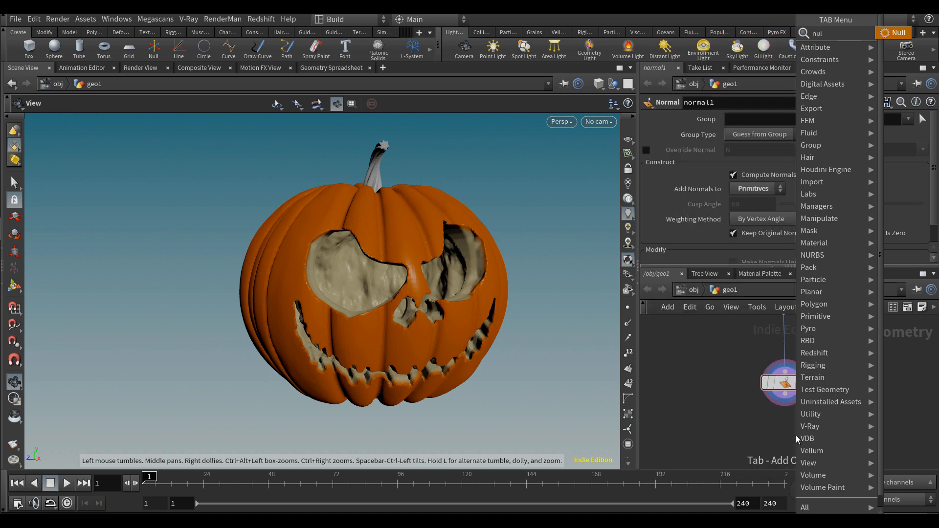
{"action": "key", "text": "Return"}
{"action": "left_click", "coordinate": [793, 452]}
{"action": "double_click", "coordinate": [832, 447]}
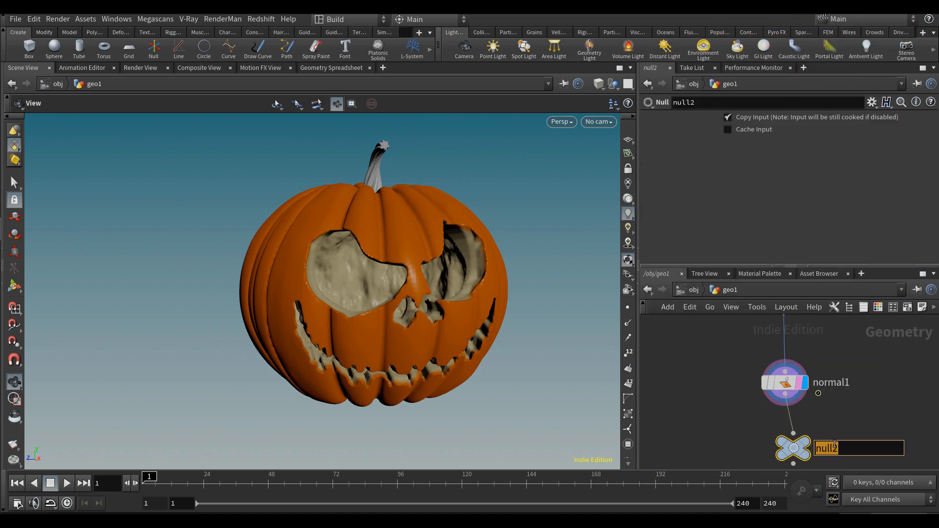
{"action": "type", "text": "OUTPOUT_PUMPKIN_"}
{"action": "key", "text": "Return"}
Insert a Color node between the stem's subdivide node and merge1
{"action": "scroll", "coordinate": [860, 416], "scroll_direction": "down", "scroll_amount": 2}
{"action": "key", "text": "Tab"}
{"action": "type", "text": "colo"}
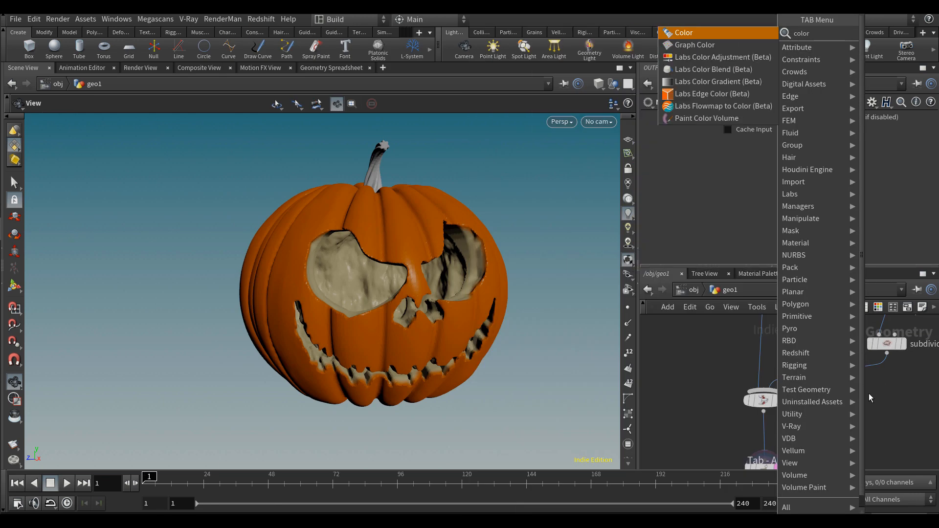
{"action": "key", "text": "Return"}
{"action": "left_click", "coordinate": [855, 371]}
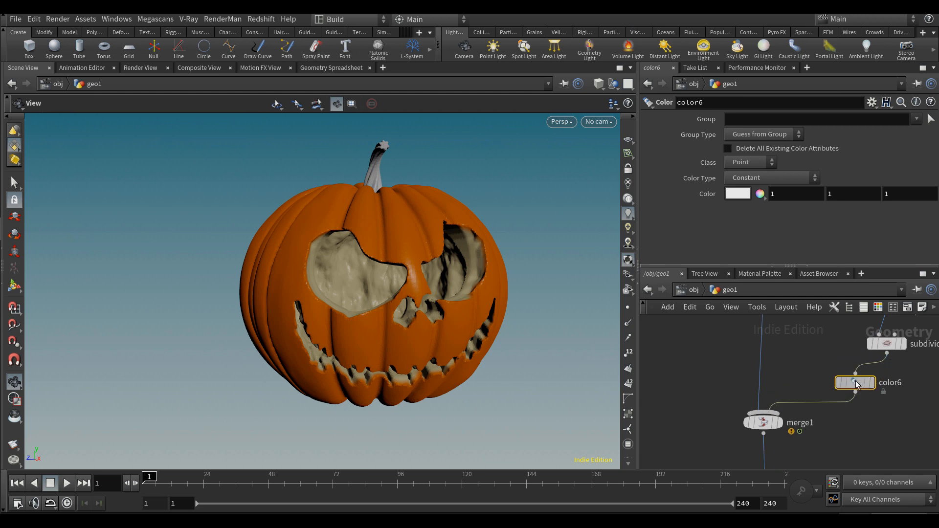
Set the stem's Color node to a muted brown with RGB values 0.74, 0.58275 and 0.4255
{"action": "left_click", "coordinate": [738, 193]}
{"action": "left_click", "coordinate": [711, 148]}
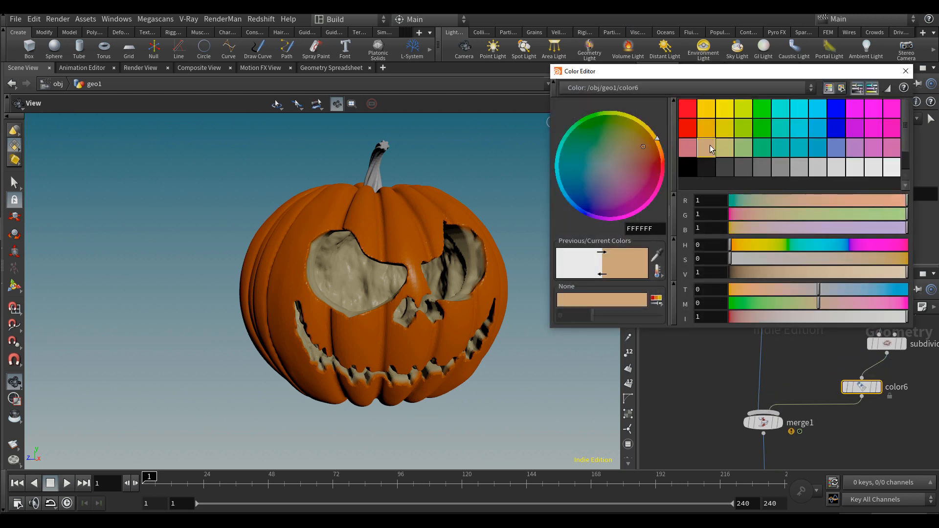
{"action": "left_click", "coordinate": [780, 259]}
{"action": "left_click_drag", "start_coordinate": [786, 274], "coordinate": [862, 278]}
{"action": "left_click", "coordinate": [807, 259]}
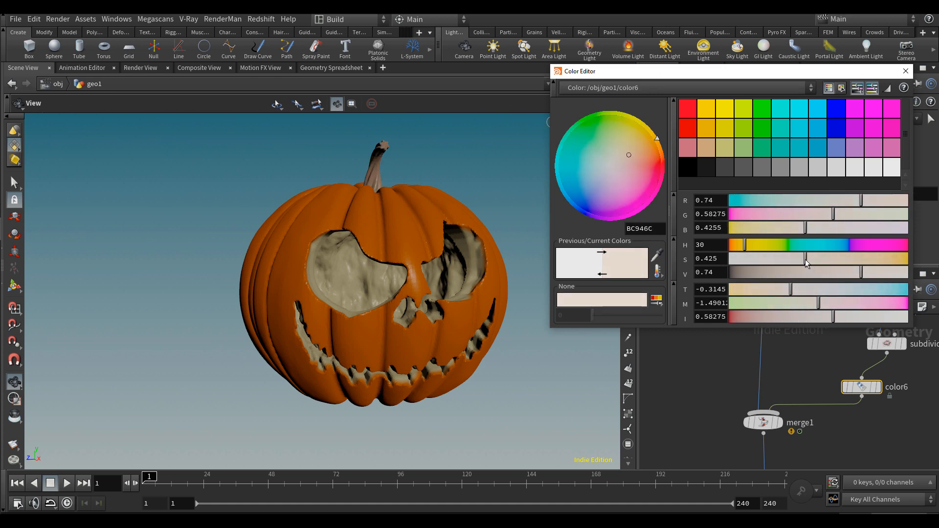
{"action": "left_click_drag", "start_coordinate": [377, 332], "coordinate": [365, 333]}
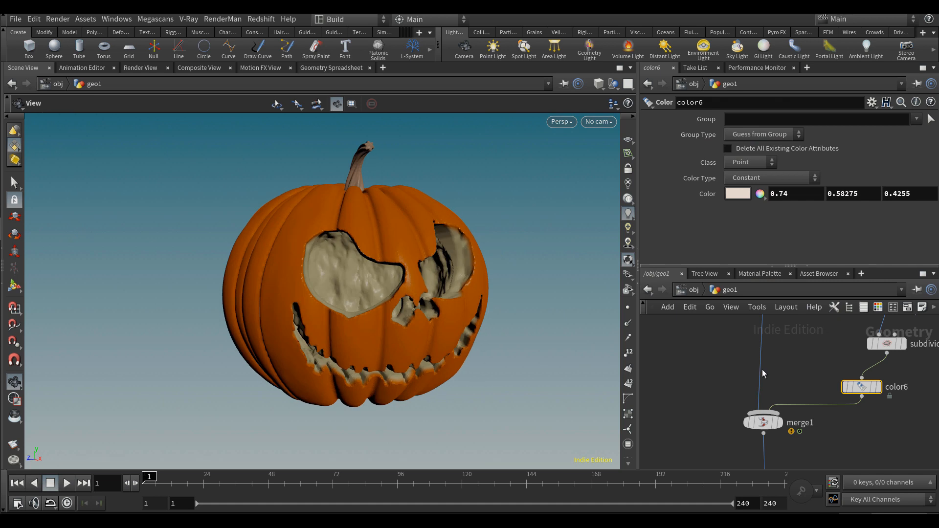
Set groupexpand1's Steps to 6 and inspect the carved face
{"action": "scroll", "coordinate": [739, 417], "scroll_direction": "down", "scroll_amount": 5}
{"action": "scroll", "coordinate": [735, 413], "scroll_direction": "up", "scroll_amount": 8}
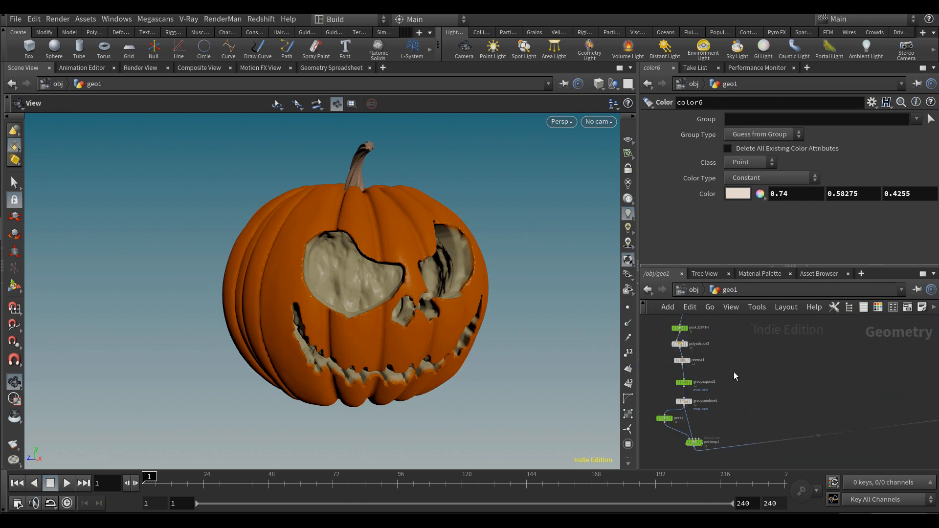
{"action": "scroll", "coordinate": [717, 389], "scroll_direction": "up", "scroll_amount": 3}
{"action": "left_click", "coordinate": [651, 374]}
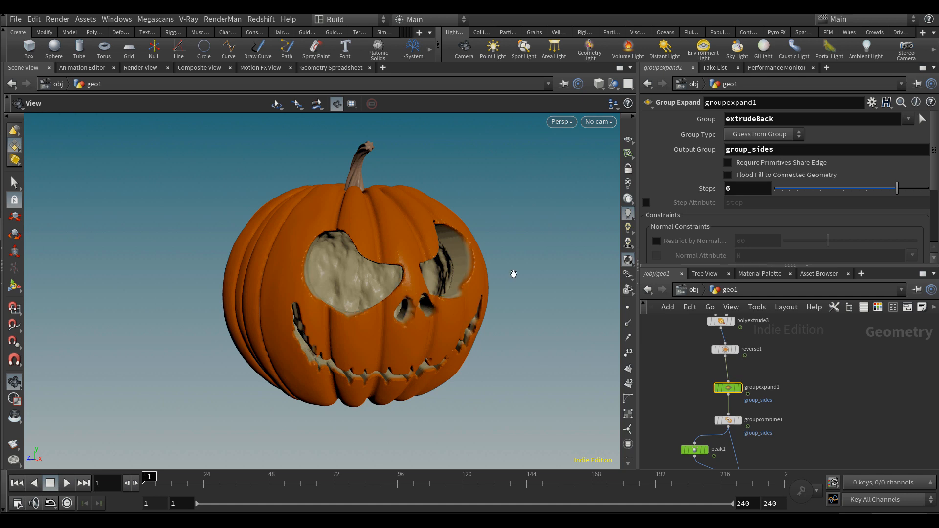
{"action": "left_click_drag", "start_coordinate": [382, 327], "coordinate": [430, 338]}
Rename null1 OUTPOUT_BASE_SHAPE and display it
{"action": "scroll", "coordinate": [791, 385], "scroll_direction": "down", "scroll_amount": 3}
{"action": "scroll", "coordinate": [793, 381], "scroll_direction": "down", "scroll_amount": 5}
{"action": "middle_click_drag", "start_coordinate": [811, 347], "coordinate": [698, 368]}
{"action": "scroll", "coordinate": [825, 380], "scroll_direction": "up", "scroll_amount": 3}
{"action": "left_click_drag", "start_coordinate": [822, 381], "coordinate": [810, 344]}
{"action": "scroll", "coordinate": [826, 344], "scroll_direction": "up", "scroll_amount": 5}
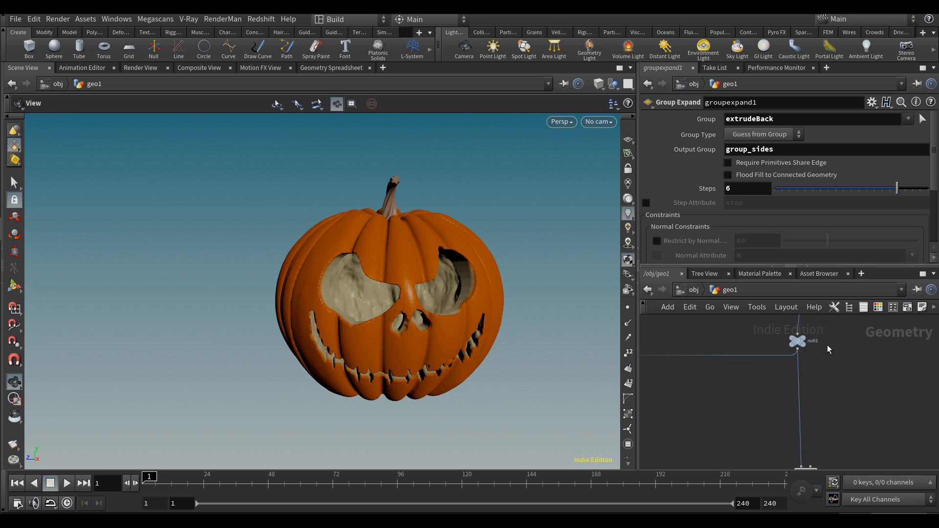
{"action": "left_click", "coordinate": [812, 343]}
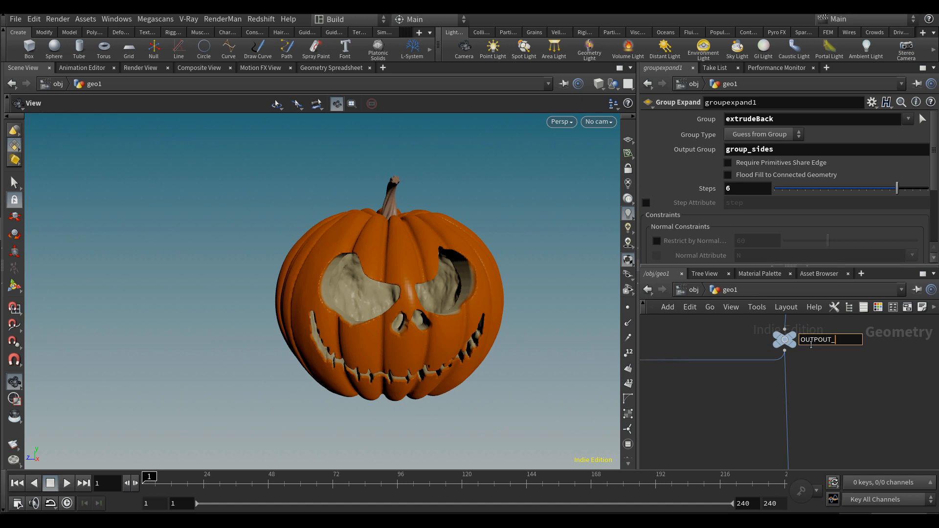
{"action": "type", "text": "OUTPOUT_"}
{"action": "type", "text": "BASE_SHAPE"}
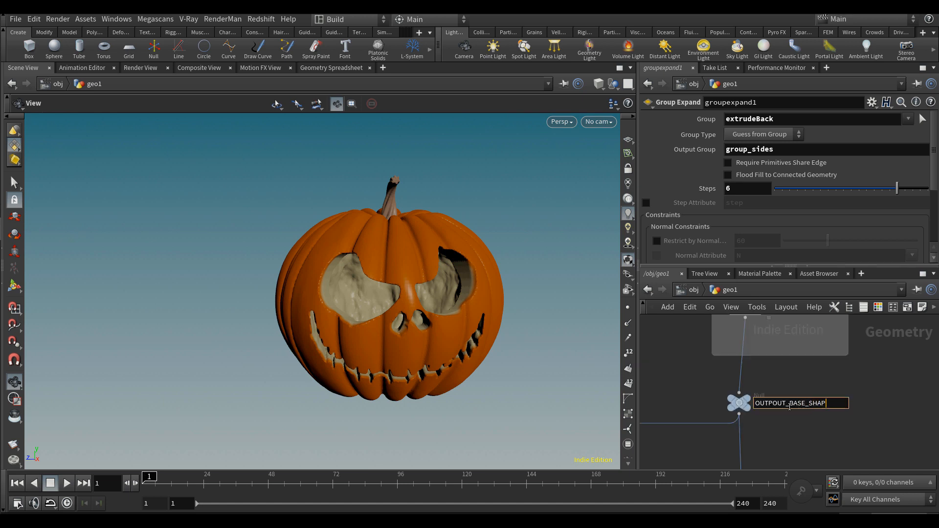
{"action": "key", "text": "Return"}
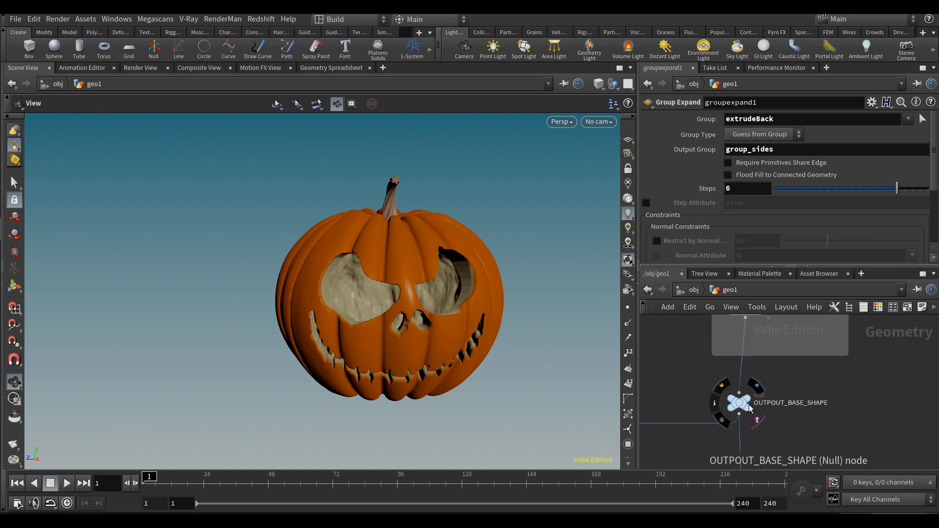
{"action": "left_click", "coordinate": [749, 410]}
Maximize the network editor and enclose trace_psd_file1, its blast nodes and switch1 in a network box
{"action": "scroll", "coordinate": [750, 410], "scroll_direction": "down", "scroll_amount": 7}
{"action": "middle_click_drag", "start_coordinate": [800, 421], "coordinate": [826, 332]}
{"action": "key", "text": "ctrl+b"}
{"action": "key", "text": "p"}
{"action": "scroll", "coordinate": [255, 152], "scroll_direction": "up", "scroll_amount": 3}
{"action": "left_click_drag", "start_coordinate": [272, 157], "coordinate": [346, 216]}
{"action": "scroll", "coordinate": [367, 215], "scroll_direction": "up", "scroll_amount": 4}
{"action": "left_click", "coordinate": [823, 101]}
{"action": "left_click", "coordinate": [823, 101]}
{"action": "left_click", "coordinate": [848, 101]}
Enclose the 14 pattern nodes below switch1, from bend2 to the end of that branch, in a network box
{"action": "middle_click_drag", "start_coordinate": [272, 360], "coordinate": [274, 306]}
{"action": "left_click_drag", "start_coordinate": [236, 171], "coordinate": [477, 414]}
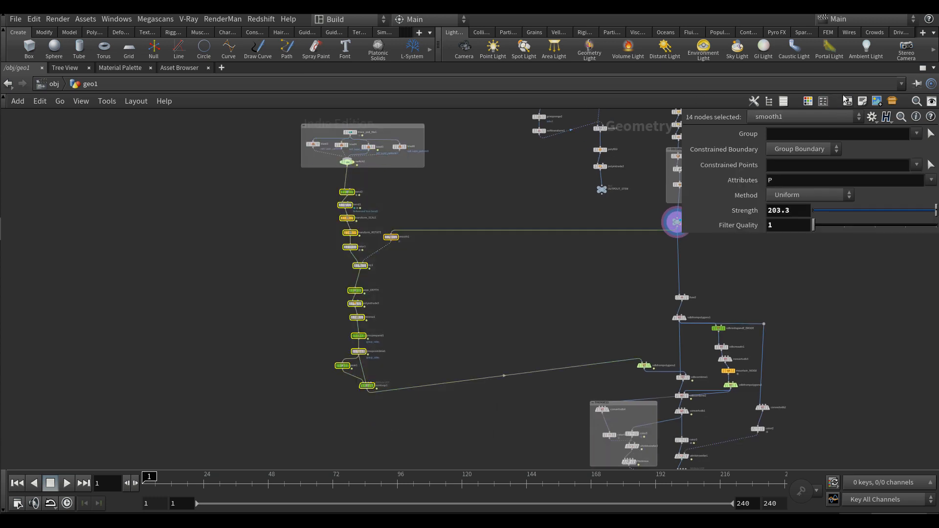
{"action": "left_click", "coordinate": [852, 101]}
Color both pattern network boxes dark purple
{"action": "middle_click_drag", "start_coordinate": [421, 231], "coordinate": [419, 253]}
{"action": "scroll", "coordinate": [384, 186], "scroll_direction": "up", "scroll_amount": 4}
{"action": "left_click", "coordinate": [352, 195]}
{"action": "key", "text": "c"}
{"action": "left_click", "coordinate": [919, 443]}
{"action": "left_click", "coordinate": [352, 299]}
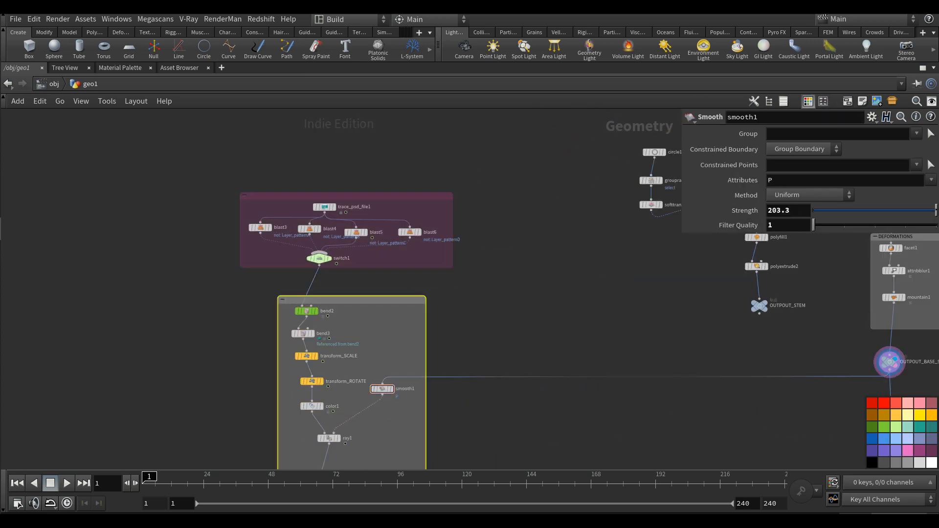
{"action": "left_click", "coordinate": [919, 443]}
Add a sticky note reading SHAPE CARVING above the trace_psd_file1 network box
{"action": "middle_click_drag", "start_coordinate": [545, 299], "coordinate": [522, 298]}
{"action": "left_click", "coordinate": [862, 101]}
{"action": "left_click_drag", "start_coordinate": [491, 230], "coordinate": [250, 129]}
{"action": "left_click_drag", "start_coordinate": [284, 189], "coordinate": [381, 172]}
{"action": "left_click_drag", "start_coordinate": [313, 129], "coordinate": [297, 160]}
{"action": "left_click", "coordinate": [285, 168]}
{"action": "type", "text": "SHAPE CARVING"}
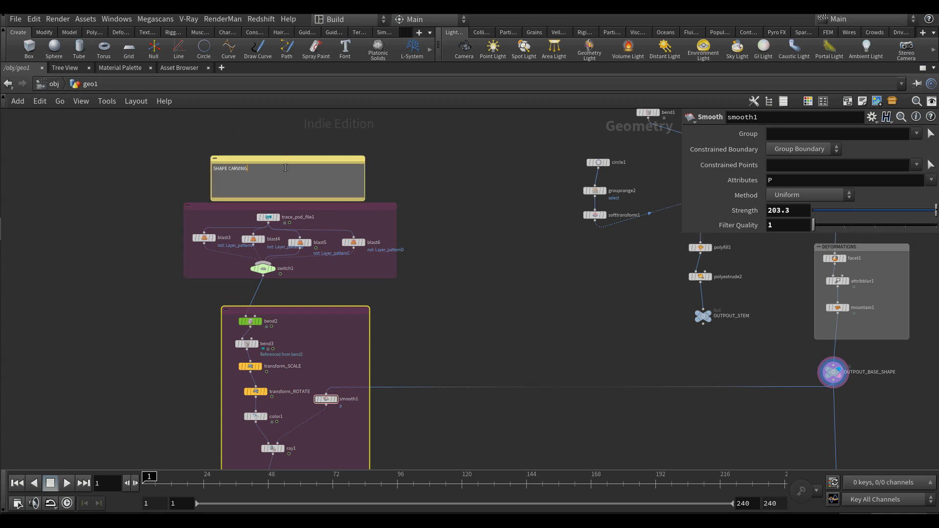
Shrink the SHAPE CARVING note, enlarge its text and color it the same dark purple as its boxes
{"action": "left_click", "coordinate": [287, 160]}
{"action": "left_click_drag", "start_coordinate": [365, 200], "coordinate": [293, 136]}
{"action": "right_click", "coordinate": [280, 162]}
{"action": "mouse_move", "coordinate": [294, 240]}
{"action": "left_click", "coordinate": [411, 274]}
{"action": "mouse_move", "coordinate": [319, 156]}
{"action": "left_mouse_down"}
{"action": "mouse_move", "coordinate": [451, 178]}
{"action": "mouse_move", "coordinate": [287, 166]}
{"action": "mouse_move", "coordinate": [445, 367]}
{"action": "left_mouse_up"}
{"action": "key", "text": "c"}
{"action": "left_click", "coordinate": [922, 437]}
{"action": "key", "text": "c"}
{"action": "key", "text": "ctrl+c"}
Enclose the stem nodes down to OUTPOUT_STEM in a network box and color it teal
{"action": "scroll", "coordinate": [299, 167], "scroll_direction": "down", "scroll_amount": 4}
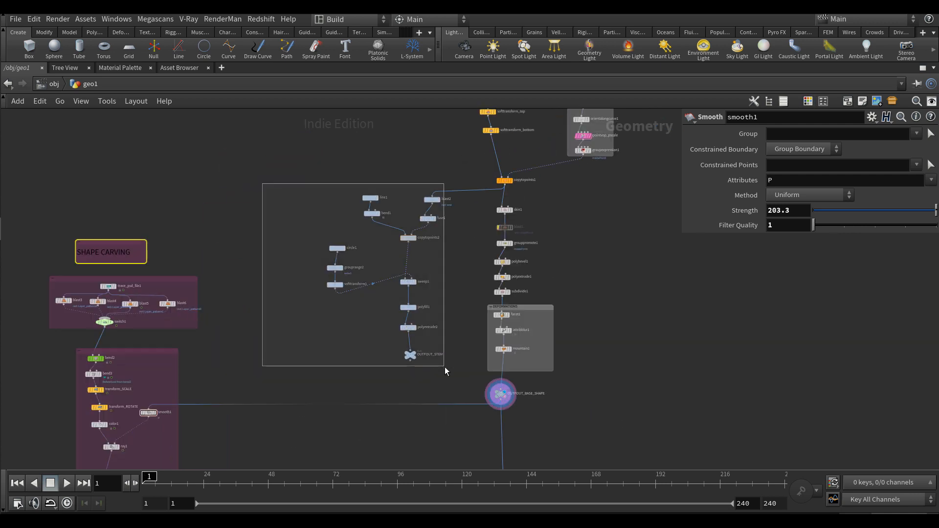
{"action": "key", "text": "shift+o"}
{"action": "left_click_drag", "start_coordinate": [390, 190], "coordinate": [357, 188]}
{"action": "key", "text": "c"}
{"action": "left_click", "coordinate": [904, 437]}
{"action": "key", "text": "c"}
{"action": "middle_click_drag", "start_coordinate": [235, 247], "coordinate": [258, 256]}
{"action": "scroll", "coordinate": [258, 256], "scroll_direction": "up", "scroll_amount": 3}
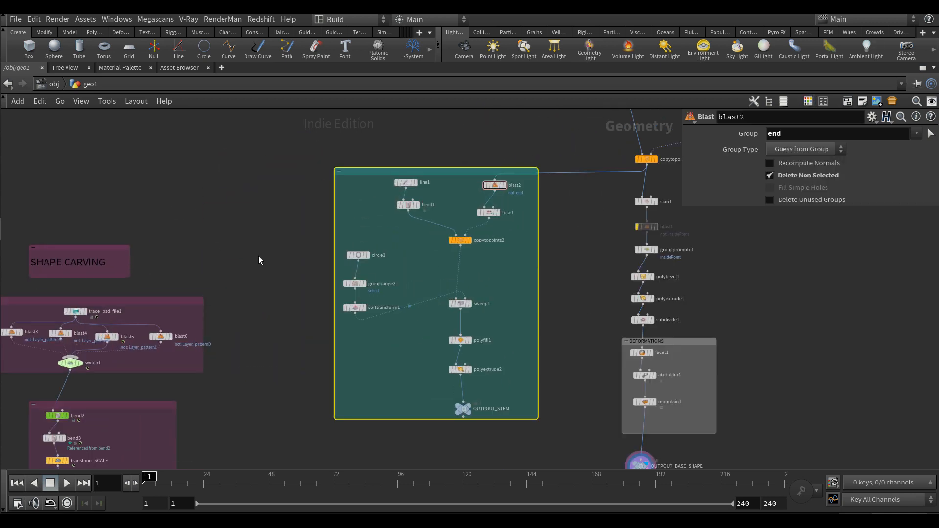
Color the softtransform1 node green
{"action": "left_click", "coordinate": [354, 307]}
{"action": "key", "text": "c"}
{"action": "left_click", "coordinate": [888, 433]}
{"action": "key", "text": "c"}
Duplicate the SHAPE CARVING note above the stem box, color it teal and change its text to MODEL STEM
{"action": "middle_click_drag", "start_coordinate": [199, 342], "coordinate": [236, 386]}
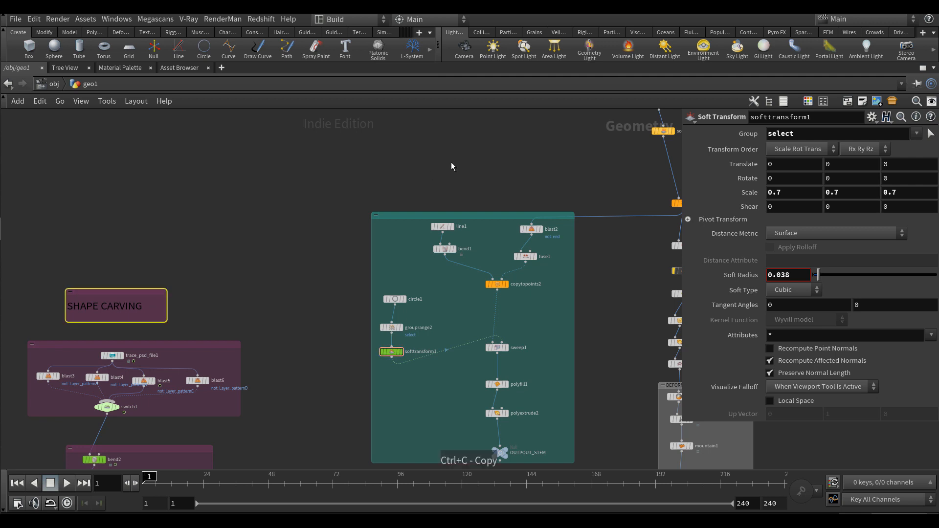
{"action": "key", "text": "ctrl+v"}
{"action": "key", "text": "c"}
{"action": "left_click", "coordinate": [932, 427]}
{"action": "double_click", "coordinate": [471, 181]}
{"action": "type", "text": "MODEL"}
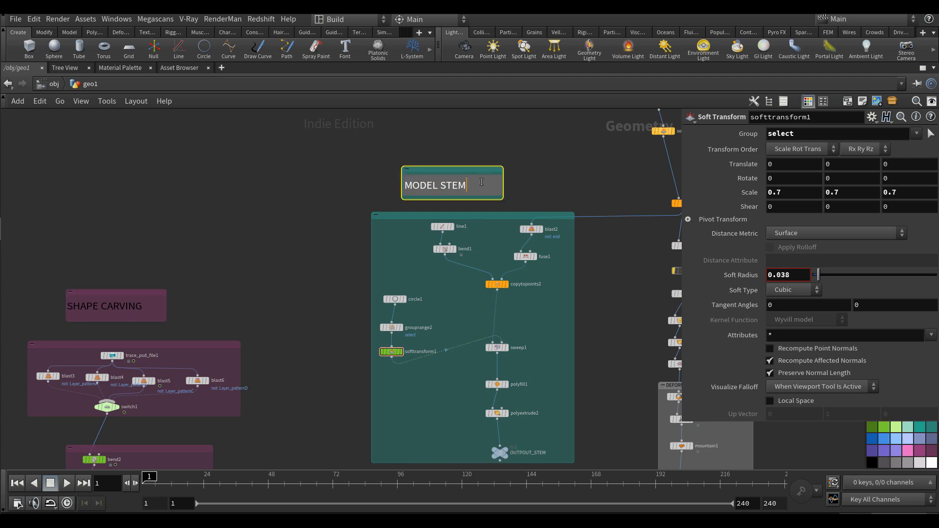
Enclose the pumpkin modeling nodes, from the top of the chain to OUTPOUT_BASE_SHAPE, in a network box
{"action": "scroll", "coordinate": [460, 203], "scroll_direction": "down", "scroll_amount": 4}
{"action": "middle_click_drag", "start_coordinate": [414, 302], "coordinate": [334, 237]}
{"action": "scroll", "coordinate": [454, 364], "scroll_direction": "up", "scroll_amount": 1}
{"action": "middle_click_drag", "start_coordinate": [542, 179], "coordinate": [451, 338]}
{"action": "scroll", "coordinate": [454, 364], "scroll_direction": "down", "scroll_amount": 1}
{"action": "left_click_drag", "start_coordinate": [547, 169], "coordinate": [353, 456]}
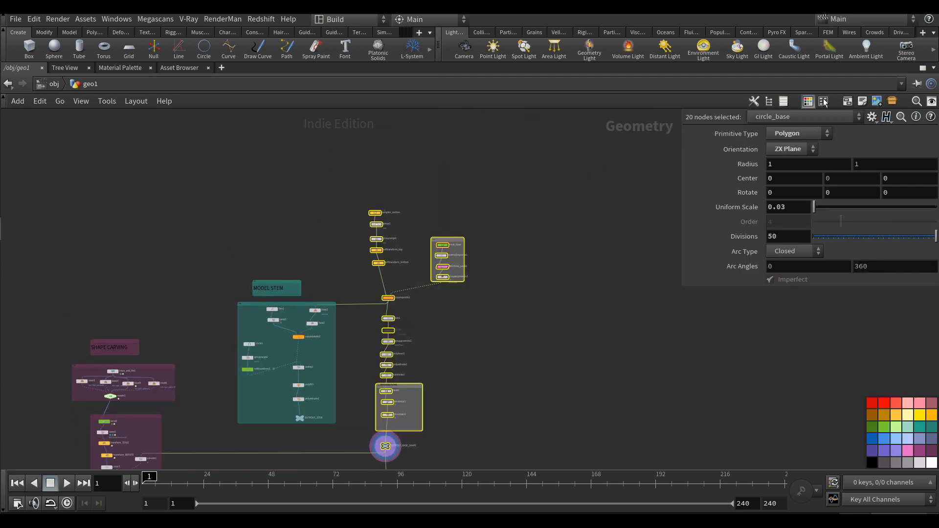
{"action": "key", "text": "c"}
{"action": "left_click", "coordinate": [848, 102]}
Duplicate a note above the pumpkin box, change its text to MODEL PUMPKIN, and color the note and box indigo
{"action": "scroll", "coordinate": [316, 264], "scroll_direction": "up", "scroll_amount": 1}
{"action": "left_click_drag", "start_coordinate": [315, 267], "coordinate": [282, 296]}
{"action": "key", "text": "ctrl+c"}
{"action": "key", "text": "ctrl+v"}
{"action": "scroll", "coordinate": [456, 170], "scroll_direction": "up", "scroll_amount": 3}
{"action": "double_click", "coordinate": [462, 173]}
{"action": "double_click", "coordinate": [463, 173]}
{"action": "left_click_drag", "start_coordinate": [499, 172], "coordinate": [443, 217]}
{"action": "key", "text": "c"}
{"action": "left_click", "coordinate": [888, 451]}
{"action": "key", "text": "c"}
{"action": "scroll", "coordinate": [577, 351], "scroll_direction": "down", "scroll_amount": 7}
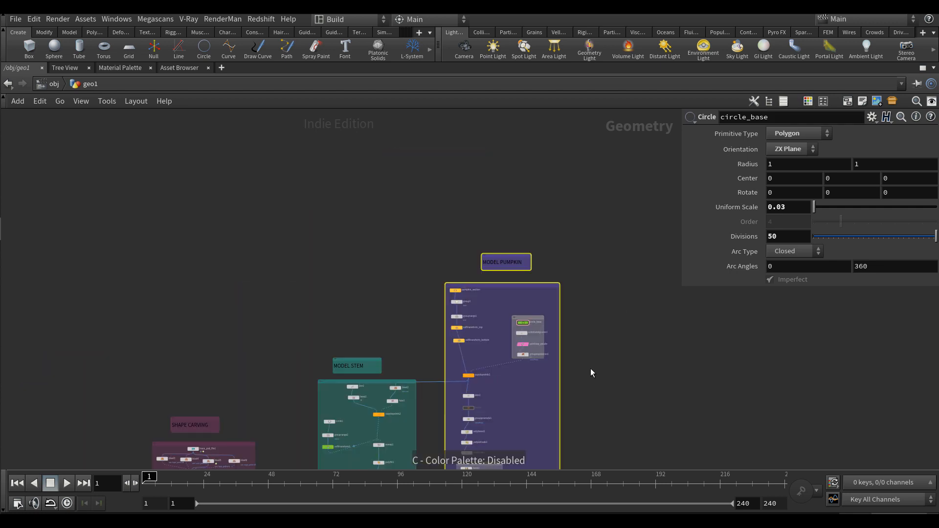
Enclose the VDB carving nodes, from fuse2 down through attribcopy1 and including the THICKNESS box, in a network box
{"action": "left_click", "coordinate": [591, 368]}
{"action": "middle_click_drag", "start_coordinate": [591, 368], "coordinate": [544, 192]}
{"action": "middle_click_drag", "start_coordinate": [535, 392], "coordinate": [530, 363]}
{"action": "scroll", "coordinate": [442, 431], "scroll_direction": "up", "scroll_amount": 4}
{"action": "left_click_drag", "start_coordinate": [415, 424], "coordinate": [512, 284]}
{"action": "left_click_drag", "start_coordinate": [493, 294], "coordinate": [499, 440]}
{"action": "scroll", "coordinate": [501, 240], "scroll_direction": "up", "scroll_amount": 1}
{"action": "middle_click_drag", "start_coordinate": [501, 241], "coordinate": [472, 317]}
{"action": "left_click", "coordinate": [522, 389]}
{"action": "scroll", "coordinate": [422, 212], "scroll_direction": "up", "scroll_amount": 2}
{"action": "left_click_drag", "start_coordinate": [316, 127], "coordinate": [456, 240]}
{"action": "scroll", "coordinate": [431, 262], "scroll_direction": "up", "scroll_amount": 2}
{"action": "left_click", "coordinate": [477, 311]}
{"action": "scroll", "coordinate": [425, 319], "scroll_direction": "down", "scroll_amount": 3}
{"action": "left_click_drag", "start_coordinate": [236, 444], "coordinate": [617, 127]}
{"action": "left_click", "coordinate": [848, 101]}
Color the VDB carving network box black
{"action": "scroll", "coordinate": [547, 199], "scroll_direction": "down", "scroll_amount": 2}
{"action": "left_click", "coordinate": [540, 152]}
{"action": "key", "text": "c"}
{"action": "left_click", "coordinate": [872, 461]}
{"action": "key", "text": "c"}
Enclose the nodes from vdbreshapesdf_ERODE to vdbfrompolygons3 in a network box titled INSIDE
{"action": "left_click", "coordinate": [569, 357]}
{"action": "scroll", "coordinate": [511, 262], "scroll_direction": "up", "scroll_amount": 3}
{"action": "left_click_drag", "start_coordinate": [511, 305], "coordinate": [460, 181]}
{"action": "key", "text": "shift+o"}
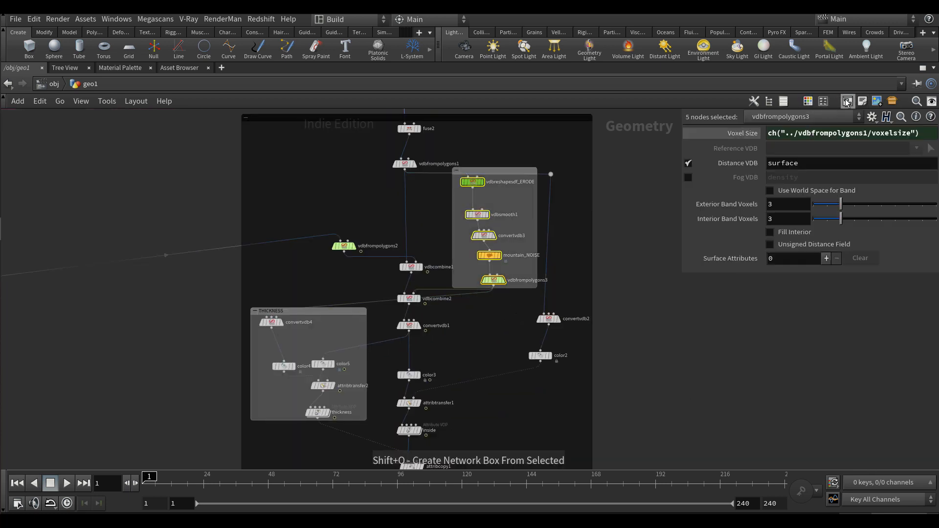
{"action": "scroll", "coordinate": [501, 170], "scroll_direction": "up", "scroll_amount": 2}
{"action": "double_click", "coordinate": [502, 174]}
{"action": "type", "text": "INSIDE"}
{"action": "key", "text": "Return"}
{"action": "scroll", "coordinate": [504, 177], "scroll_direction": "down", "scroll_amount": 3}
{"action": "left_click_drag", "start_coordinate": [535, 330], "coordinate": [542, 329]}
{"action": "left_click_drag", "start_coordinate": [541, 298], "coordinate": [547, 298]}
{"action": "left_click", "coordinate": [538, 348]}
{"action": "scroll", "coordinate": [539, 357], "scroll_direction": "down", "scroll_amount": 2}
Duplicate a sticky note above the VDB carving box, change its text to CARVING PUMPKIN and color it black
{"action": "middle_click_drag", "start_coordinate": [425, 200], "coordinate": [419, 375]}
{"action": "scroll", "coordinate": [418, 209], "scroll_direction": "down", "scroll_amount": 1}
{"action": "left_click", "coordinate": [336, 157]}
{"action": "key", "text": "ctrl+c"}
{"action": "key", "text": "ctrl+v"}
{"action": "scroll", "coordinate": [482, 364], "scroll_direction": "up", "scroll_amount": 3}
{"action": "double_click", "coordinate": [479, 369]}
{"action": "type", "text": "C"}
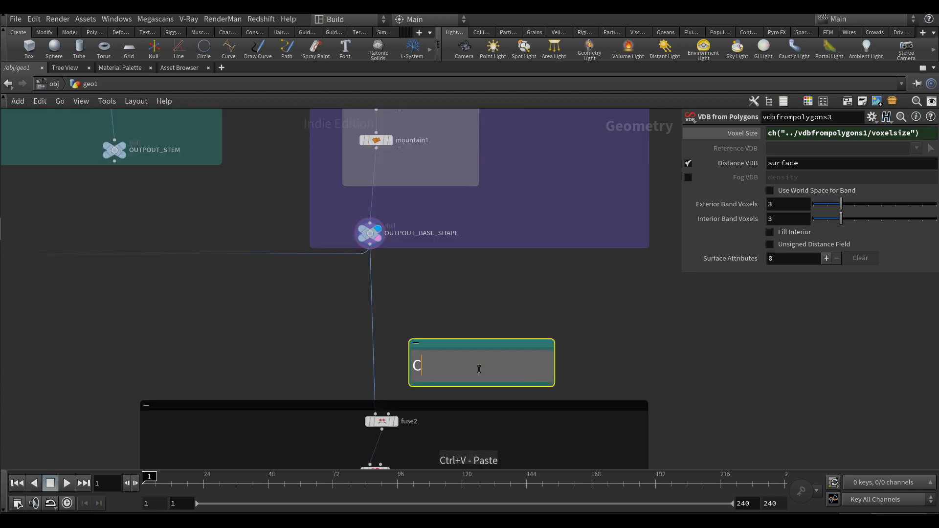
{"action": "type", "text": "ARVING PUMPKIN"}
{"action": "key", "text": "Return"}
{"action": "key", "text": "c"}
{"action": "scroll", "coordinate": [608, 370], "scroll_direction": "down", "scroll_amount": 6}
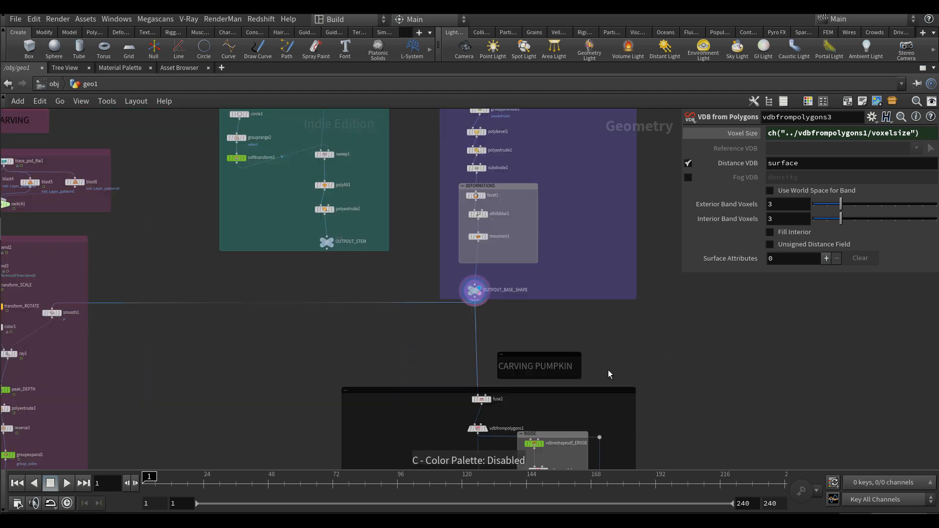
Restore the split layout with the viewport and parameters beside the network editor
{"action": "middle_click_drag", "start_coordinate": [575, 441], "coordinate": [552, 389]}
{"action": "scroll", "coordinate": [552, 391], "scroll_direction": "up", "scroll_amount": 3}
{"action": "key", "text": "ctrl+b"}
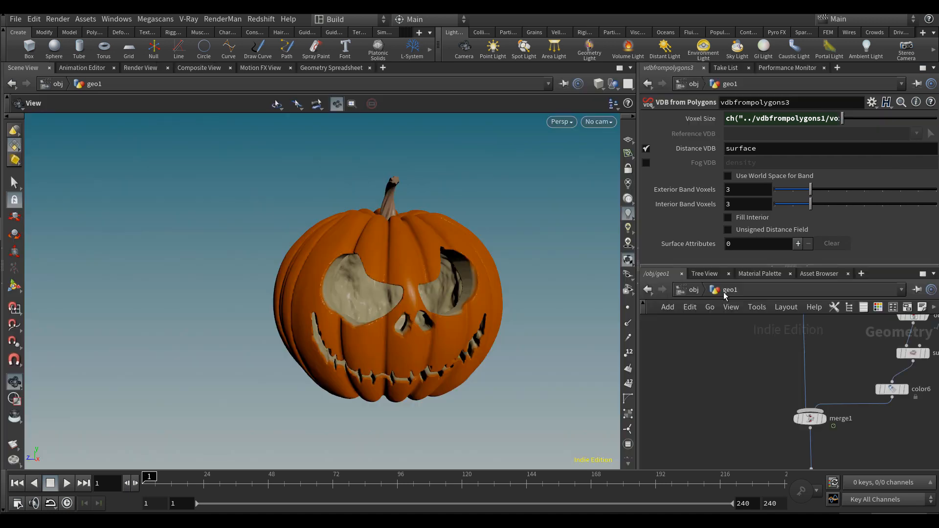
Rename the geo1 object at the object level to PUMPKIN_A and reposition its node
{"action": "left_click", "coordinate": [694, 289]}
{"action": "double_click", "coordinate": [838, 391]}
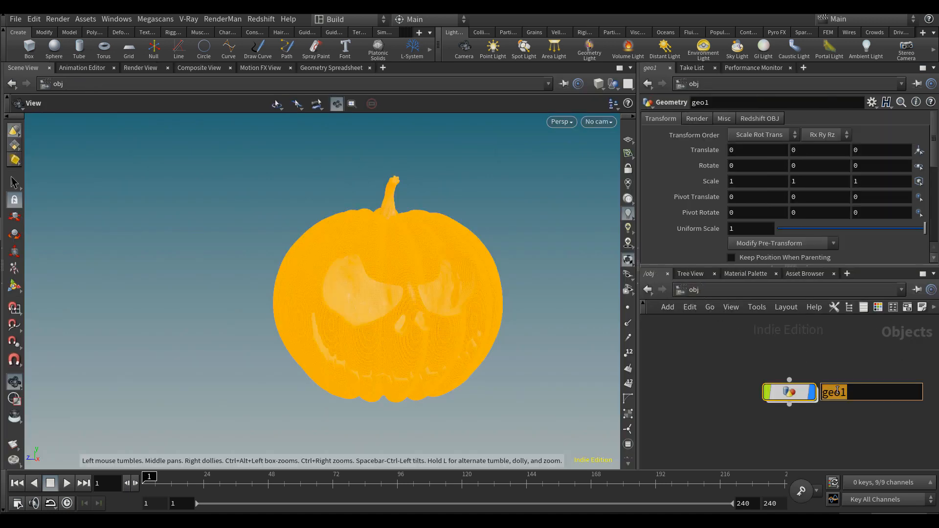
{"action": "key", "text": "Return"}
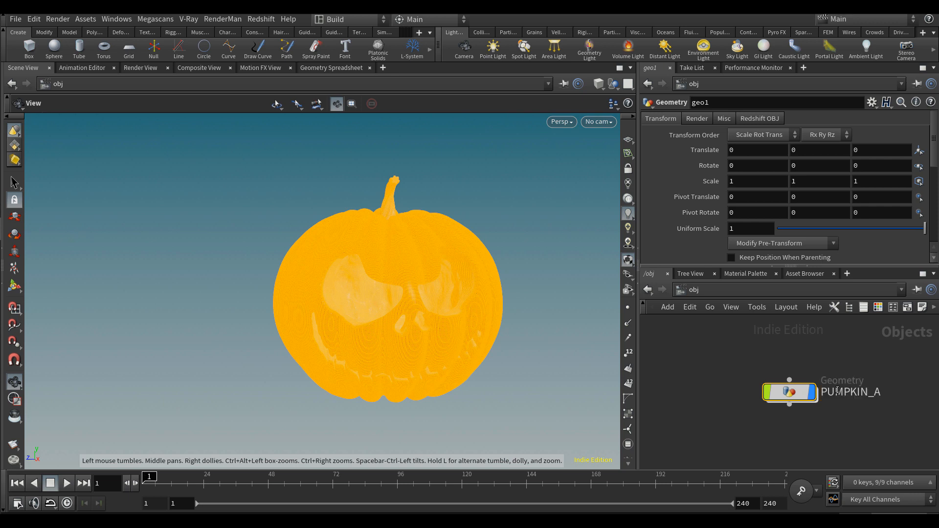
{"action": "left_click_drag", "start_coordinate": [798, 394], "coordinate": [784, 363]}
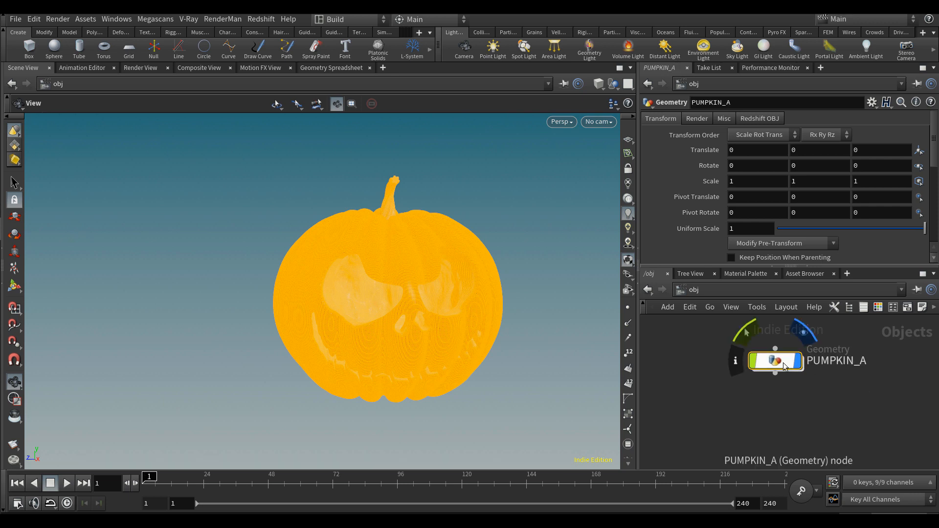
Insert a File Cache node between normal1 and OUTPOUT_PUMPKIN inside PUMPKIN_A
{"action": "double_click", "coordinate": [784, 364]}
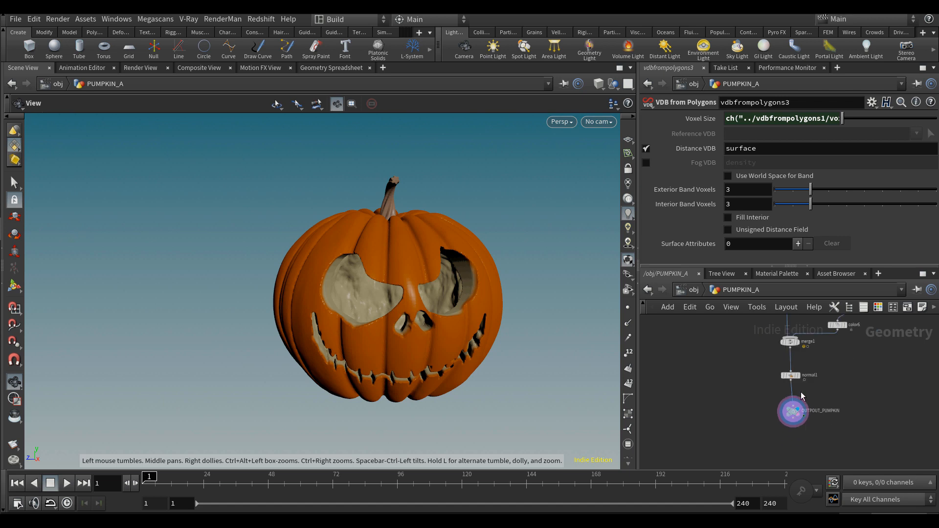
{"action": "scroll", "coordinate": [802, 391], "scroll_direction": "up", "scroll_amount": 3}
{"action": "key", "text": "Tab"}
{"action": "key", "text": "Return"}
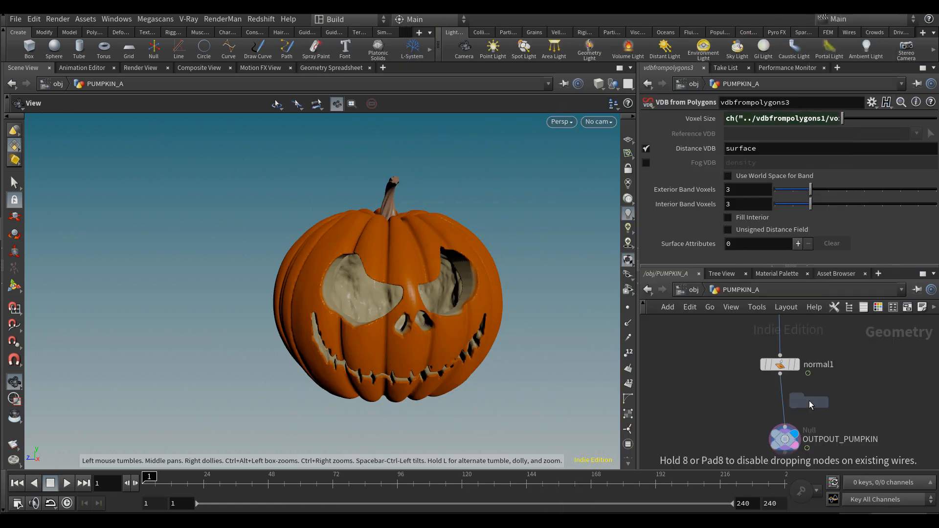
{"action": "left_click", "coordinate": [786, 403]}
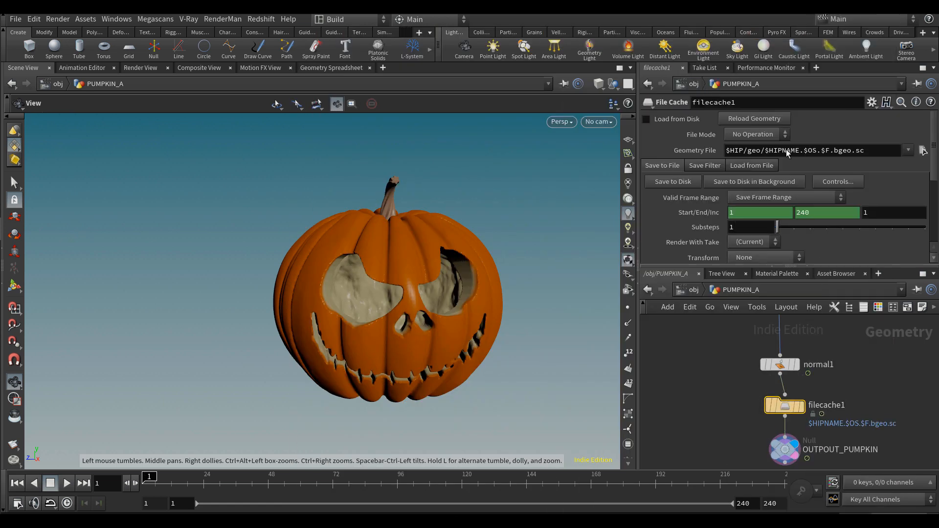
Set the file cache to save only the current frame, with the geometry file $HIP/geo/pumpkinA.bgeo.sc
{"action": "left_click", "coordinate": [752, 198]}
{"action": "left_click", "coordinate": [767, 210]}
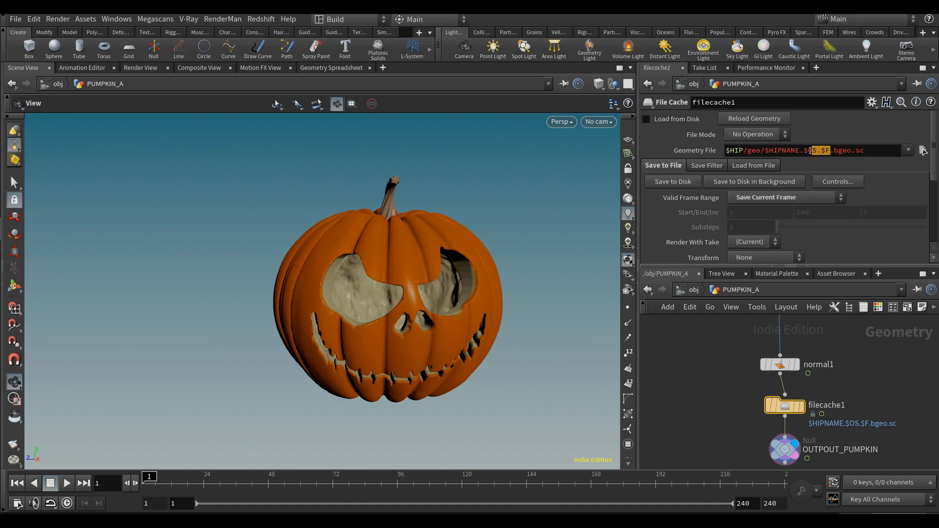
{"action": "key", "text": "BackSpace"}
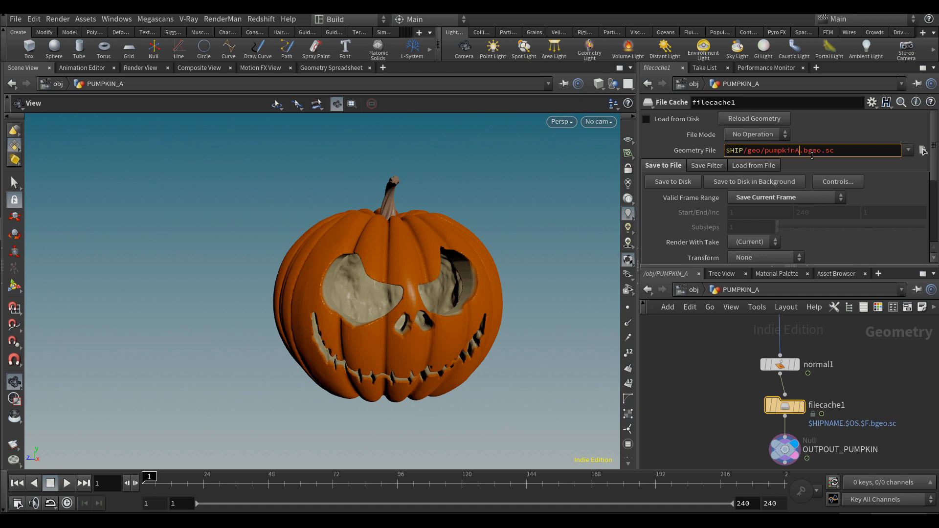
{"action": "key", "text": "Return"}
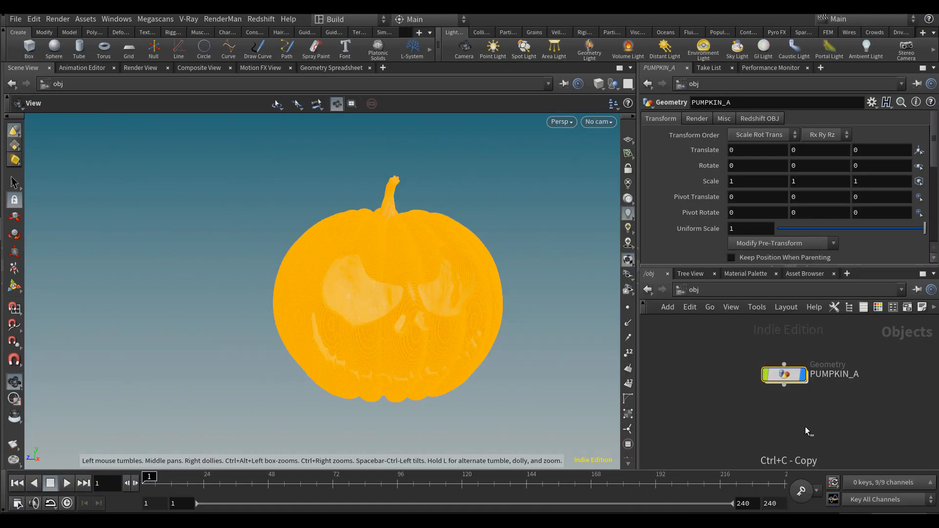
Paste a copy of the PUMPKIN_A object and rename it PUMPKIN_B
{"action": "key", "text": "ctrl+v"}
{"action": "double_click", "coordinate": [851, 428]}
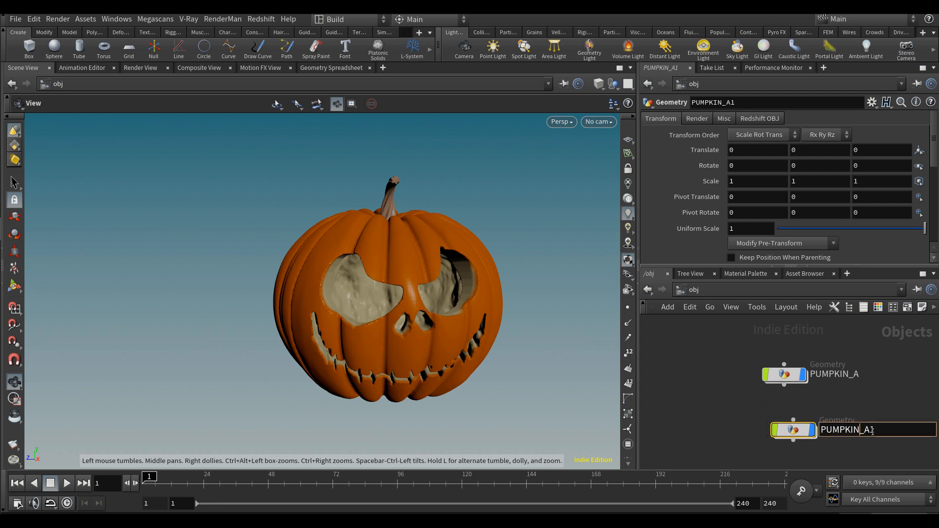
{"action": "type", "text": "B"}
{"action": "key", "text": "Return"}
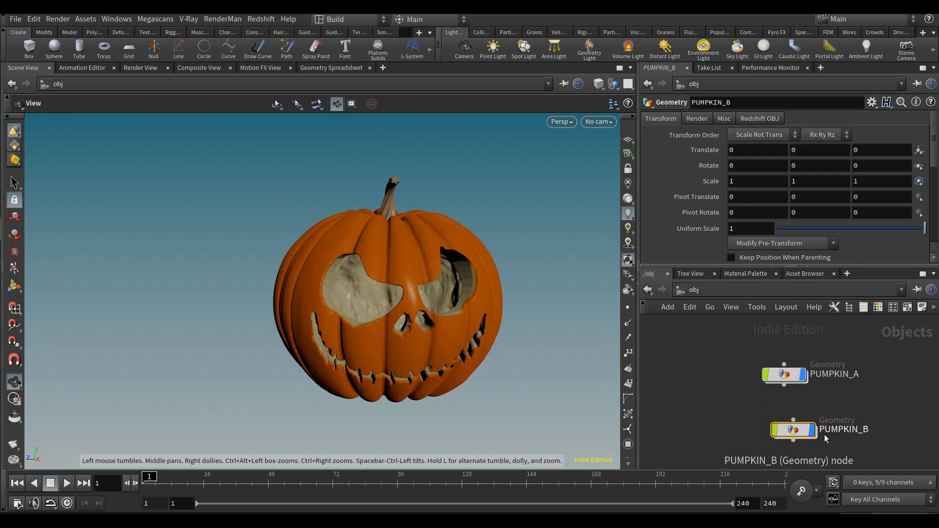
Change the geometry file of PUMPKIN_B's filecache1 node to $HIP/geo/pumpkinB.bgeo.sc
{"action": "double_click", "coordinate": [793, 431]}
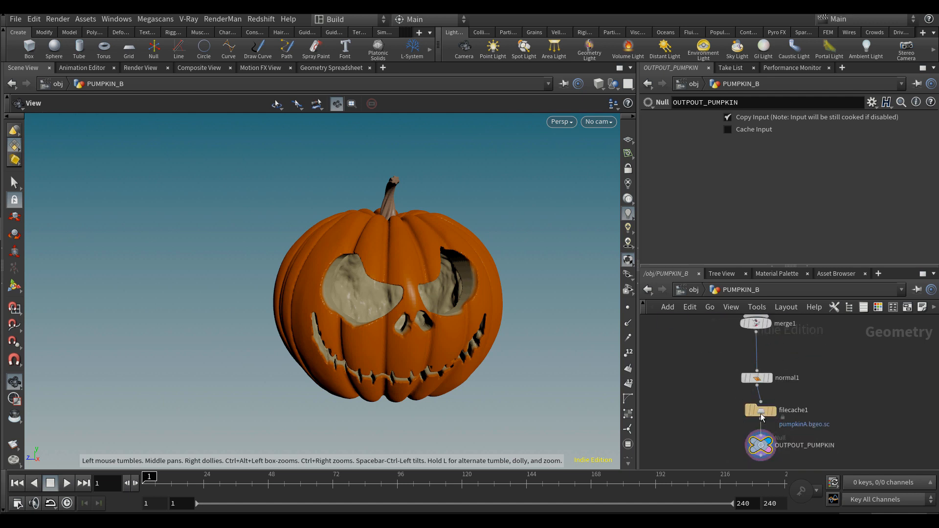
{"action": "left_click", "coordinate": [749, 412]}
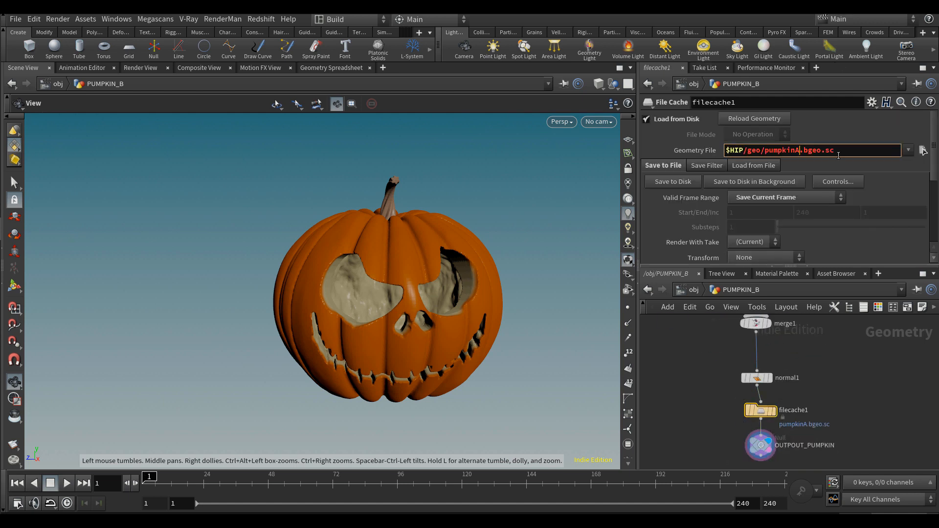
{"action": "key", "text": "BackSpace"}
{"action": "type", "text": "B"}
{"action": "key", "text": "Return"}
{"action": "mouse_move", "coordinate": [752, 414]}
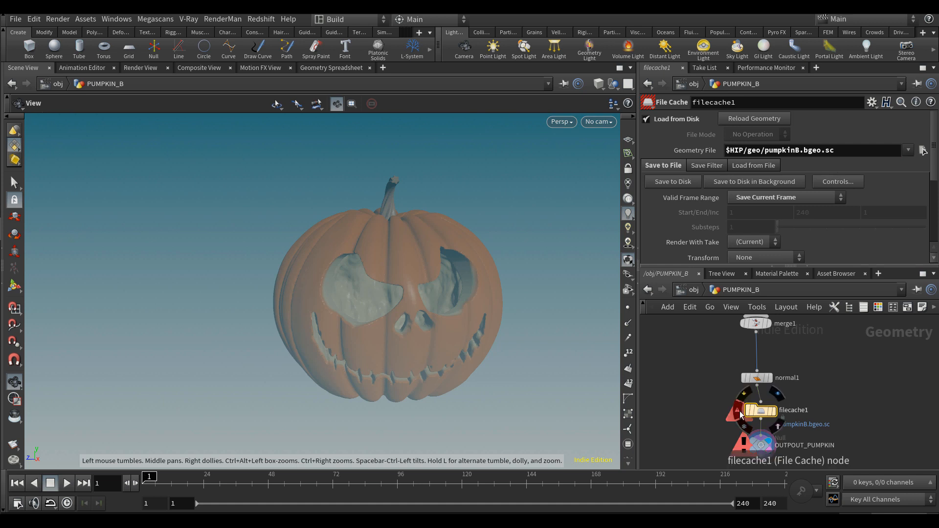
Open the parameters of pointvop_pscale in PUMPKIN_B's base shape network and display the copytopoints1 node
{"action": "scroll", "coordinate": [792, 377], "scroll_direction": "down", "scroll_amount": 5}
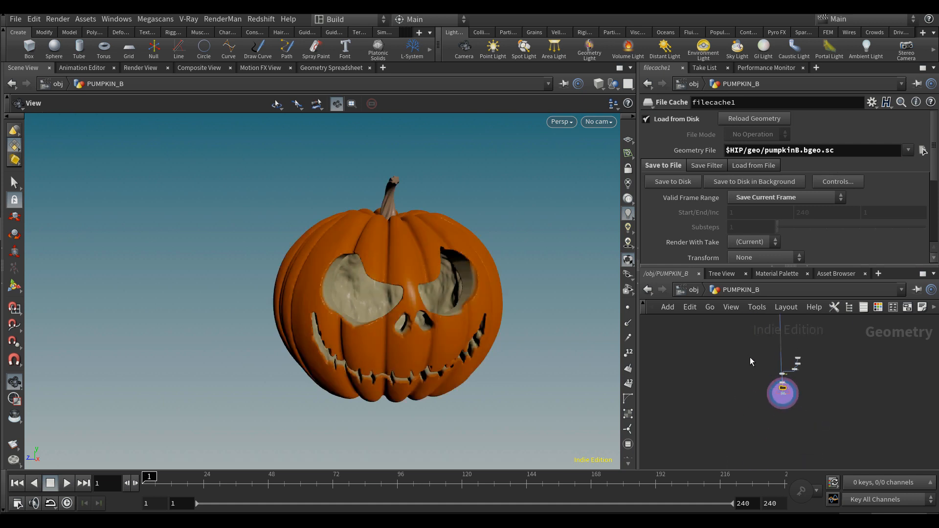
{"action": "middle_click_drag", "start_coordinate": [750, 357], "coordinate": [741, 435]}
{"action": "scroll", "coordinate": [742, 435], "scroll_direction": "down", "scroll_amount": 3}
{"action": "scroll", "coordinate": [741, 347], "scroll_direction": "up", "scroll_amount": 6}
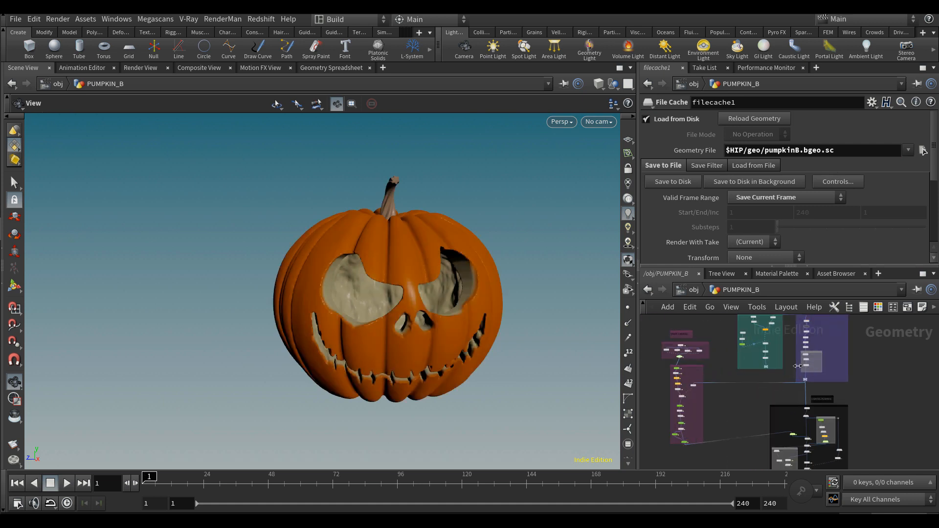
{"action": "scroll", "coordinate": [783, 372], "scroll_direction": "up", "scroll_amount": 2}
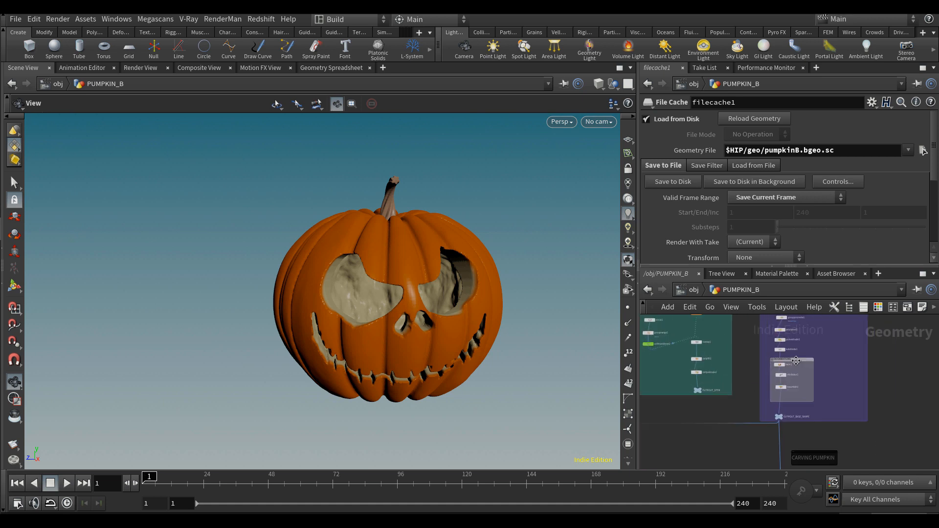
{"action": "middle_click_drag", "start_coordinate": [753, 378], "coordinate": [741, 439]}
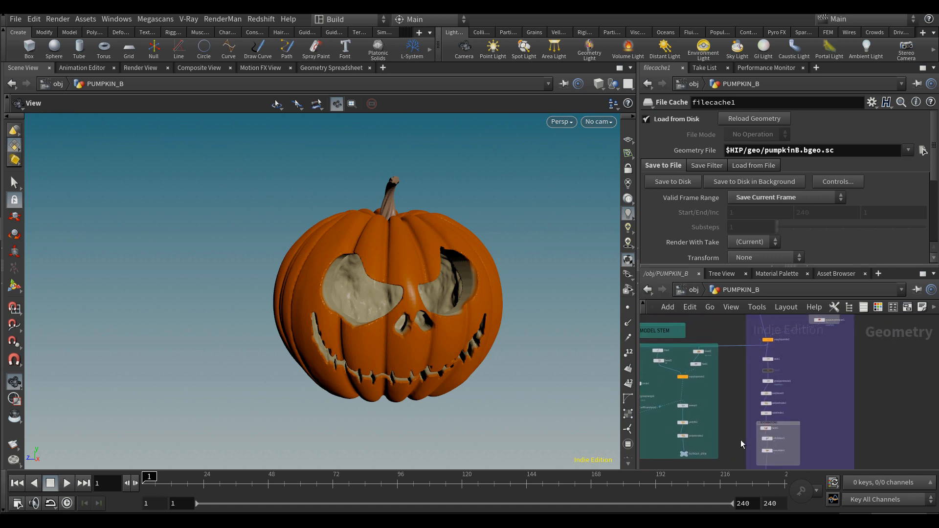
{"action": "scroll", "coordinate": [822, 356], "scroll_direction": "up", "scroll_amount": 8}
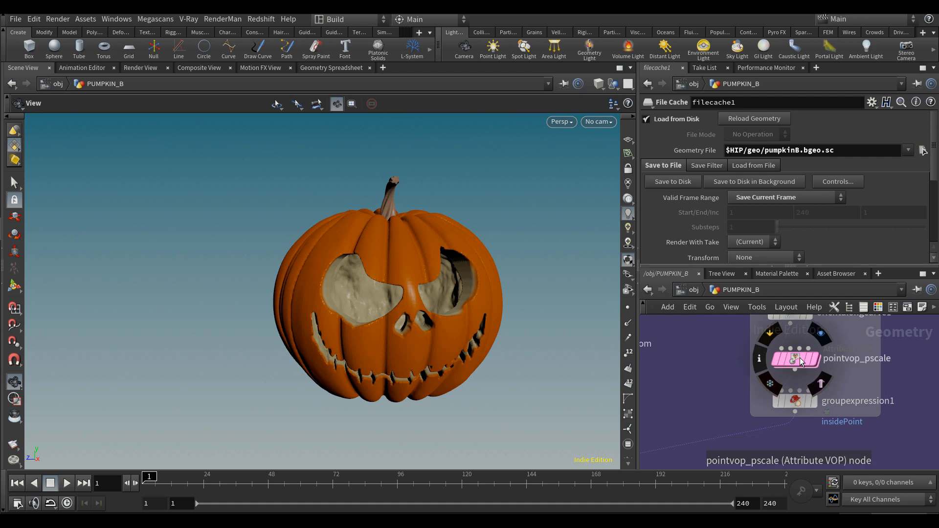
{"action": "left_click", "coordinate": [797, 359]}
{"action": "scroll", "coordinate": [714, 364], "scroll_direction": "down", "scroll_amount": 8}
{"action": "middle_click_drag", "start_coordinate": [700, 387], "coordinate": [714, 382]}
{"action": "scroll", "coordinate": [706, 381], "scroll_direction": "up", "scroll_amount": 8}
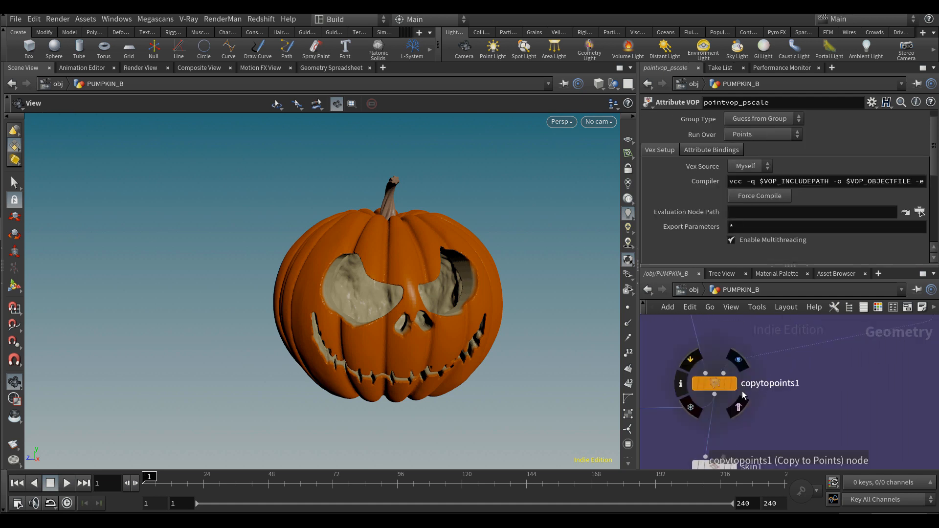
{"action": "left_click", "coordinate": [734, 387]}
Set the pointvop_pscale frequency to 1.2 and its seed to 10
{"action": "scroll", "coordinate": [741, 235], "scroll_direction": "down", "scroll_amount": 5}
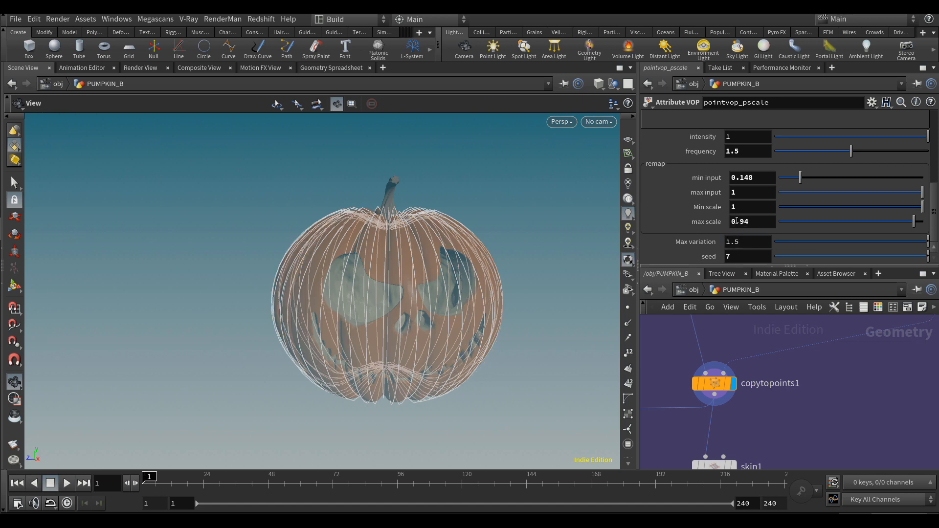
{"action": "scroll", "coordinate": [715, 207], "scroll_direction": "up", "scroll_amount": 1}
{"action": "type", "text": "2"}
{"action": "key", "text": "Return"}
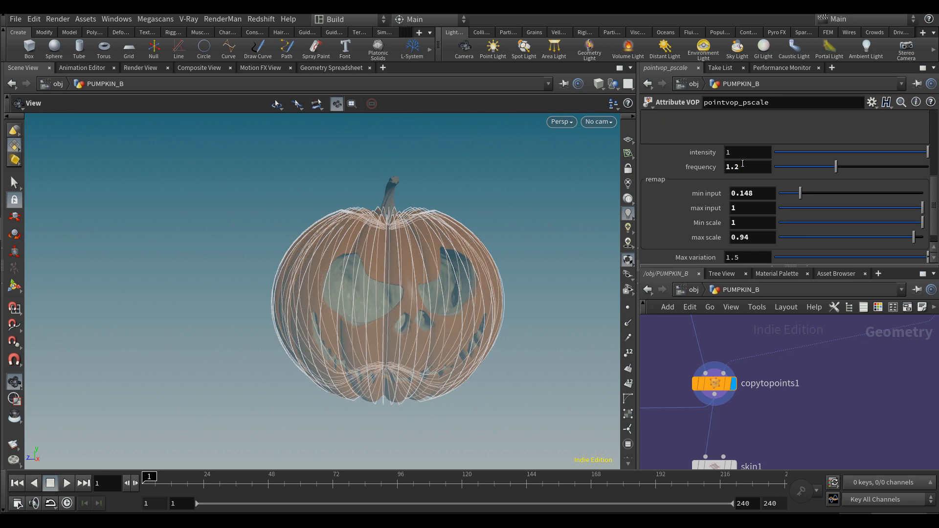
{"action": "scroll", "coordinate": [697, 416], "scroll_direction": "down", "scroll_amount": 6}
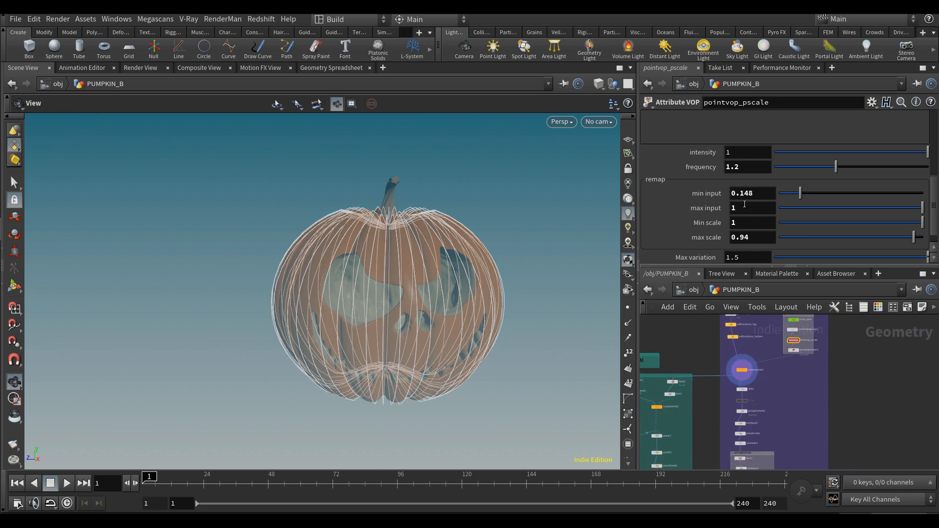
{"action": "scroll", "coordinate": [744, 205], "scroll_direction": "down", "scroll_amount": 1}
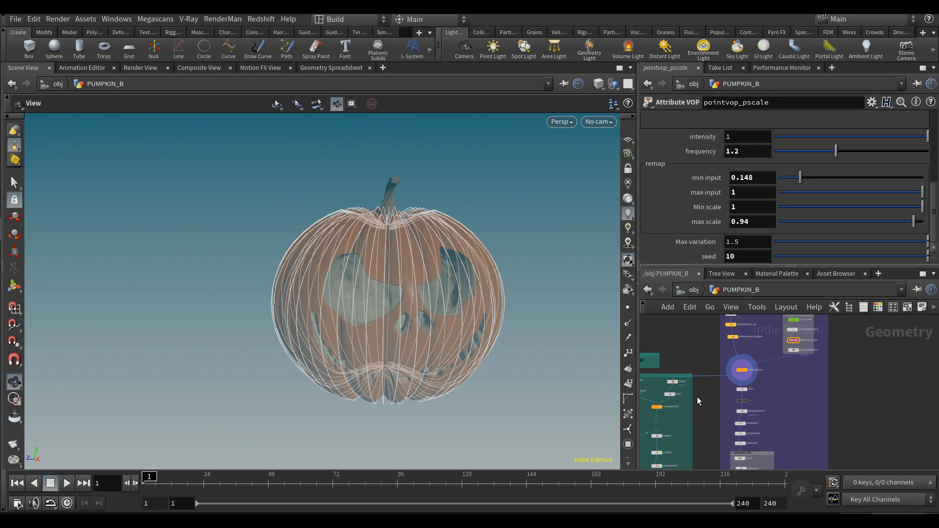
Select and display the OUTPOUT_BASE_SHAPE null to show PUMPKIN_B's base shape
{"action": "scroll", "coordinate": [698, 400], "scroll_direction": "up", "scroll_amount": 5}
{"action": "middle_click_drag", "start_coordinate": [745, 438], "coordinate": [746, 397]}
{"action": "scroll", "coordinate": [739, 395], "scroll_direction": "up", "scroll_amount": 2}
{"action": "scroll", "coordinate": [860, 436], "scroll_direction": "up", "scroll_amount": 2}
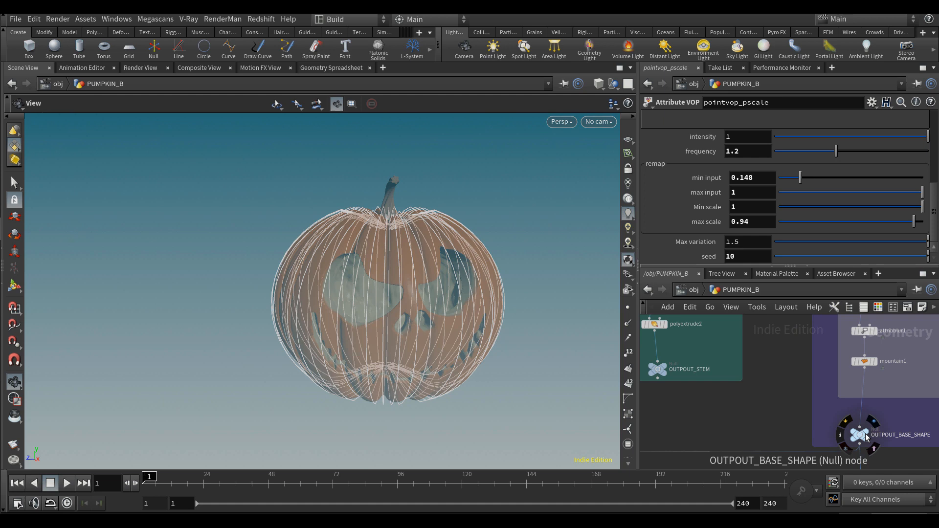
{"action": "left_click", "coordinate": [862, 440]}
{"action": "scroll", "coordinate": [862, 440], "scroll_direction": "up", "scroll_amount": 1}
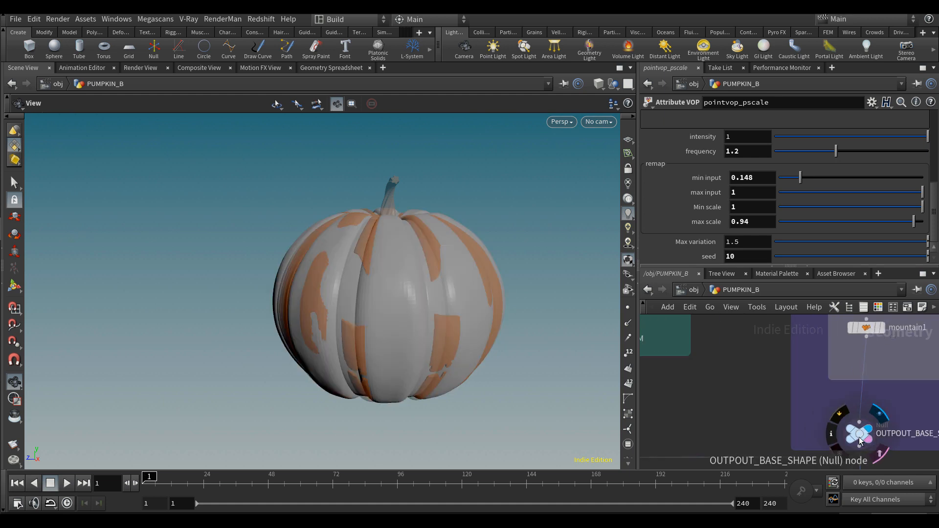
{"action": "left_click", "coordinate": [861, 440]}
Hide the other objects in the viewport and check the base shape in wireframe and shaded display
{"action": "scroll", "coordinate": [862, 440], "scroll_direction": "up", "scroll_amount": 2}
{"action": "left_click_drag", "start_coordinate": [407, 283], "coordinate": [398, 346]}
{"action": "left_click", "coordinate": [598, 83]}
{"action": "left_click", "coordinate": [633, 117]}
{"action": "scroll", "coordinate": [686, 373], "scroll_direction": "down", "scroll_amount": 3}
{"action": "key", "text": "w"}
{"action": "key", "text": "w"}
Color the polybevel1 node green and set its bevel distance to 0.01
{"action": "mouse_move", "coordinate": [744, 371]}
{"action": "middle_mouse_down"}
{"action": "mouse_move", "coordinate": [727, 450]}
{"action": "mouse_move", "coordinate": [704, 468]}
{"action": "middle_mouse_up"}
{"action": "scroll", "coordinate": [761, 410], "scroll_direction": "down", "scroll_amount": 4}
{"action": "middle_click_drag", "start_coordinate": [812, 342], "coordinate": [805, 379]}
{"action": "scroll", "coordinate": [783, 386], "scroll_direction": "up", "scroll_amount": 3}
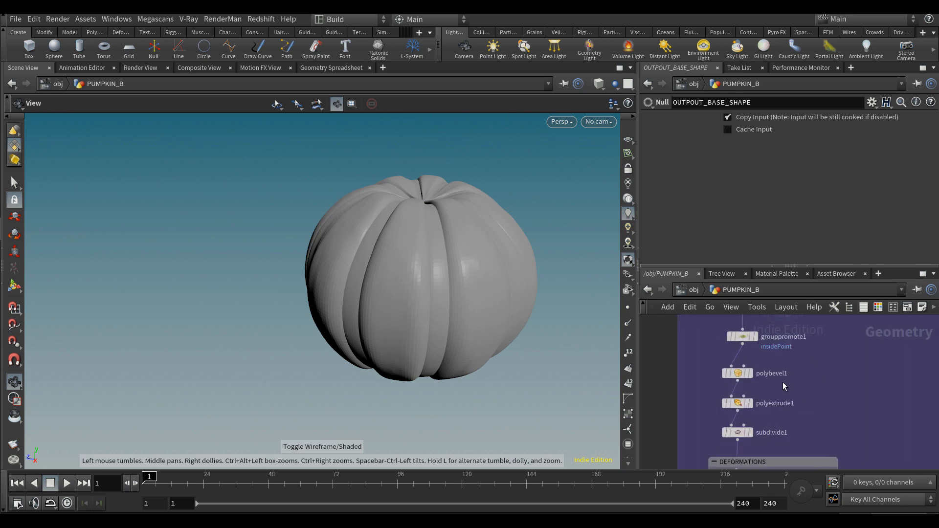
{"action": "left_click", "coordinate": [728, 372]}
{"action": "key", "text": "c"}
{"action": "key", "text": "c"}
{"action": "left_click_drag", "start_coordinate": [464, 314], "coordinate": [460, 293]}
{"action": "left_click", "coordinate": [757, 174]}
{"action": "type", "text": "0.01"}
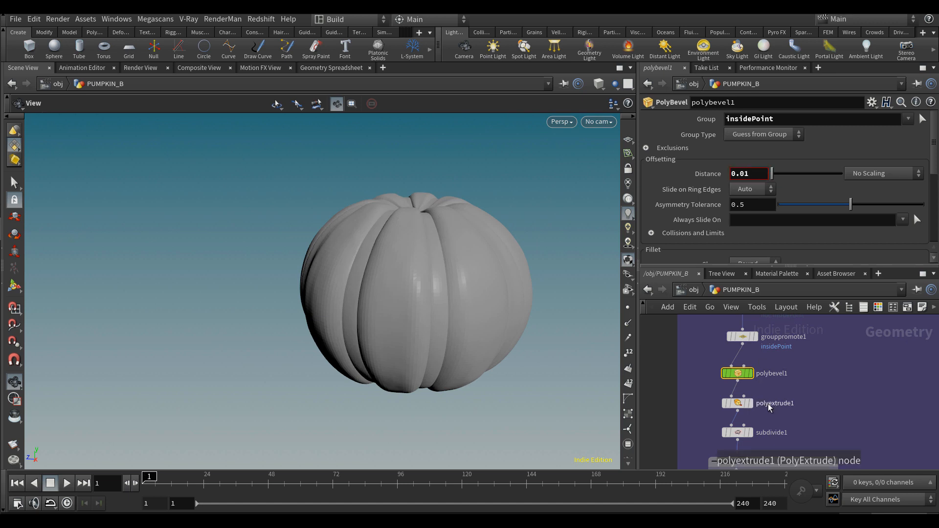
Bypass the polyextrude1 node and inspect the creases of the base shape from above
{"action": "left_click", "coordinate": [725, 407]}
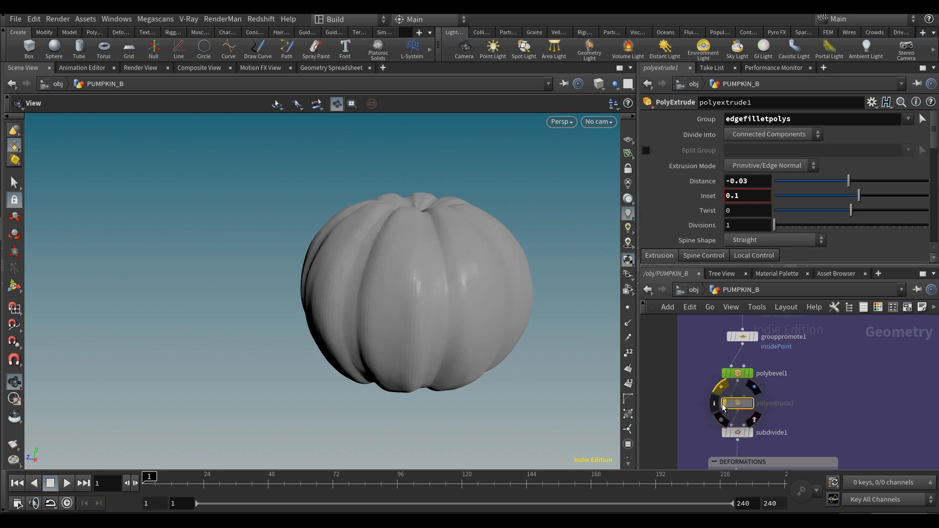
{"action": "middle_click_drag", "start_coordinate": [793, 383], "coordinate": [778, 433]}
{"action": "left_click_drag", "start_coordinate": [424, 230], "coordinate": [431, 289]}
{"action": "scroll", "coordinate": [769, 424], "scroll_direction": "down", "scroll_amount": 3}
{"action": "mouse_move", "coordinate": [778, 419]}
{"action": "middle_mouse_down"}
{"action": "mouse_move", "coordinate": [776, 468]}
{"action": "mouse_move", "coordinate": [770, 404]}
{"action": "middle_mouse_up"}
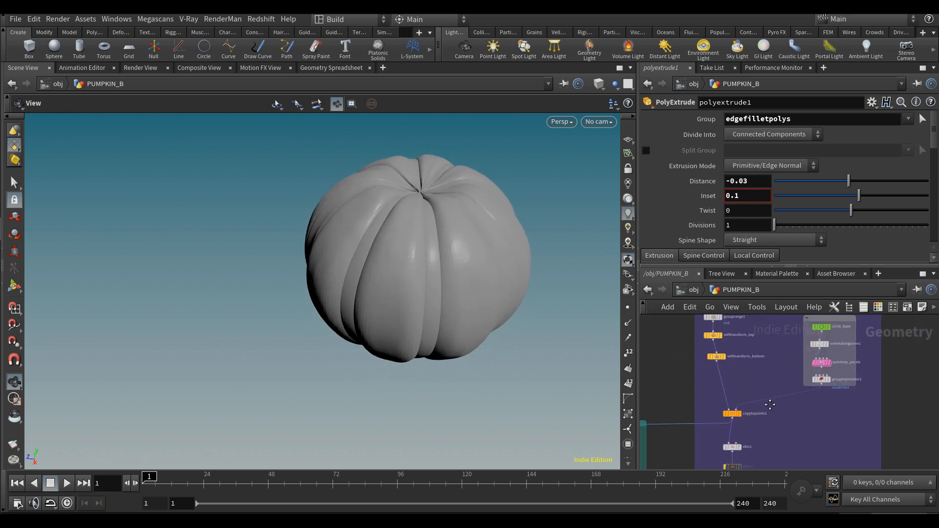
Display the copytopoints1 curves, then switch the display to the skin1 surface
{"action": "left_click", "coordinate": [740, 415]}
{"action": "scroll", "coordinate": [762, 421], "scroll_direction": "up", "scroll_amount": 1}
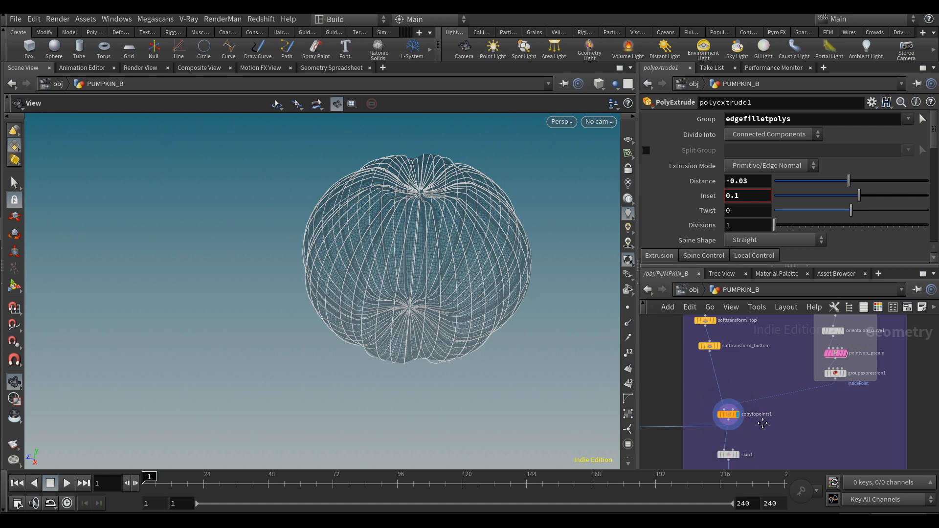
{"action": "middle_click_drag", "start_coordinate": [762, 423], "coordinate": [761, 342]}
{"action": "left_click", "coordinate": [734, 446]}
{"action": "scroll", "coordinate": [848, 342], "scroll_direction": "down", "scroll_amount": 1}
Set the pointvop_pscale frequency to 1.8, min input to 0.109 and max input to 0.891
{"action": "middle_click_drag", "start_coordinate": [847, 341], "coordinate": [812, 468]}
{"action": "scroll", "coordinate": [831, 372], "scroll_direction": "up", "scroll_amount": 1}
{"action": "left_click", "coordinate": [817, 367]}
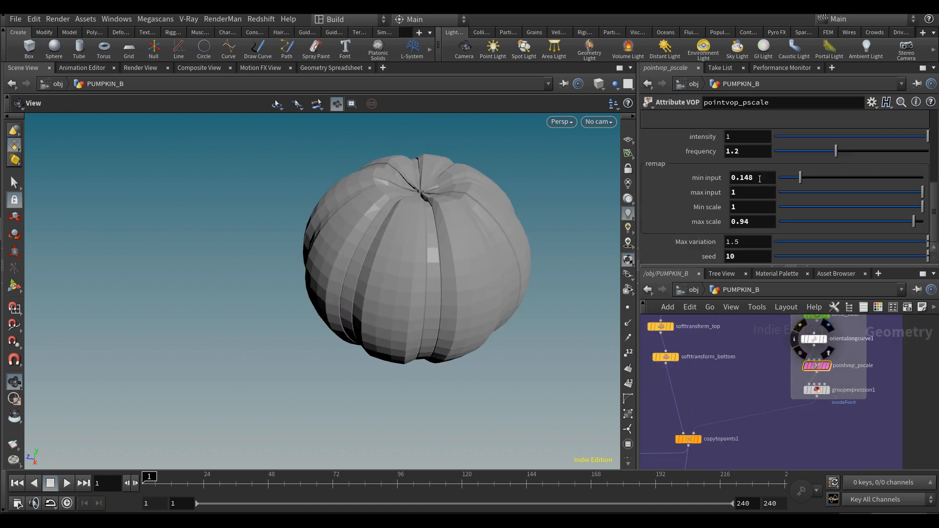
{"action": "mouse_move", "coordinate": [791, 182]}
{"action": "left_mouse_down"}
{"action": "mouse_move", "coordinate": [827, 183]}
{"action": "mouse_move", "coordinate": [795, 184]}
{"action": "left_mouse_up"}
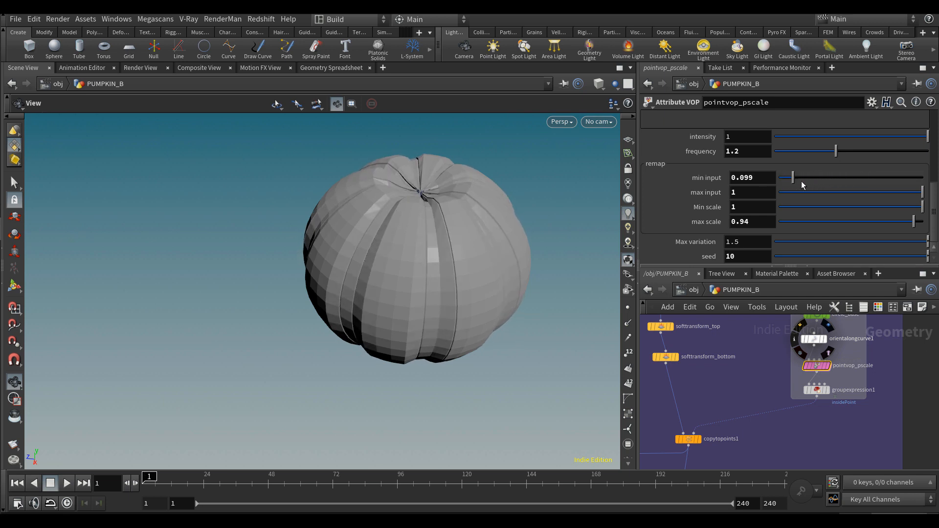
{"action": "left_click_drag", "start_coordinate": [919, 194], "coordinate": [938, 193]}
{"action": "middle_click_drag", "start_coordinate": [736, 152], "coordinate": [778, 153]}
{"action": "left_click_drag", "start_coordinate": [779, 177], "coordinate": [753, 178]}
{"action": "mouse_move", "coordinate": [919, 191]}
{"action": "left_mouse_down"}
{"action": "mouse_move", "coordinate": [813, 189]}
{"action": "mouse_move", "coordinate": [932, 177]}
{"action": "left_mouse_up"}
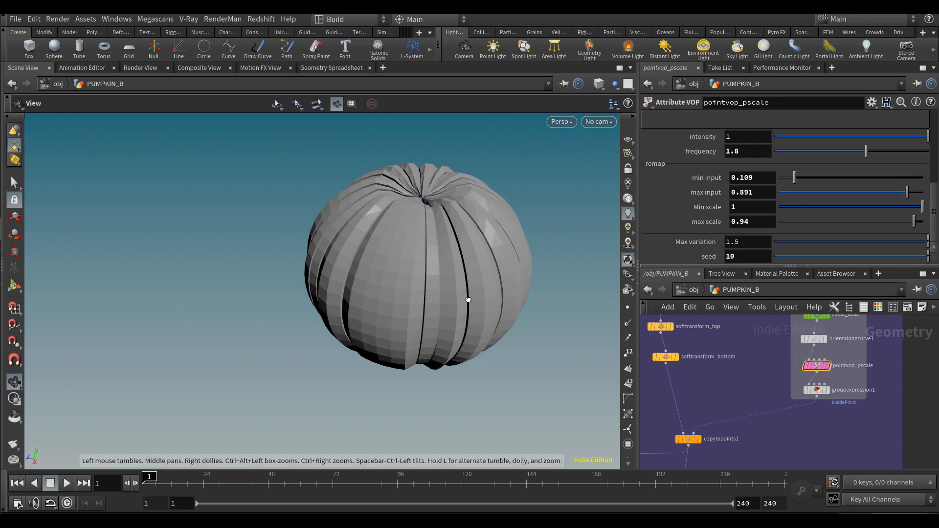
Return the display to the OUTPOUT_BASE_SHAPE null to check the reshaped ribs
{"action": "scroll", "coordinate": [799, 383], "scroll_direction": "down", "scroll_amount": 5}
{"action": "scroll", "coordinate": [789, 405], "scroll_direction": "up", "scroll_amount": 5}
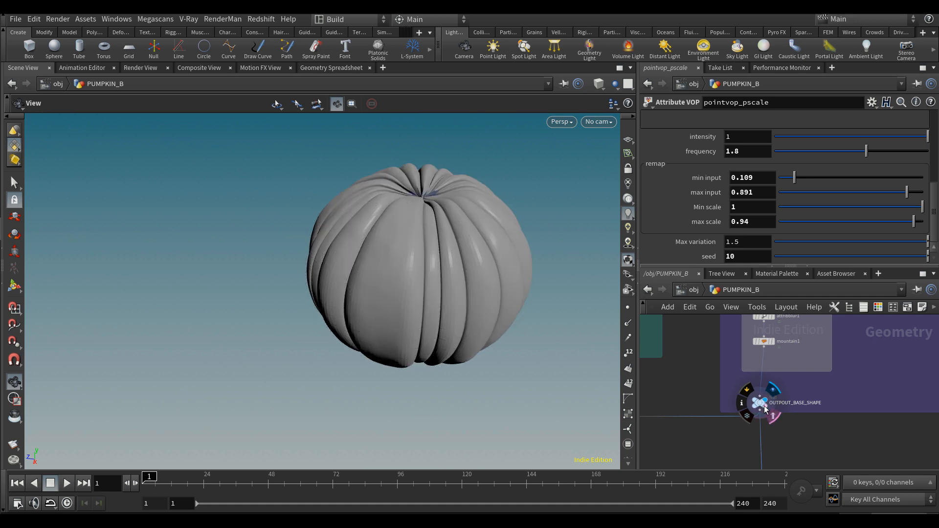
Set the second radius of the pumpkin_section circle to 0.85 after trying a radius of 1
{"action": "left_click_drag", "start_coordinate": [485, 306], "coordinate": [453, 277]}
{"action": "scroll", "coordinate": [797, 377], "scroll_direction": "down", "scroll_amount": 5}
{"action": "scroll", "coordinate": [814, 375], "scroll_direction": "down", "scroll_amount": 1}
{"action": "middle_click_drag", "start_coordinate": [806, 343], "coordinate": [794, 432]}
{"action": "middle_click_drag", "start_coordinate": [744, 350], "coordinate": [748, 360]}
{"action": "scroll", "coordinate": [779, 337], "scroll_direction": "up", "scroll_amount": 5}
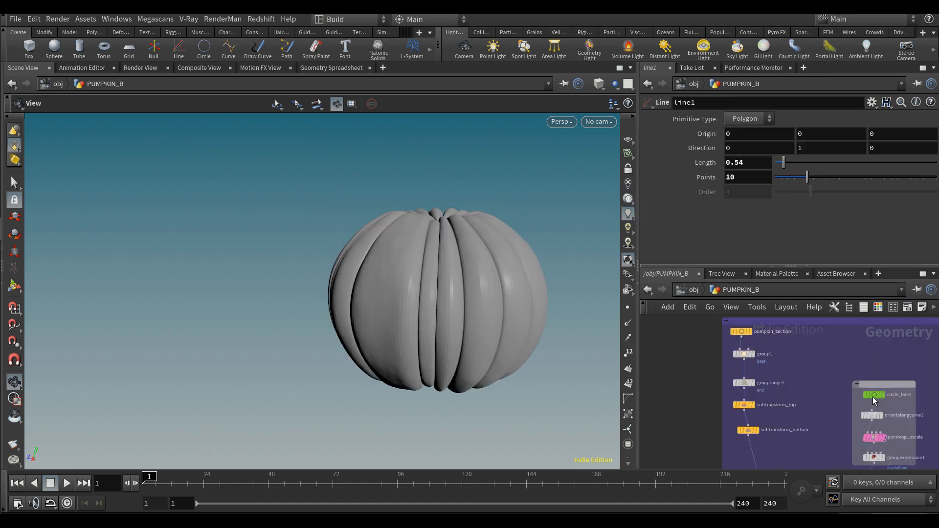
{"action": "left_click", "coordinate": [745, 333]}
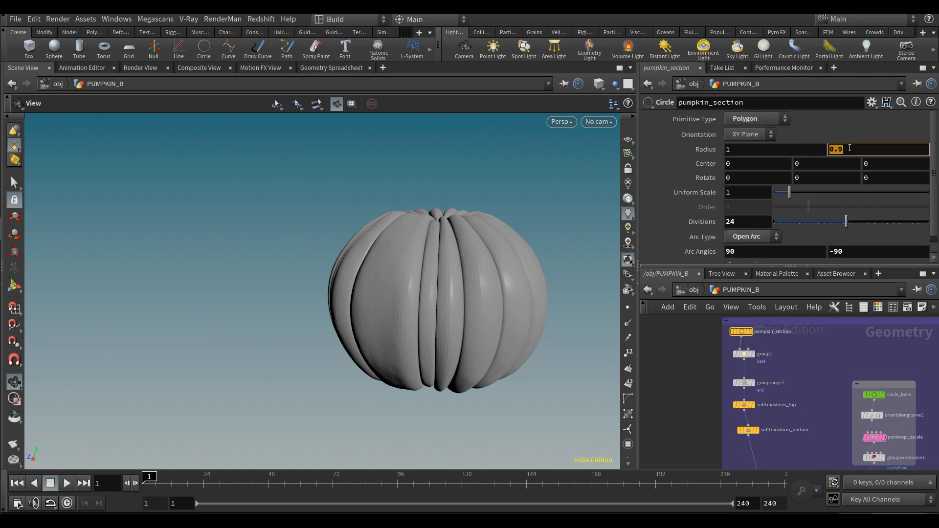
{"action": "type", "text": "1"}
{"action": "key", "text": "Return"}
{"action": "double_click", "coordinate": [849, 148]}
{"action": "type", "text": "1"}
{"action": "key", "text": "Return"}
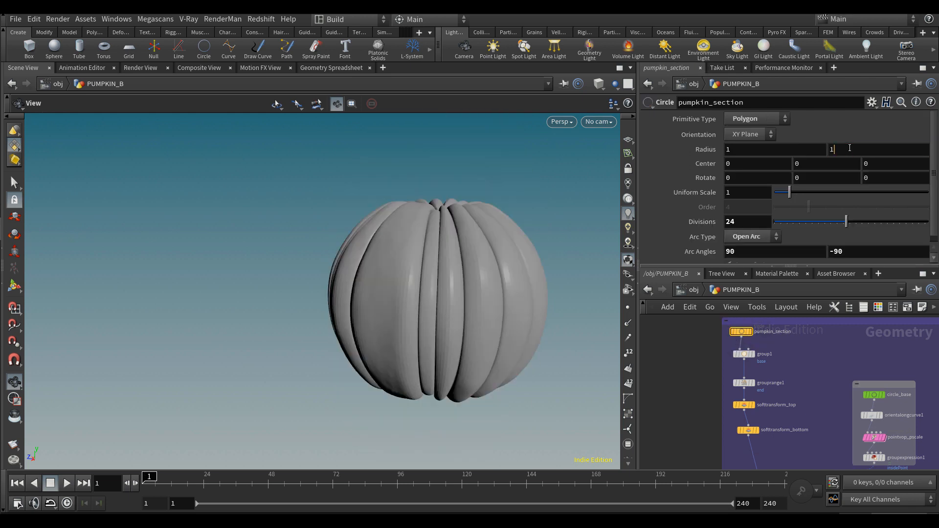
{"action": "double_click", "coordinate": [849, 148]}
{"action": "type", "text": ".75"}
{"action": "key", "text": "Return"}
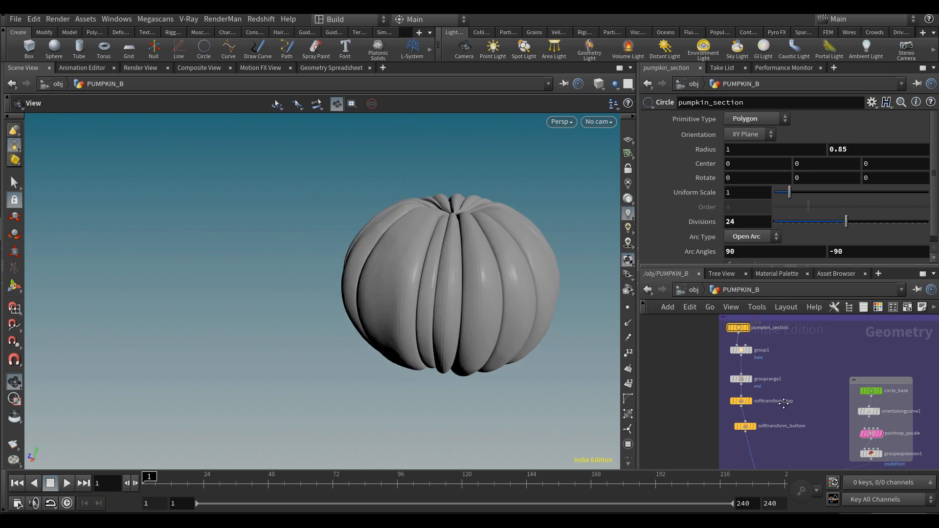
Set the divisions of circle_base to 35 after trying 60, 40 and 30
{"action": "middle_click_drag", "start_coordinate": [788, 400], "coordinate": [771, 380]}
{"action": "left_click", "coordinate": [852, 375]}
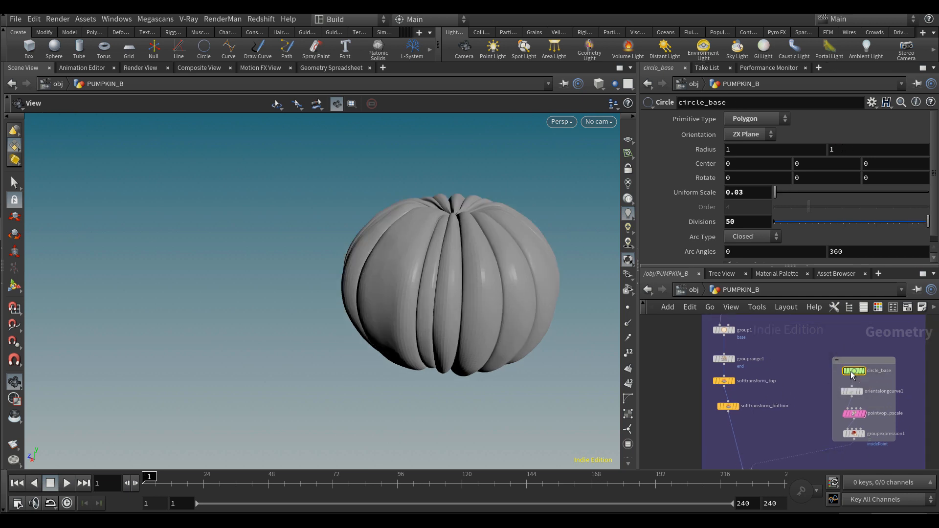
{"action": "left_click", "coordinate": [747, 222]}
{"action": "type", "text": "60"}
{"action": "key", "text": "Return"}
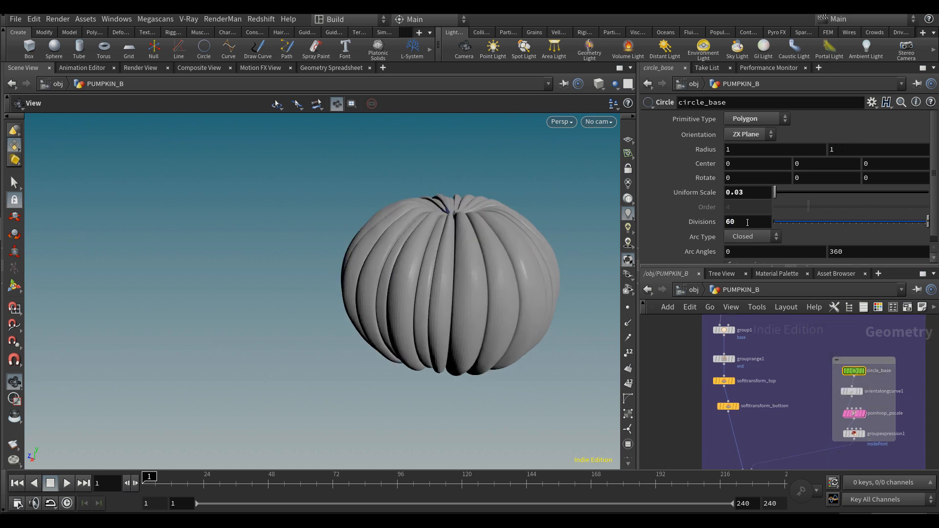
{"action": "left_click_drag", "start_coordinate": [387, 297], "coordinate": [399, 276]}
{"action": "type", "text": "40"}
{"action": "key", "text": "Return"}
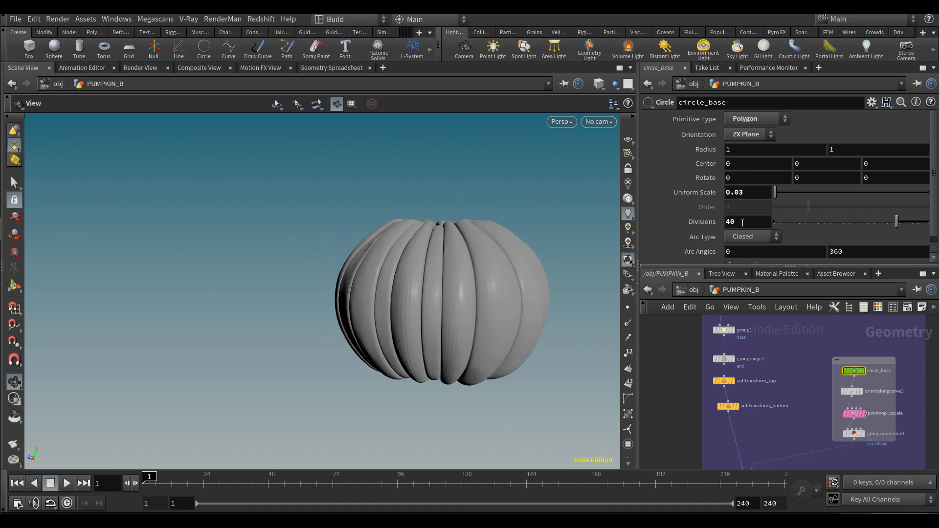
{"action": "type", "text": "30"}
{"action": "key", "text": "Return"}
{"action": "type", "text": "35"}
{"action": "key", "text": "Return"}
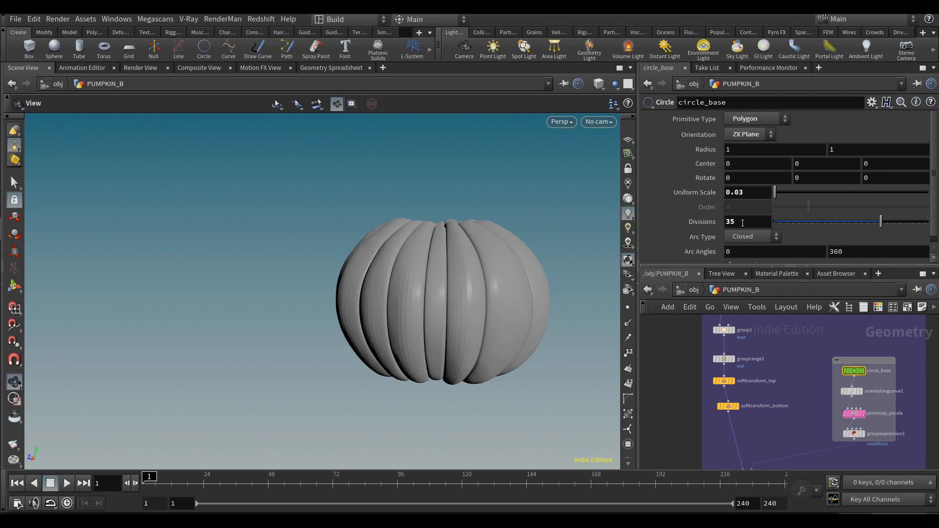
Set the mountain1 node's height to 0.35 and element size to 0.38, and adjust its noise offset
{"action": "mouse_move", "coordinate": [447, 284]}
{"action": "left_mouse_down"}
{"action": "mouse_move", "coordinate": [367, 288]}
{"action": "mouse_move", "coordinate": [518, 287]}
{"action": "mouse_move", "coordinate": [417, 279]}
{"action": "mouse_move", "coordinate": [434, 287]}
{"action": "mouse_move", "coordinate": [437, 278]}
{"action": "left_mouse_up"}
{"action": "scroll", "coordinate": [870, 409], "scroll_direction": "down", "scroll_amount": 4}
{"action": "middle_click_drag", "start_coordinate": [834, 446], "coordinate": [833, 325]}
{"action": "scroll", "coordinate": [827, 374], "scroll_direction": "up", "scroll_amount": 4}
{"action": "left_click", "coordinate": [798, 387]}
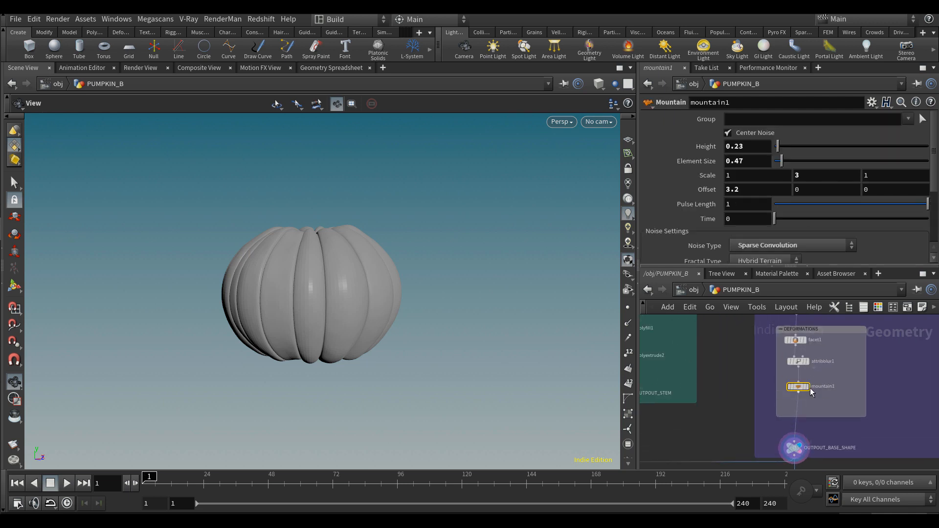
{"action": "scroll", "coordinate": [827, 387], "scroll_direction": "up", "scroll_amount": 2}
{"action": "mouse_move", "coordinate": [779, 149]}
{"action": "left_mouse_down"}
{"action": "mouse_move", "coordinate": [781, 163]}
{"action": "mouse_move", "coordinate": [779, 148]}
{"action": "left_mouse_up"}
{"action": "left_click_drag", "start_coordinate": [483, 272], "coordinate": [425, 283]}
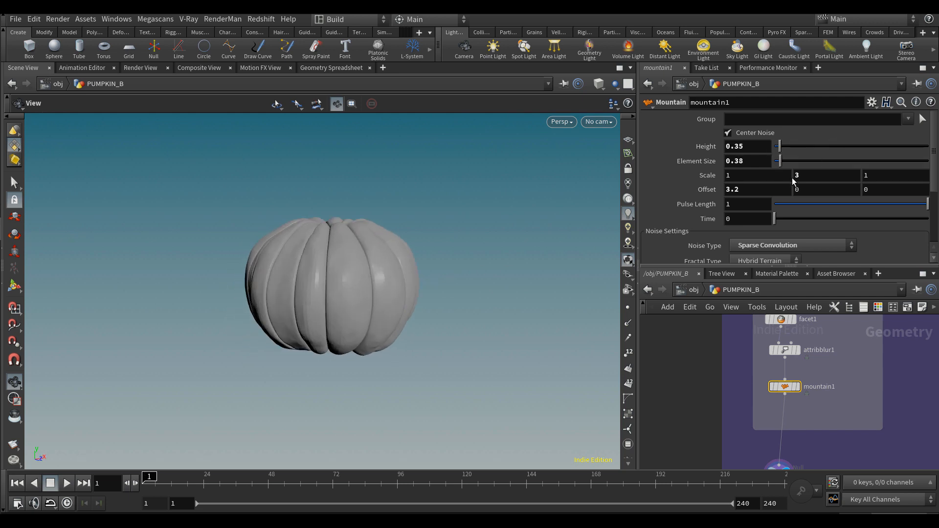
{"action": "middle_click_drag", "start_coordinate": [804, 185], "coordinate": [914, 191]}
{"action": "left_click_drag", "start_coordinate": [486, 307], "coordinate": [421, 316]}
Display the last node of the carving network to show the coloured pumpkin
{"action": "scroll", "coordinate": [817, 214], "scroll_direction": "down", "scroll_amount": 3}
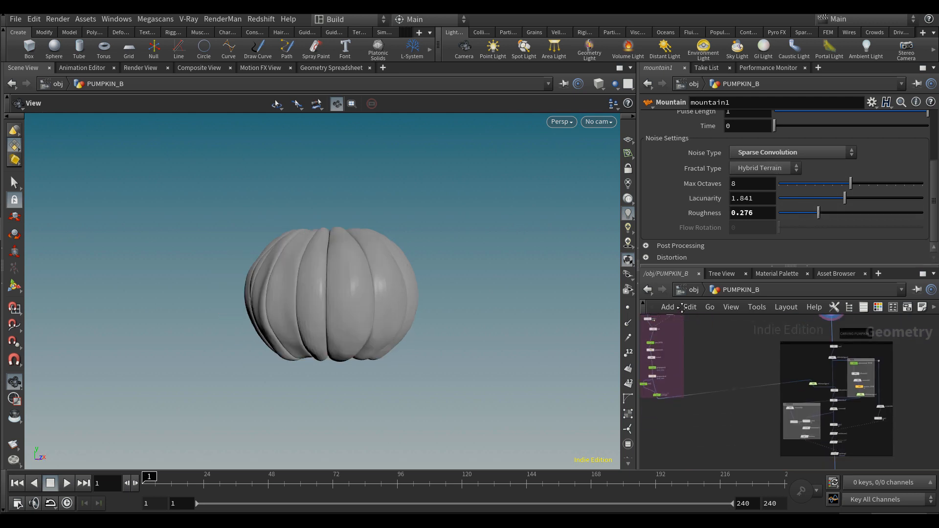
{"action": "scroll", "coordinate": [842, 444], "scroll_direction": "up", "scroll_amount": 2}
{"action": "middle_click_drag", "start_coordinate": [843, 447], "coordinate": [828, 413]}
{"action": "scroll", "coordinate": [828, 412], "scroll_direction": "up", "scroll_amount": 5}
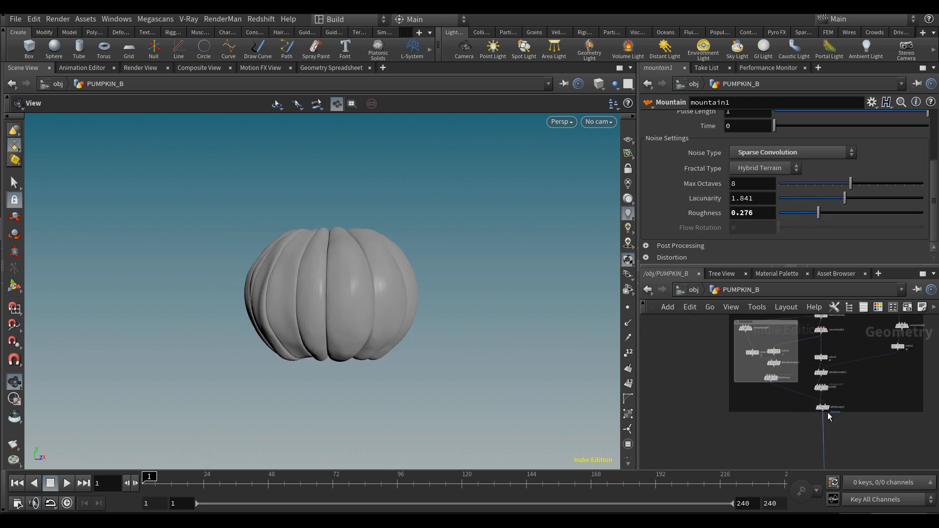
{"action": "left_click", "coordinate": [824, 403]}
Set the select input of switch1 to 3 and view the new face carving from the front
{"action": "scroll", "coordinate": [748, 392], "scroll_direction": "down", "scroll_amount": 7}
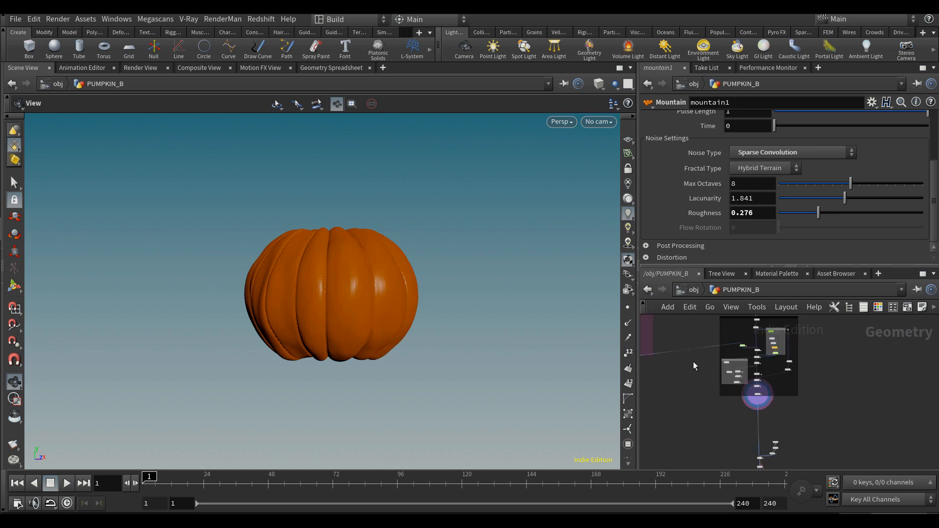
{"action": "middle_click_drag", "start_coordinate": [693, 361], "coordinate": [823, 438]}
{"action": "scroll", "coordinate": [754, 353], "scroll_direction": "up", "scroll_amount": 4}
{"action": "scroll", "coordinate": [771, 332], "scroll_direction": "up", "scroll_amount": 3}
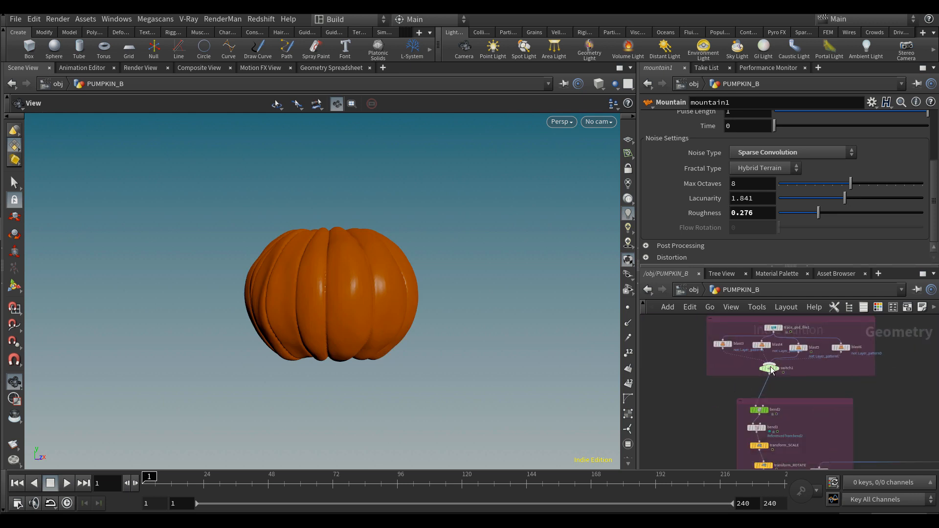
{"action": "left_click", "coordinate": [769, 368]}
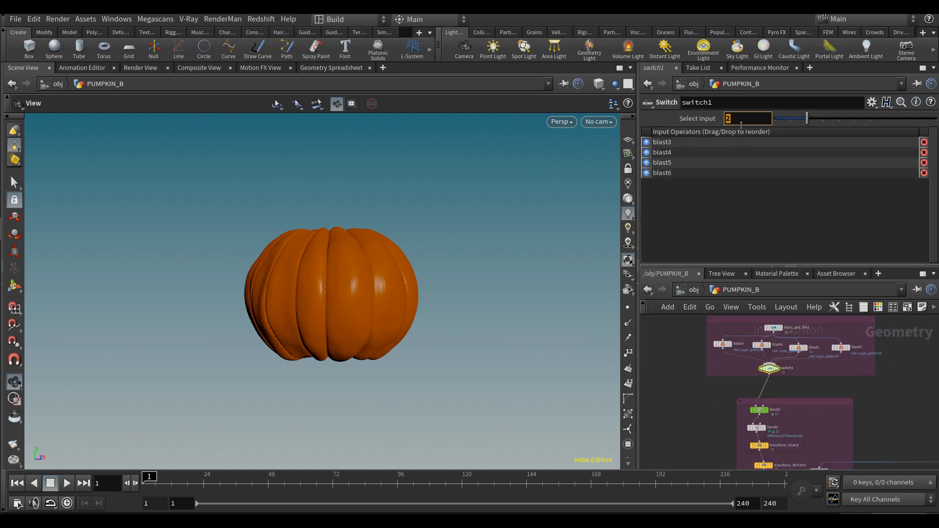
{"action": "scroll", "coordinate": [789, 425], "scroll_direction": "down", "scroll_amount": 6}
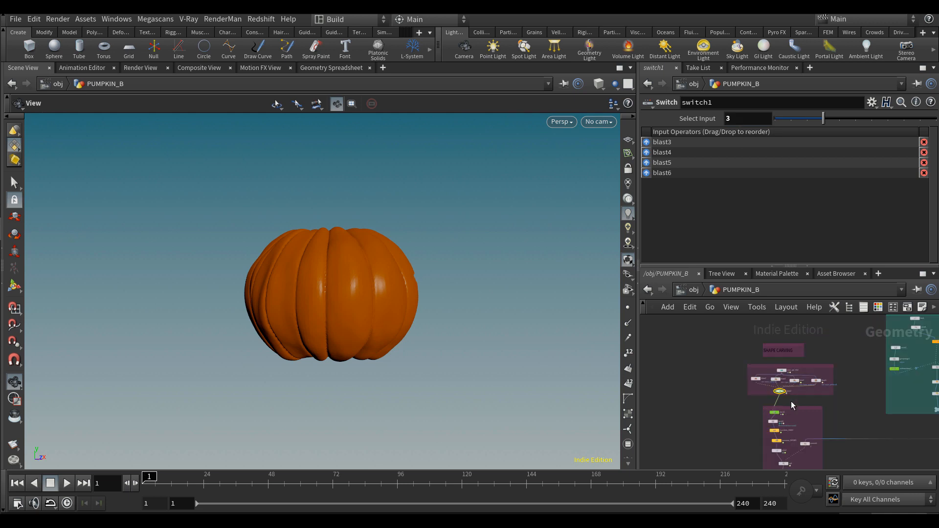
{"action": "left_click_drag", "start_coordinate": [421, 287], "coordinate": [398, 331]}
Set the steps of the groupexpand1 node to 8 for the group_sides group
{"action": "scroll", "coordinate": [732, 362], "scroll_direction": "down", "scroll_amount": 4}
{"action": "scroll", "coordinate": [748, 357], "scroll_direction": "up", "scroll_amount": 4}
{"action": "middle_click_drag", "start_coordinate": [772, 440], "coordinate": [810, 454]}
{"action": "scroll", "coordinate": [753, 391], "scroll_direction": "up", "scroll_amount": 5}
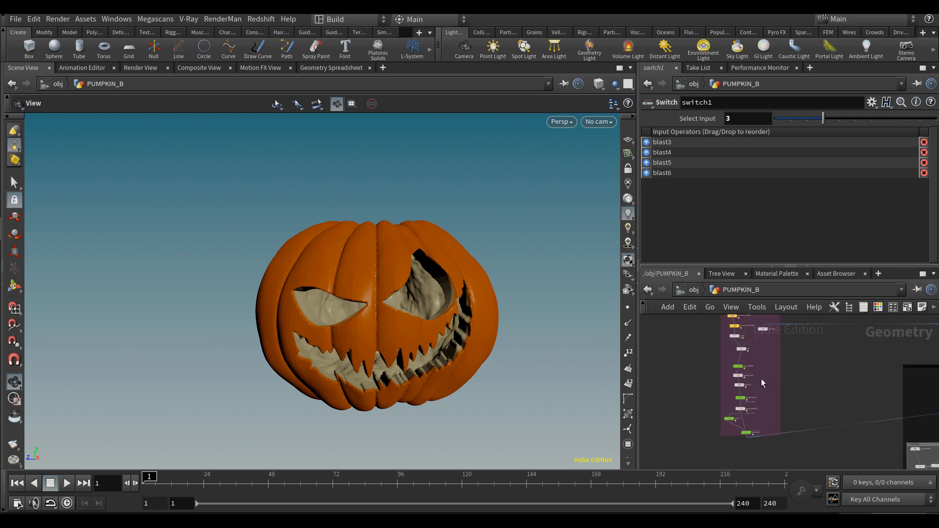
{"action": "left_click", "coordinate": [708, 432]}
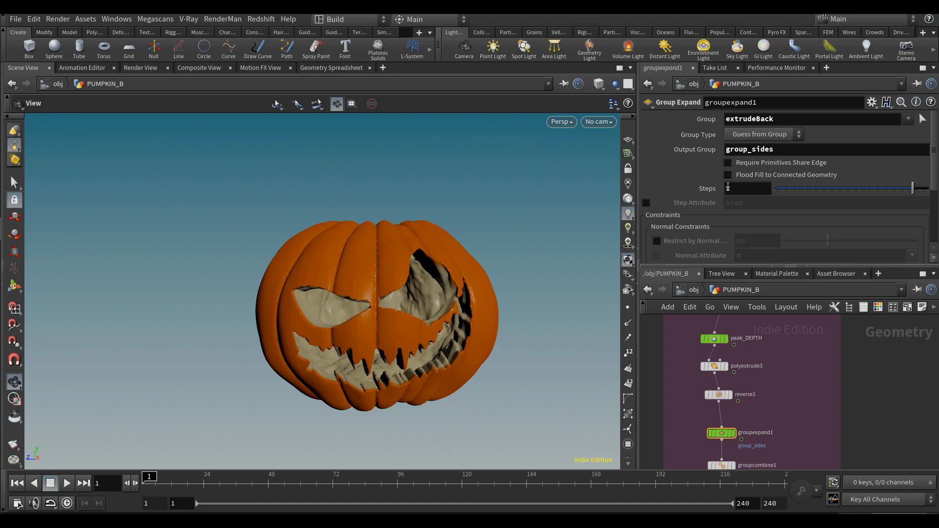
{"action": "mouse_move", "coordinate": [384, 332]}
{"action": "left_mouse_down"}
{"action": "mouse_move", "coordinate": [404, 327]}
{"action": "mouse_move", "coordinate": [356, 336]}
{"action": "mouse_move", "coordinate": [415, 336]}
{"action": "mouse_move", "coordinate": [401, 336]}
{"action": "left_mouse_up"}
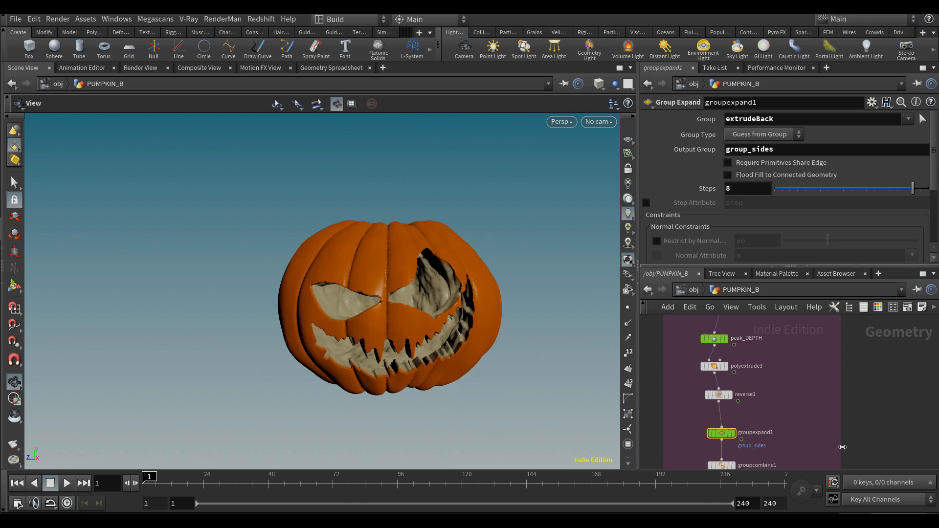
Display the complete pumpkin with its stem at the filecache1 node
{"action": "scroll", "coordinate": [842, 445], "scroll_direction": "down", "scroll_amount": 8}
{"action": "scroll", "coordinate": [846, 445], "scroll_direction": "up", "scroll_amount": 10}
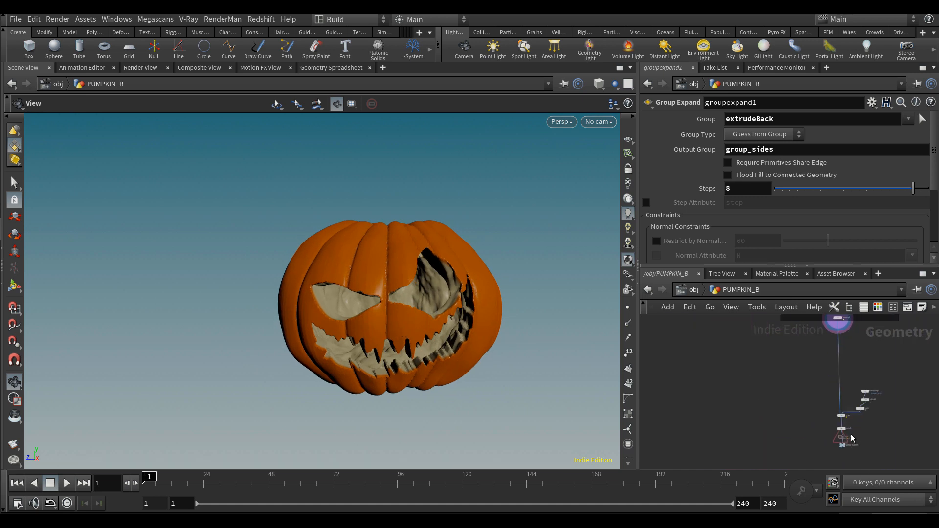
{"action": "left_click", "coordinate": [844, 440]}
Set the bend of the stem's bend1 node to -90 and its capture length to 0.62
{"action": "scroll", "coordinate": [806, 425], "scroll_direction": "down", "scroll_amount": 8}
{"action": "middle_click_drag", "start_coordinate": [778, 368], "coordinate": [766, 455]}
{"action": "scroll", "coordinate": [766, 448], "scroll_direction": "down", "scroll_amount": 1}
{"action": "scroll", "coordinate": [769, 382], "scroll_direction": "up", "scroll_amount": 6}
{"action": "left_click", "coordinate": [753, 381]}
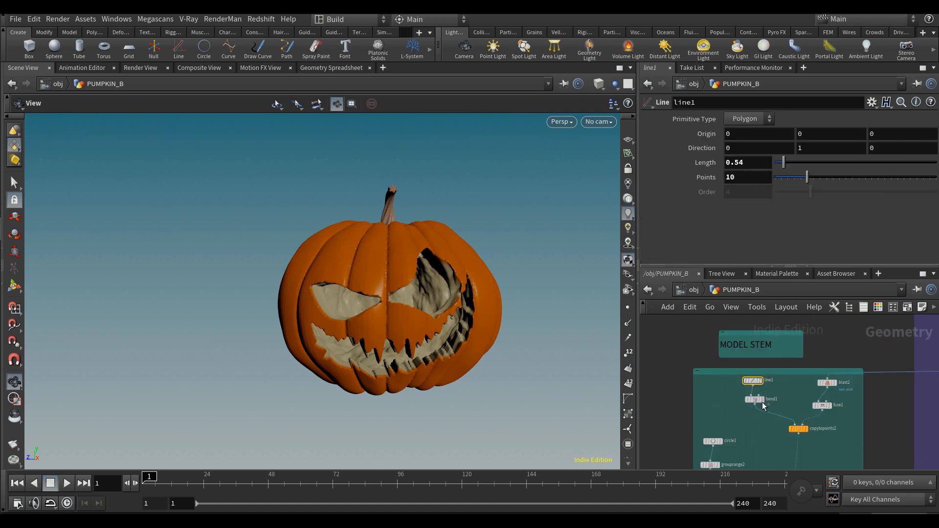
{"action": "left_click", "coordinate": [756, 400]}
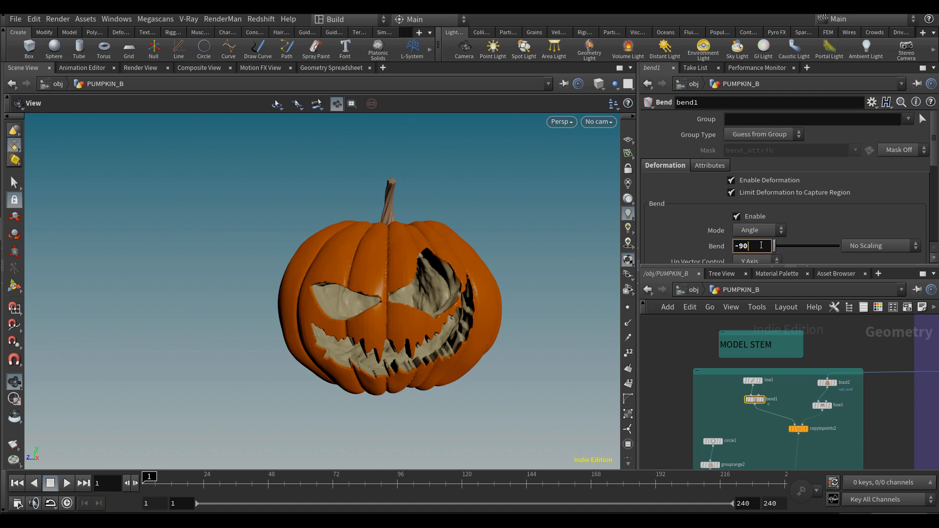
{"action": "scroll", "coordinate": [761, 245], "scroll_direction": "down", "scroll_amount": 6}
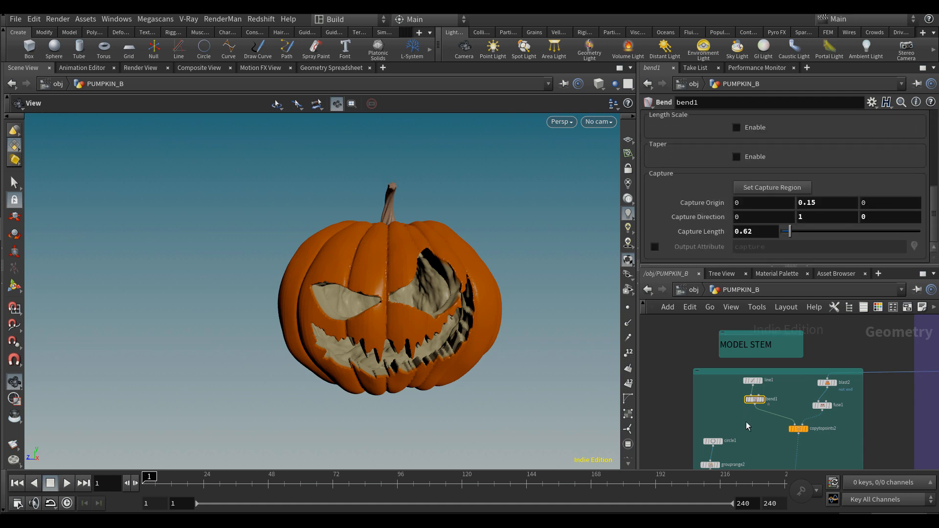
Insert a Transform node between bend1 and copytopoints2 in the stem network
{"action": "scroll", "coordinate": [747, 422], "scroll_direction": "up", "scroll_amount": 3}
{"action": "key", "text": "Tab"}
{"action": "type", "text": "tr"}
{"action": "key", "text": "Down"}
{"action": "key", "text": "Down"}
{"action": "key", "text": "Return"}
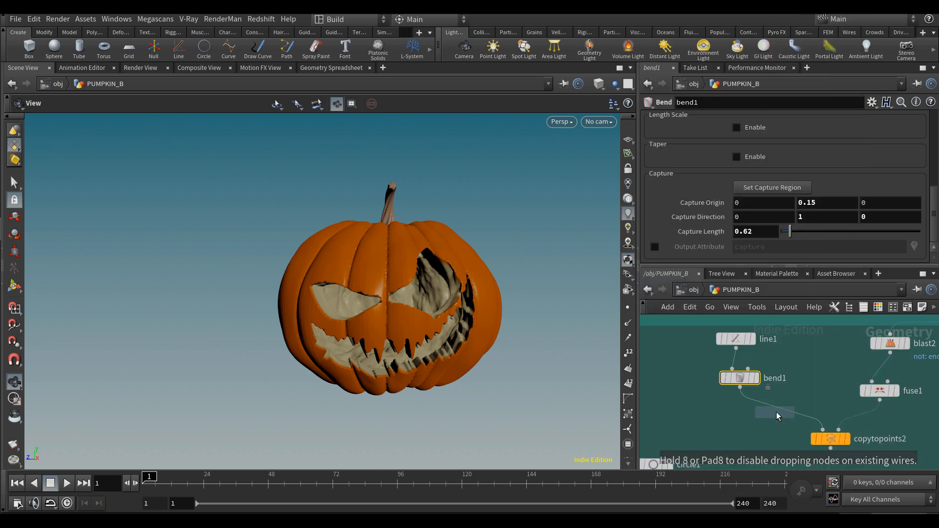
{"action": "left_click", "coordinate": [751, 419]}
Set the Y rotation of the stem's transform1 node to 40
{"action": "middle_click_drag", "start_coordinate": [819, 168], "coordinate": [814, 174]}
{"action": "left_click", "coordinate": [811, 179]}
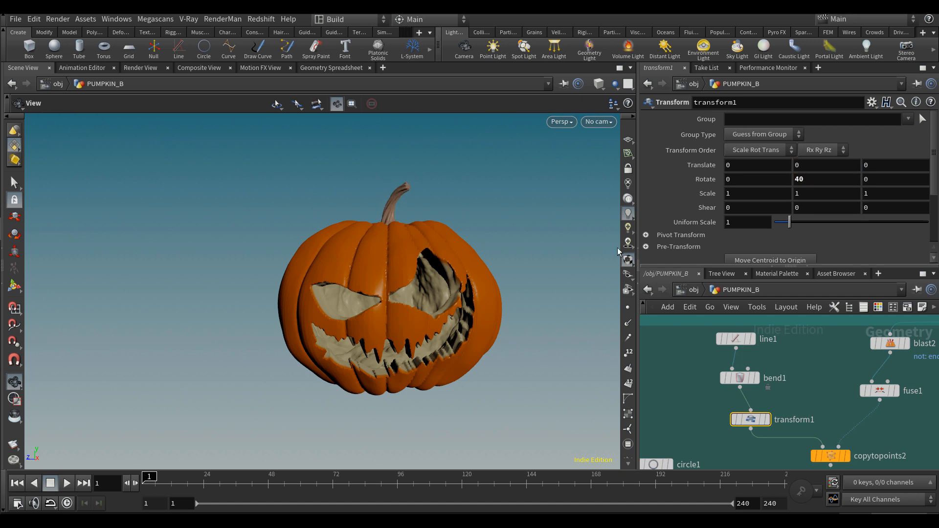
{"action": "mouse_move", "coordinate": [421, 276]}
{"action": "left_mouse_down"}
{"action": "mouse_move", "coordinate": [429, 268]}
{"action": "mouse_move", "coordinate": [426, 278]}
{"action": "left_mouse_up"}
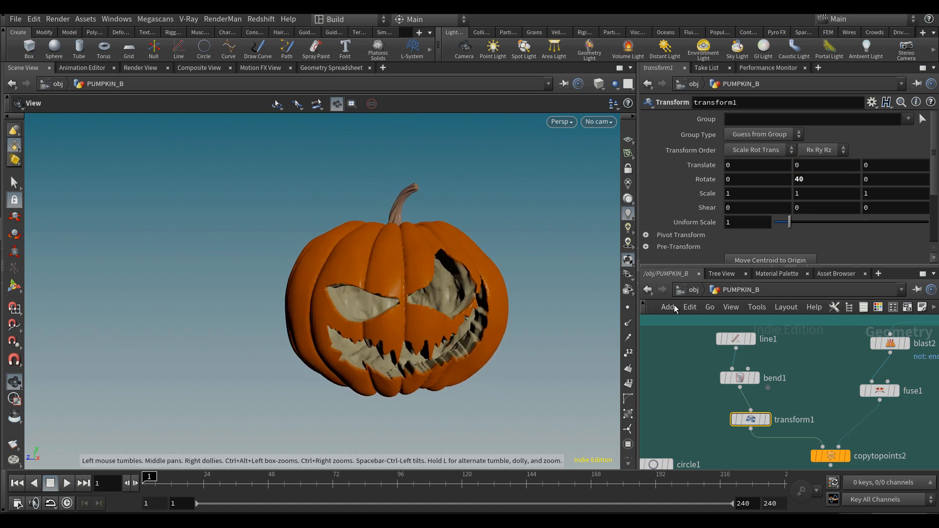
Shorten the stem by setting the length of line1 to 0.3
{"action": "left_click", "coordinate": [736, 339]}
{"action": "left_click", "coordinate": [748, 162]}
{"action": "type", "text": "0.3"}
{"action": "key", "text": "Return"}
{"action": "left_click_drag", "start_coordinate": [425, 200], "coordinate": [423, 213]}
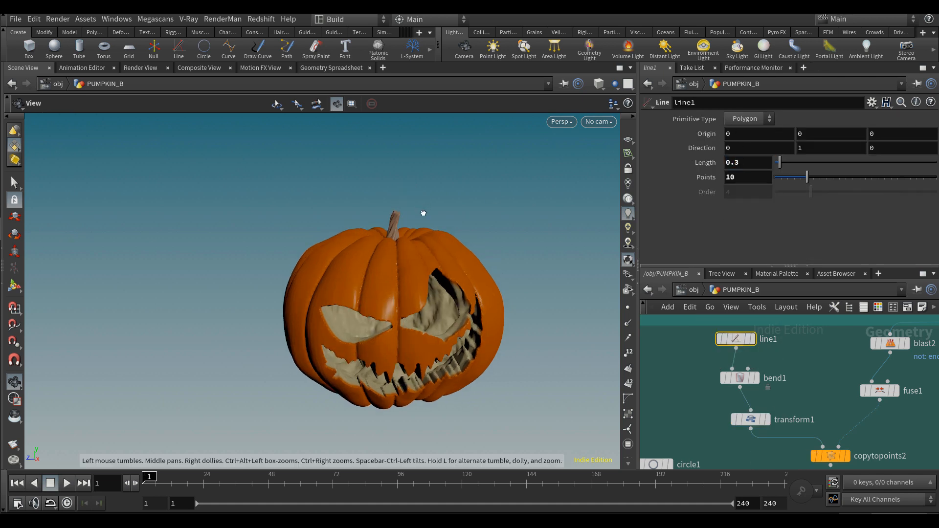
{"action": "left_click_drag", "start_coordinate": [433, 251], "coordinate": [427, 263]}
Reshape sweep1's scale ramp with point 2 at position 0.252677, value 0.975, and point 4 at value 0.45
{"action": "middle_click_drag", "start_coordinate": [833, 388], "coordinate": [808, 371]}
{"action": "scroll", "coordinate": [804, 368], "scroll_direction": "down", "scroll_amount": 3}
{"action": "middle_click_drag", "start_coordinate": [803, 415], "coordinate": [799, 342]}
{"action": "left_click", "coordinate": [799, 388]}
{"action": "scroll", "coordinate": [691, 172], "scroll_direction": "down", "scroll_amount": 10}
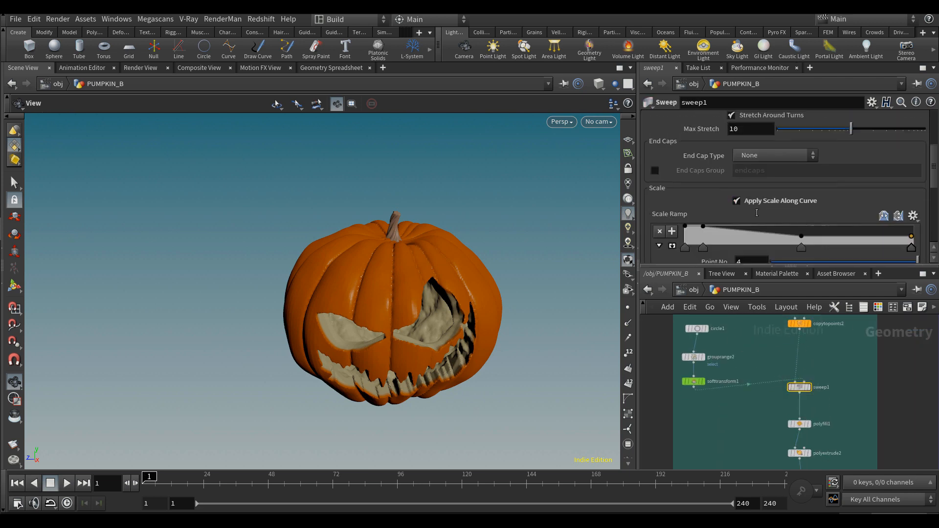
{"action": "left_click", "coordinate": [685, 173]}
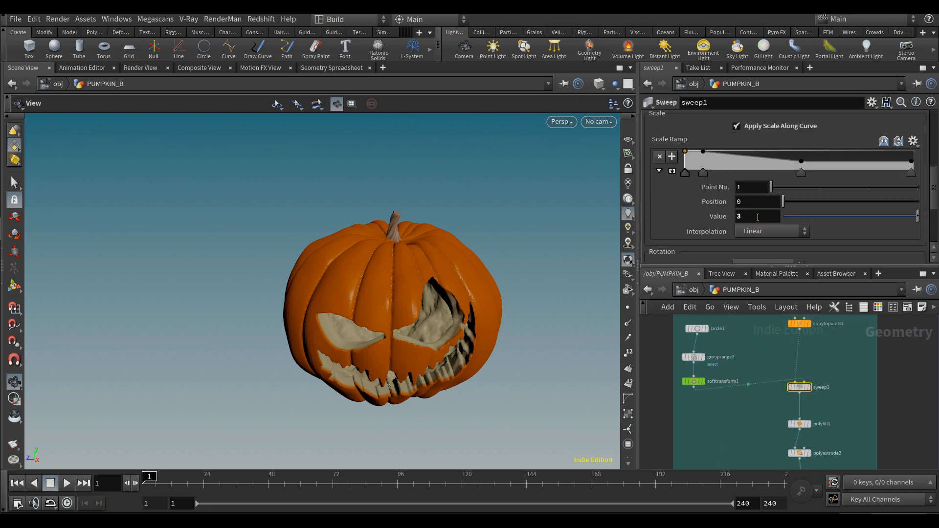
{"action": "left_click_drag", "start_coordinate": [706, 172], "coordinate": [744, 175]}
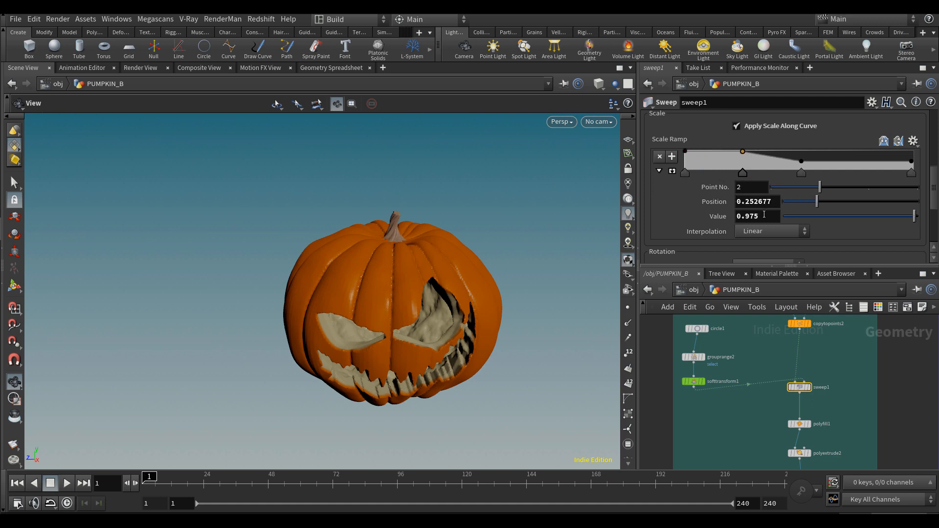
{"action": "left_click_drag", "start_coordinate": [420, 233], "coordinate": [426, 218]}
{"action": "left_click_drag", "start_coordinate": [910, 161], "coordinate": [909, 171]}
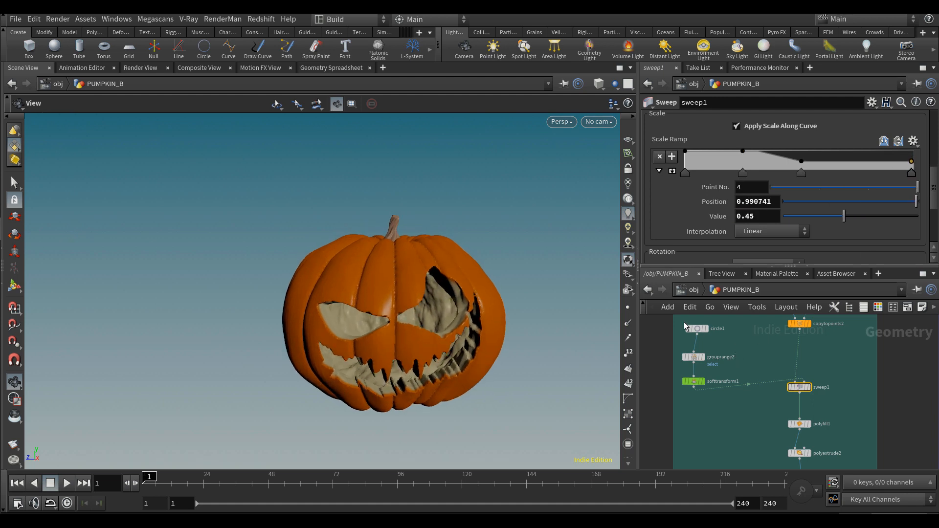
Thicken the stem by setting the uniform scale of circle1 to 0.15
{"action": "left_click", "coordinate": [697, 328]}
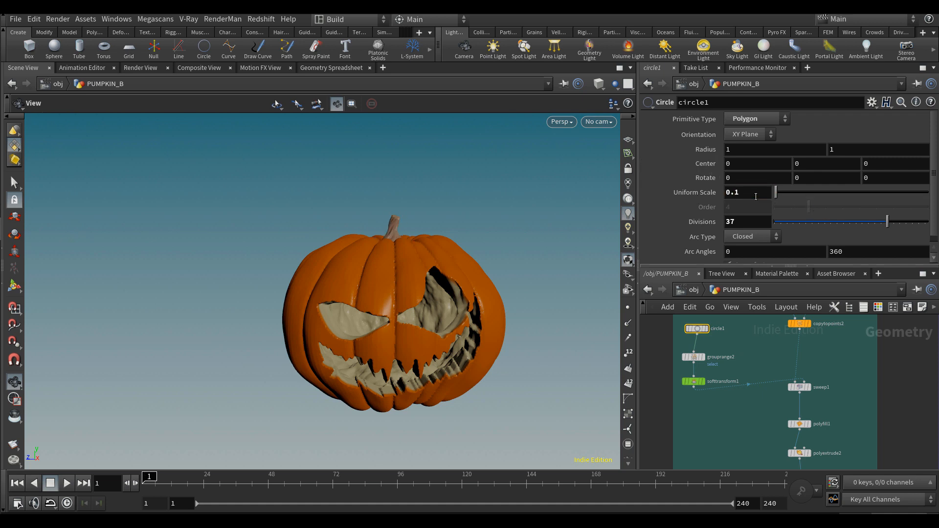
{"action": "left_click_drag", "start_coordinate": [465, 238], "coordinate": [516, 272]}
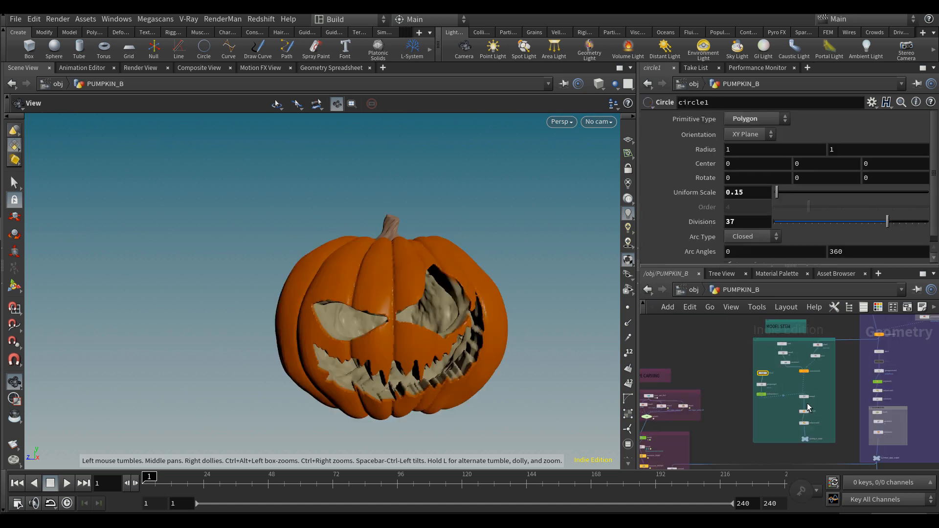
Write PUMPKIN_B's geometry to disk from filecache1 as pumpkinB.bgeo.sc
{"action": "scroll", "coordinate": [807, 408], "scroll_direction": "up", "scroll_amount": 10}
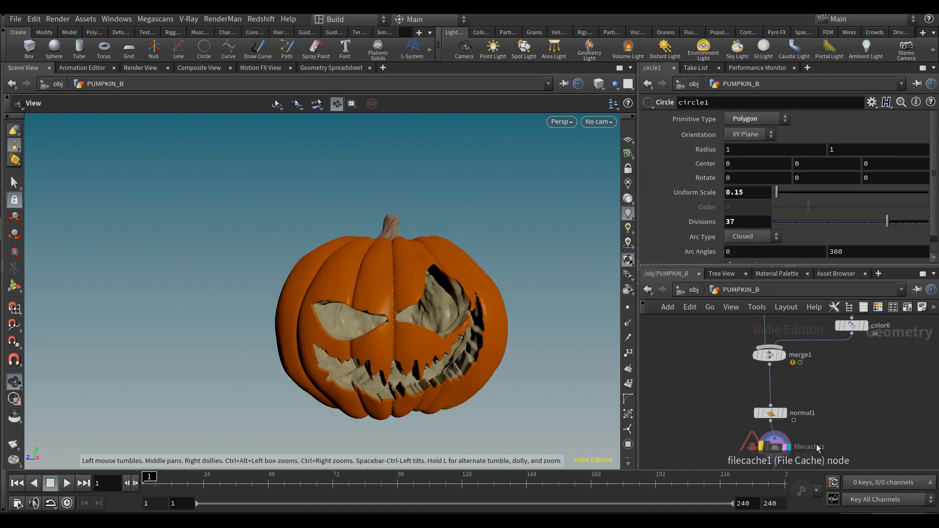
{"action": "left_click", "coordinate": [749, 409]}
{"action": "left_click", "coordinate": [768, 409]}
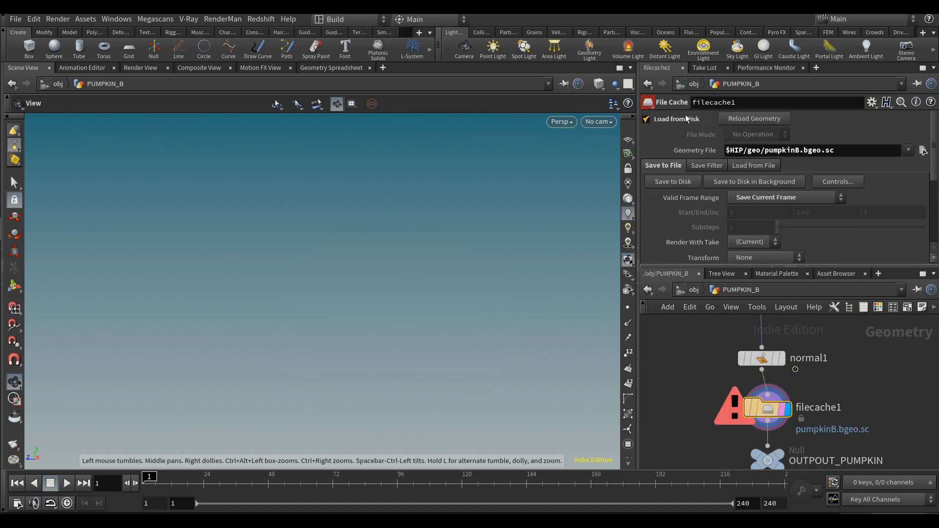
{"action": "left_click", "coordinate": [673, 181]}
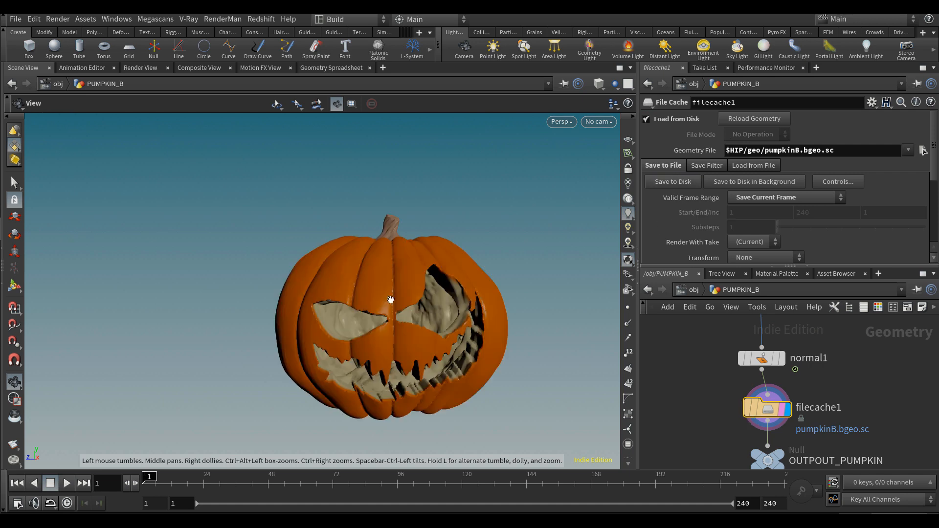
Go up to the object level and toggle the display of PUMPKIN_A and PUMPKIN_B to compare the two variants
{"action": "left_click", "coordinate": [695, 291]}
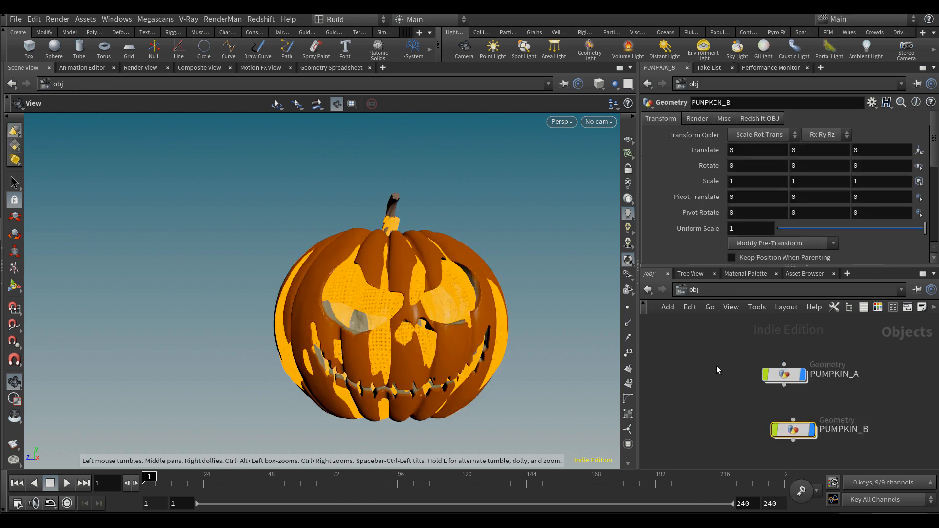
{"action": "left_click", "coordinate": [804, 376]}
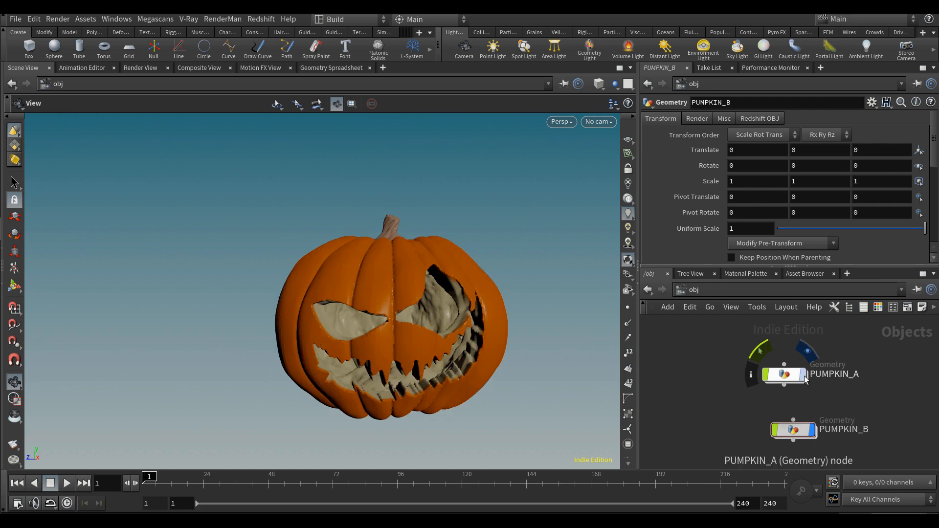
{"action": "left_click", "coordinate": [805, 379]}
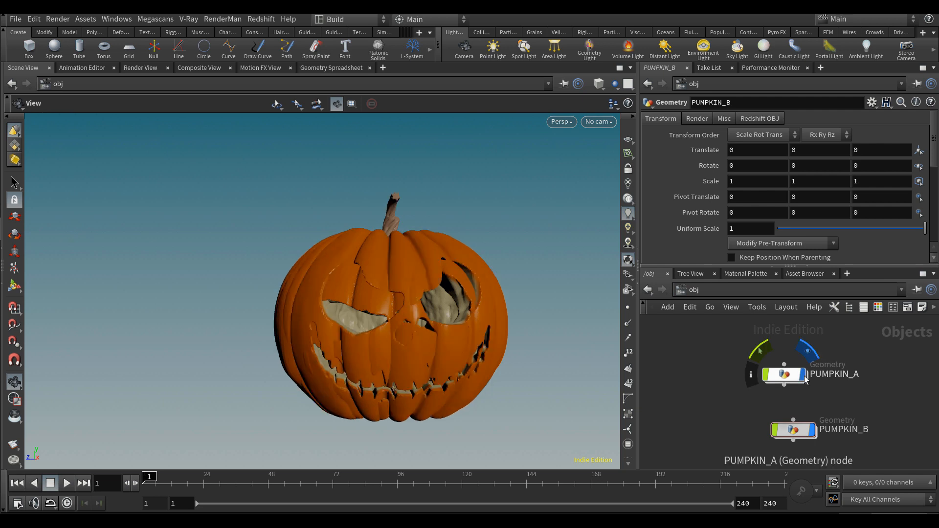
{"action": "left_click", "coordinate": [816, 431]}
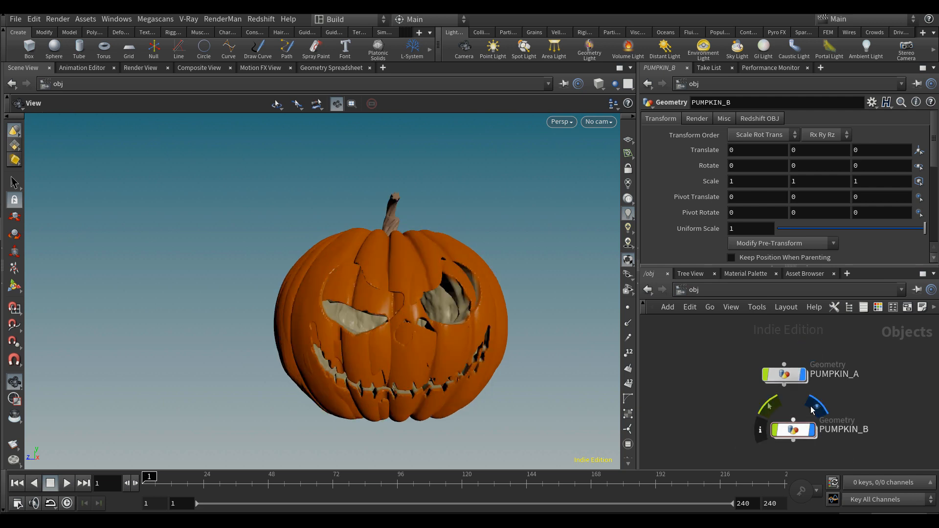
{"action": "left_click", "coordinate": [805, 377]}
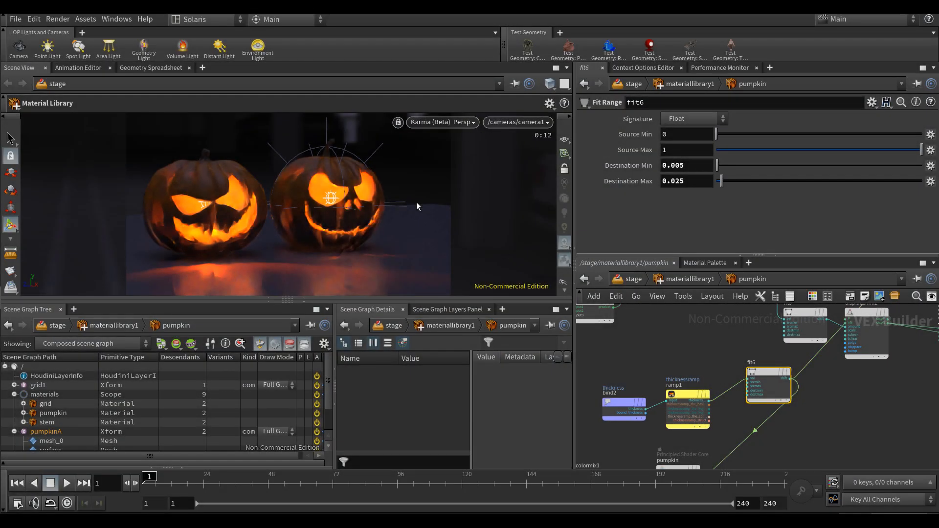
Set the Karma viewport's sampling value to 64 in its display options
{"action": "key", "text": "d"}
{"action": "double_click", "coordinate": [278, 151]}
{"action": "type", "text": "64"}
{"action": "key", "text": "Return"}
{"action": "left_click", "coordinate": [556, 69]}
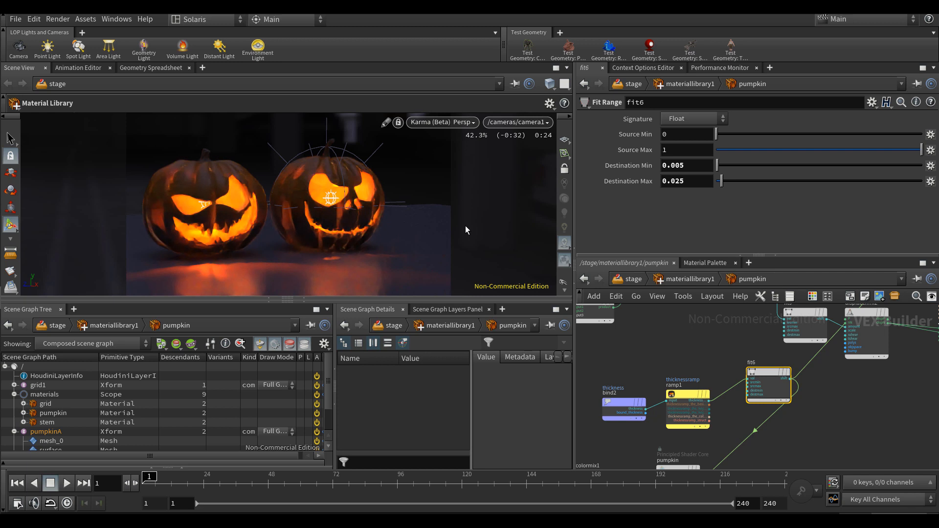
Return to the stage level and make switch1 use its second input, domelight2, for the lighting
{"action": "left_click", "coordinate": [635, 279]}
{"action": "left_click", "coordinate": [764, 397]}
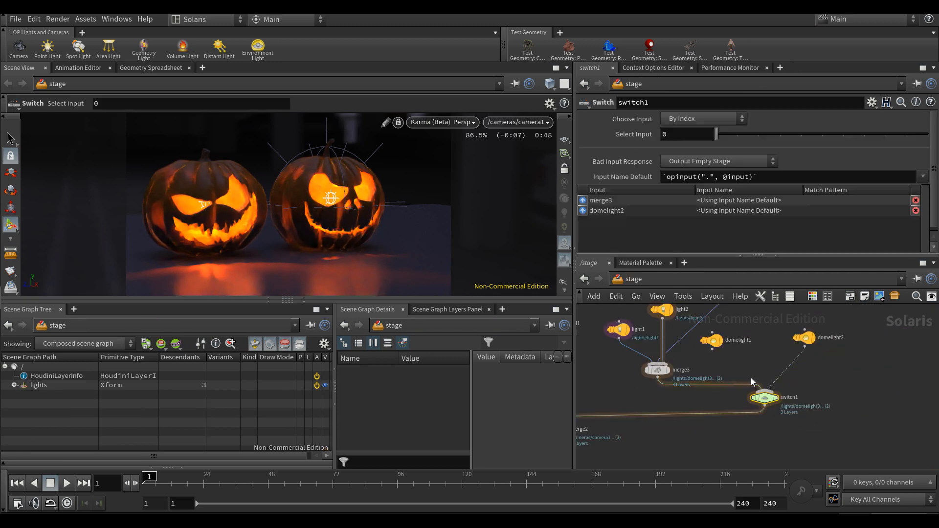
{"action": "left_click_drag", "start_coordinate": [717, 134], "coordinate": [738, 134]}
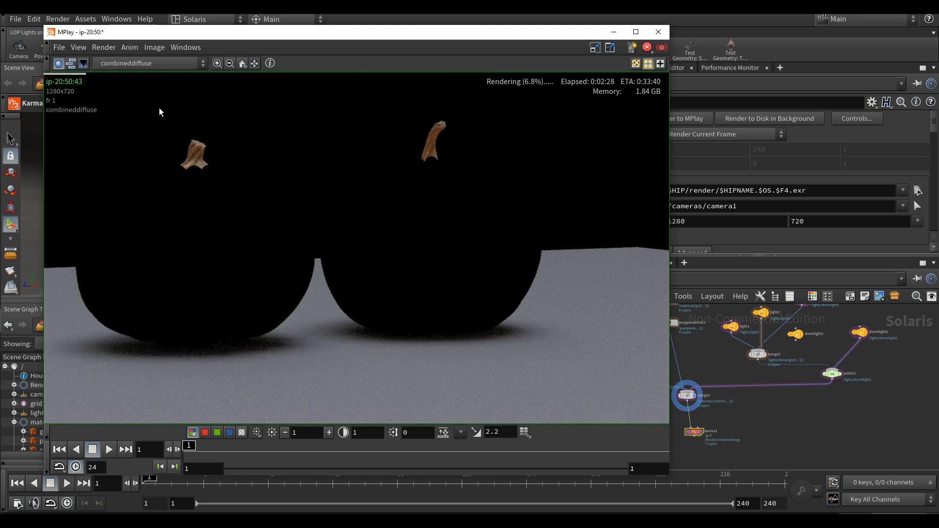
Display a different image plane than combineddiffuse for the Karma render in MPlay
{"action": "left_click", "coordinate": [161, 63]}
{"action": "left_click", "coordinate": [162, 63]}
{"action": "left_click", "coordinate": [162, 64]}
{"action": "left_click", "coordinate": [146, 122]}
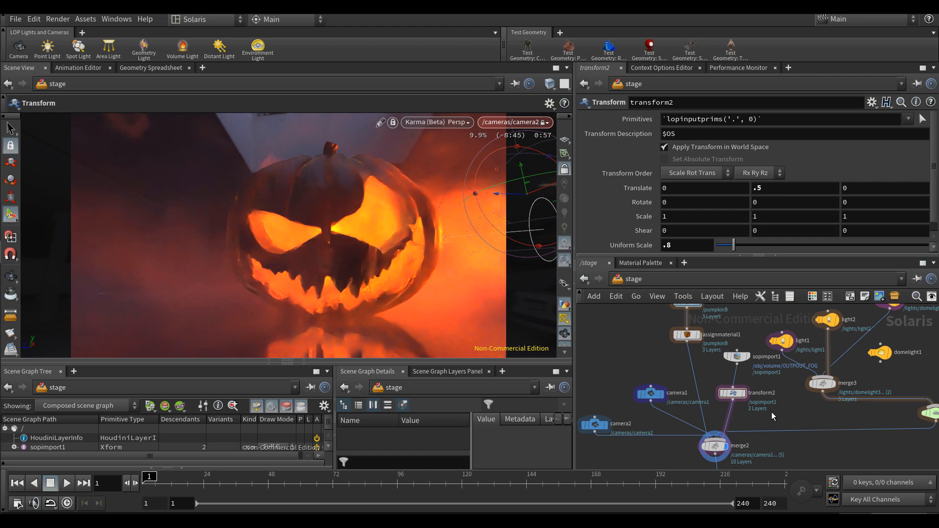
Move the group of light nodes in the stage network farther away from the camera and transform2 nodes
{"action": "scroll", "coordinate": [778, 413], "scroll_direction": "down", "scroll_amount": 3}
{"action": "left_click_drag", "start_coordinate": [749, 315], "coordinate": [905, 418]}
{"action": "left_click_drag", "start_coordinate": [779, 383], "coordinate": [865, 386]}
Delete the unconnected domelight1 node and enclose the remaining light nodes in a network box
{"action": "scroll", "coordinate": [876, 390], "scroll_direction": "up", "scroll_amount": 4}
{"action": "scroll", "coordinate": [885, 390], "scroll_direction": "down", "scroll_amount": 3}
{"action": "left_click", "coordinate": [803, 365]}
{"action": "key", "text": "Delete"}
{"action": "left_click_drag", "start_coordinate": [699, 411], "coordinate": [848, 315]}
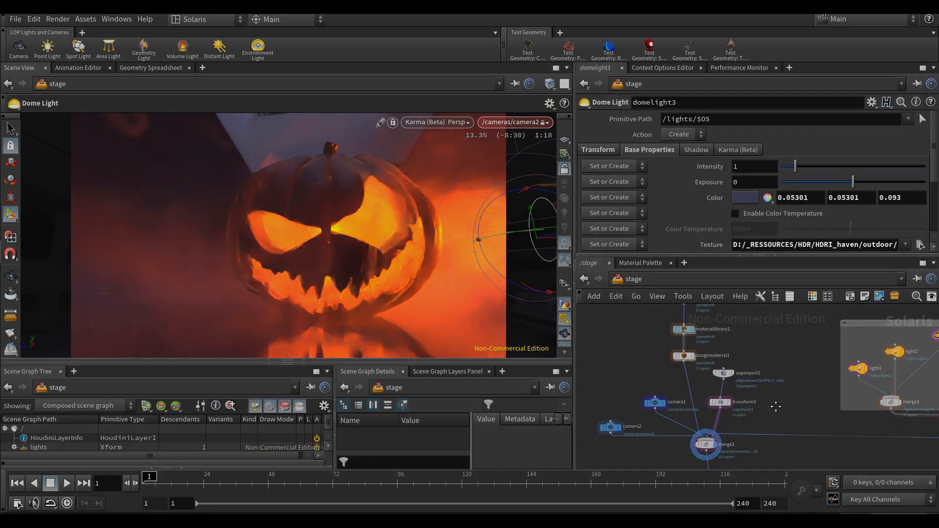